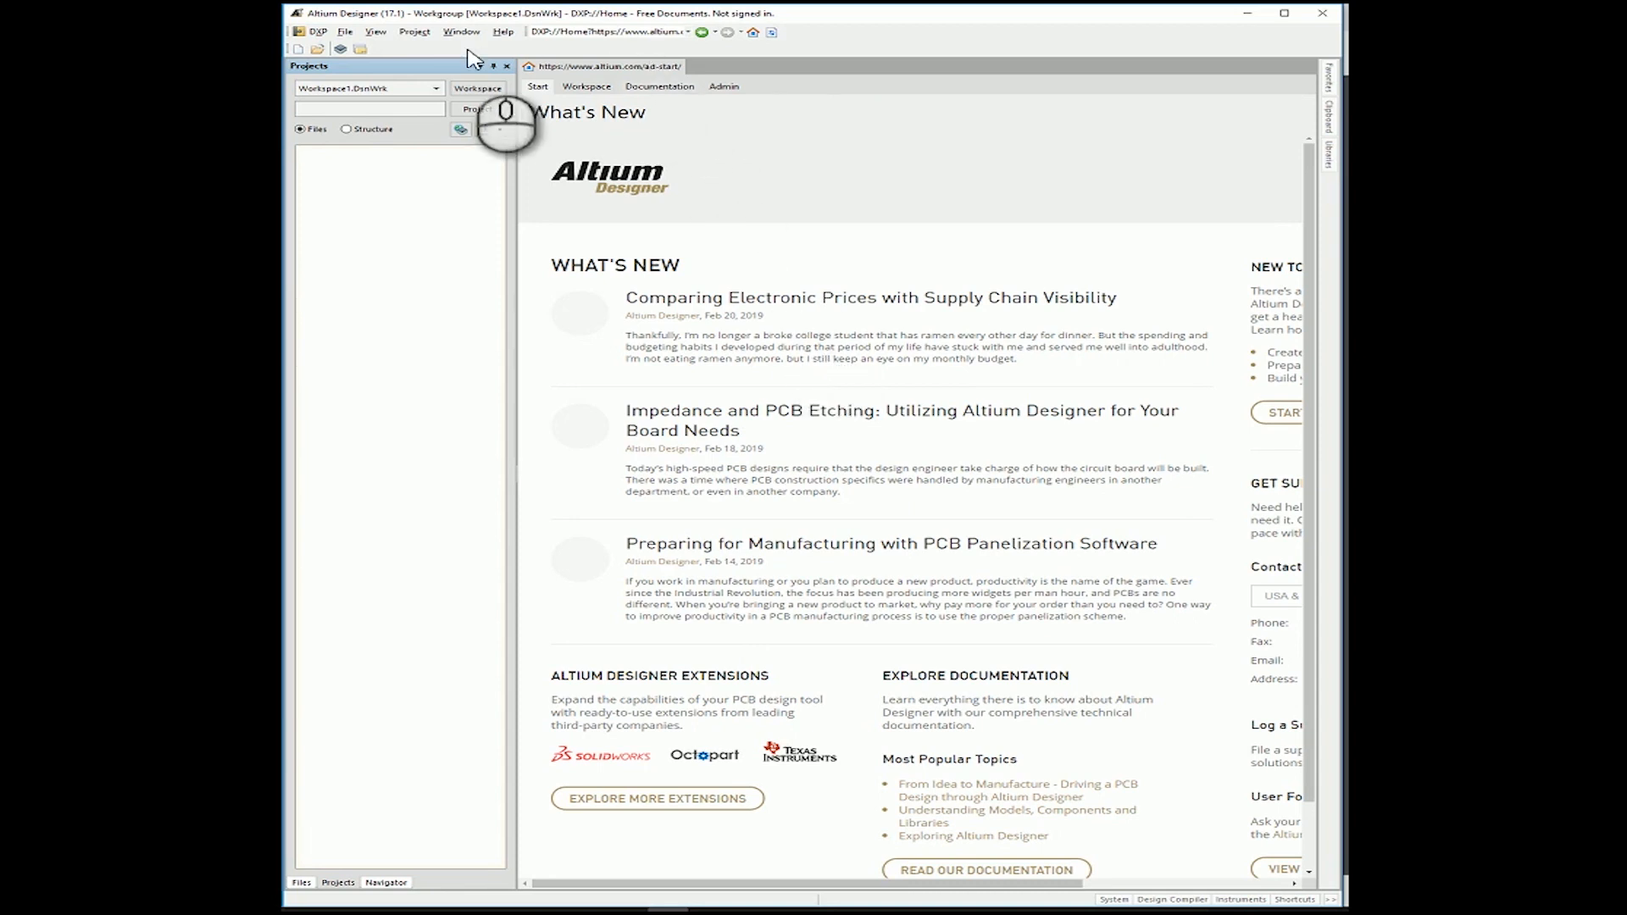
Start a new PCB project with the default template and name it simple_circuit.
click(345, 32)
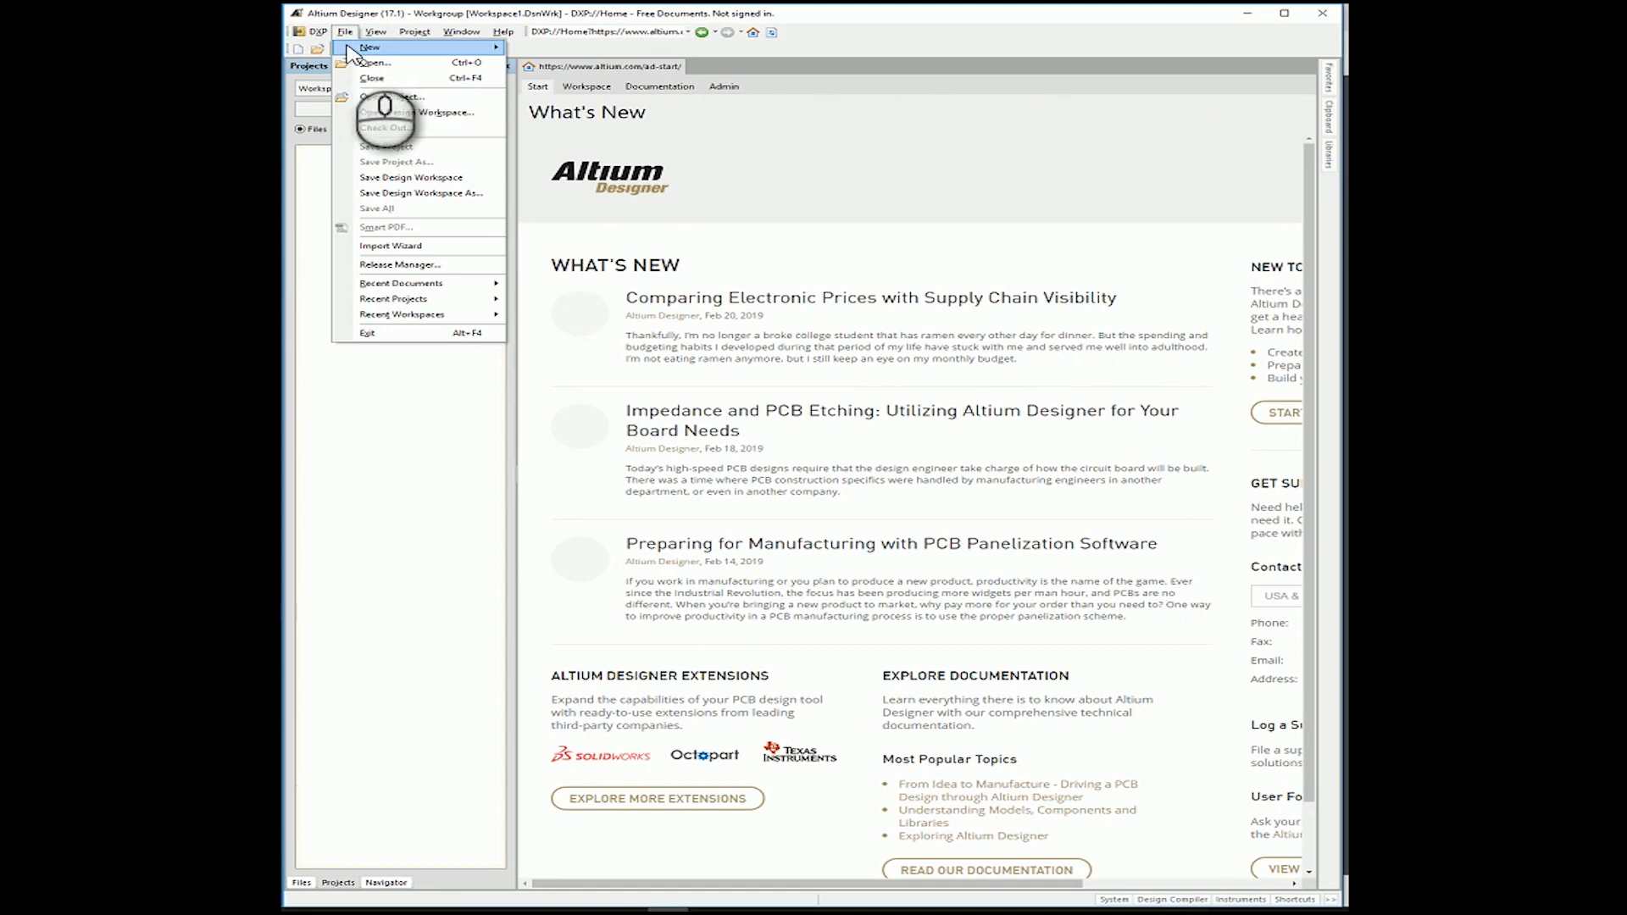
mouse_move(361, 51)
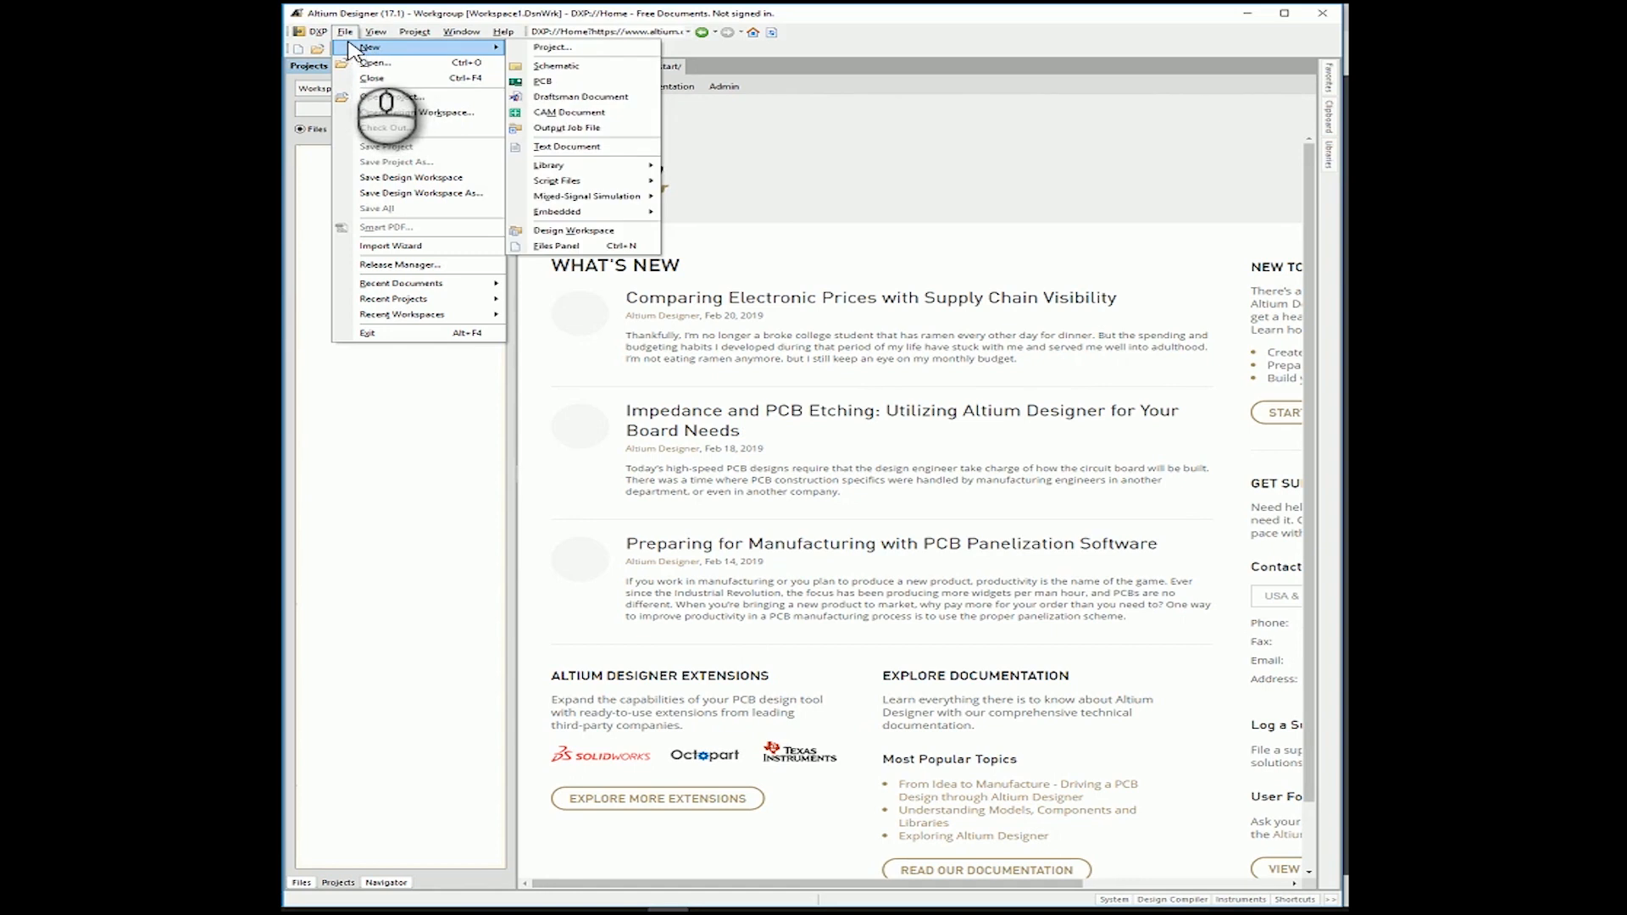
click(553, 48)
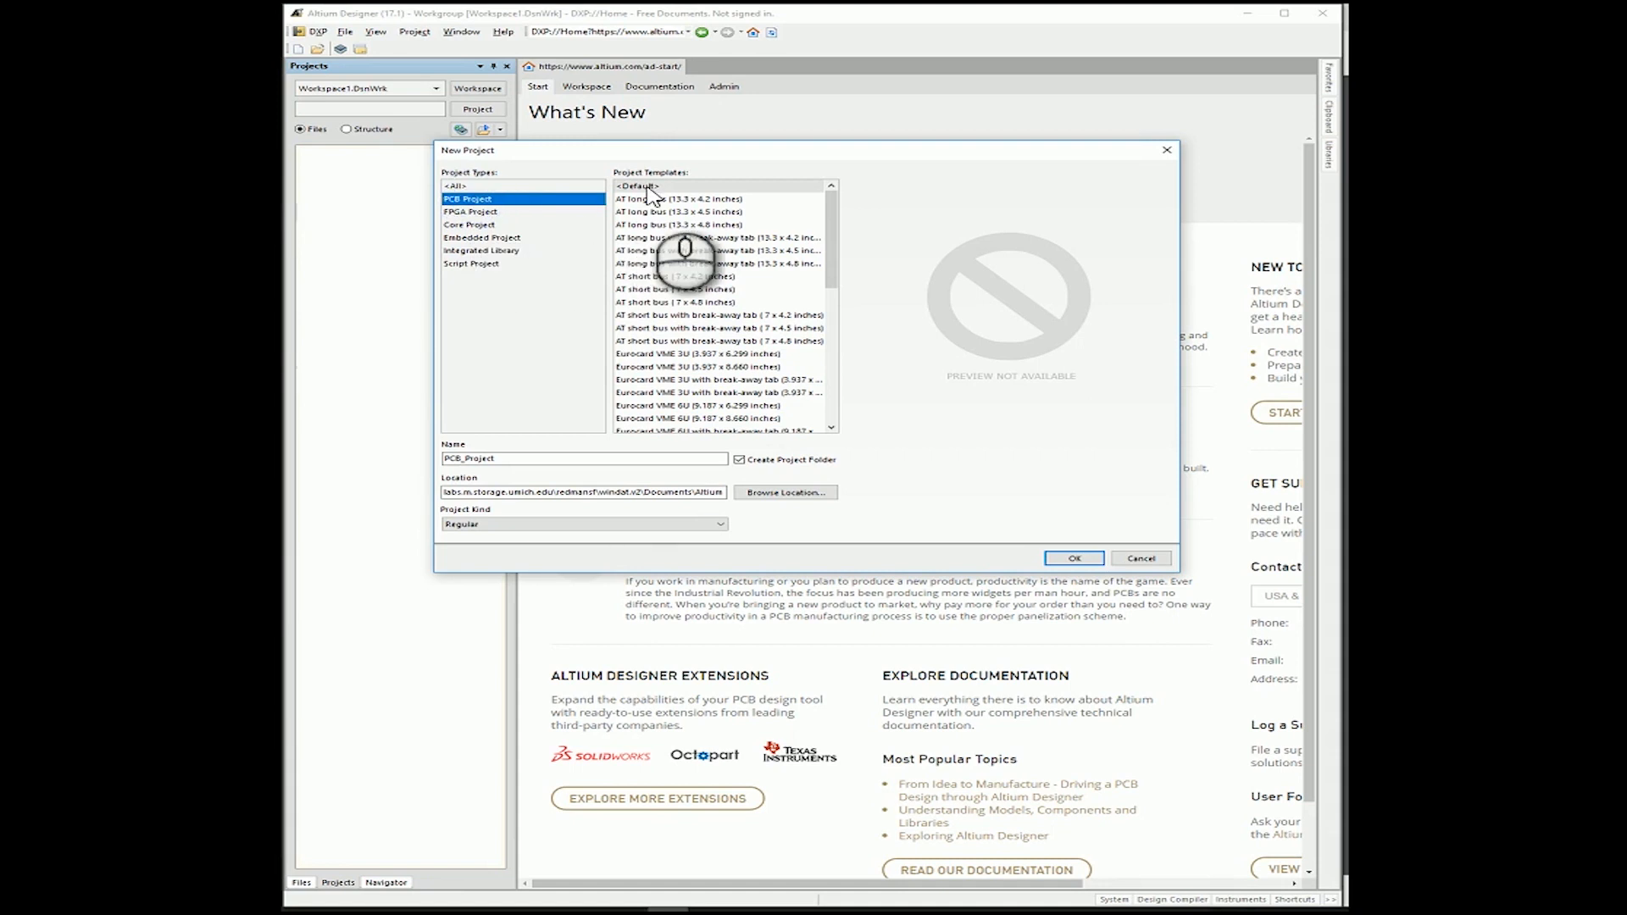
drag(513, 460, 355, 453)
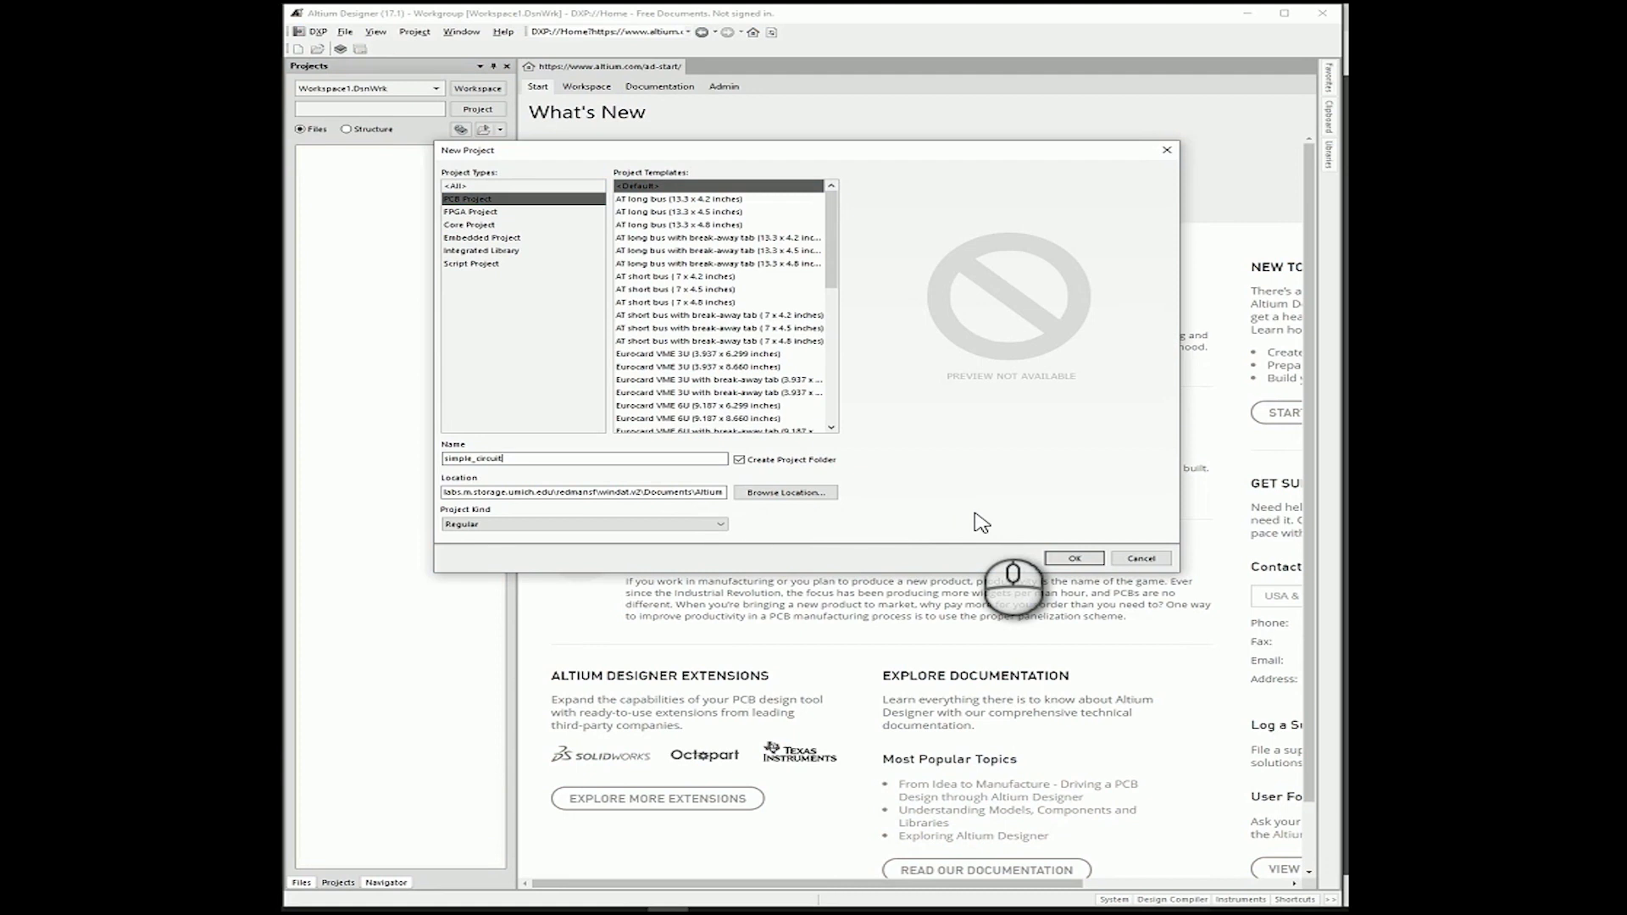
Browse to Documents for the project location and create a folder named Altium there.
click(814, 493)
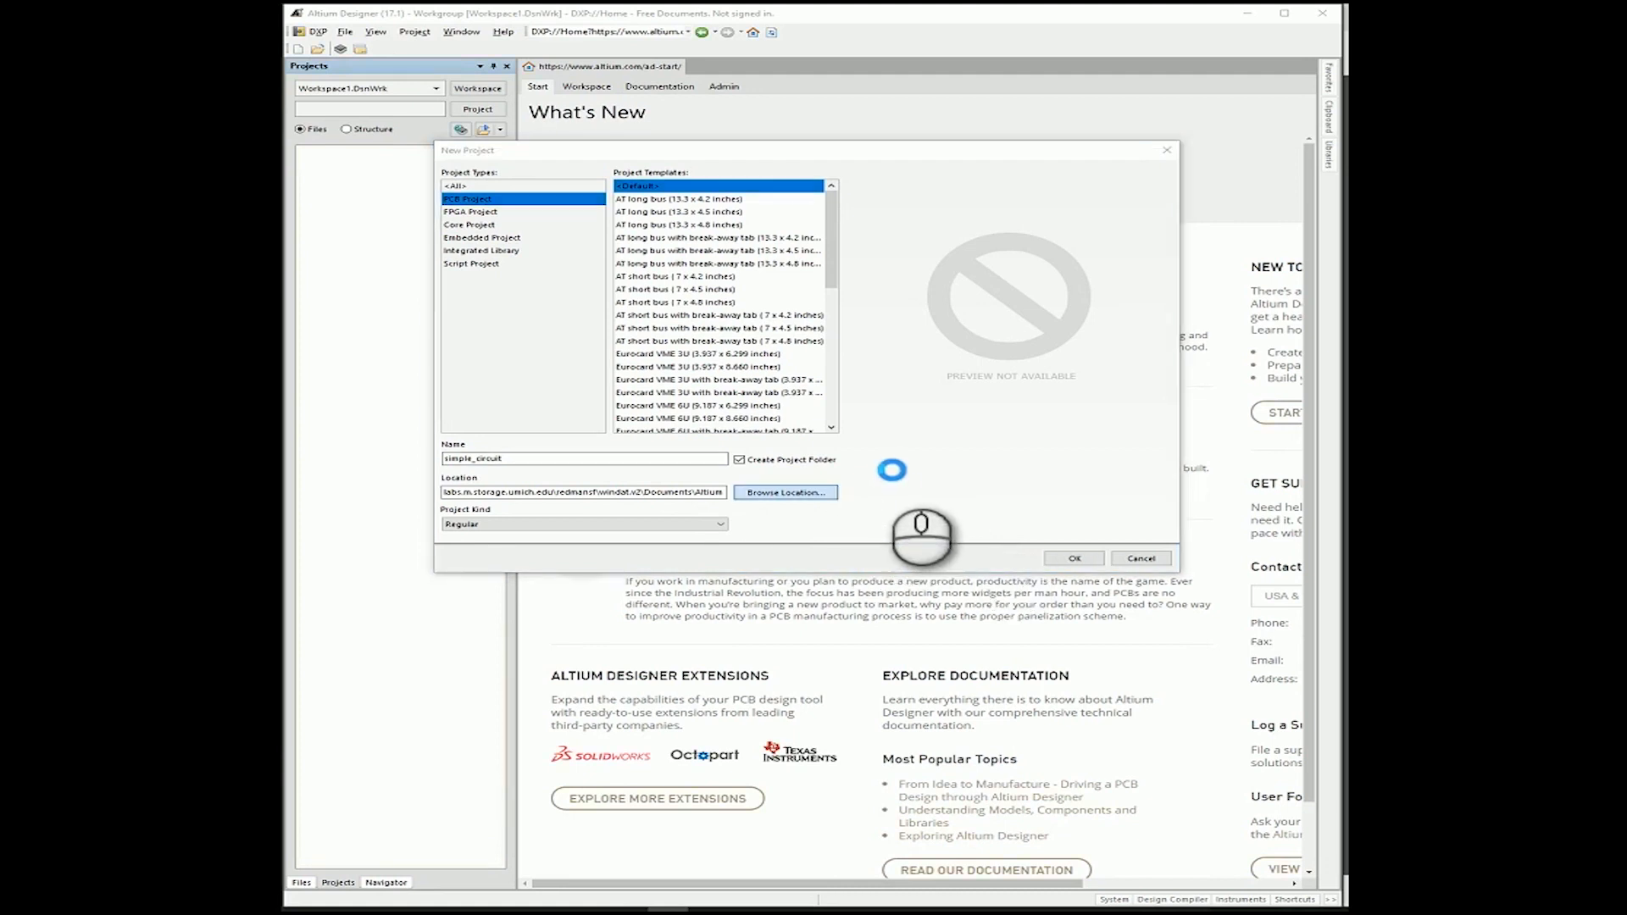
drag(1205, 320, 441, 224)
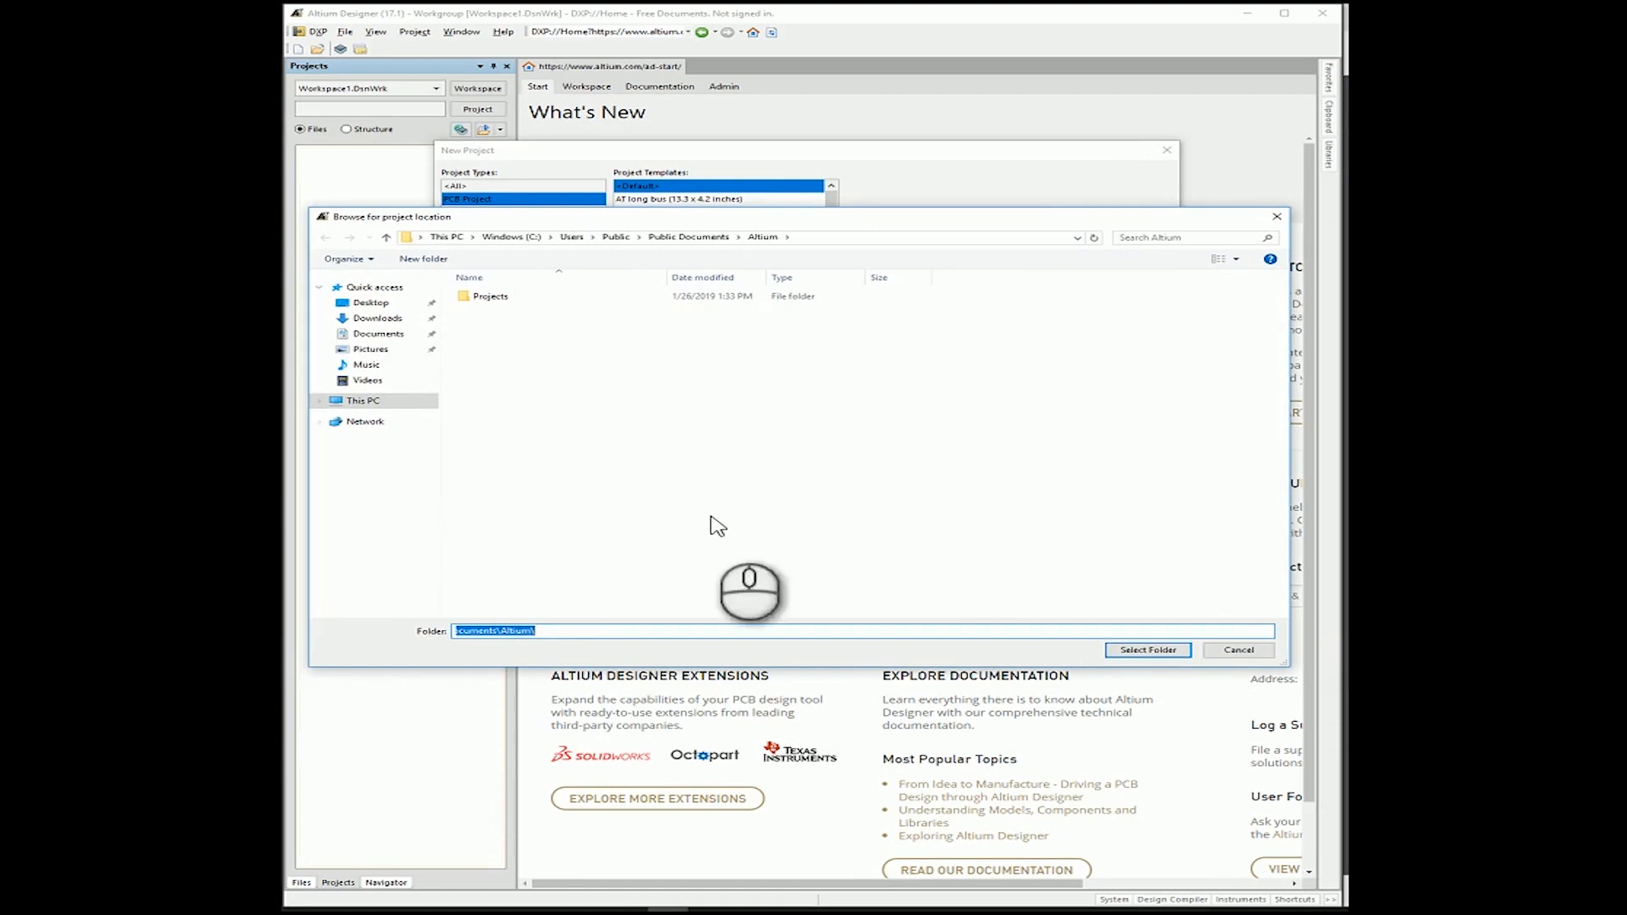
click(394, 335)
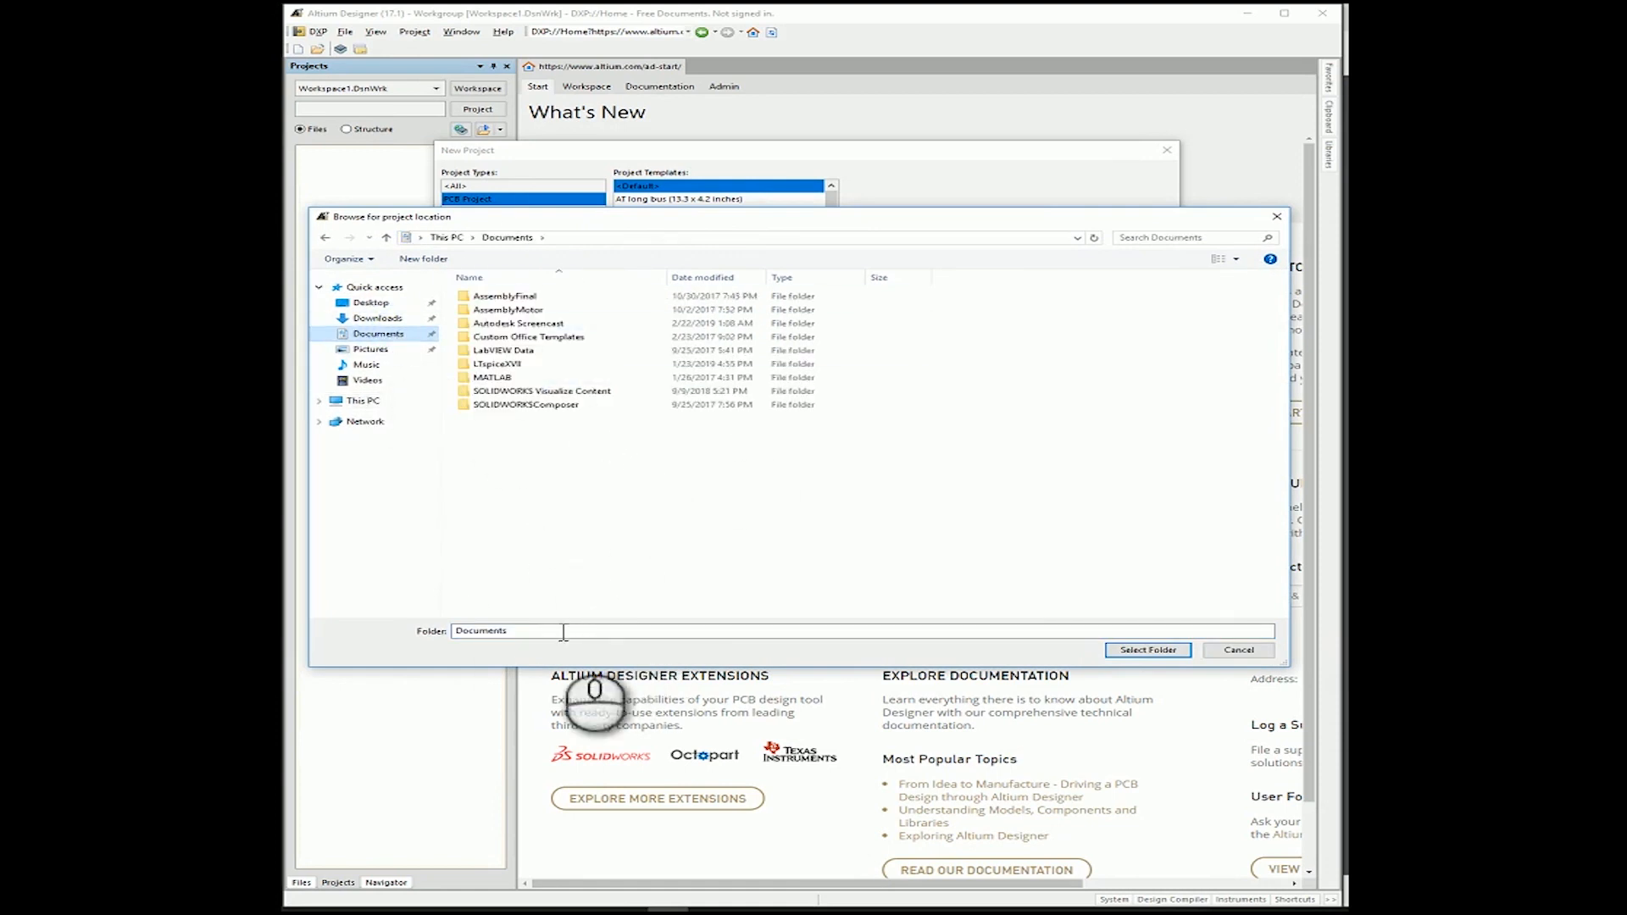
click(536, 633)
right_click(529, 453)
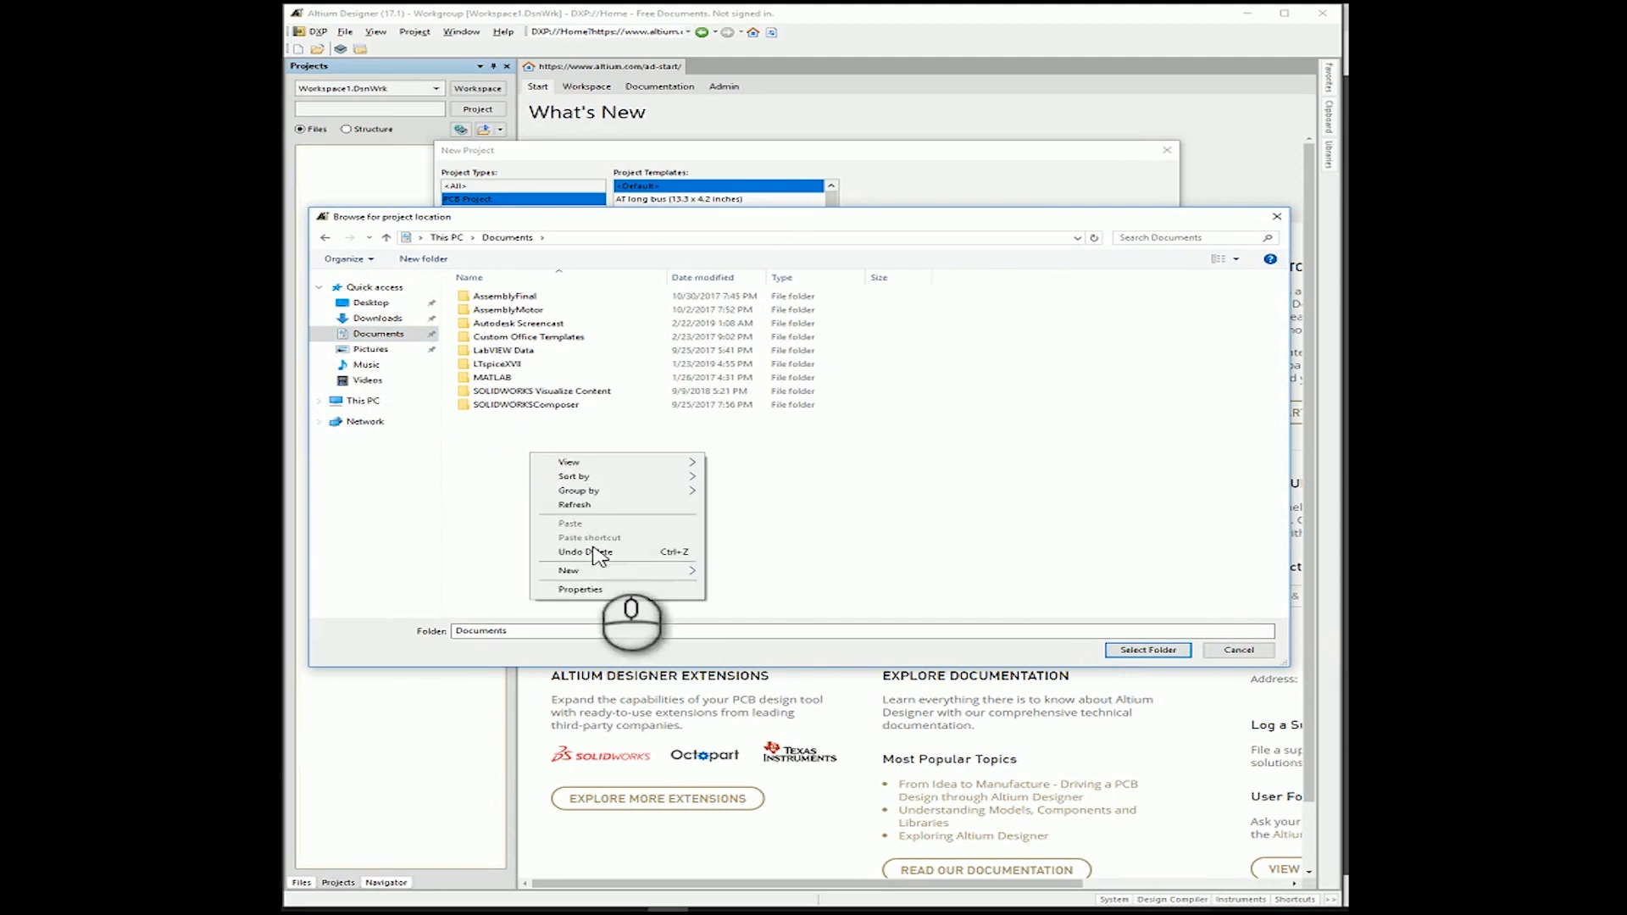
mouse_move(647, 571)
click(730, 573)
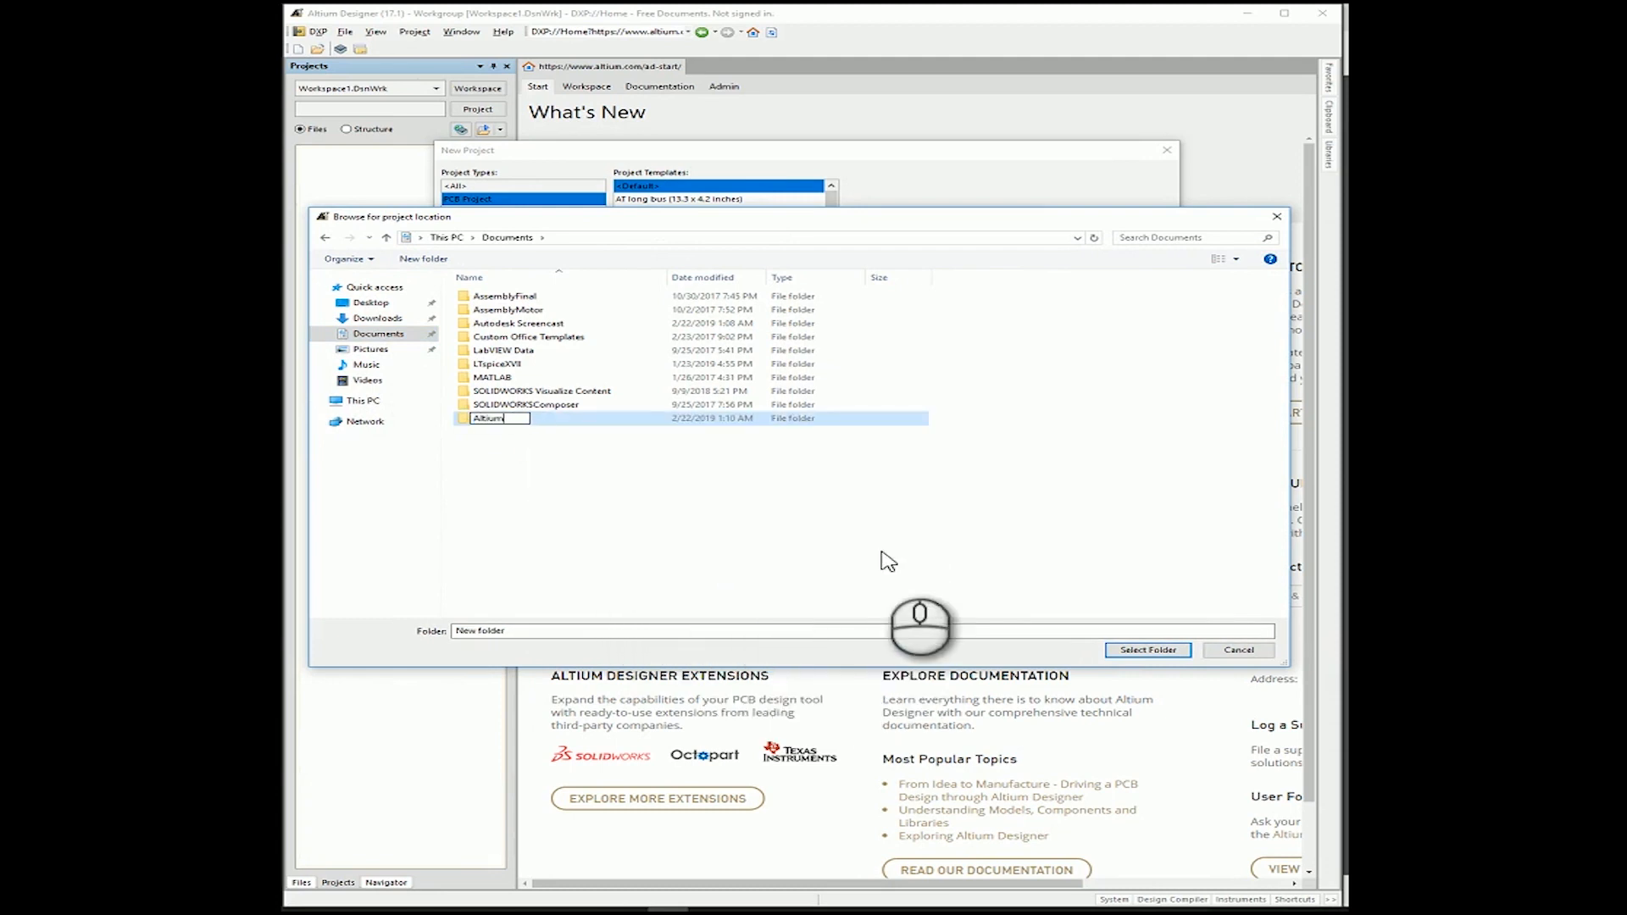
Set the new Altium folder as the project location and create the project.
double_click(500, 419)
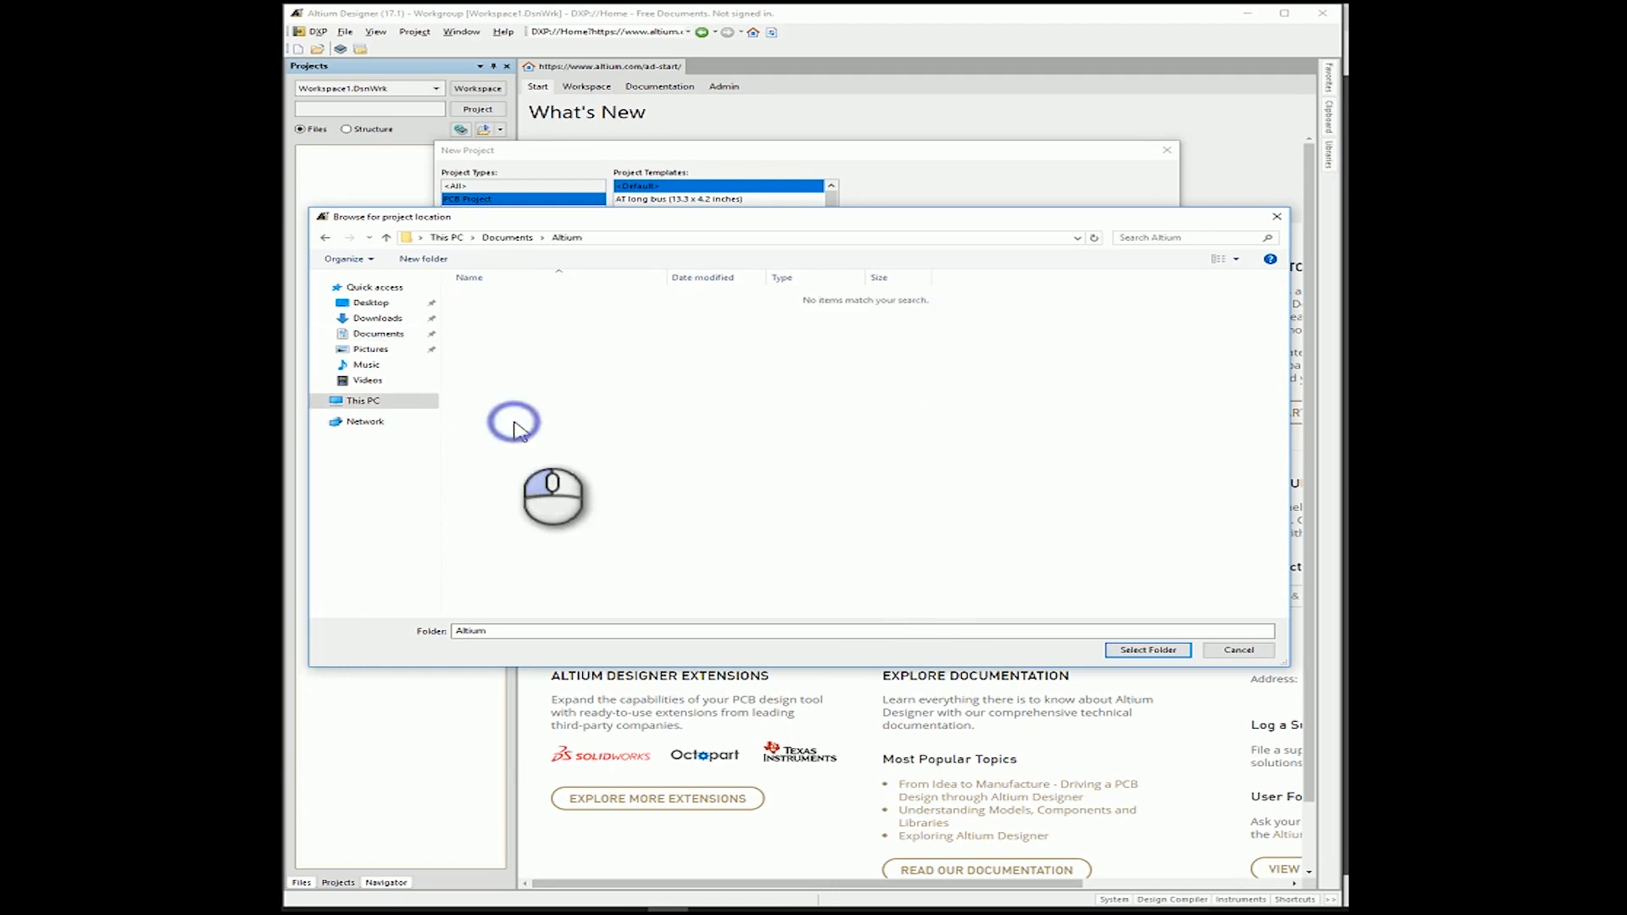
click(1154, 652)
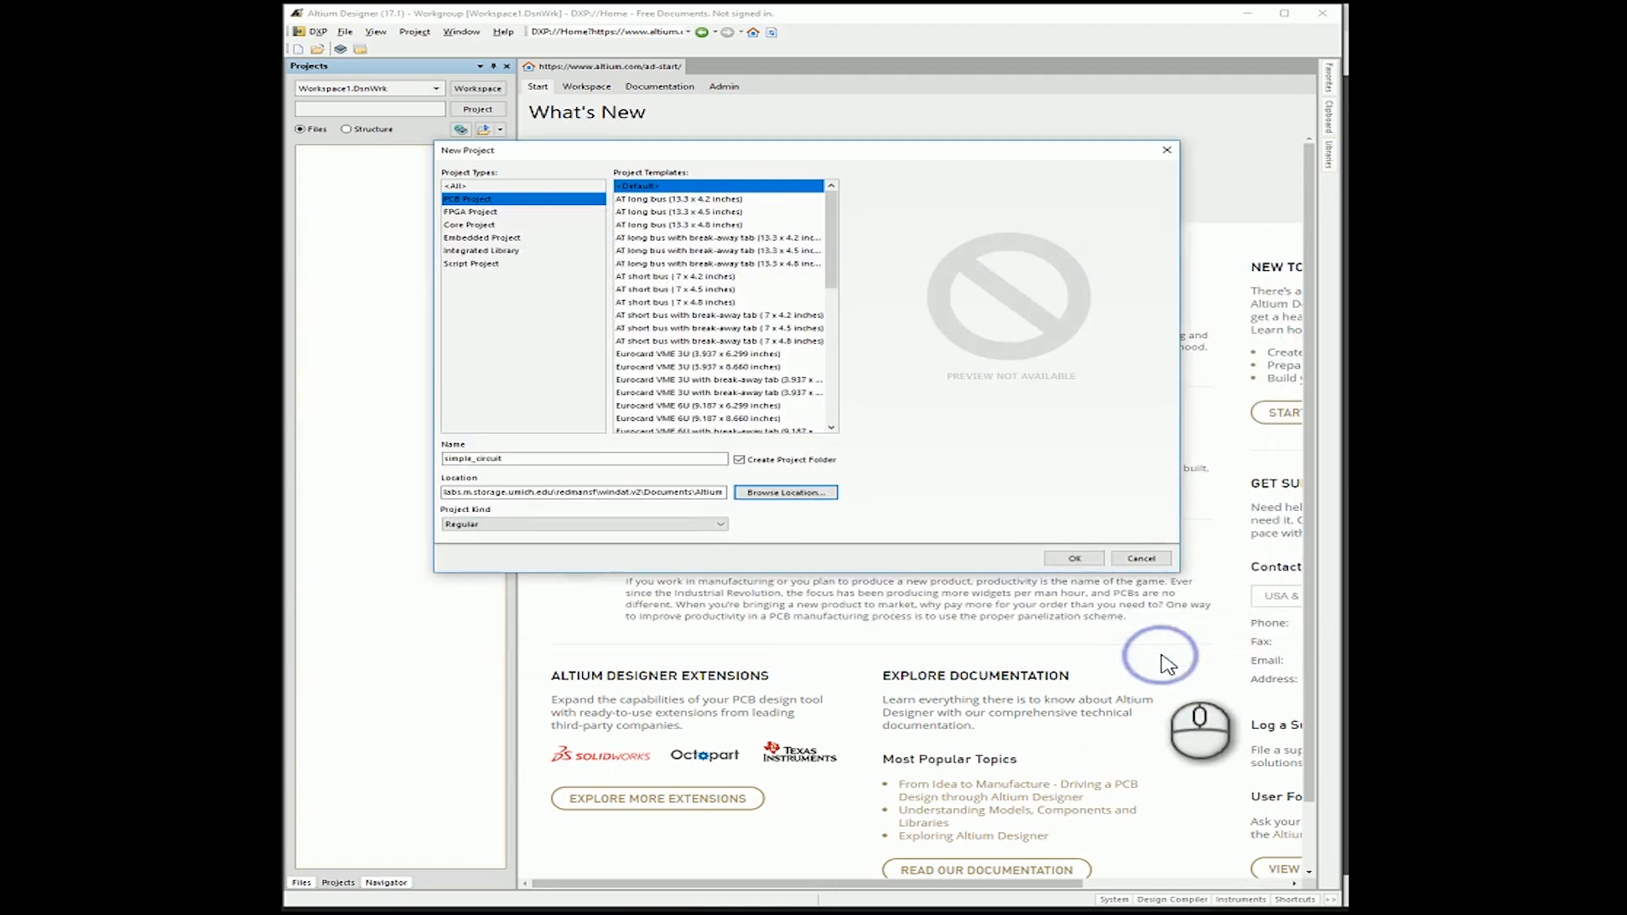
click(1087, 560)
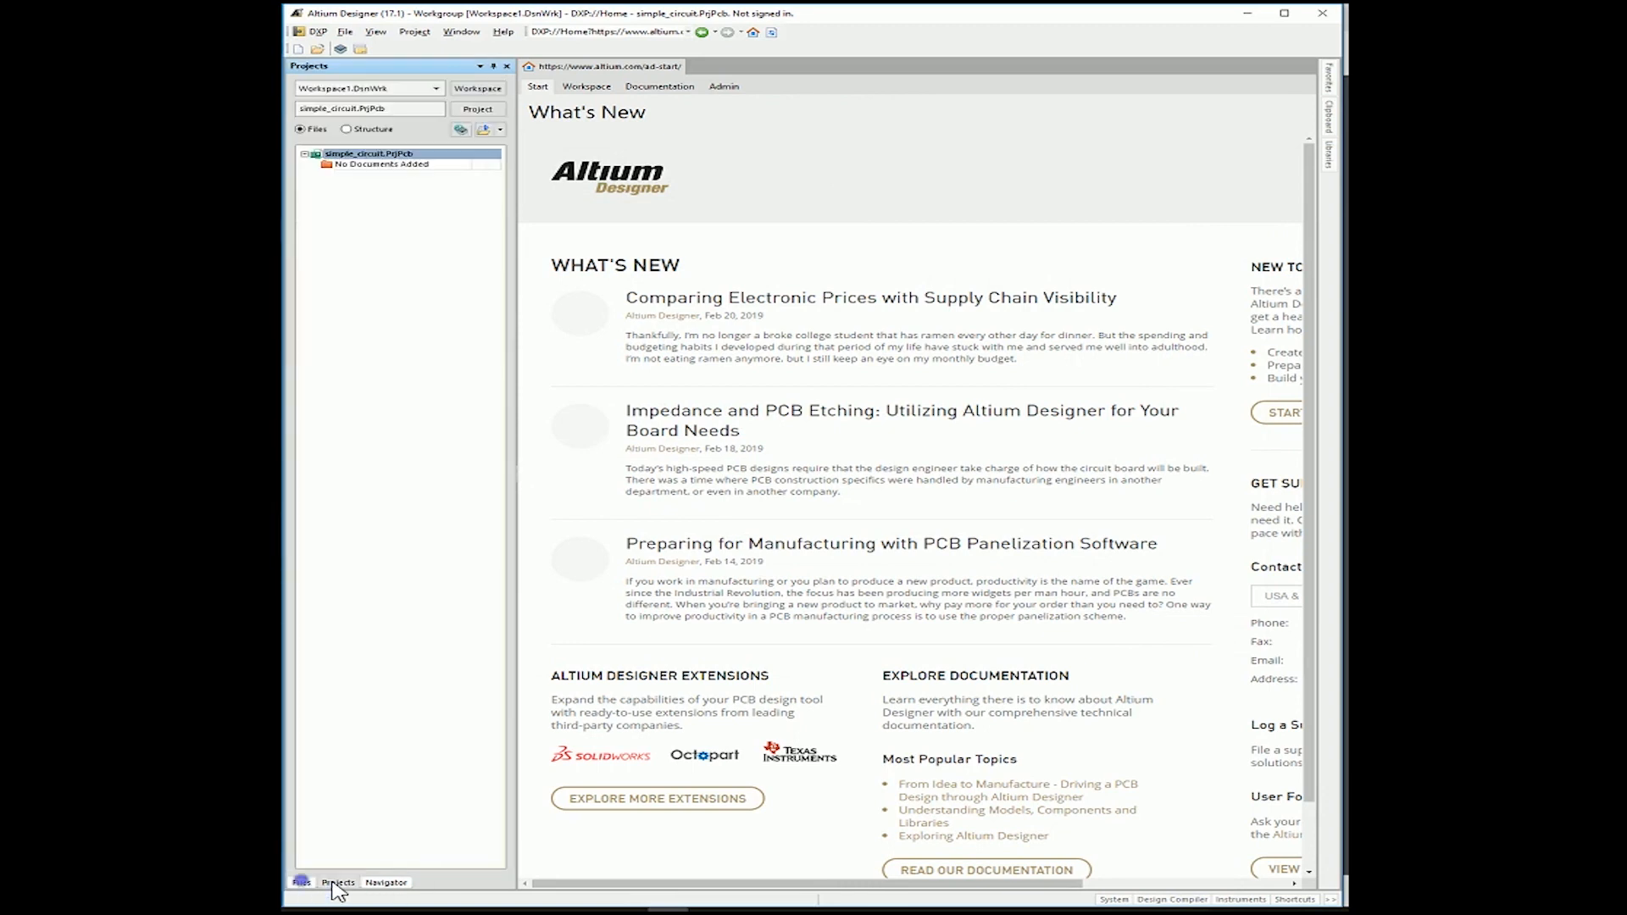
Add a new schematic document to the simple_circuit project.
click(372, 882)
click(295, 883)
click(338, 883)
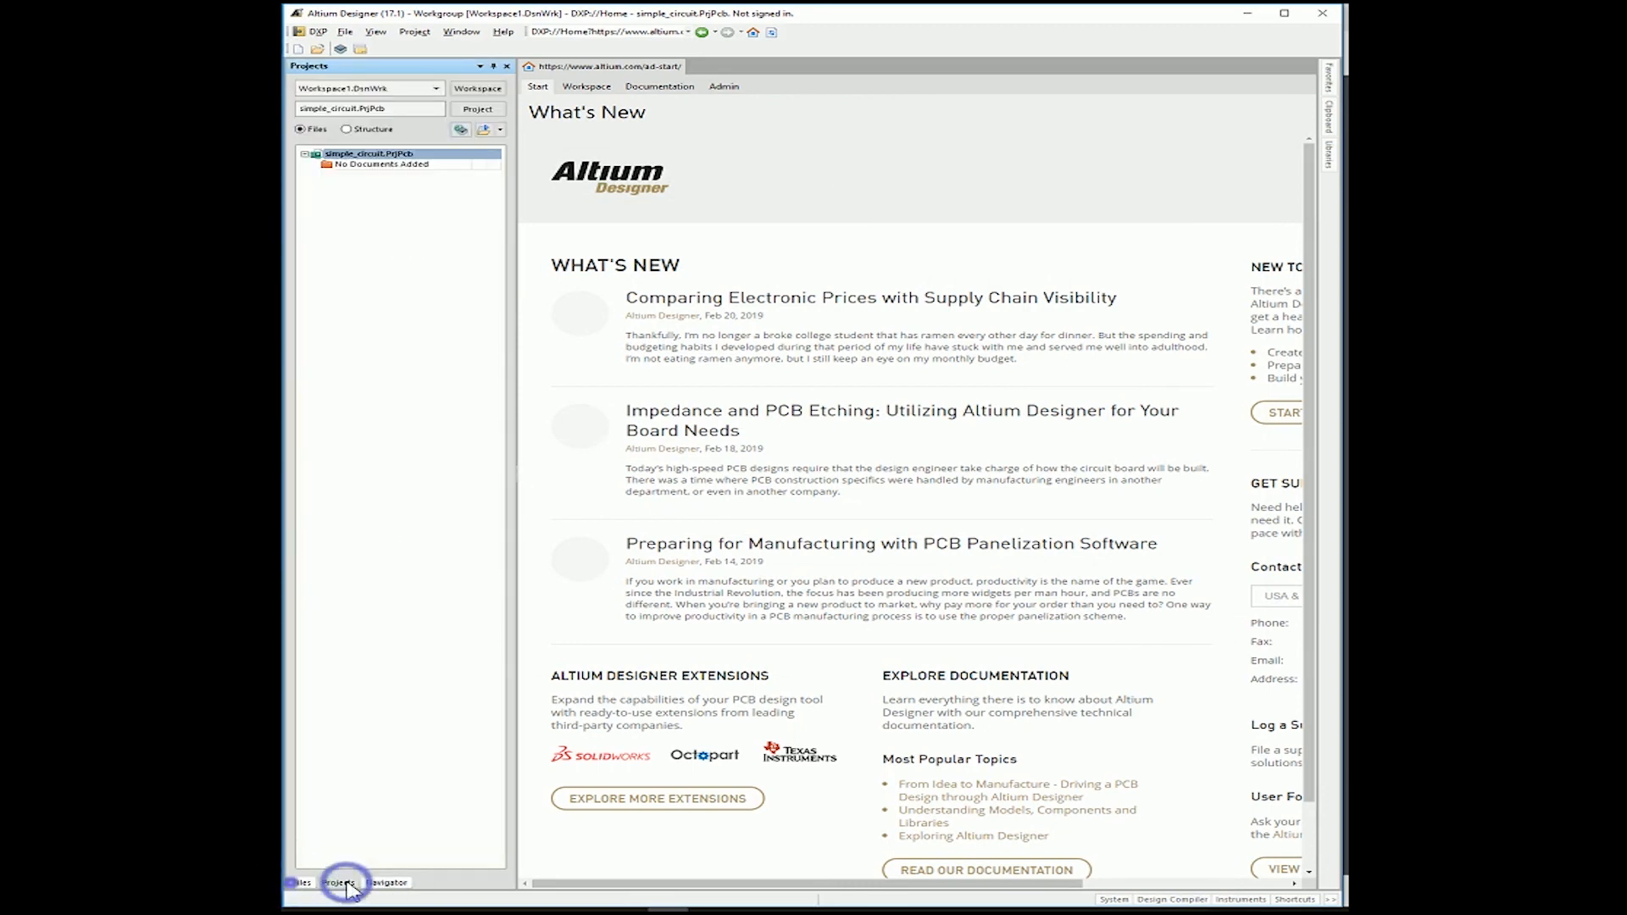
right_click(393, 157)
mouse_move(430, 204)
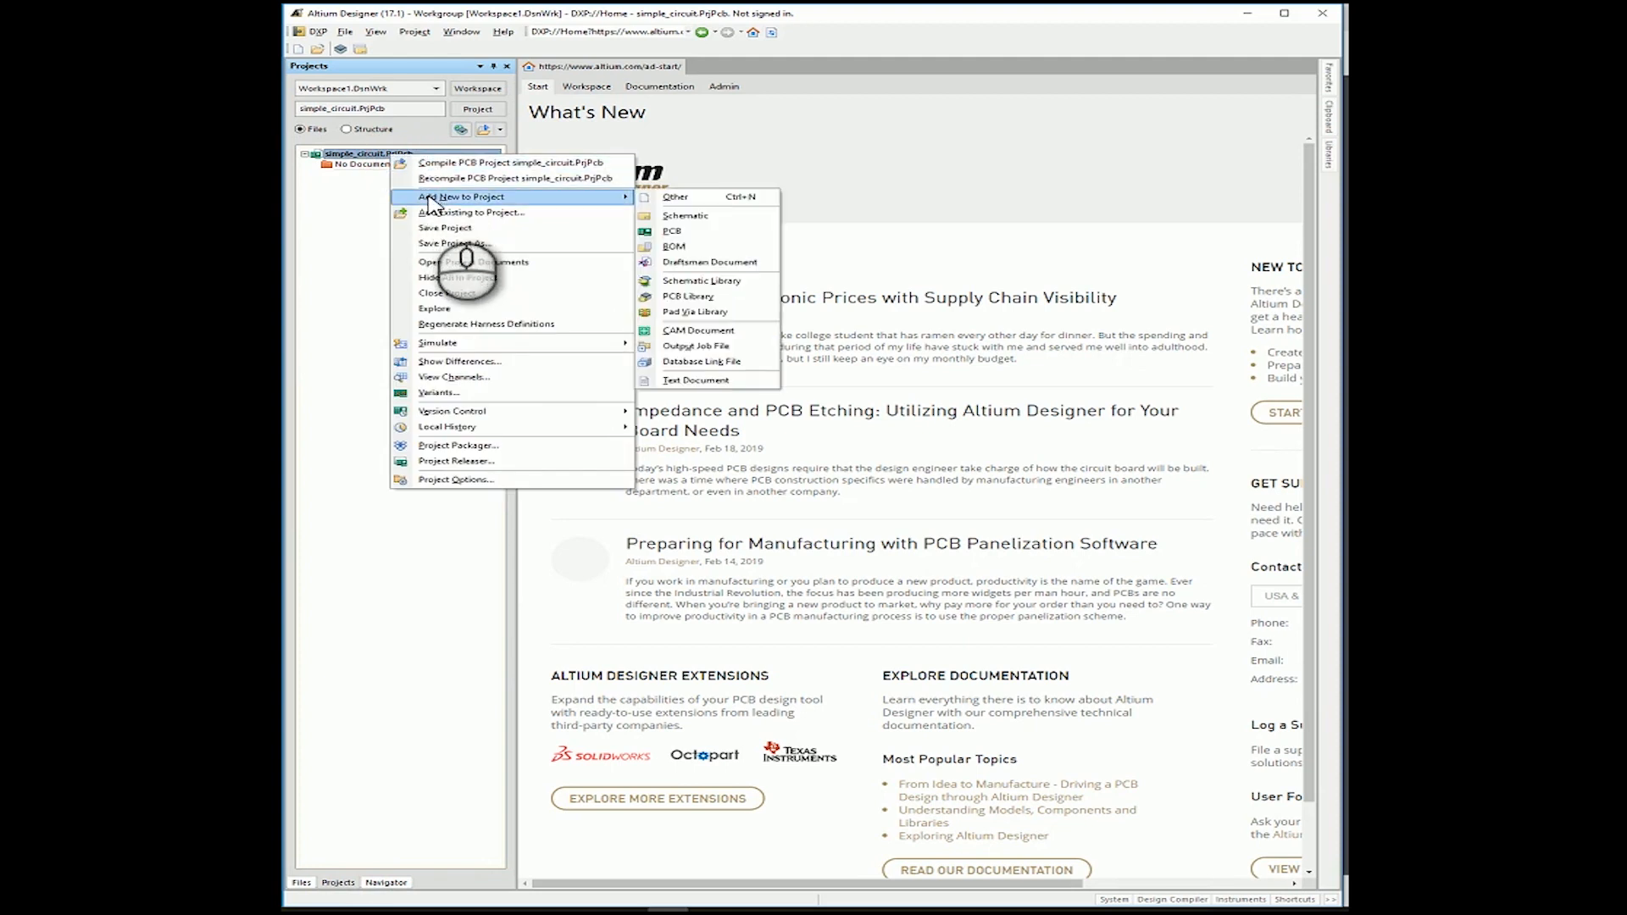
click(678, 218)
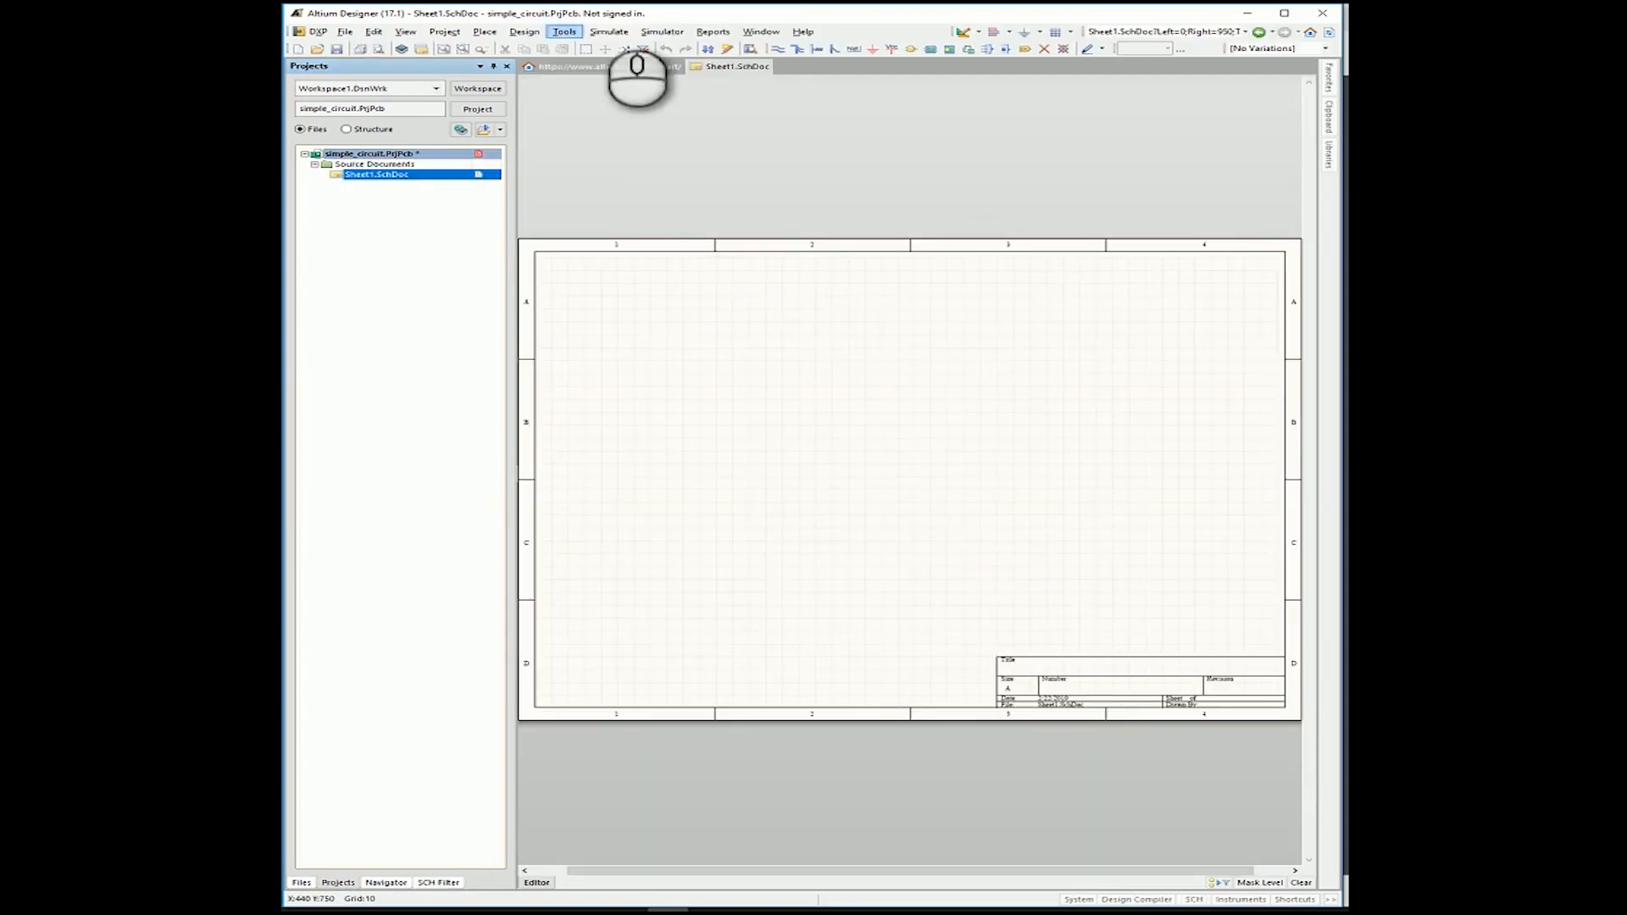
Save the schematic as simple_circuit in the project's folder.
click(345, 32)
click(383, 161)
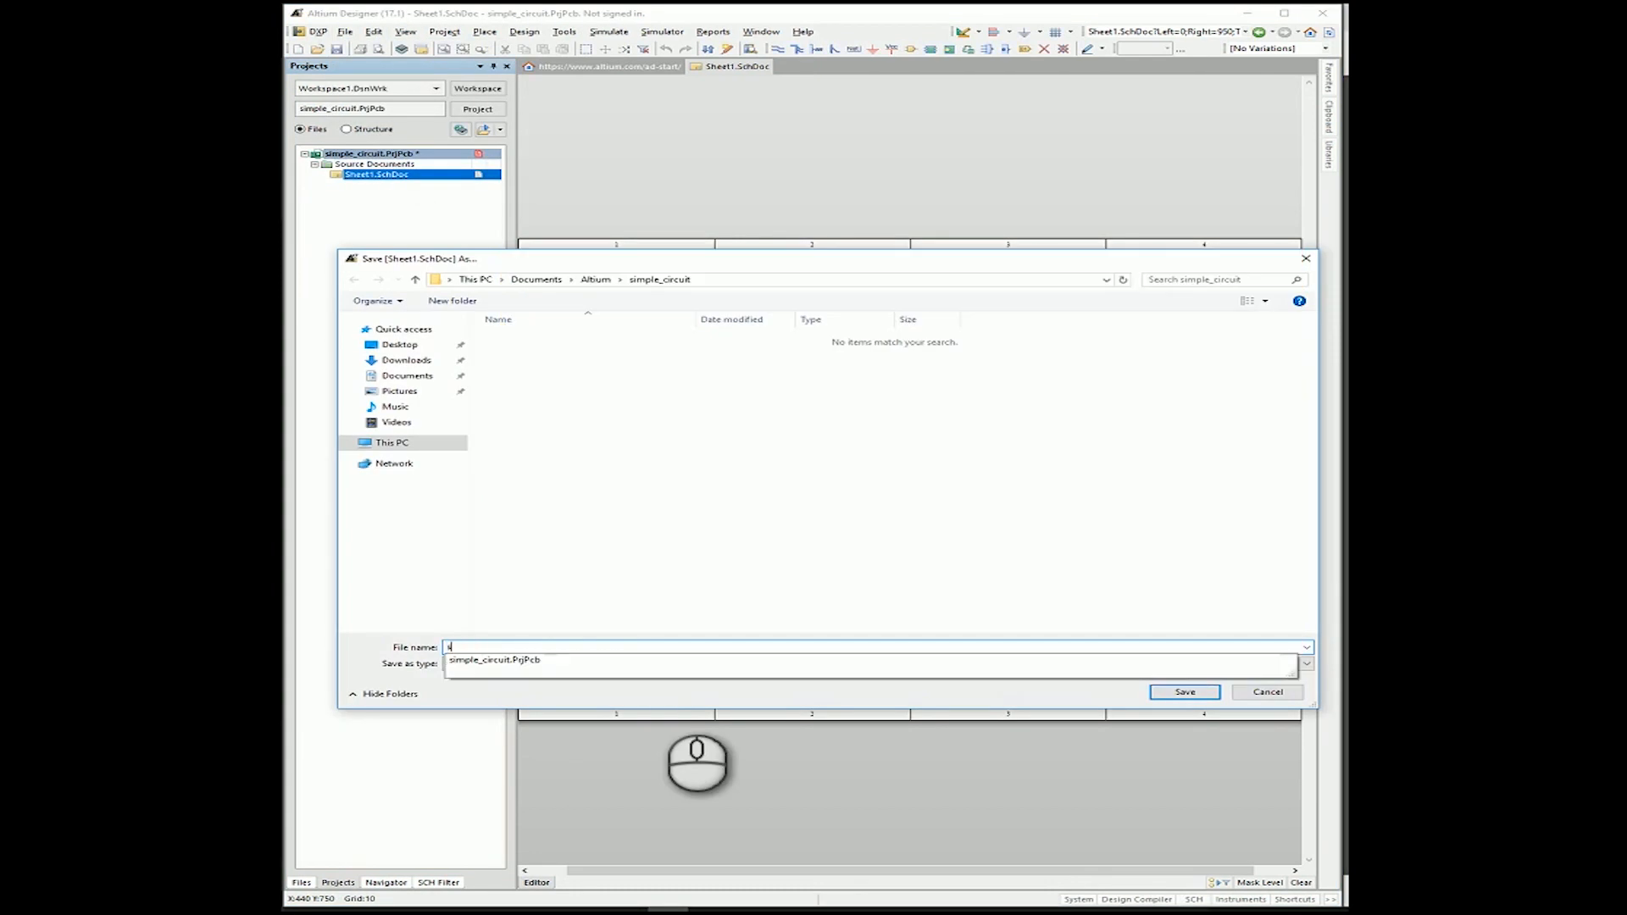
text(simpe)
key(BackSpace)
key(BackSpace)
key(BackSpace)
text(le_circuit)
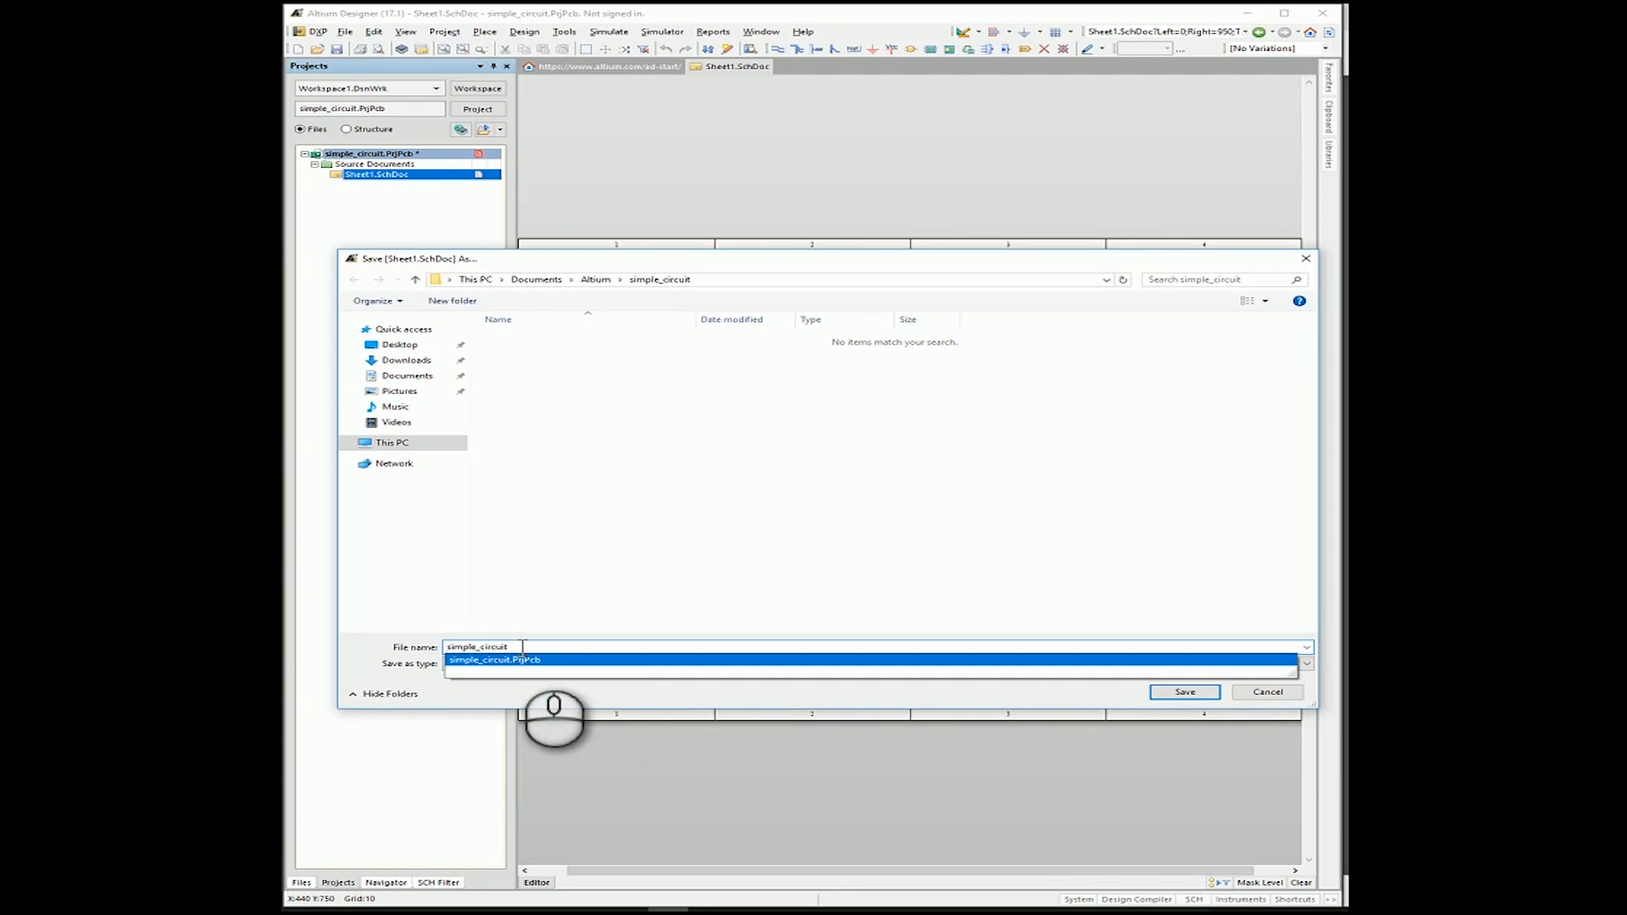
click(1184, 693)
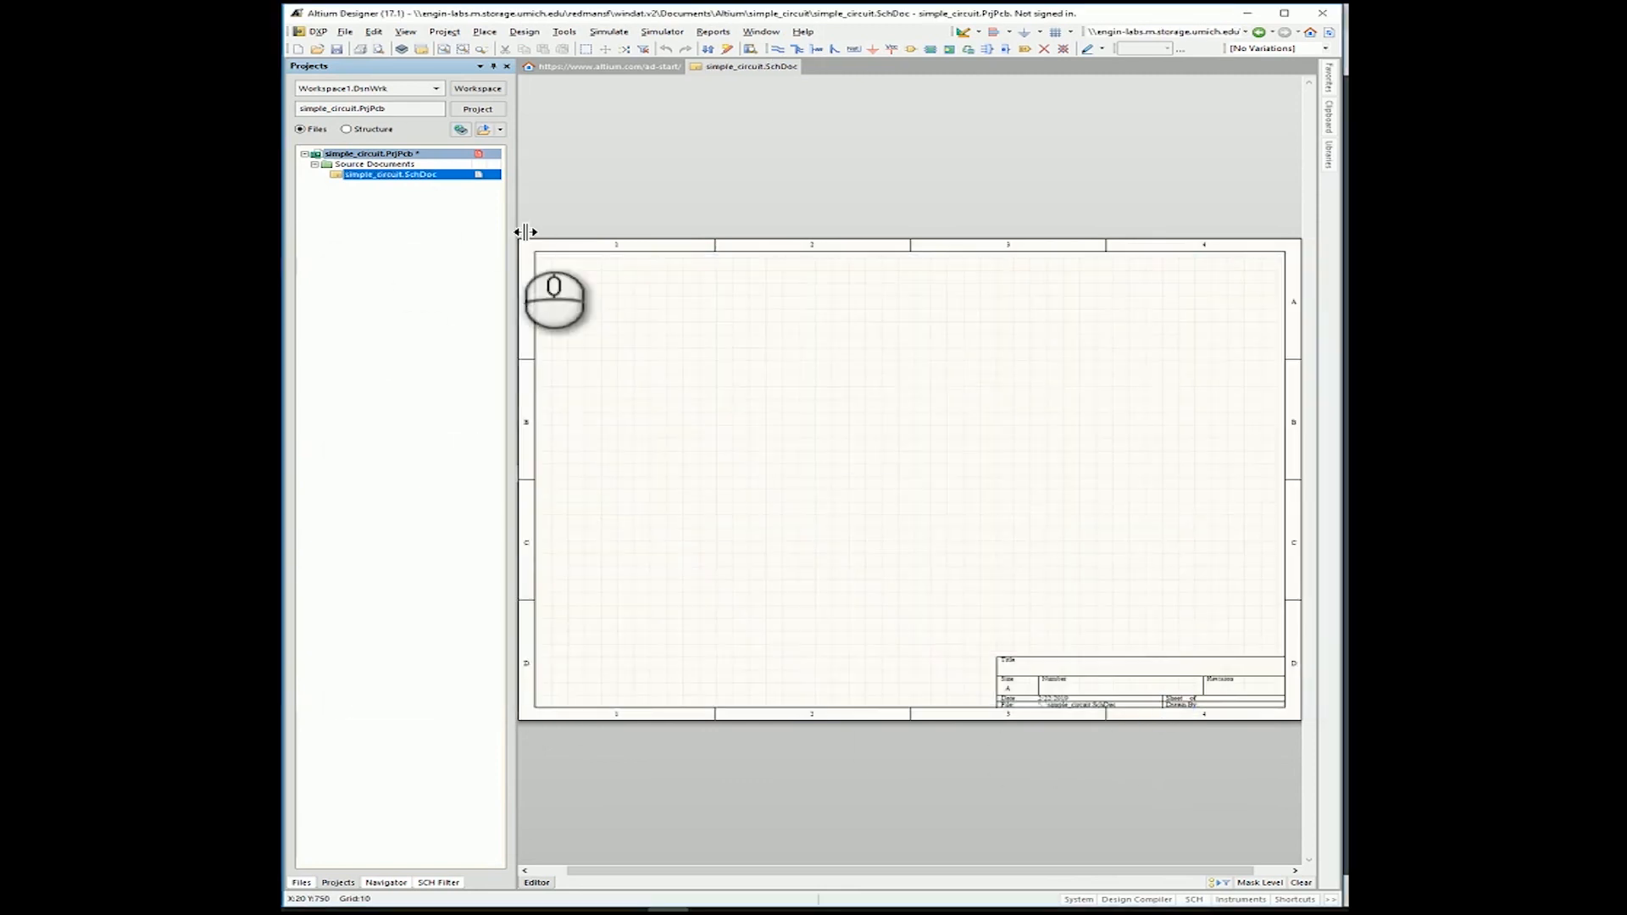
Start placing a part on the schematic and browse the available libraries for its physical component.
middle_drag(898, 572, 898, 570)
right_drag(898, 570, 936, 607)
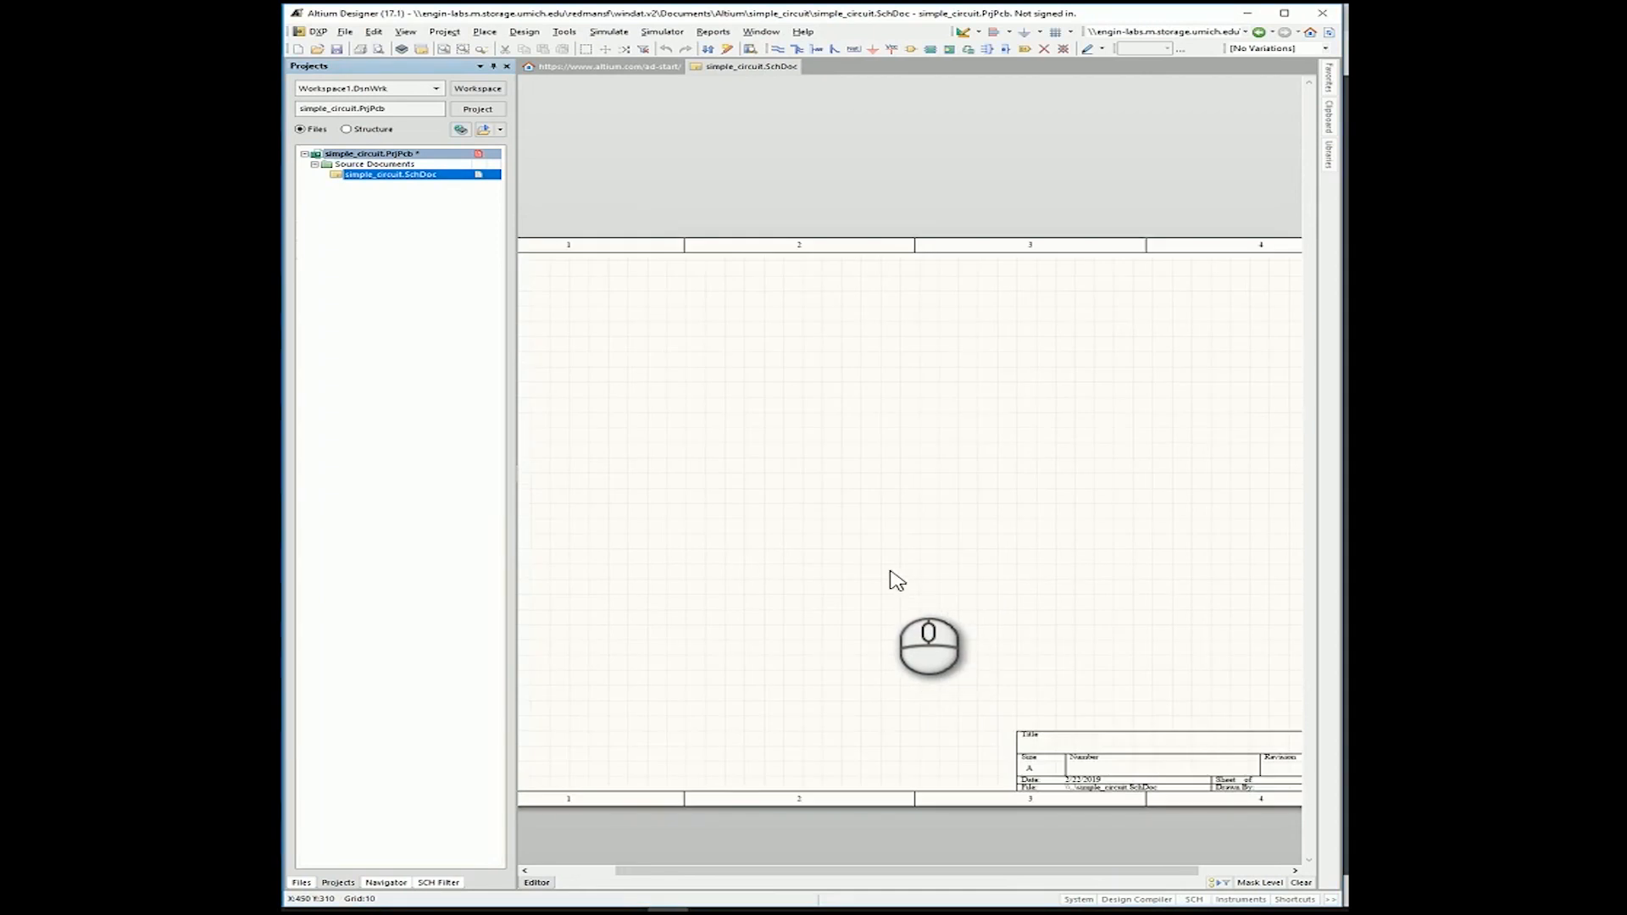
right_drag(869, 560, 887, 595)
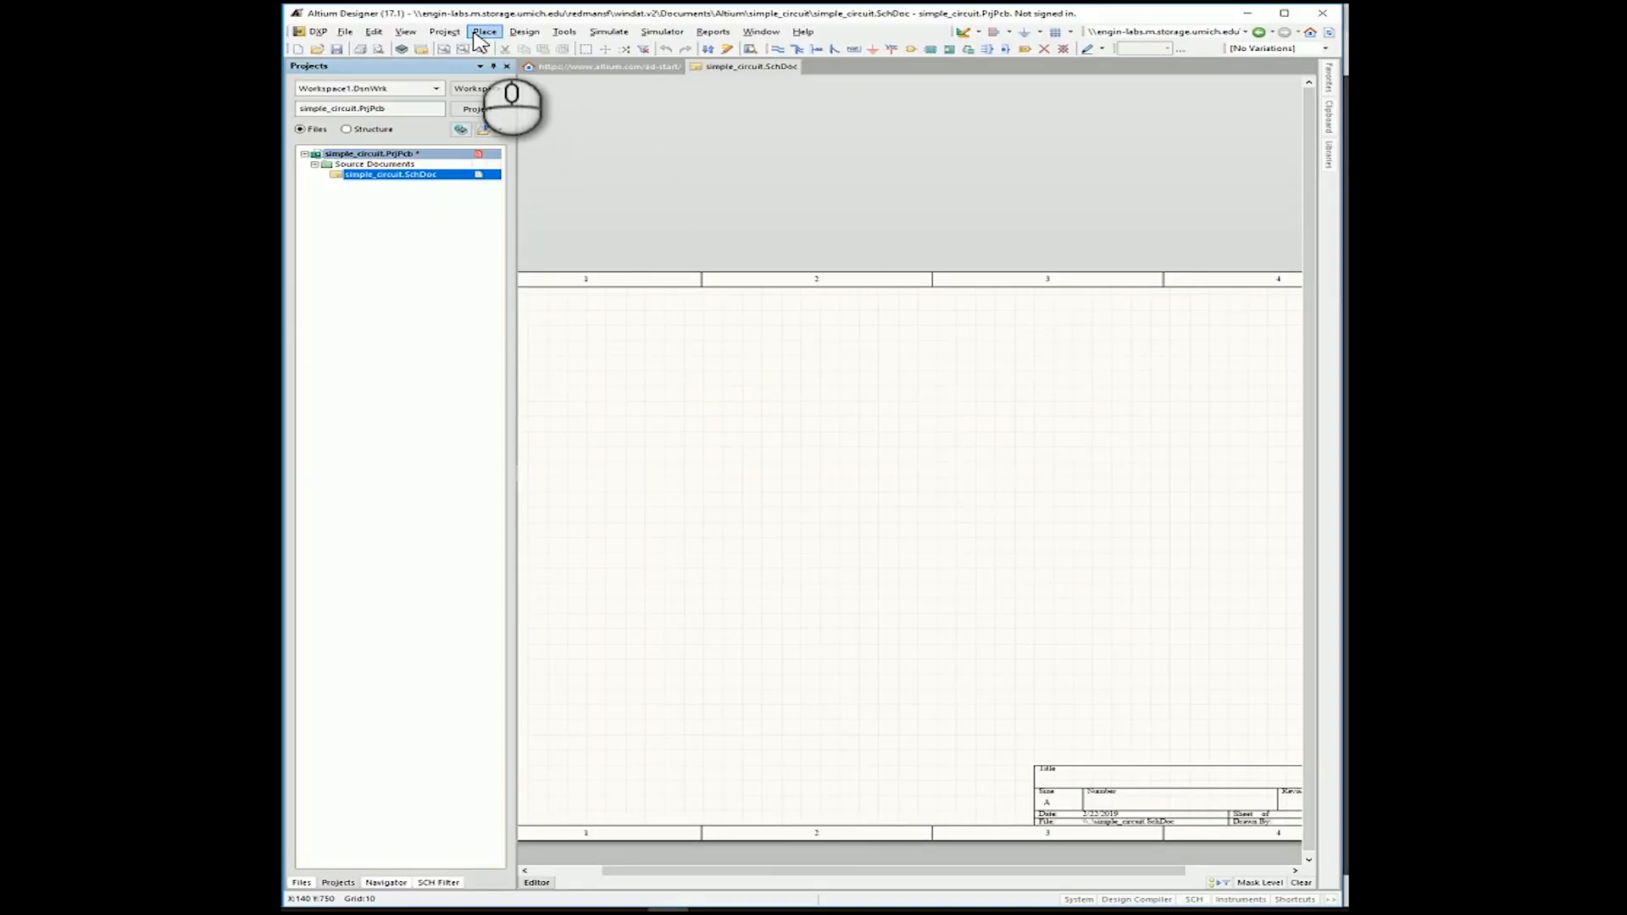
click(479, 34)
click(498, 75)
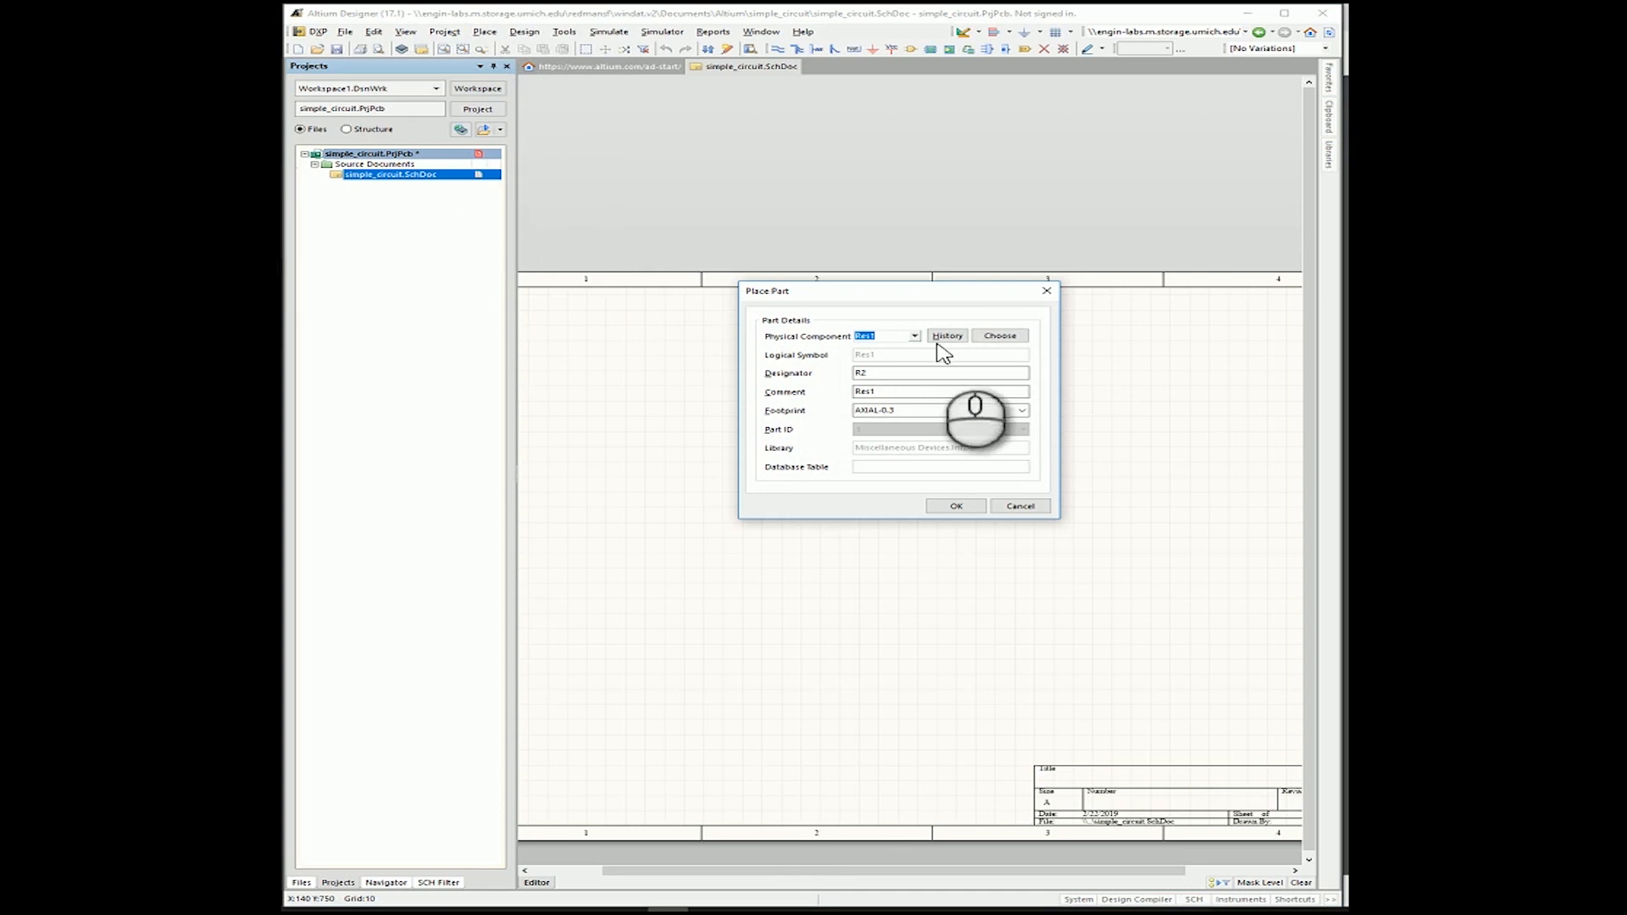
click(1007, 338)
drag(946, 287, 962, 302)
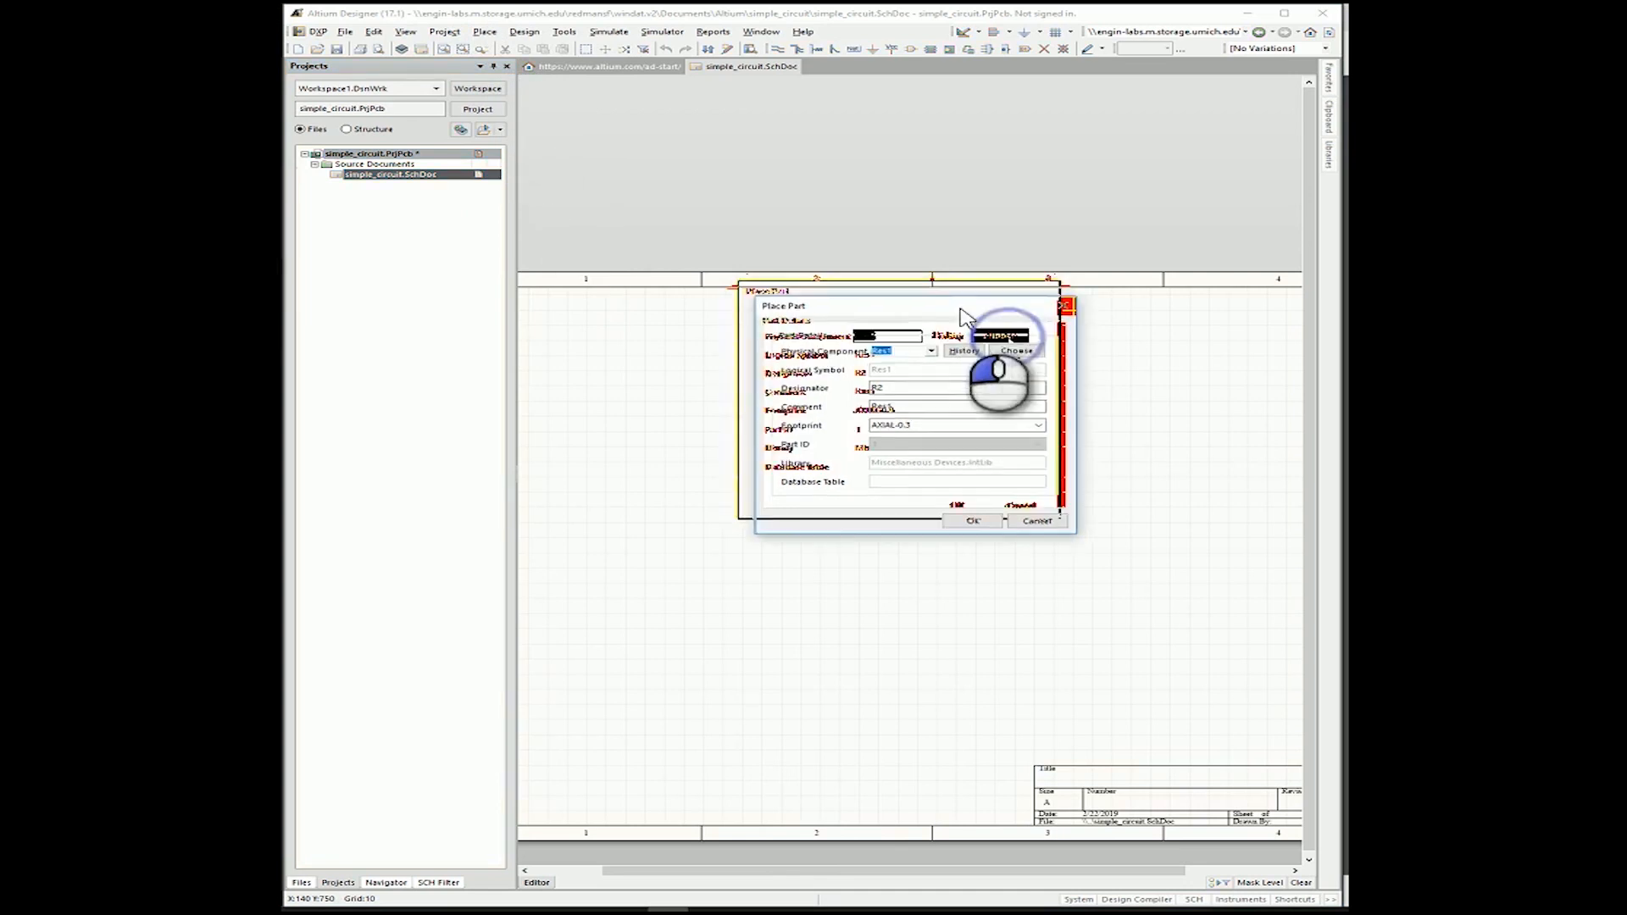
click(1008, 354)
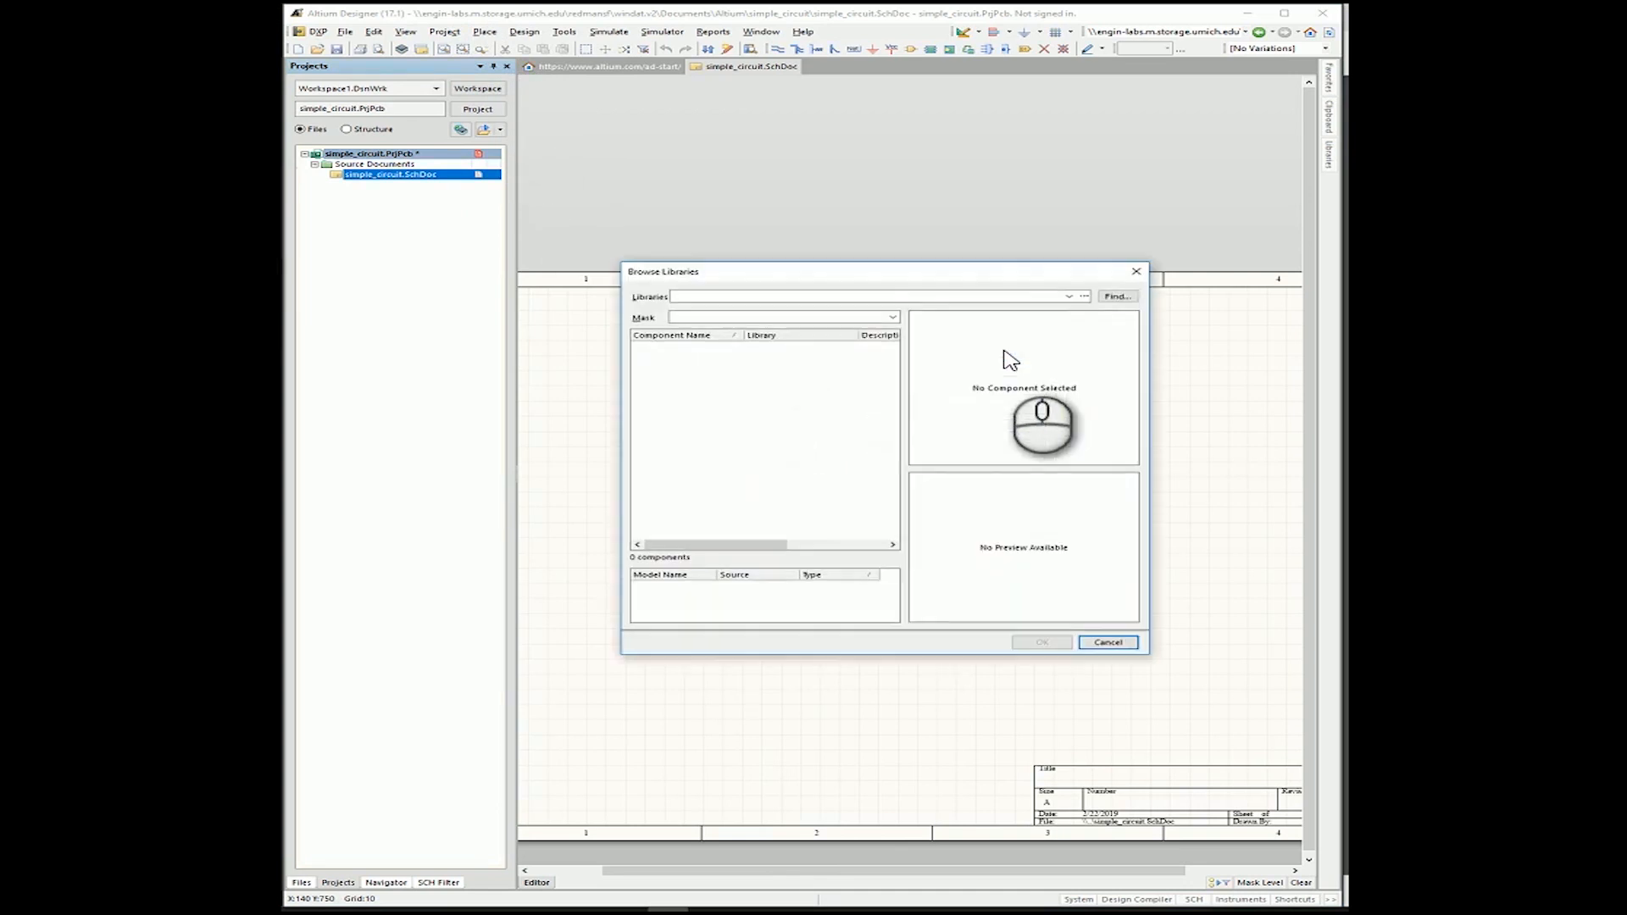
click(1069, 296)
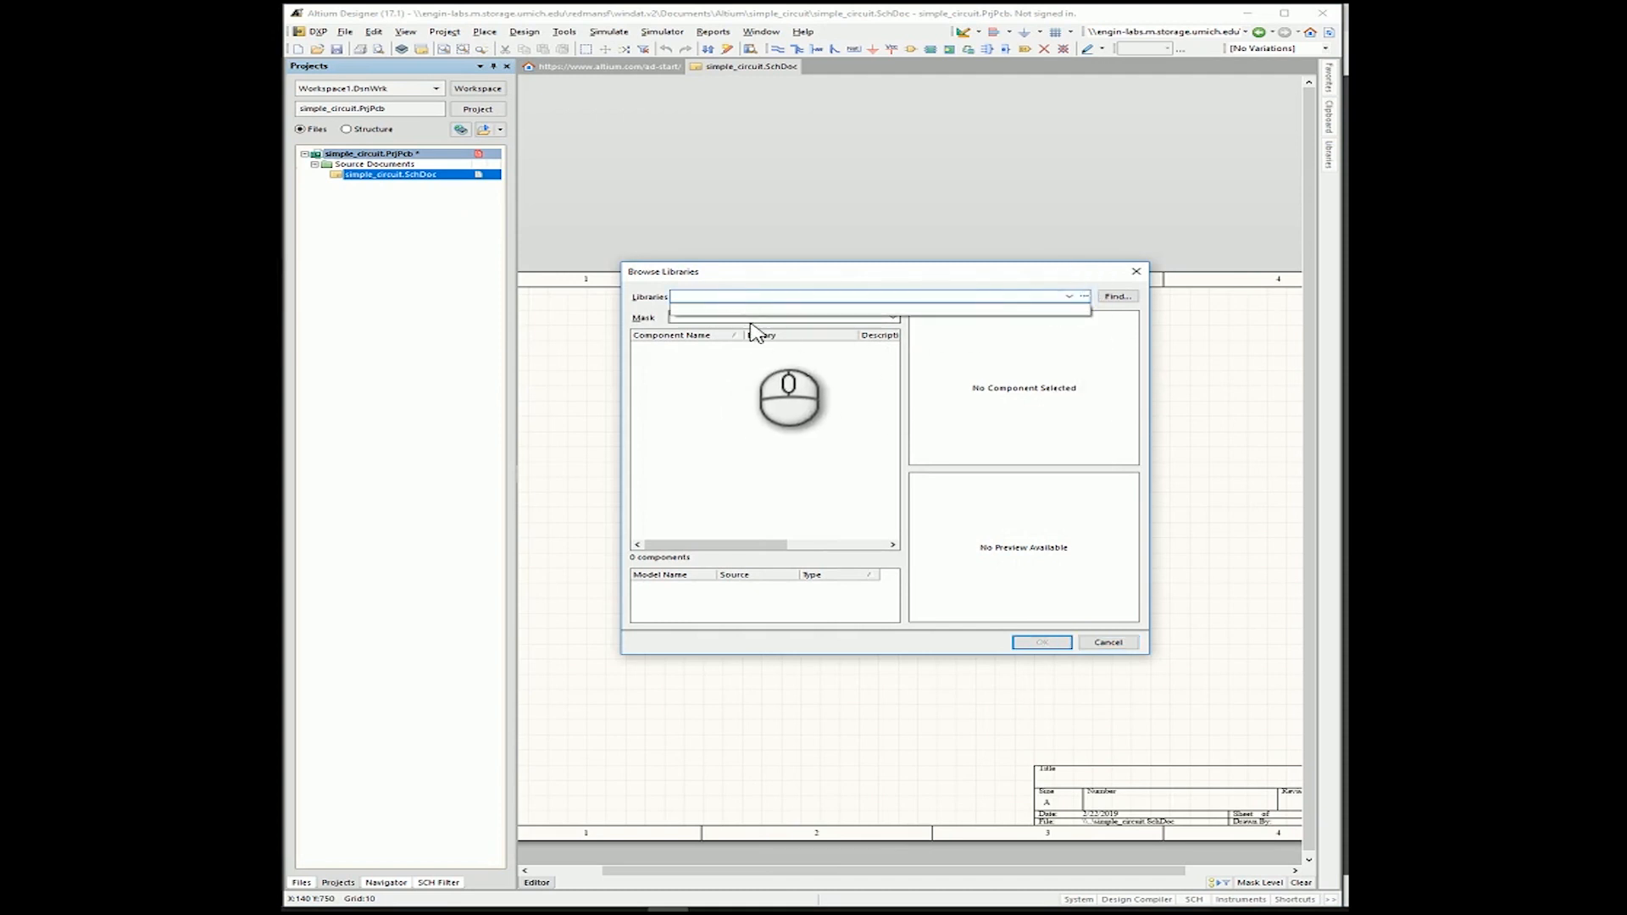
click(846, 309)
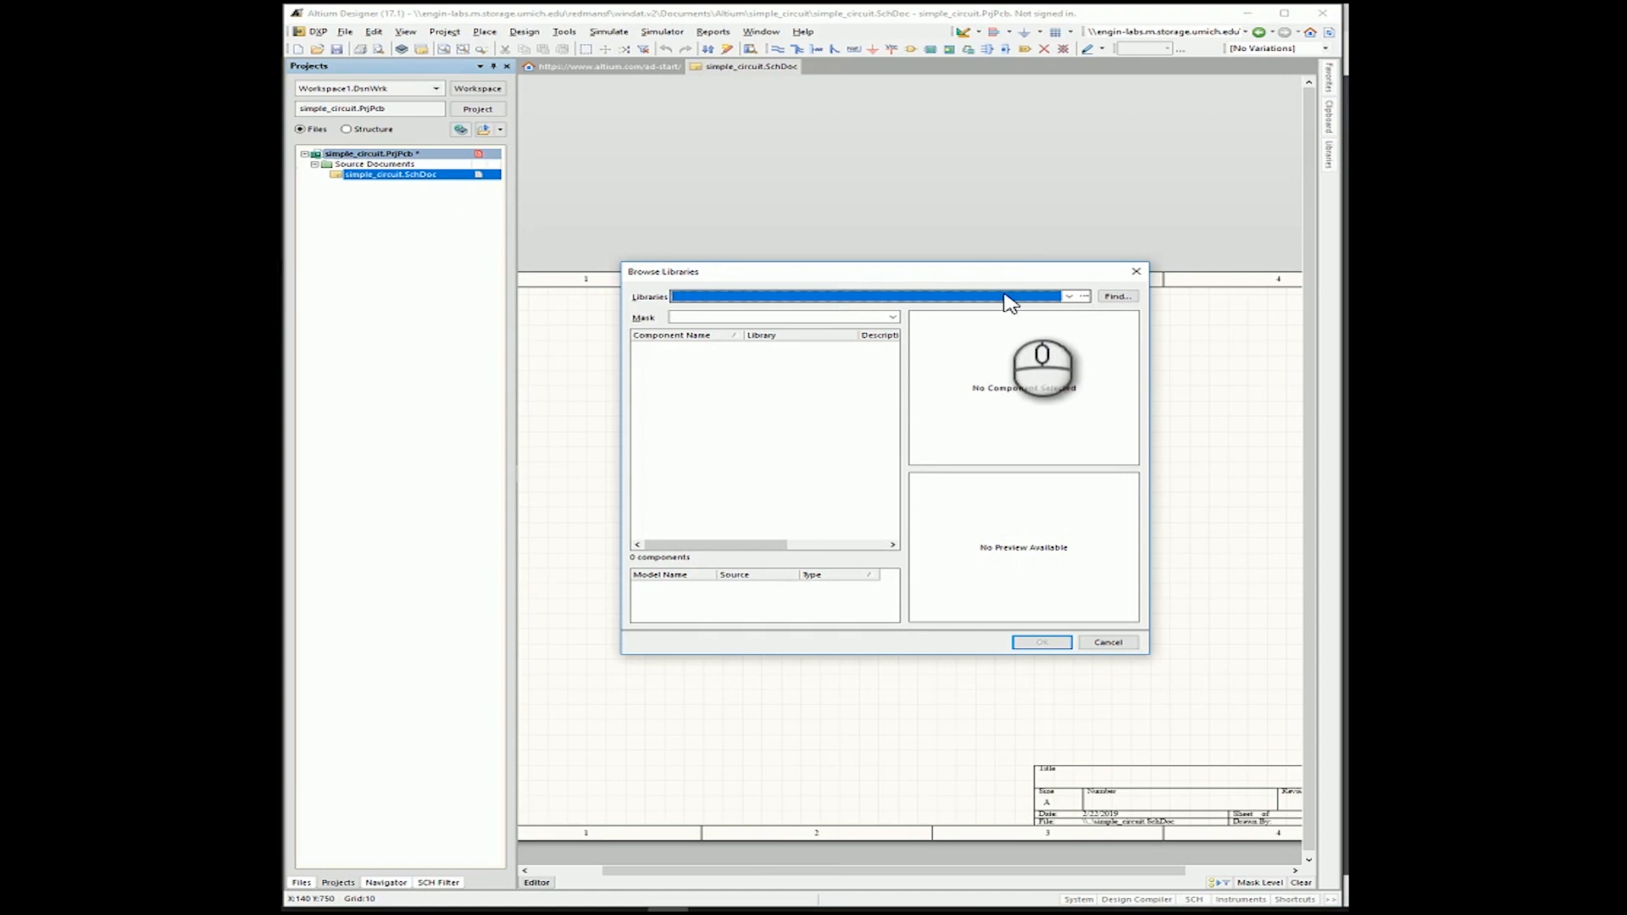
click(1070, 297)
click(1070, 297)
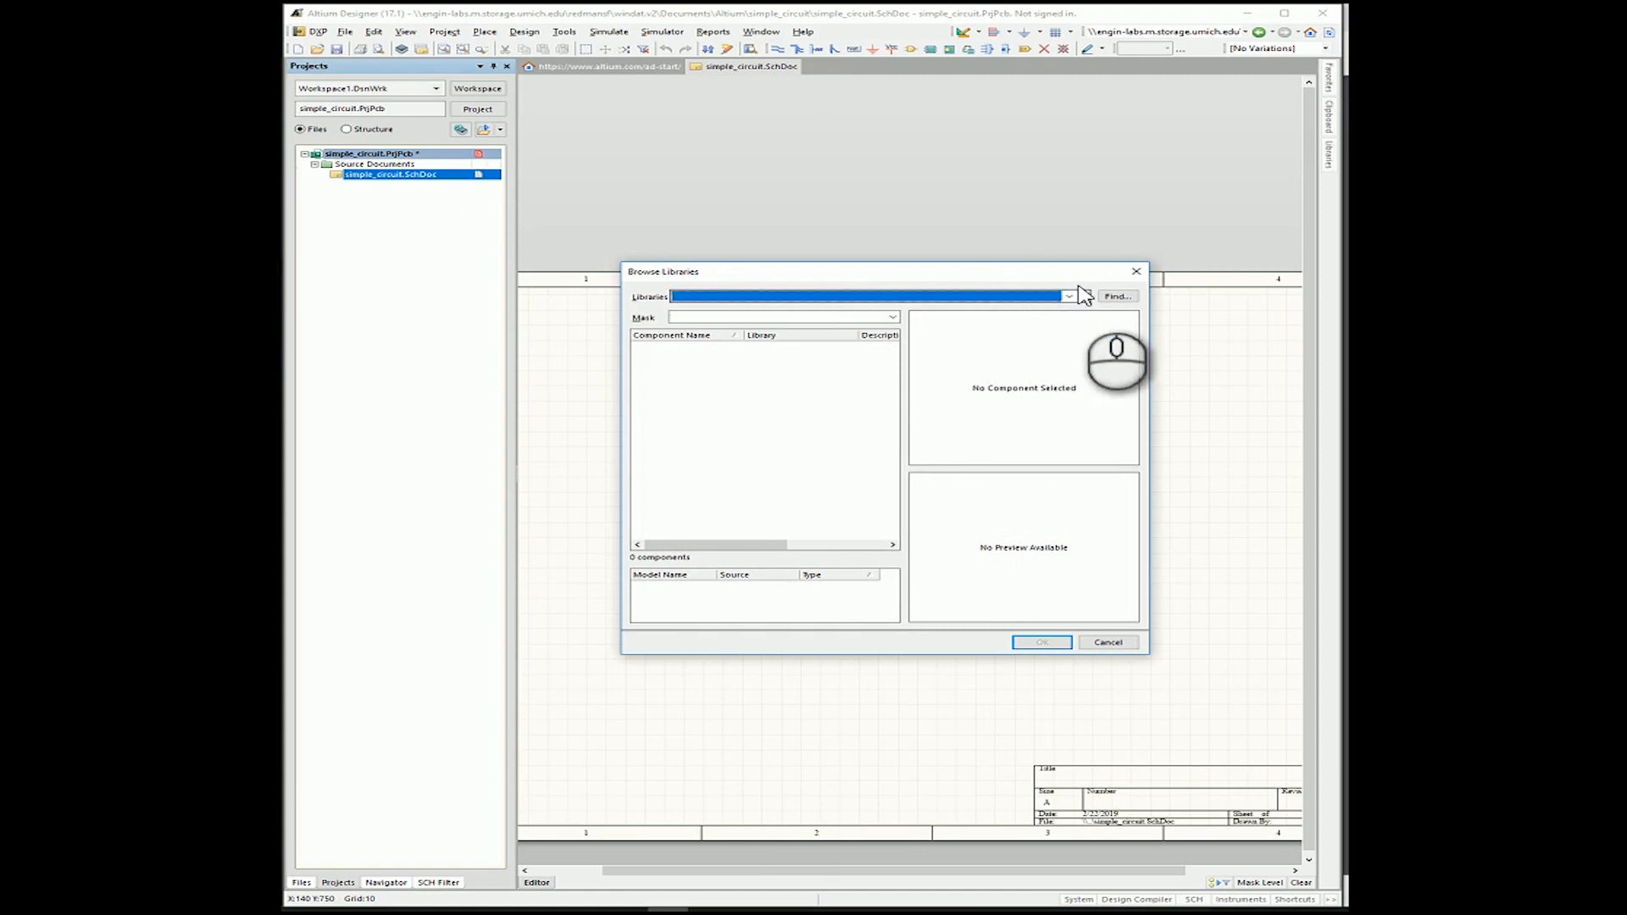
Add the Miscellaneous Connectors and Miscellaneous Devices integrated libraries to the project's available libraries.
click(1083, 296)
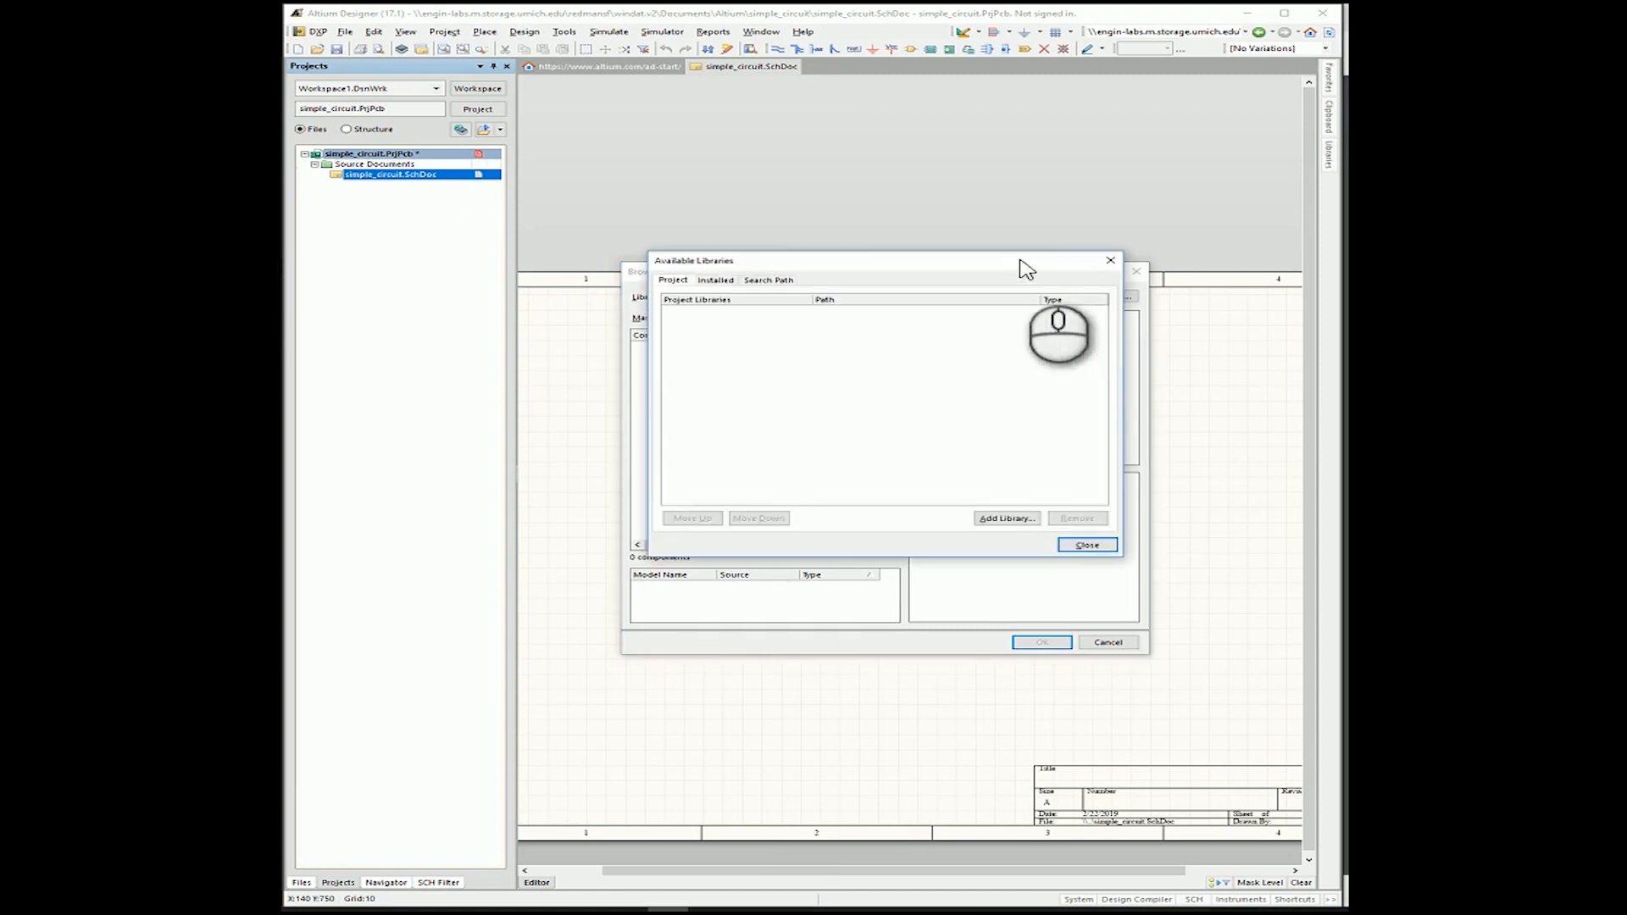
drag(1019, 260, 1026, 330)
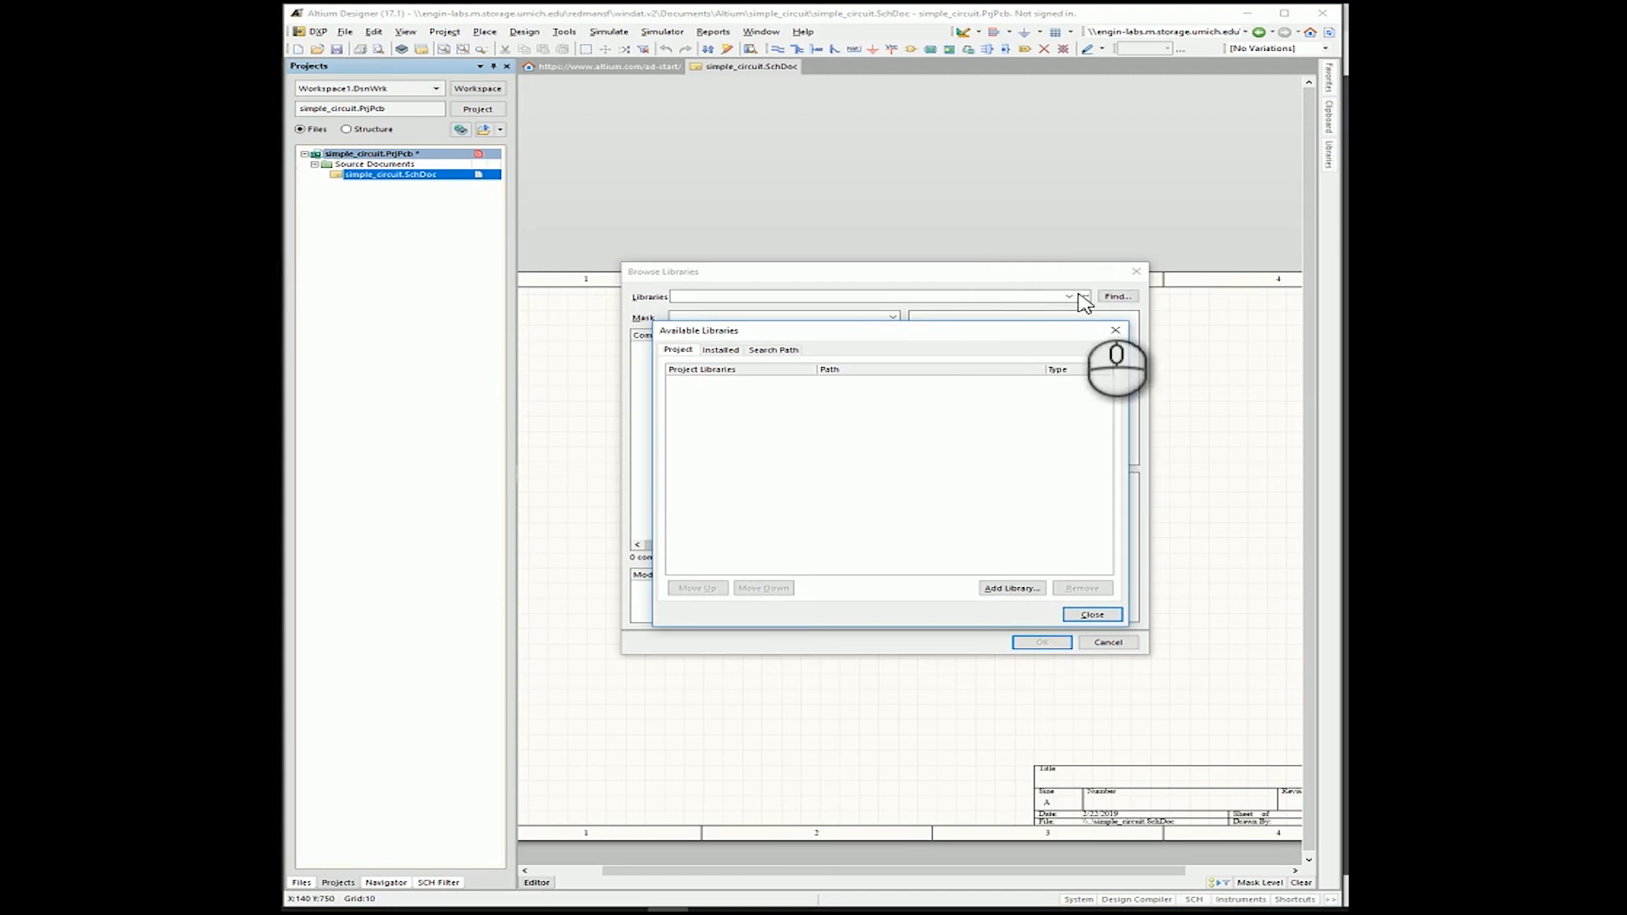
click(1013, 590)
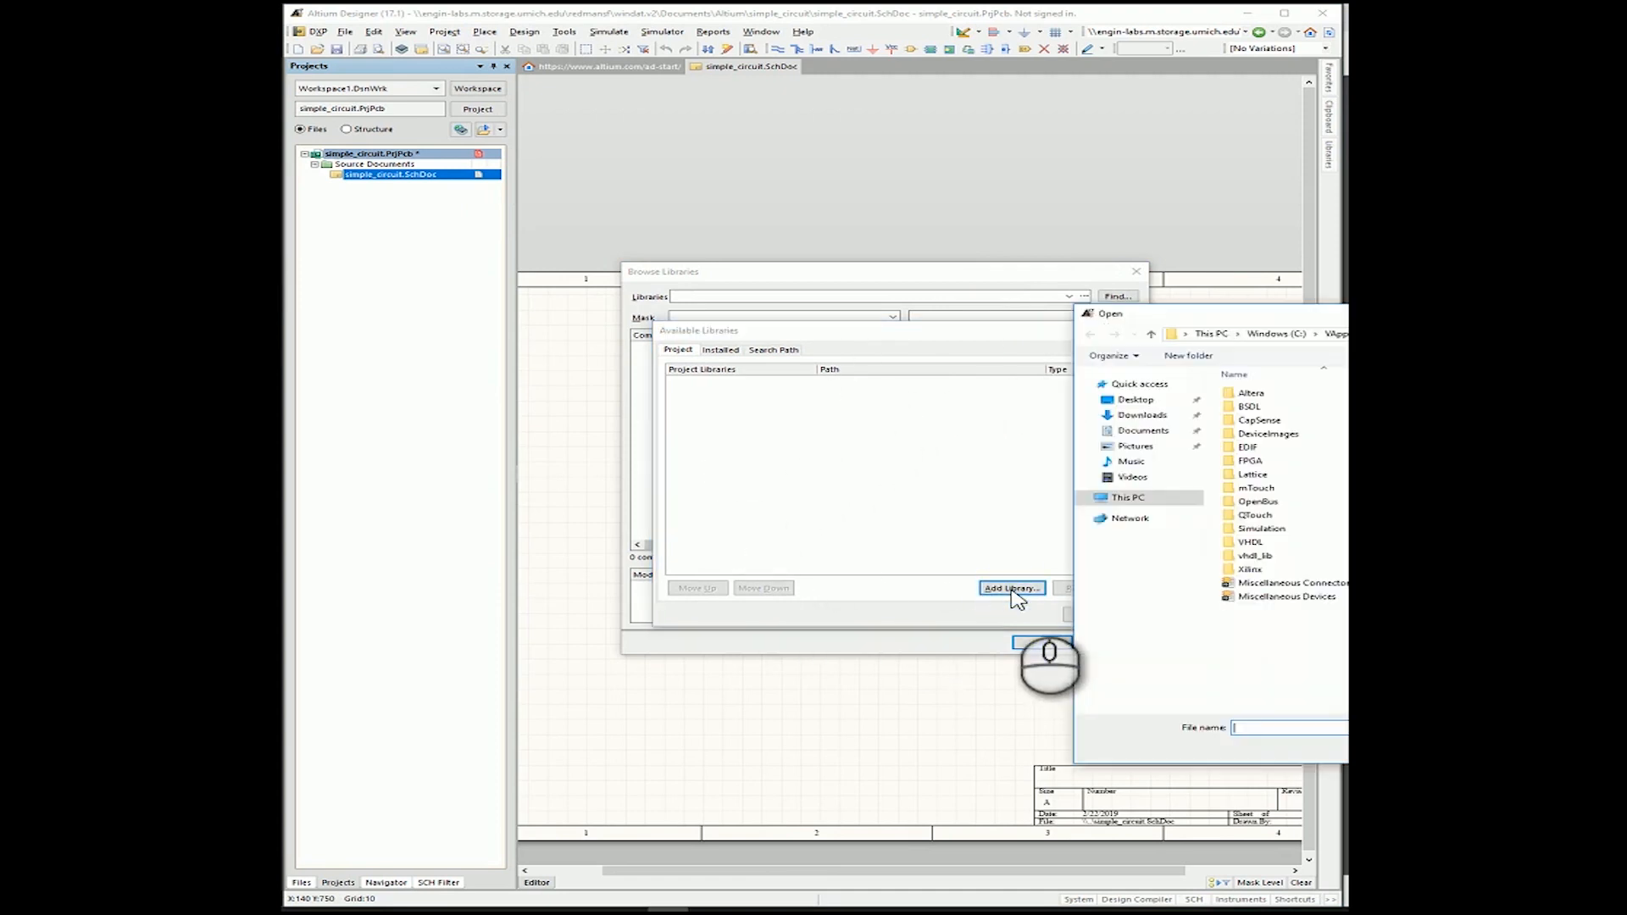
drag(1212, 318, 454, 153)
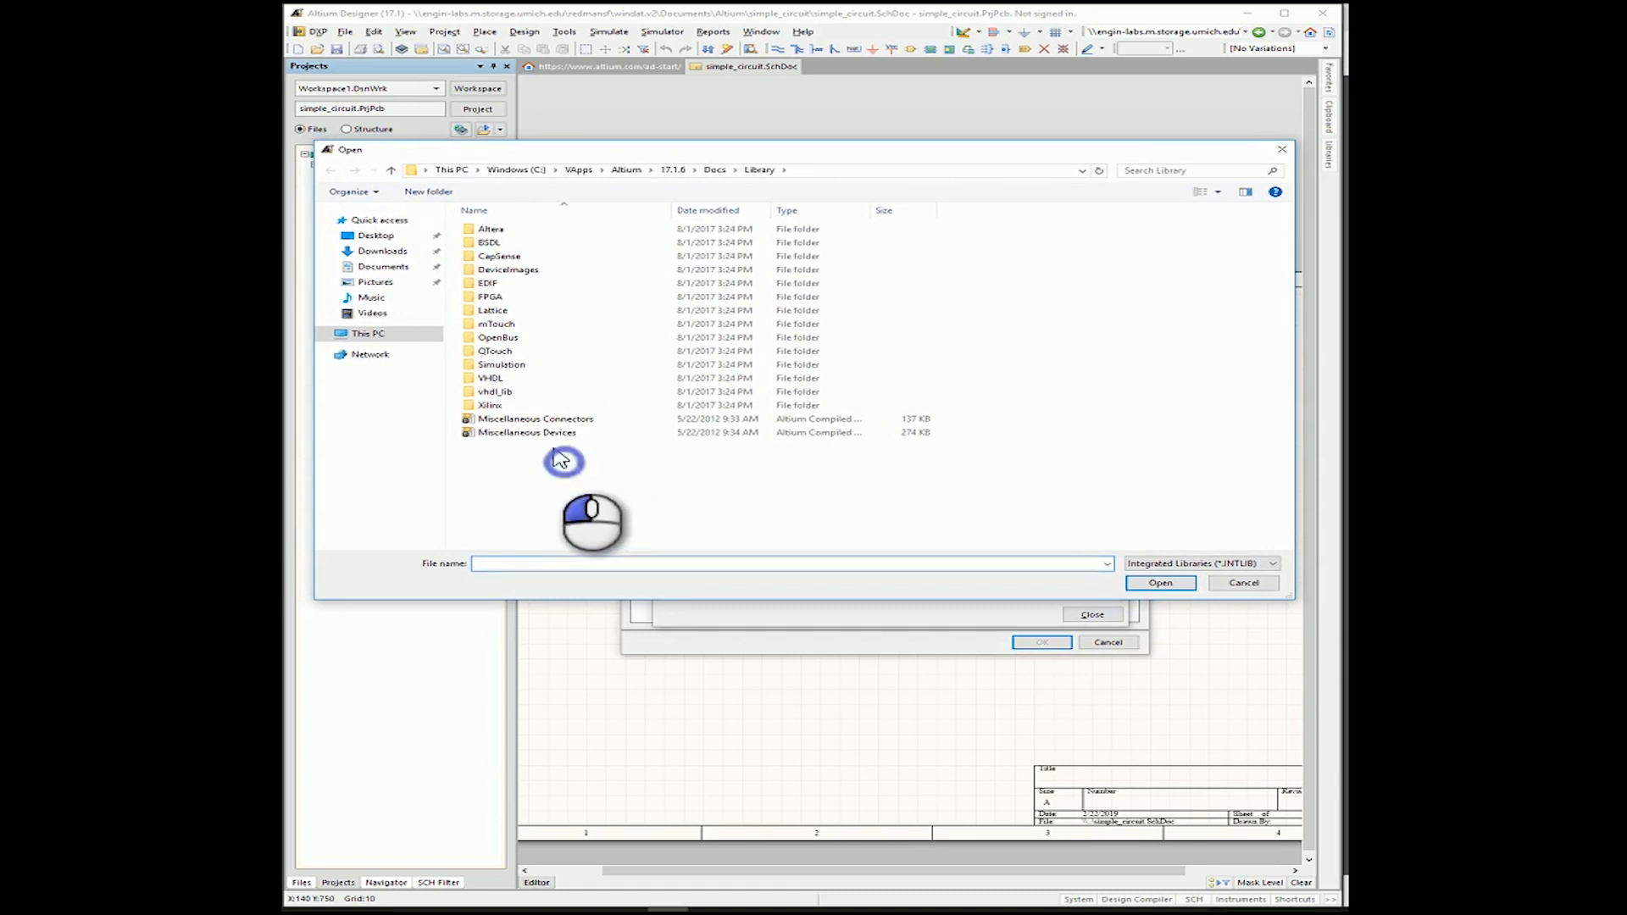
mouse_move(563, 458)
mouse_down()
mouse_move(531, 414)
mouse_move(550, 431)
mouse_up()
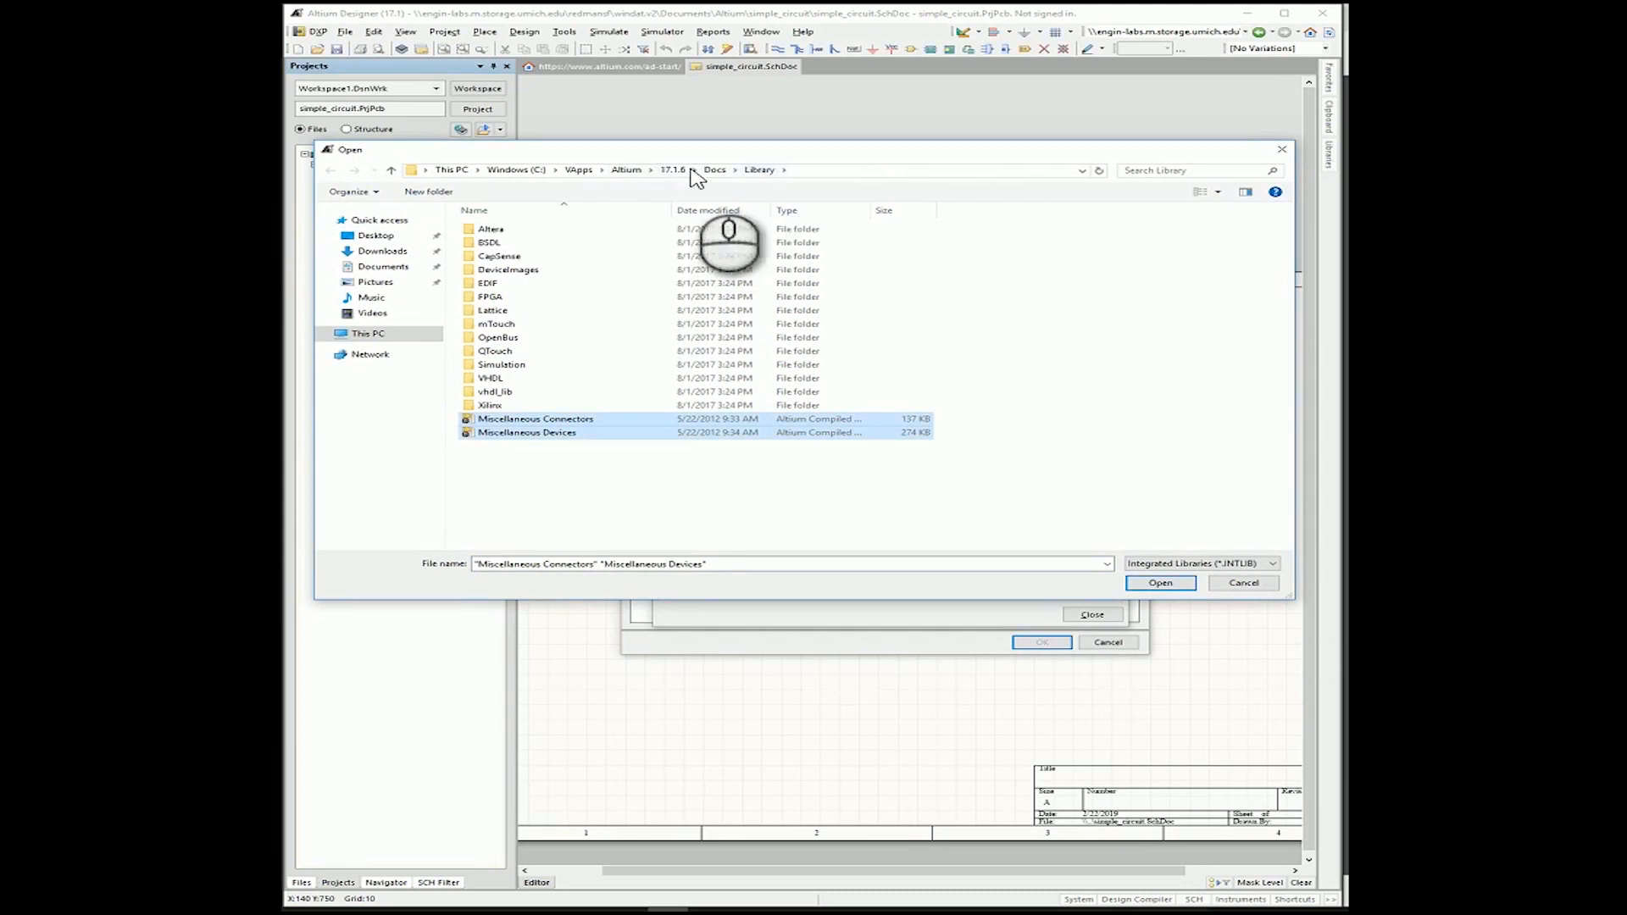
click(1160, 583)
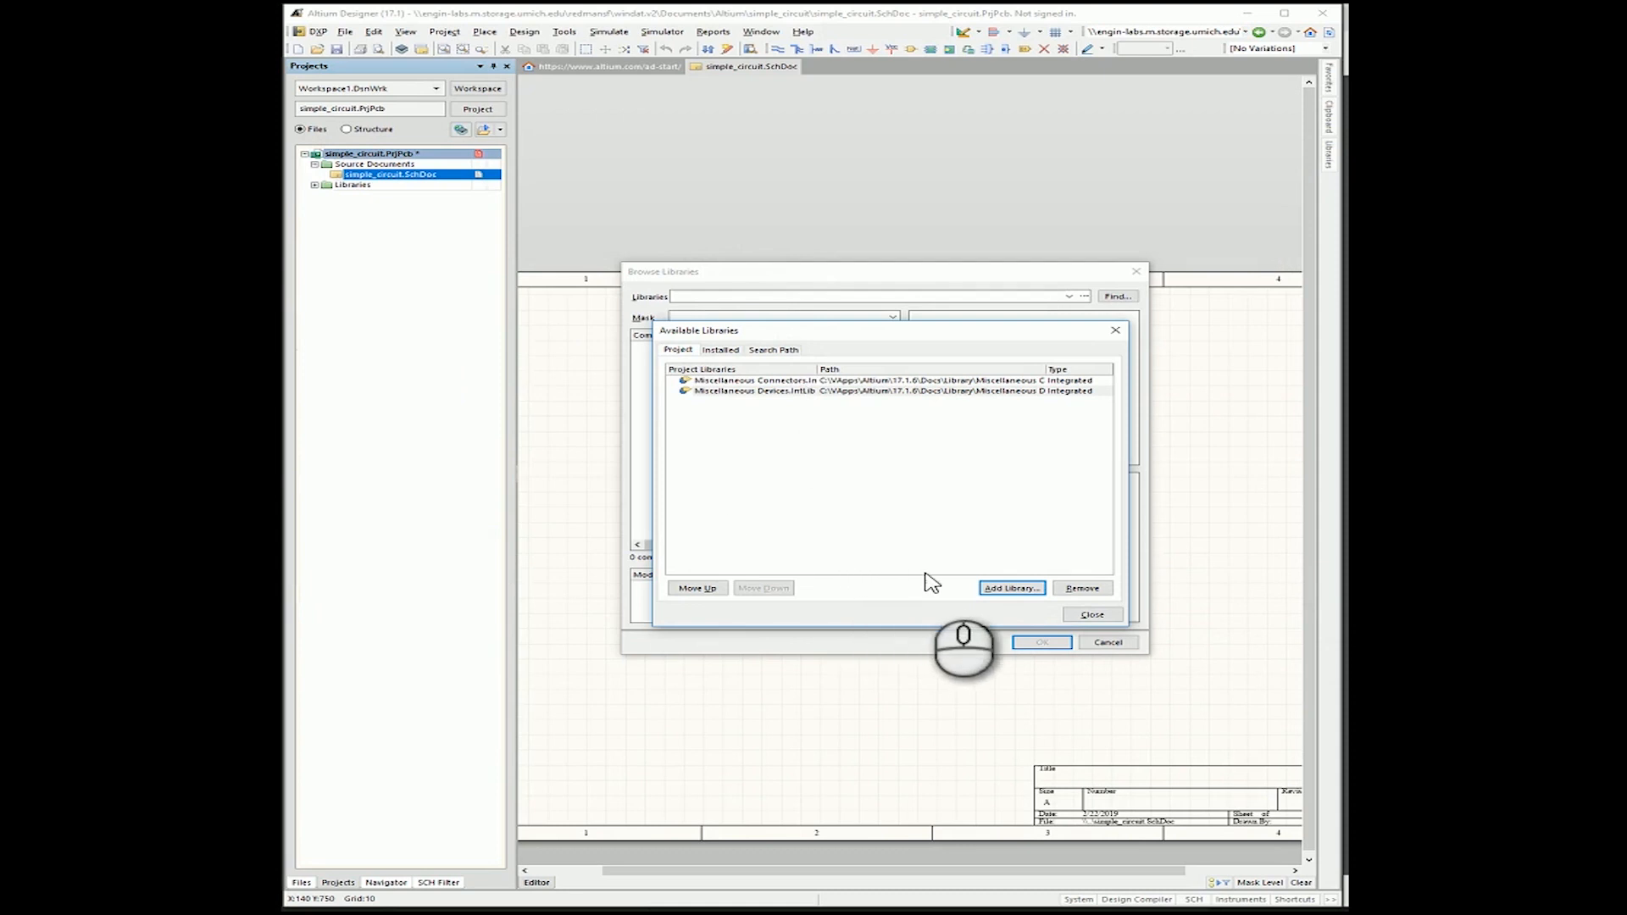
click(1093, 616)
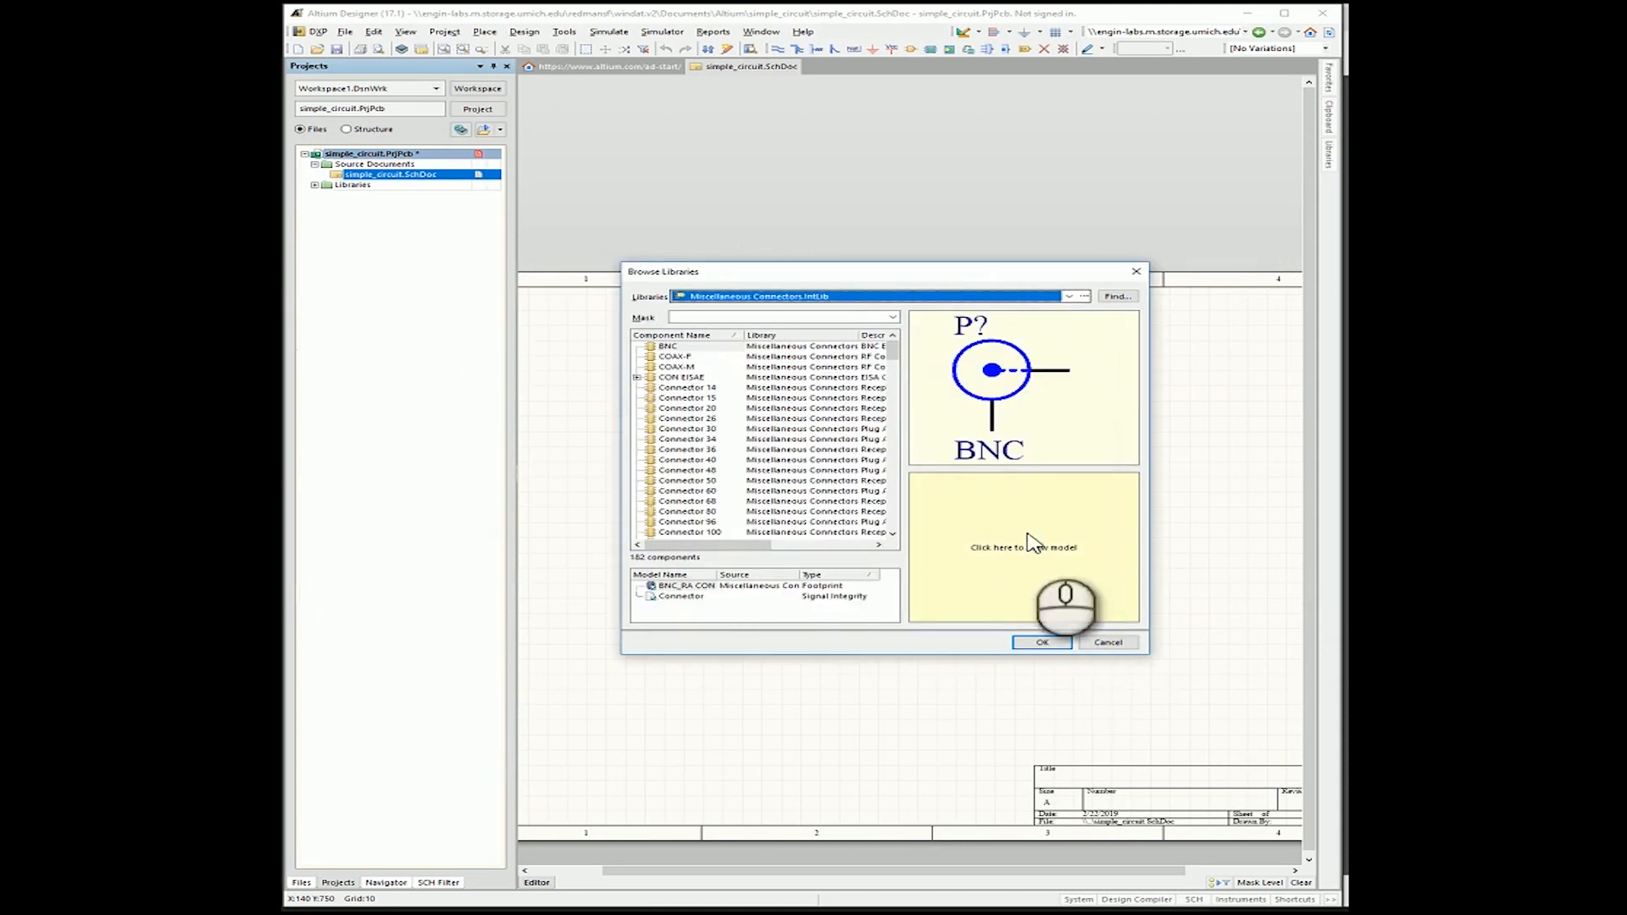
Choose the Battery component from the Miscellaneous Devices integrated library as the part to place.
click(1069, 295)
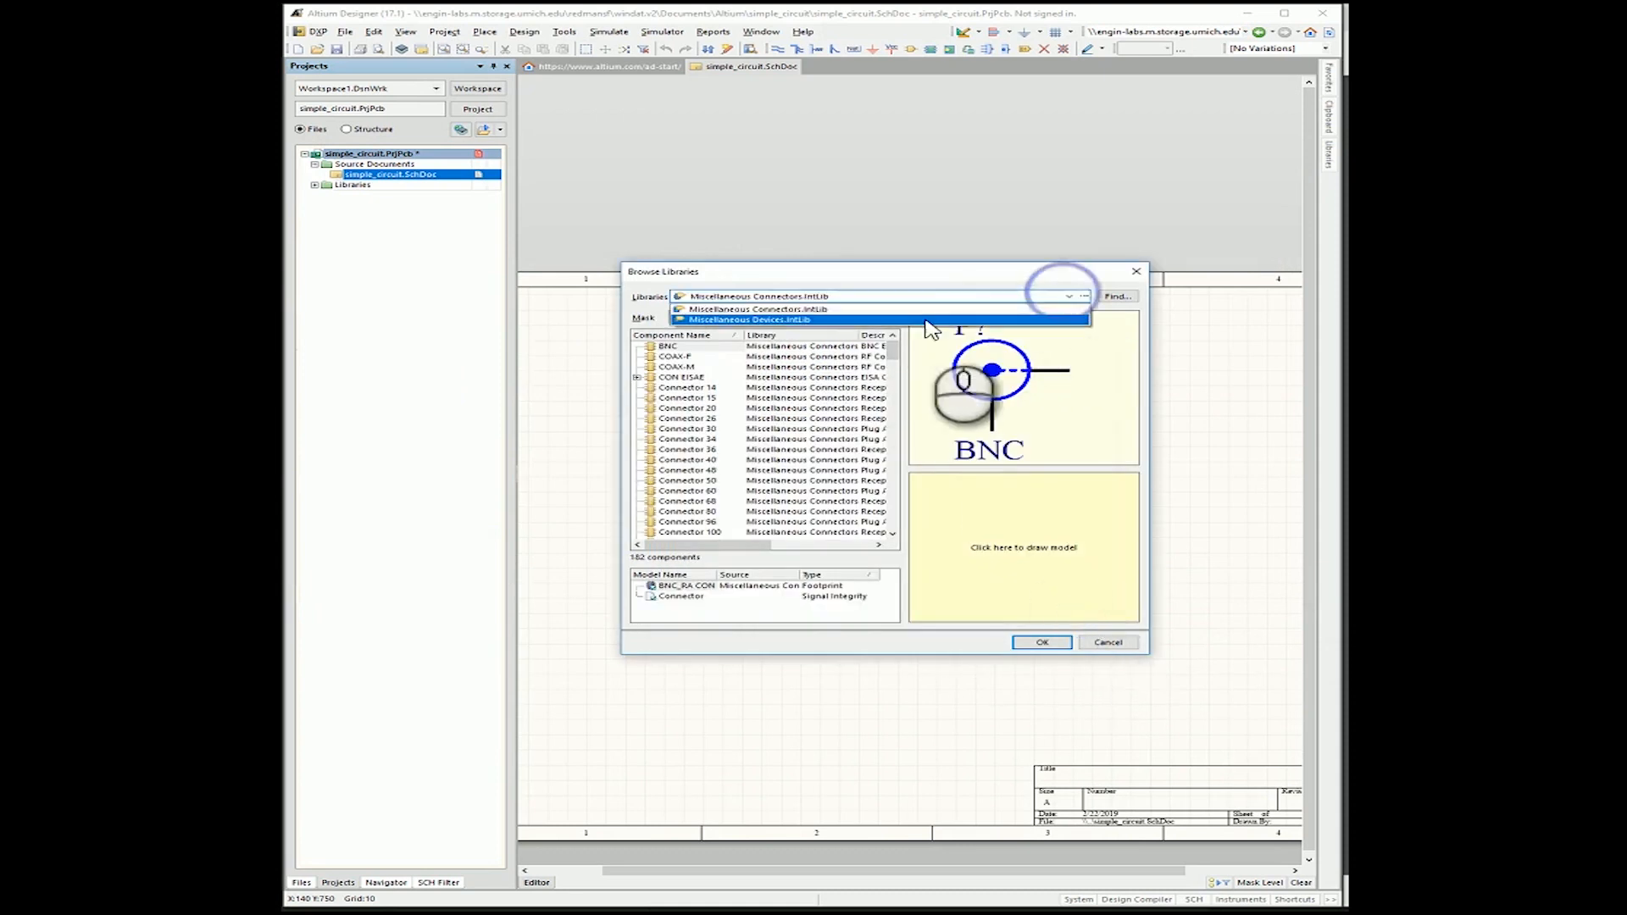
click(843, 320)
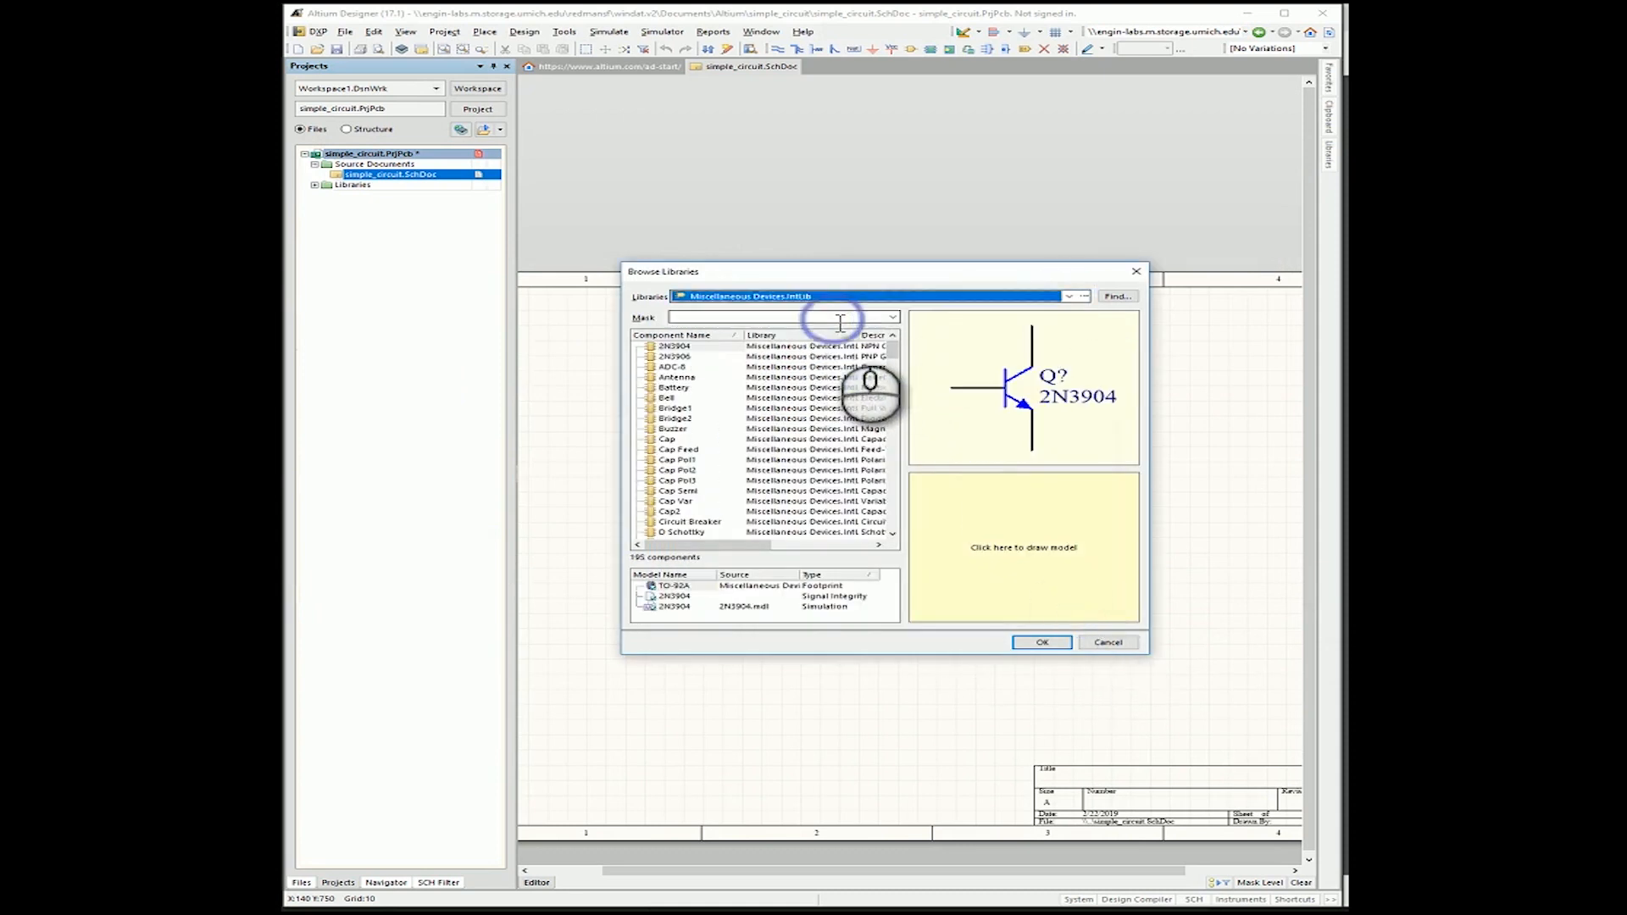
click(678, 377)
click(686, 388)
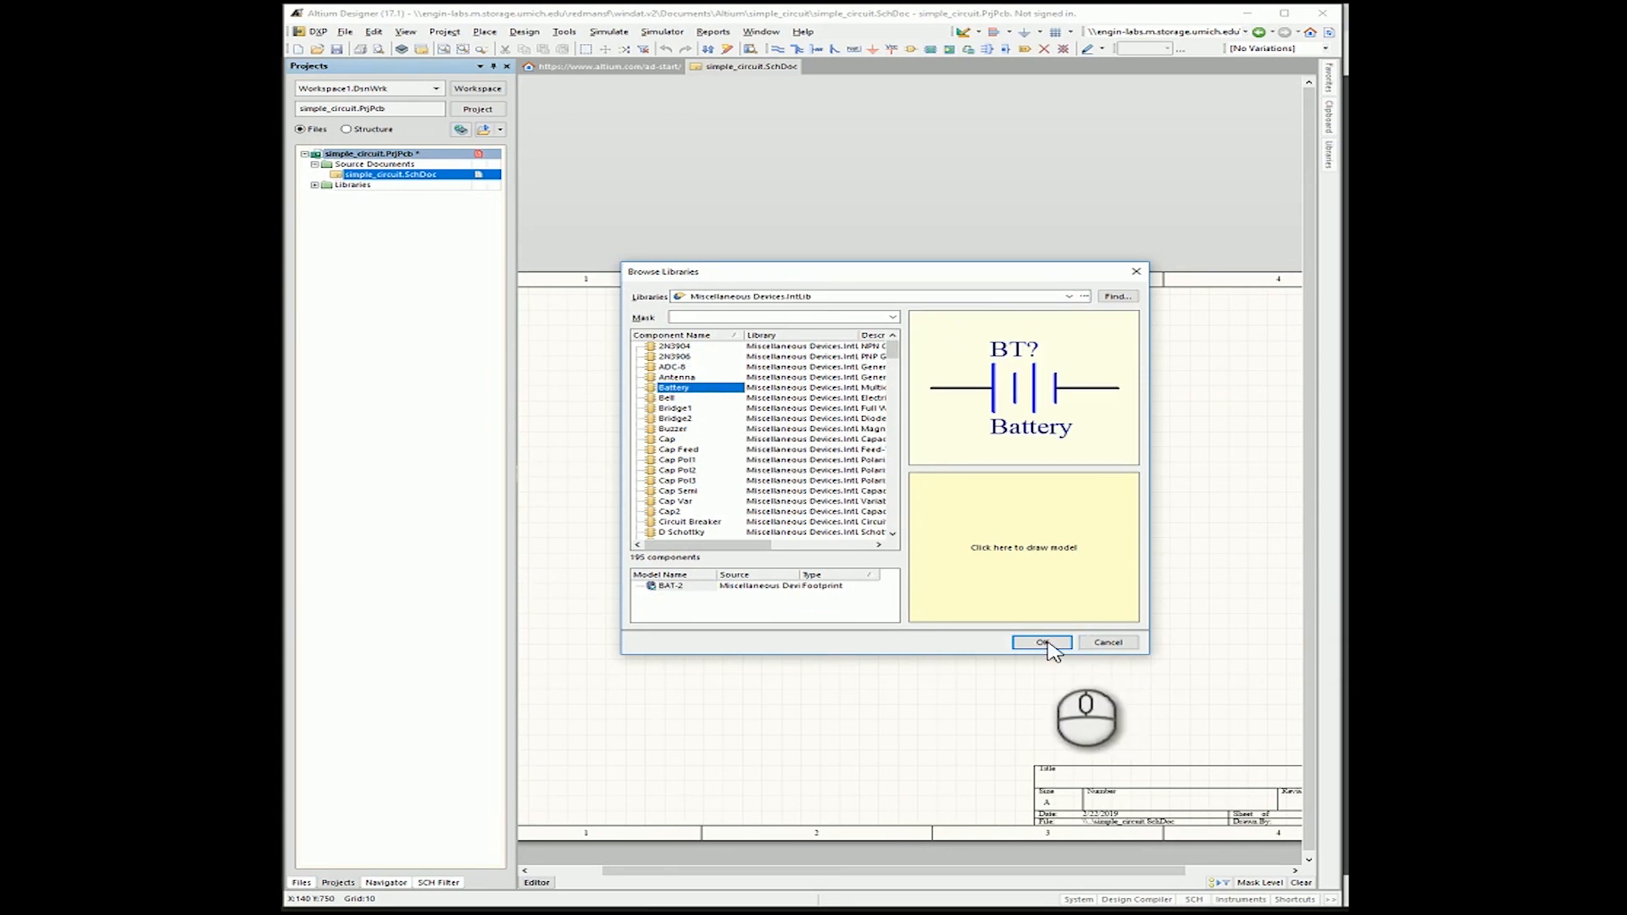
click(1046, 643)
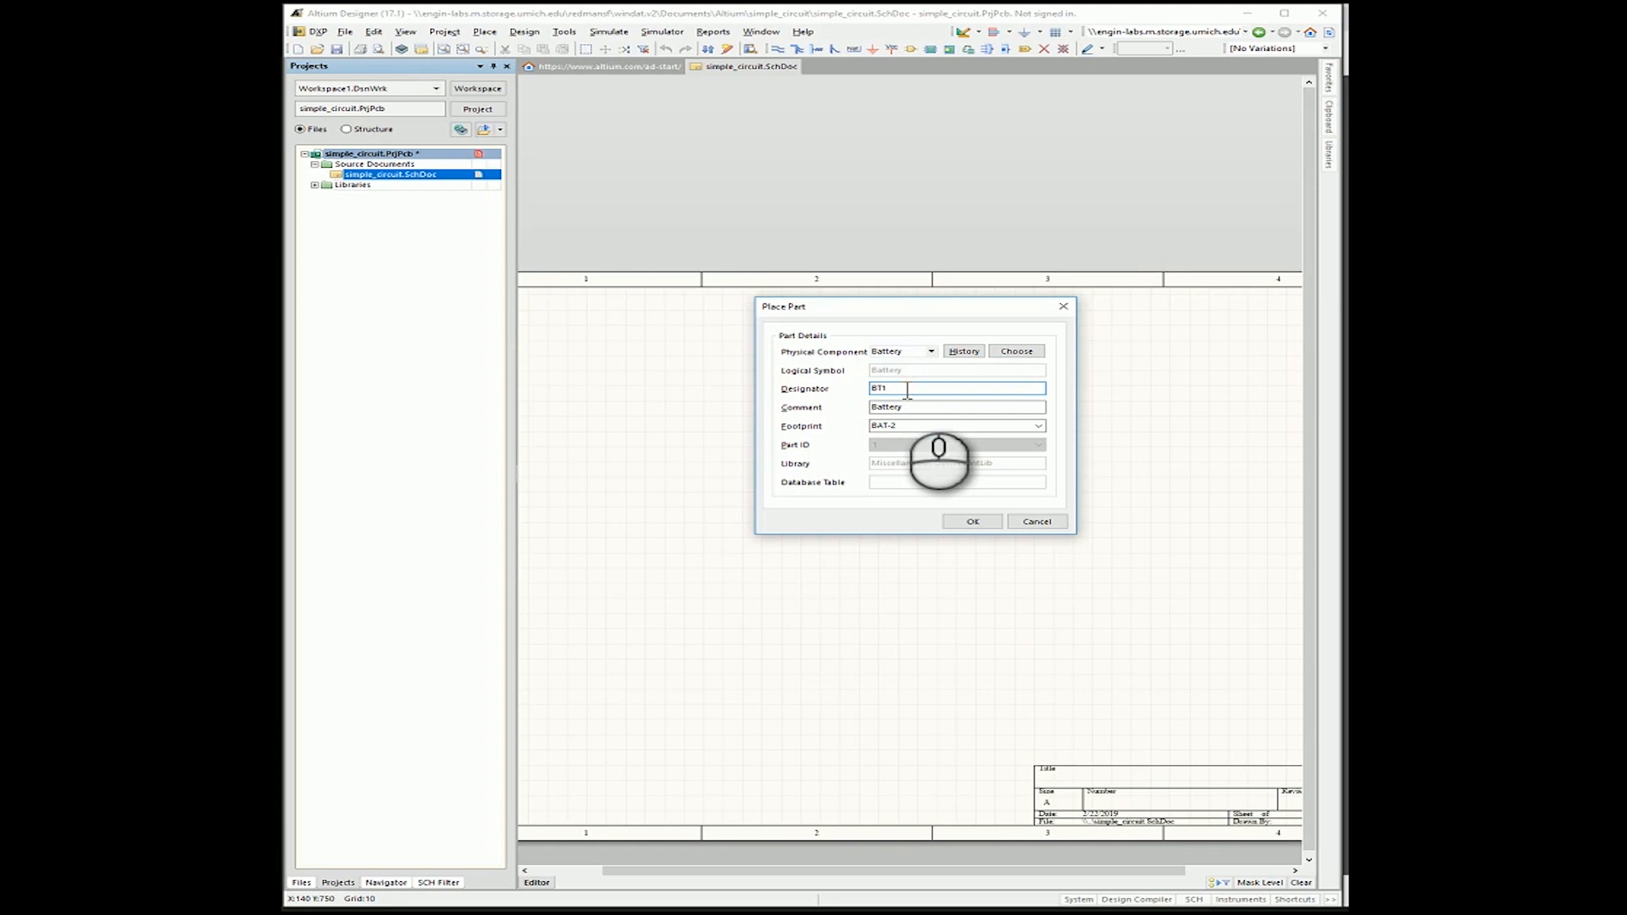
Place the battery upright on the schematic with designator BT1, and end its placement after one copy.
click(973, 518)
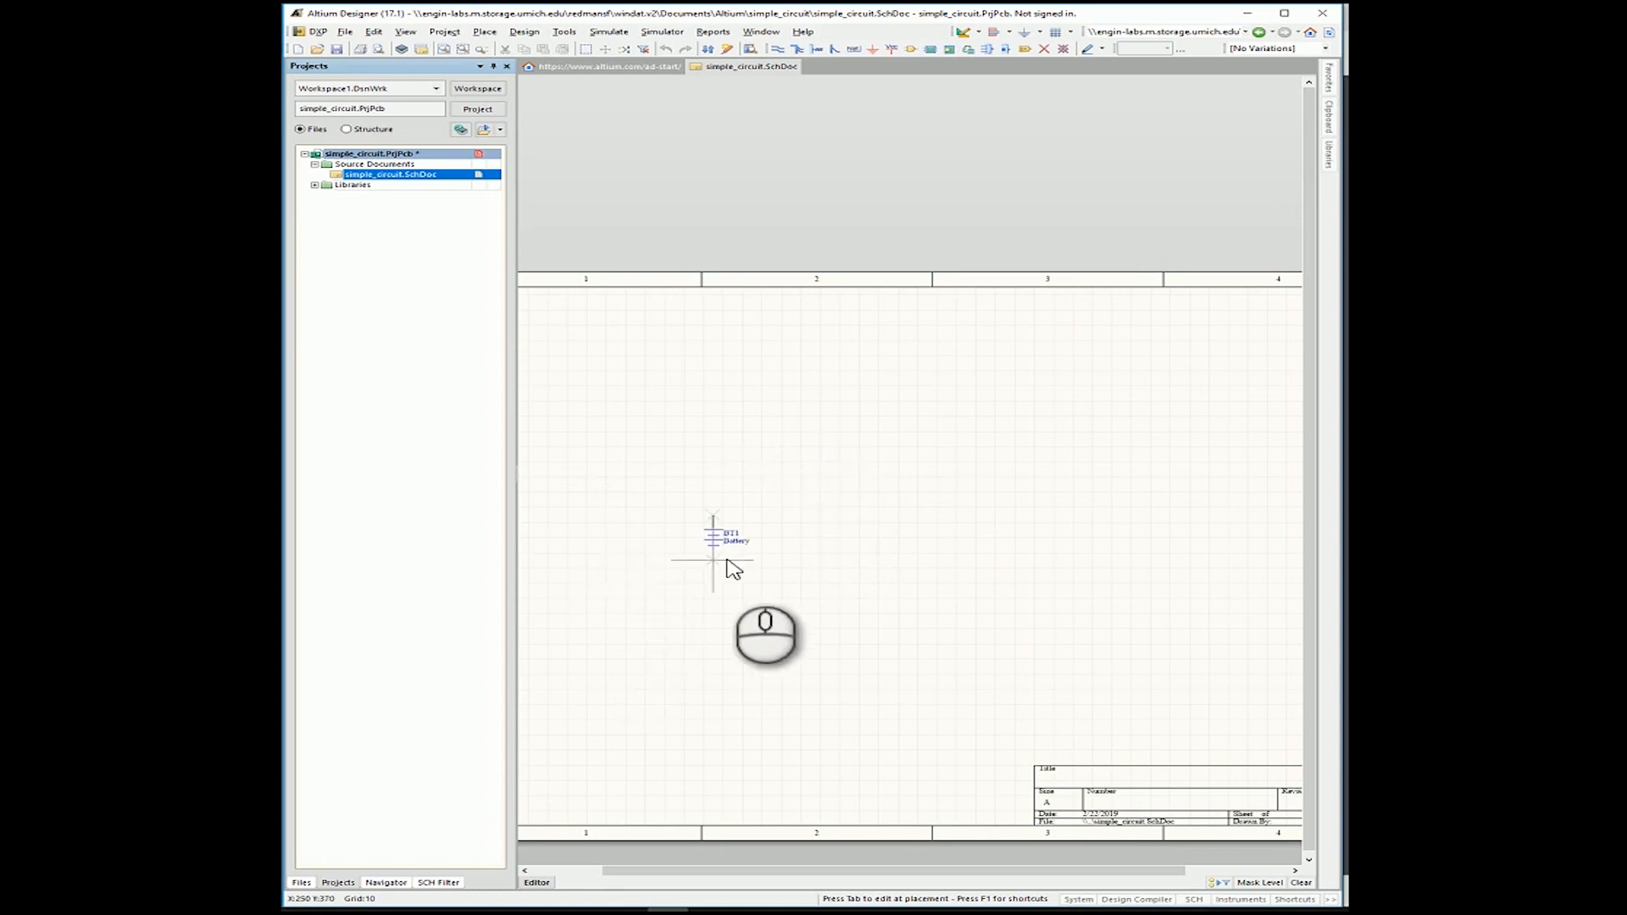
middle_drag(746, 555, 740, 558)
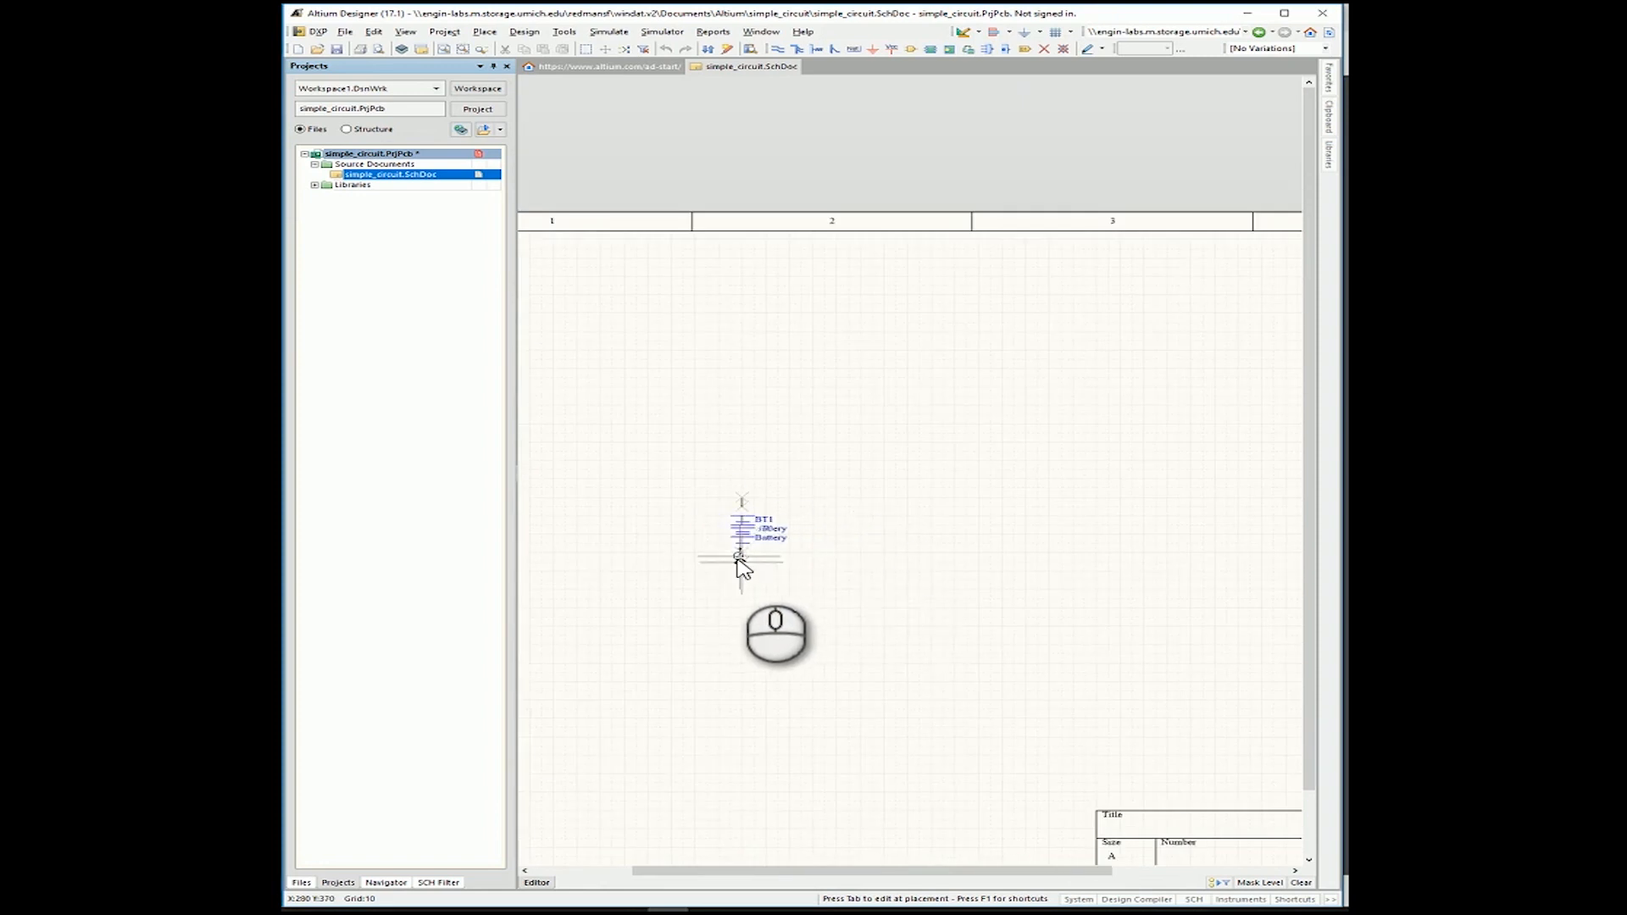
click(812, 559)
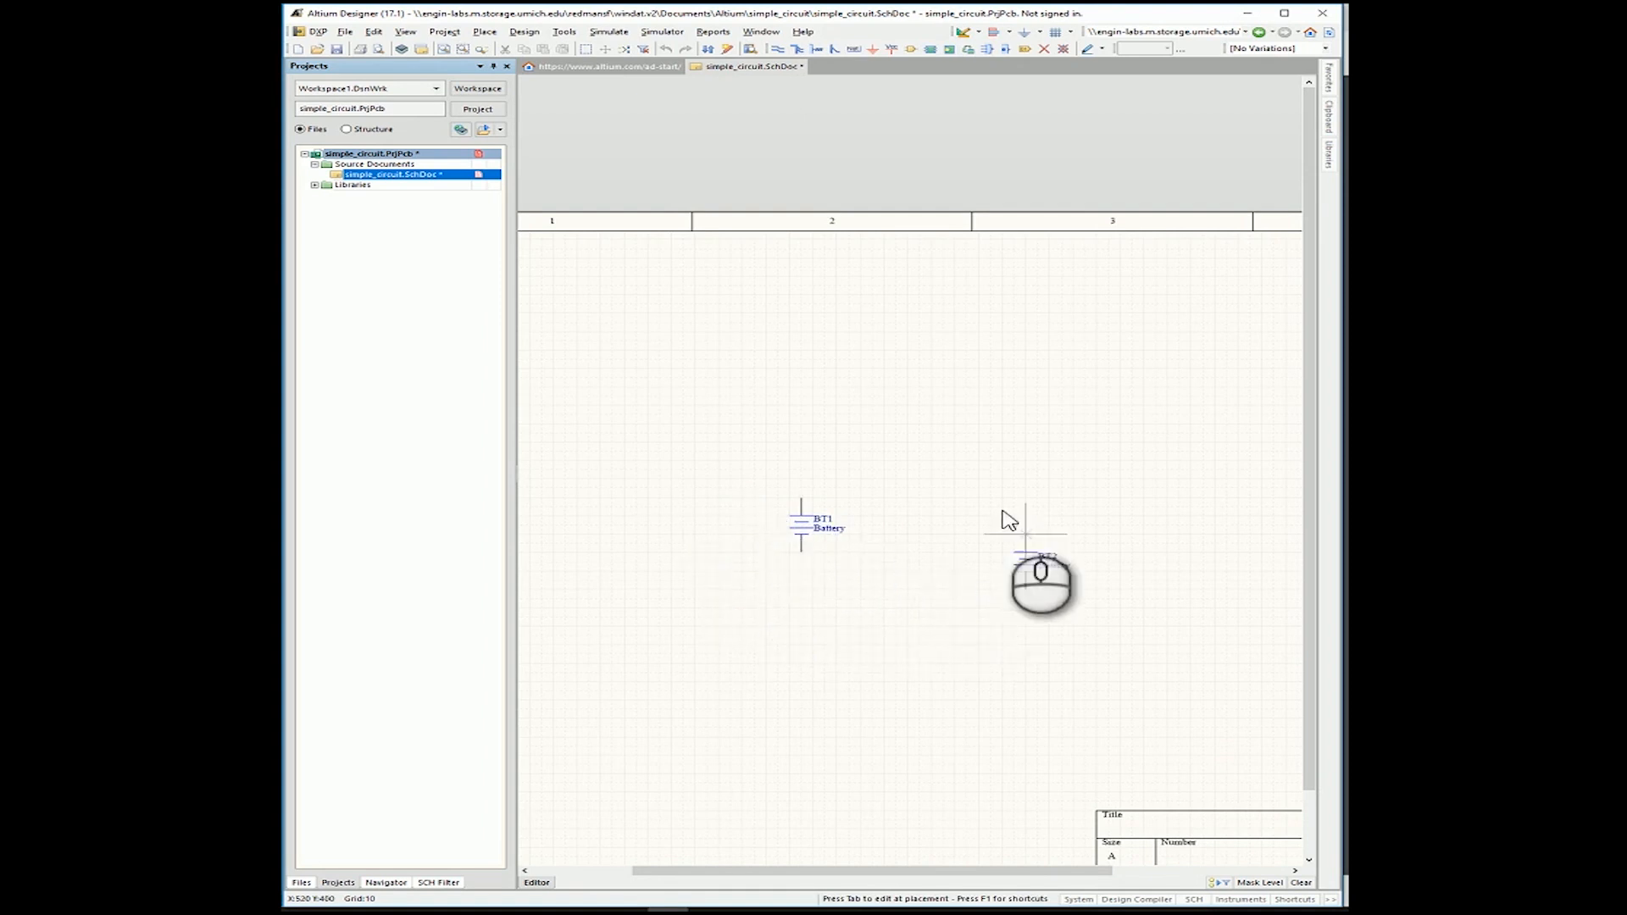
right_drag(1076, 561, 971, 566)
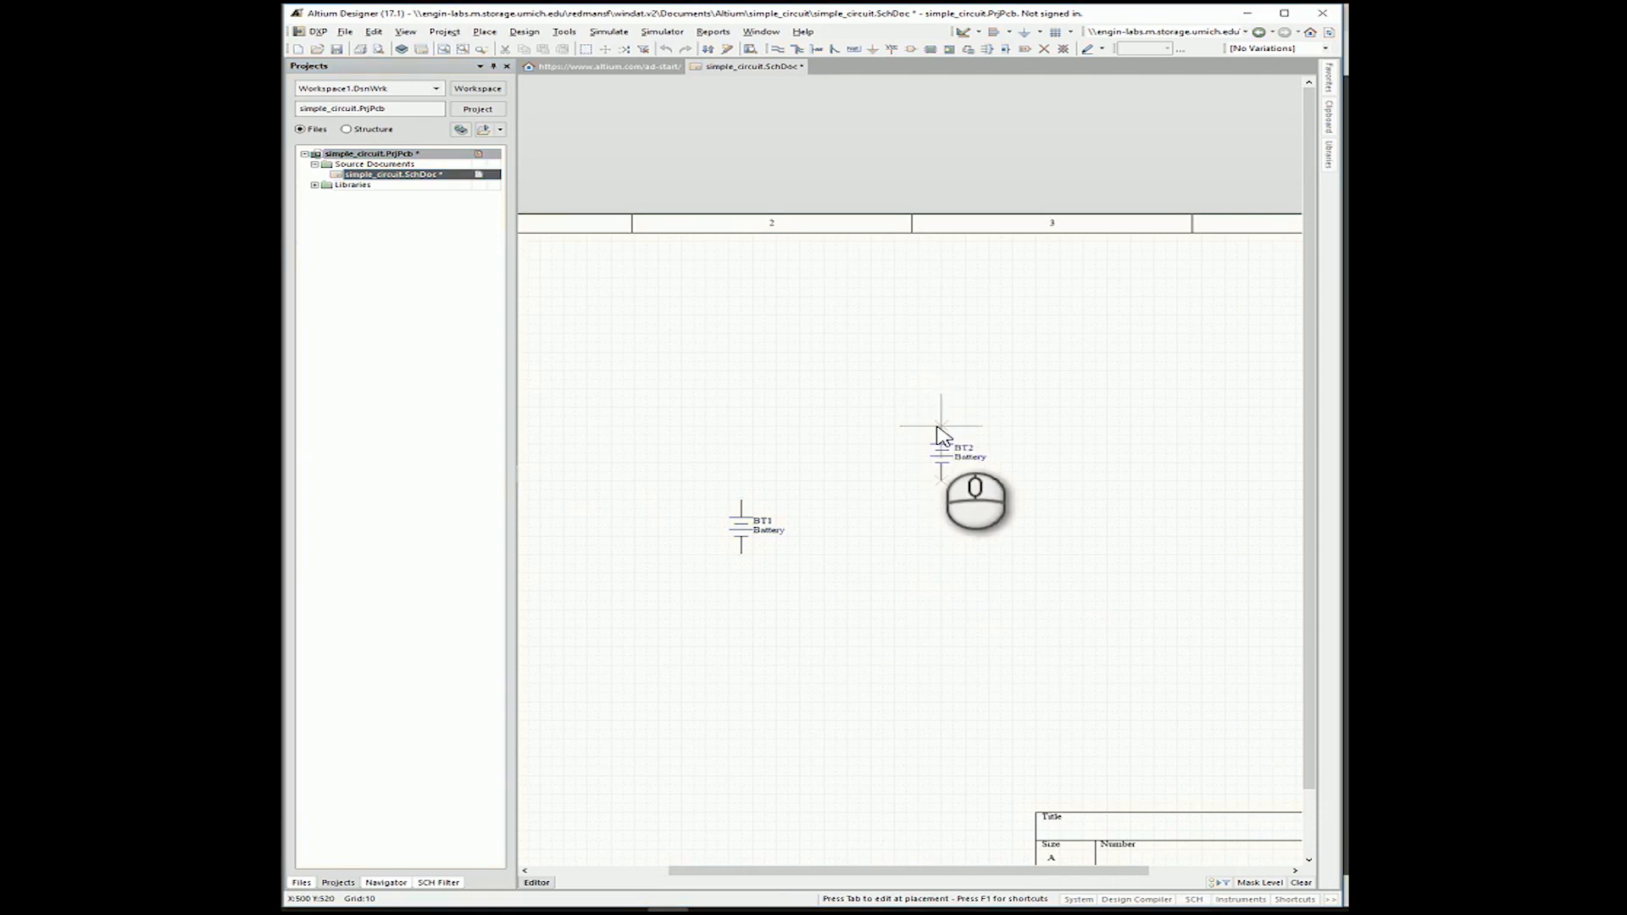
right_click(940, 433)
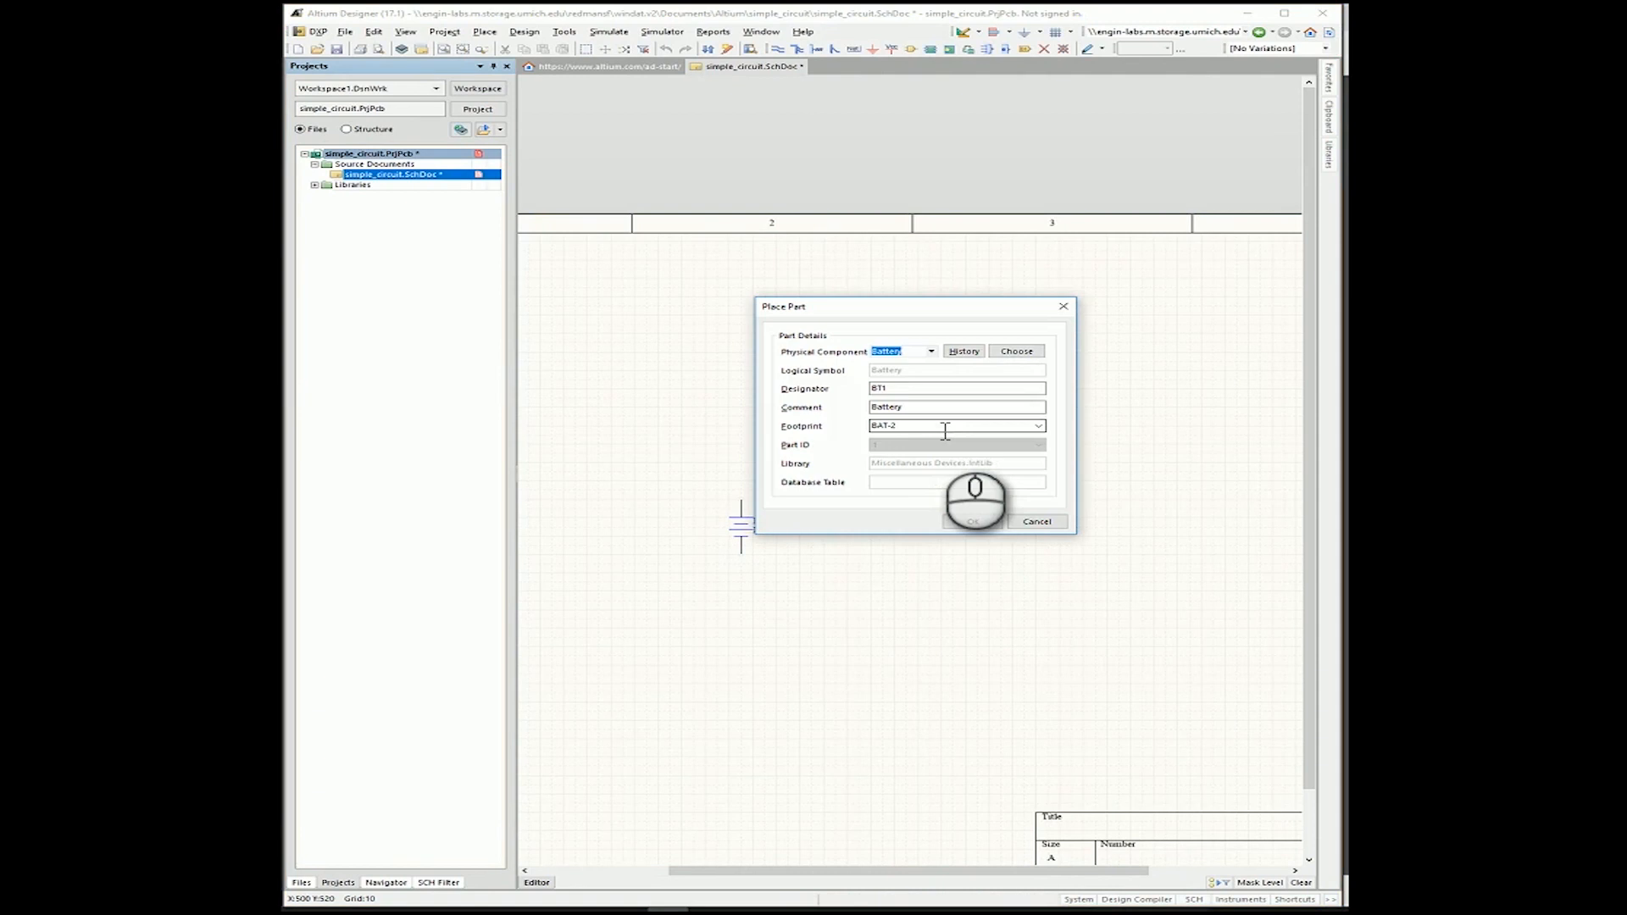
Place one upright Cap capacitor from Miscellaneous Devices, designated C1, on the schematic well to the right of the battery.
drag(959, 311, 966, 344)
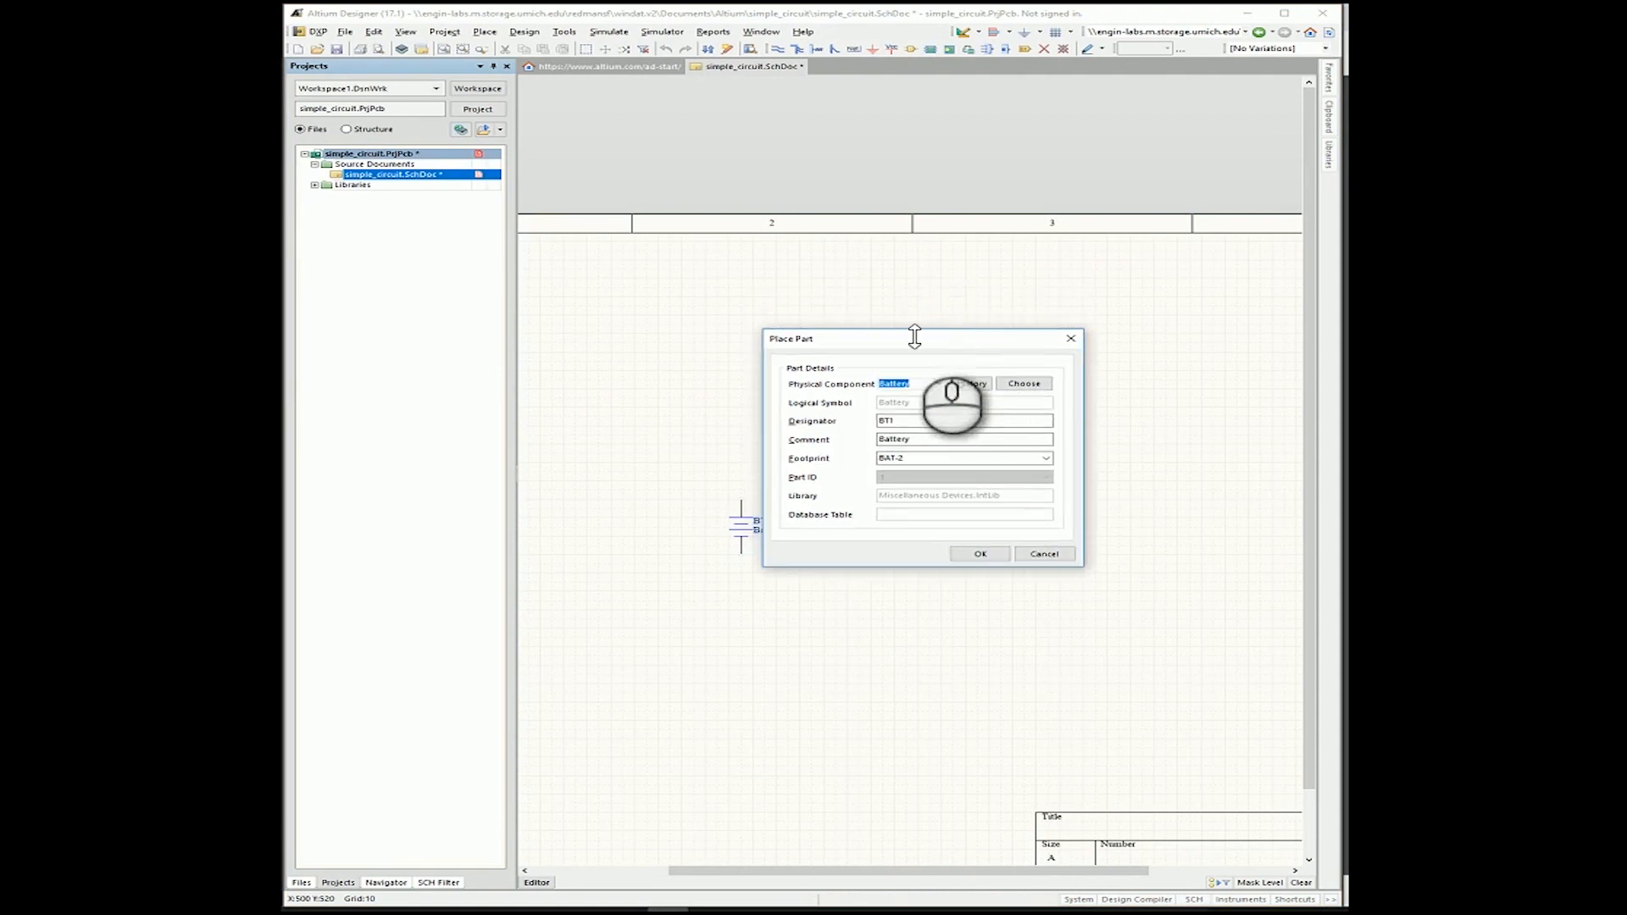
click(1019, 385)
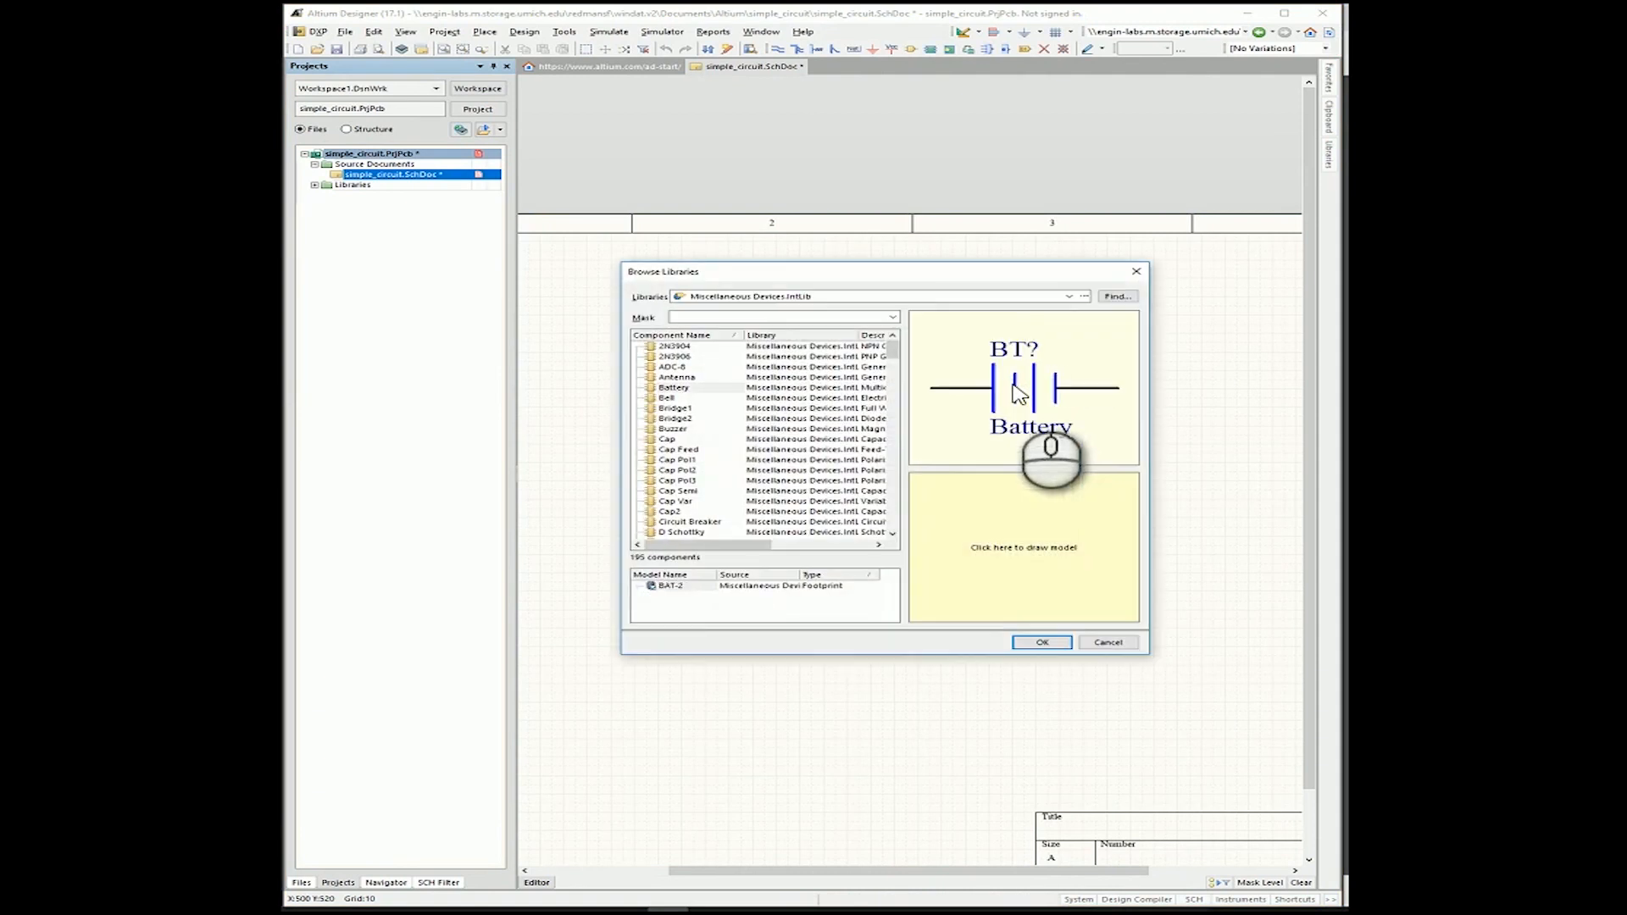
click(680, 440)
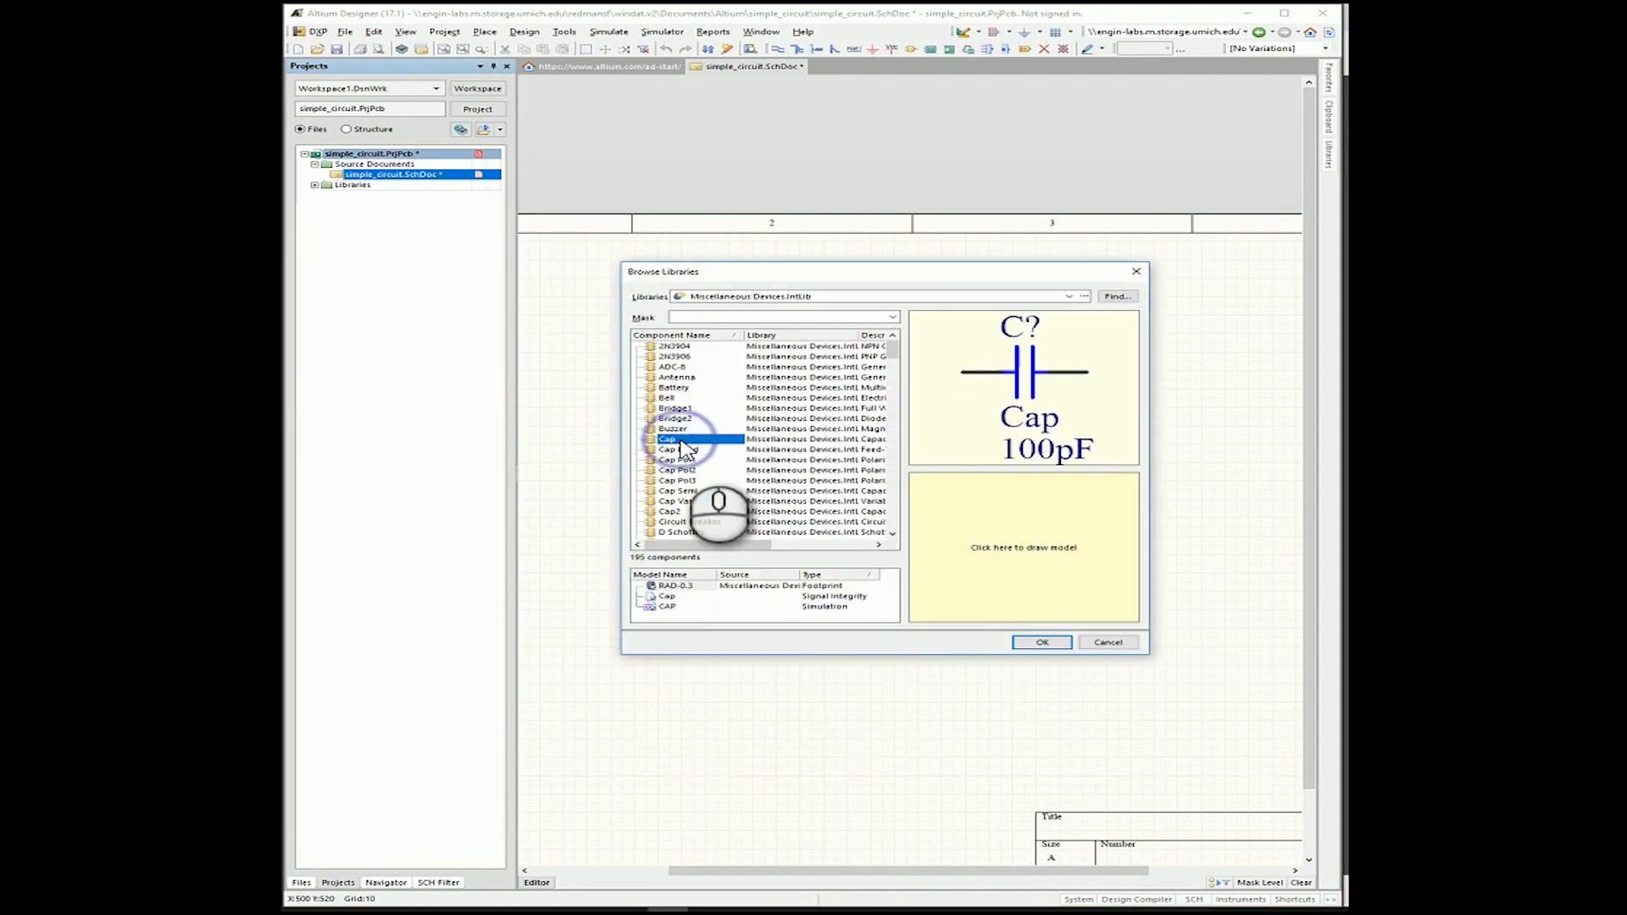
click(1024, 642)
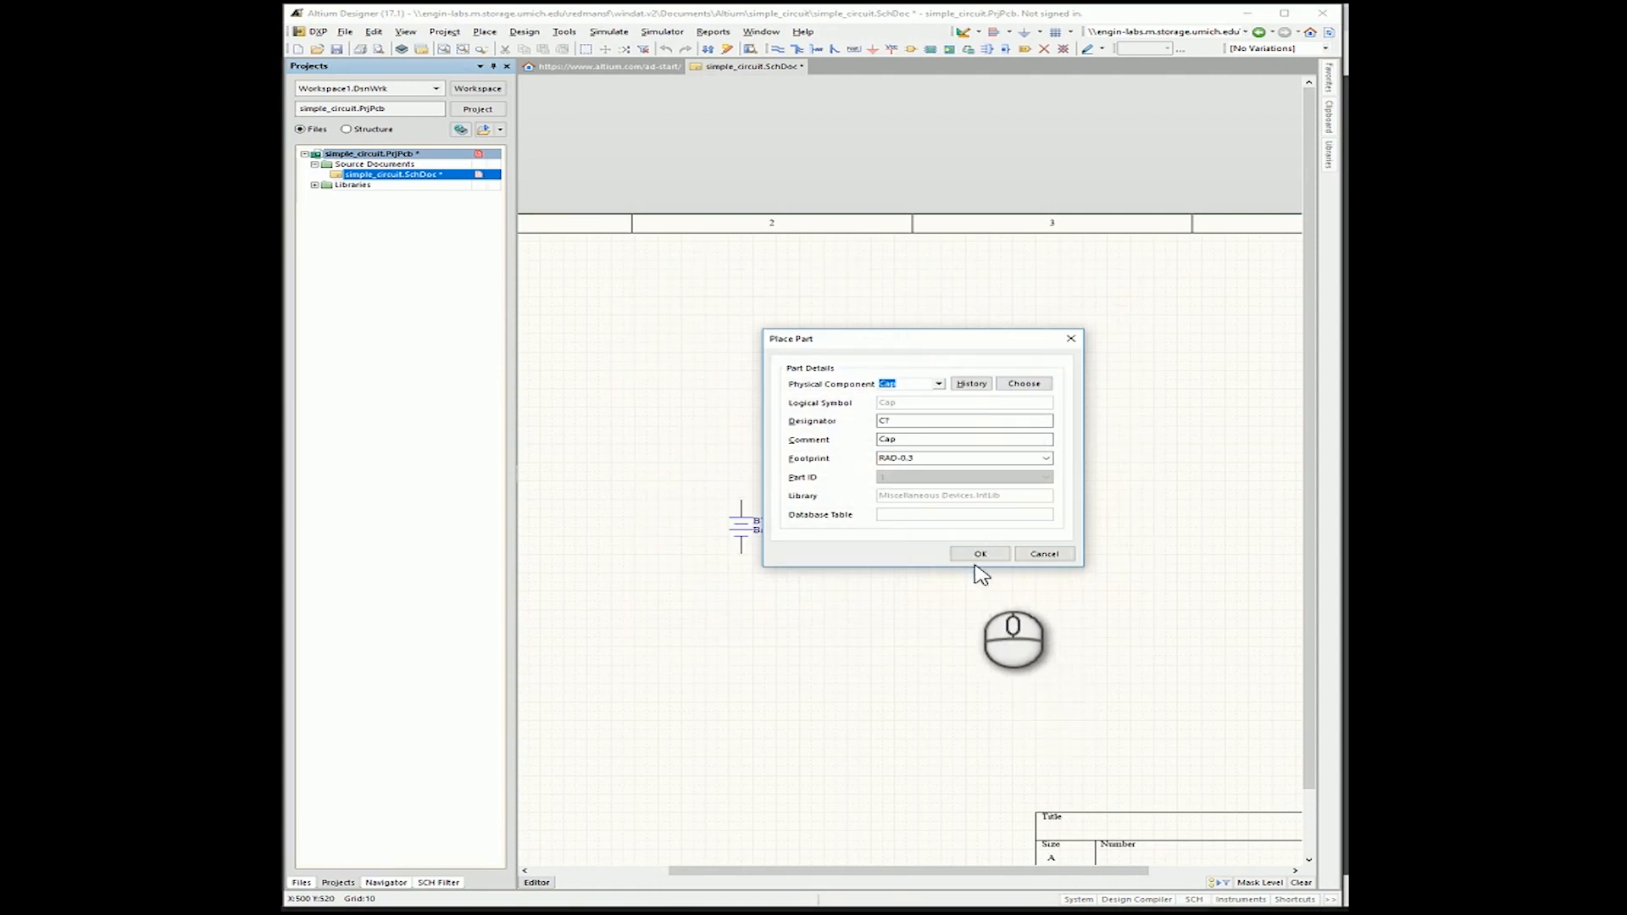
click(912, 422)
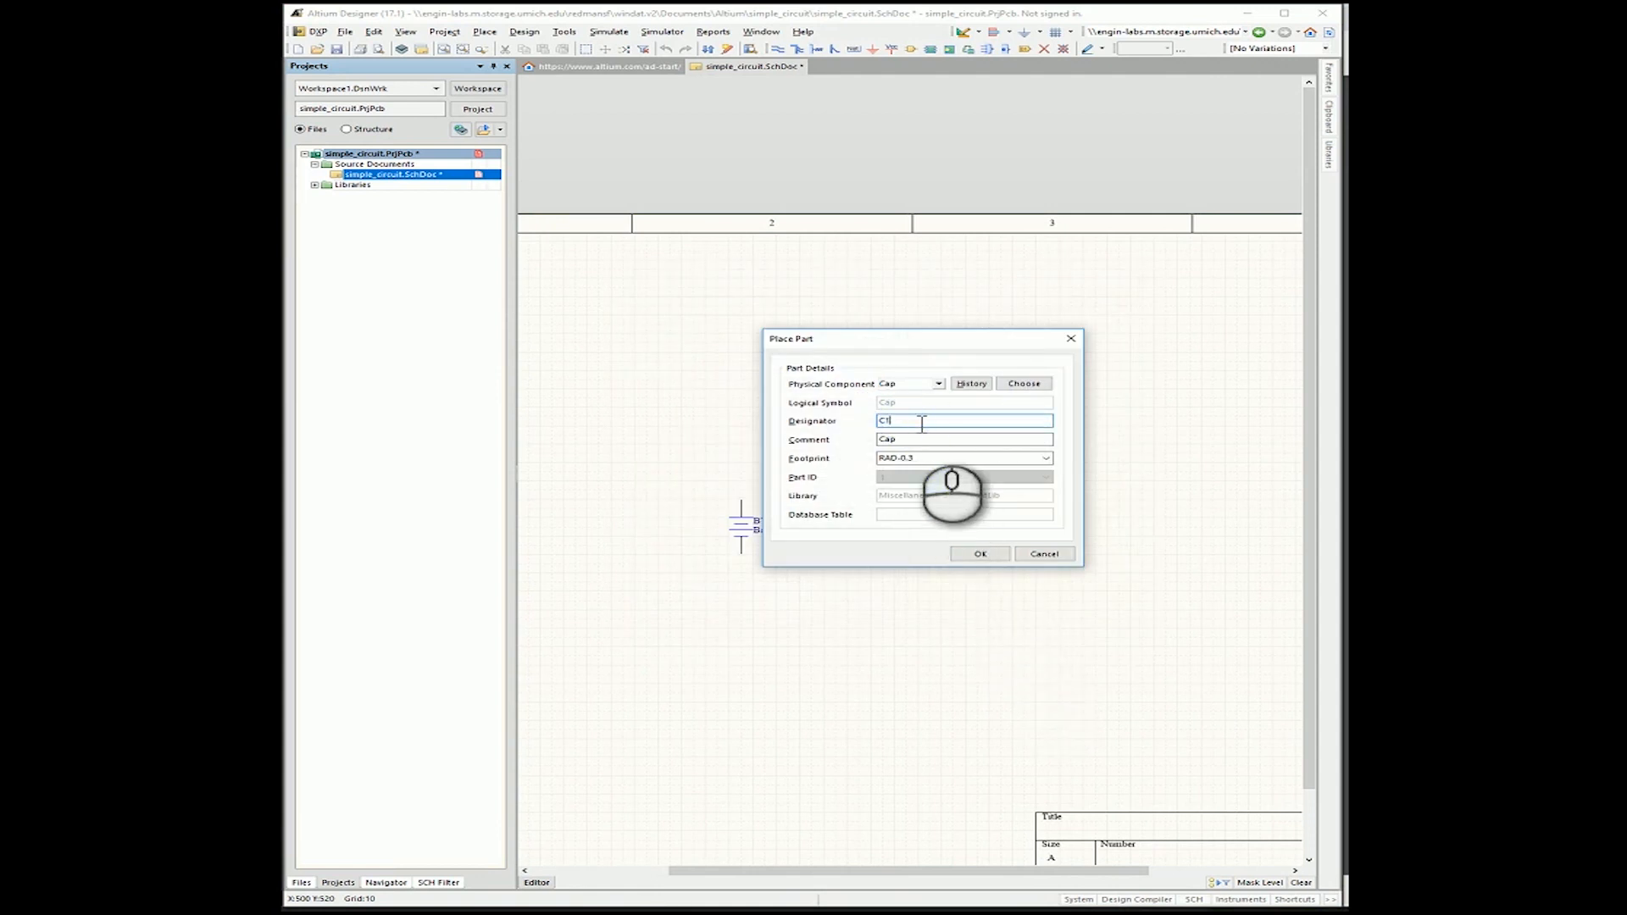
click(979, 554)
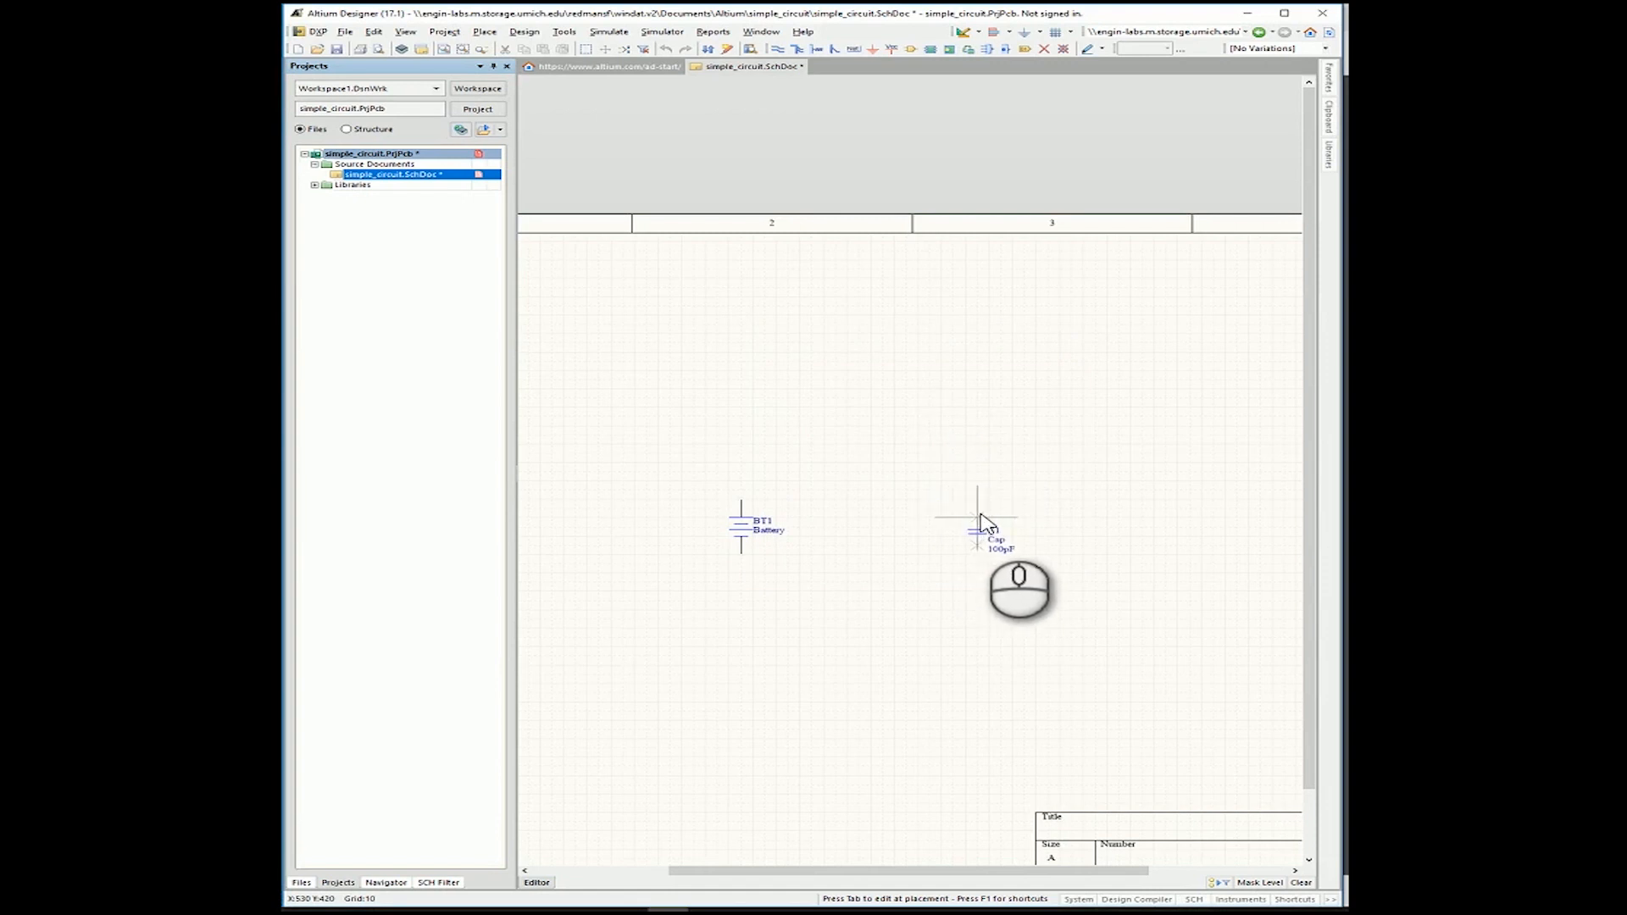
key(space)
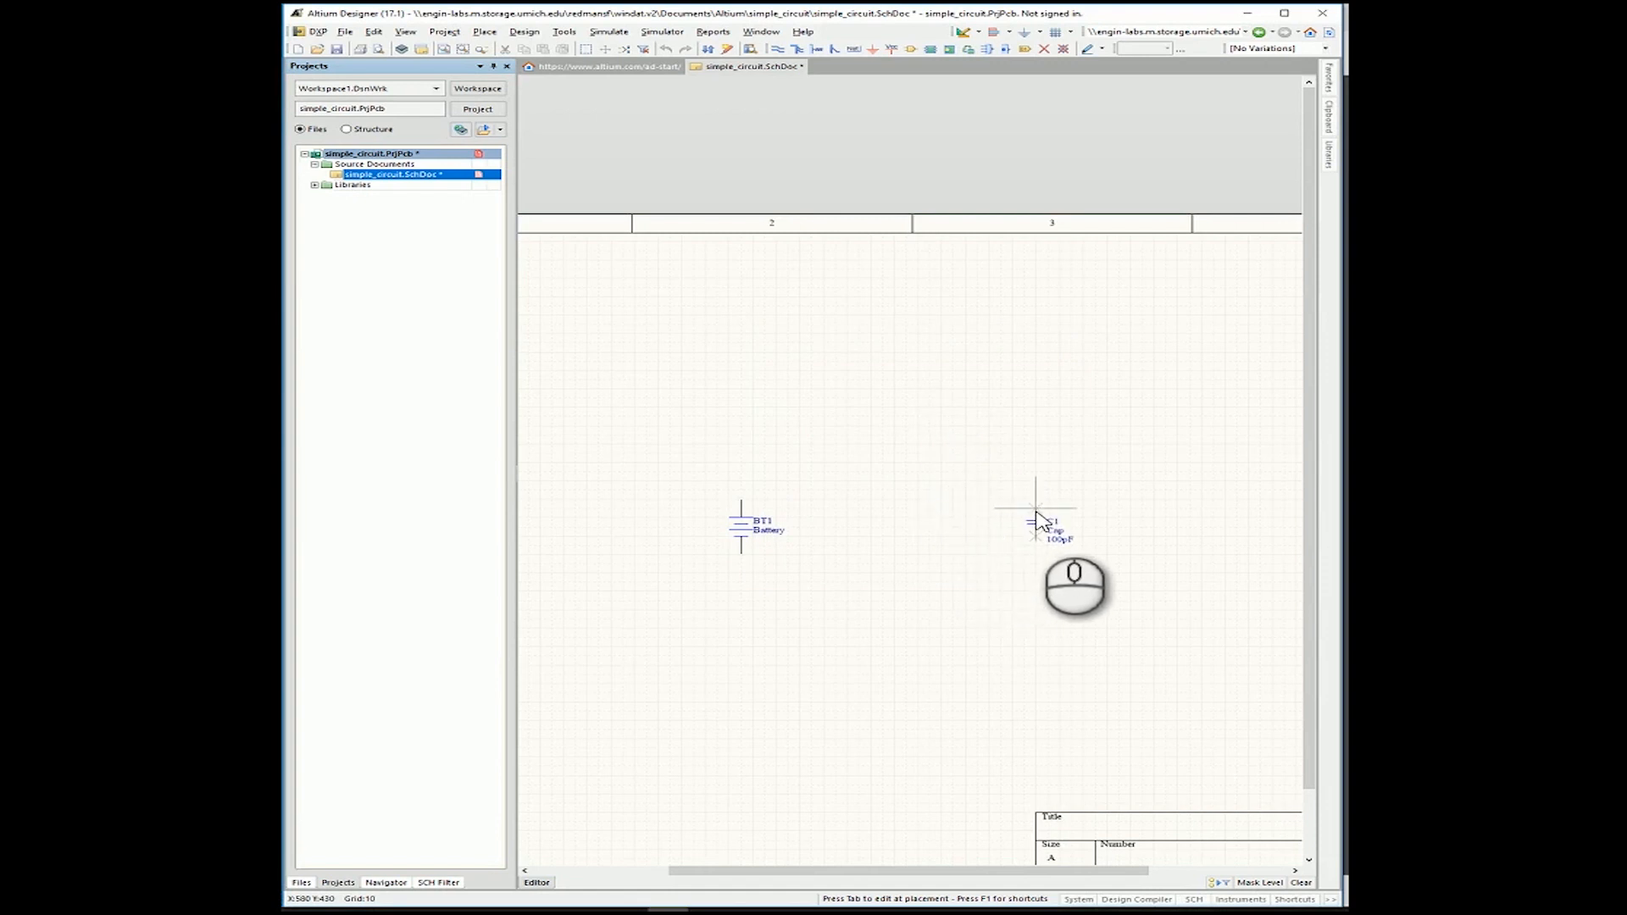
click(1024, 518)
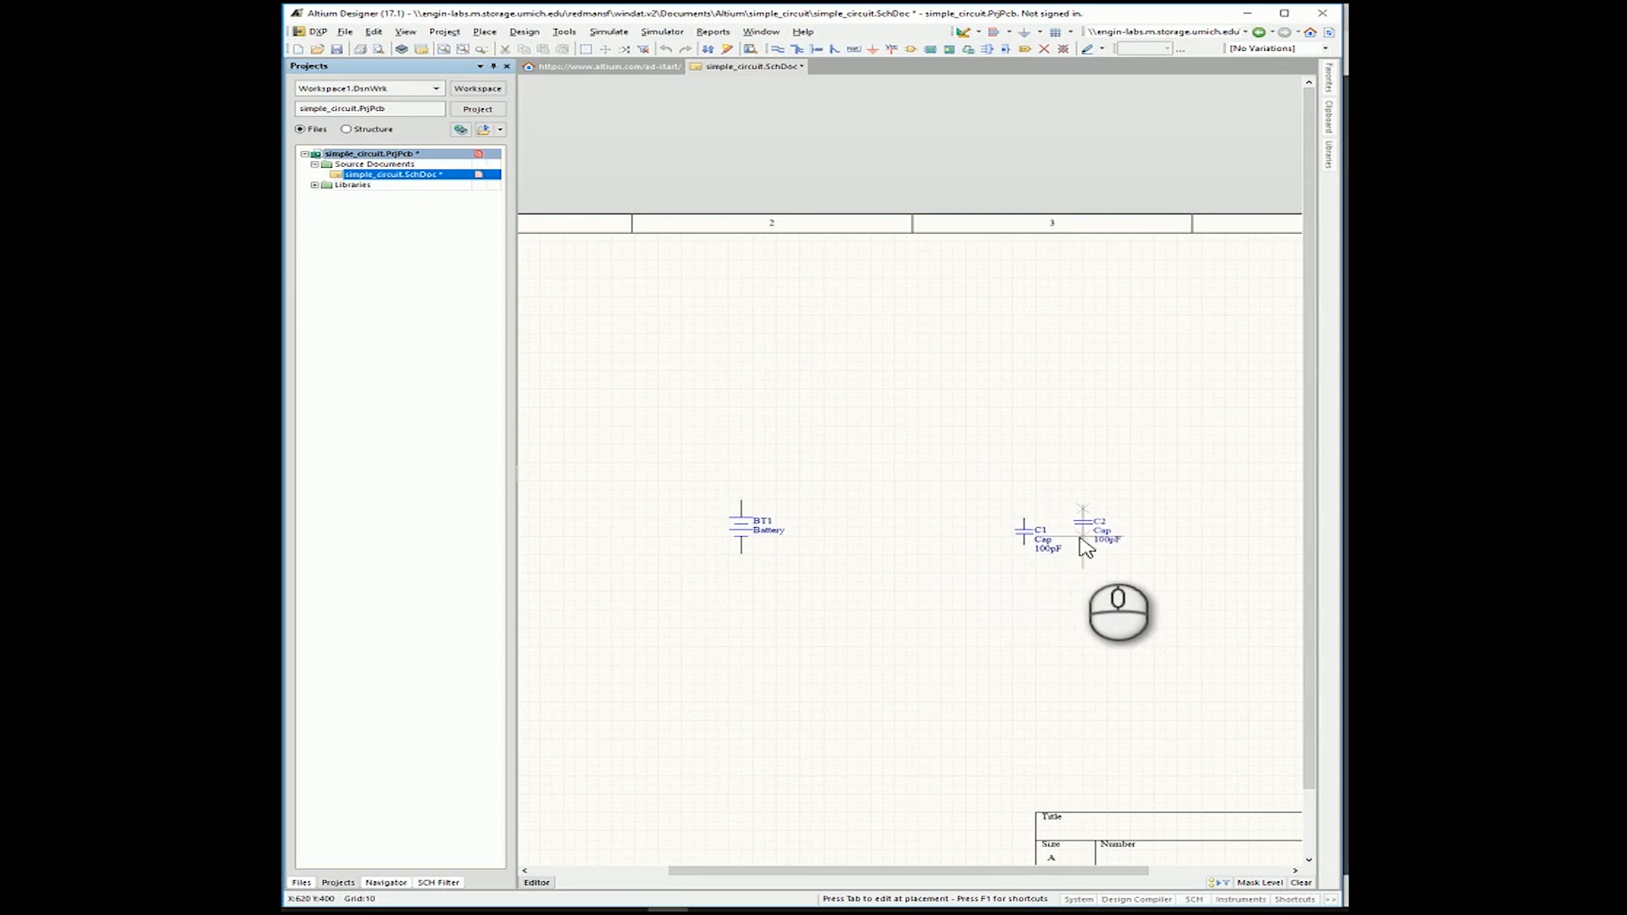
right_click(1112, 540)
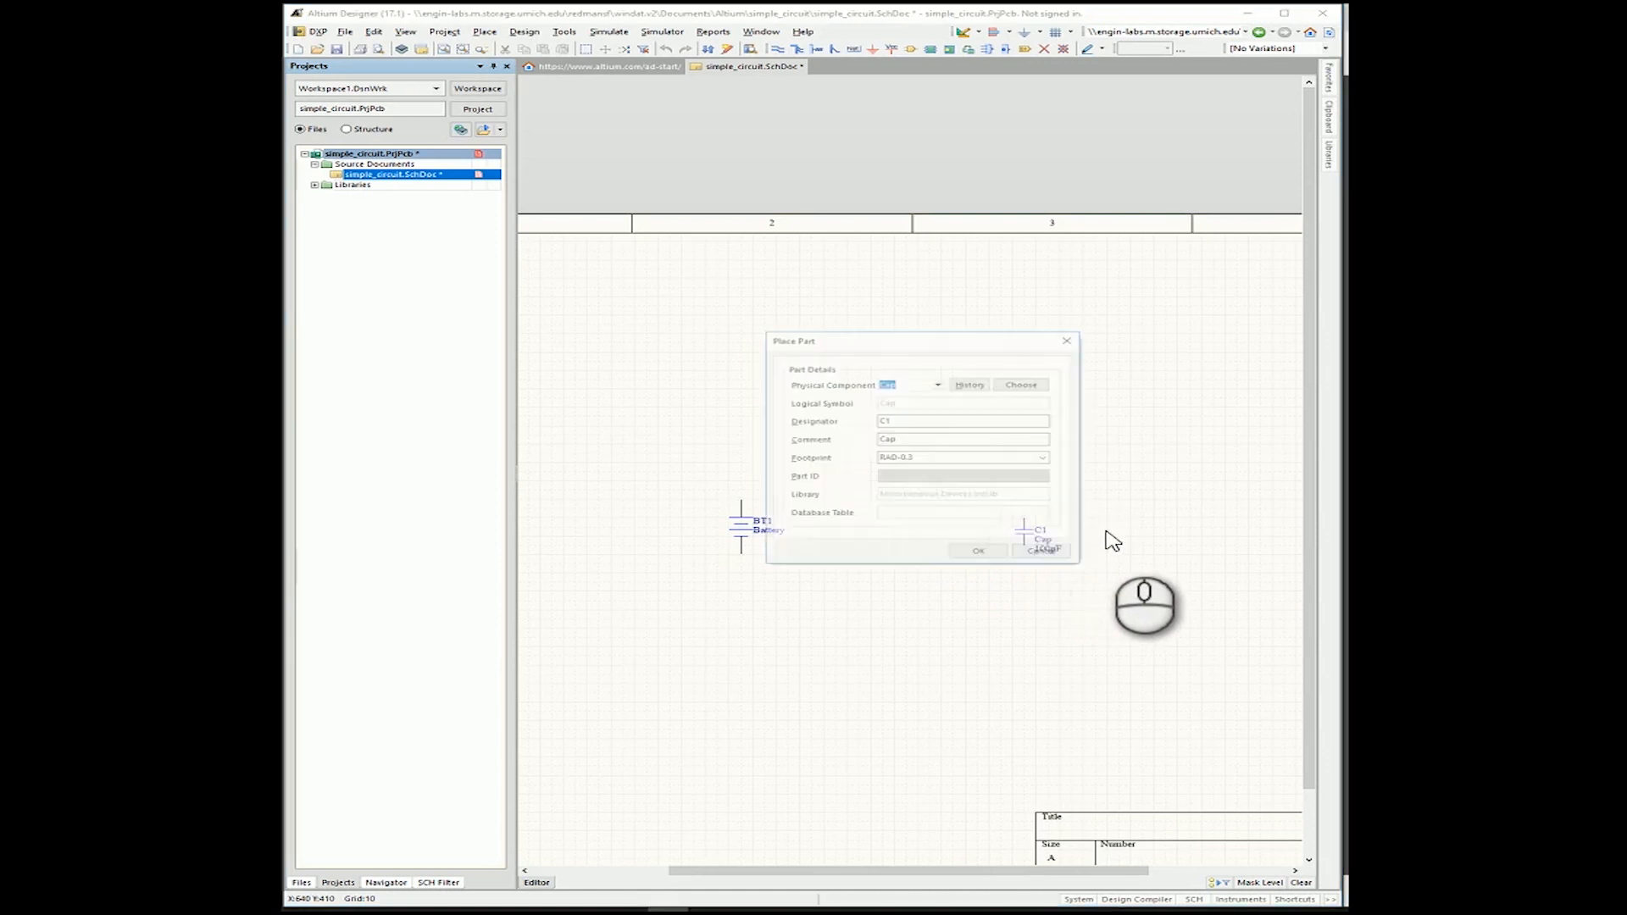
Place one horizontal Diode from Miscellaneous Devices, designated D1, above and between the battery and the capacitor.
click(1022, 386)
scroll(801, 491, down, 3)
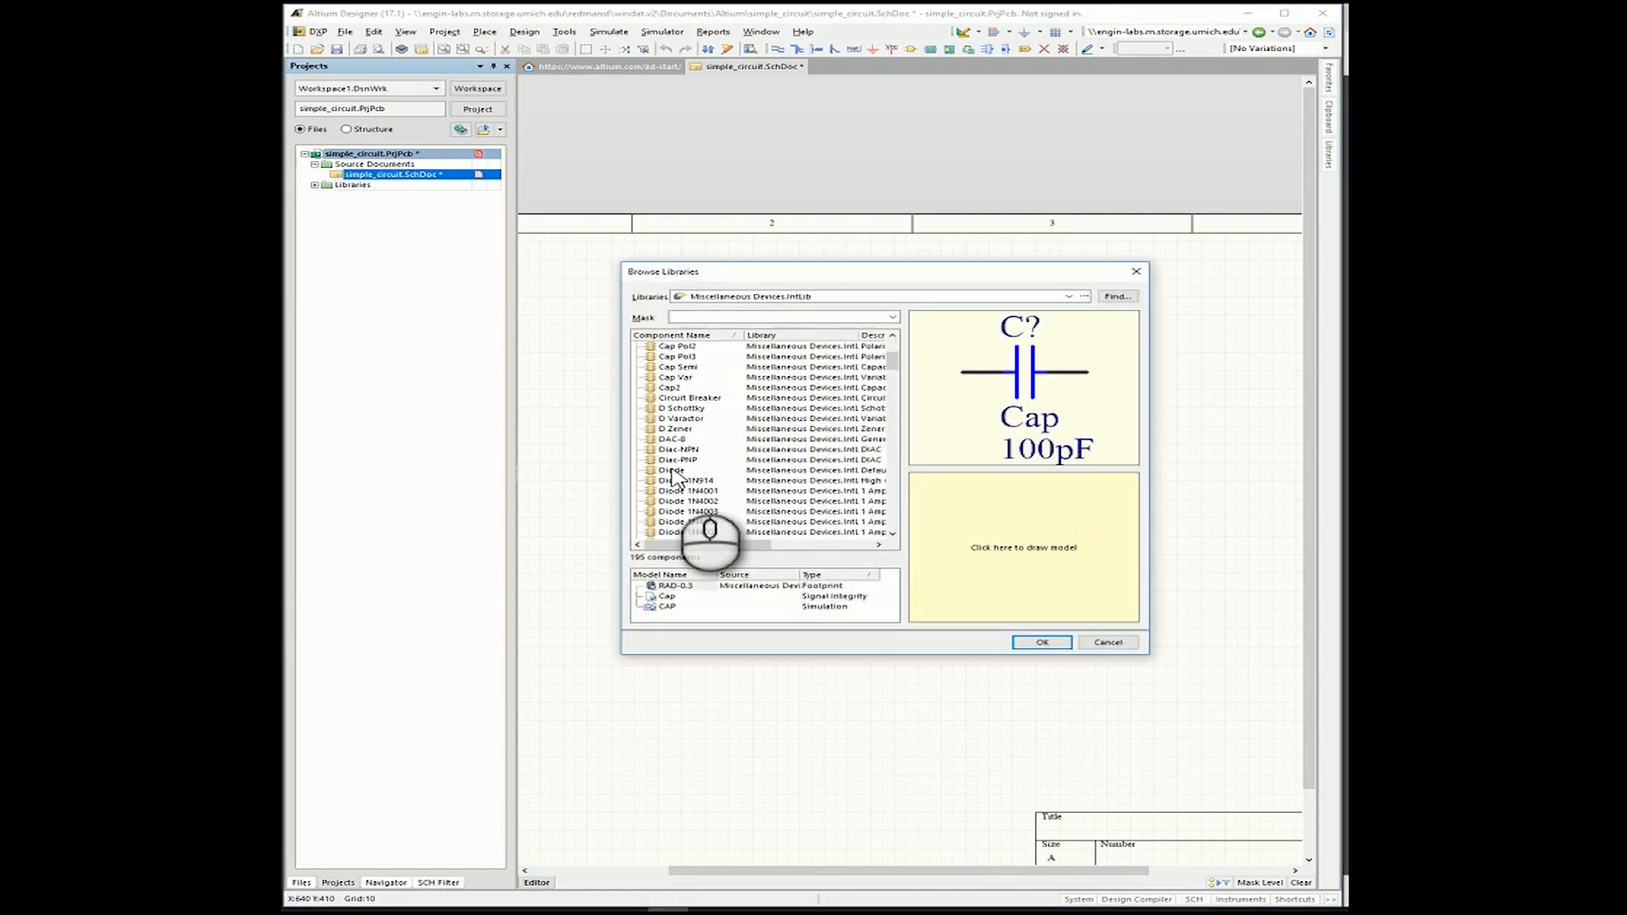
click(671, 471)
click(1042, 642)
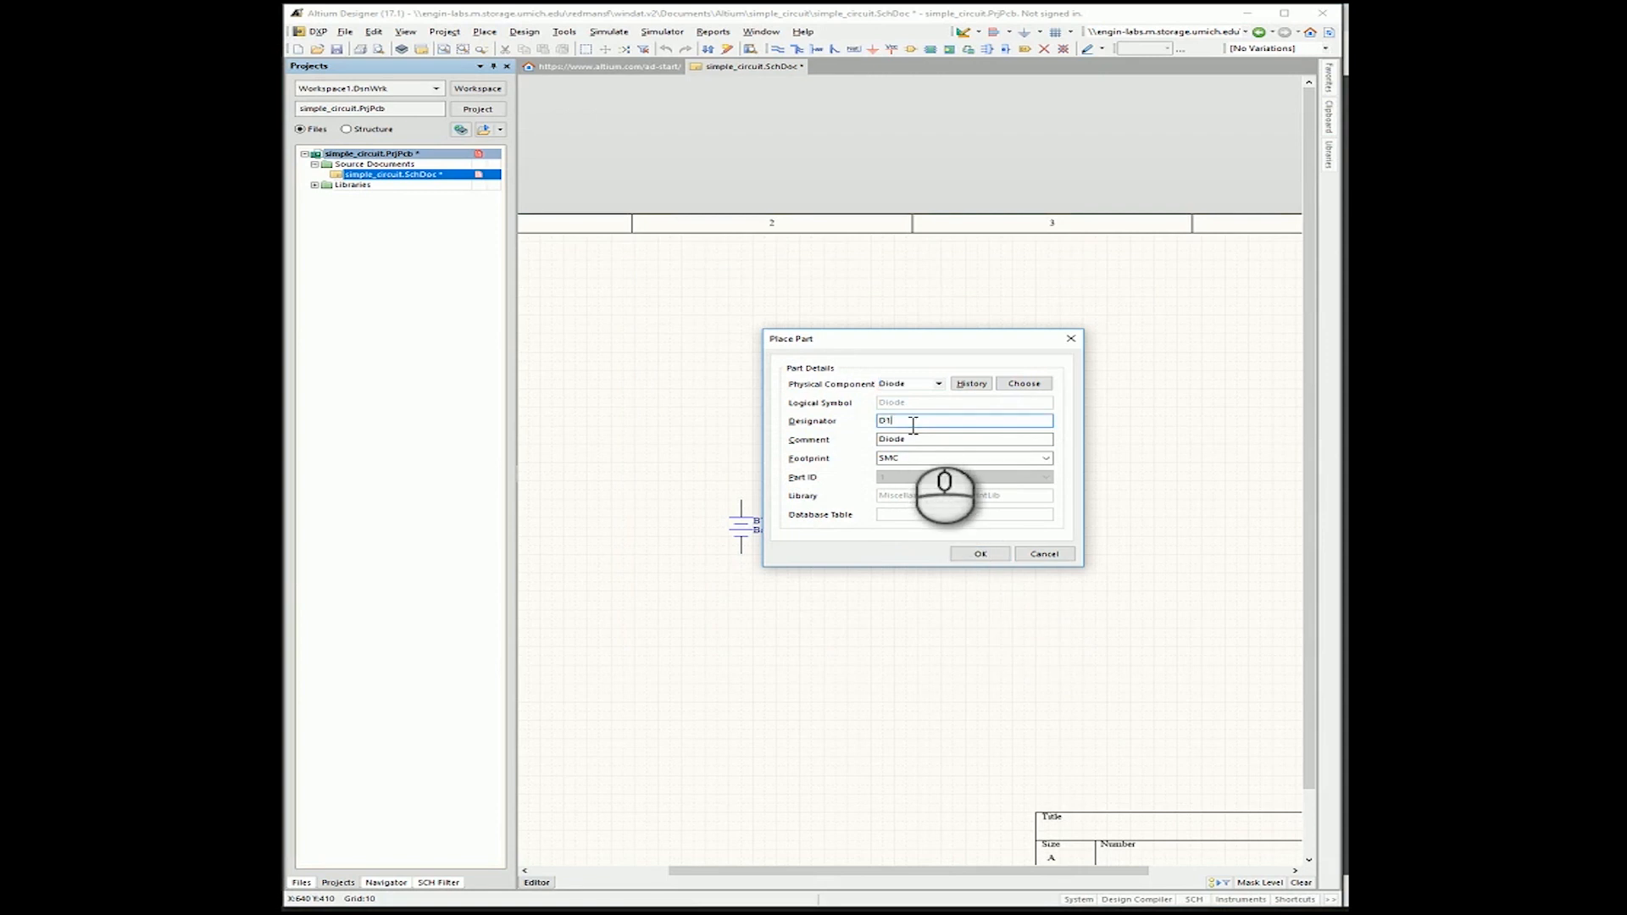
click(979, 553)
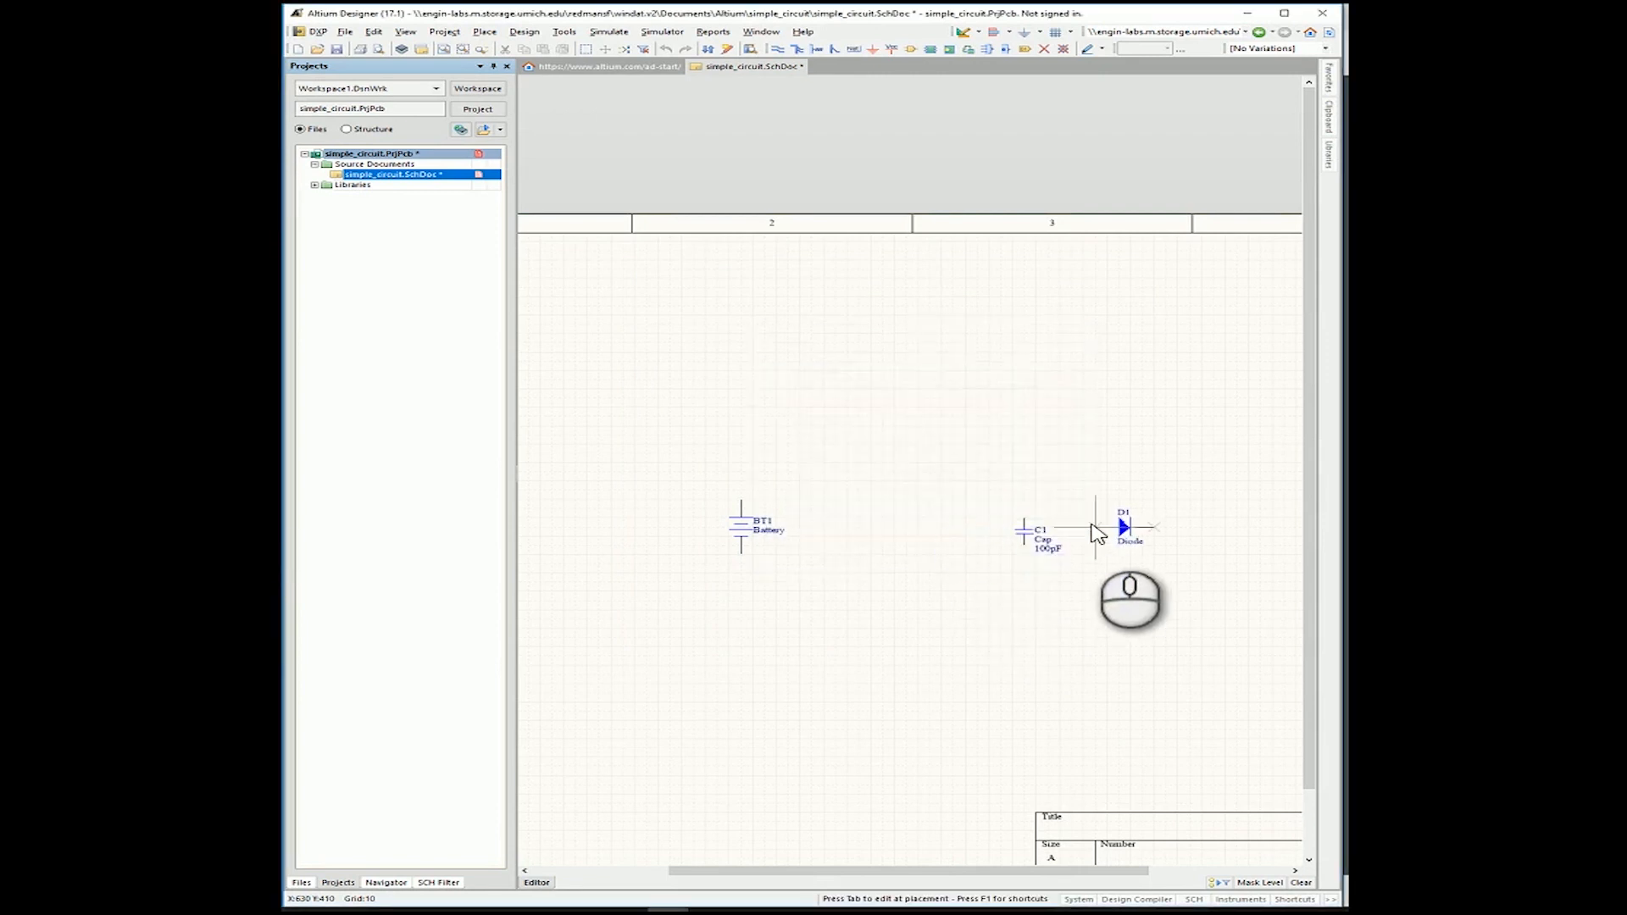
click(848, 443)
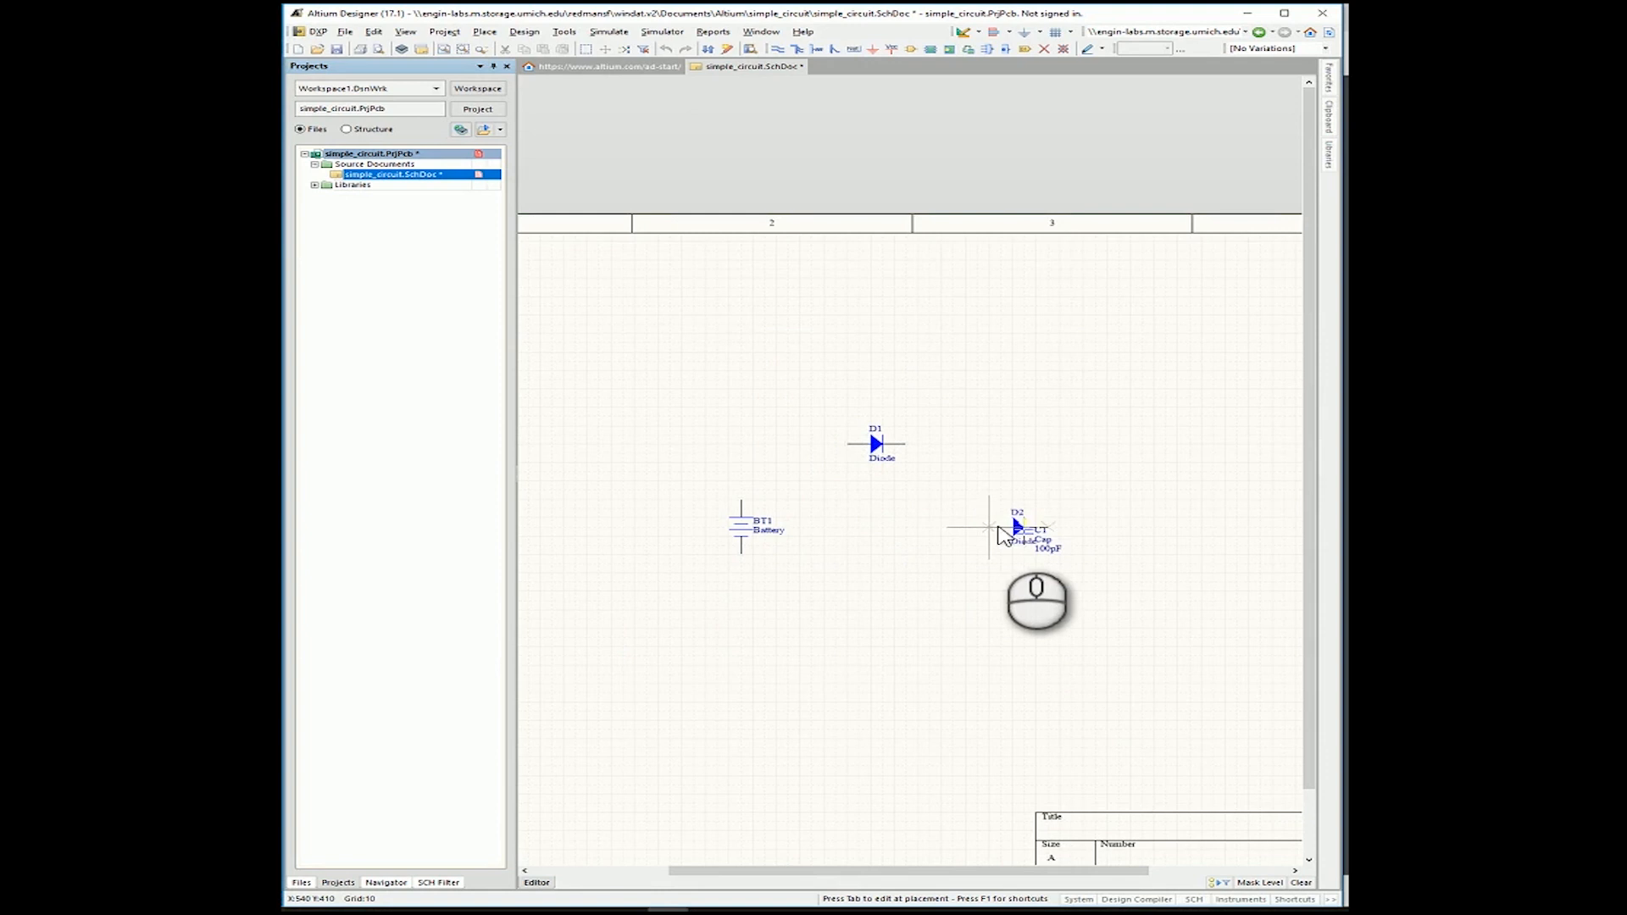
right_click(993, 485)
Place one upright Res1 resistor from Miscellaneous Devices, designated R1, to the right of the capacitor, and finish placing parts.
click(1021, 386)
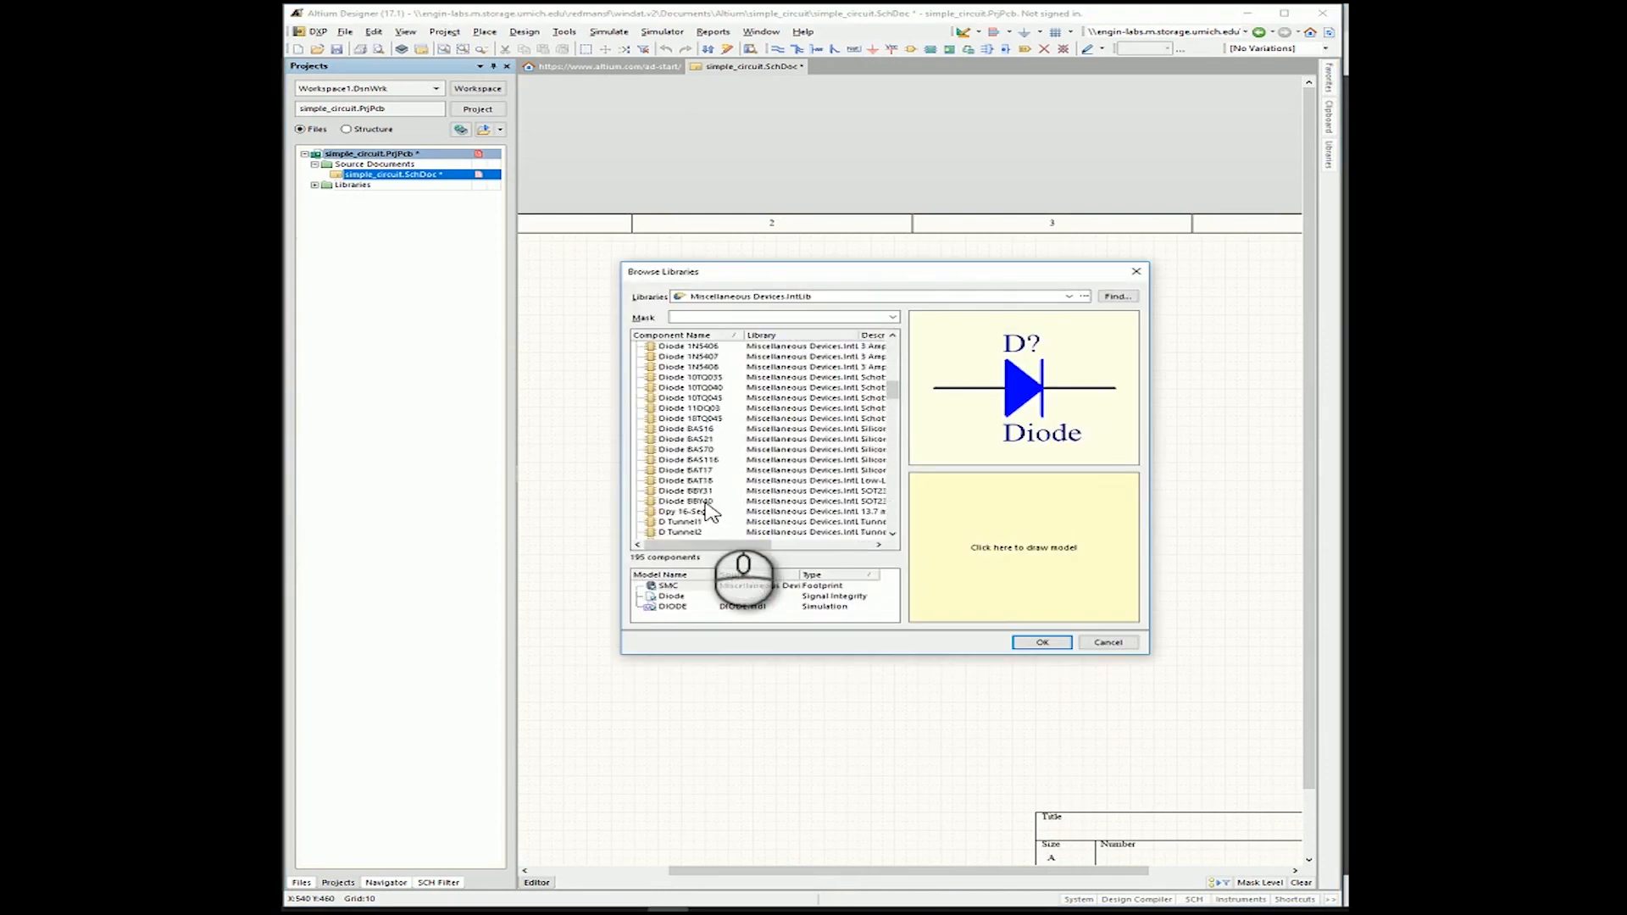
scroll(708, 511, down, 8)
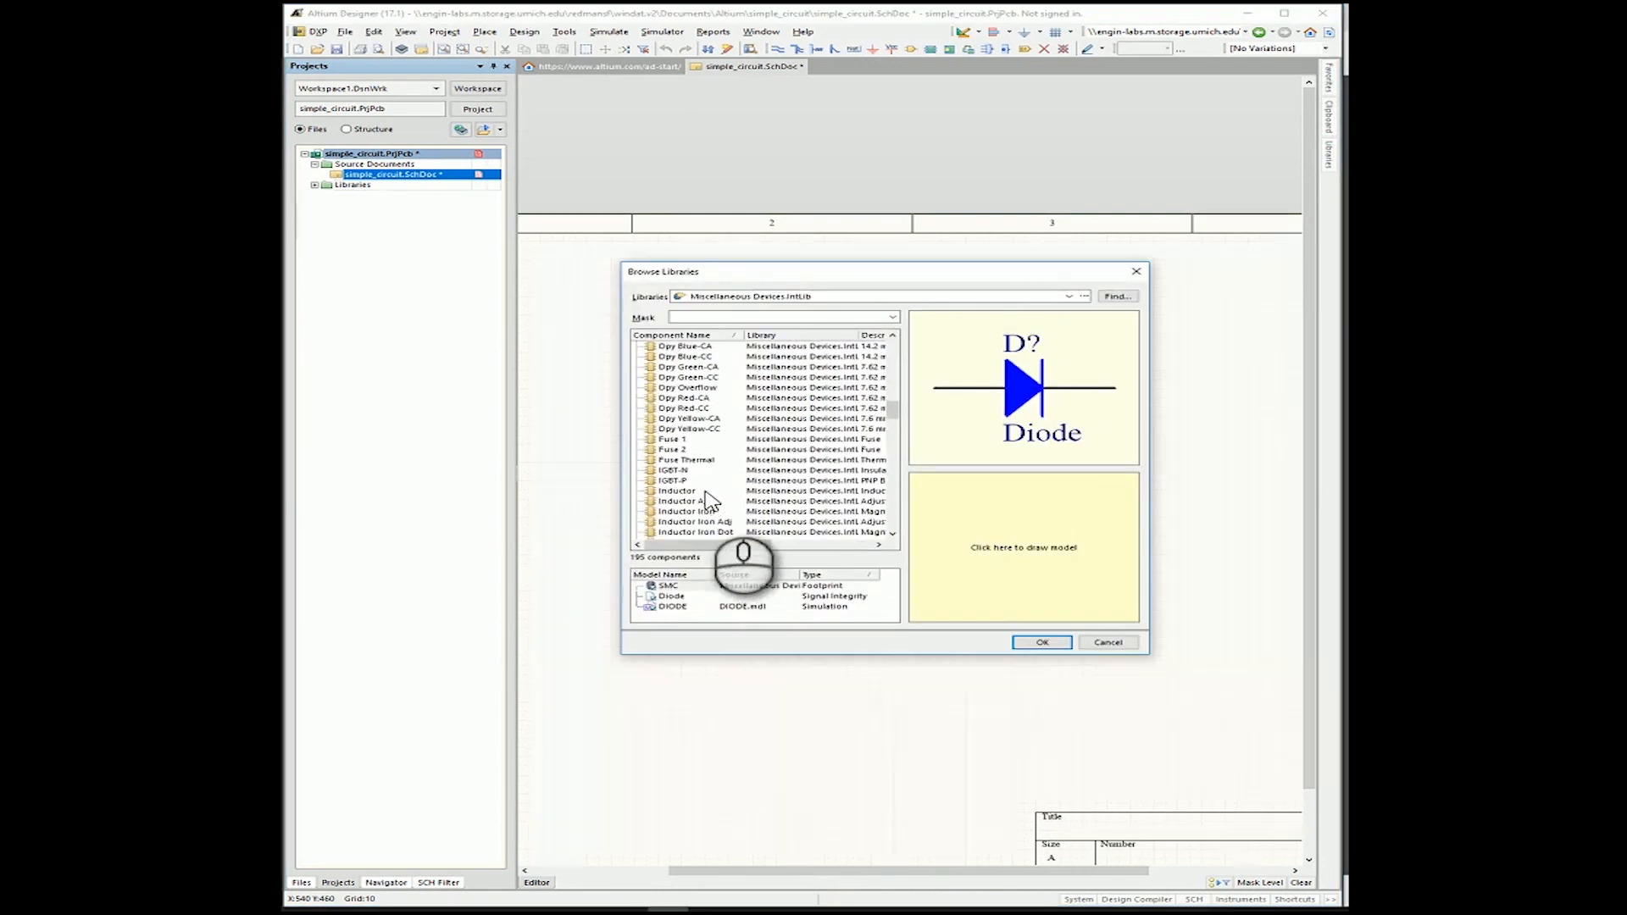
scroll(708, 500, down, 12)
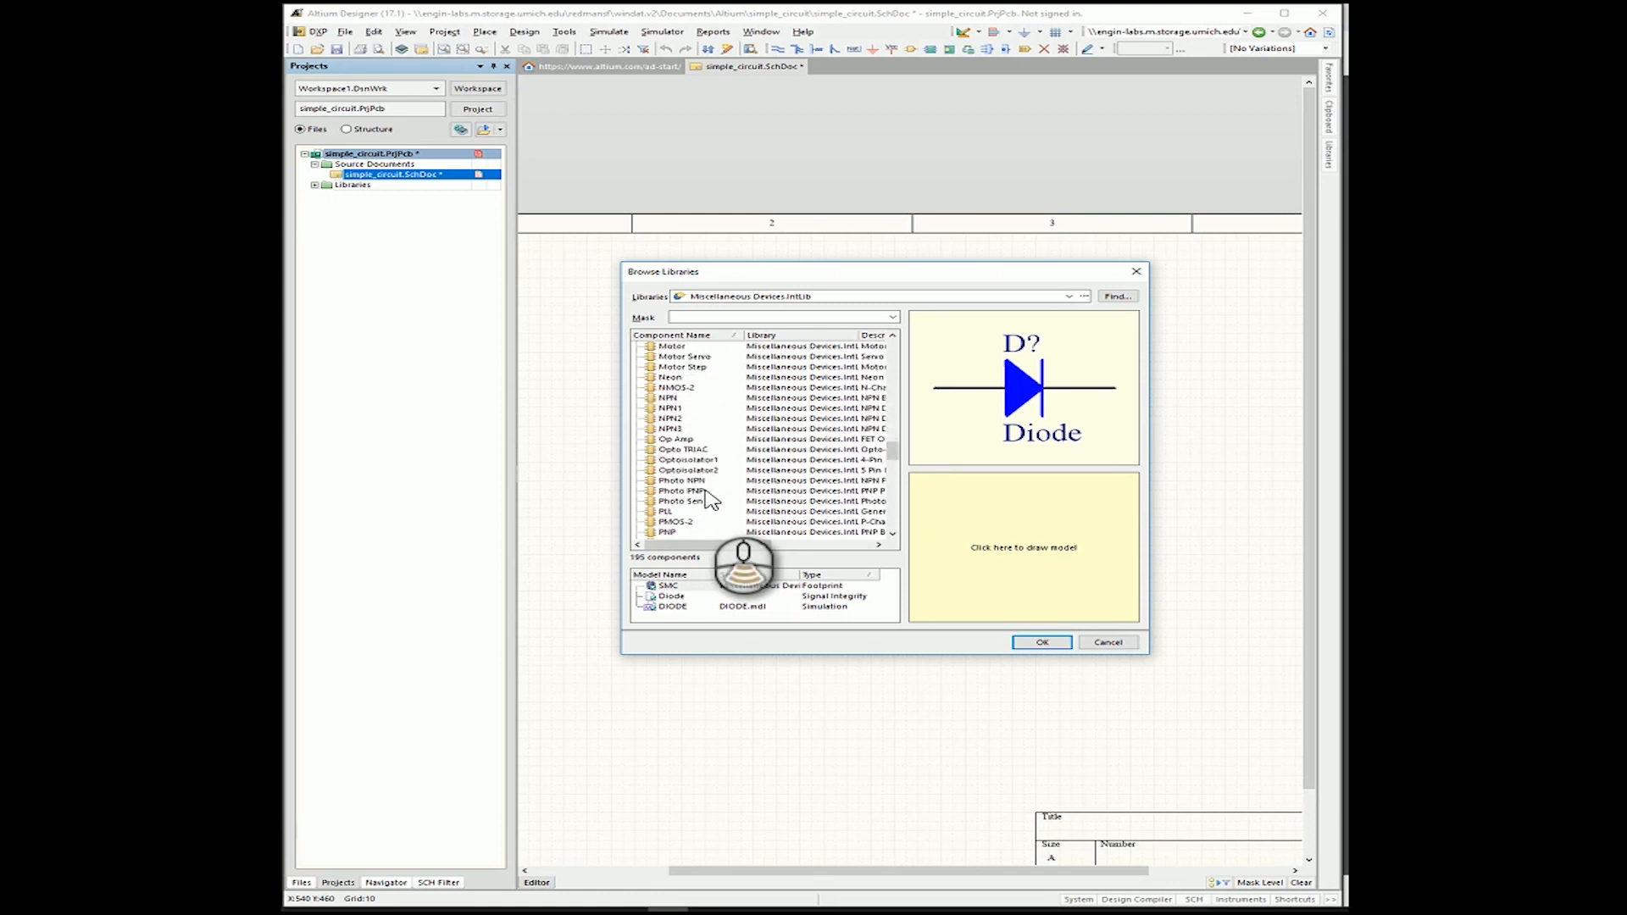
scroll(708, 500, down, 7)
click(664, 481)
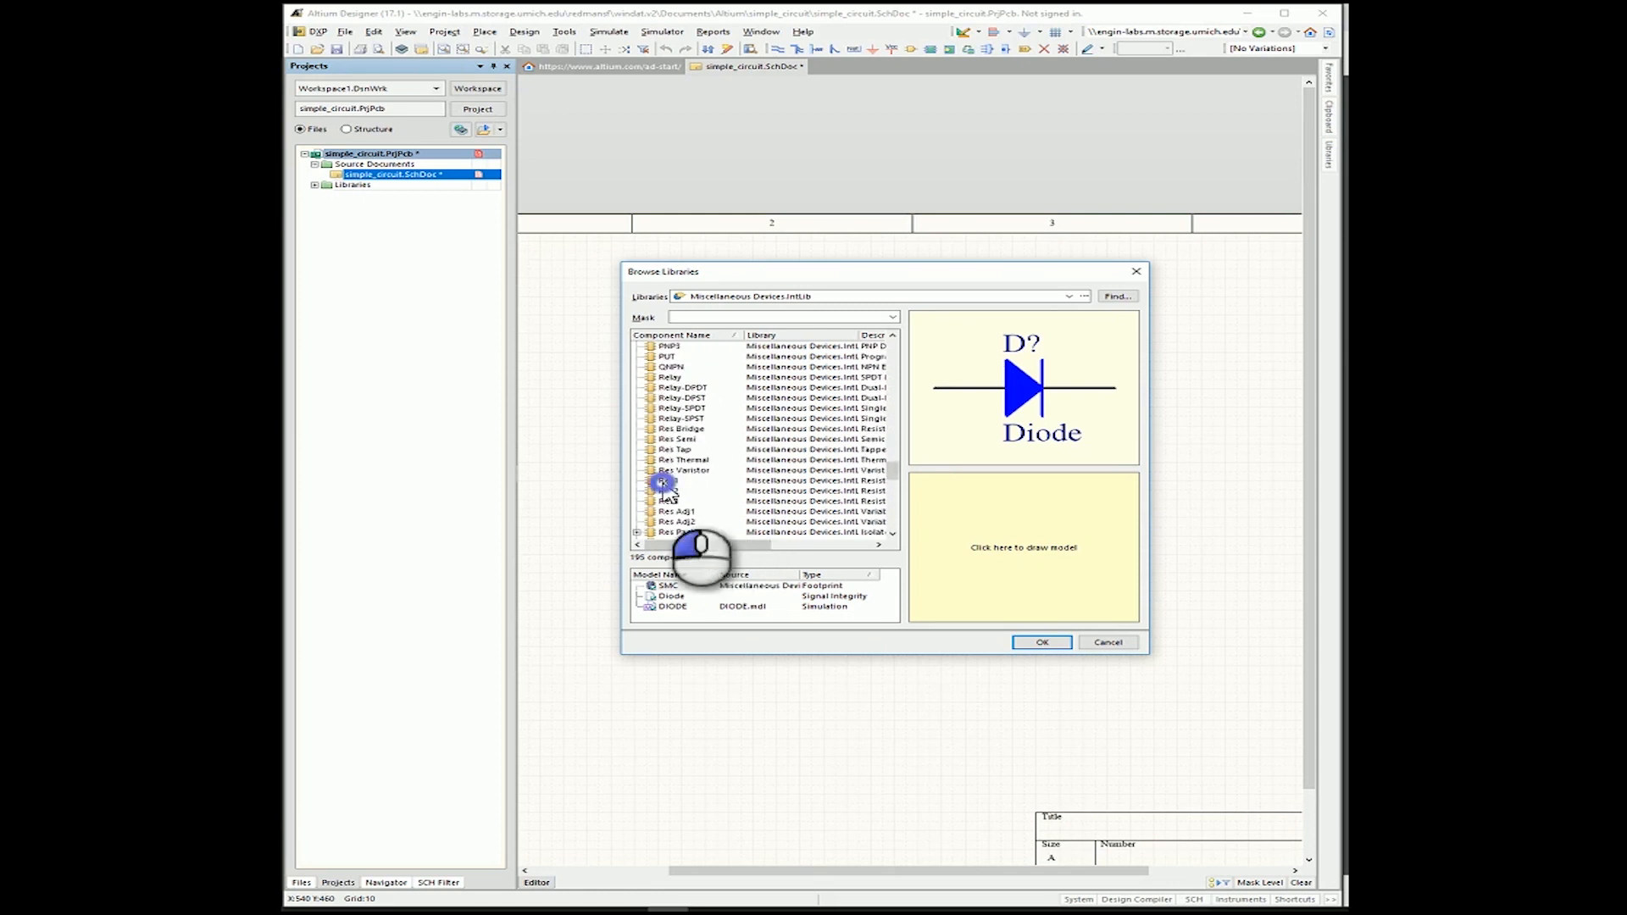
click(1040, 644)
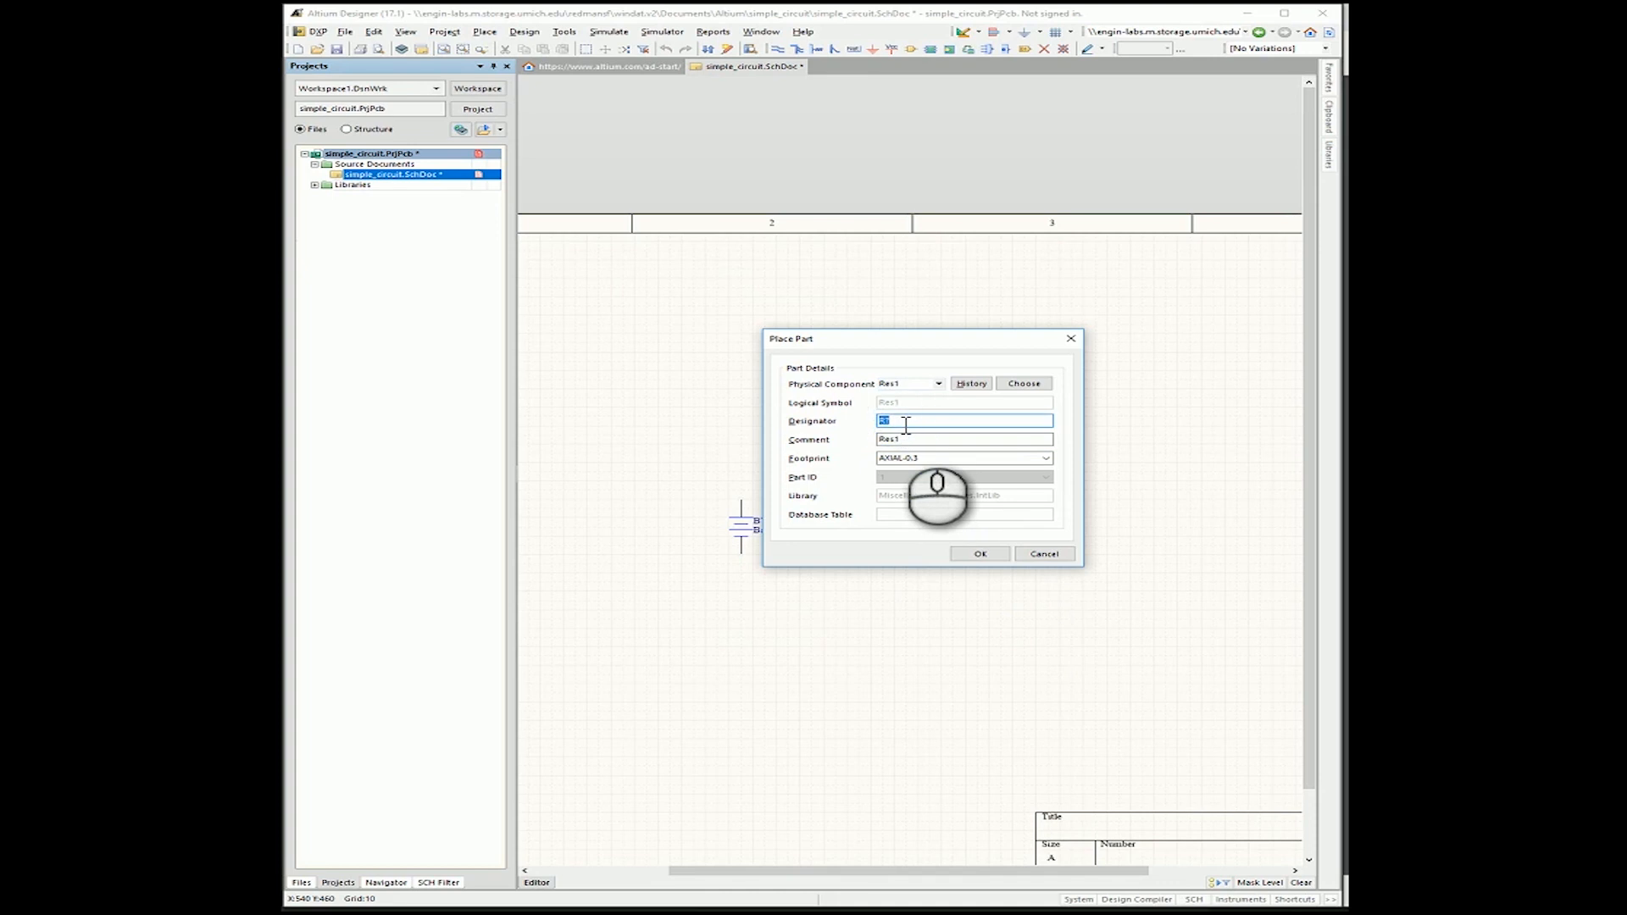
click(980, 553)
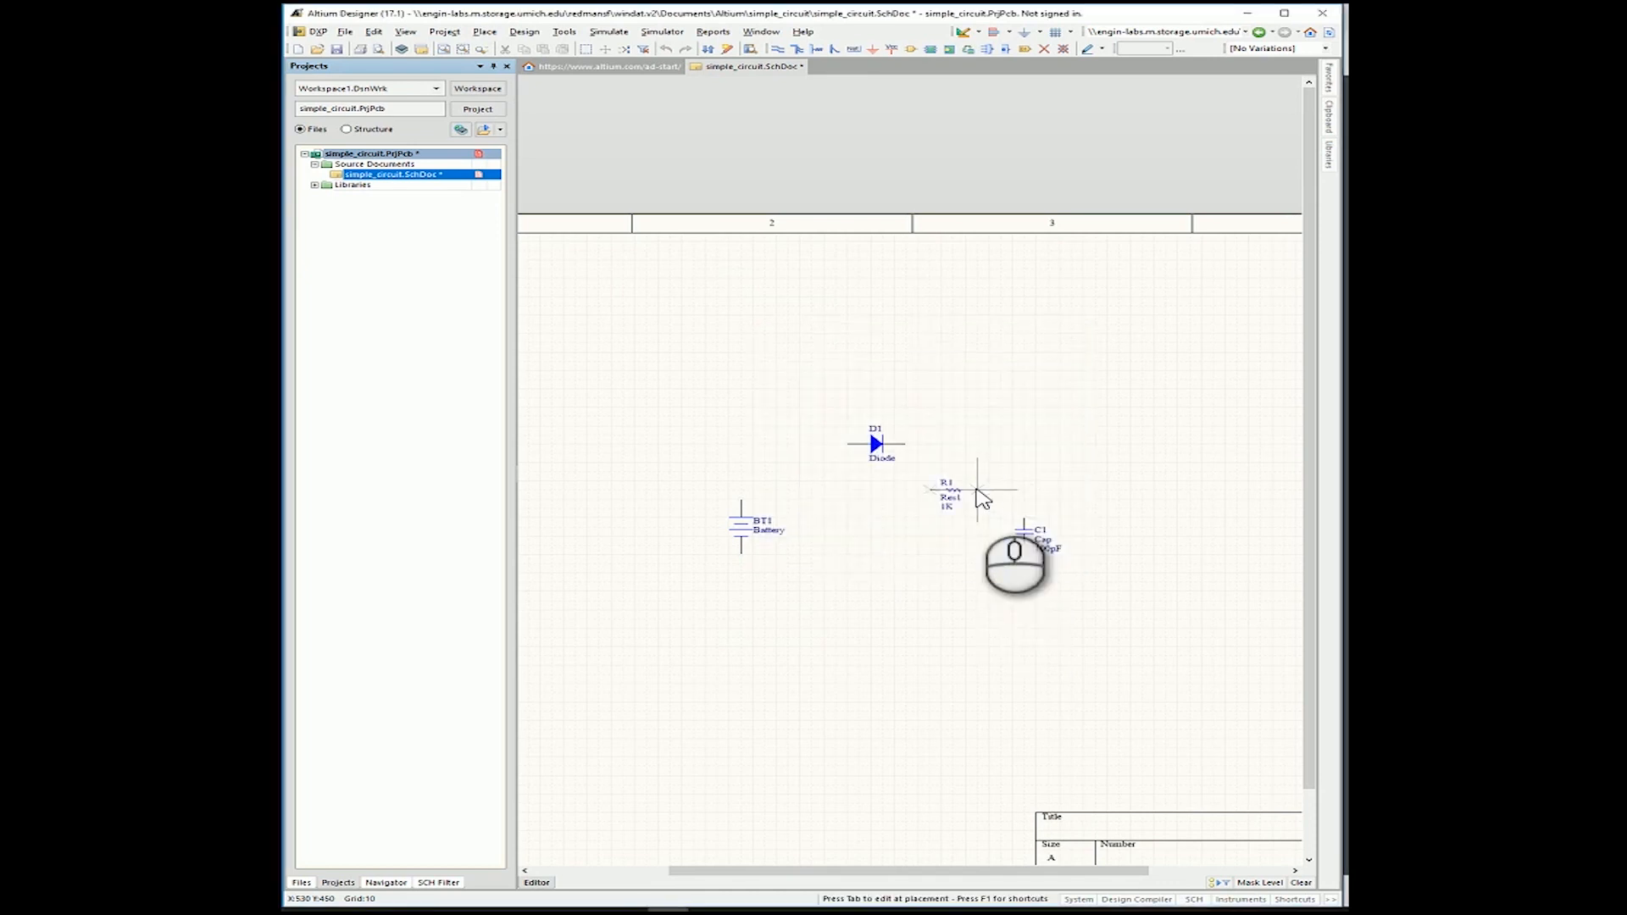
key(space)
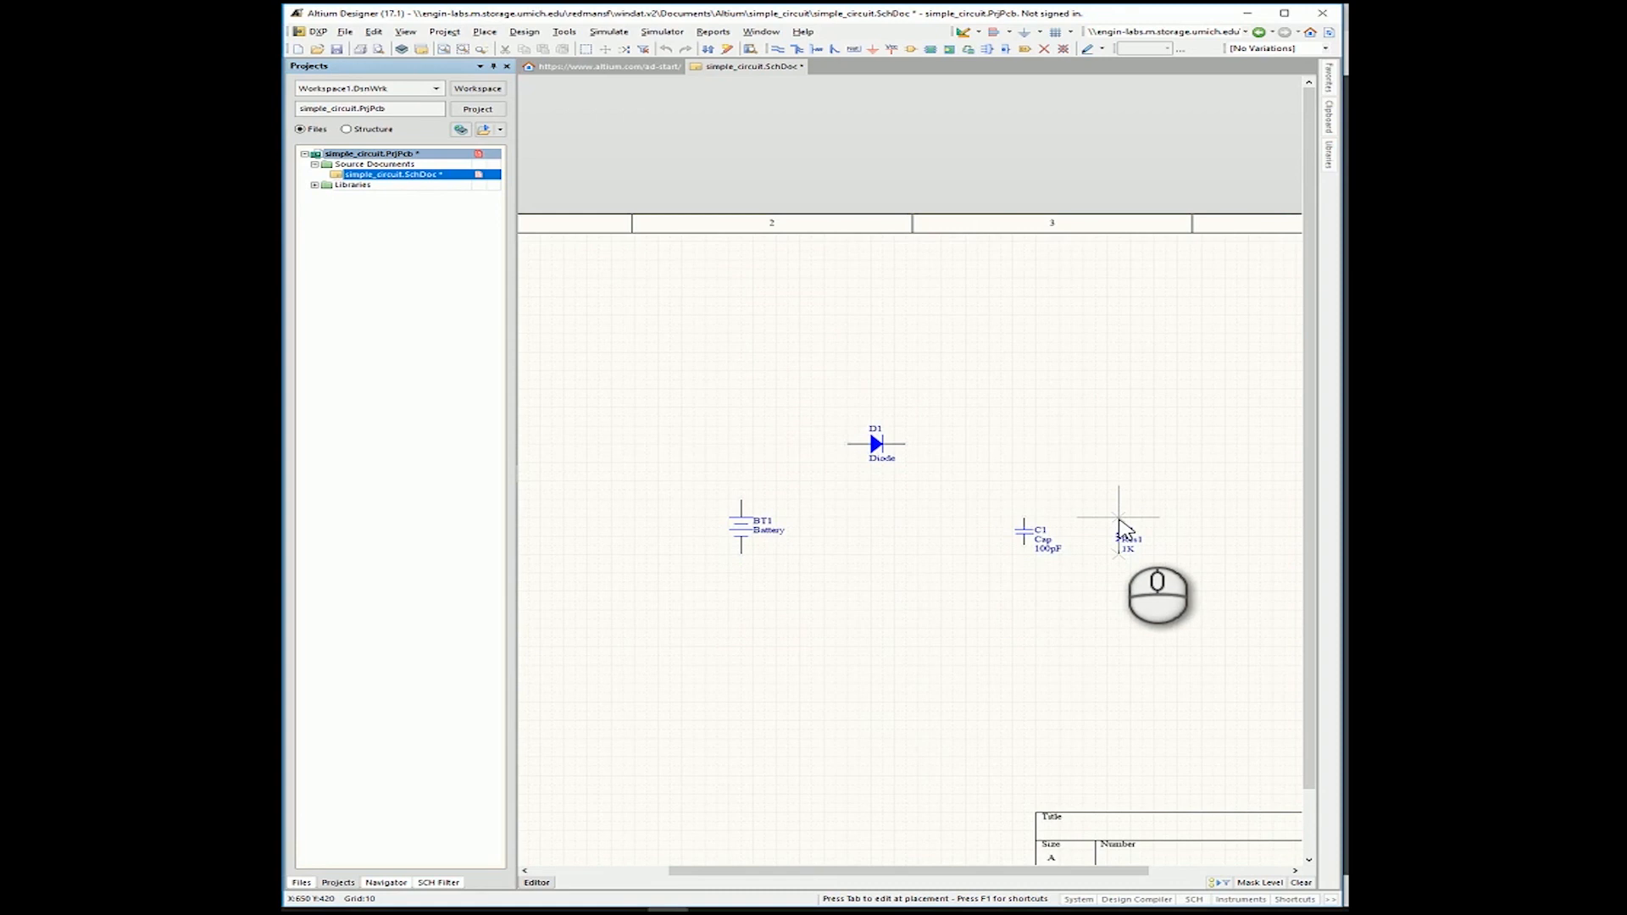
click(1119, 519)
right_click(1108, 513)
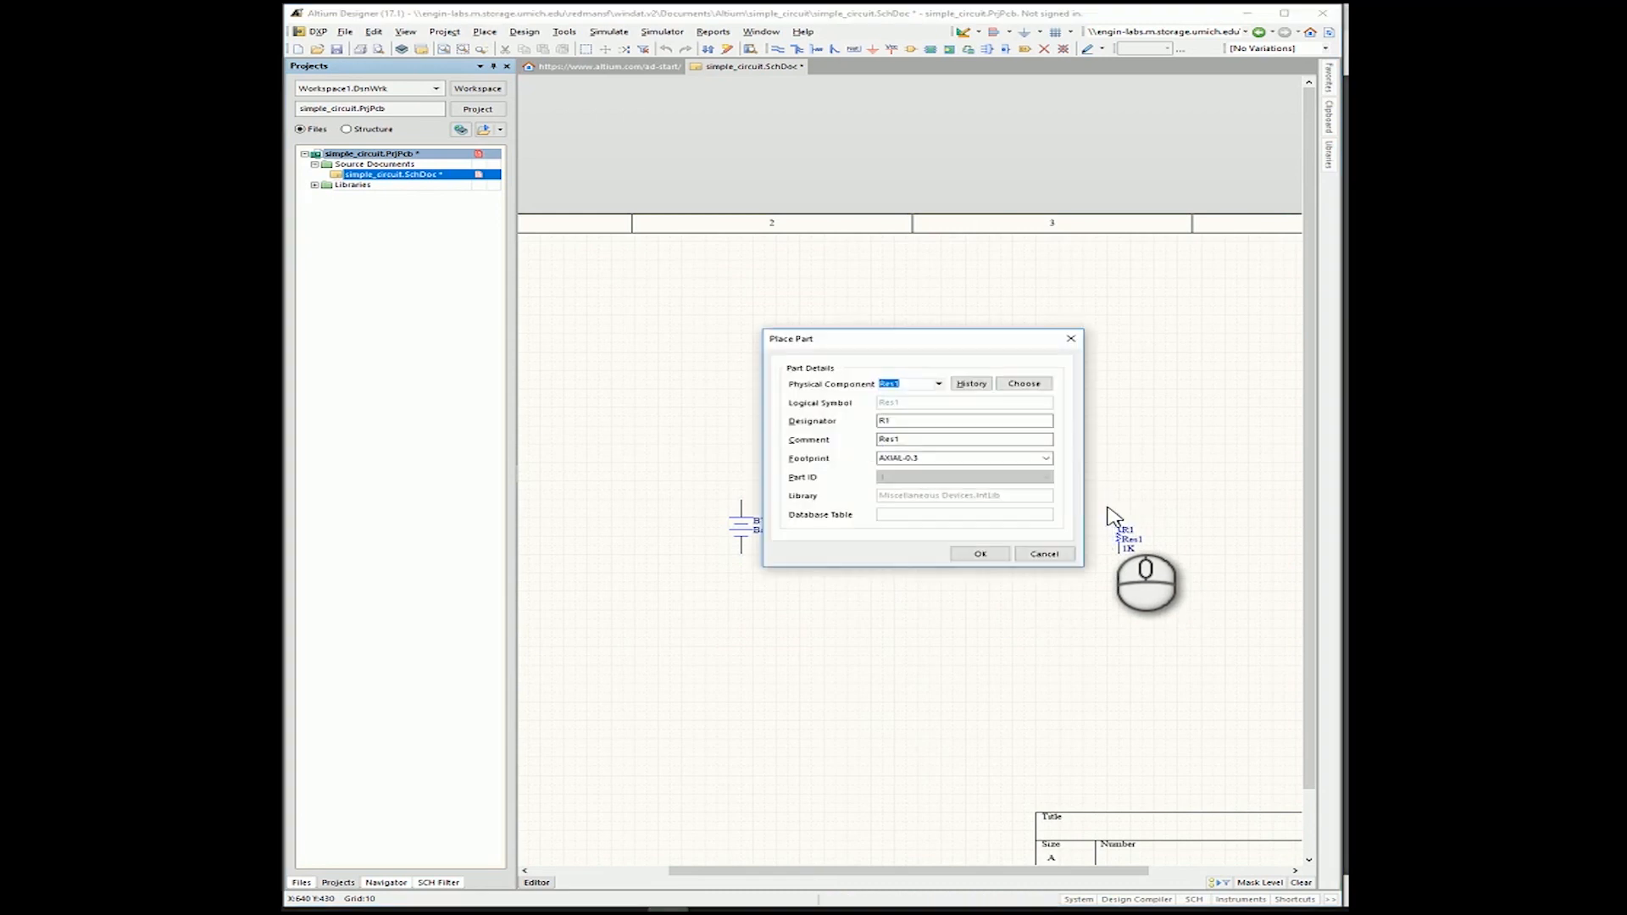
click(1042, 555)
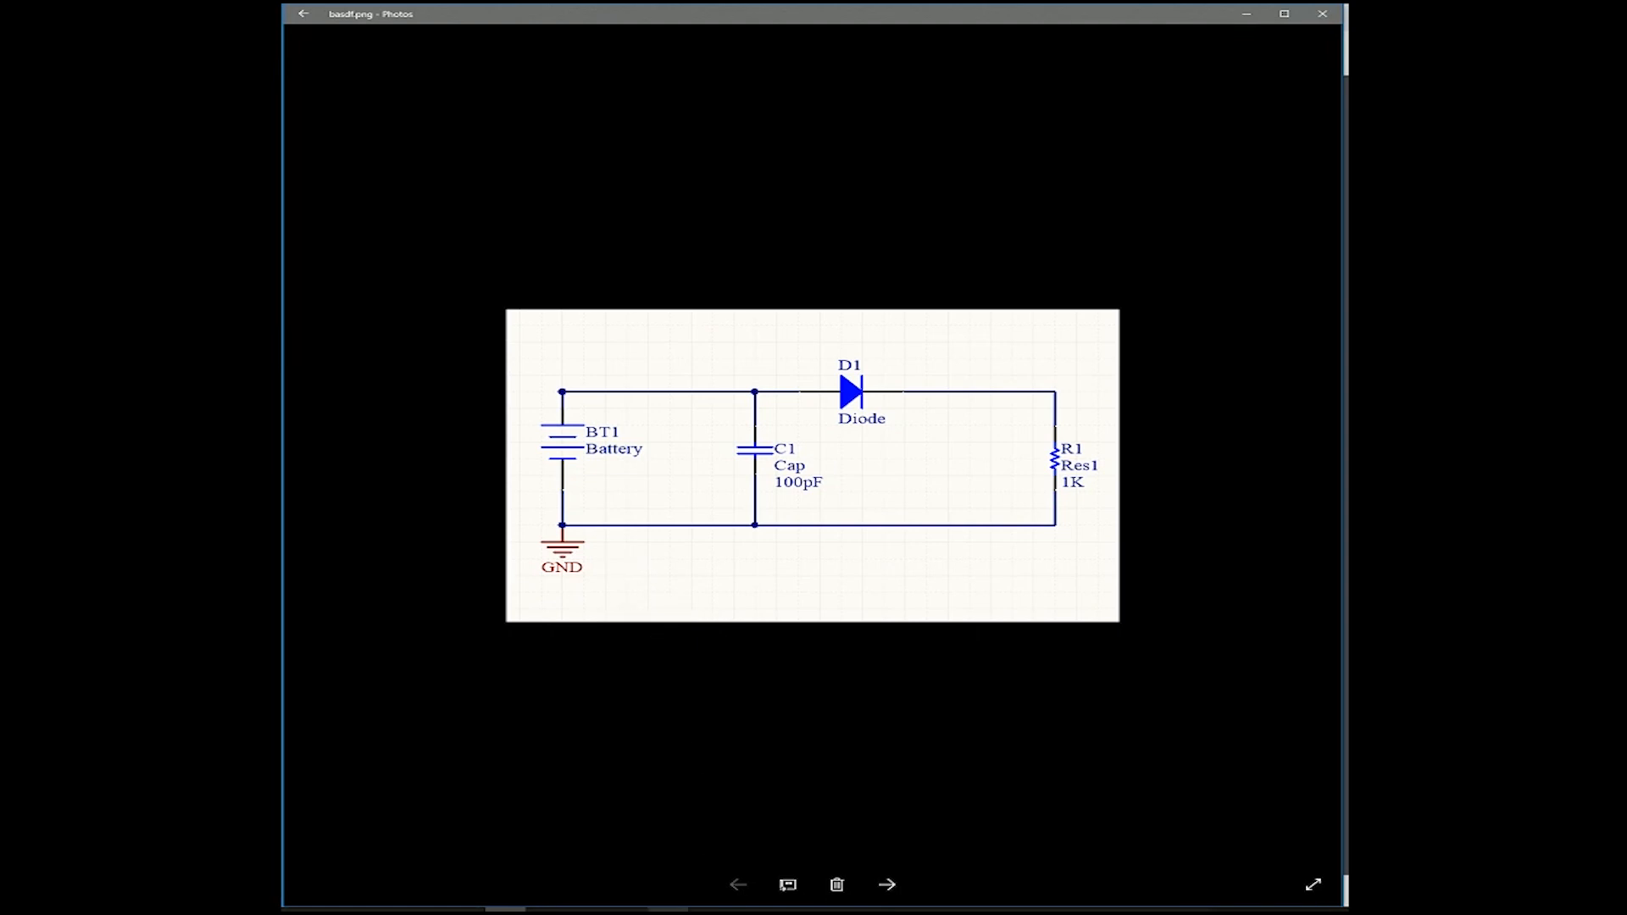
Return from the reference image to Altium Designer and place a GND power port directly below the battery.
click(669, 860)
click(850, 477)
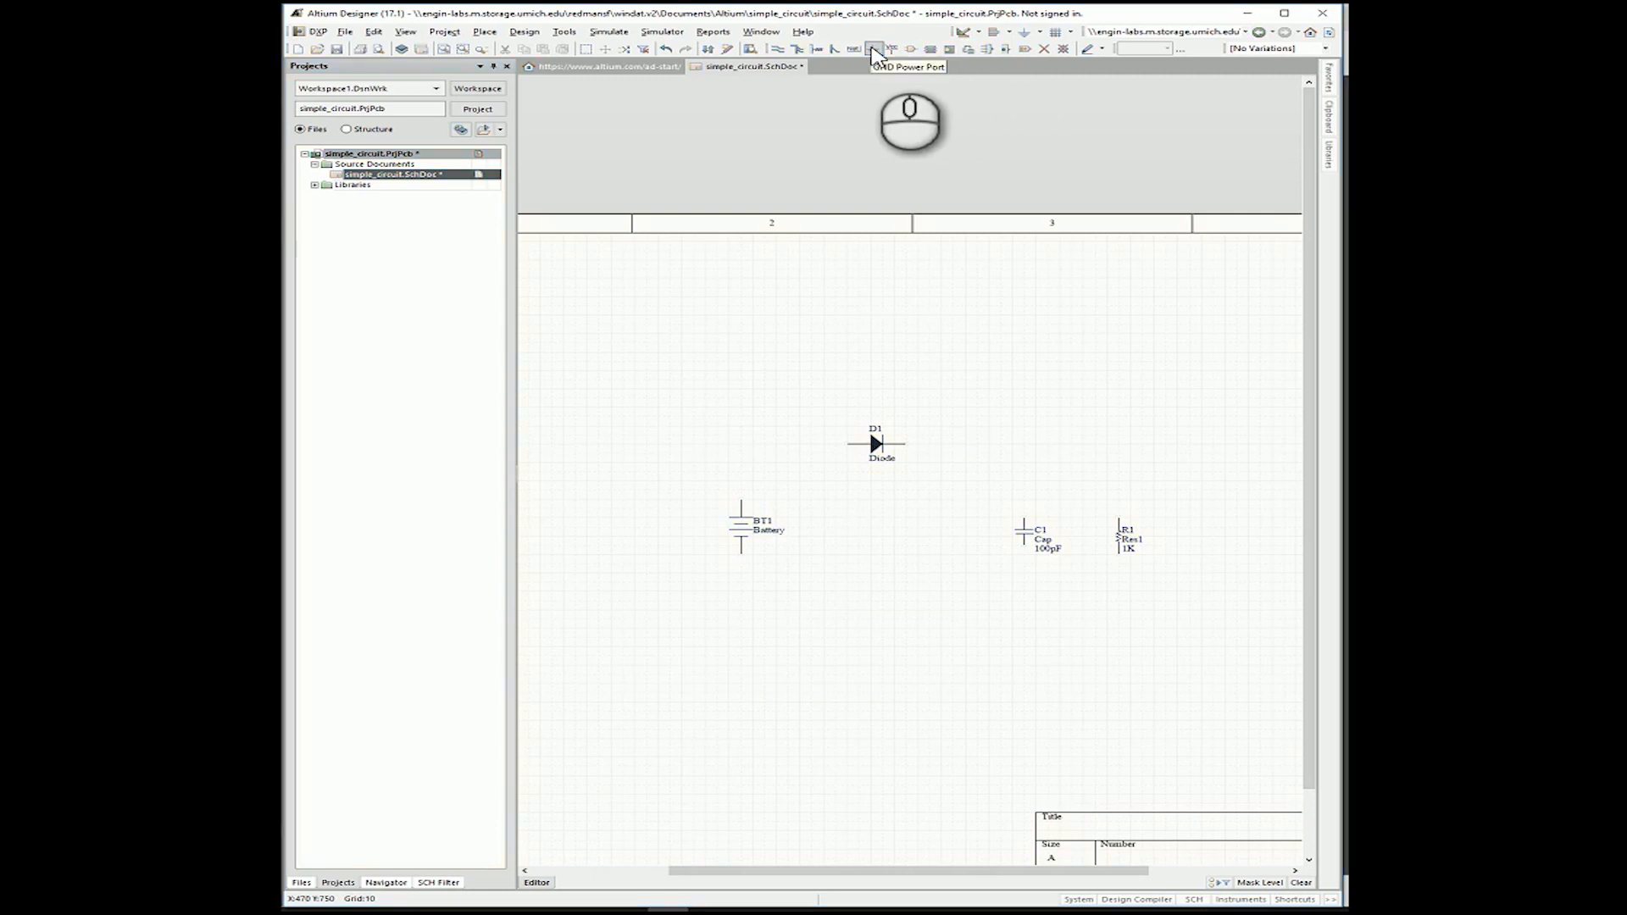
click(874, 52)
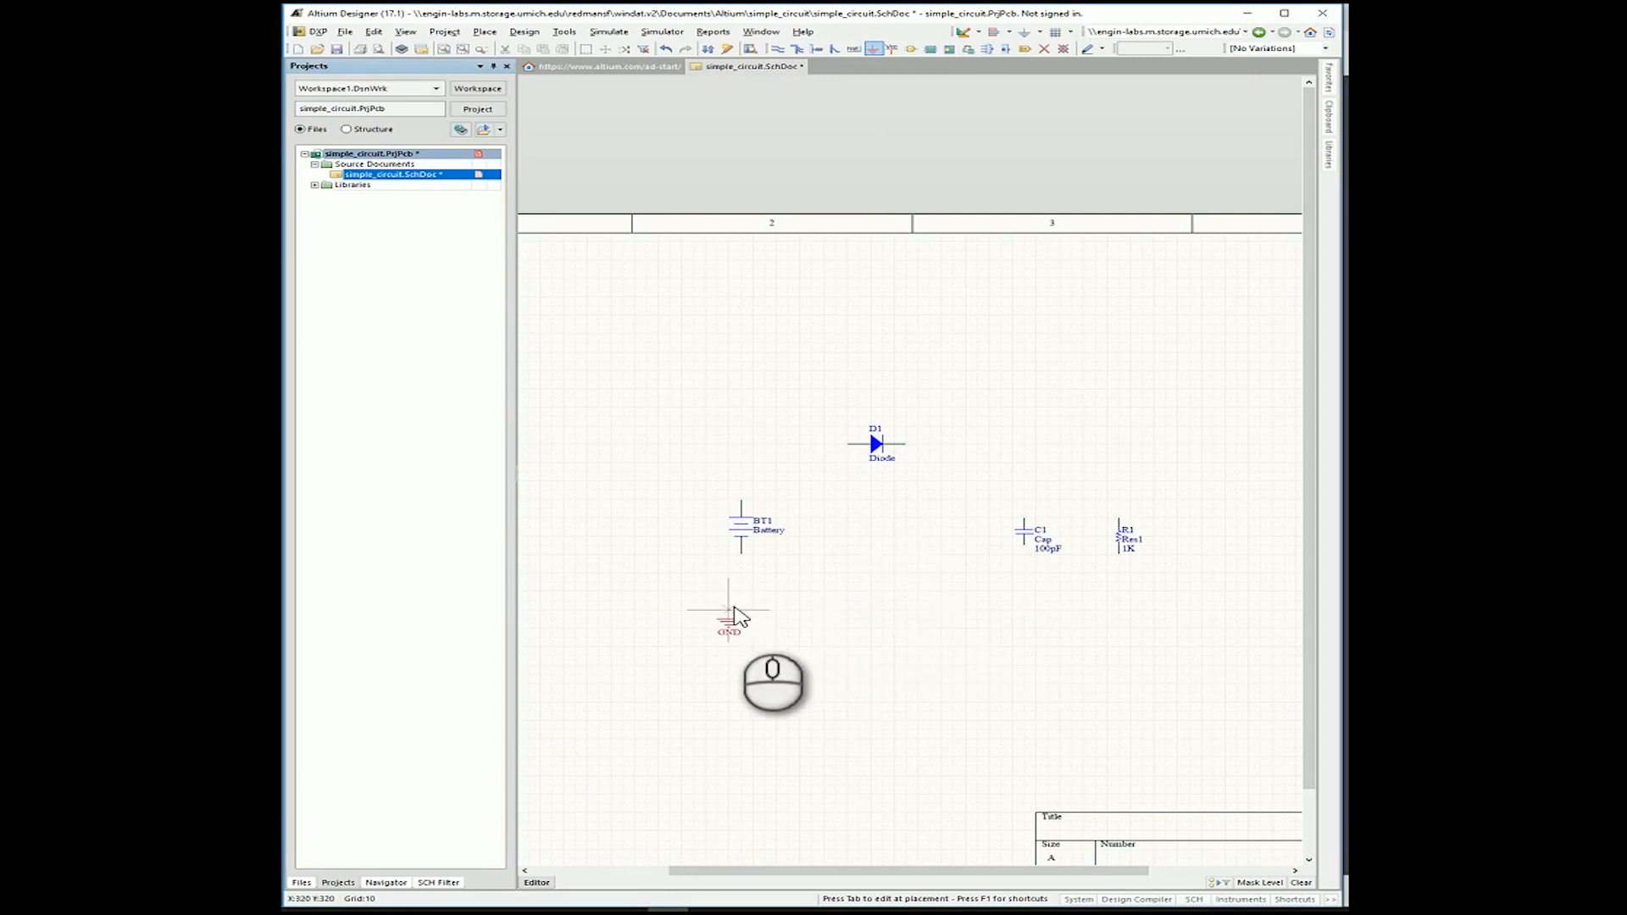
click(741, 610)
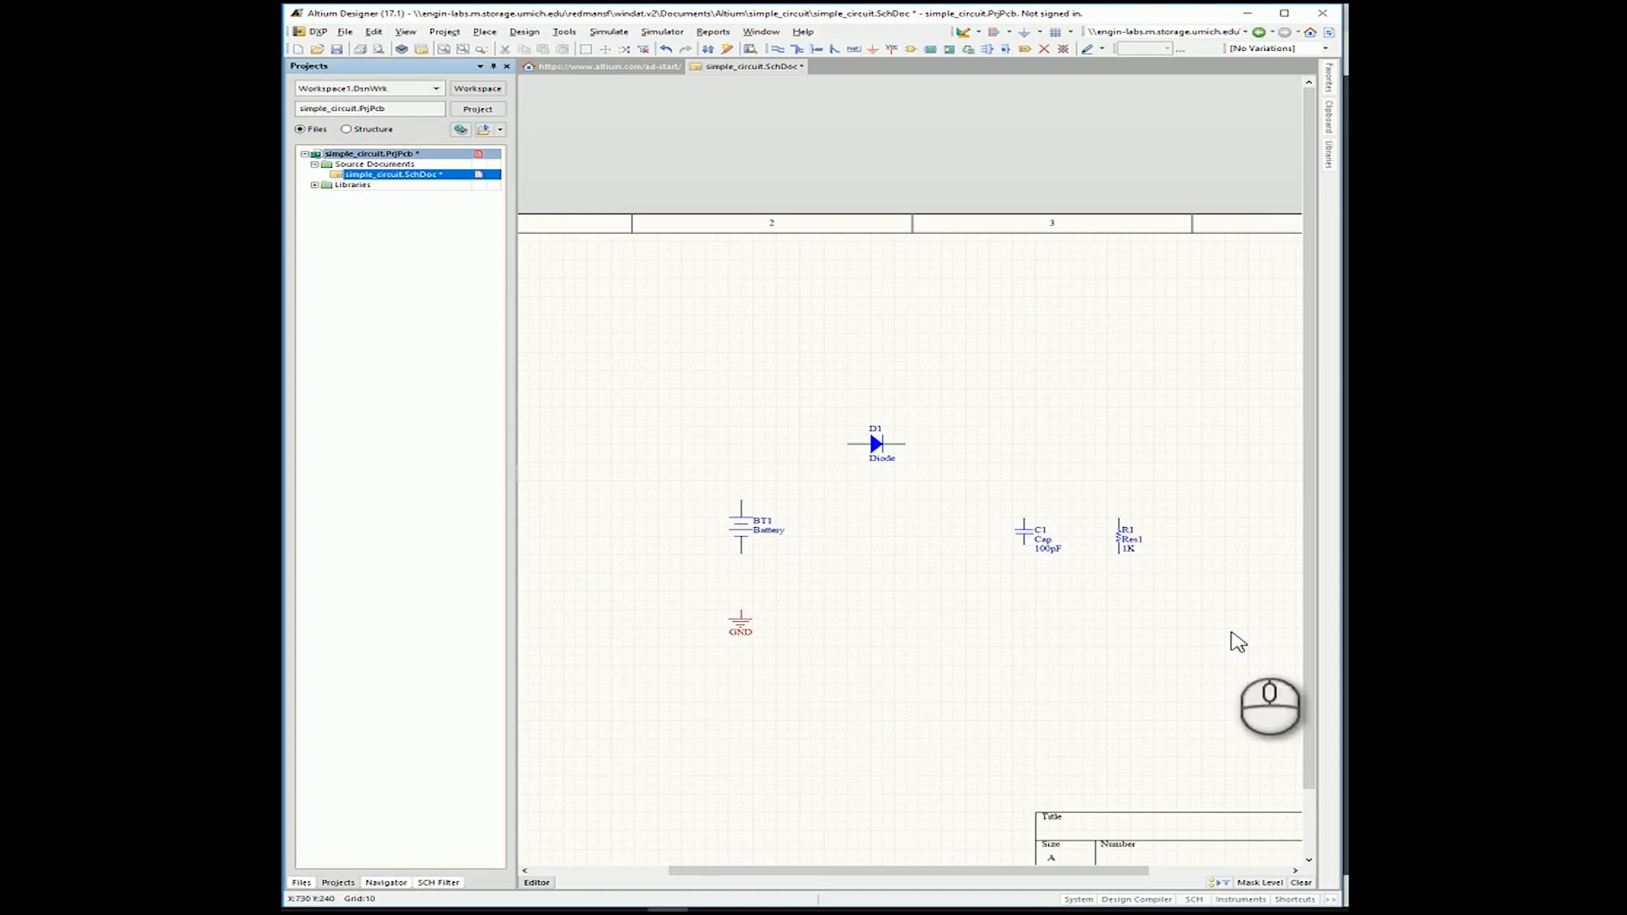
Move the capacitor C1 and the resistor R1 up by one grid step on the schematic.
drag(1026, 534, 1120, 518)
click(1071, 578)
click(1063, 564)
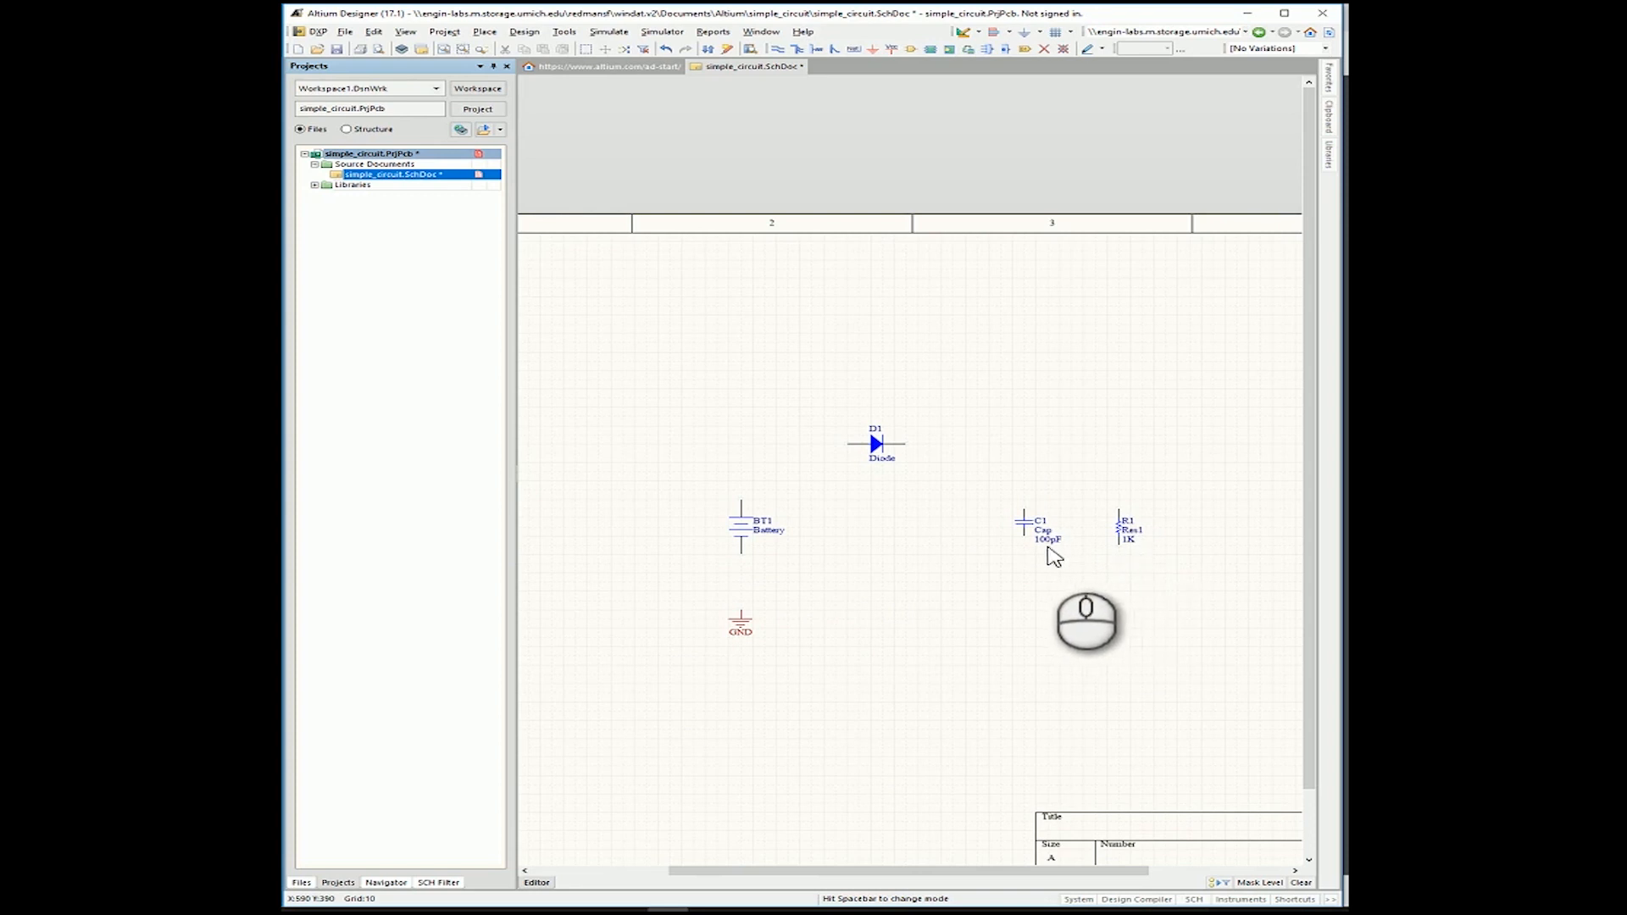
Inspect the value parameter of capacitor C1 and close its properties.
double_click(1049, 541)
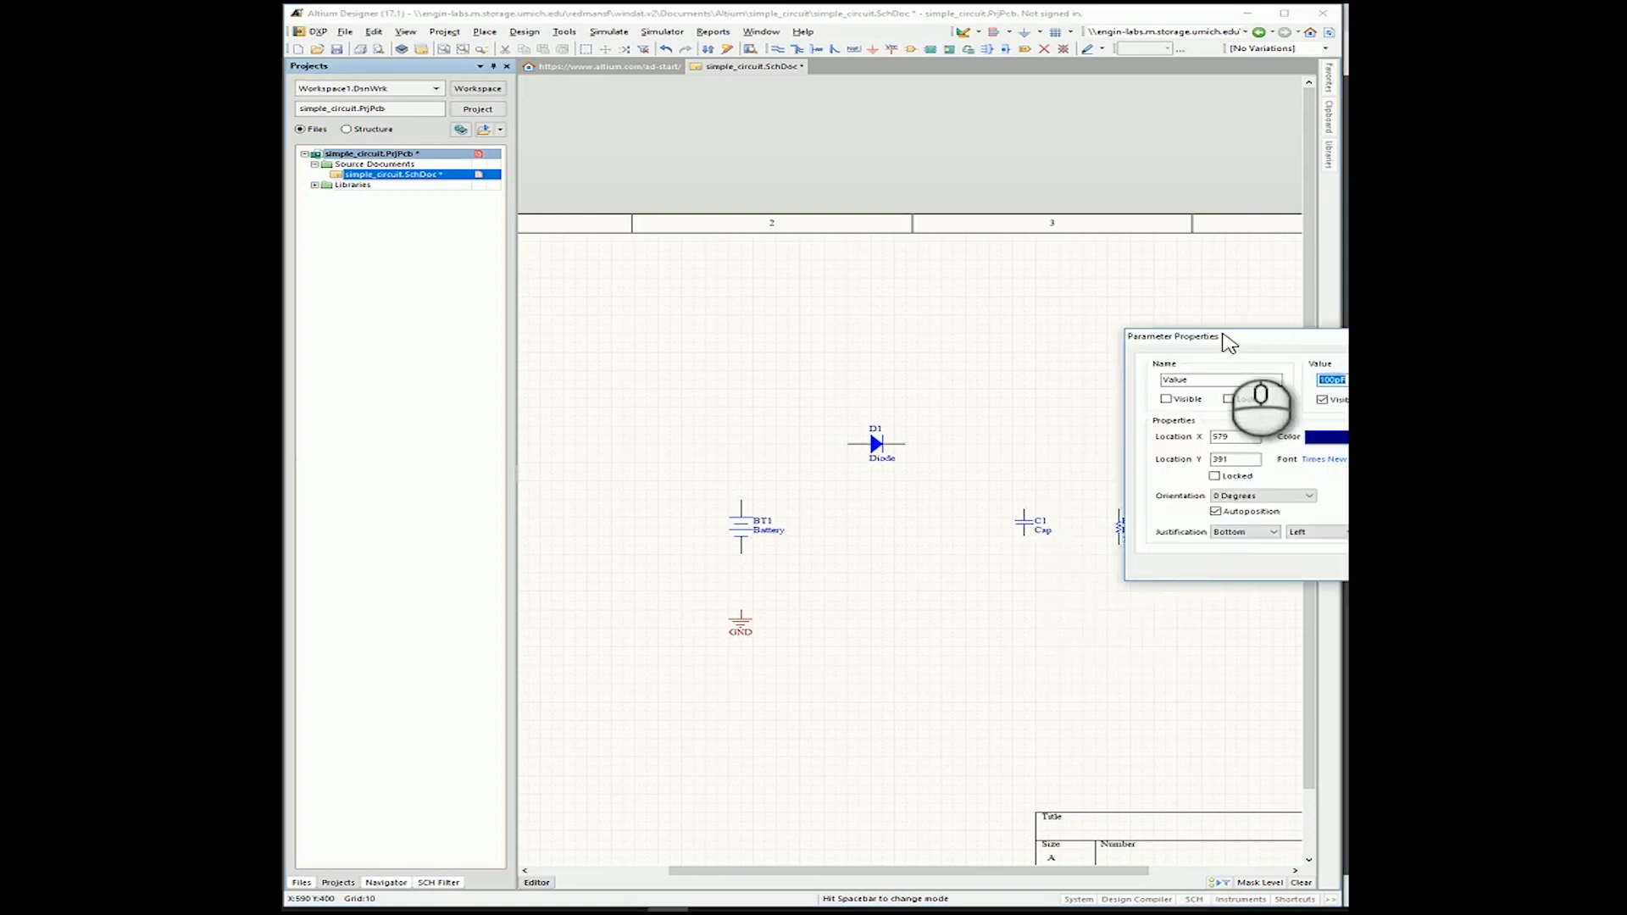
drag(1223, 341, 777, 339)
drag(890, 348, 861, 374)
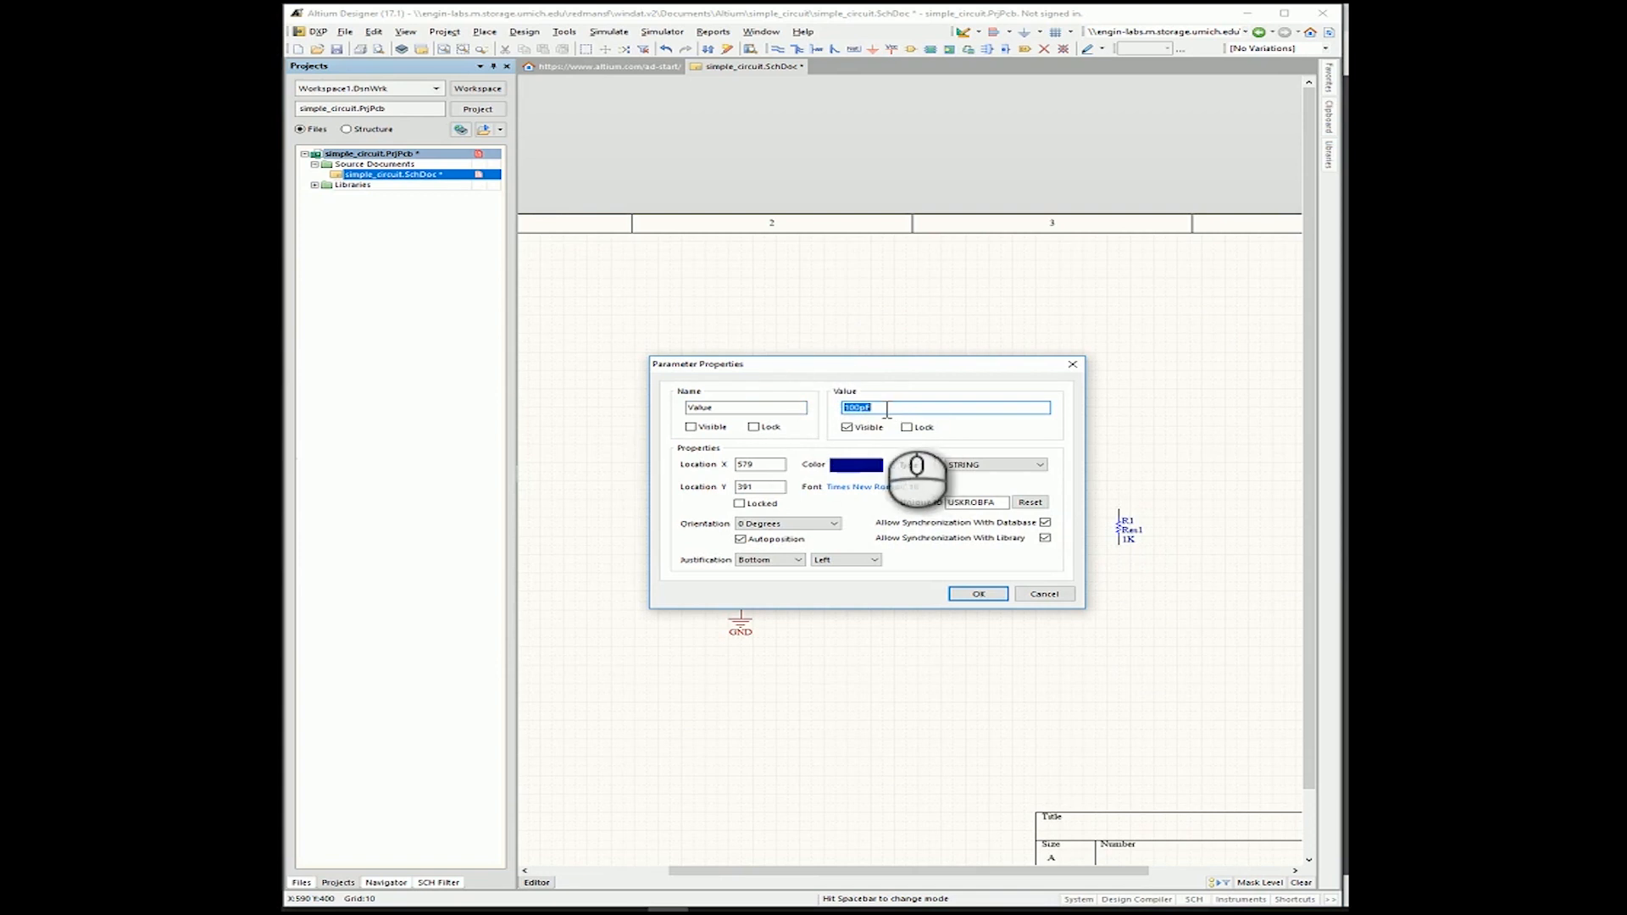
click(858, 407)
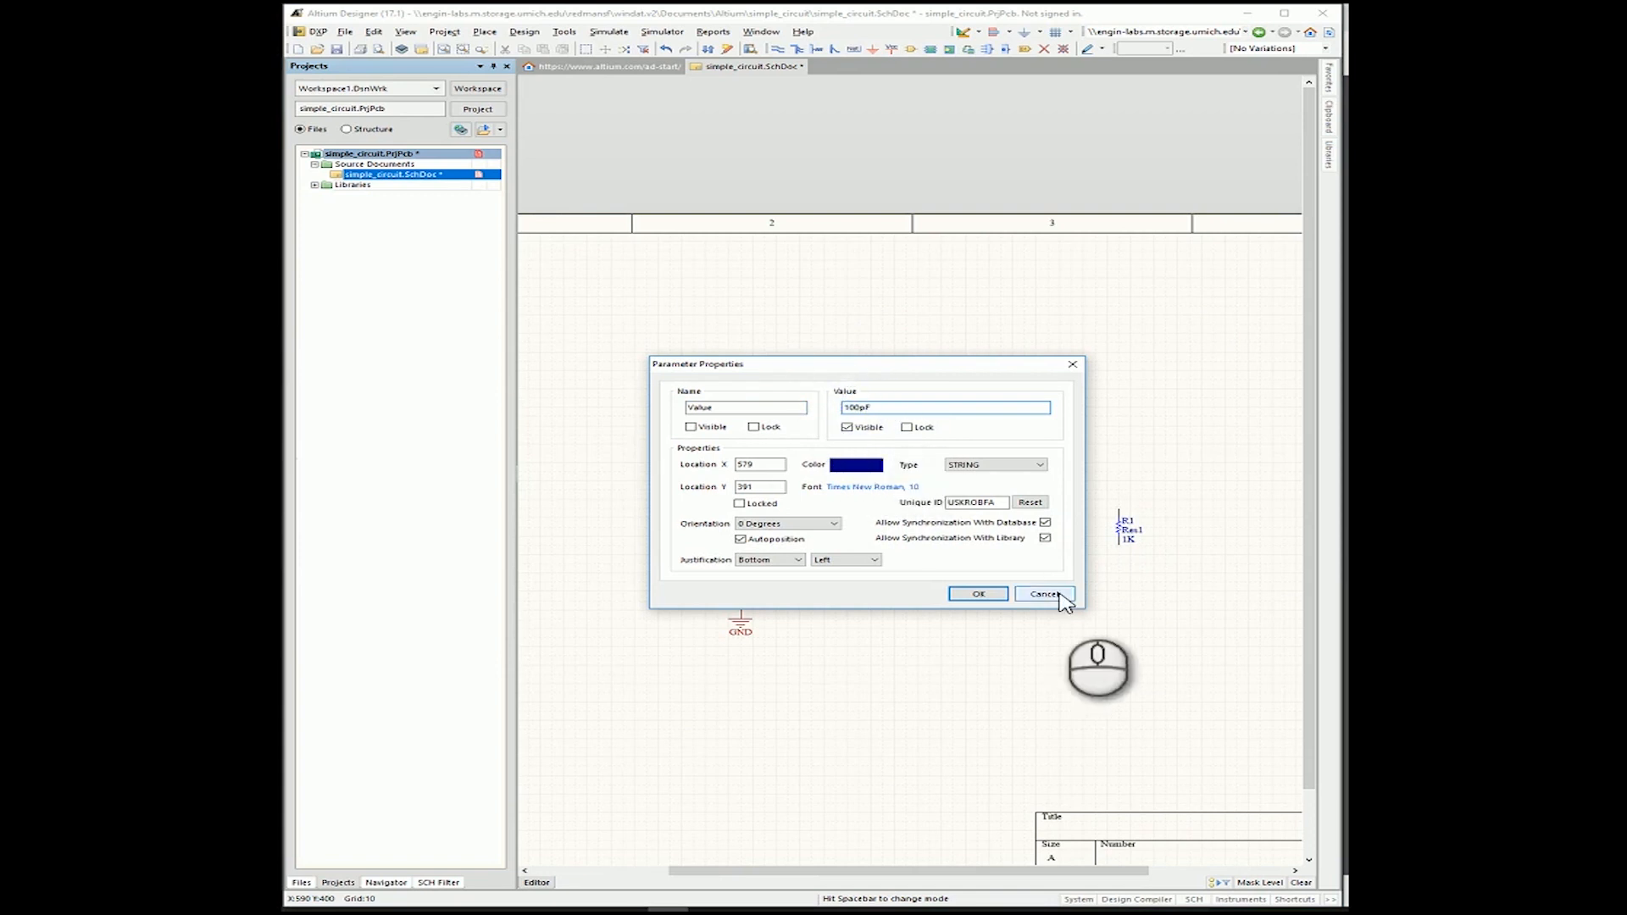
click(975, 594)
click(1075, 571)
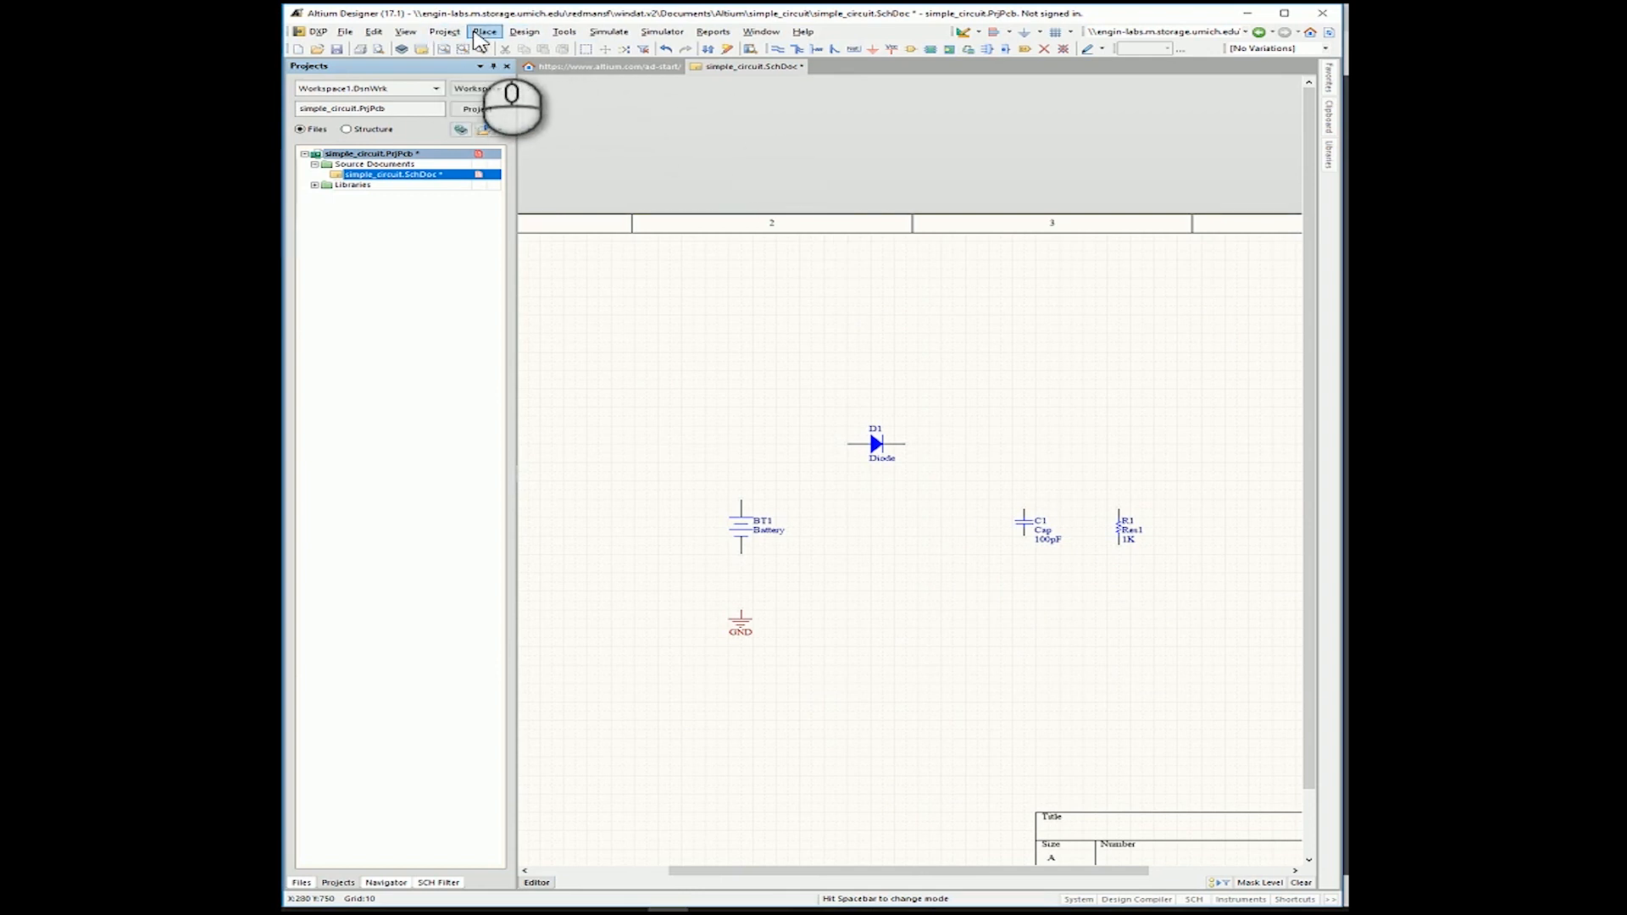
Wire the battery's lower terminal to the GND port and its upper terminal to the near end of diode D1.
click(478, 36)
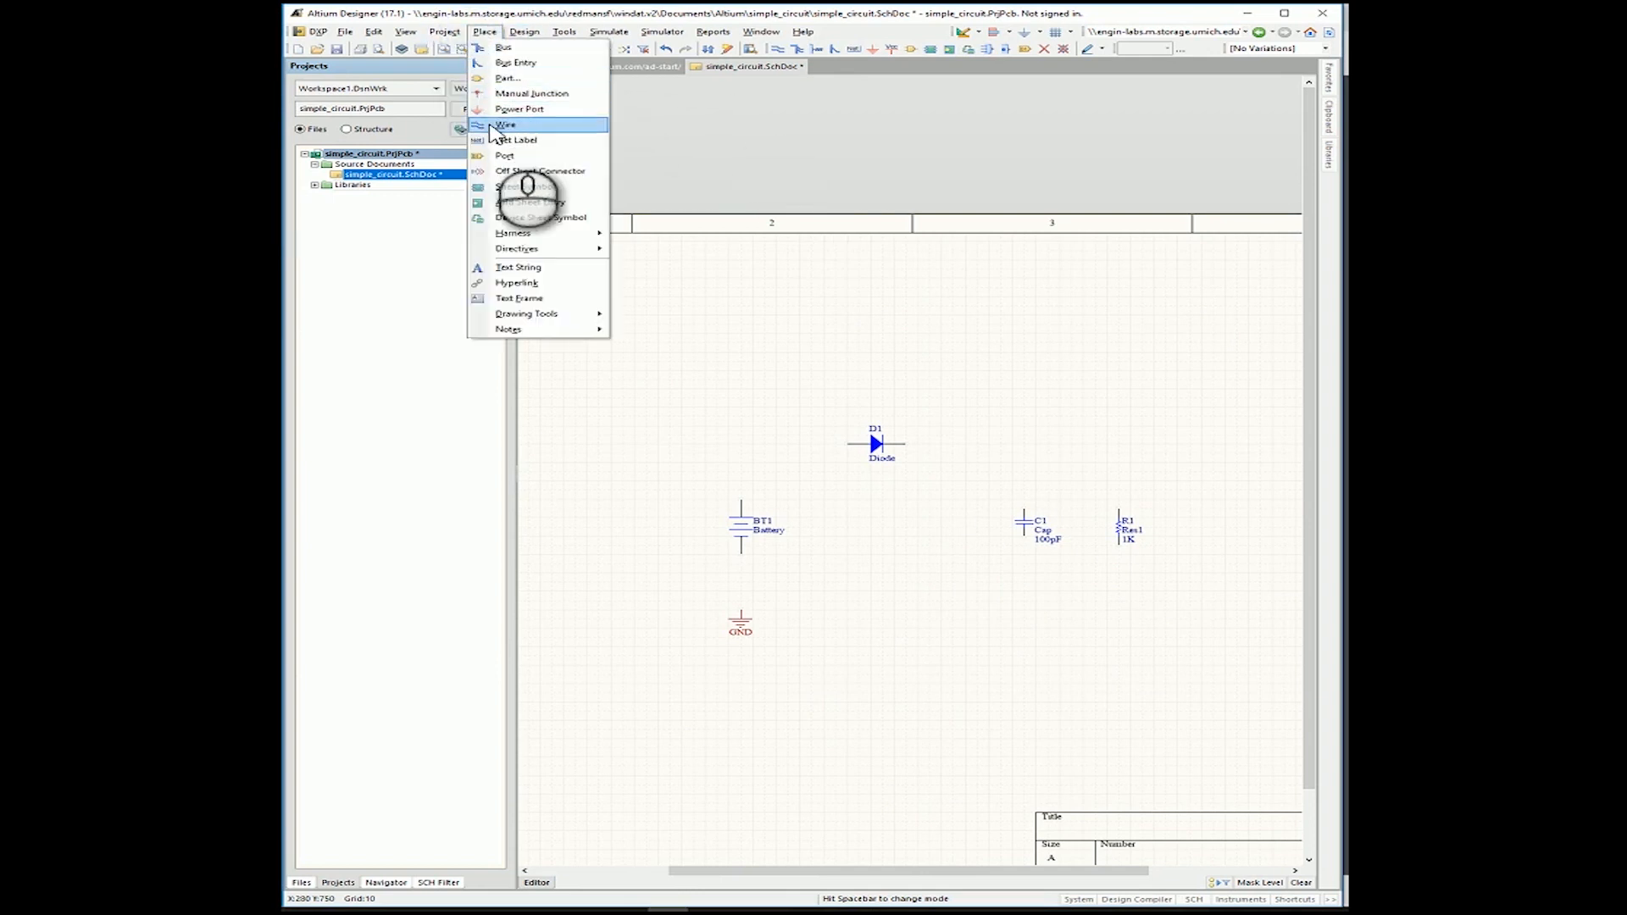
click(499, 129)
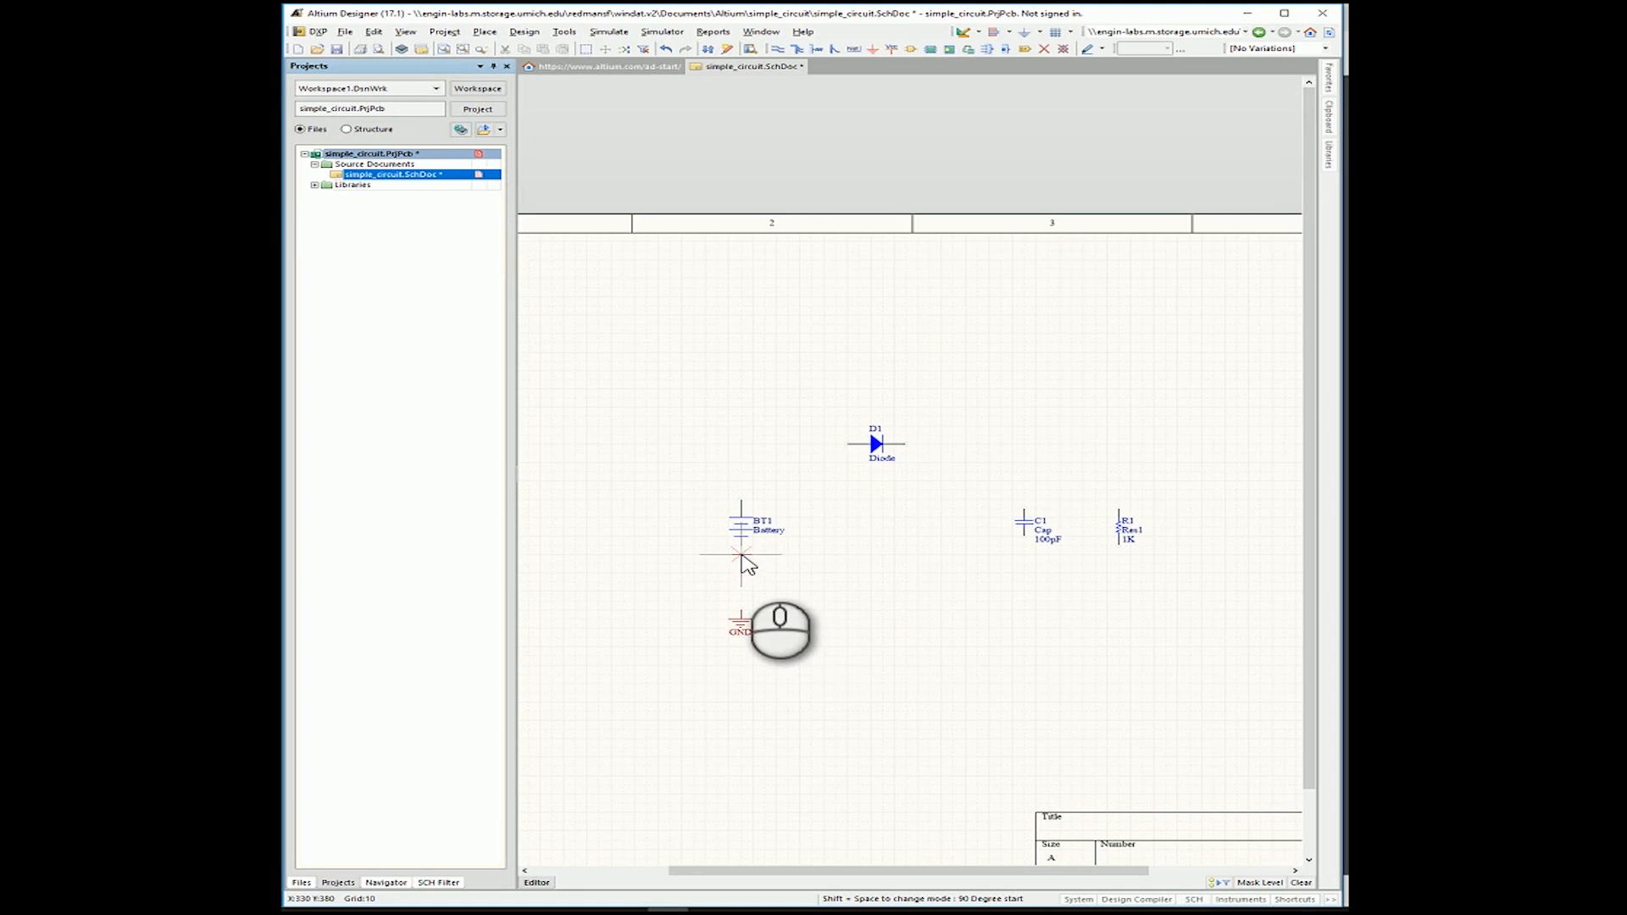
click(742, 557)
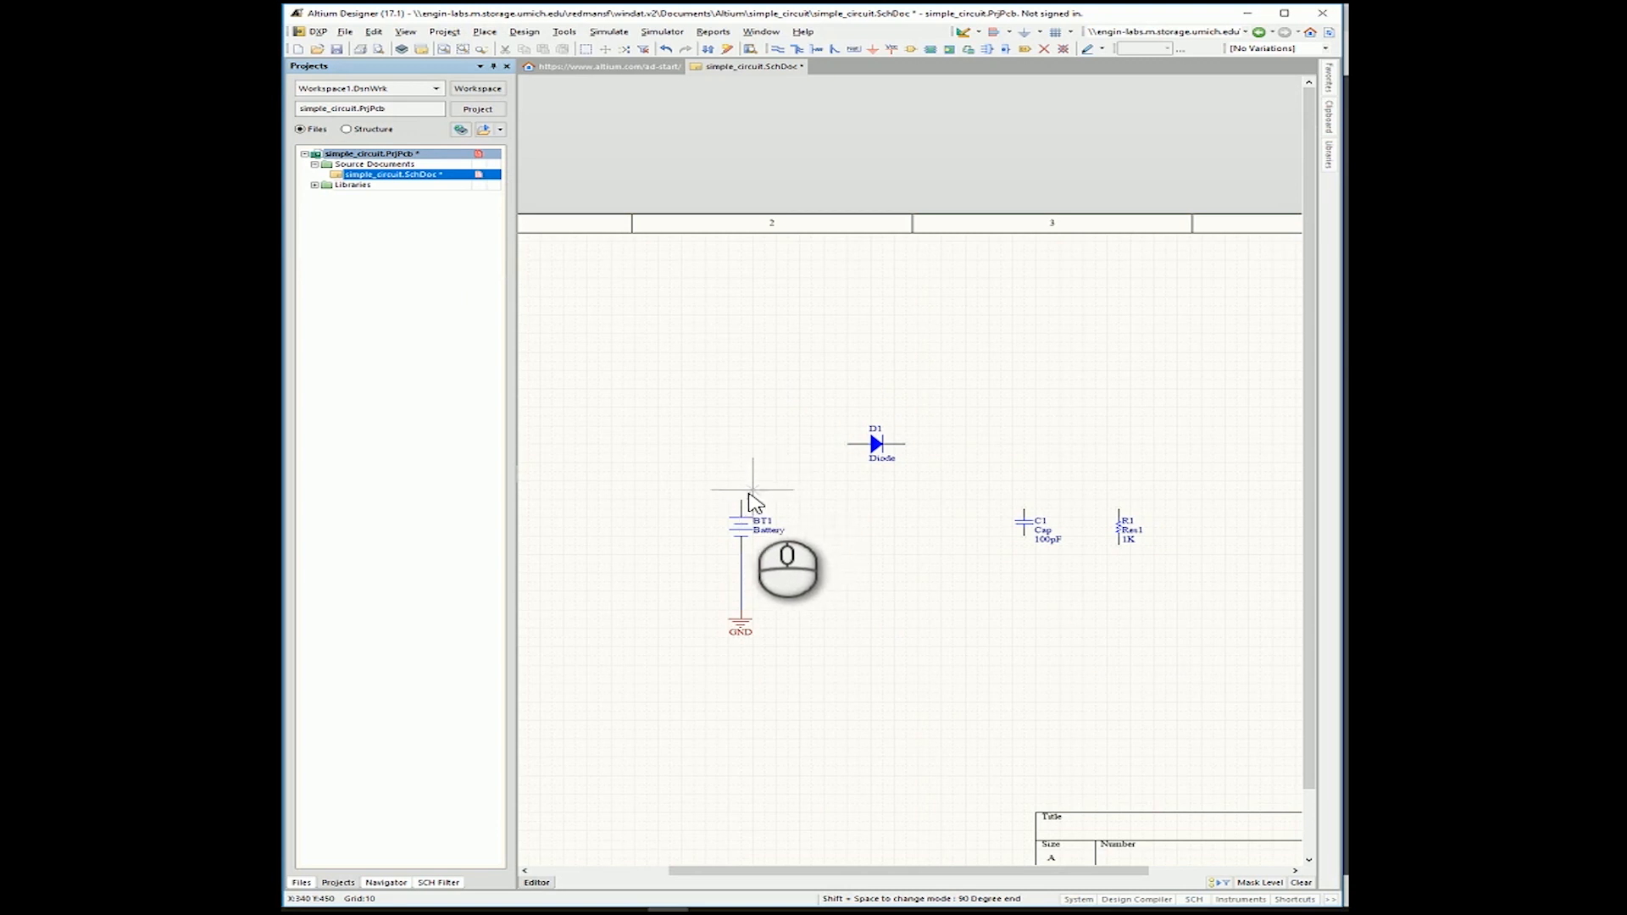
click(742, 499)
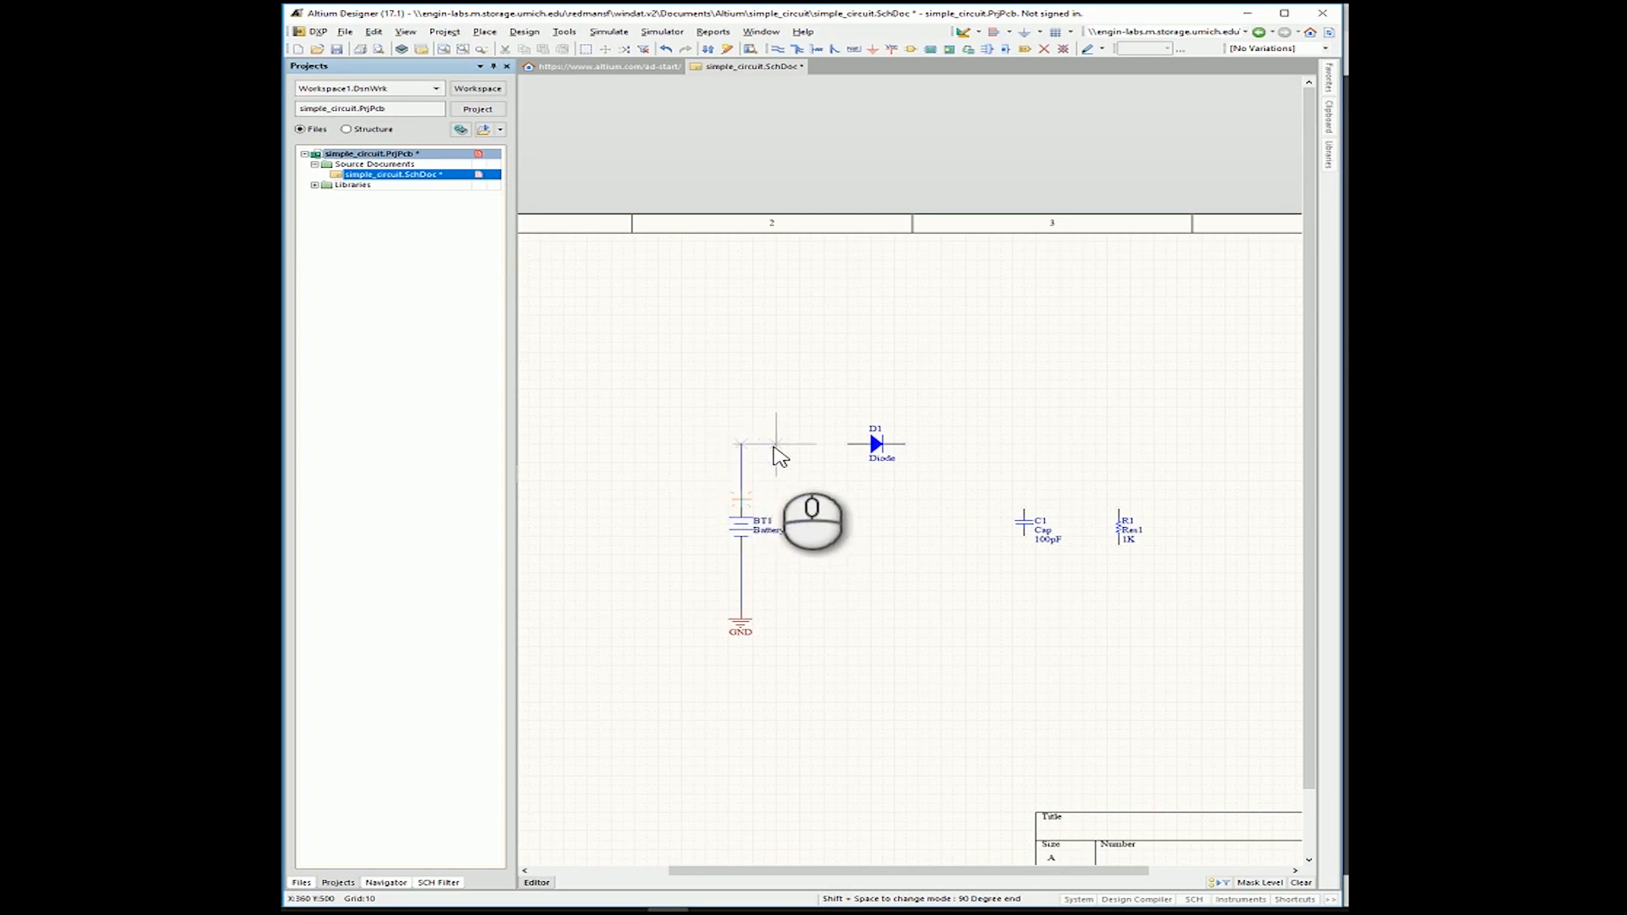
click(850, 447)
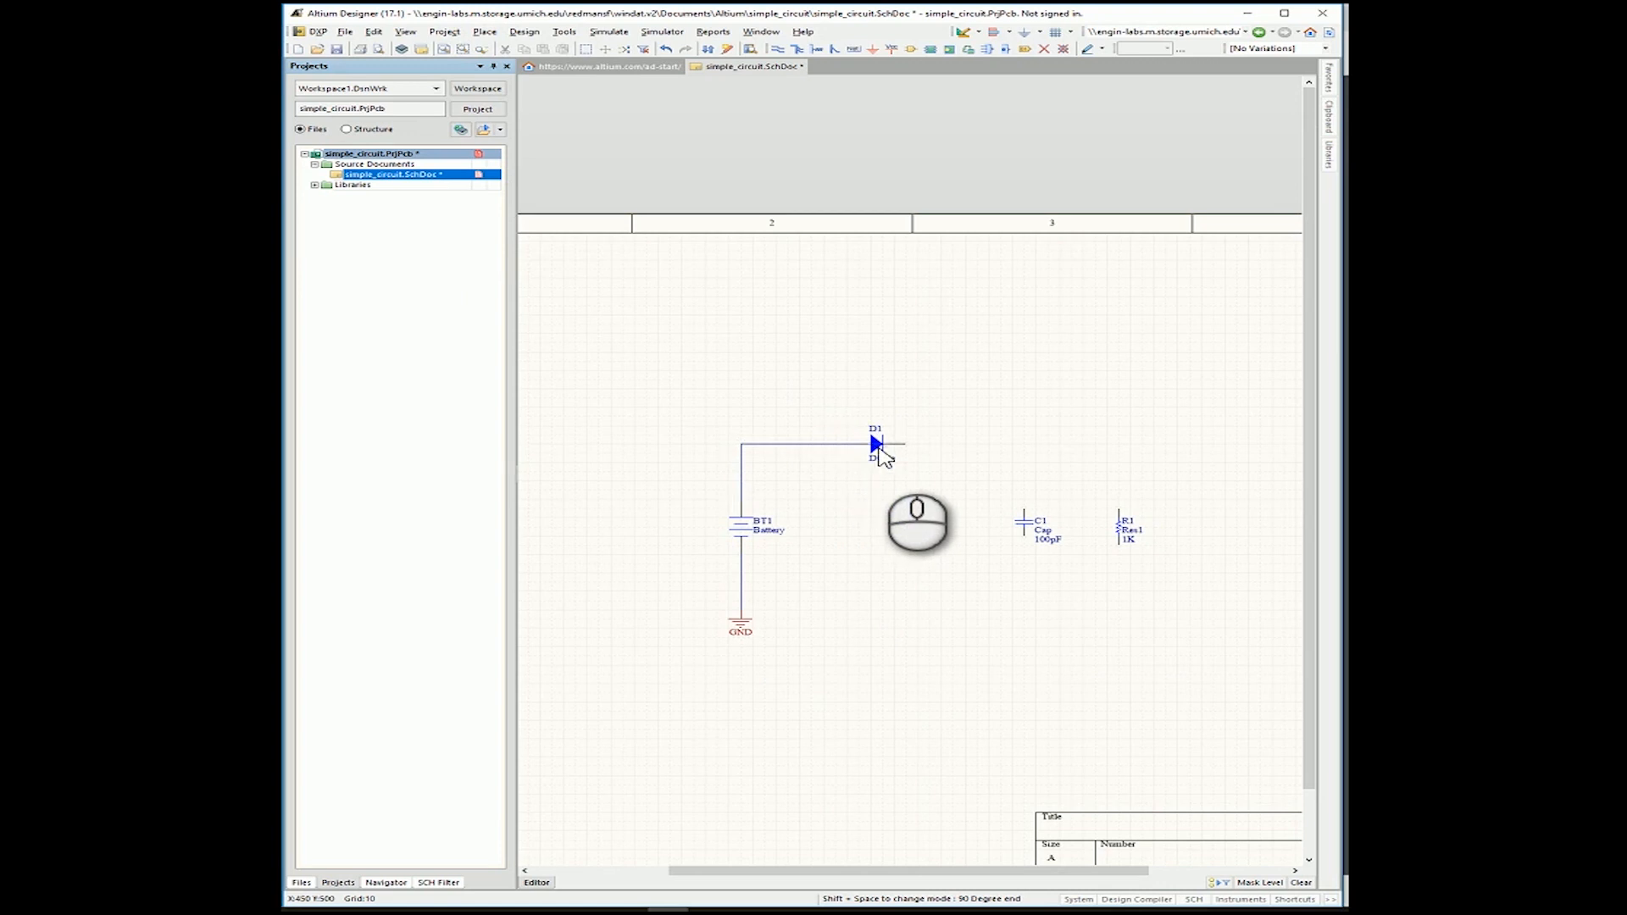
Wire diode D1 to the upper end of capacitor C1 and join the upper end of resistor R1 to that wire.
click(903, 449)
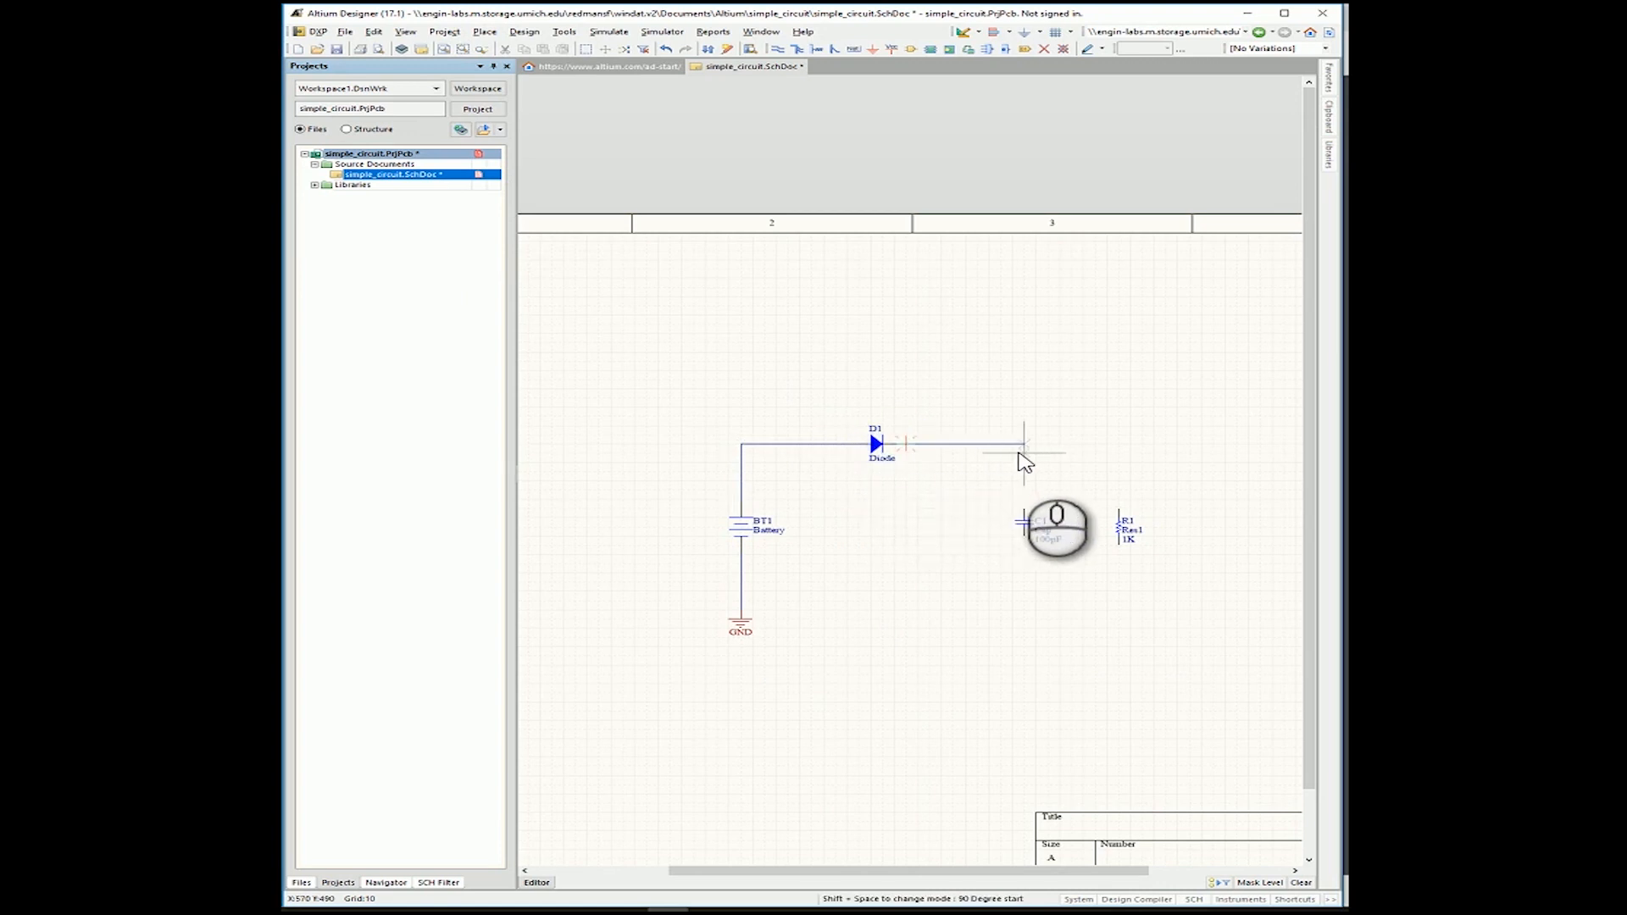
click(1024, 508)
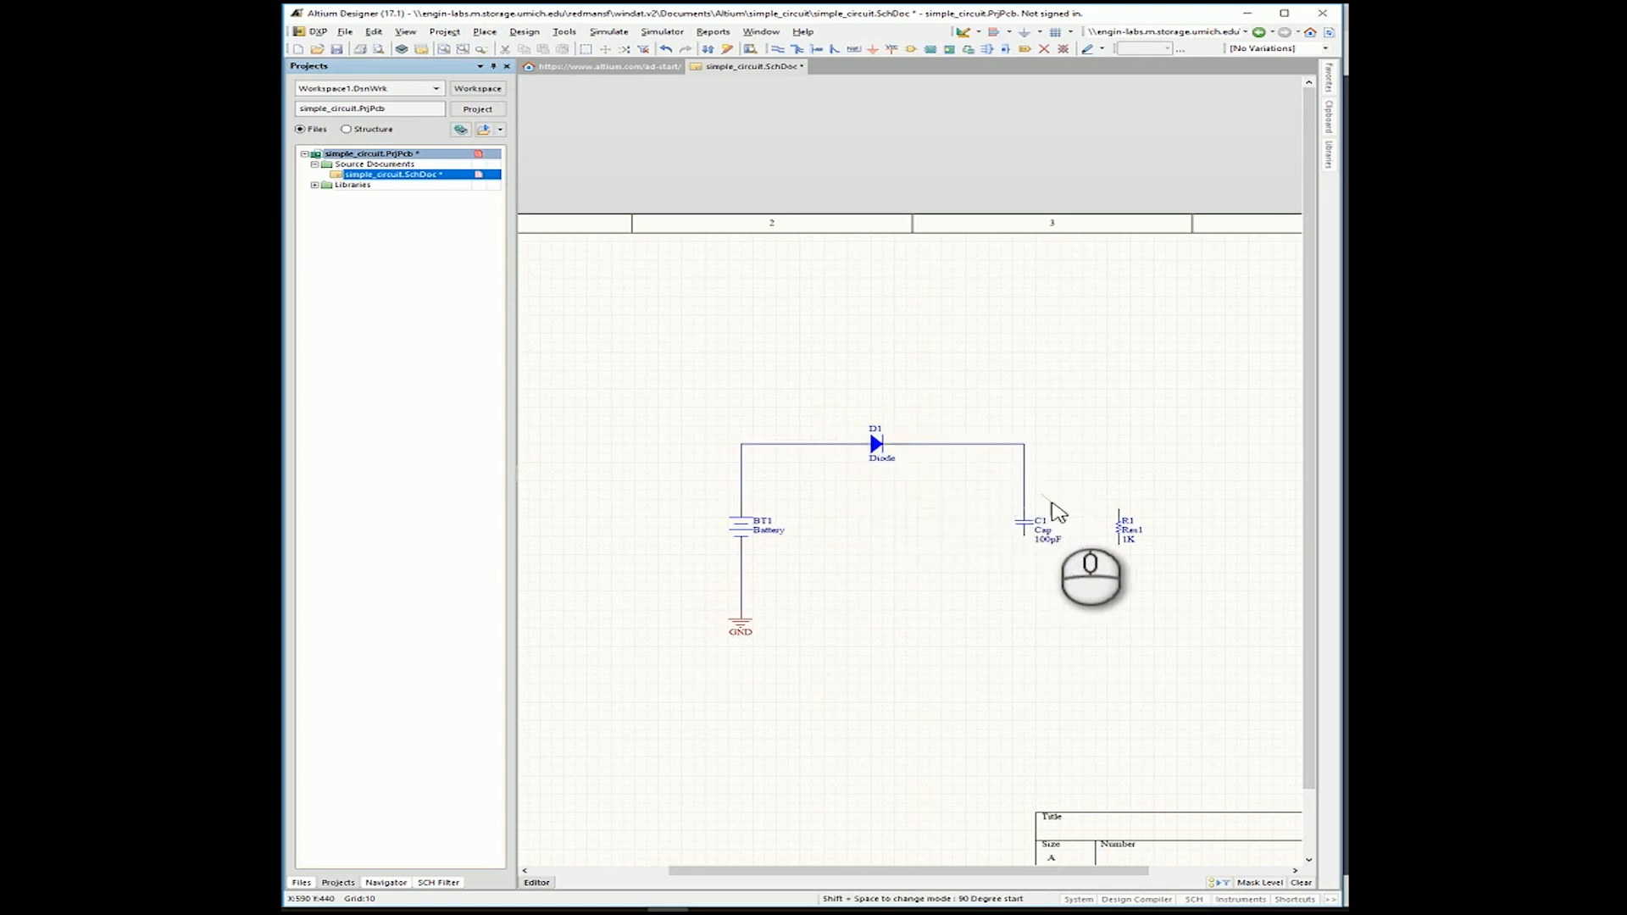
click(1119, 508)
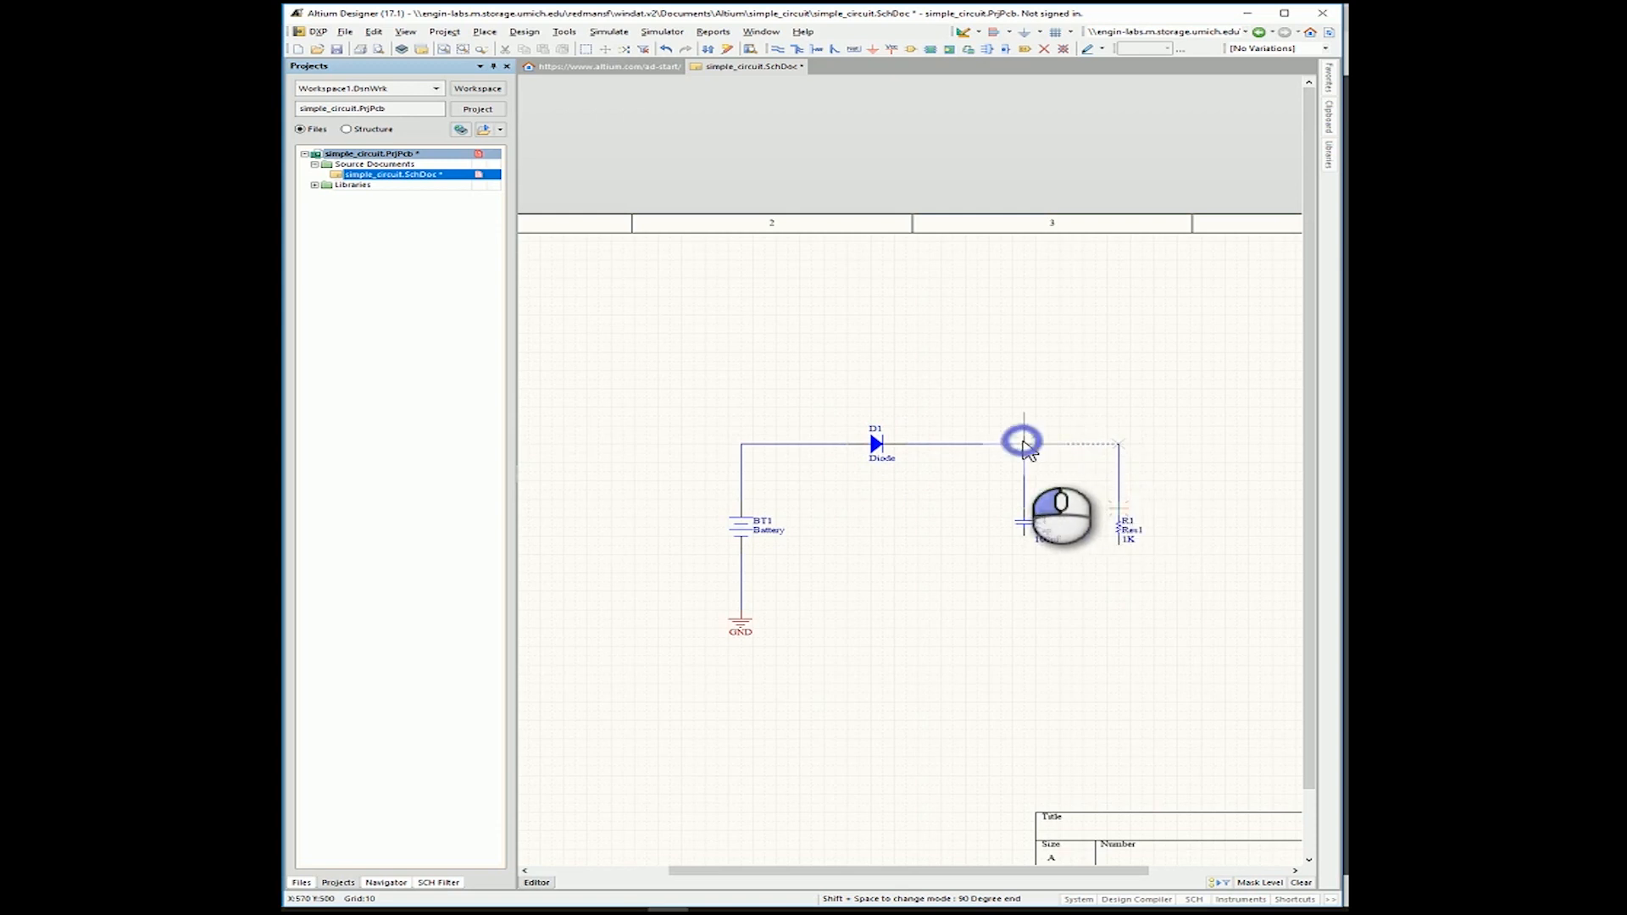
click(1024, 443)
Wire the lower ends of capacitor C1 and resistor R1 back to the wire between the battery and GND.
click(1025, 538)
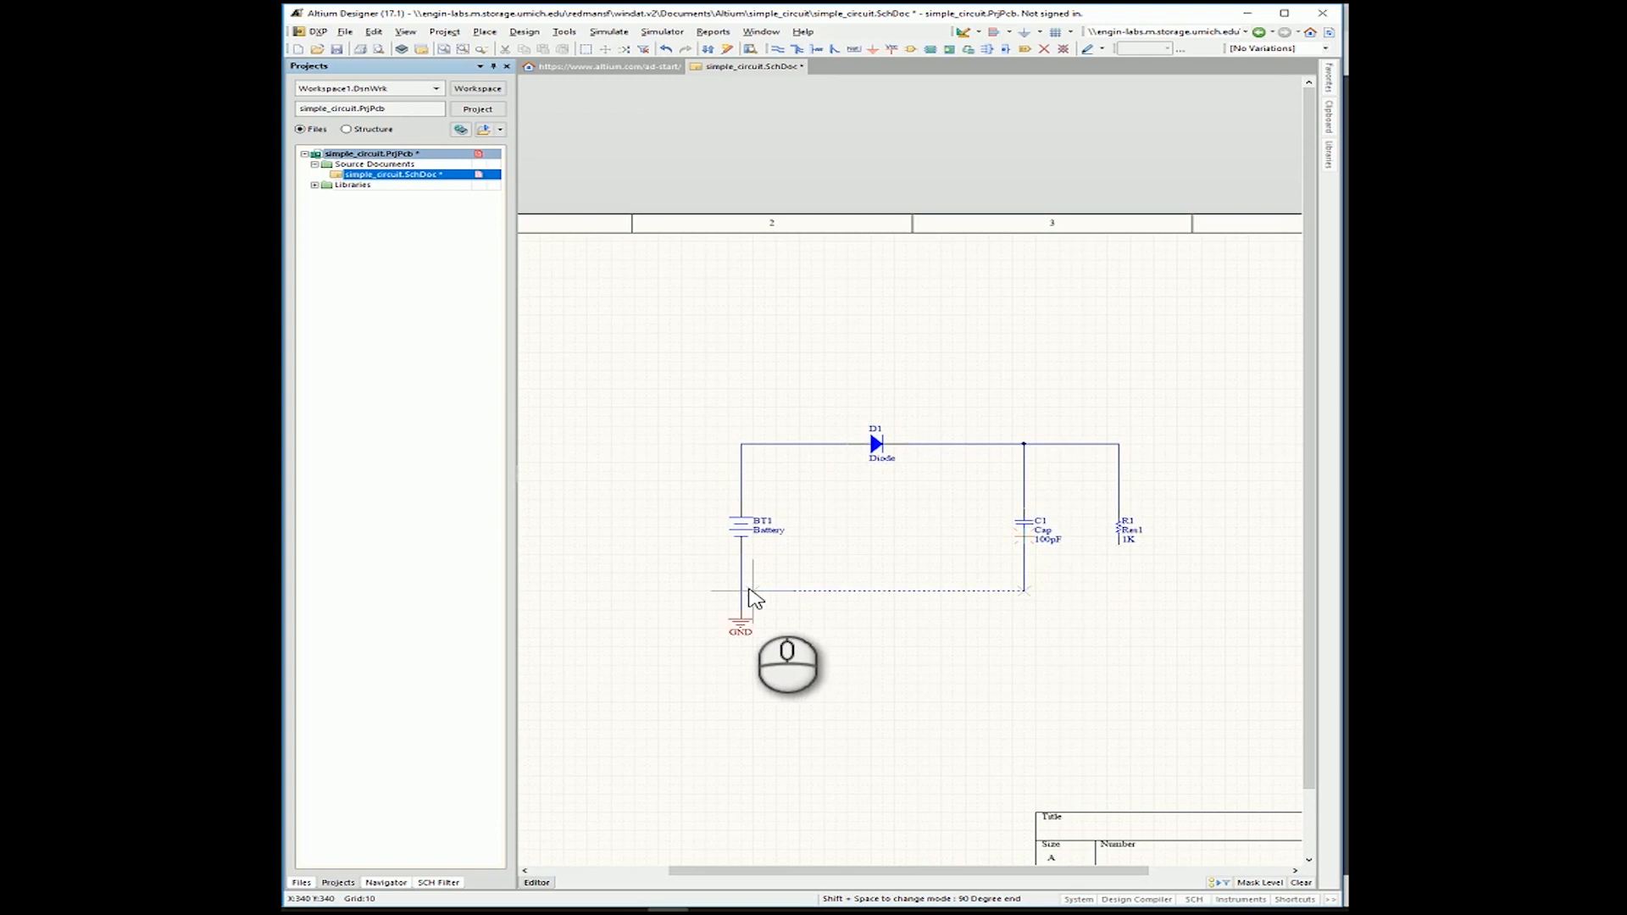
click(742, 591)
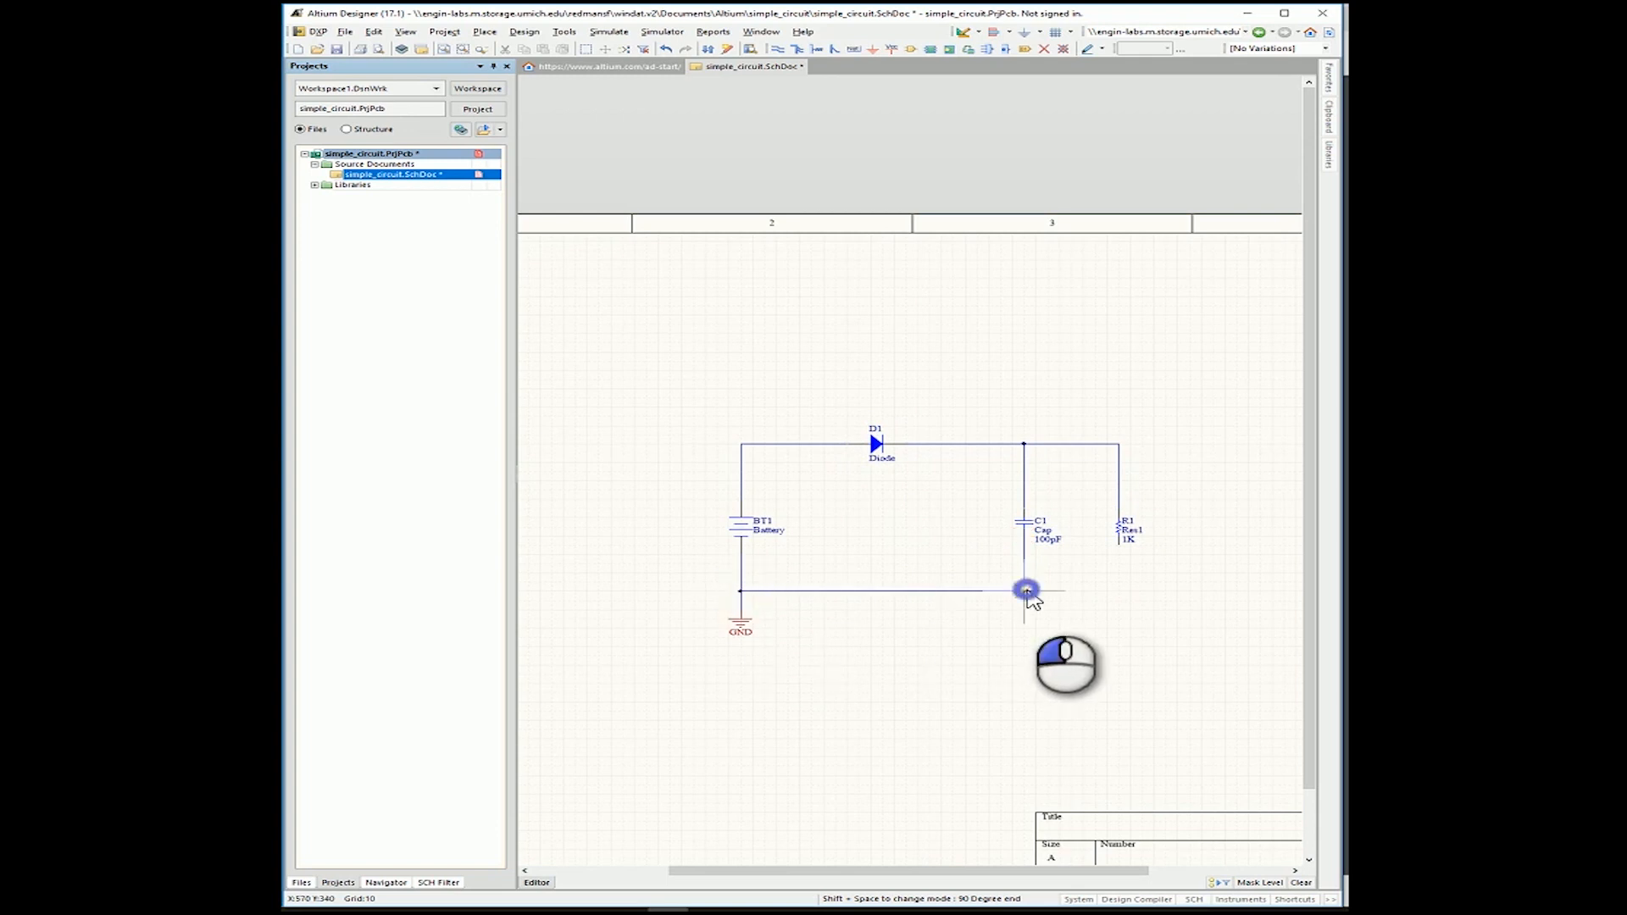
click(1025, 591)
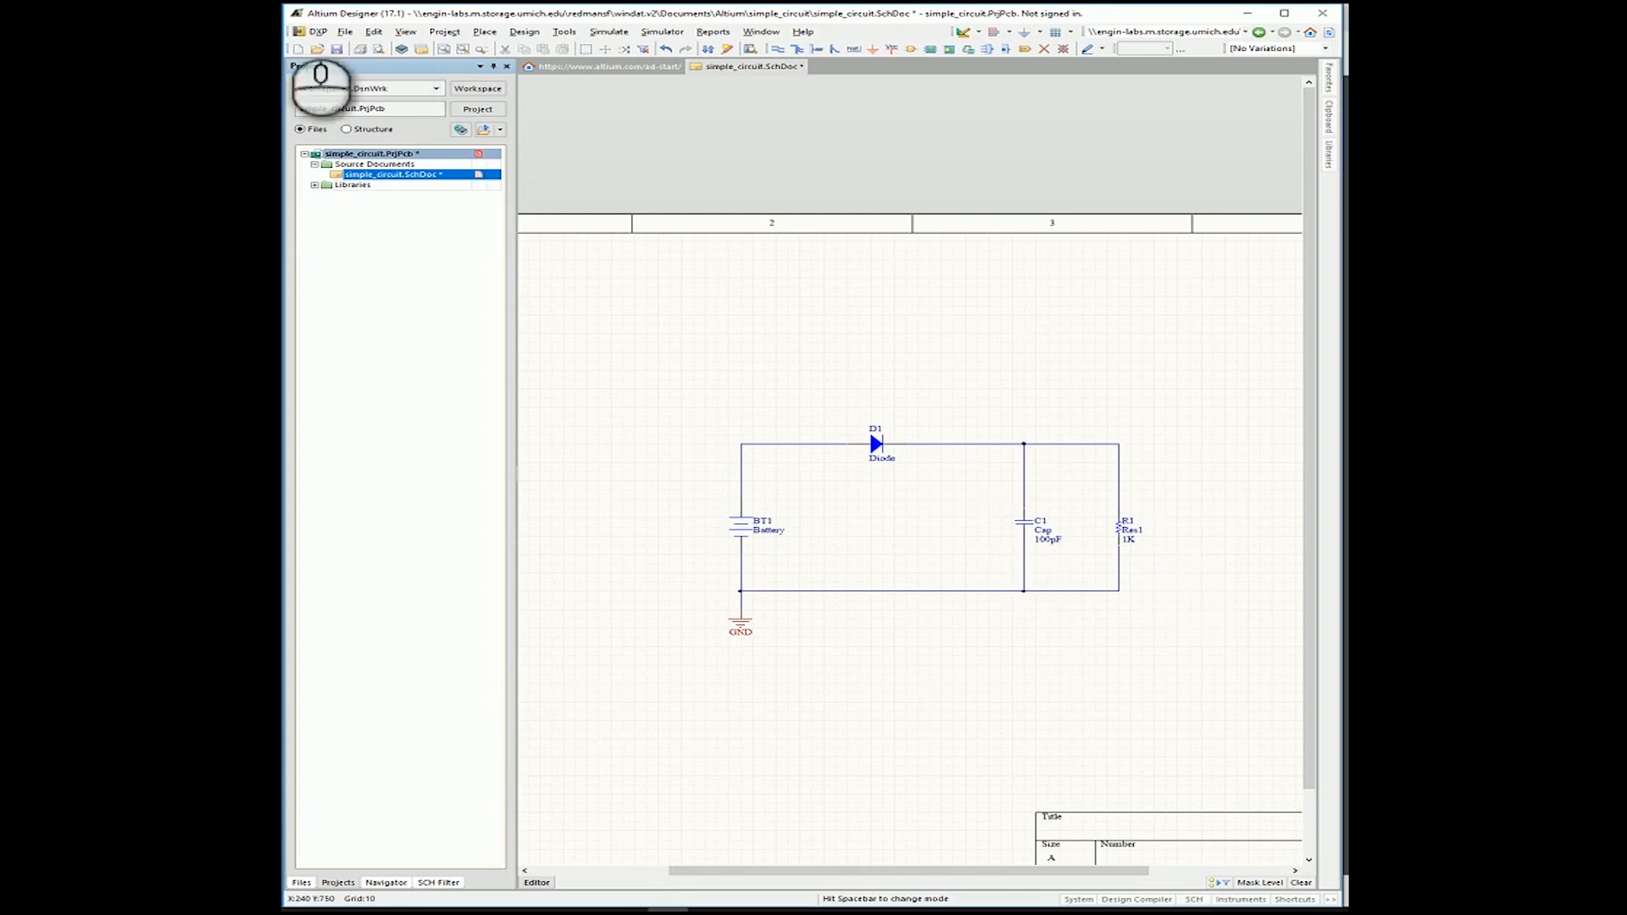
Save the schematic and compile the document simple_circuit.SchDoc.
click(339, 49)
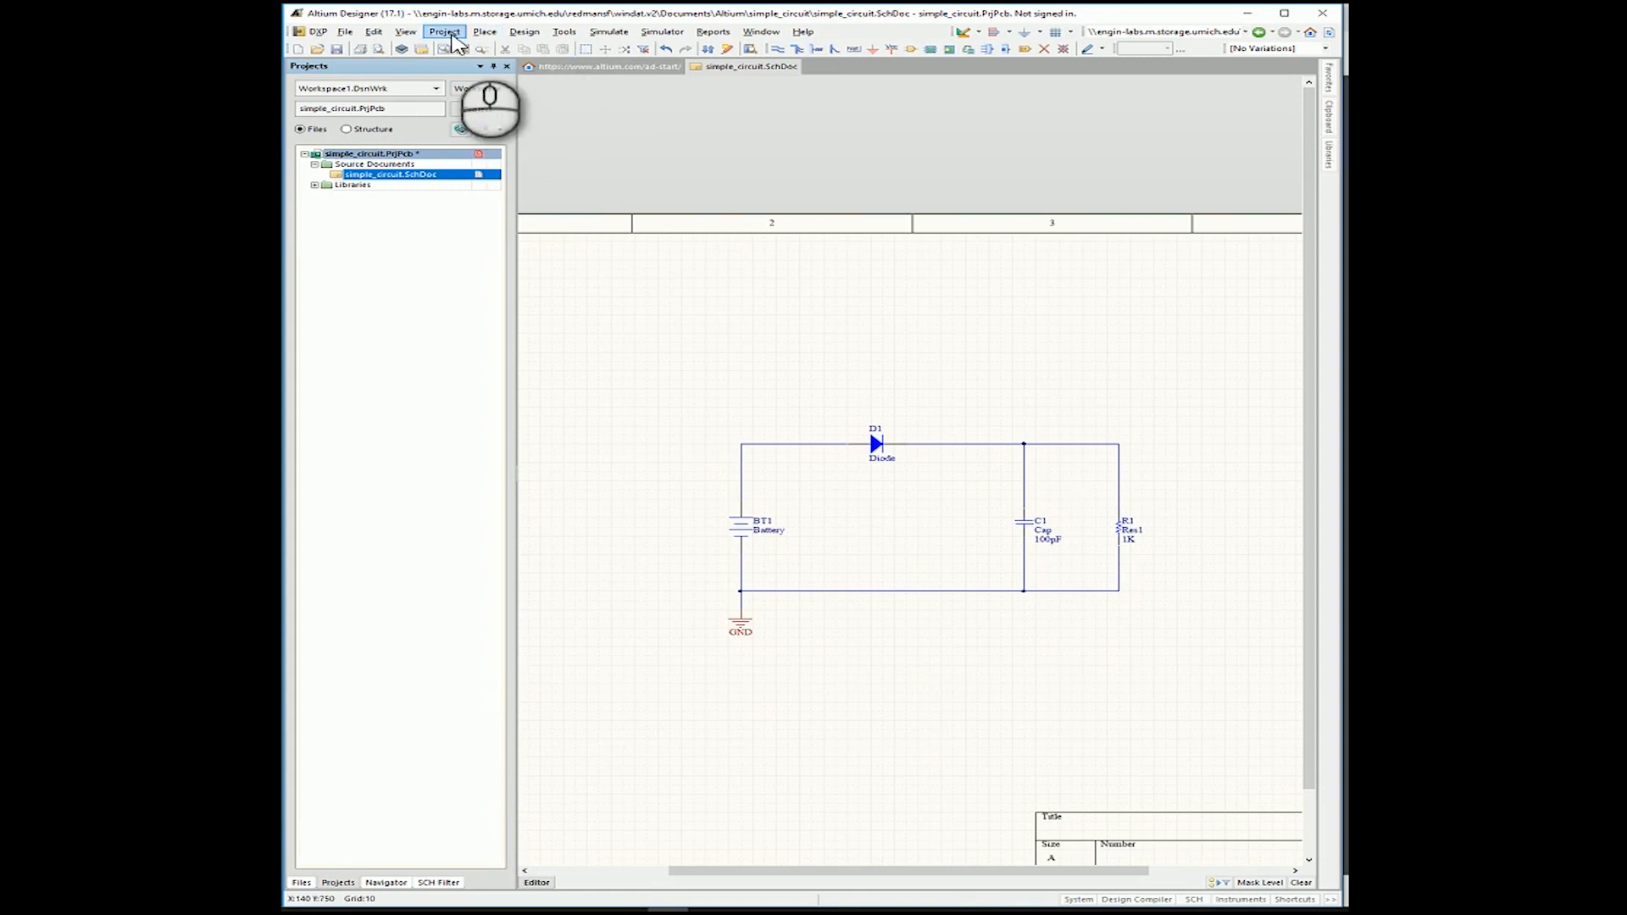
click(444, 32)
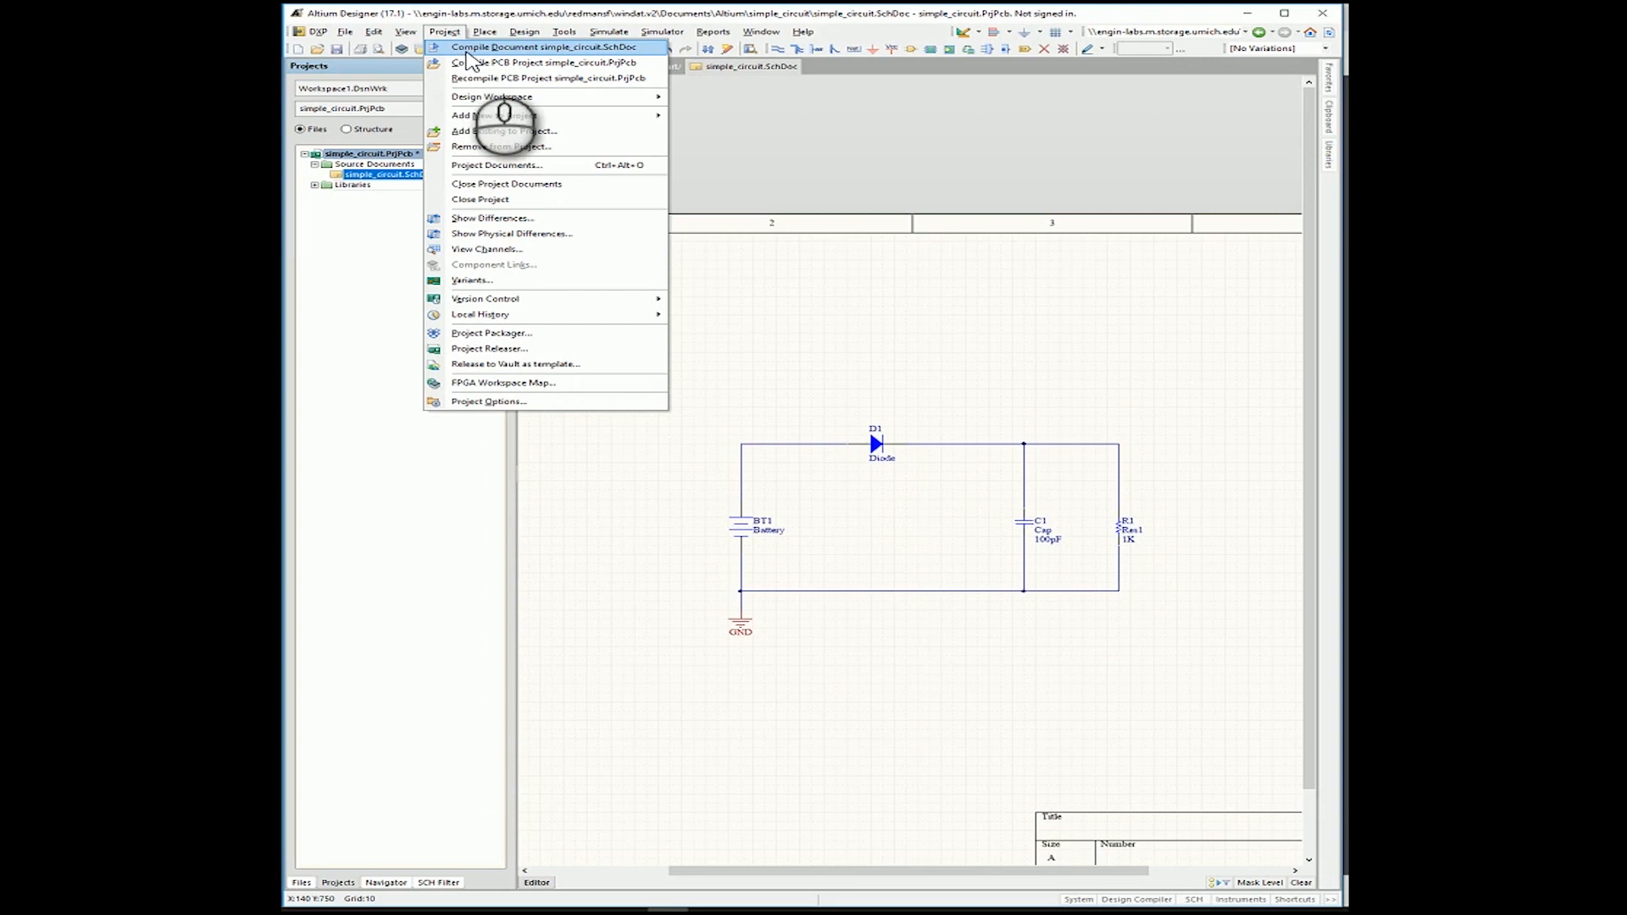
click(467, 51)
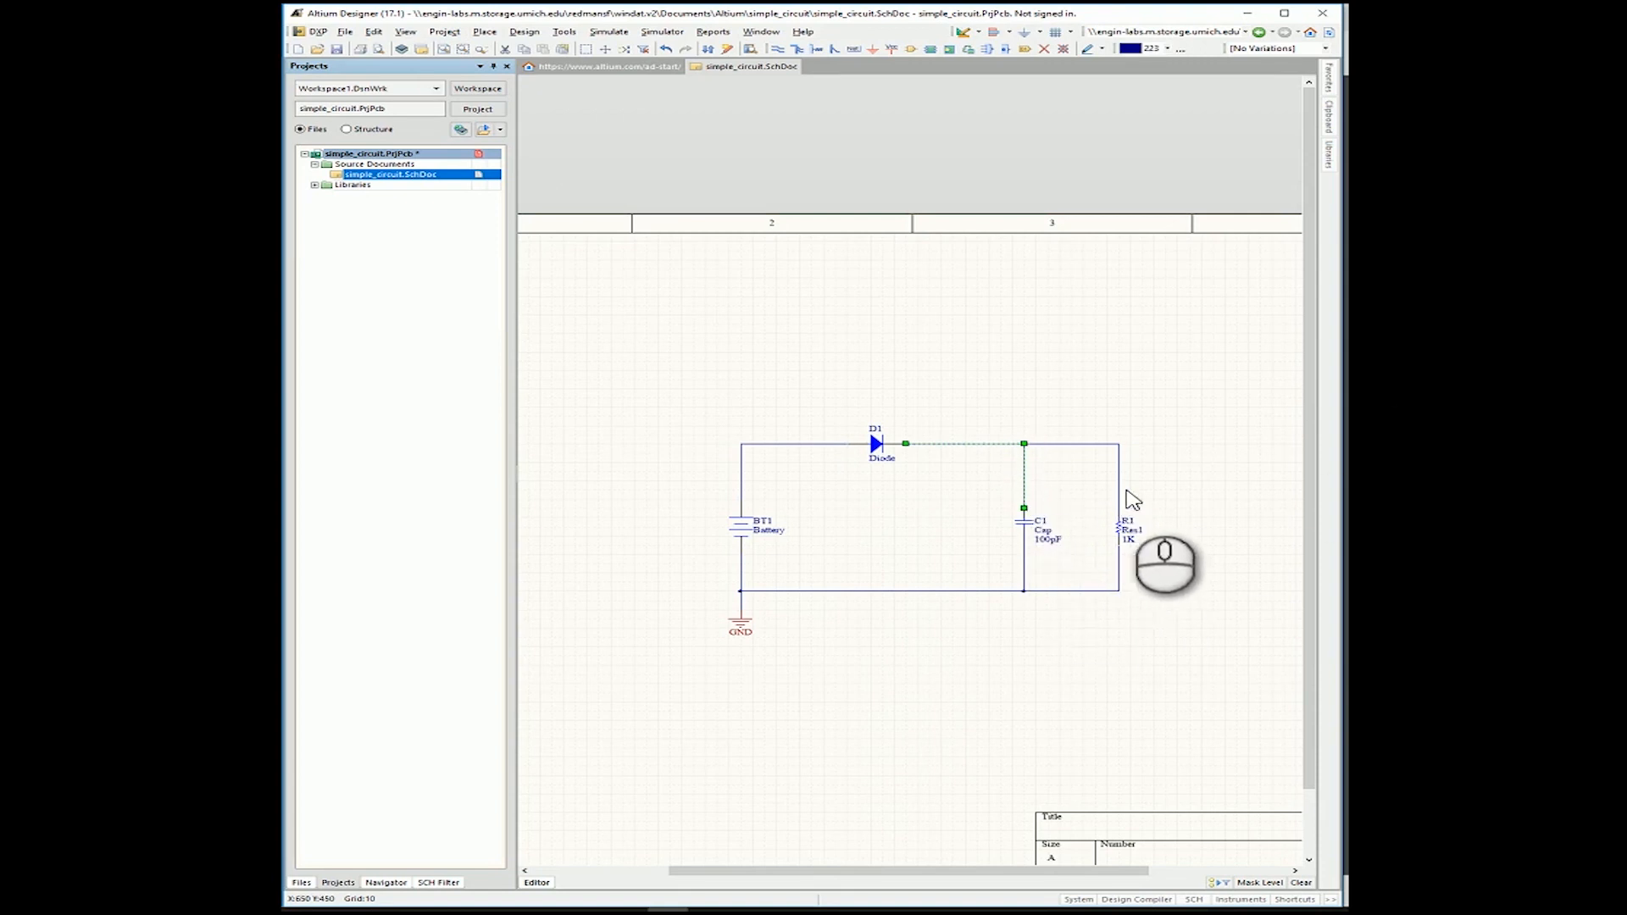
right_drag(1249, 338, 1504, 339)
right_drag(839, 319, 707, 302)
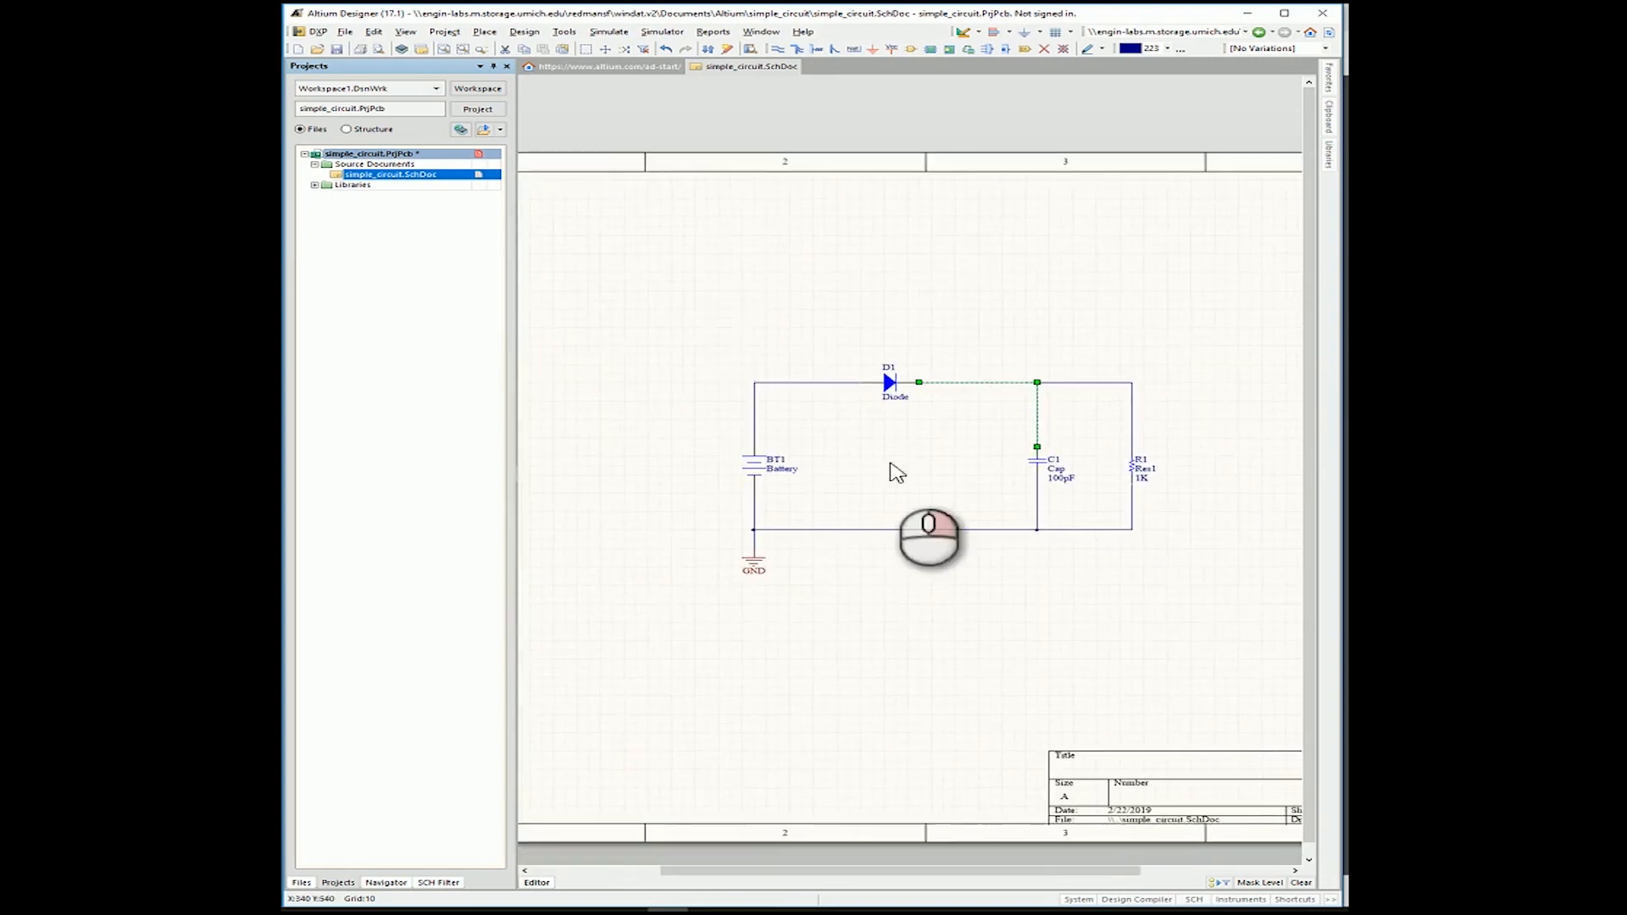
click(931, 591)
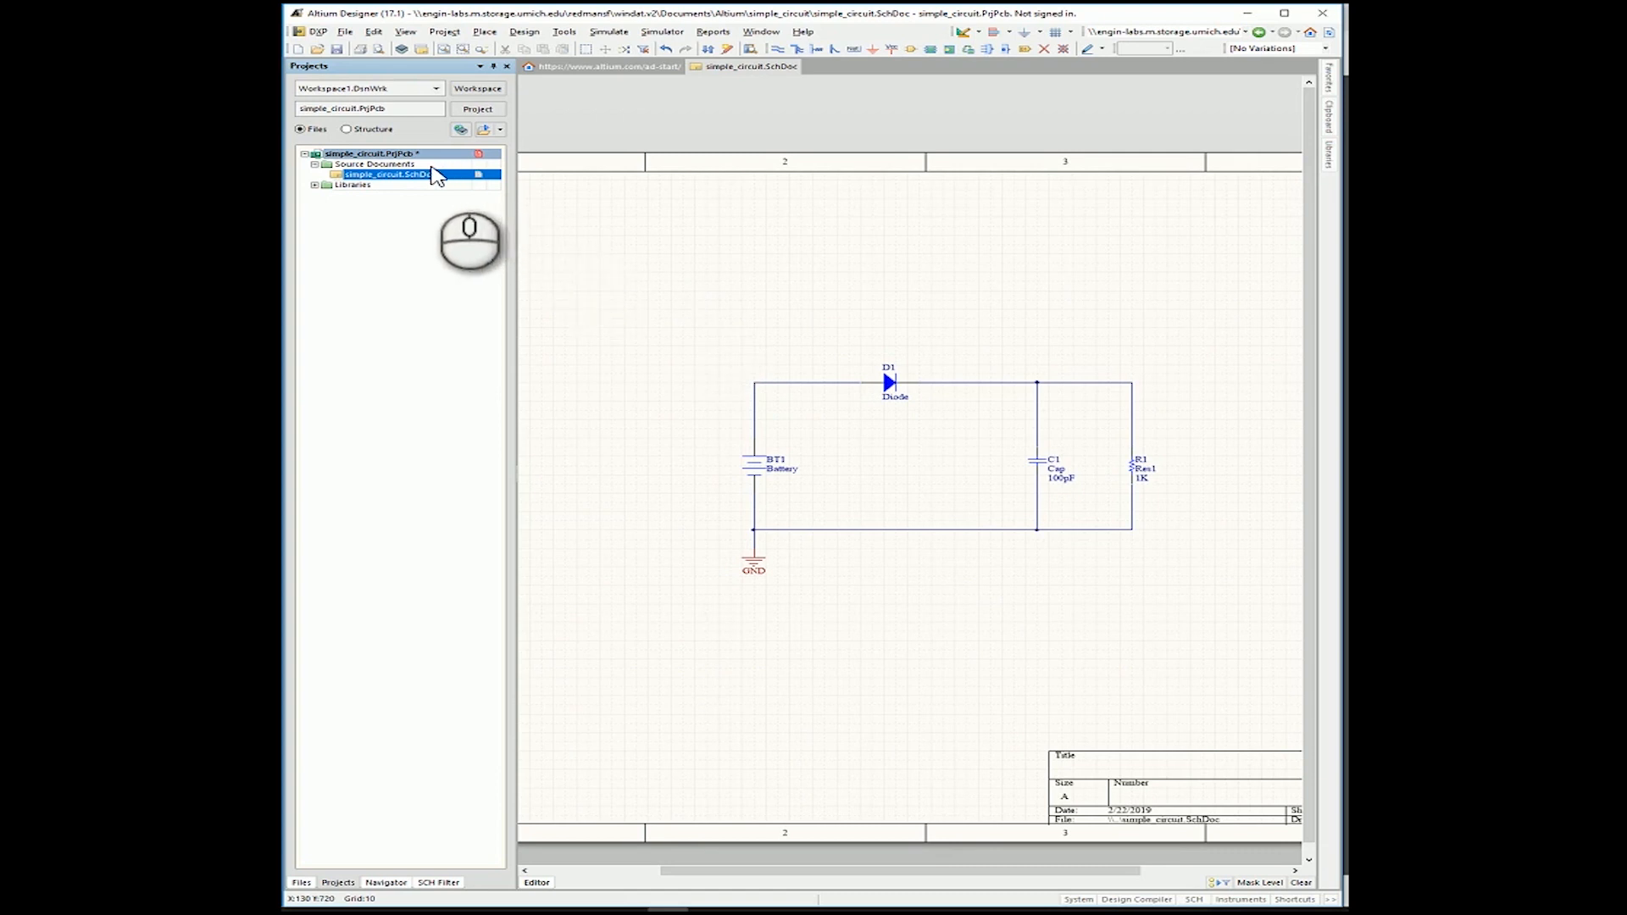
Add a new PCB document to the simple_circuit project and save it as simple_circuit.
right_click(381, 157)
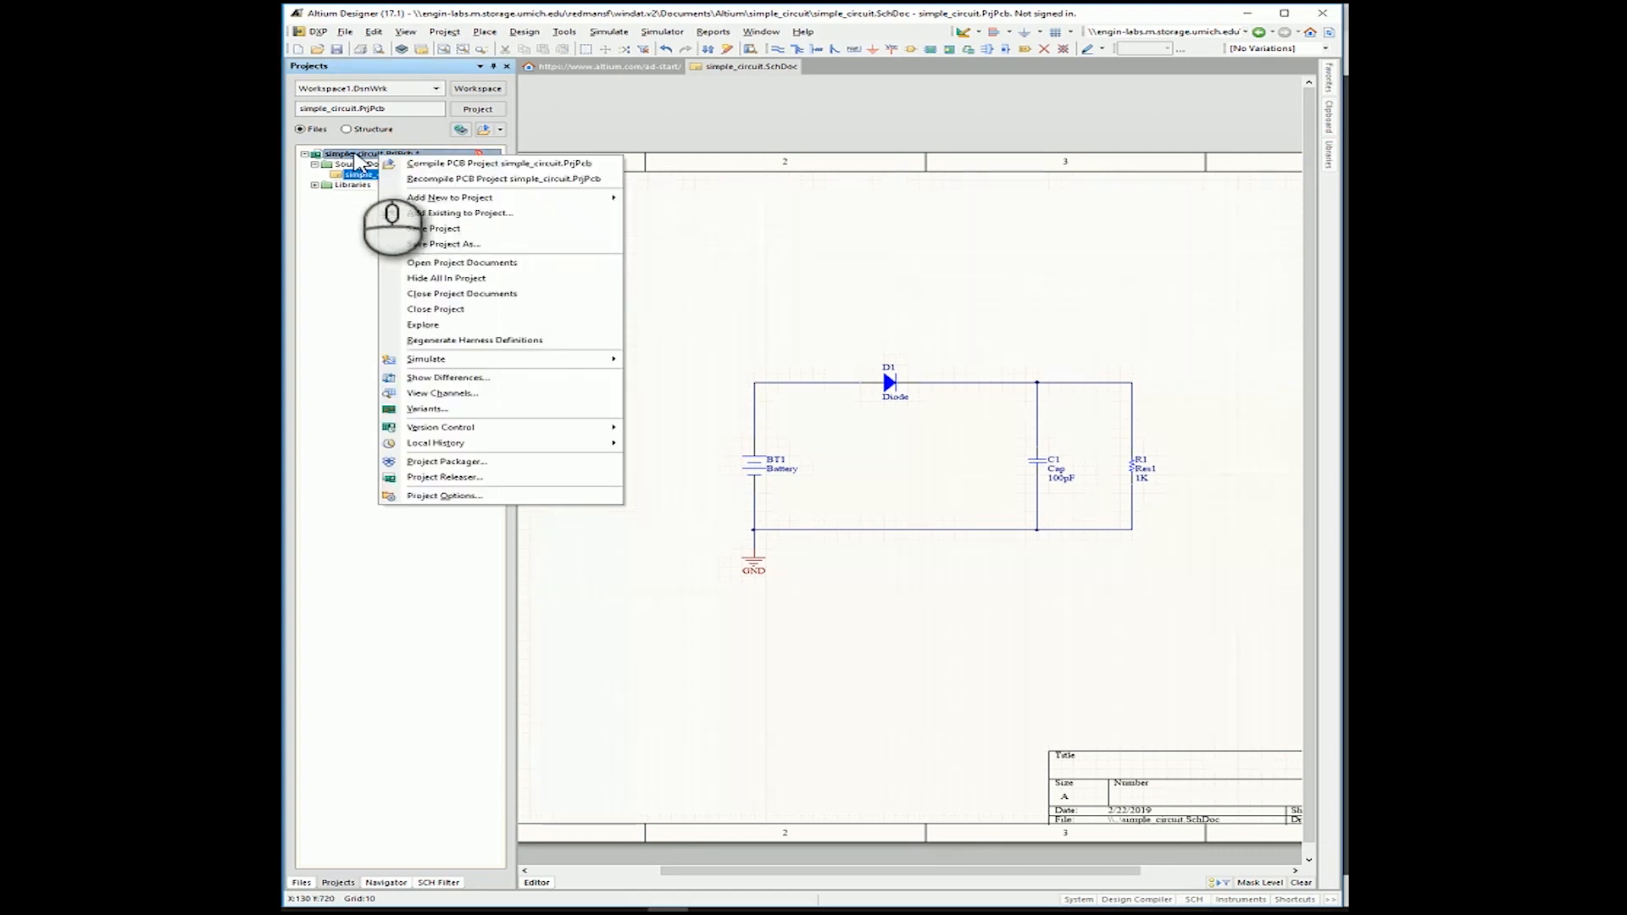
mouse_move(509, 197)
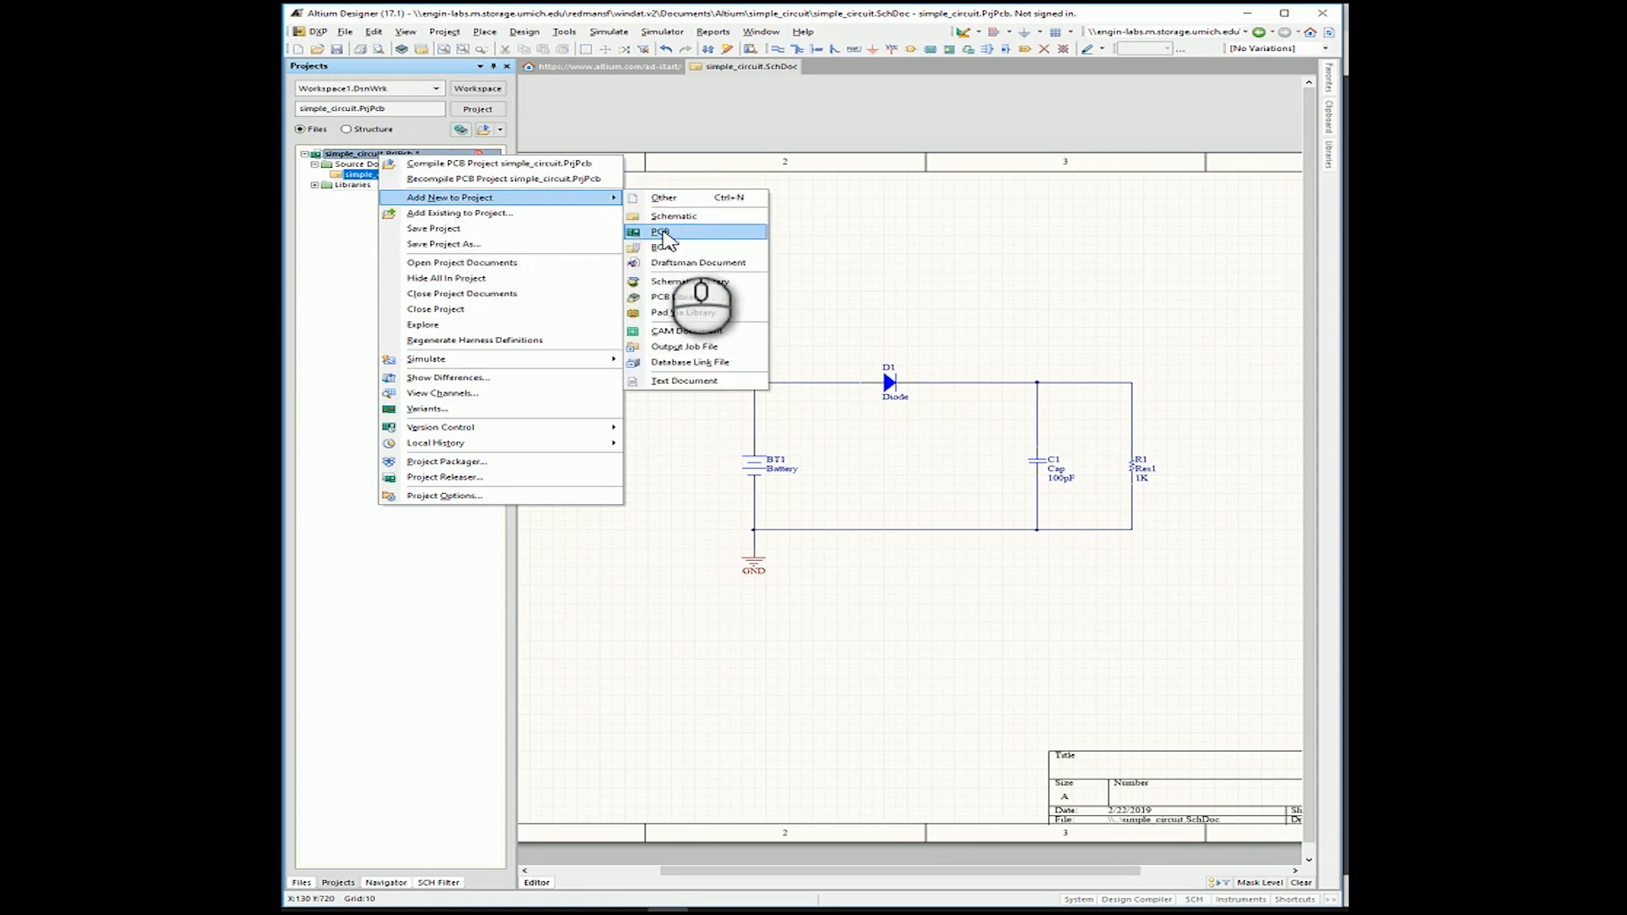
click(663, 232)
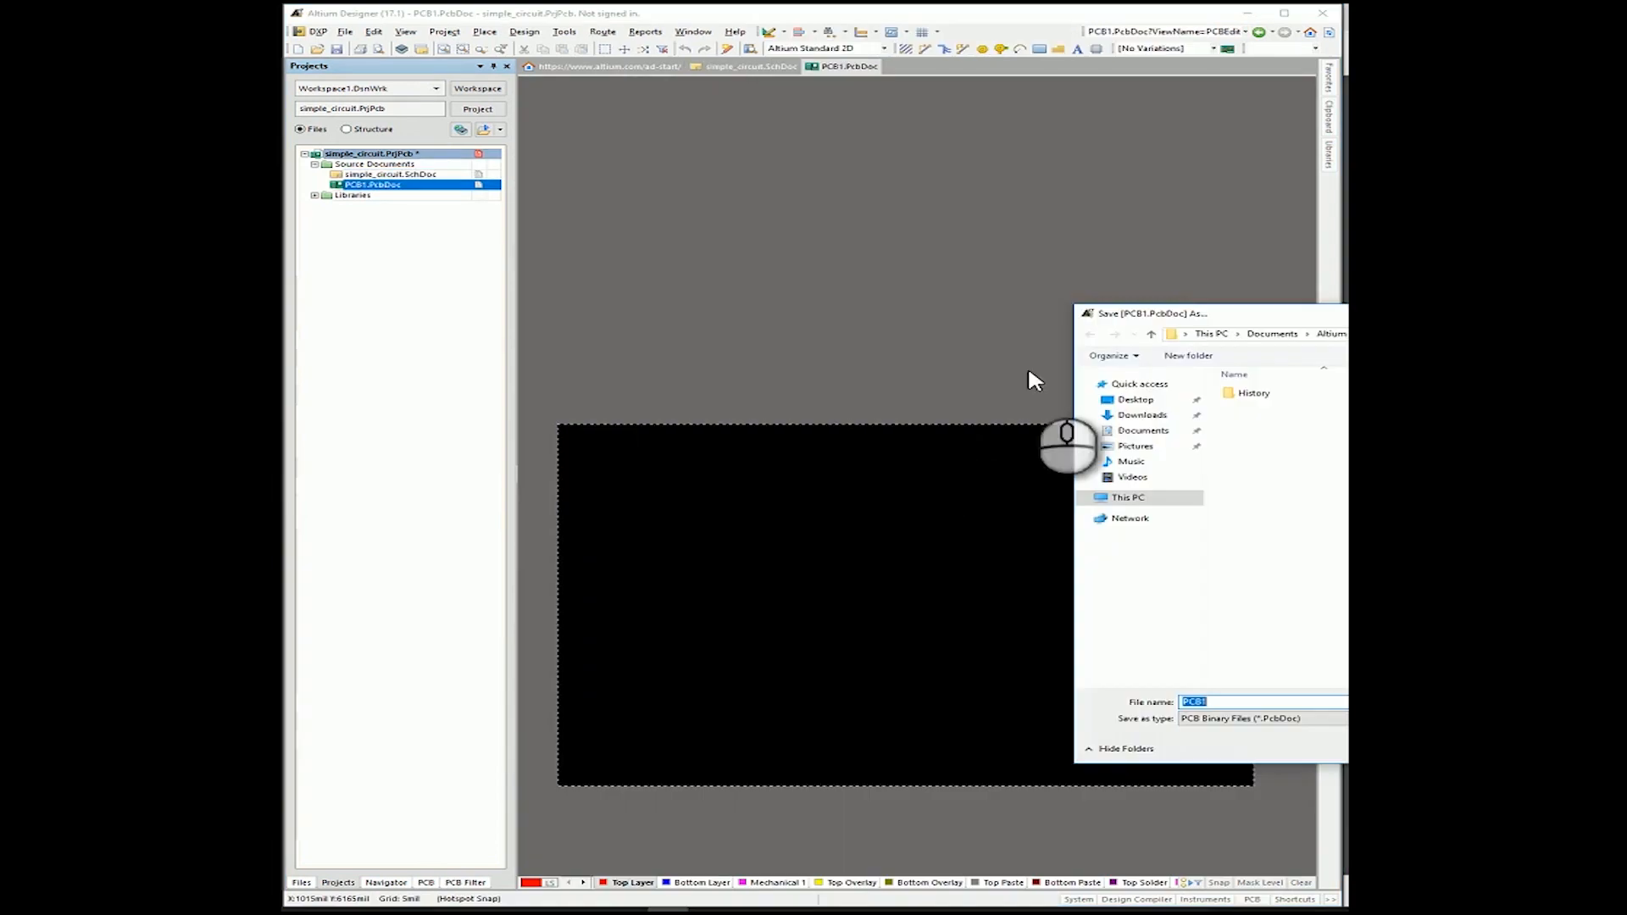
drag(1108, 320, 376, 270)
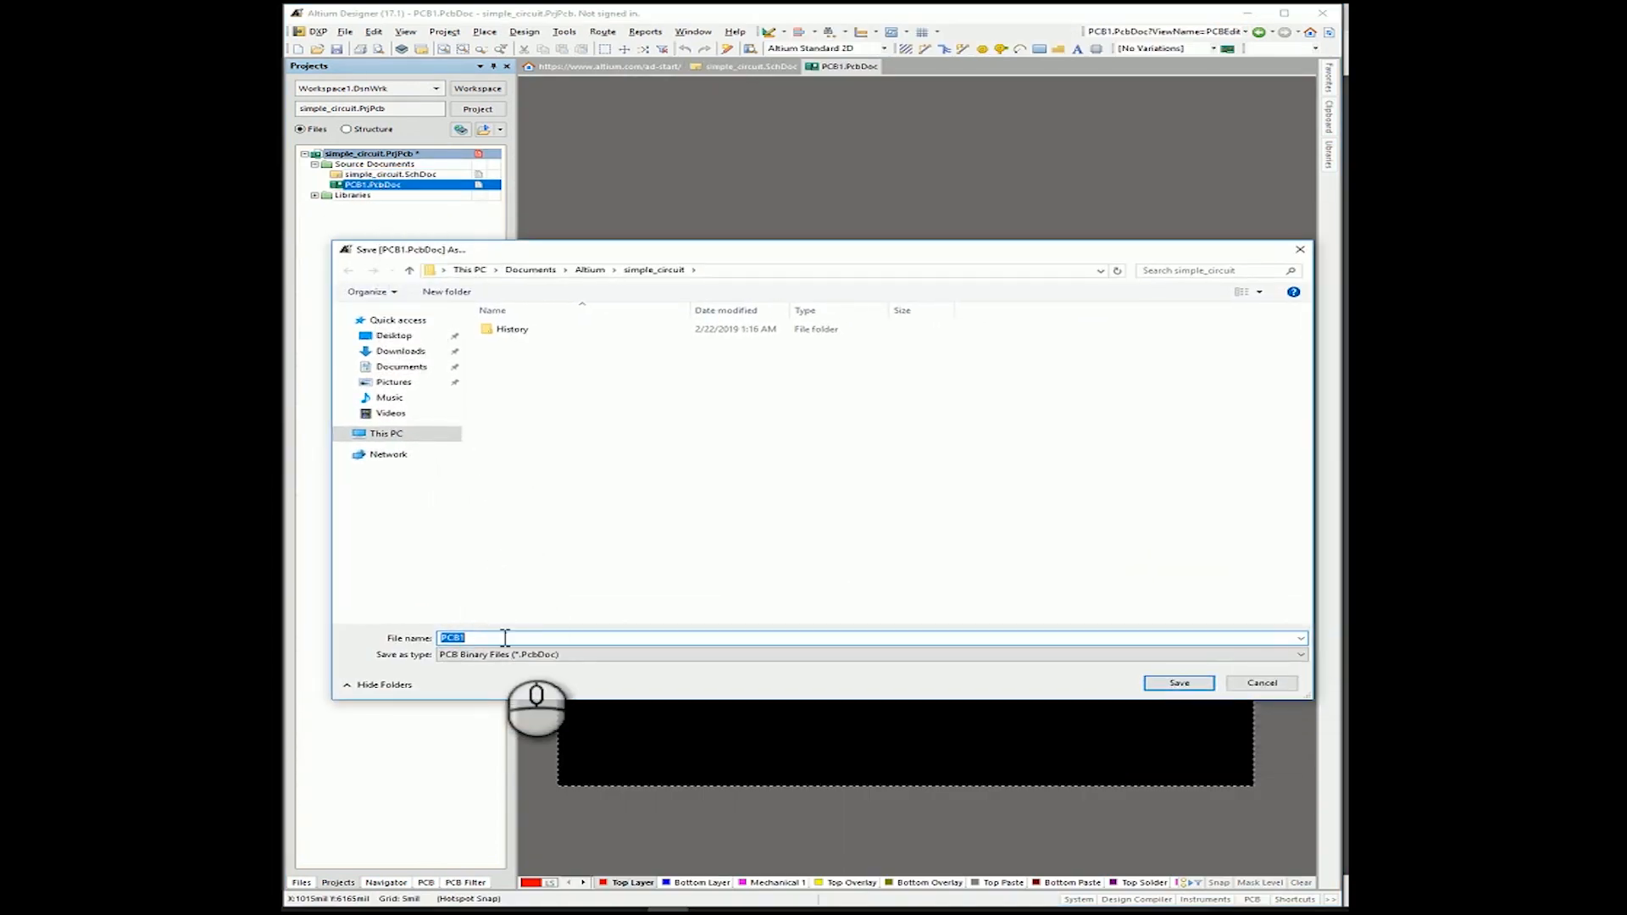
text(simple_circuit)
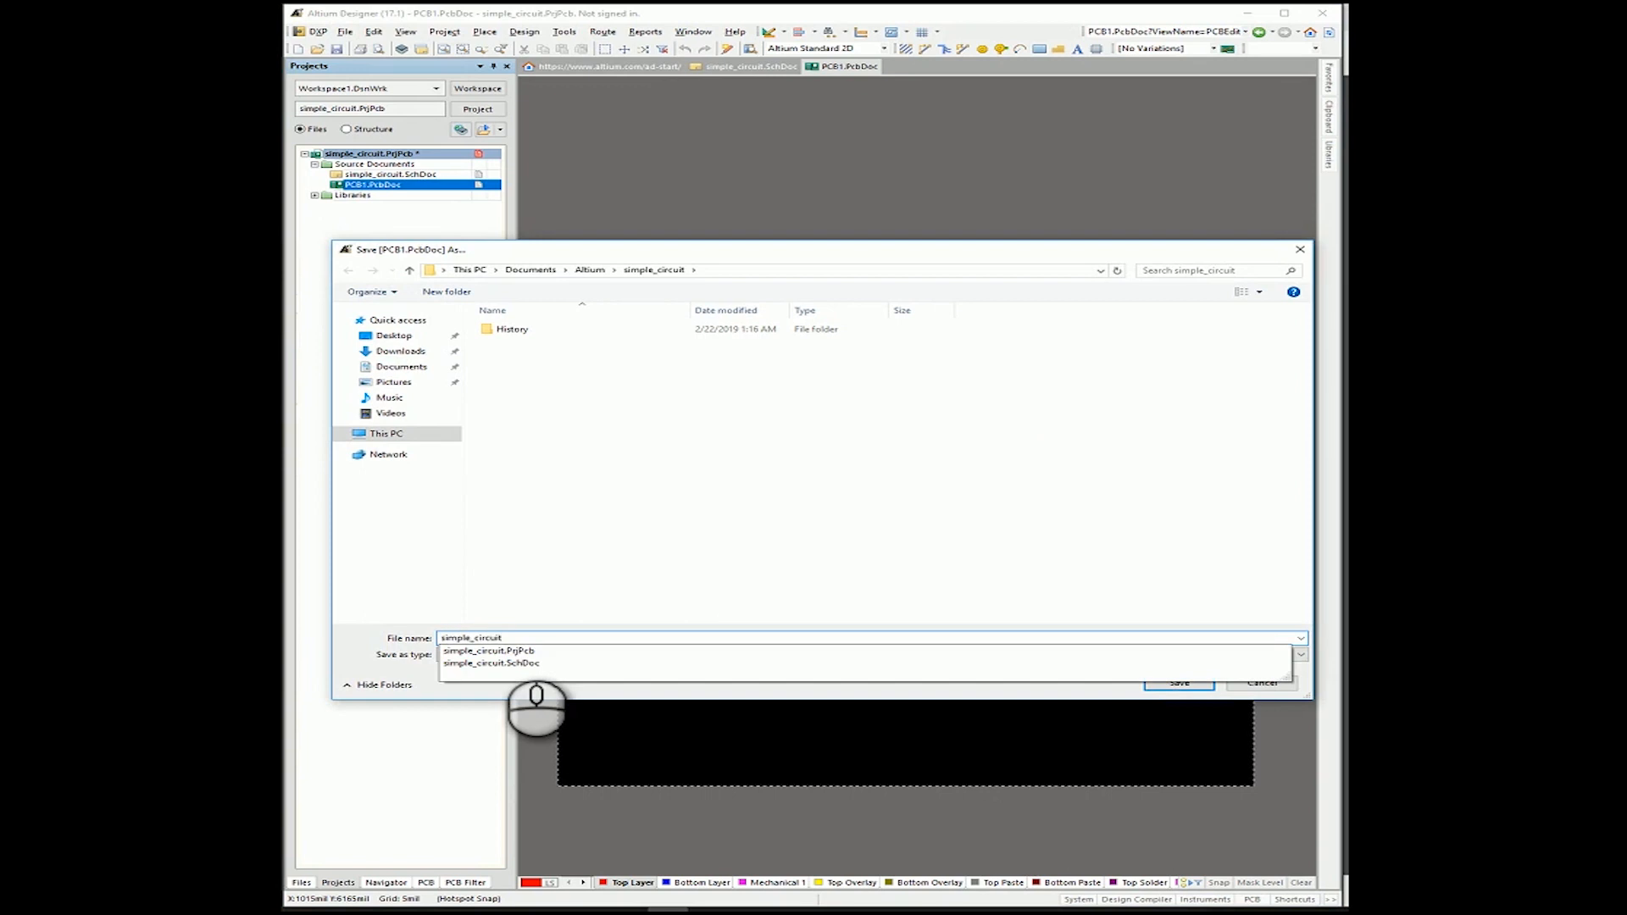
key(Return)
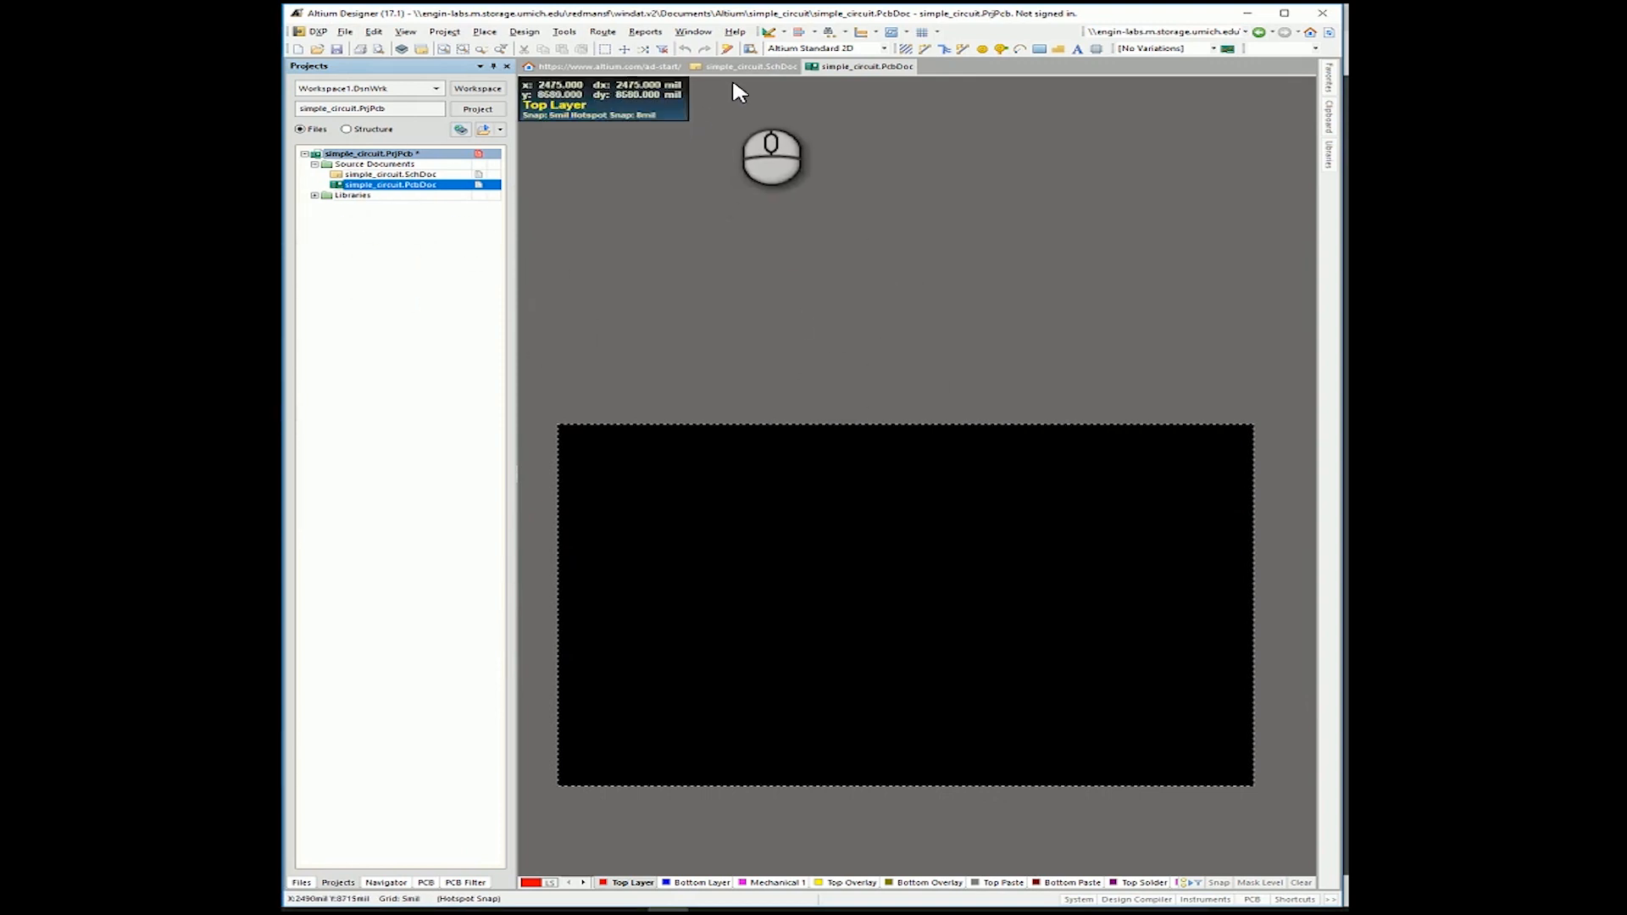
Check the schematic, return to the PCB document and start importing changes from simple_circuit.PrjPcb.
click(751, 68)
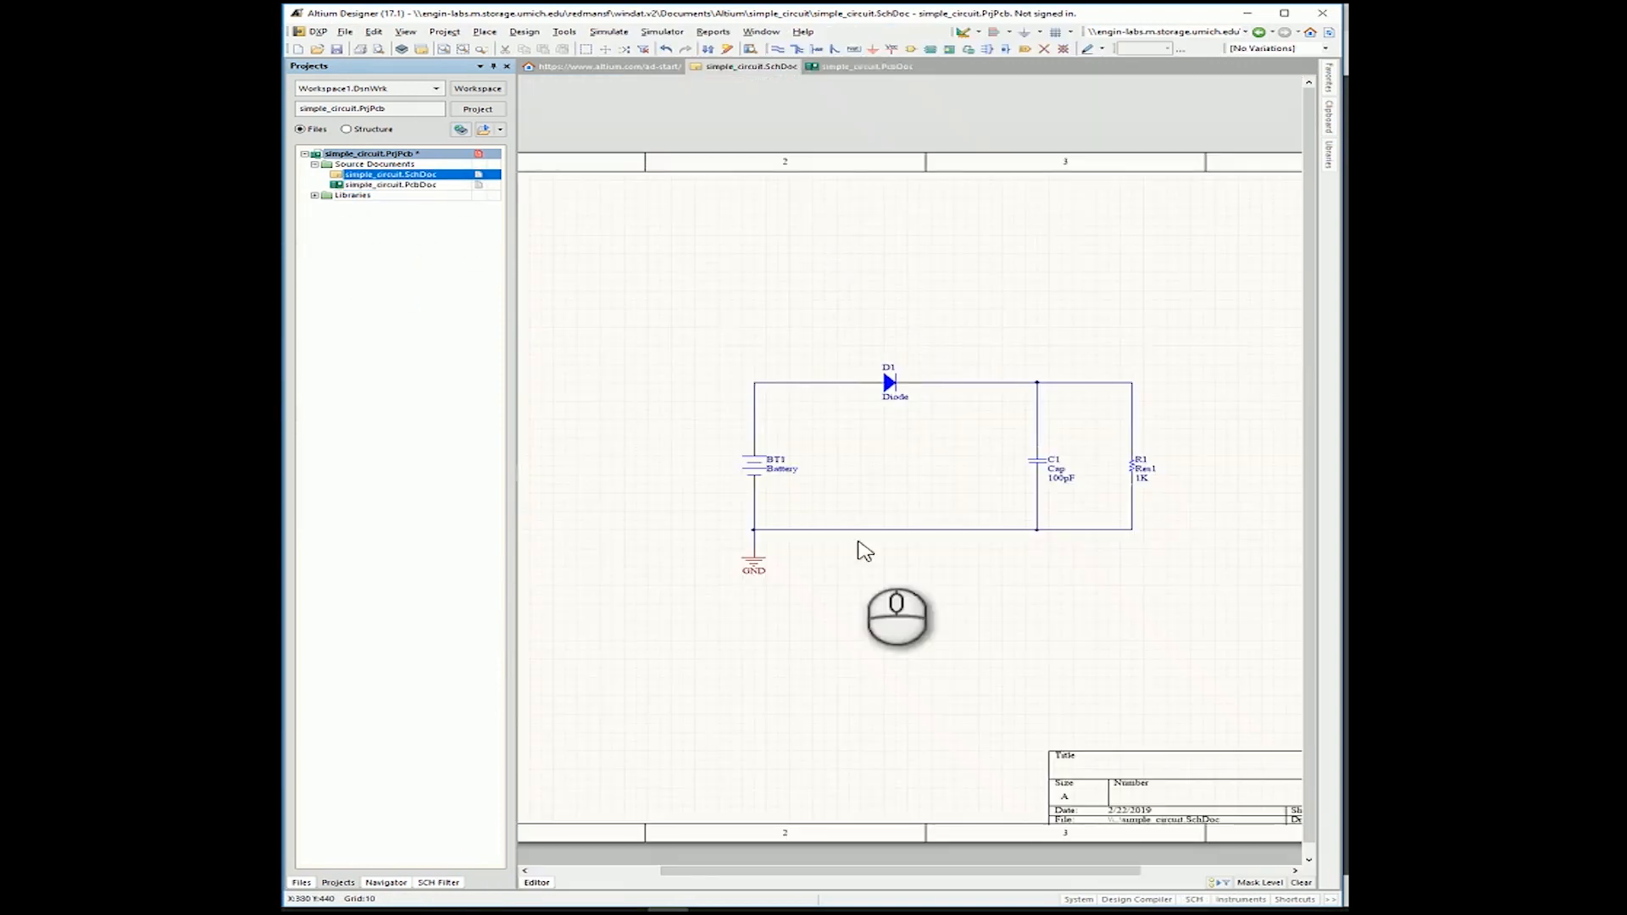
click(852, 67)
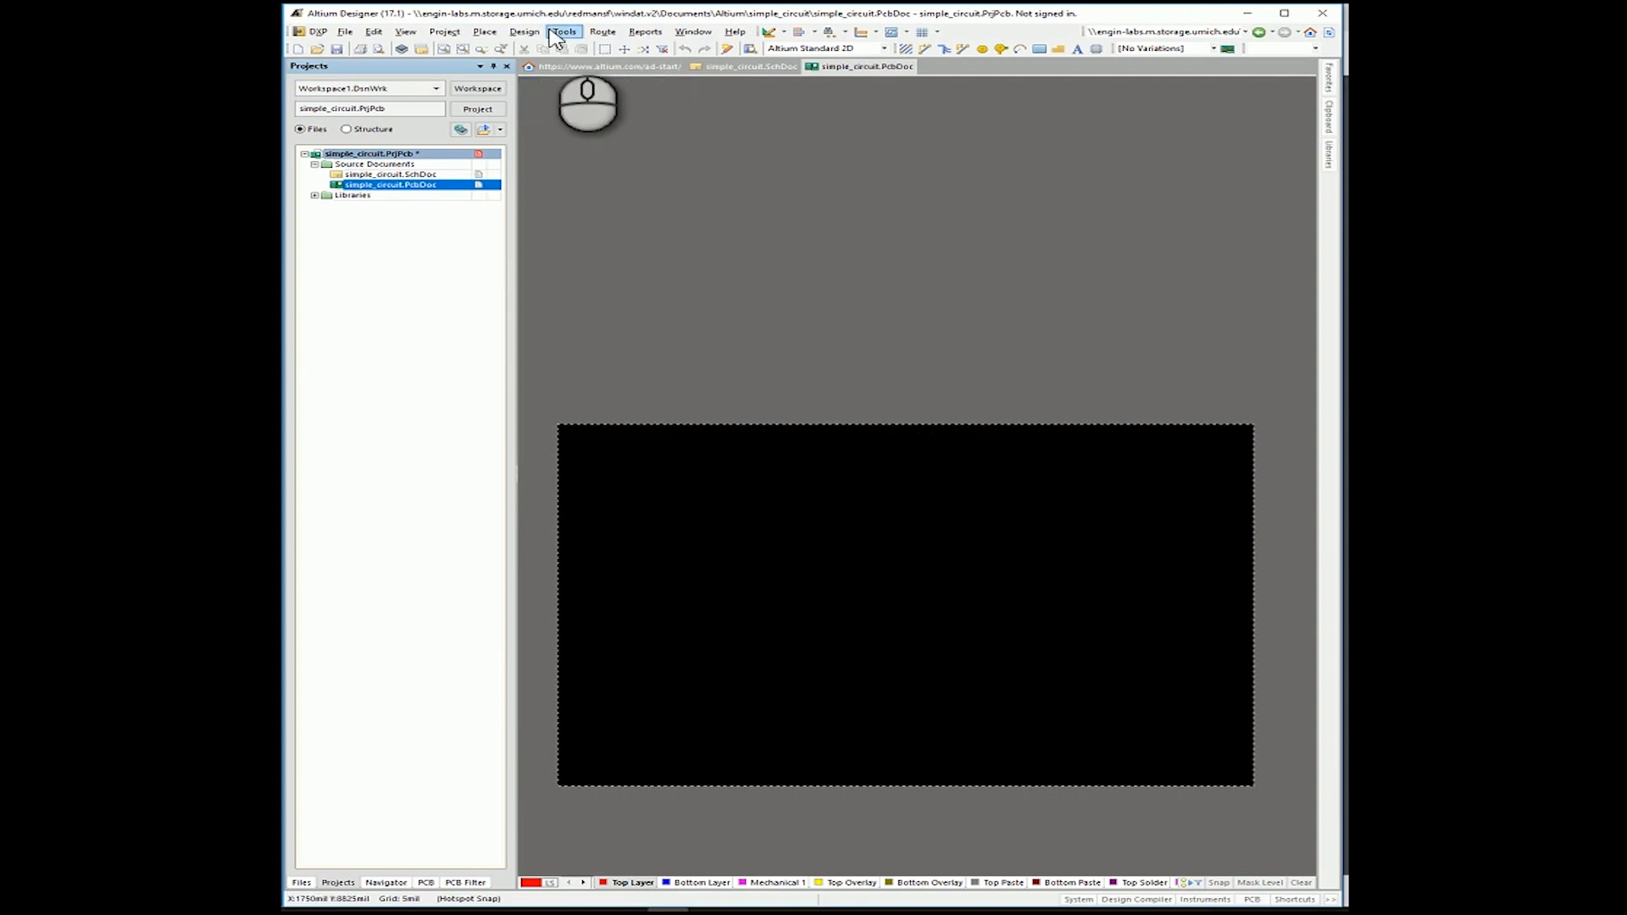
click(524, 32)
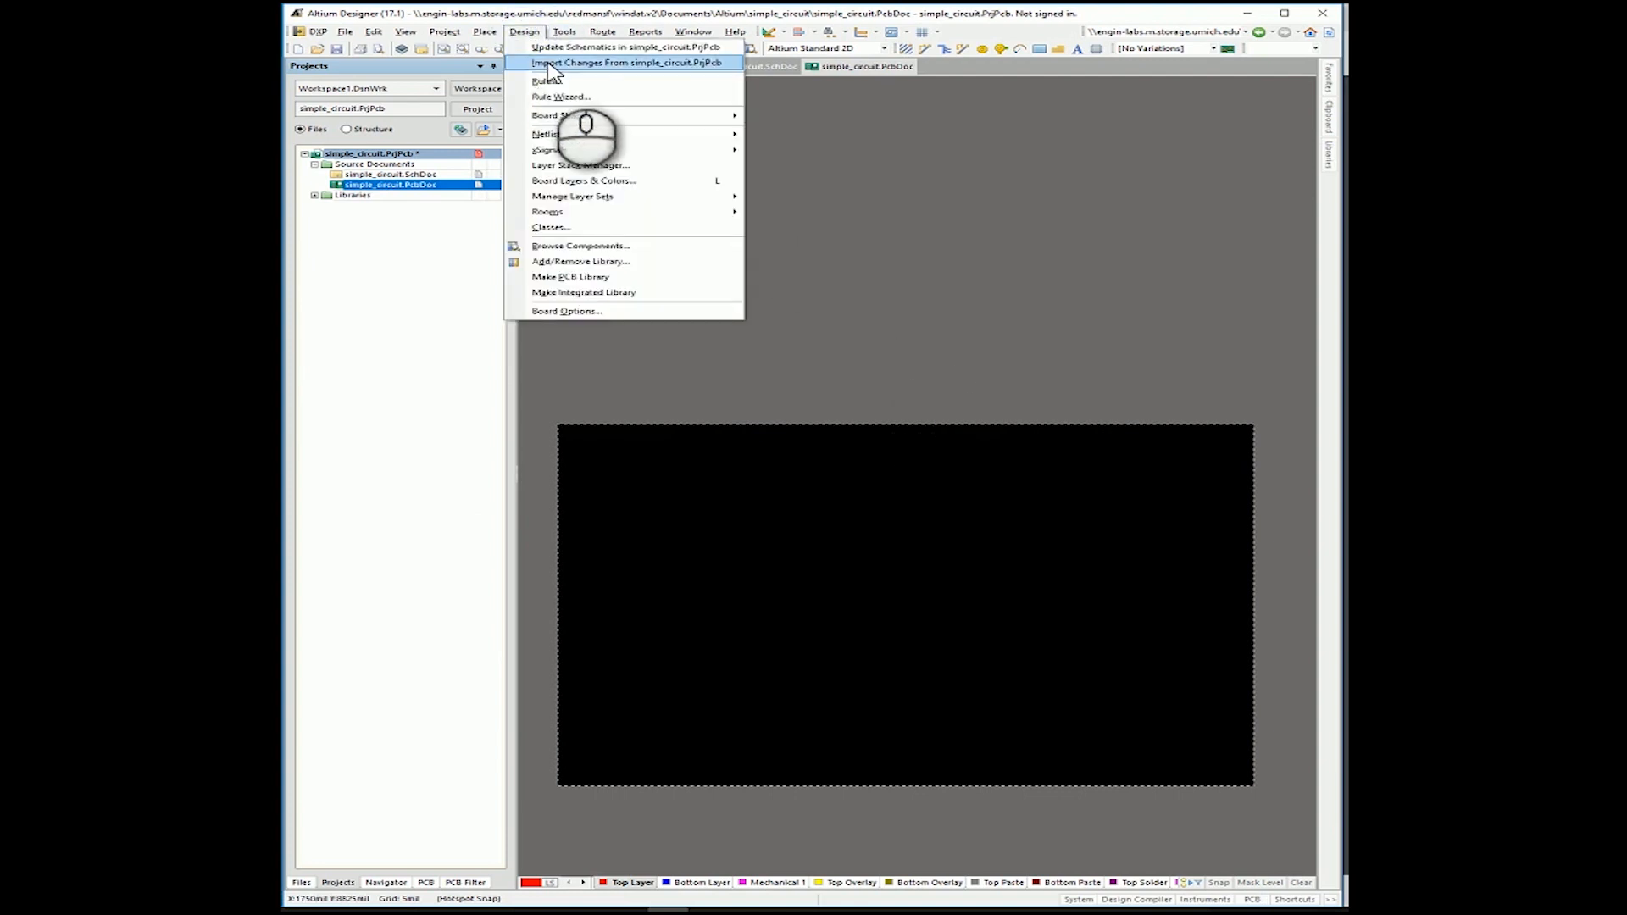
click(700, 66)
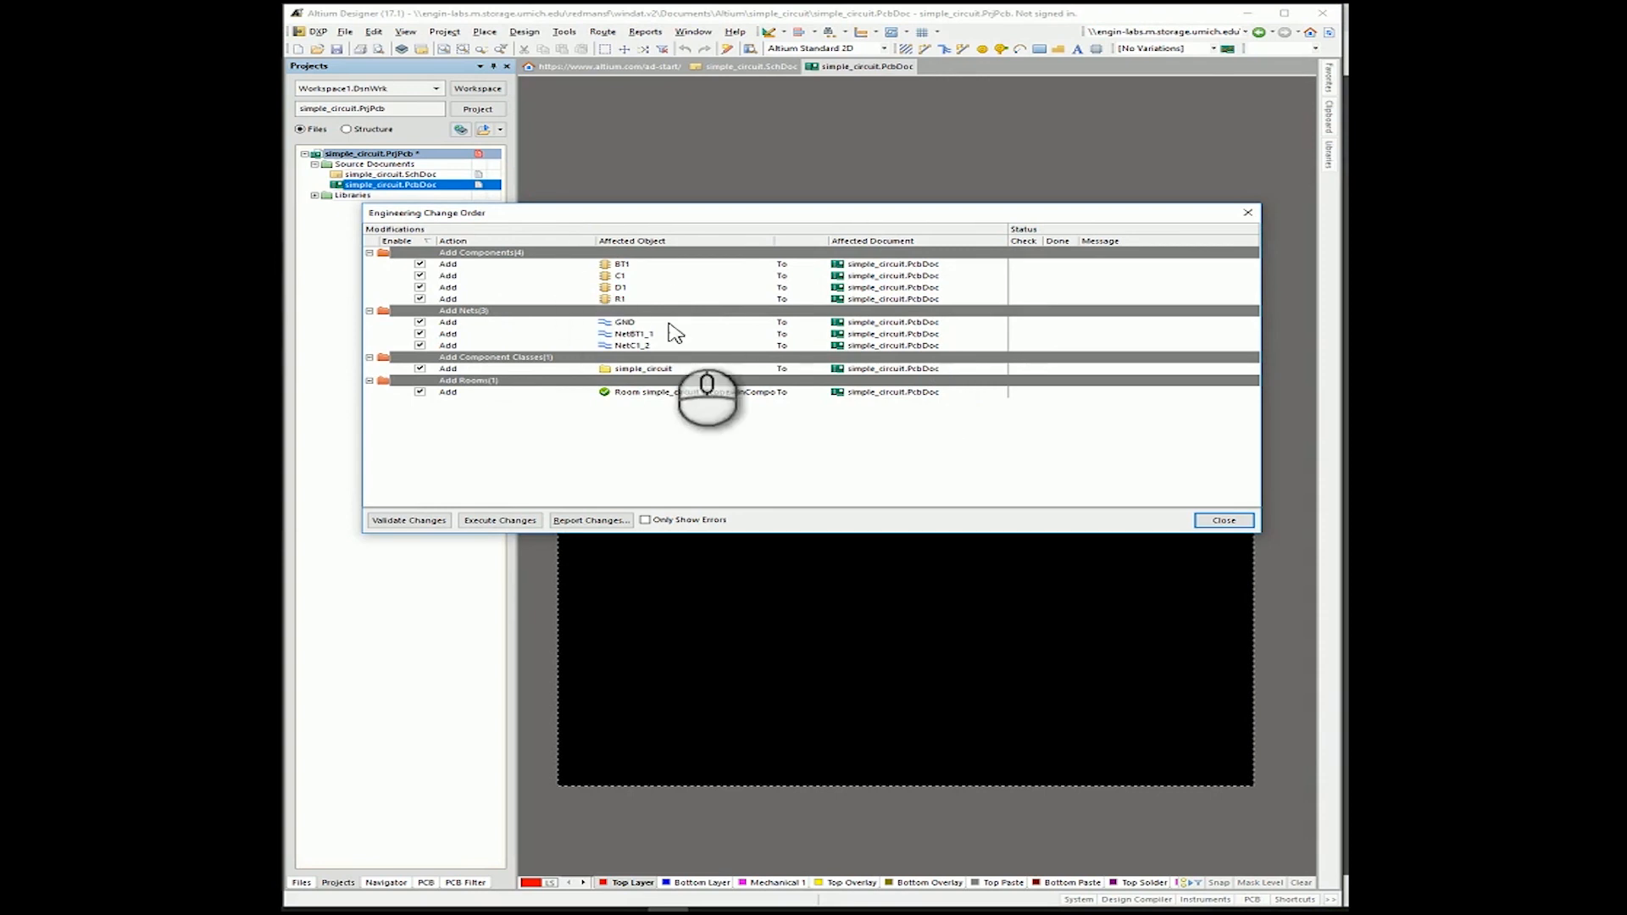
drag(509, 220, 540, 291)
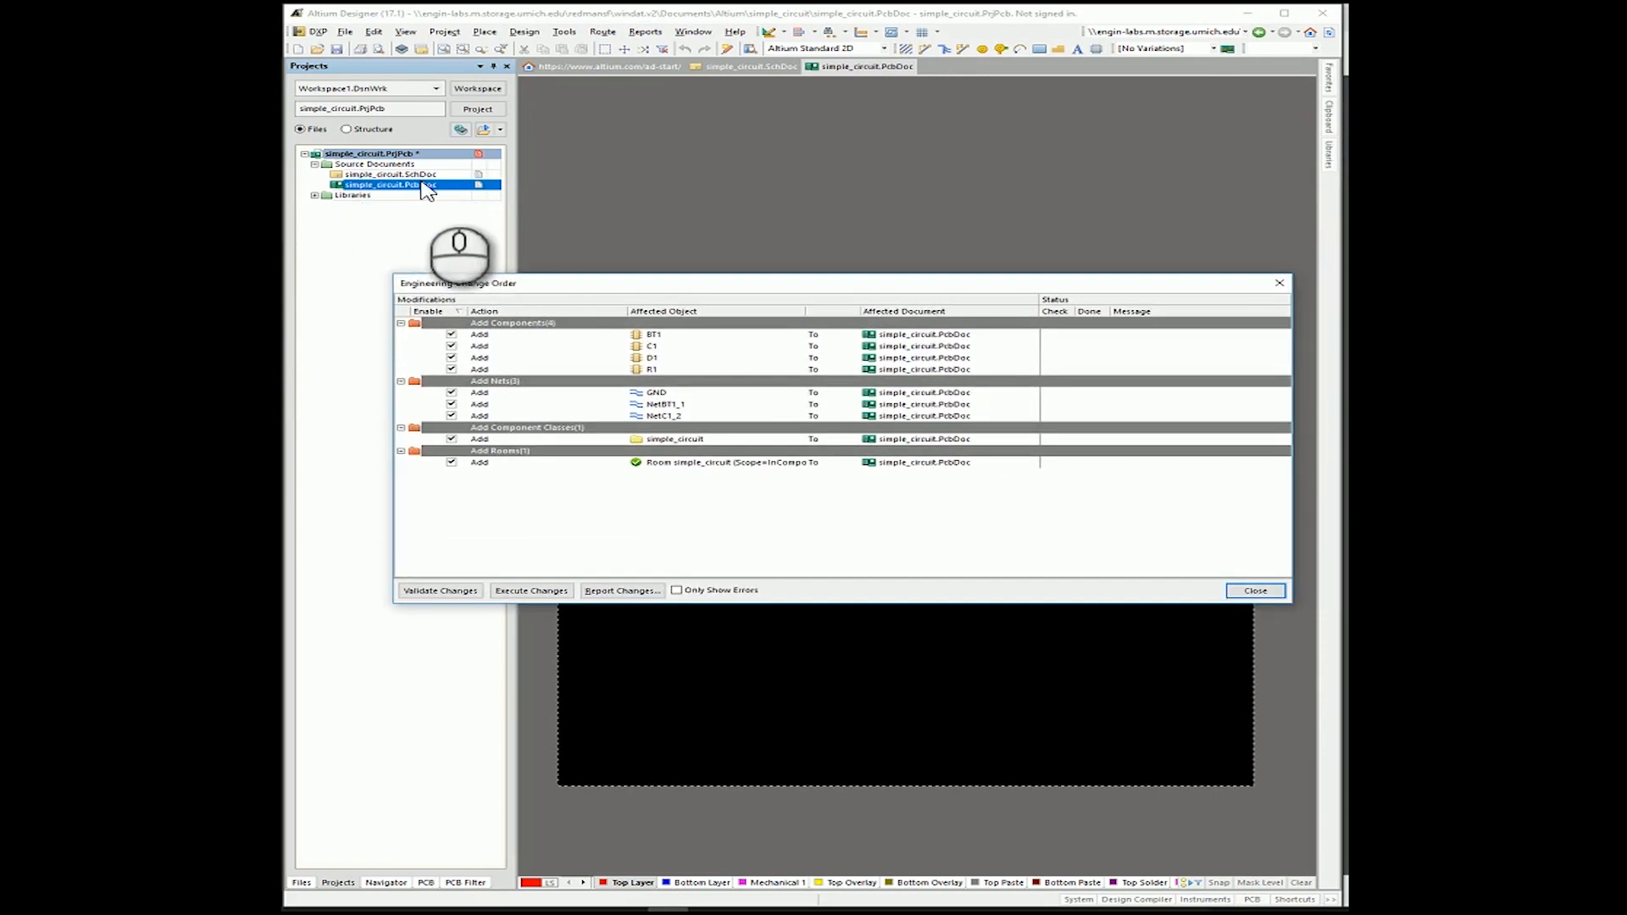
Exclude the simple_circuit room from the engineering change order, validate and execute the remaining changes, and close the change order.
click(452, 463)
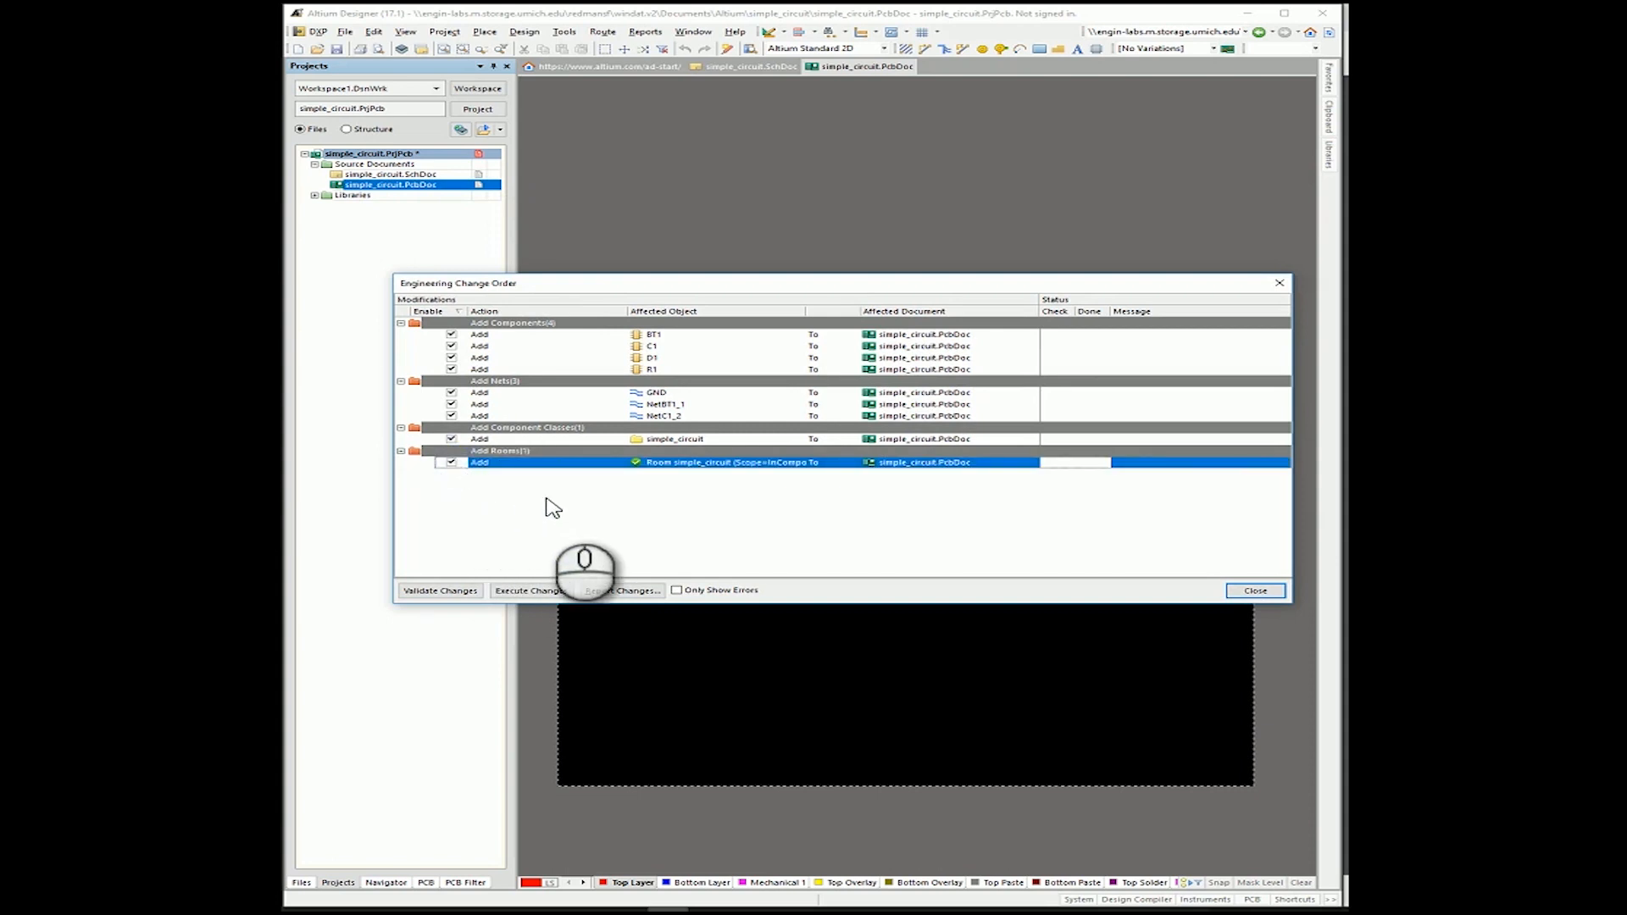
click(452, 462)
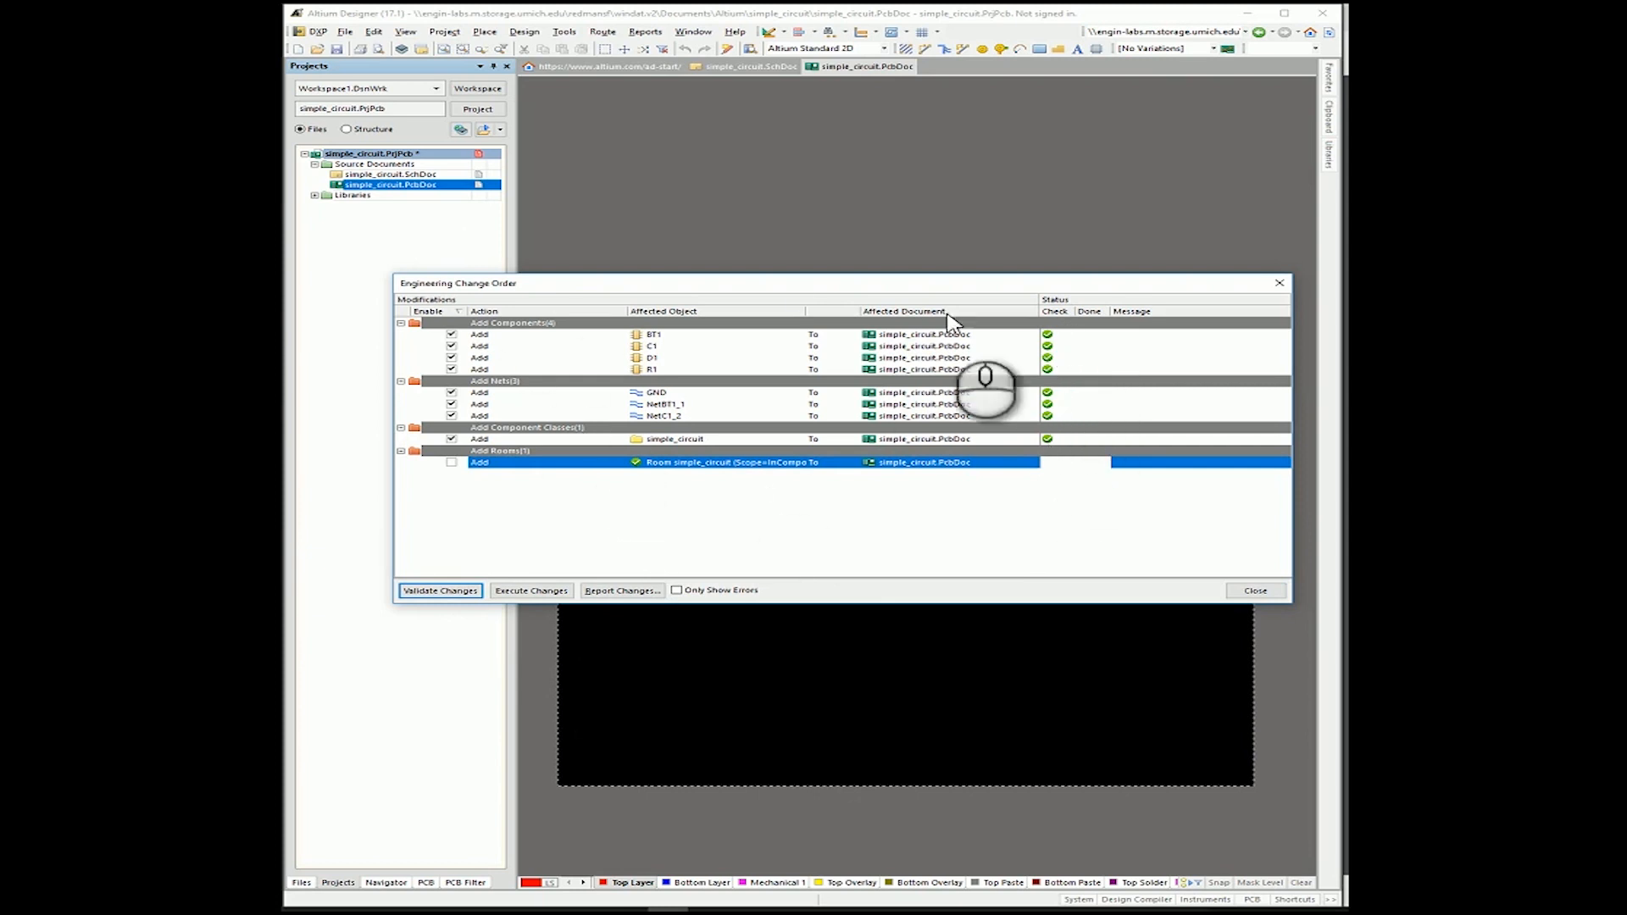
click(528, 594)
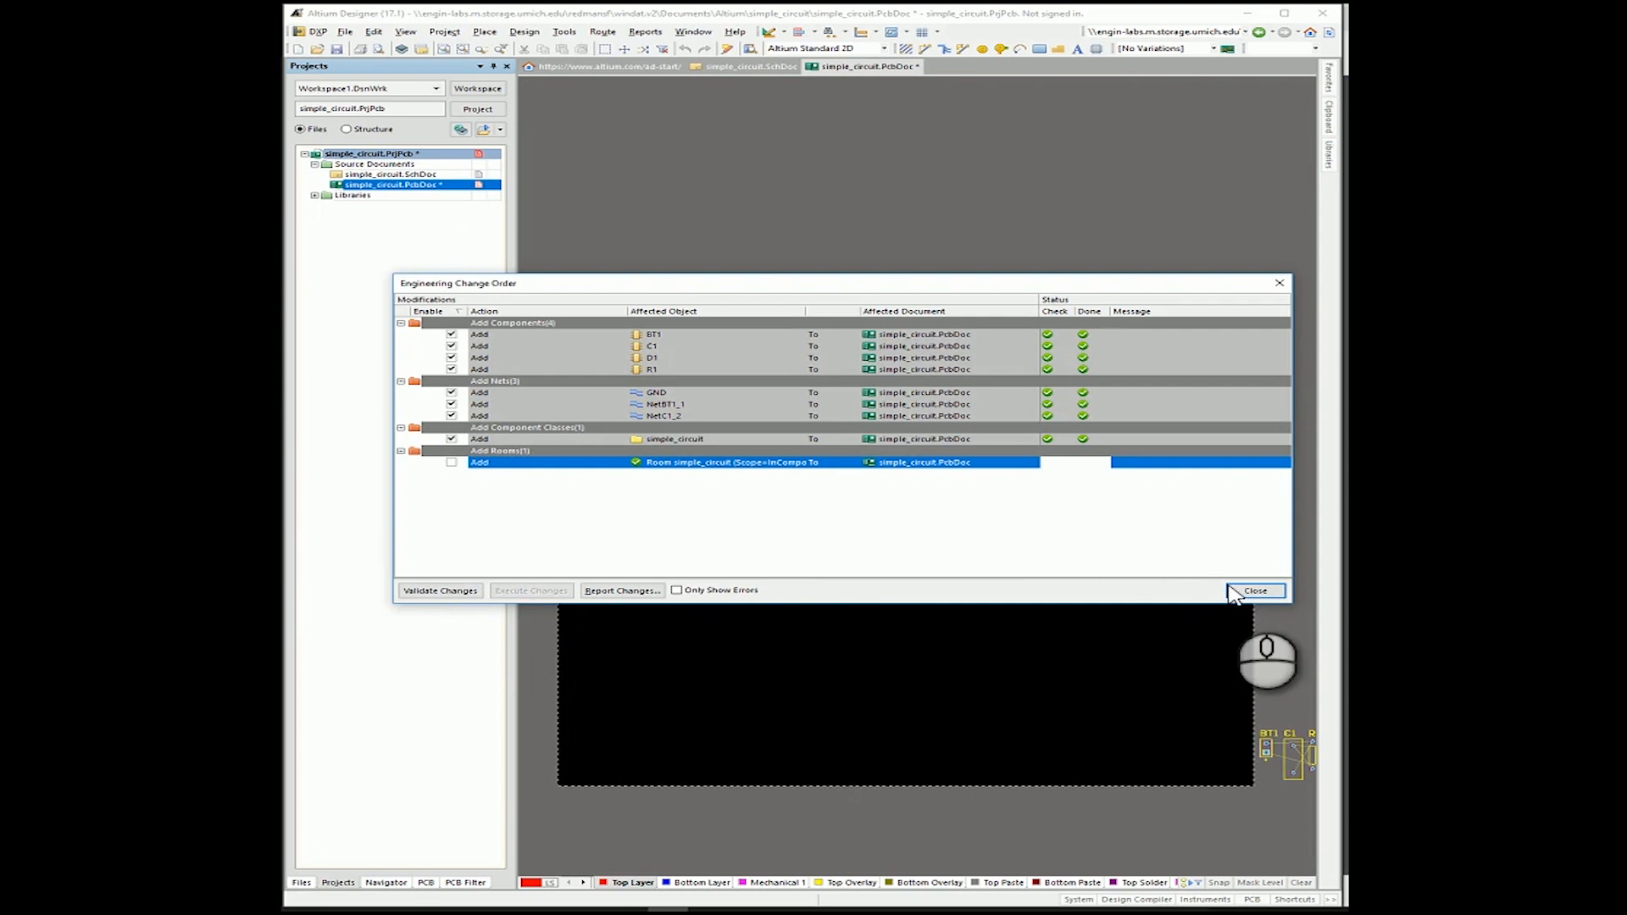
click(1255, 591)
right_drag(1181, 649, 1082, 628)
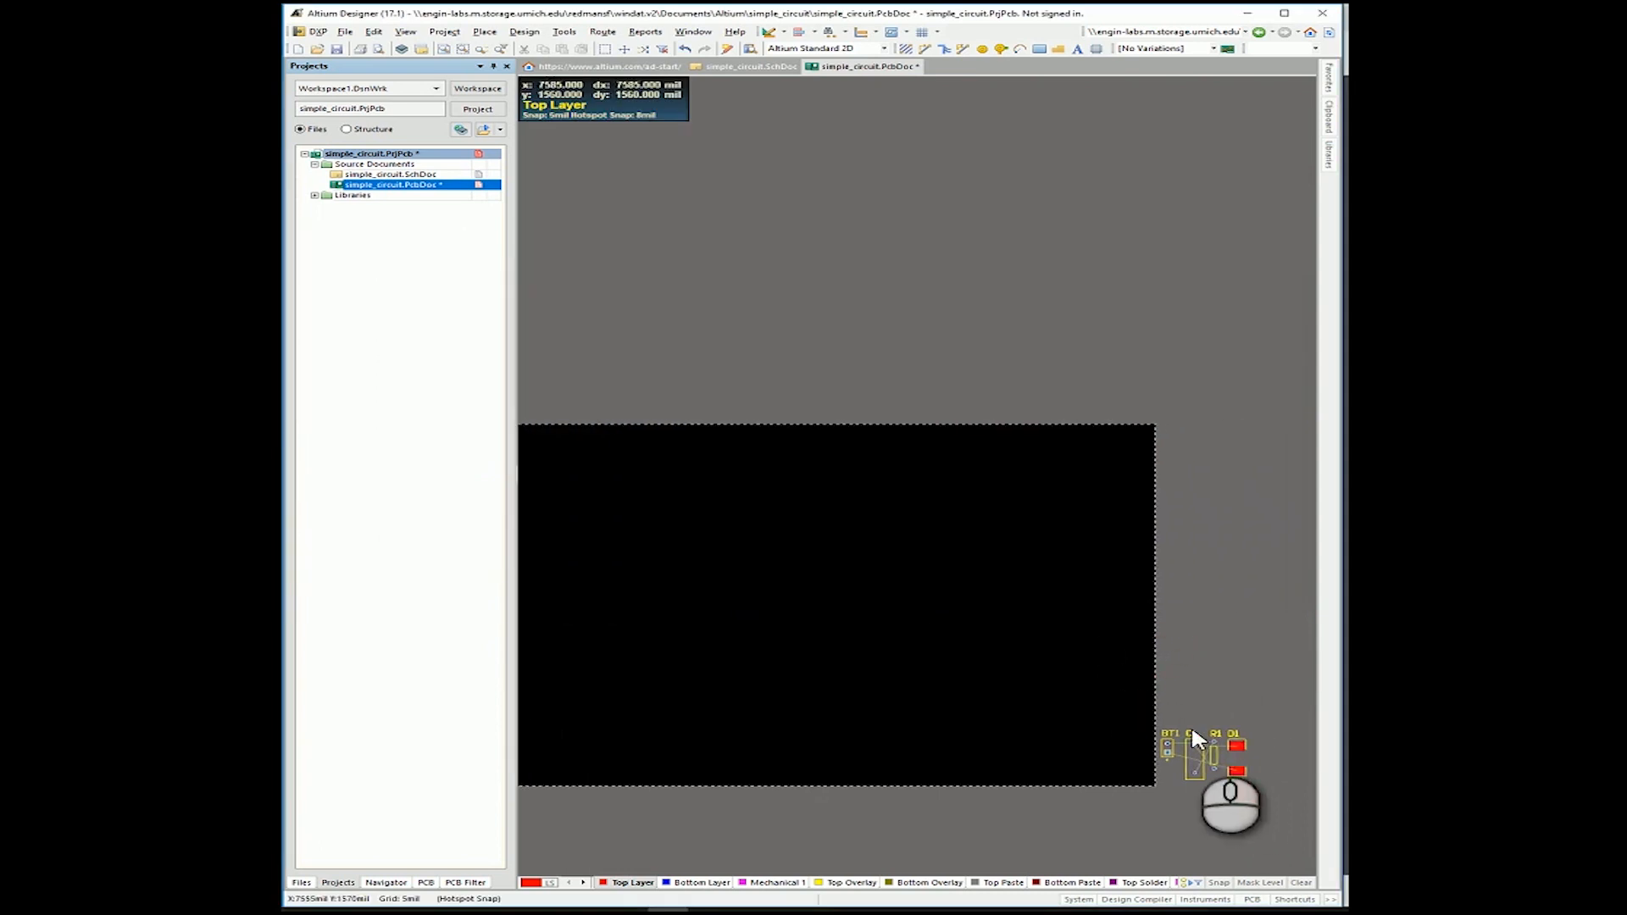
Select BT1, C1, R1 and D1 together and move them from outside the board onto its lower-left corner.
ctrl+scroll(1192, 724, up, 5)
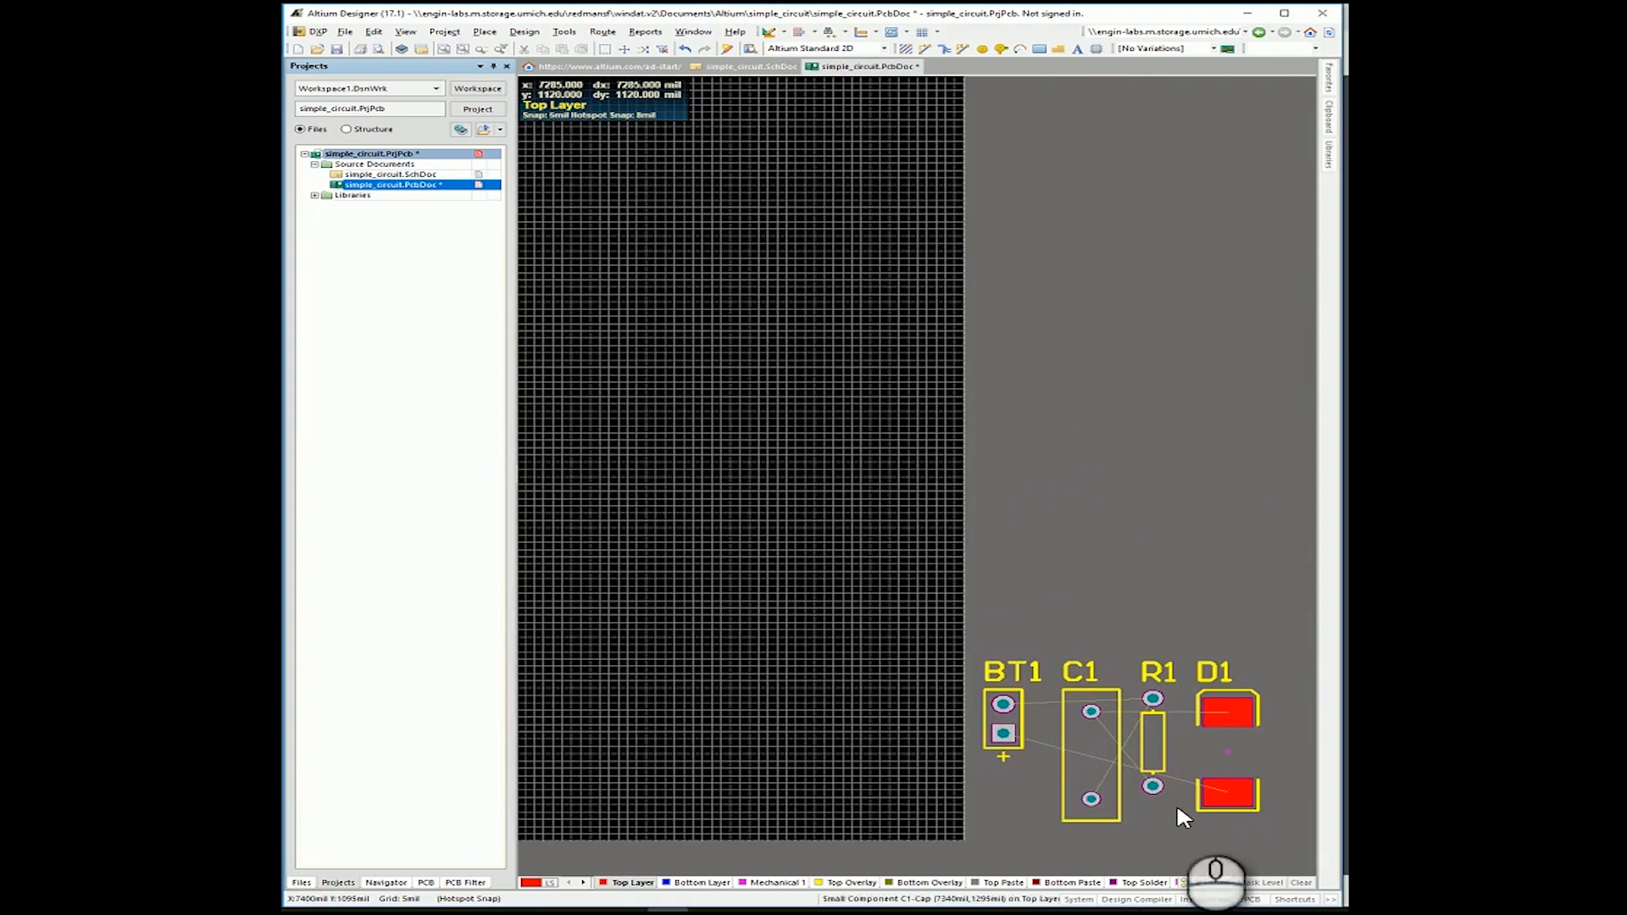
ctrl+scroll(1008, 721, down, 3)
drag(973, 657, 1126, 755)
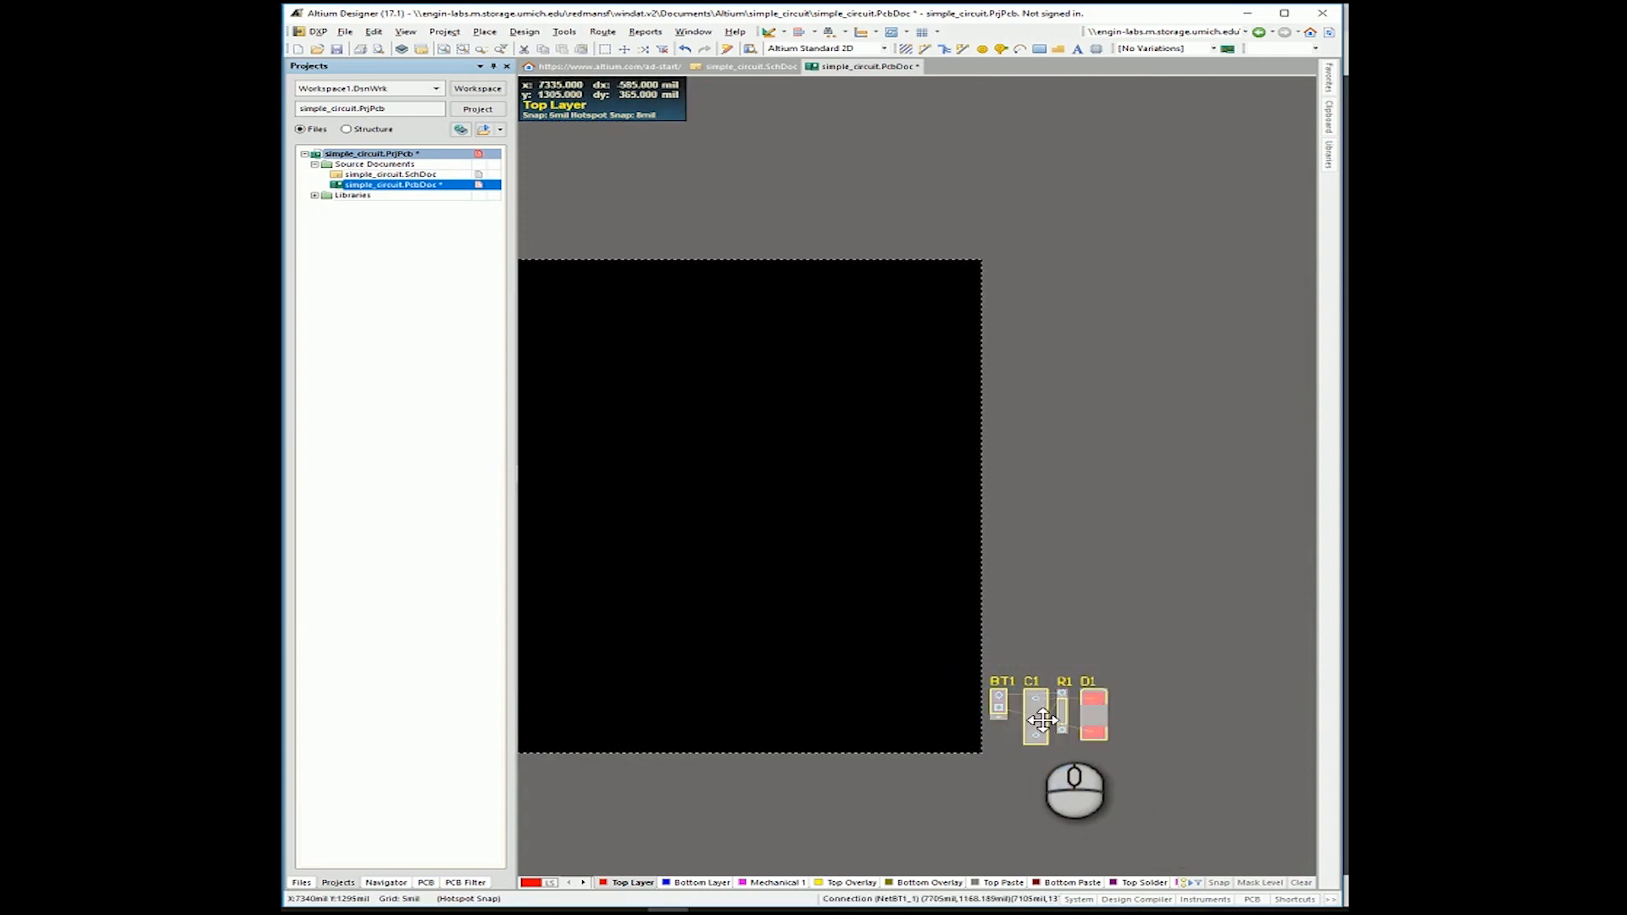
drag(1043, 720, 752, 709)
ctrl+scroll(905, 590, down, 2)
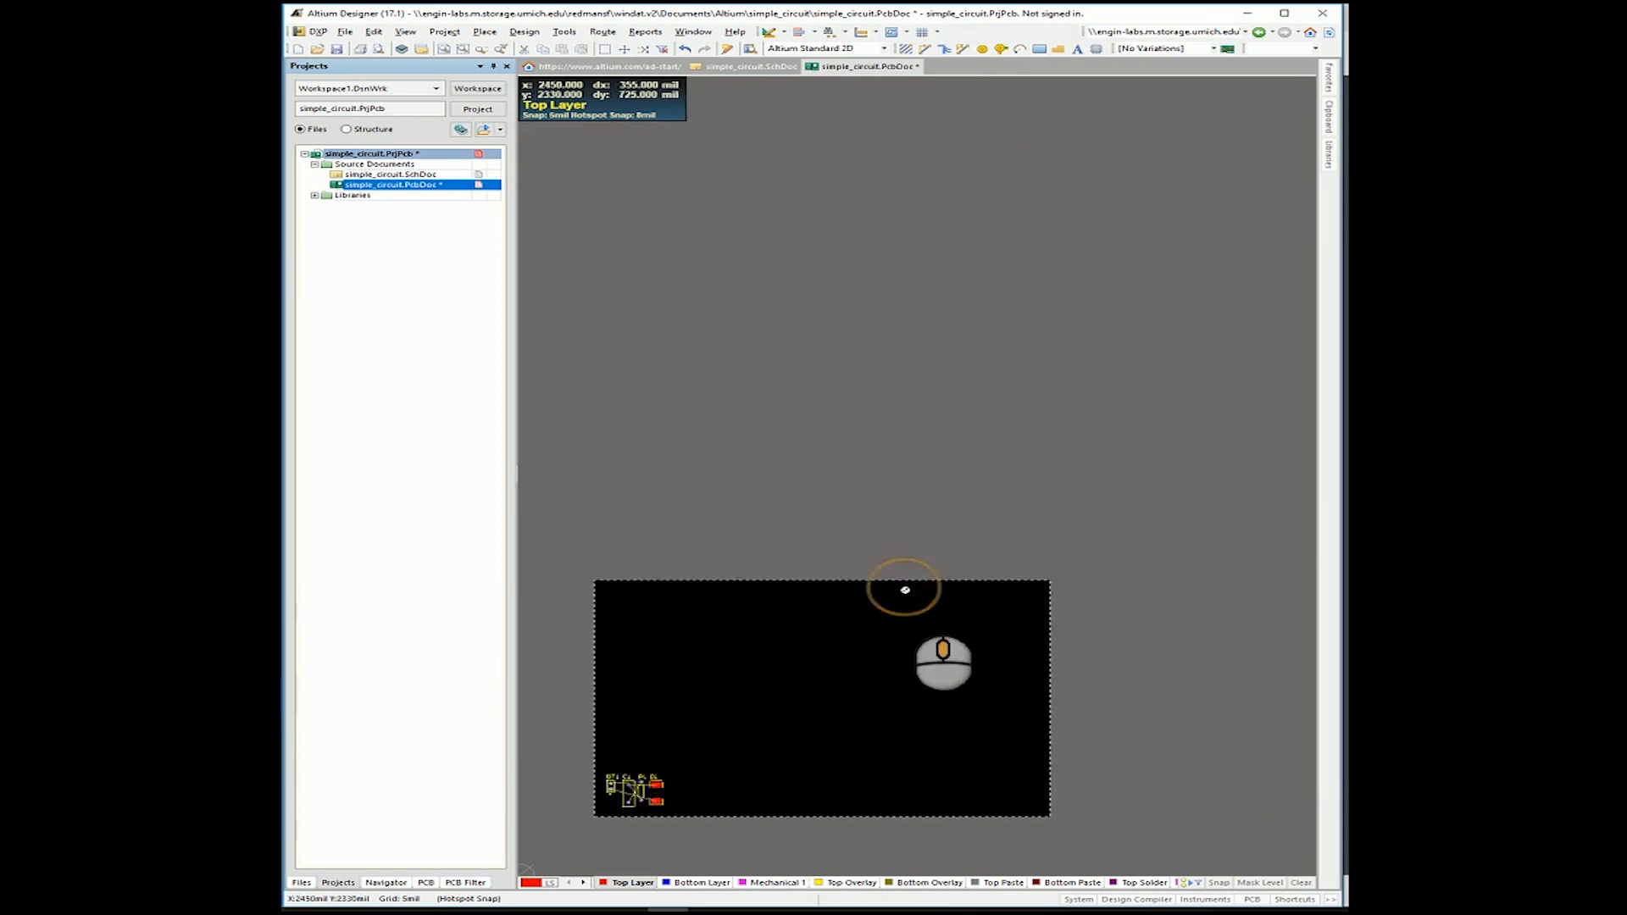
ctrl+scroll(905, 590, up, 1)
click(893, 652)
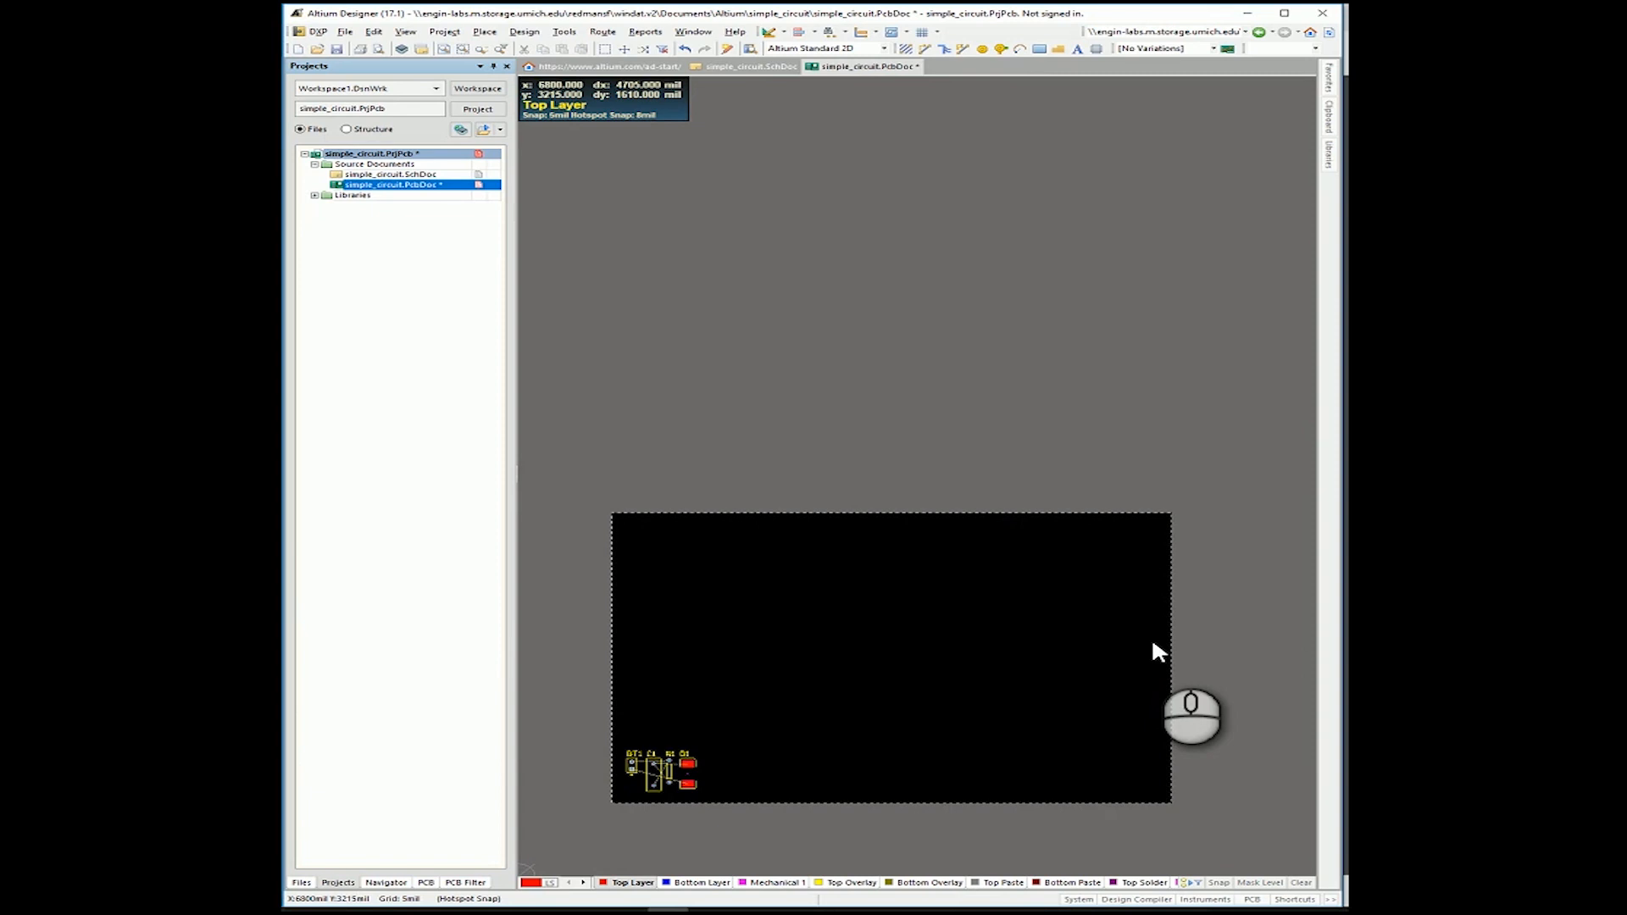
Switch to board planning mode and shrink the board shape in width and height to fit closely around the components.
key(1)
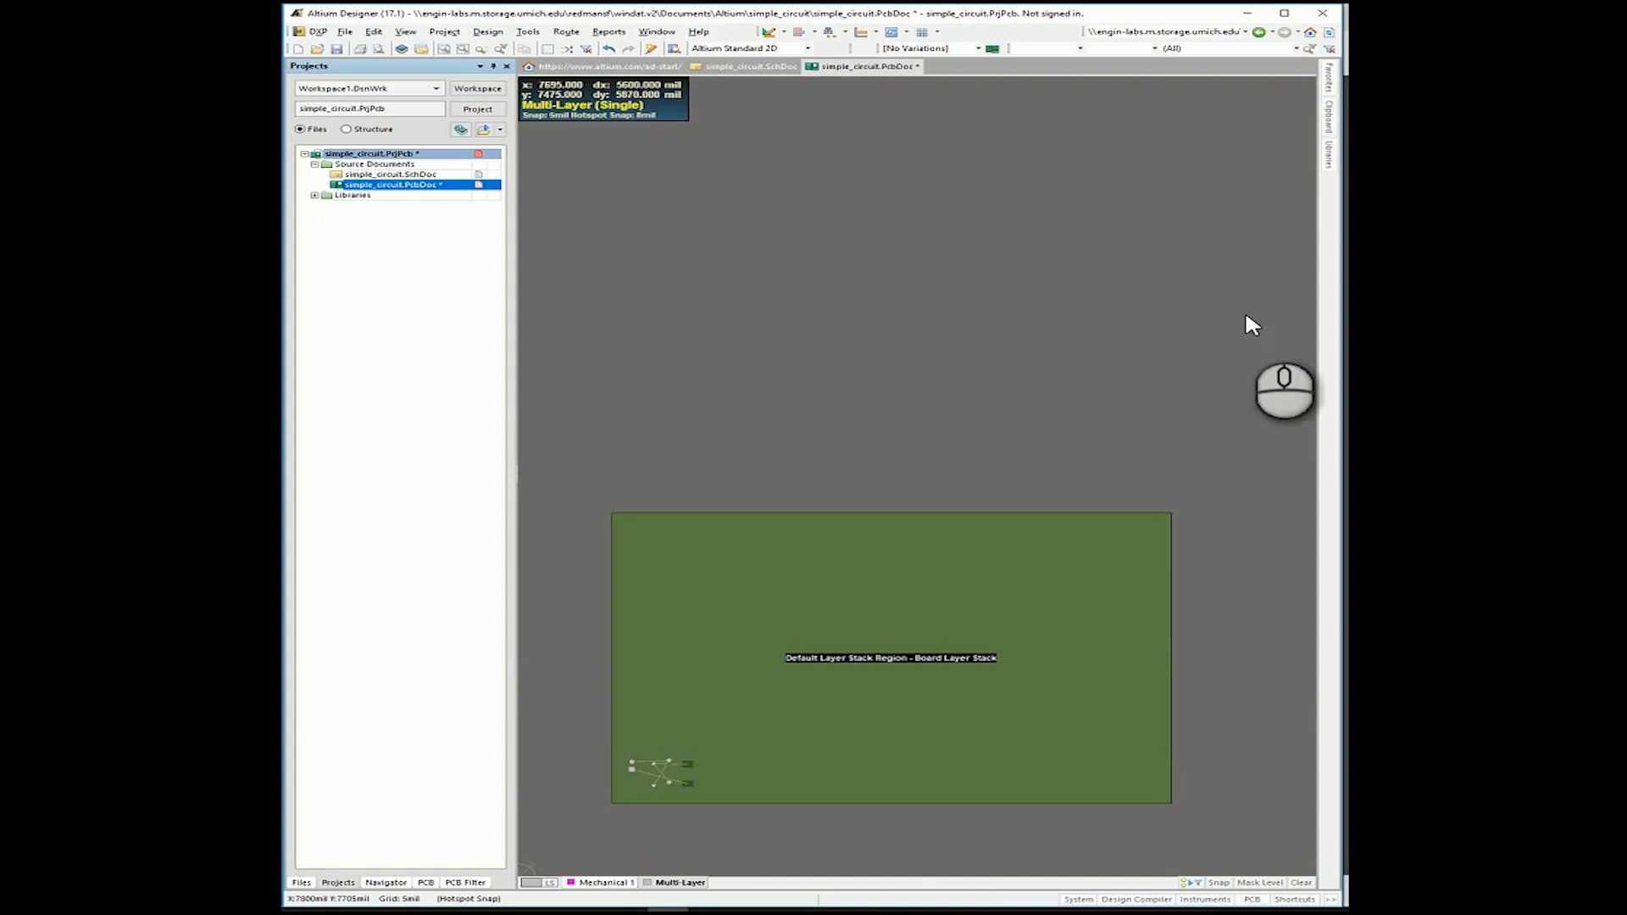
click(488, 32)
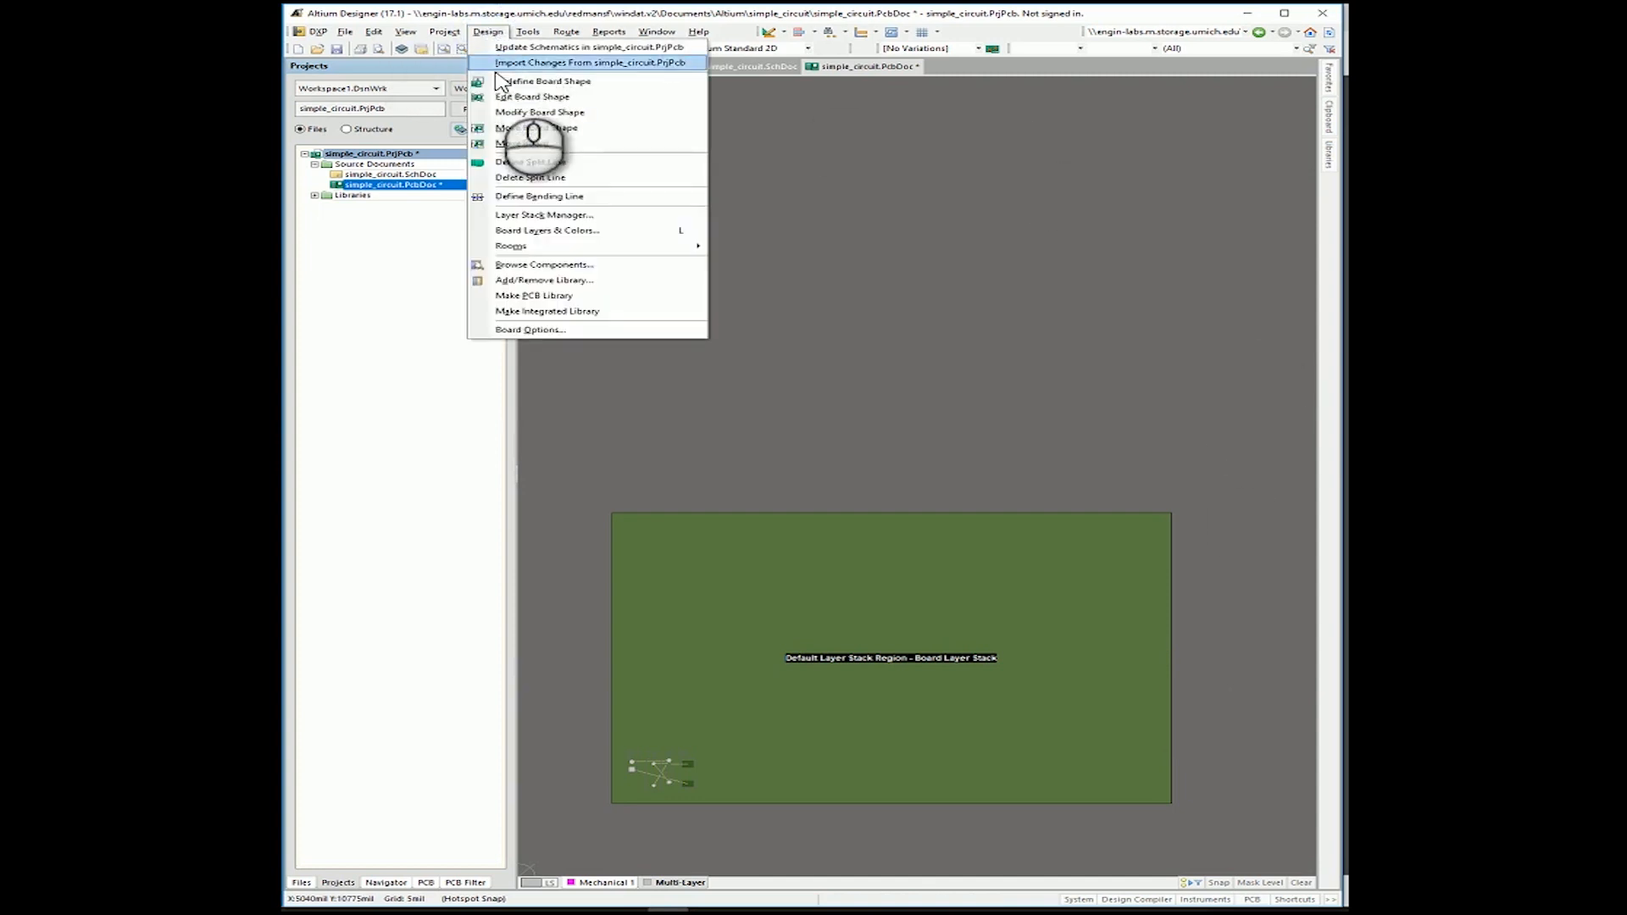
click(506, 97)
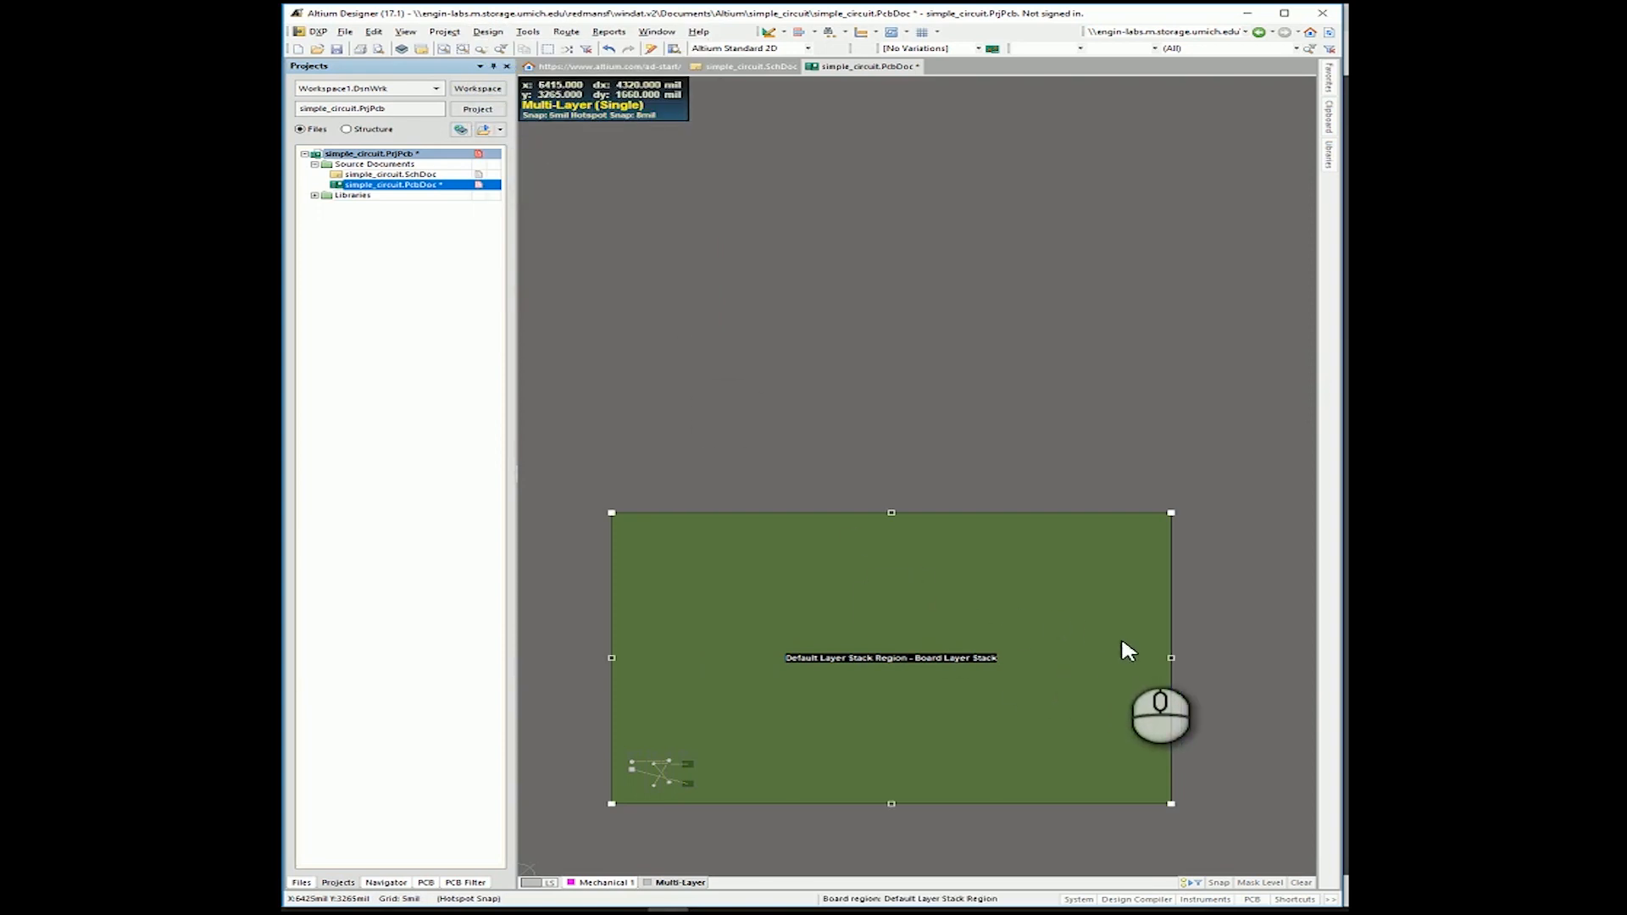
click(1171, 657)
drag(1172, 657, 712, 663)
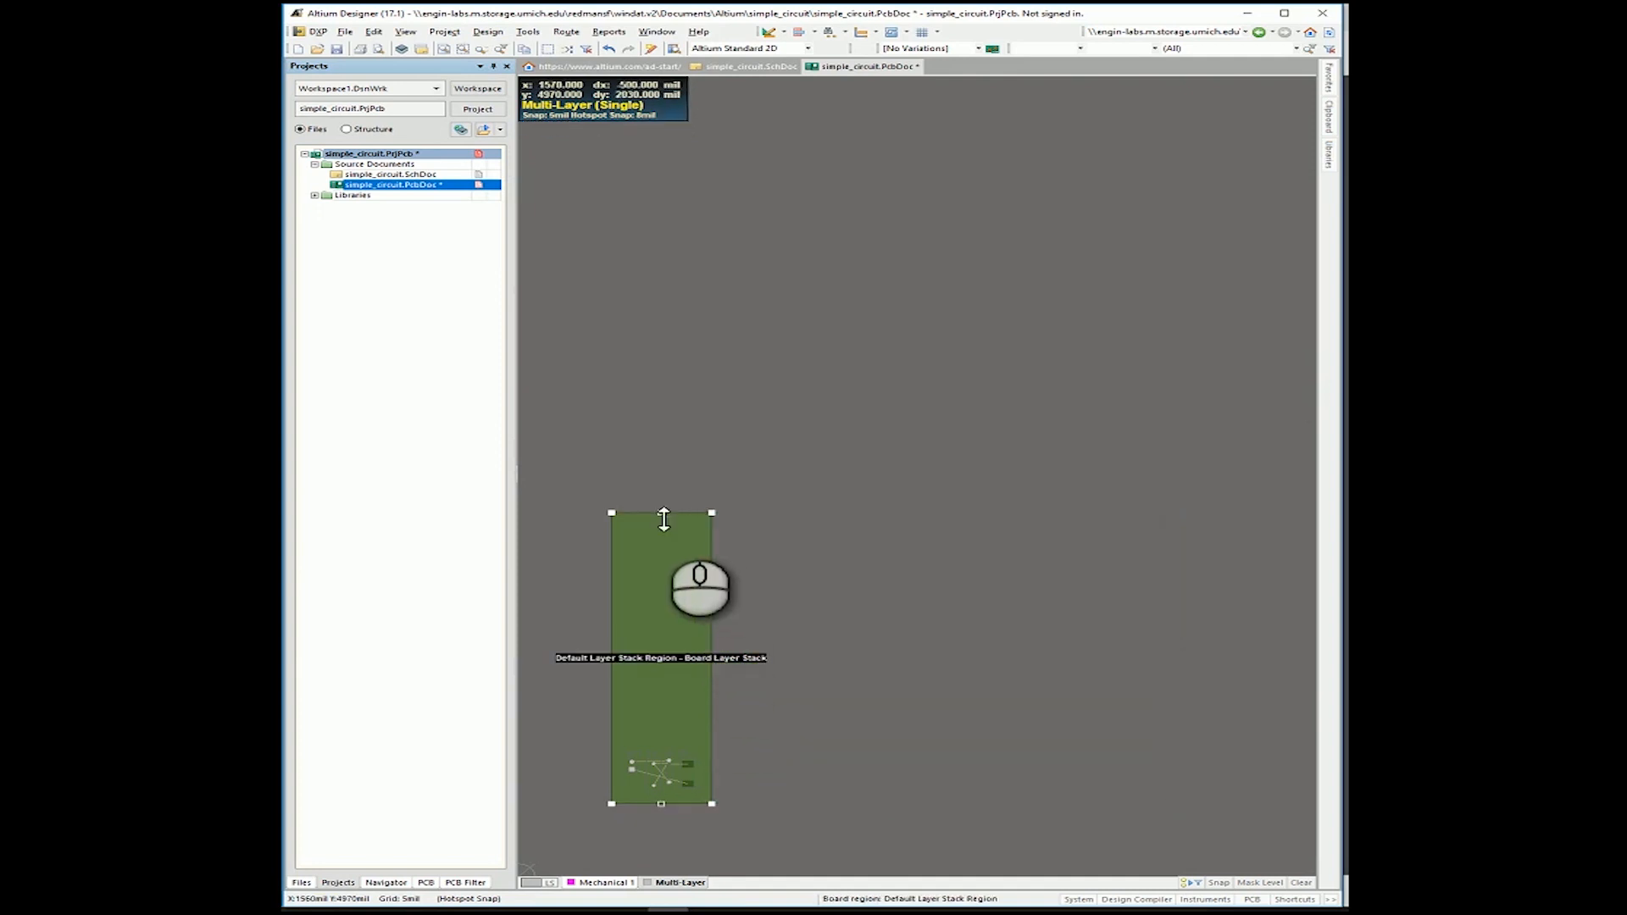
drag(660, 514, 647, 718)
drag(650, 734, 649, 736)
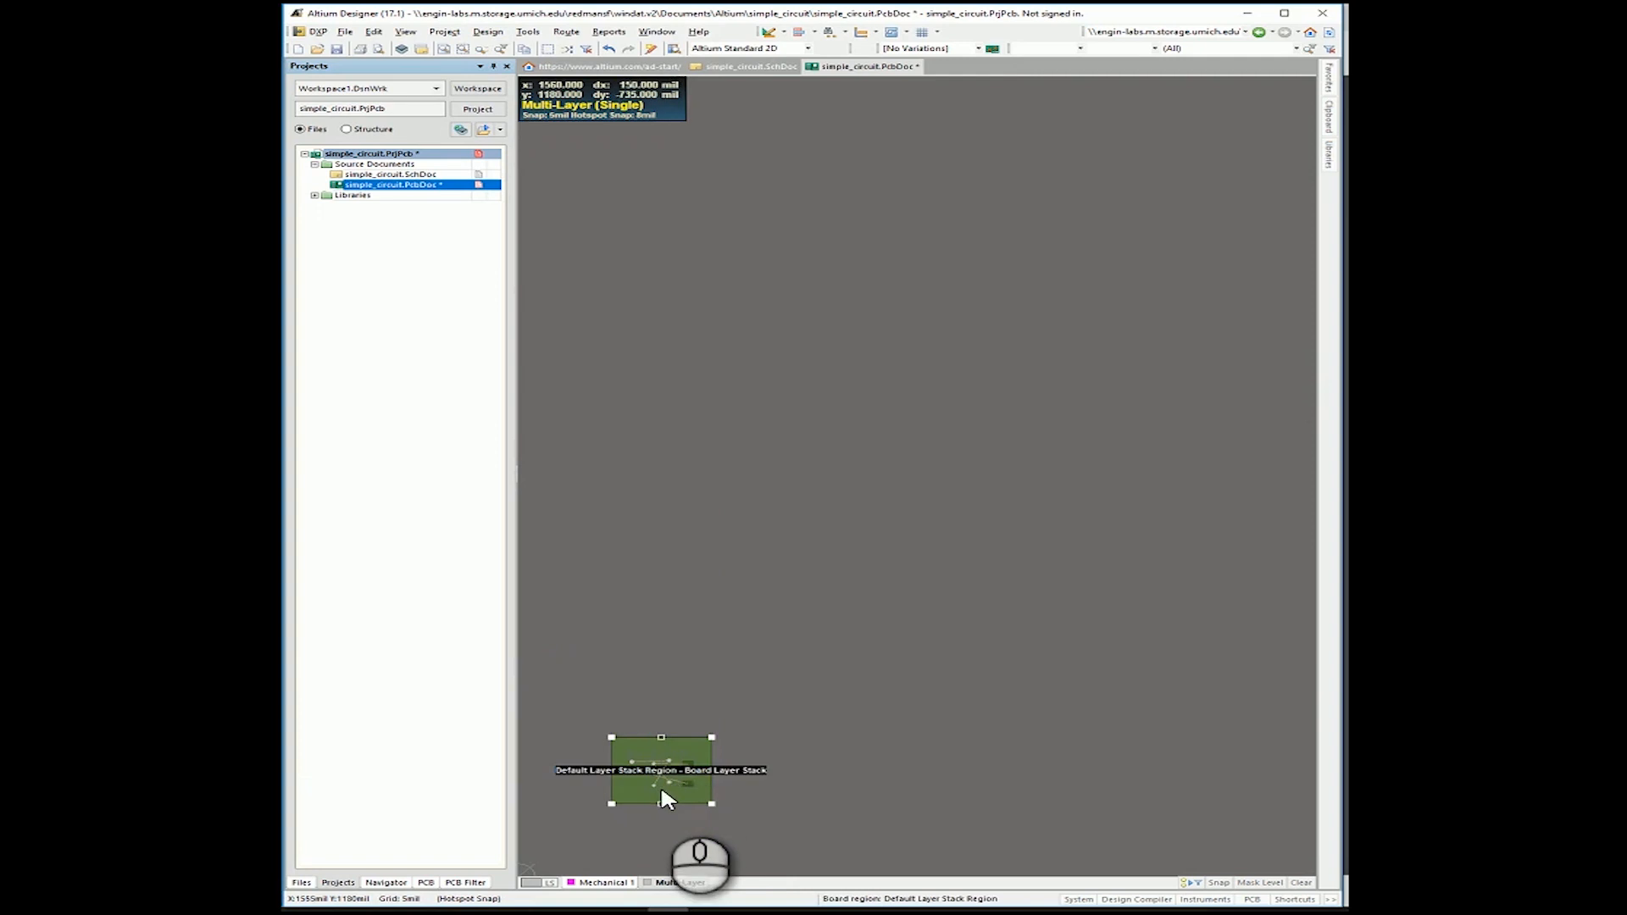
Return to the 2D layout view and shift D1 slightly farther away from R1.
ctrl+scroll(659, 785, up, 3)
right_drag(659, 784, 894, 702)
ctrl+scroll(847, 745, up, 2)
ctrl+scroll(872, 718, up, 1)
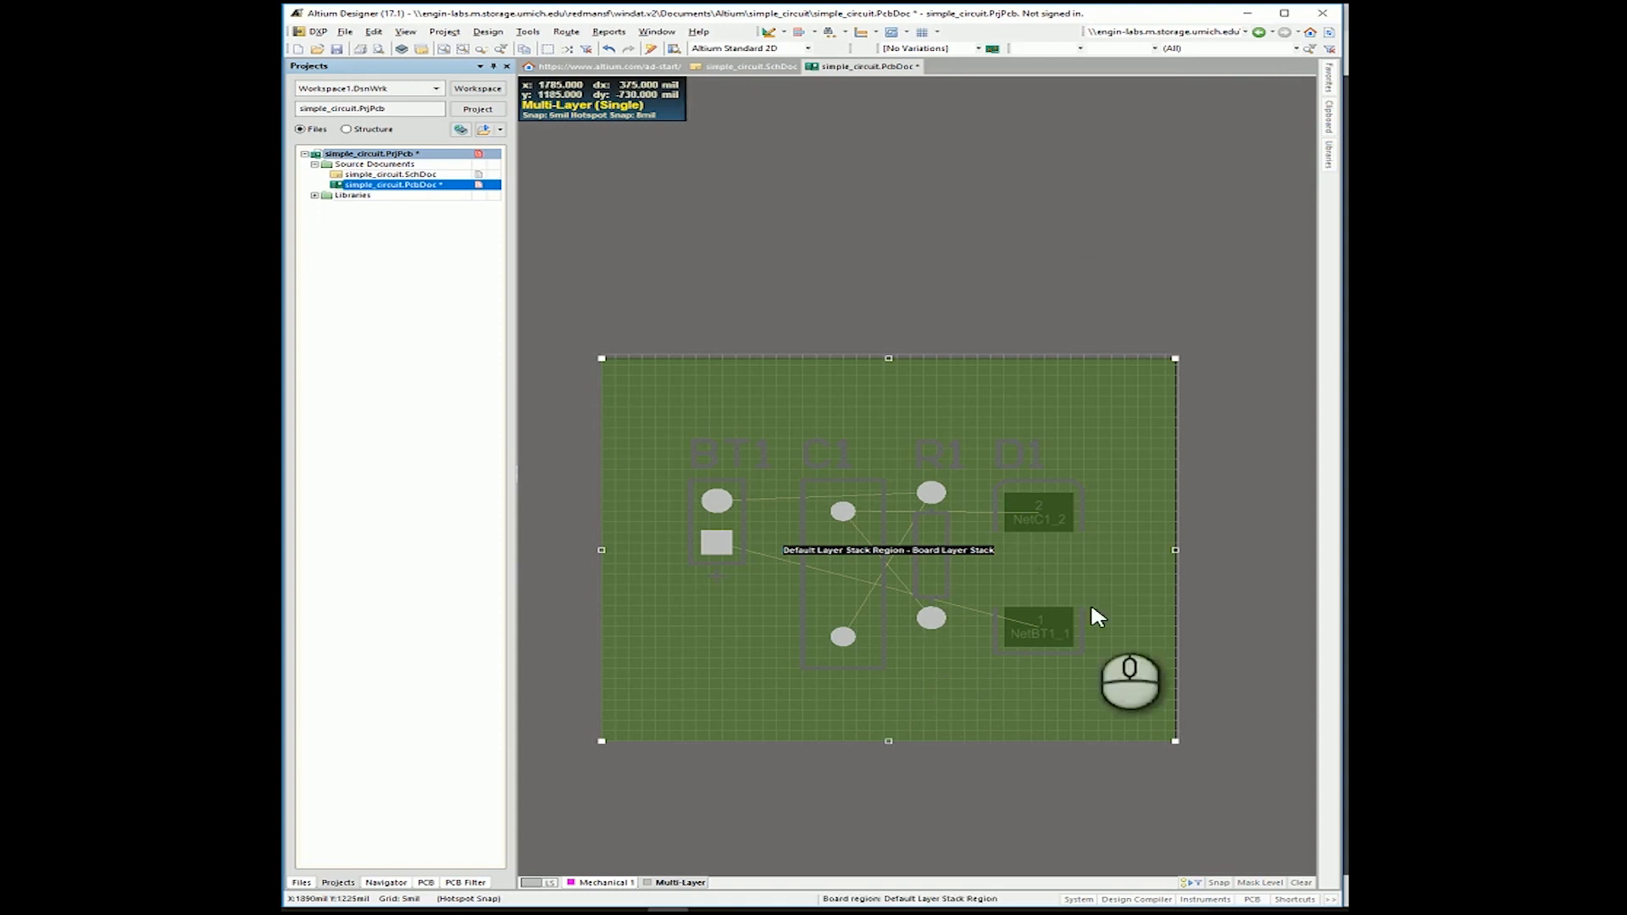
key(2)
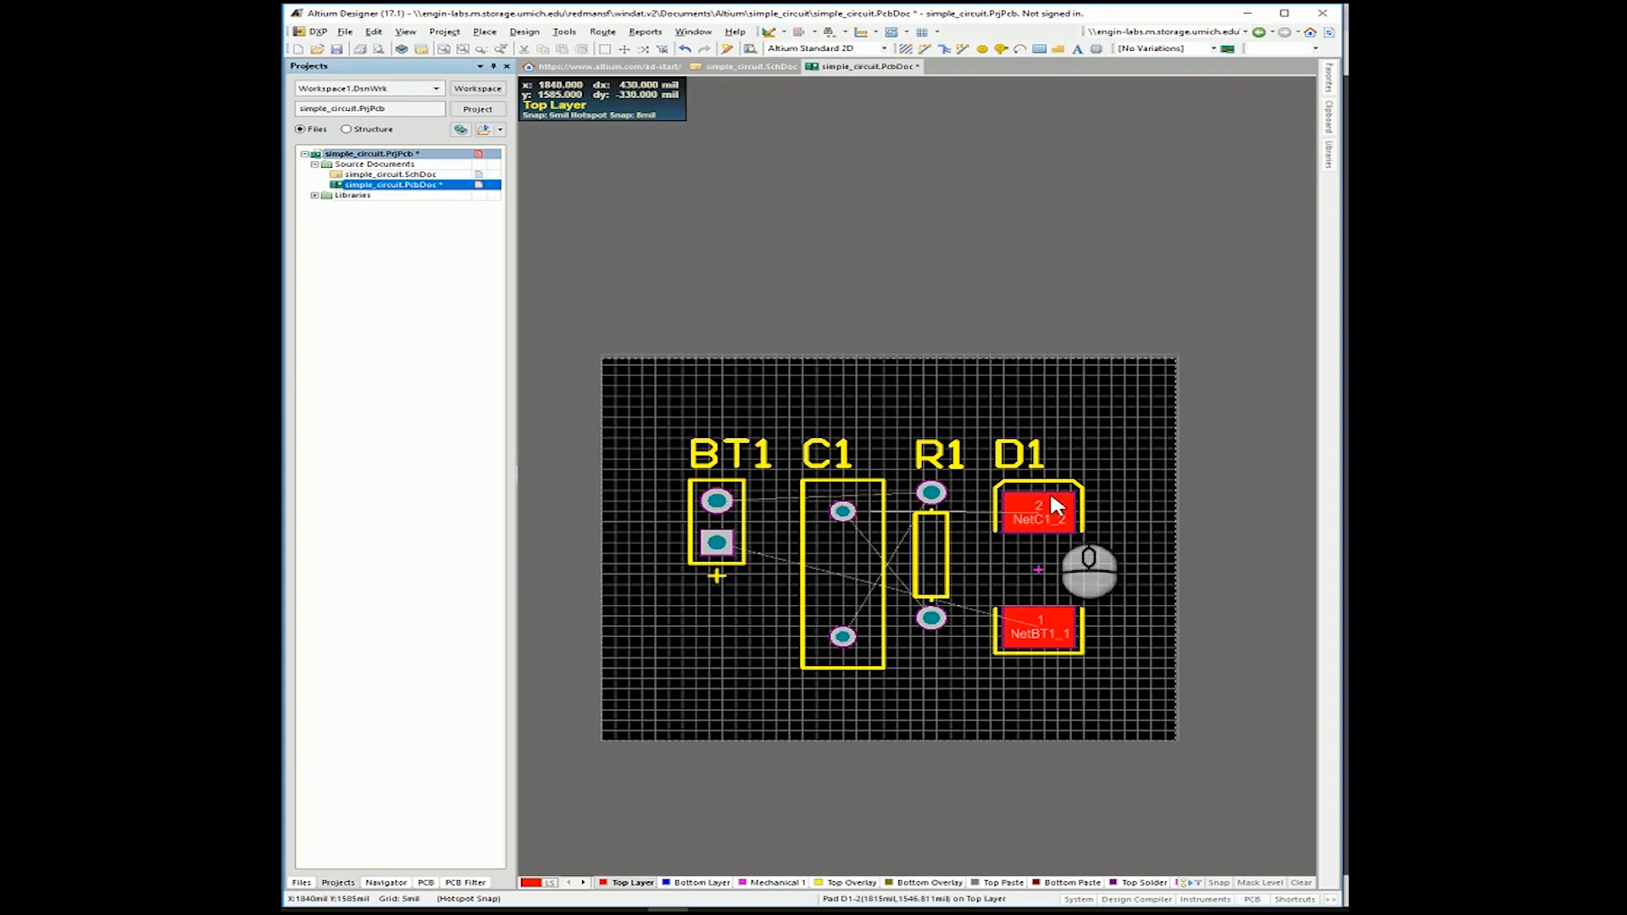
mouse_move(1050, 505)
mouse_down()
mouse_move(1066, 481)
mouse_move(1043, 557)
mouse_move(1076, 504)
mouse_move(1068, 516)
mouse_up()
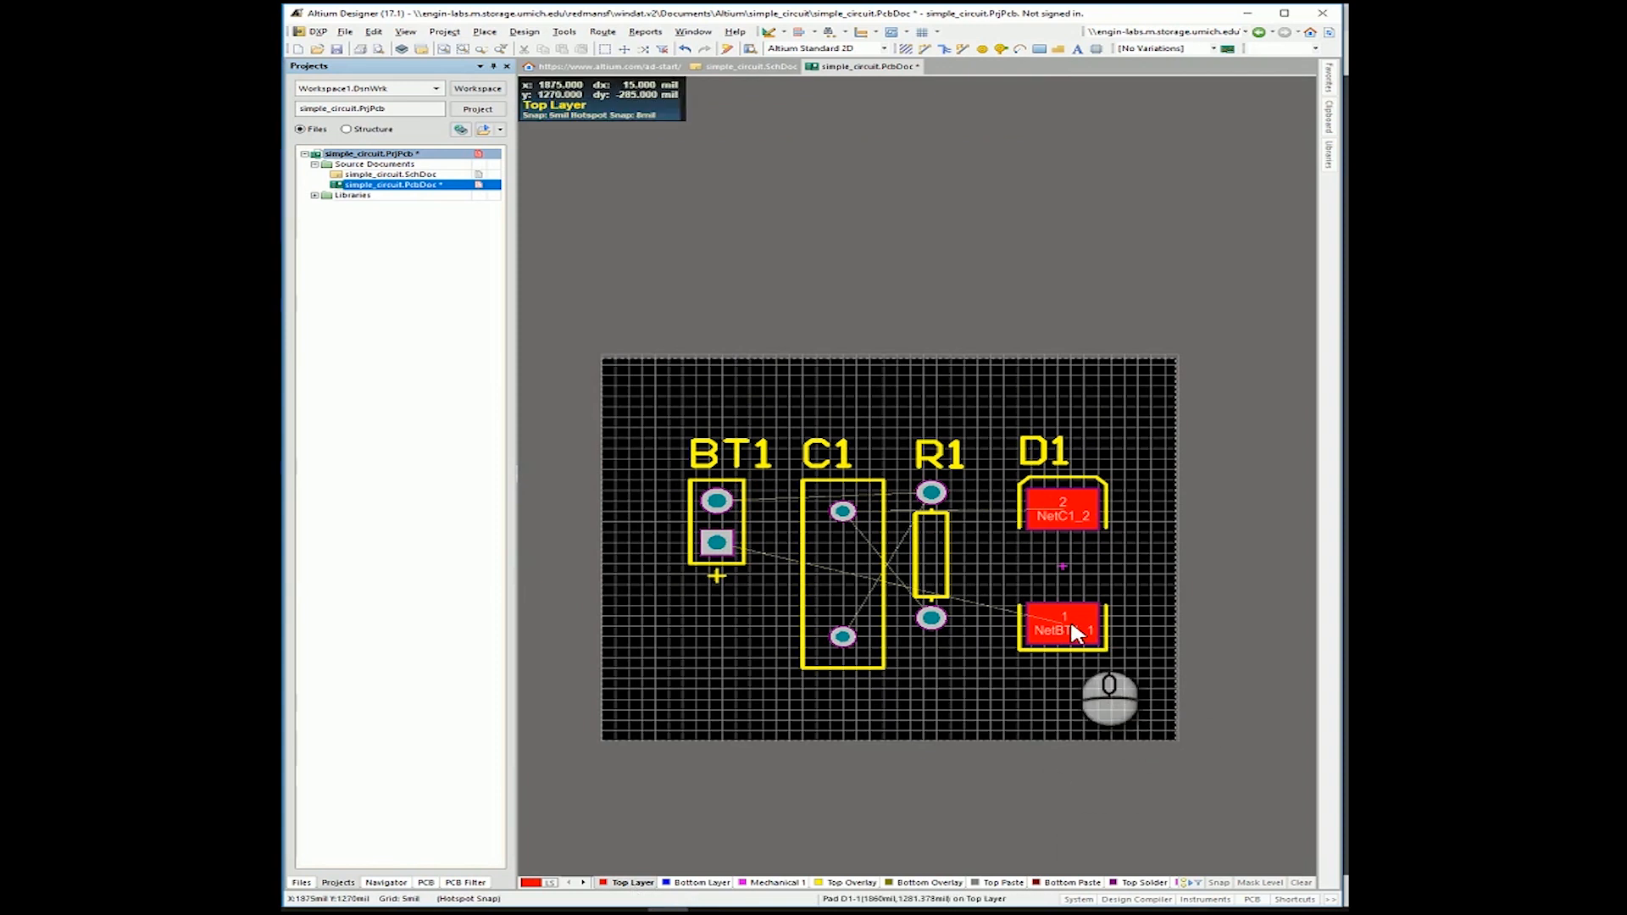
Check the name and copper thickness in the Top Layer properties and close the dialog.
double_click(629, 883)
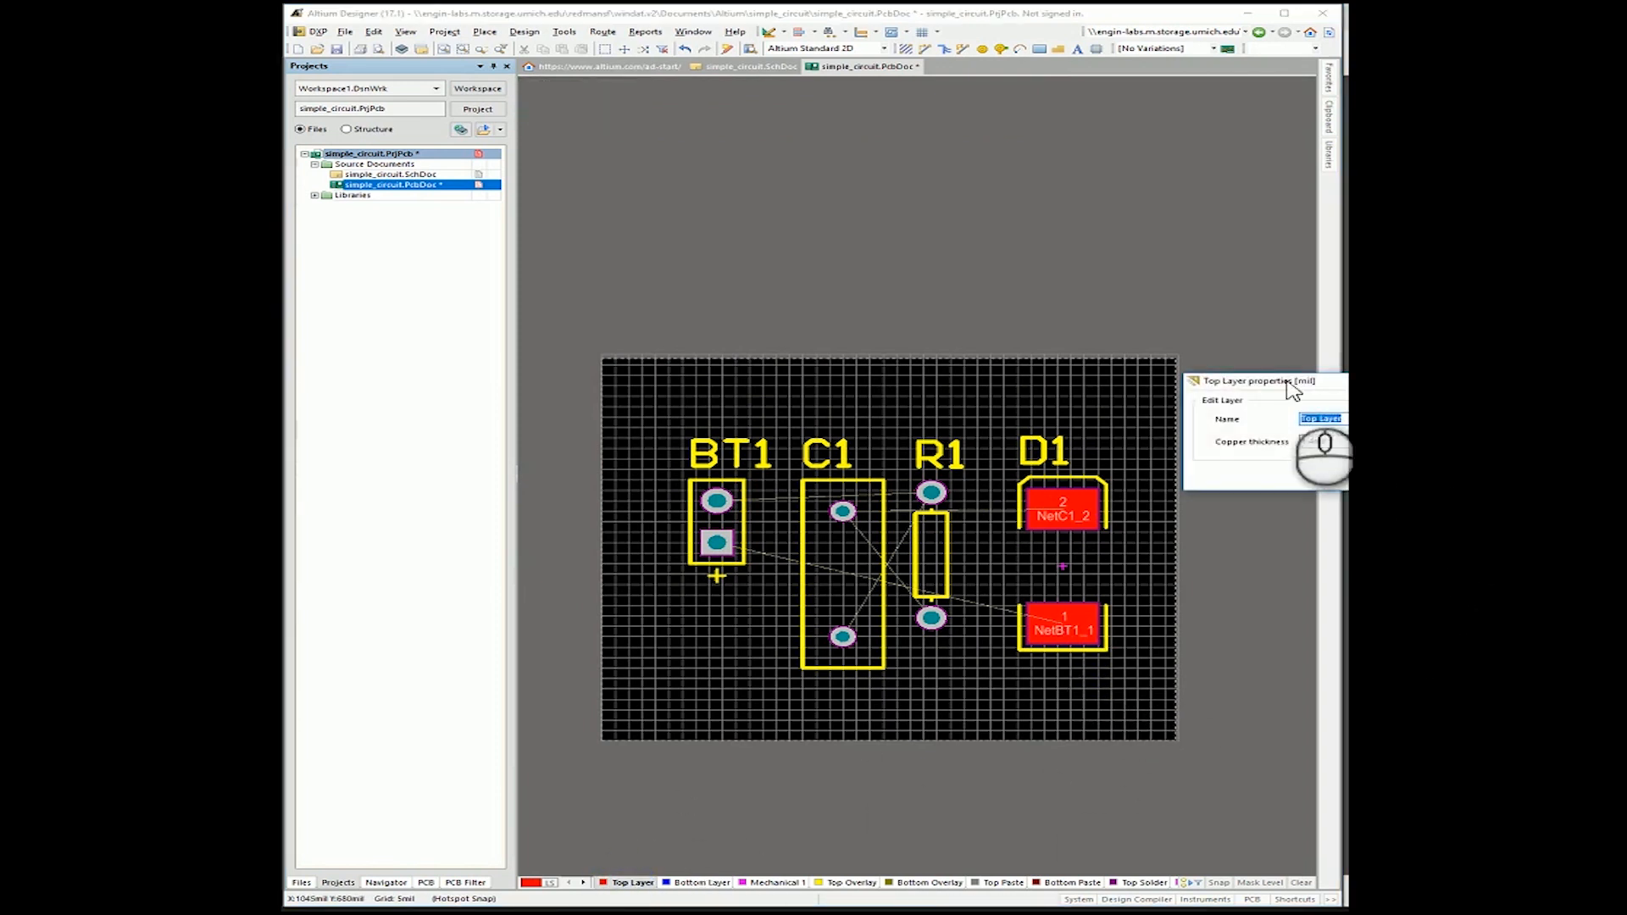
drag(1296, 382, 882, 328)
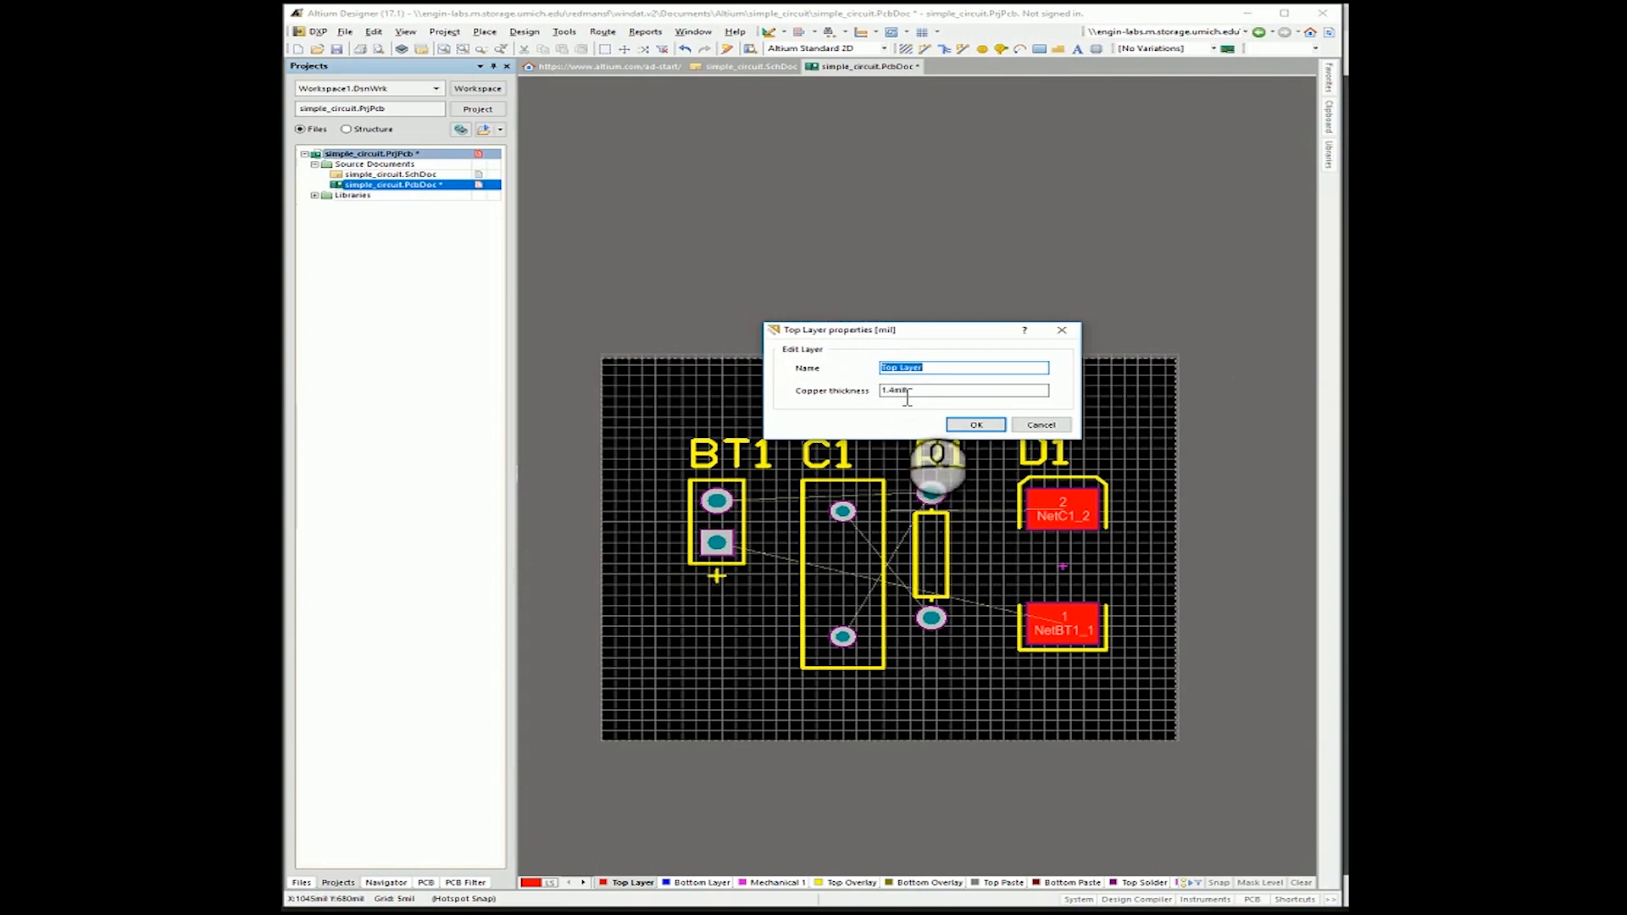
click(972, 426)
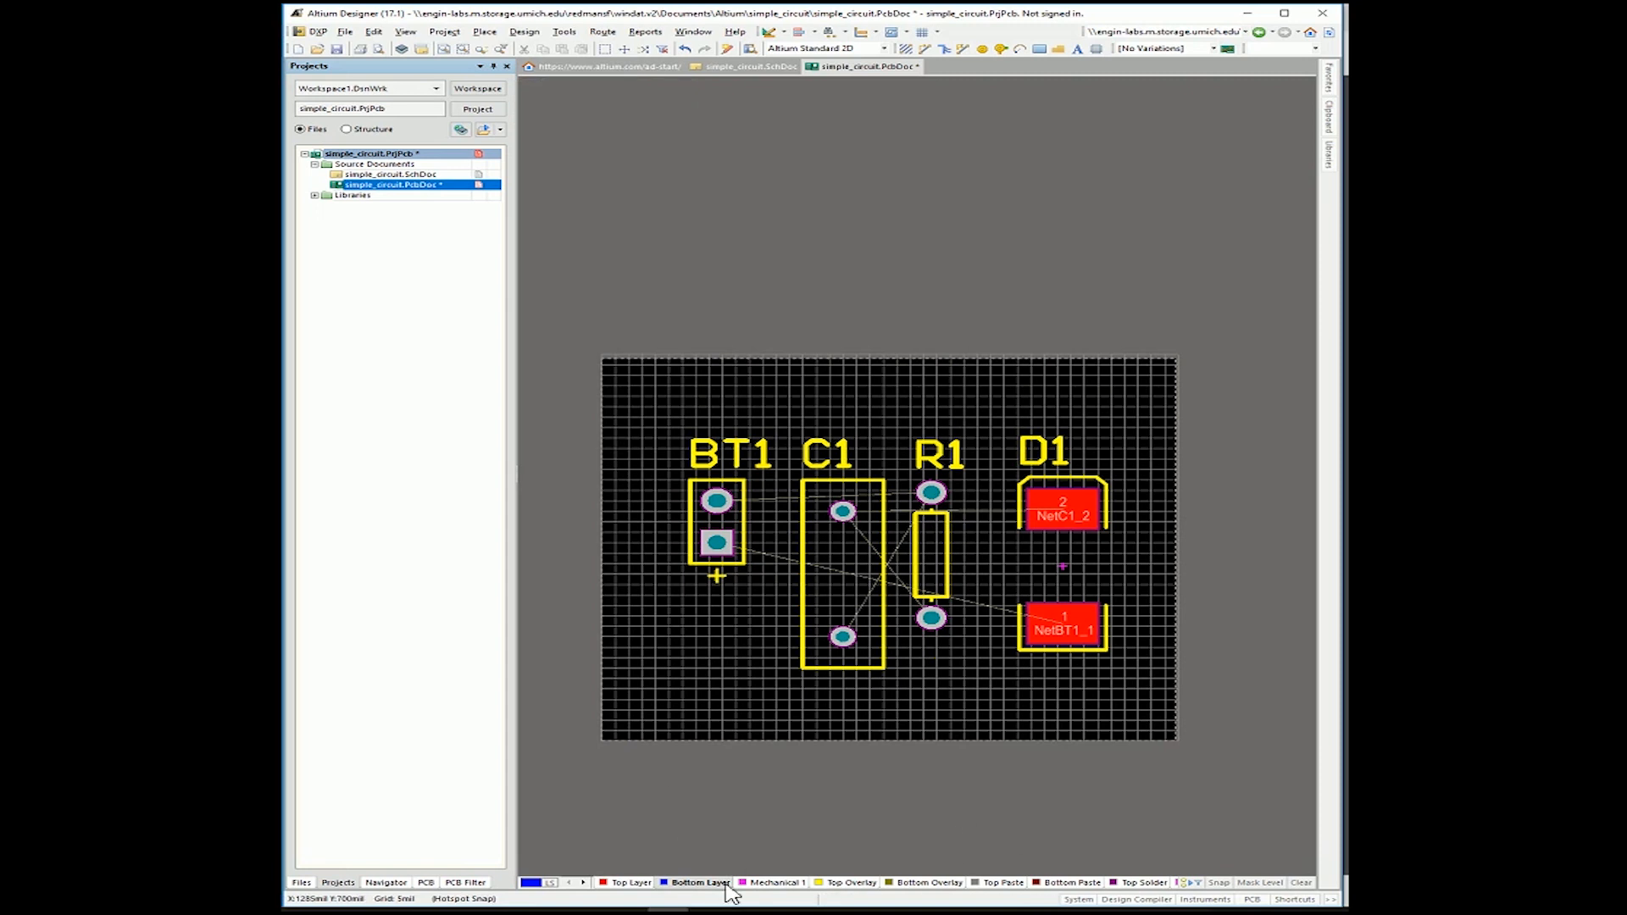
Look through the Mechanical 1, Top Overlay, Top Paste, Bottom Paste and Top Solder layers, and return to the Top Layer.
click(785, 883)
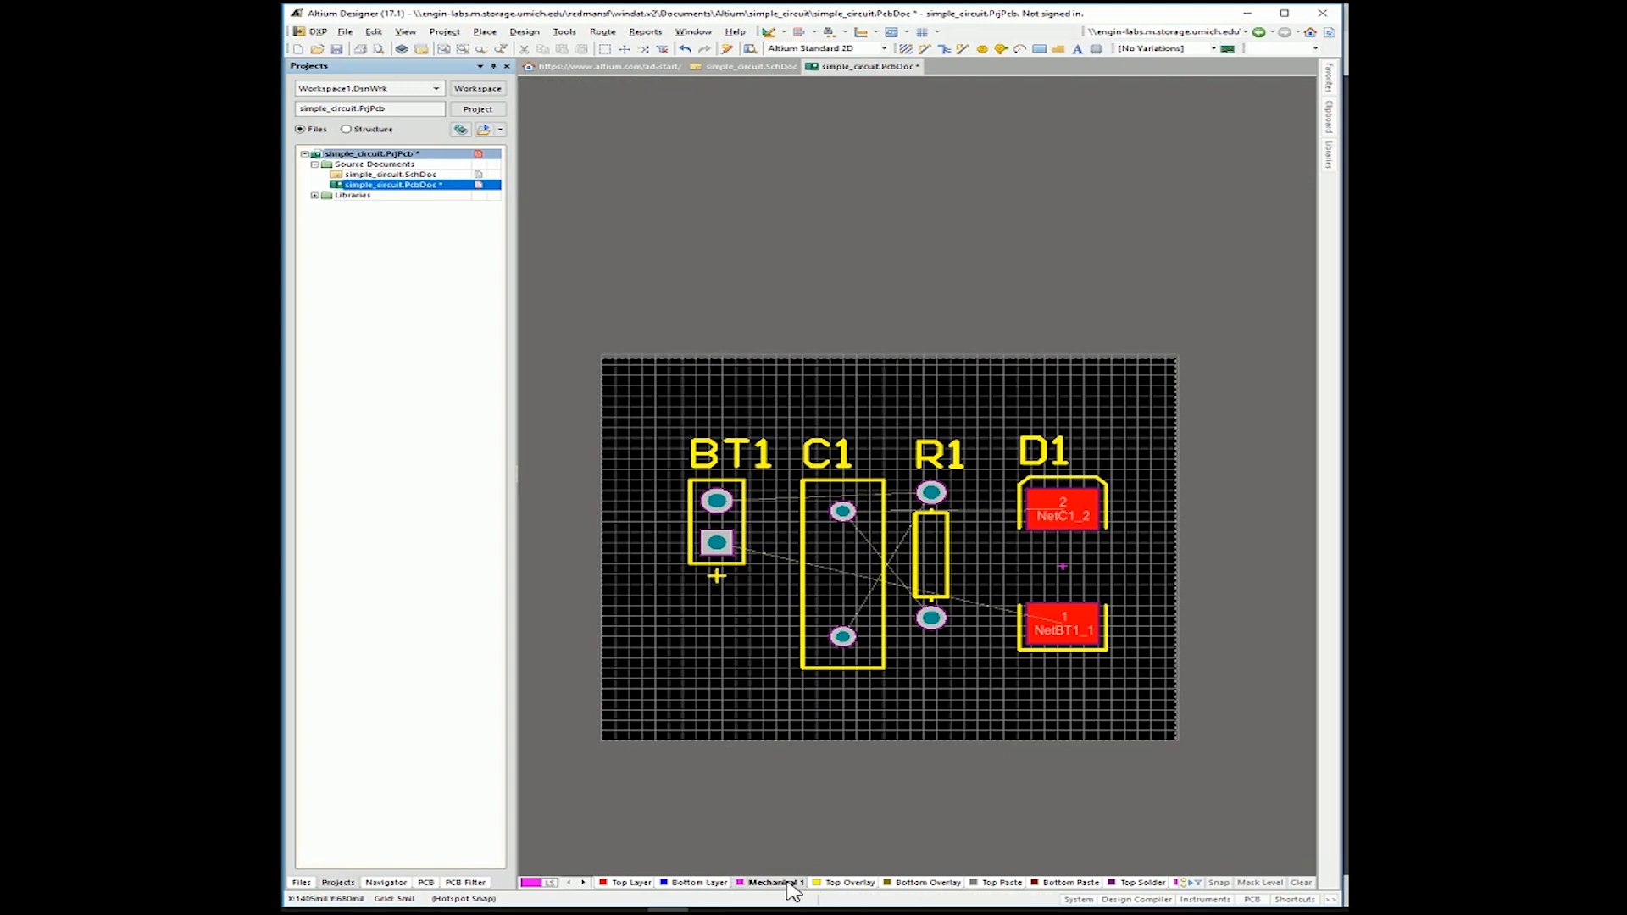
click(839, 884)
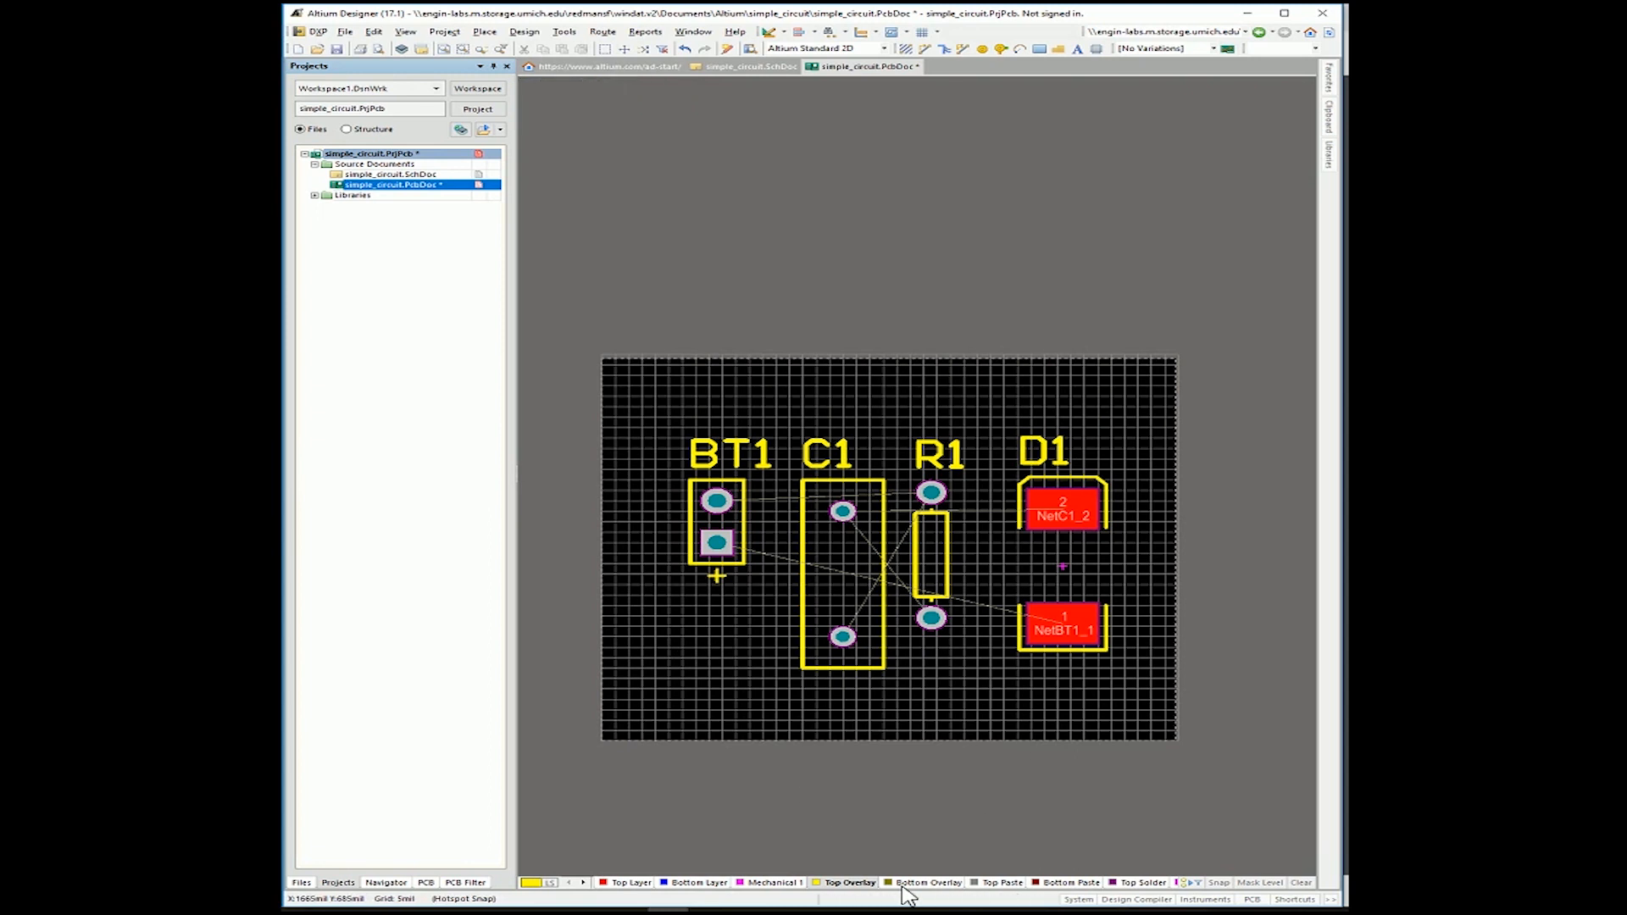
click(1000, 884)
click(1071, 884)
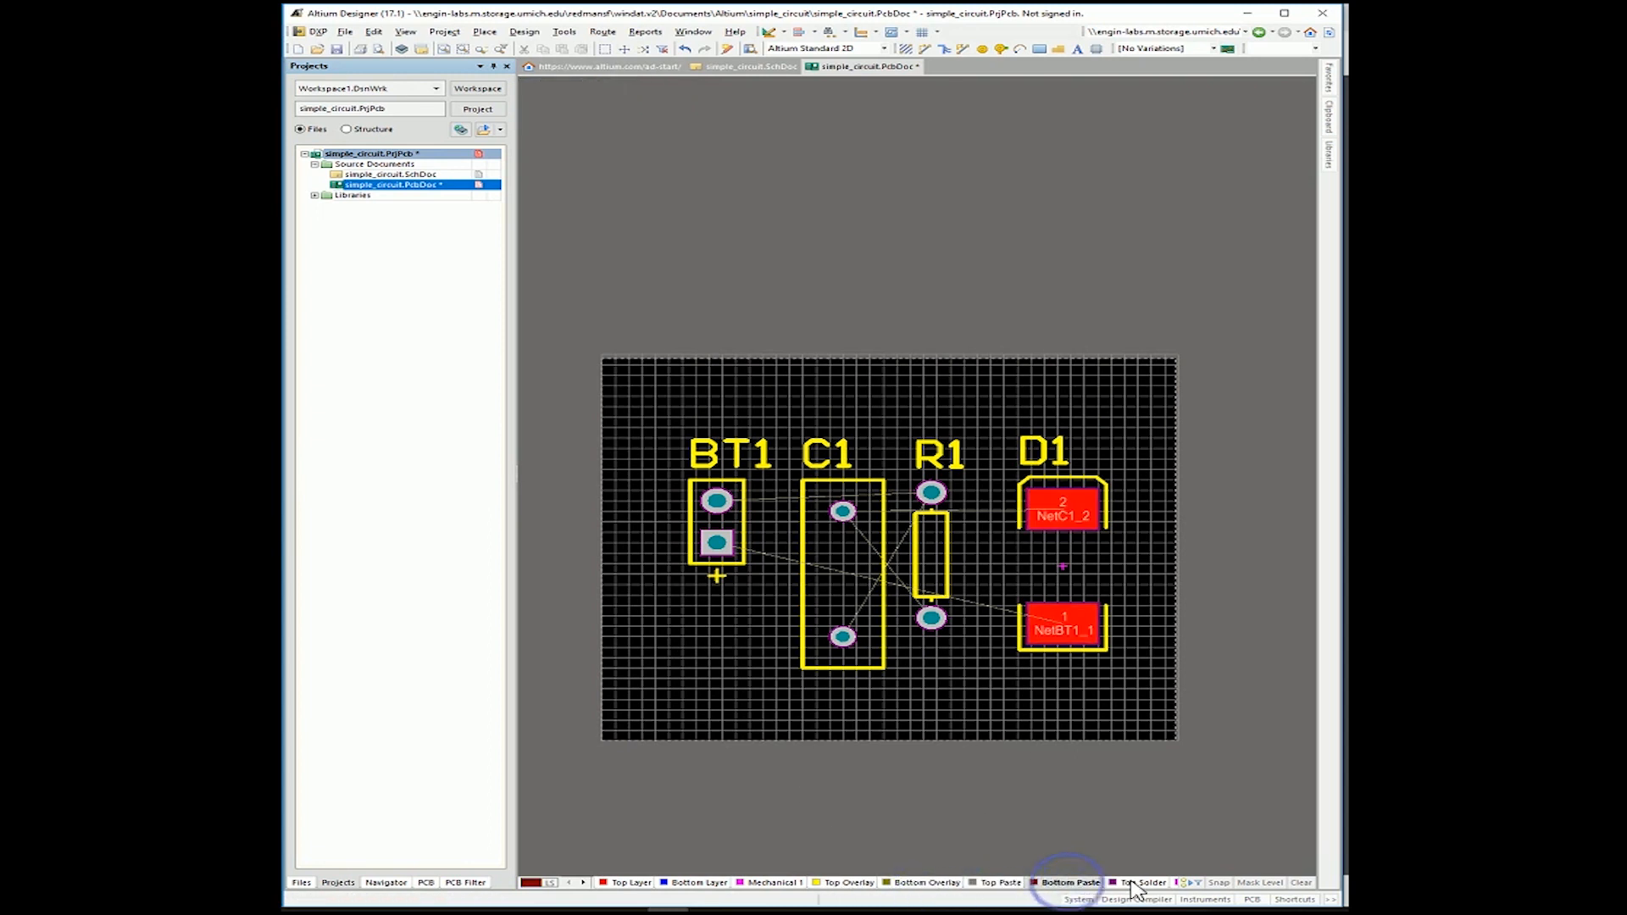
click(1135, 884)
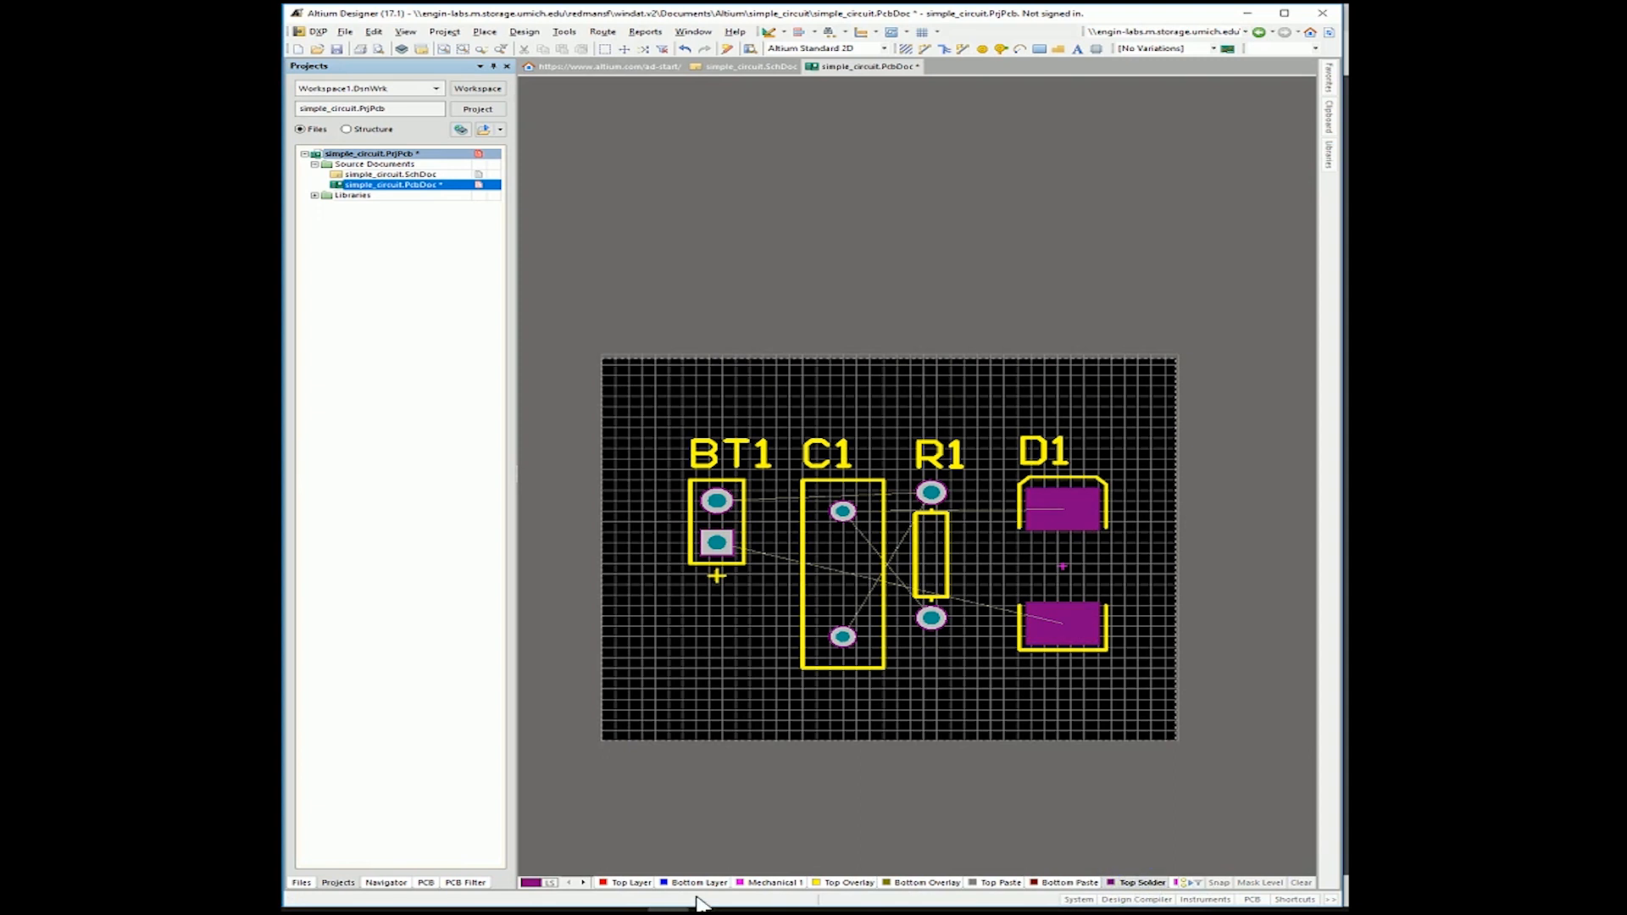
click(632, 884)
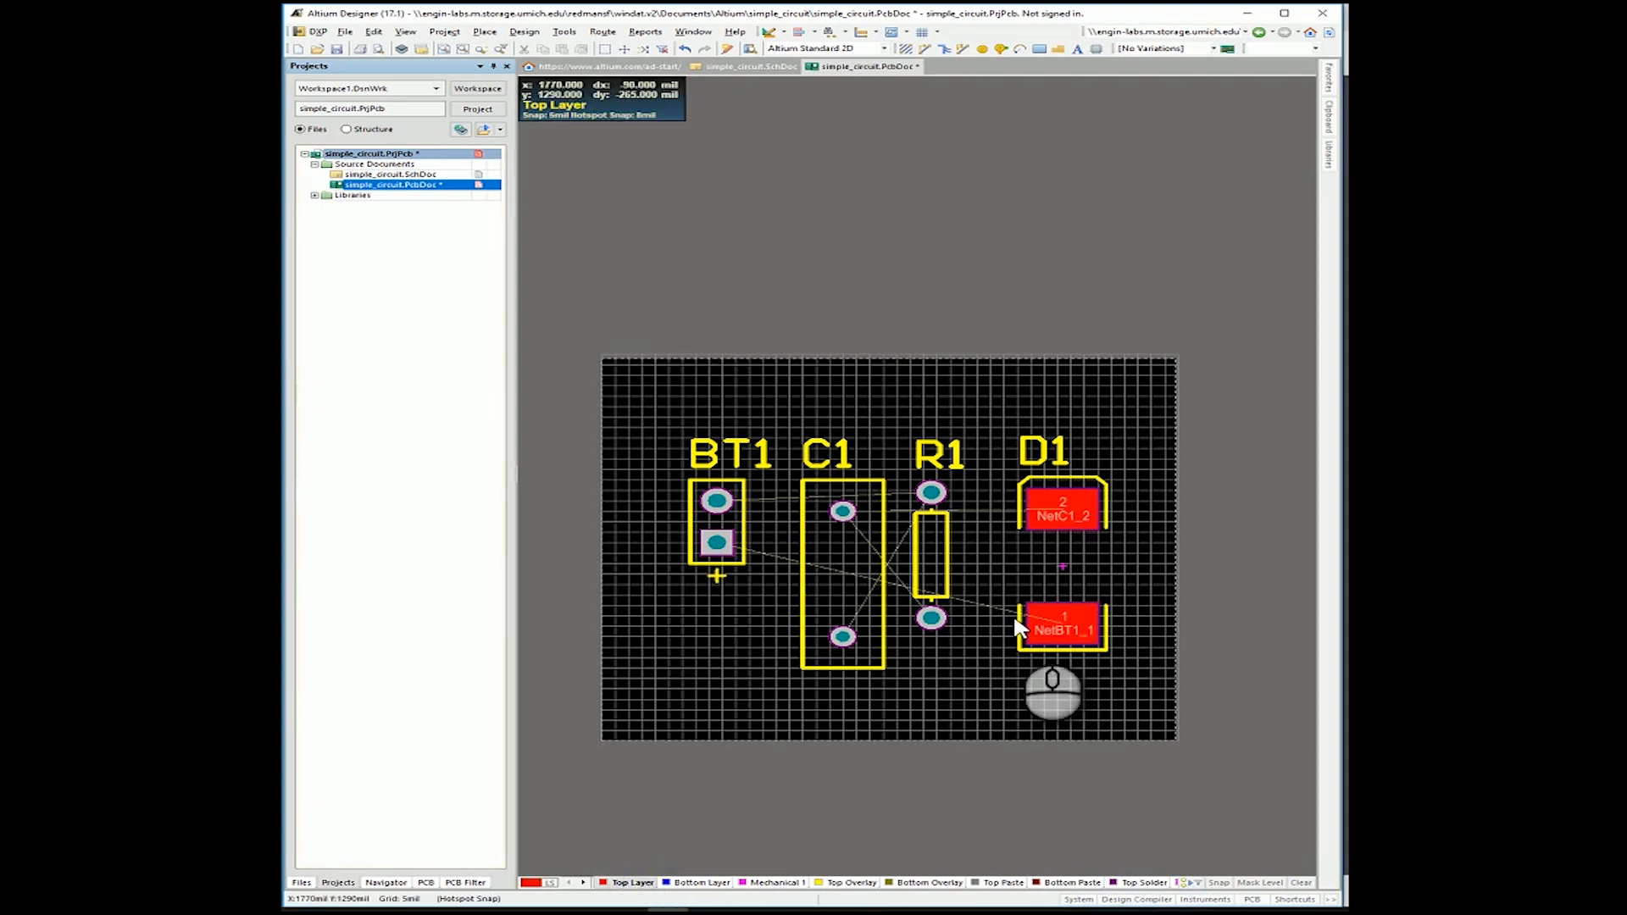
click(837, 883)
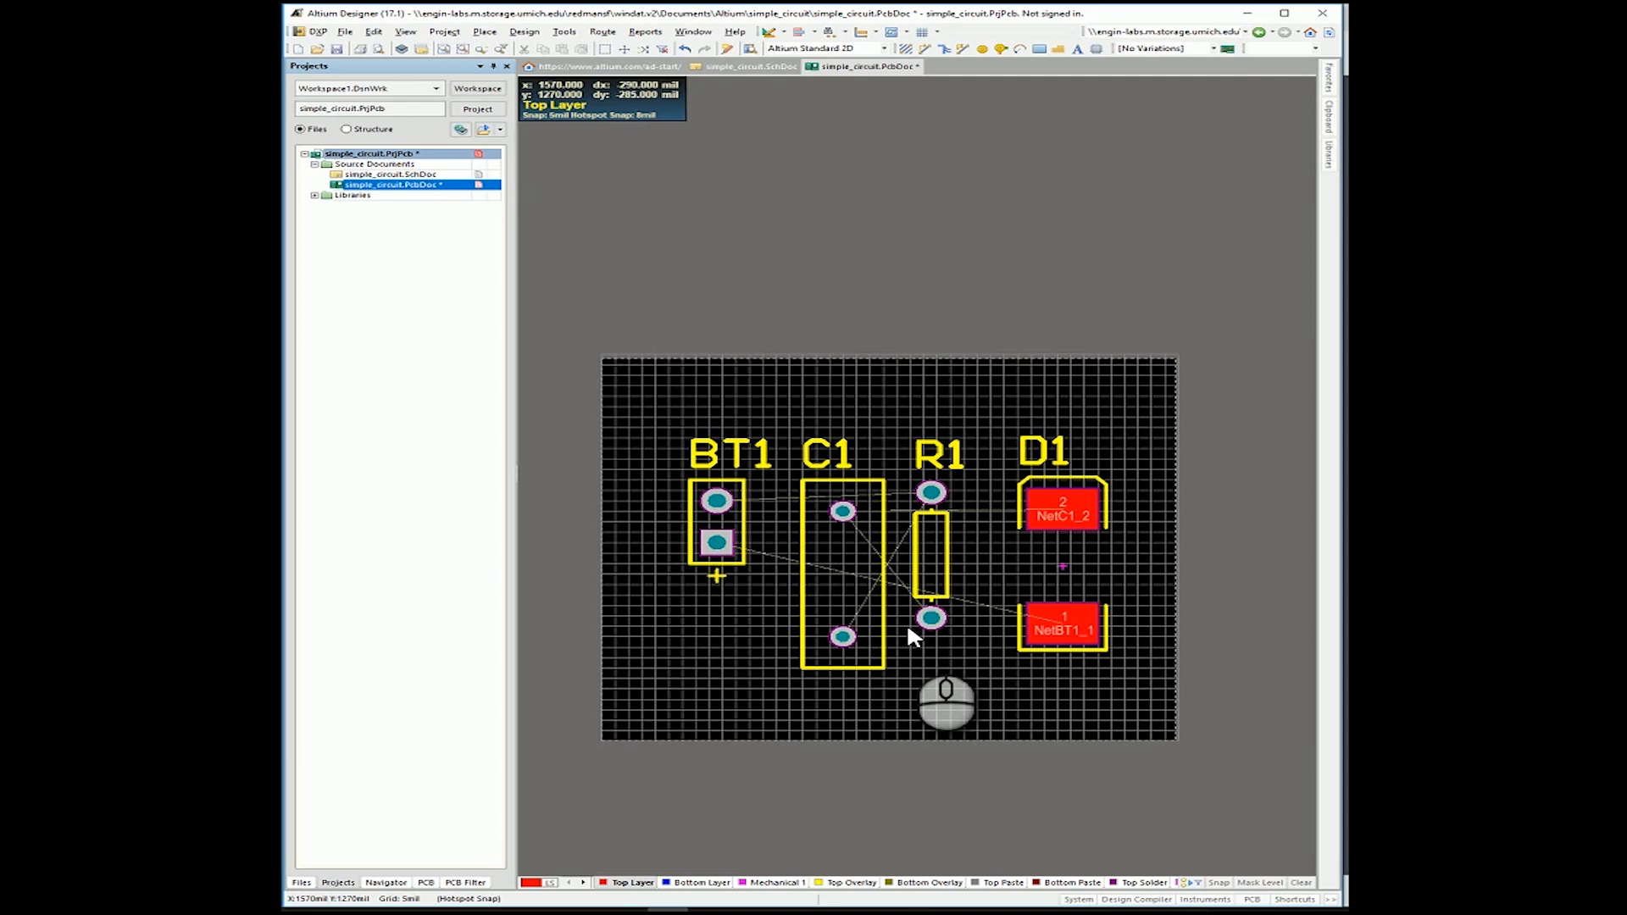
Show the board in 3D and examine its pads, component outlines and silkscreen designators.
key(3)
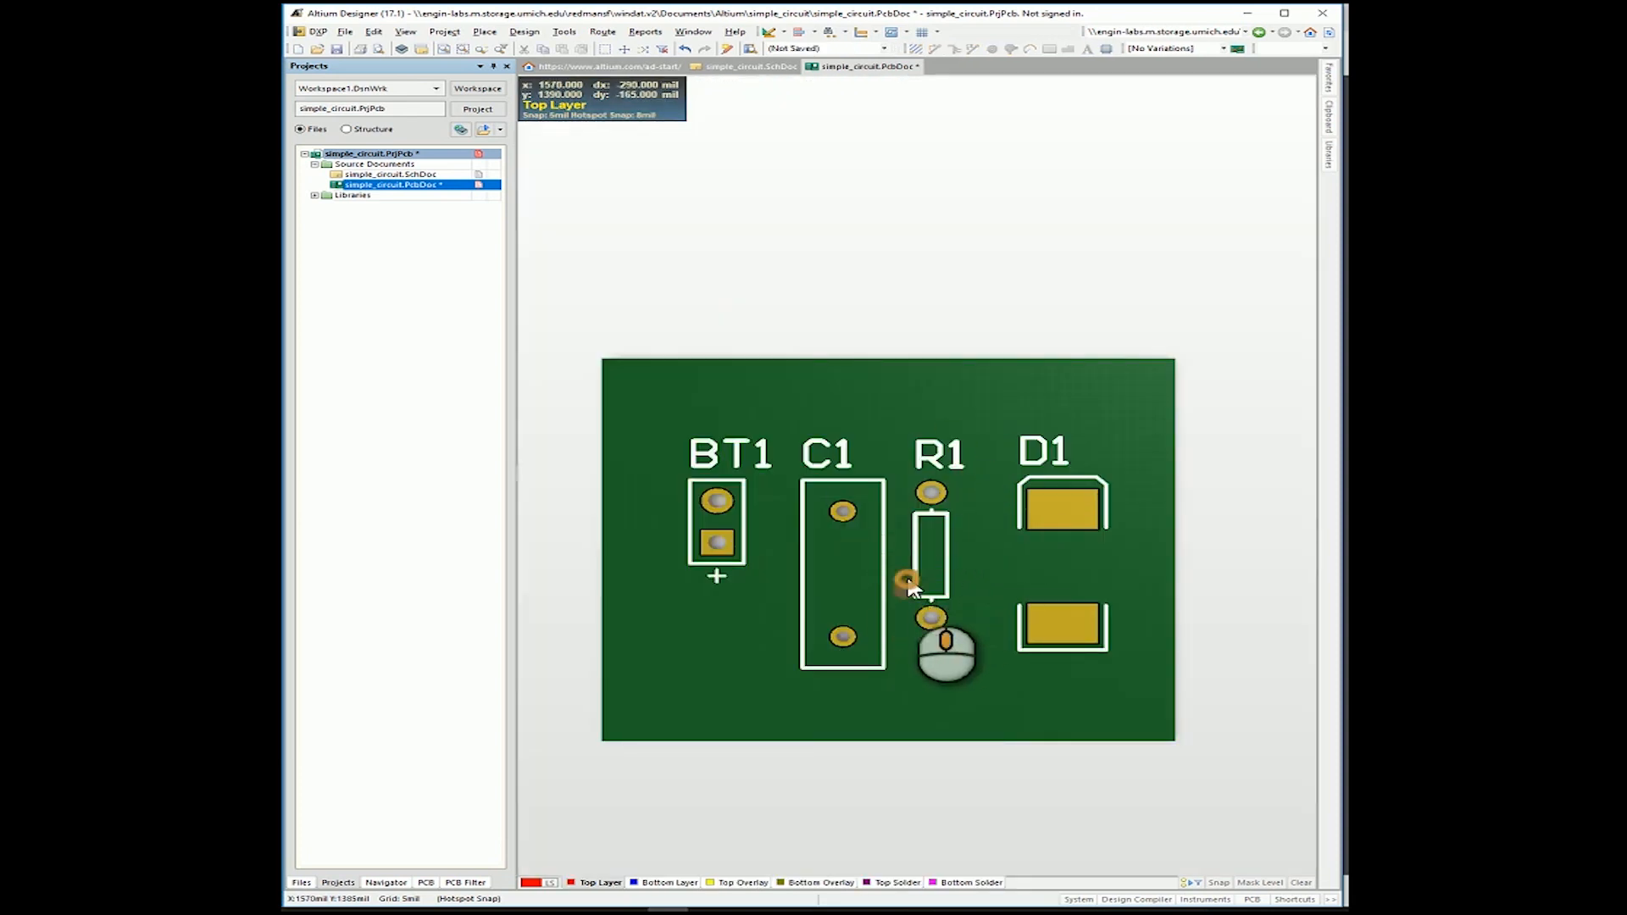
ctrl+scroll(905, 581, up, 5)
ctrl+scroll(905, 582, down, 5)
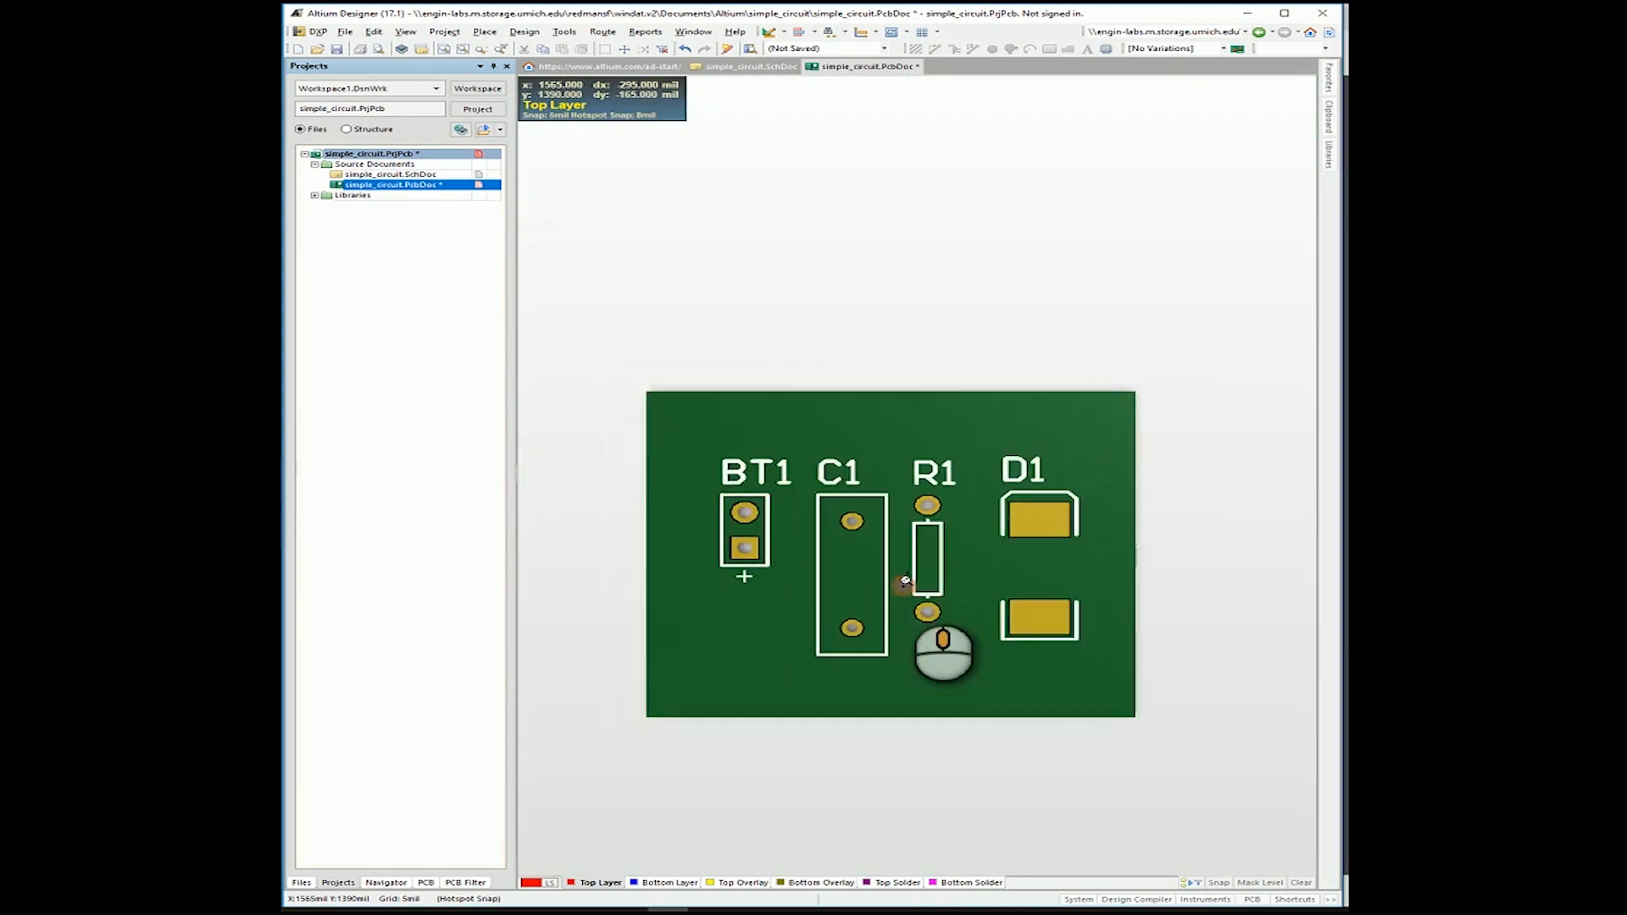
ctrl+scroll(905, 581, up, 2)
ctrl+scroll(894, 597, down, 2)
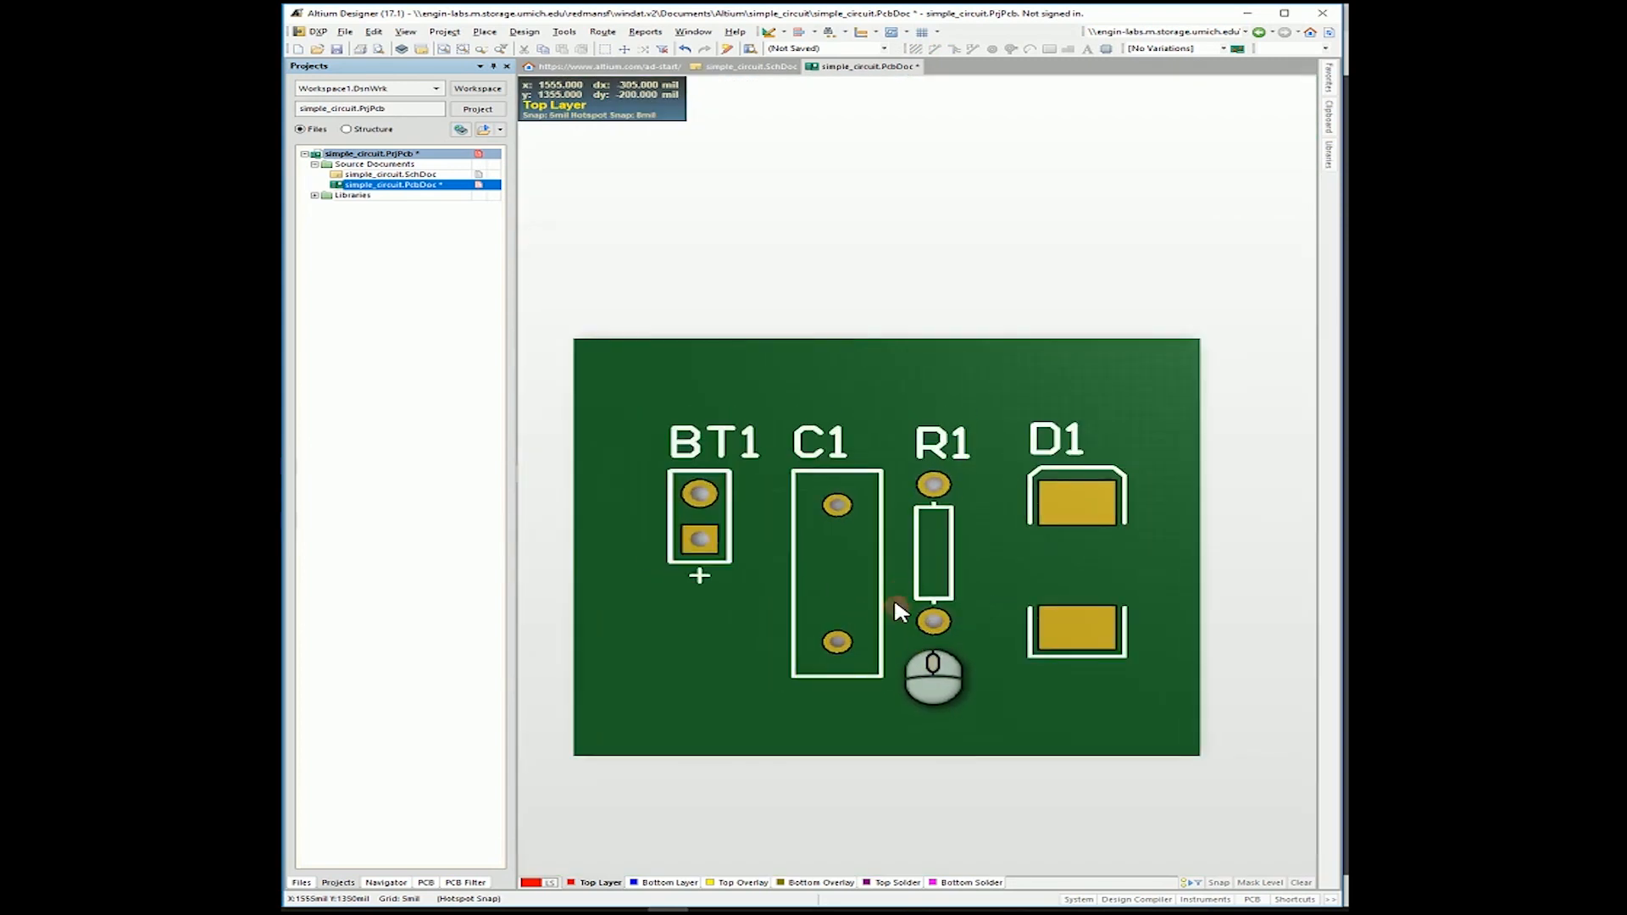
right_drag(894, 597, 926, 500)
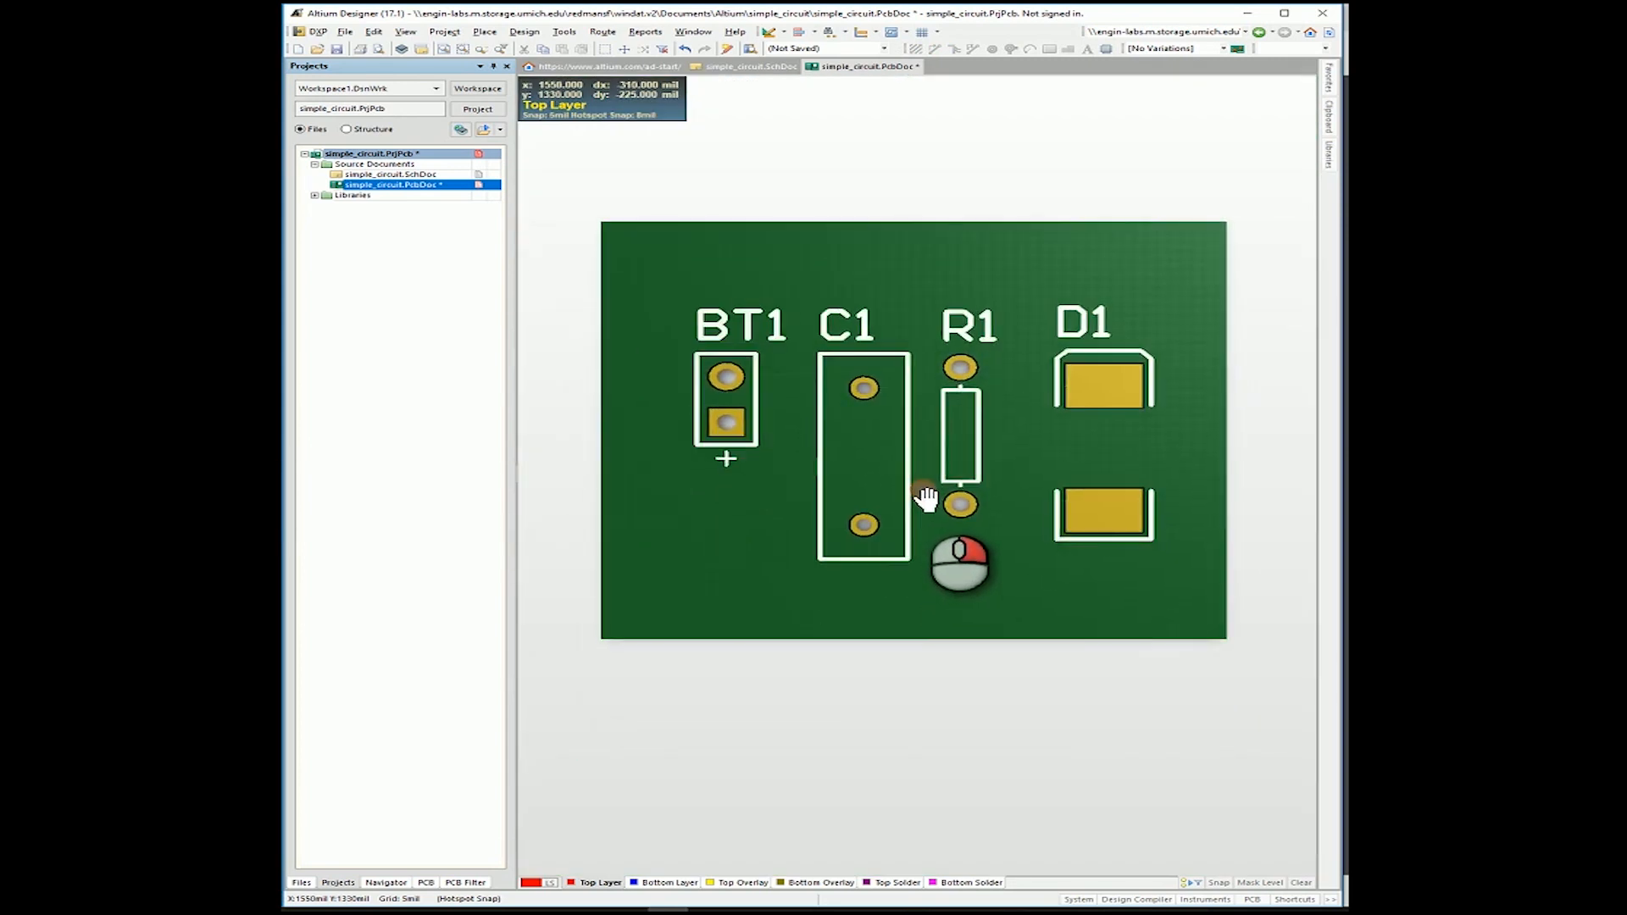
ctrl+scroll(921, 488, up, 2)
ctrl+scroll(928, 500, down, 1)
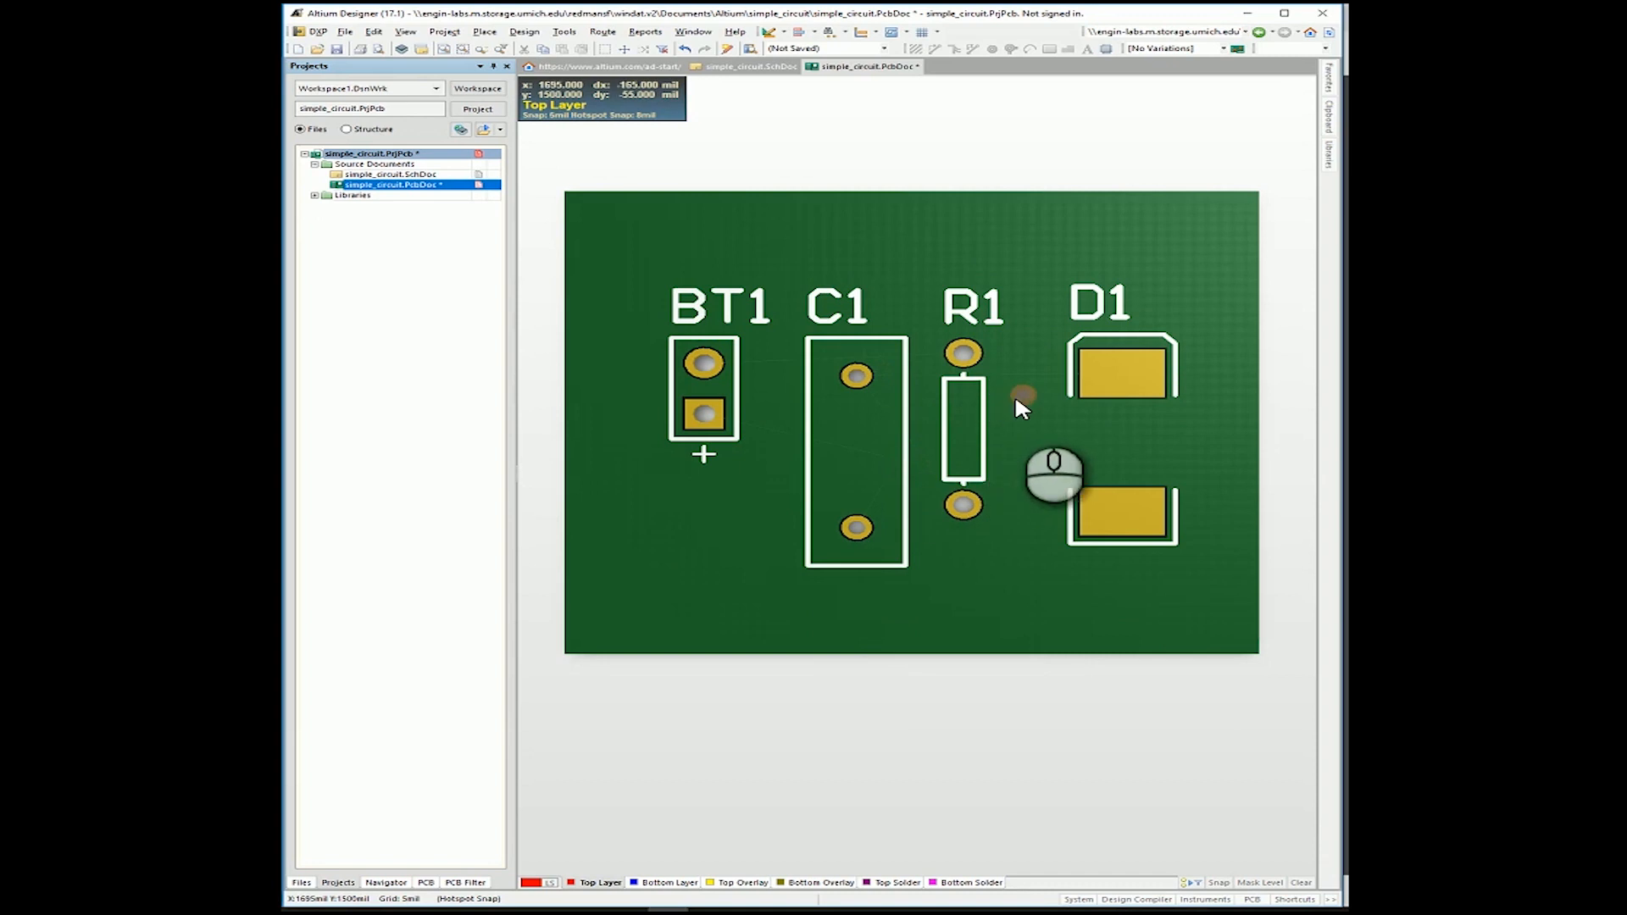
ctrl+scroll(929, 435, up, 1)
ctrl+scroll(928, 434, down, 2)
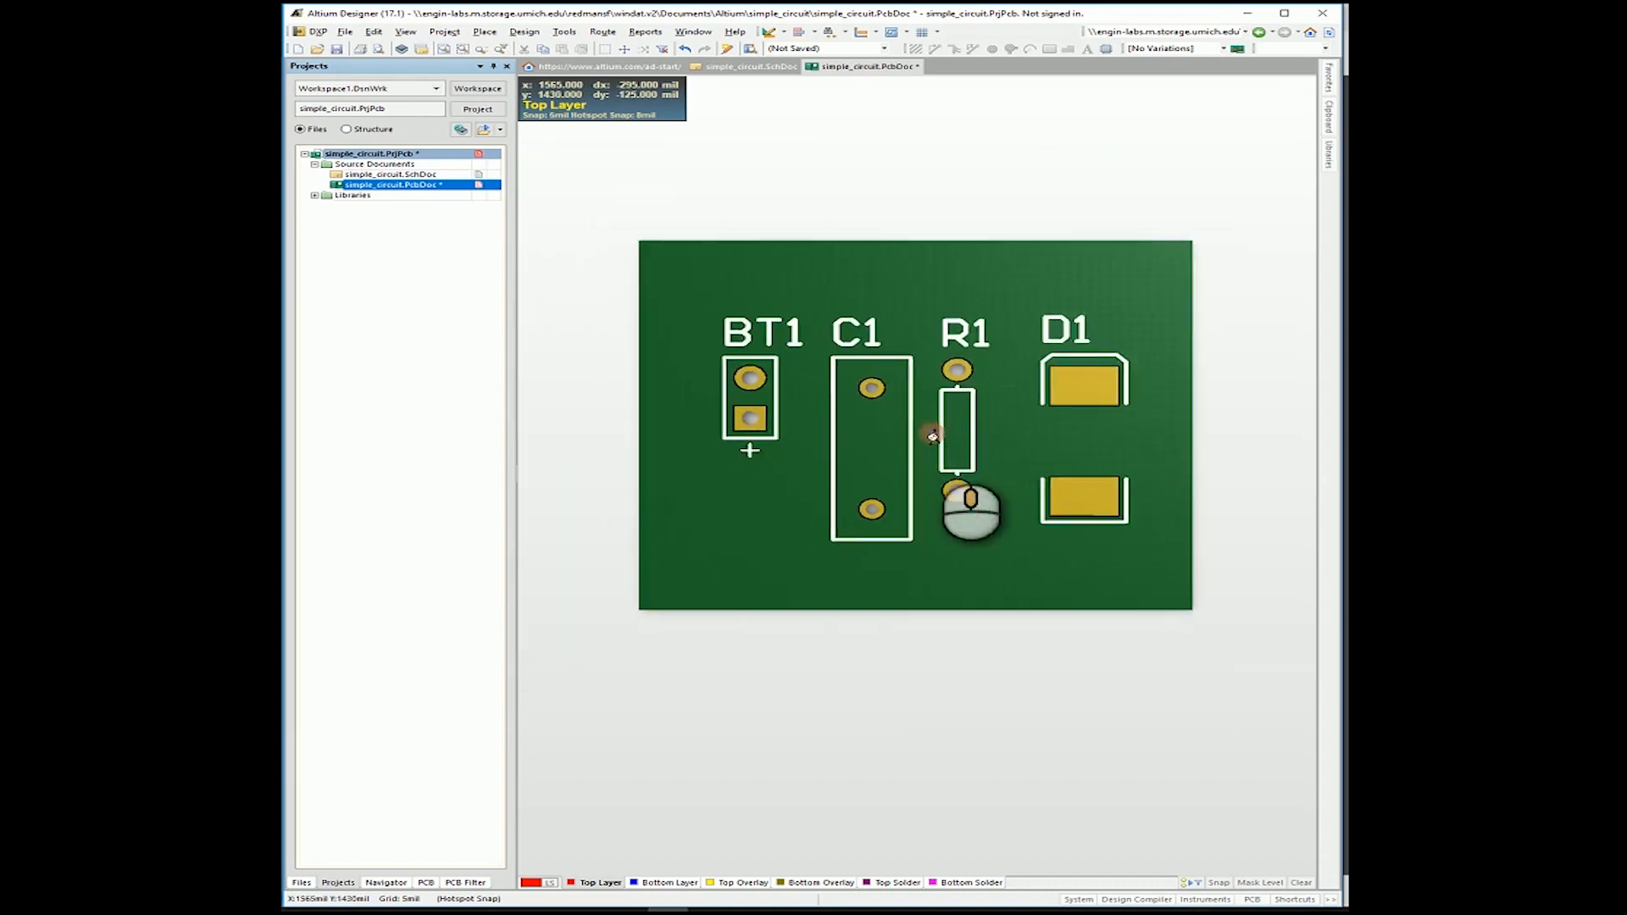
middle_drag(933, 436, 932, 440)
right_drag(933, 434, 925, 471)
click(921, 472)
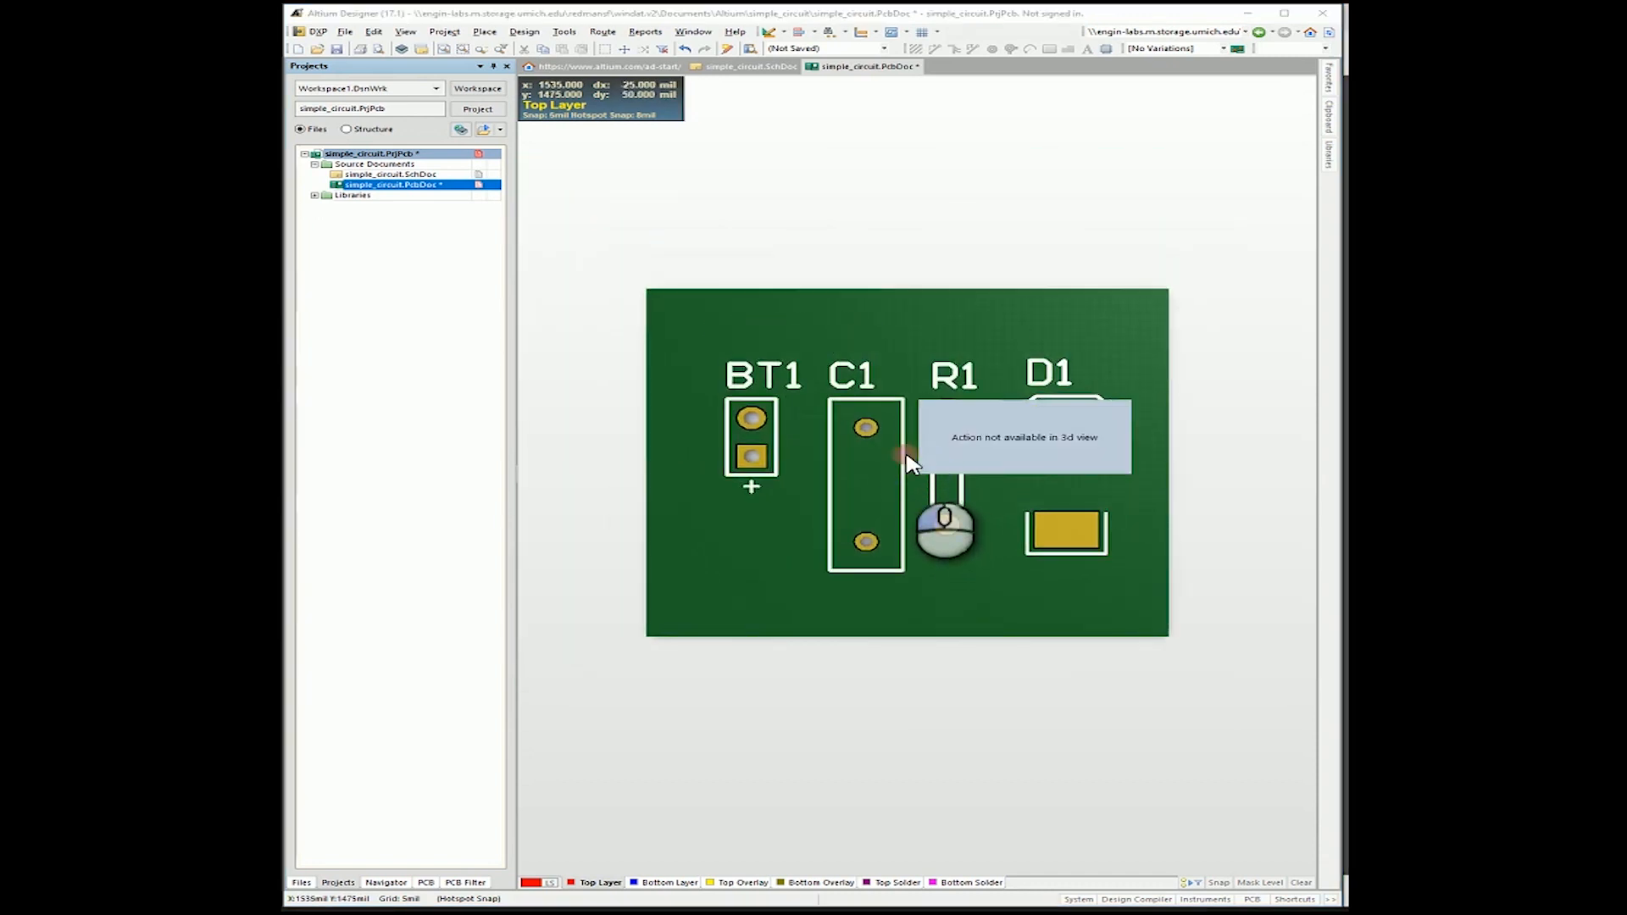
ctrl+scroll(911, 462, up, 1)
ctrl+scroll(915, 461, down, 1)
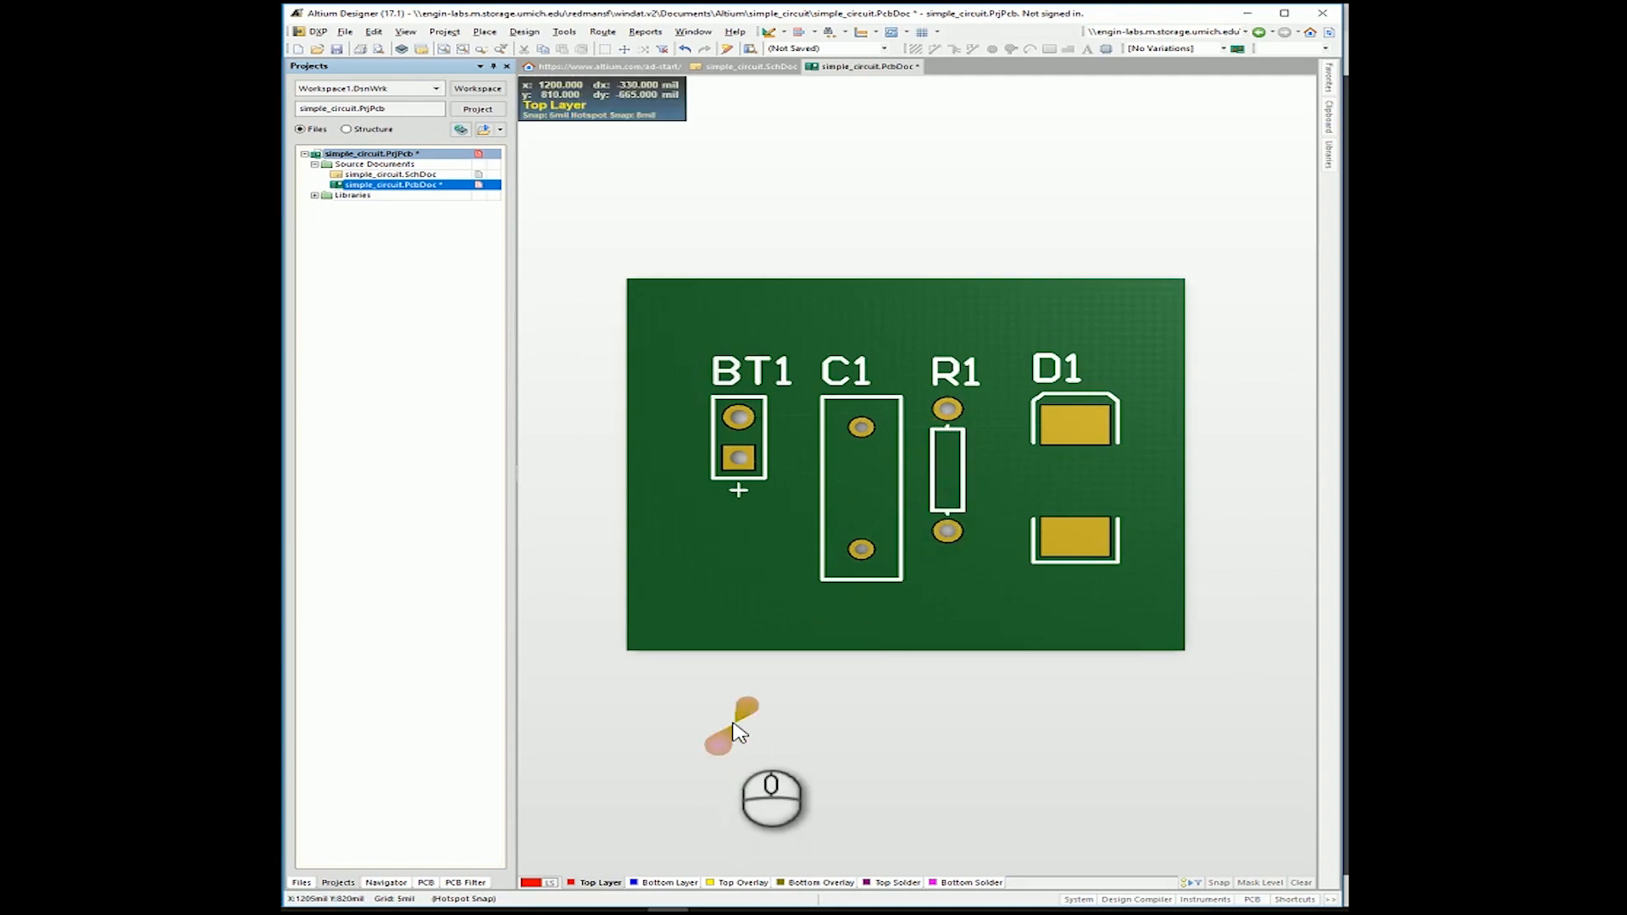
Return to the 2D view and rearrange the components across the board in the order BT1, D1, C1, R1.
key(2)
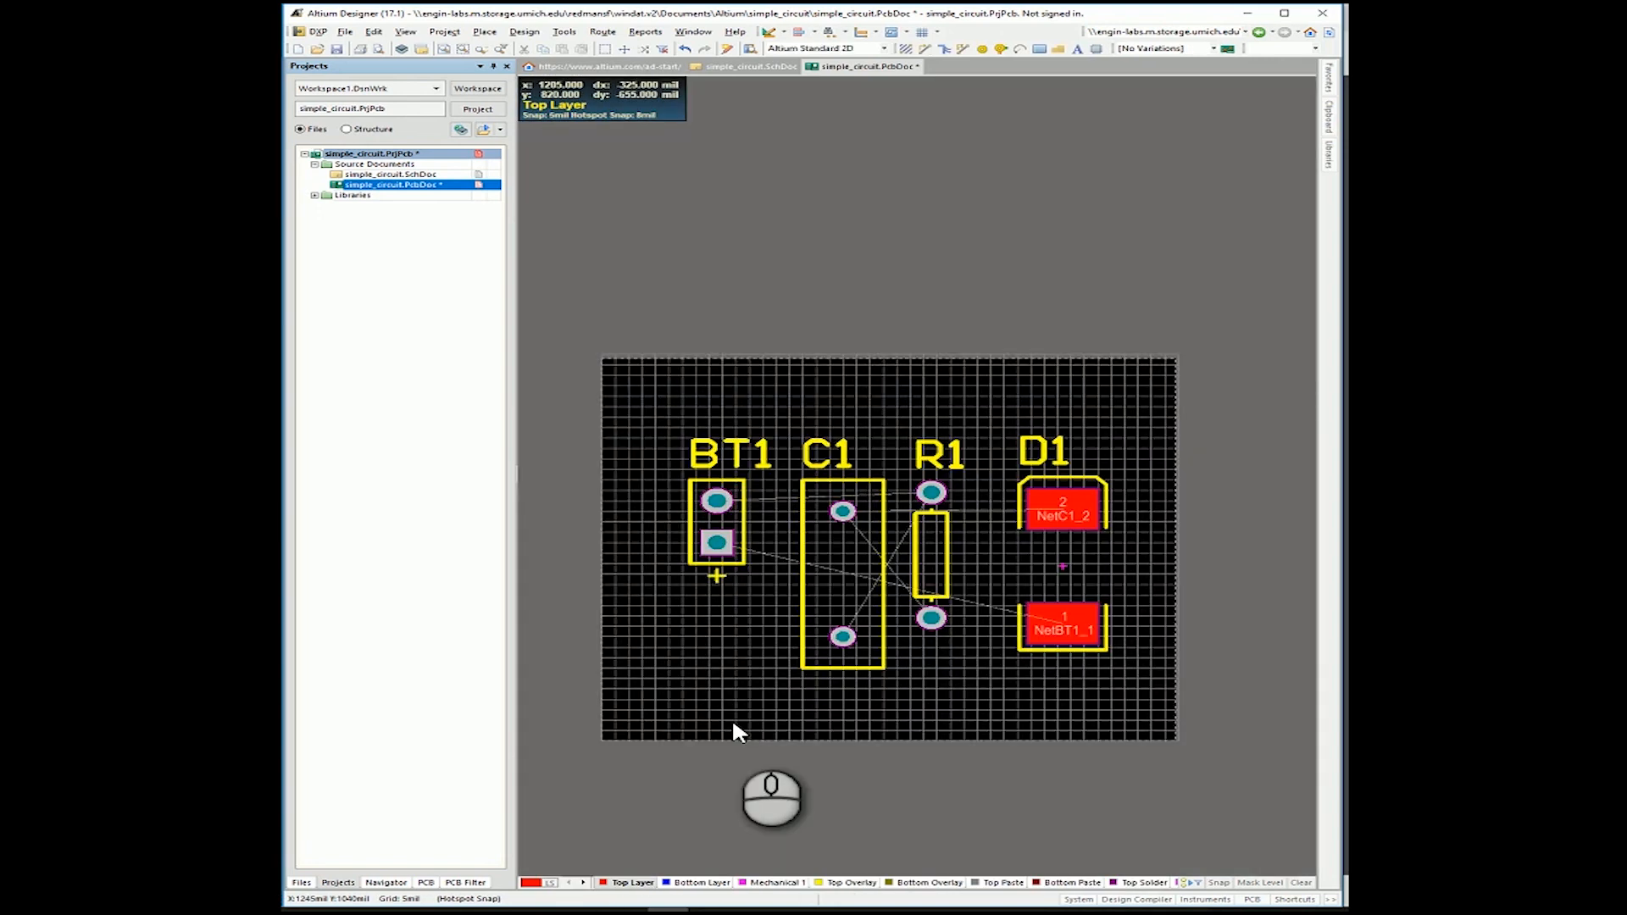
drag(721, 536, 675, 551)
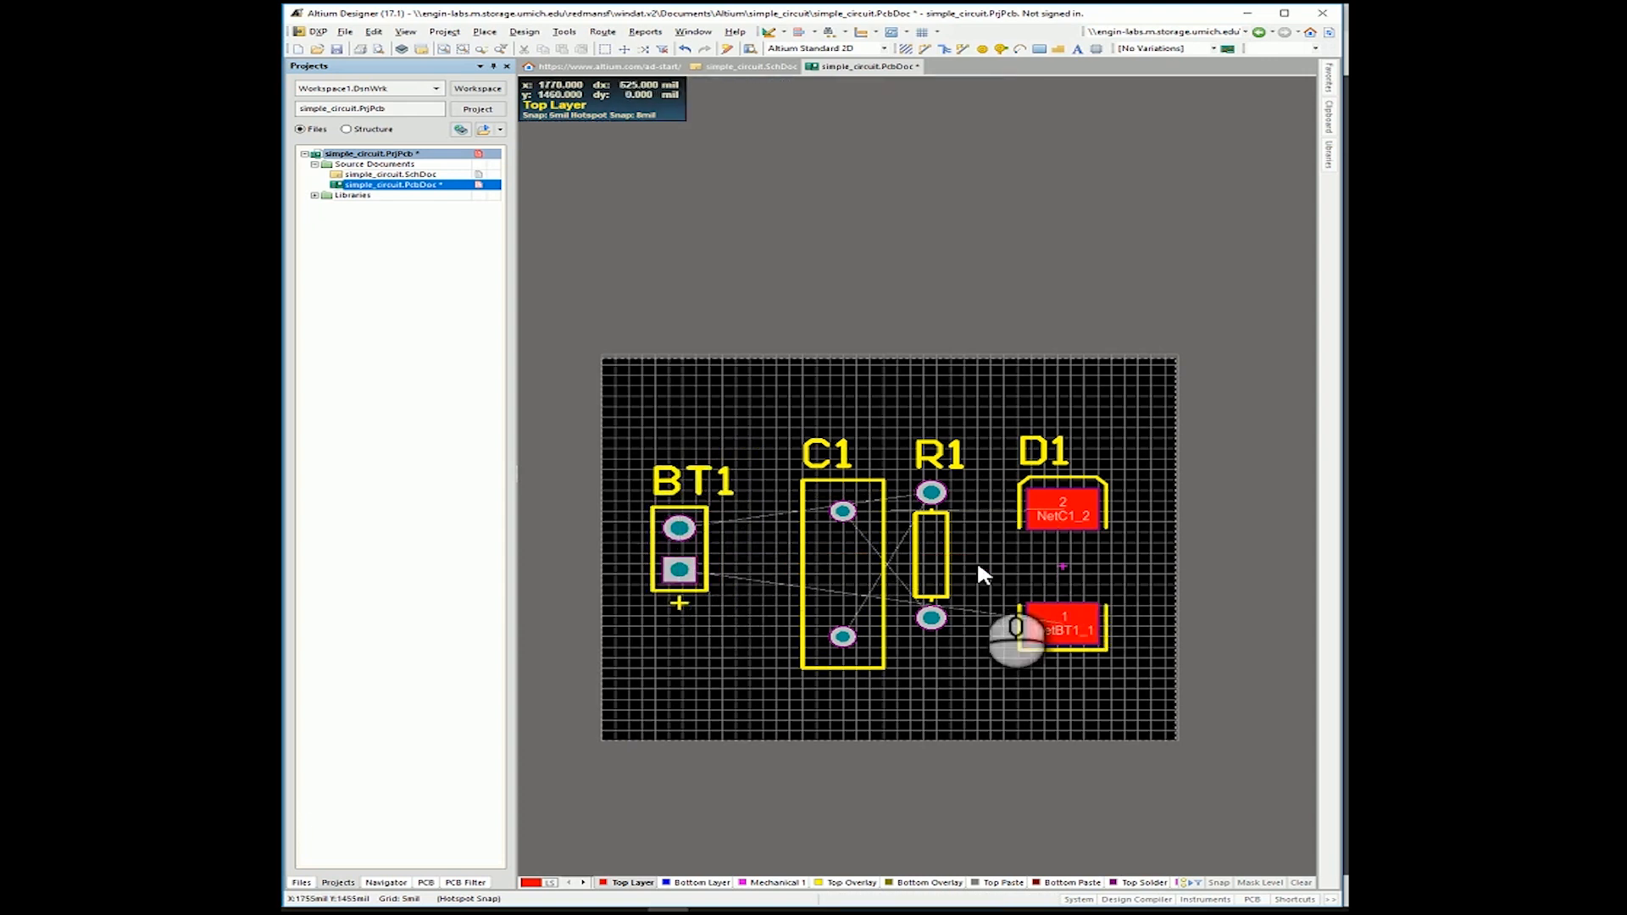
drag(915, 598, 837, 490)
drag(926, 525, 987, 553)
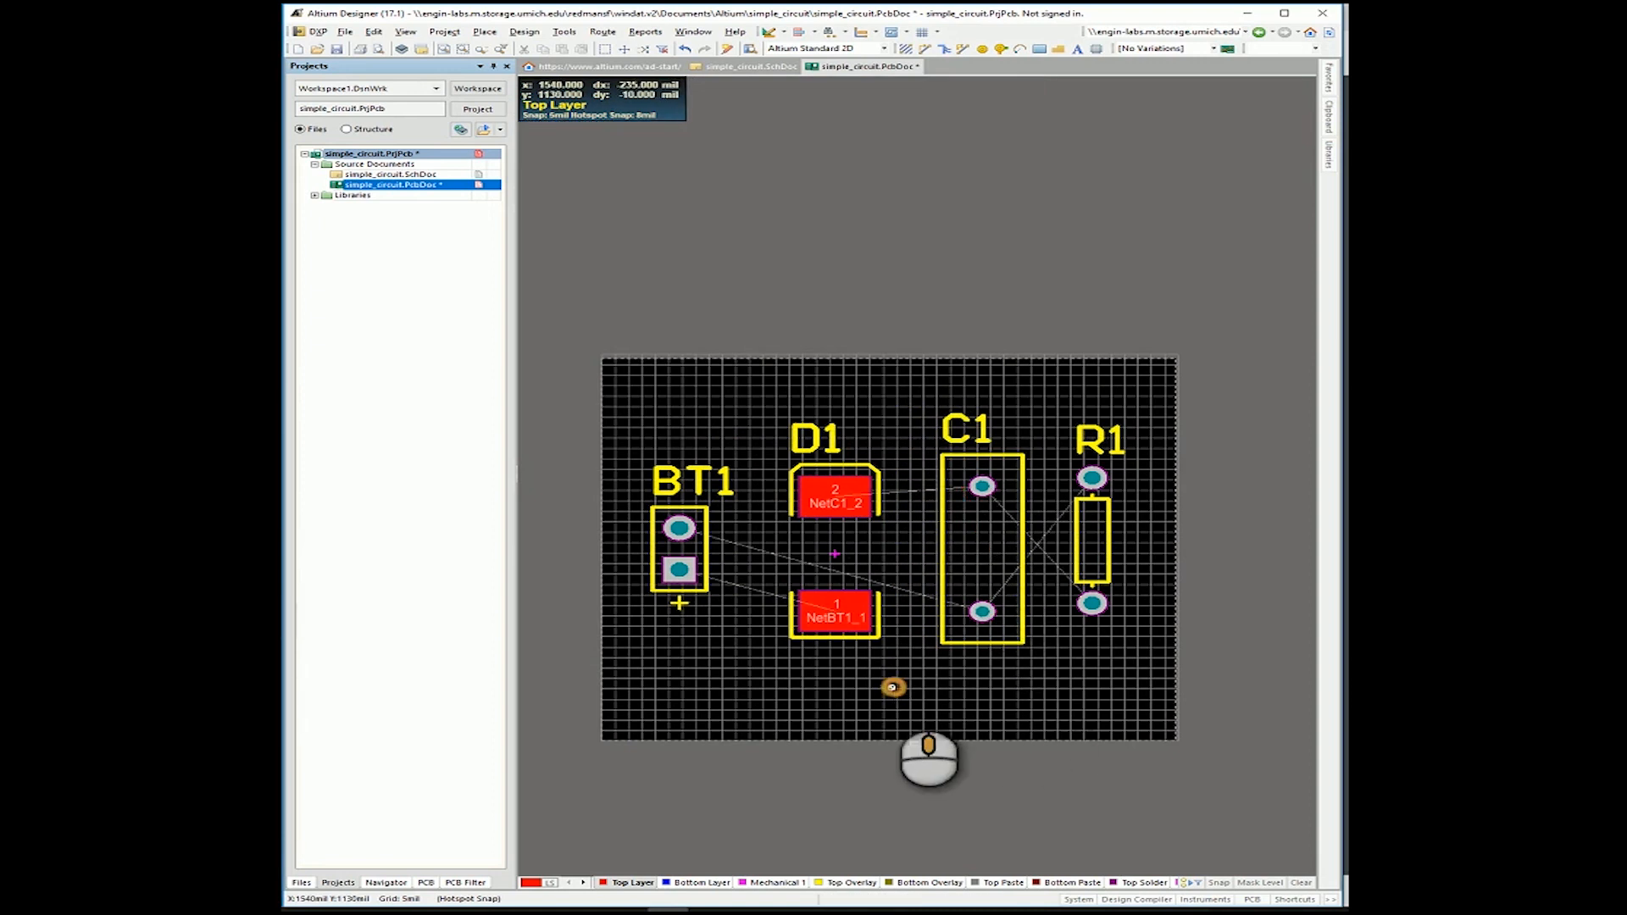
ctrl+scroll(890, 683, up, 1)
ctrl+scroll(705, 571, up, 3)
ctrl+scroll(705, 572, up, 2)
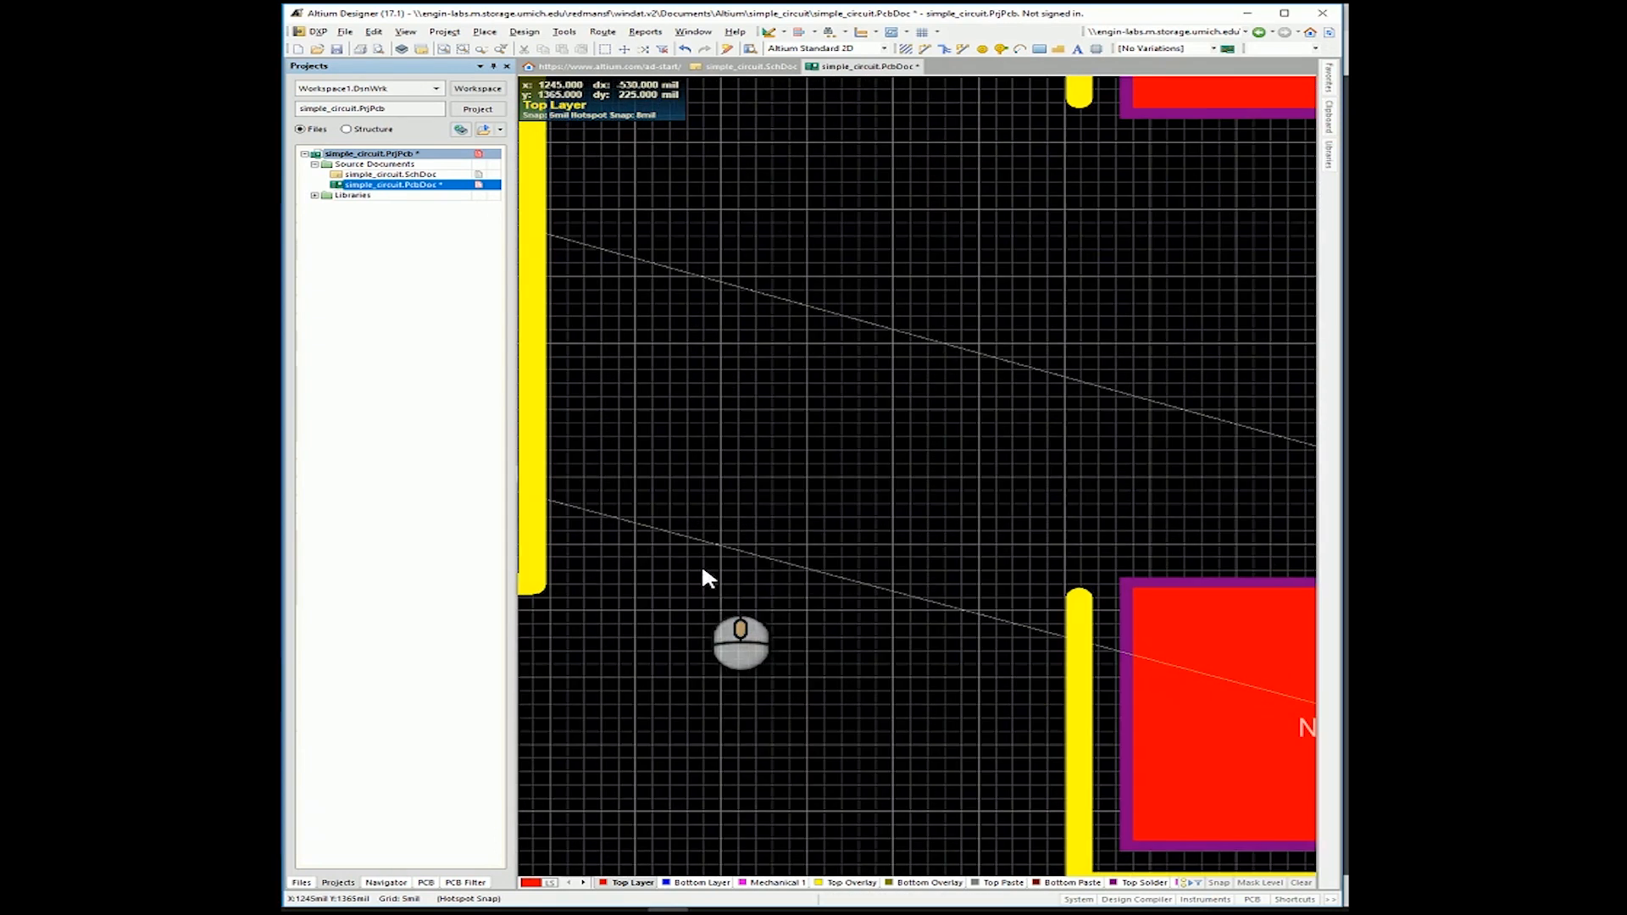
ctrl+scroll(855, 586, down, 4)
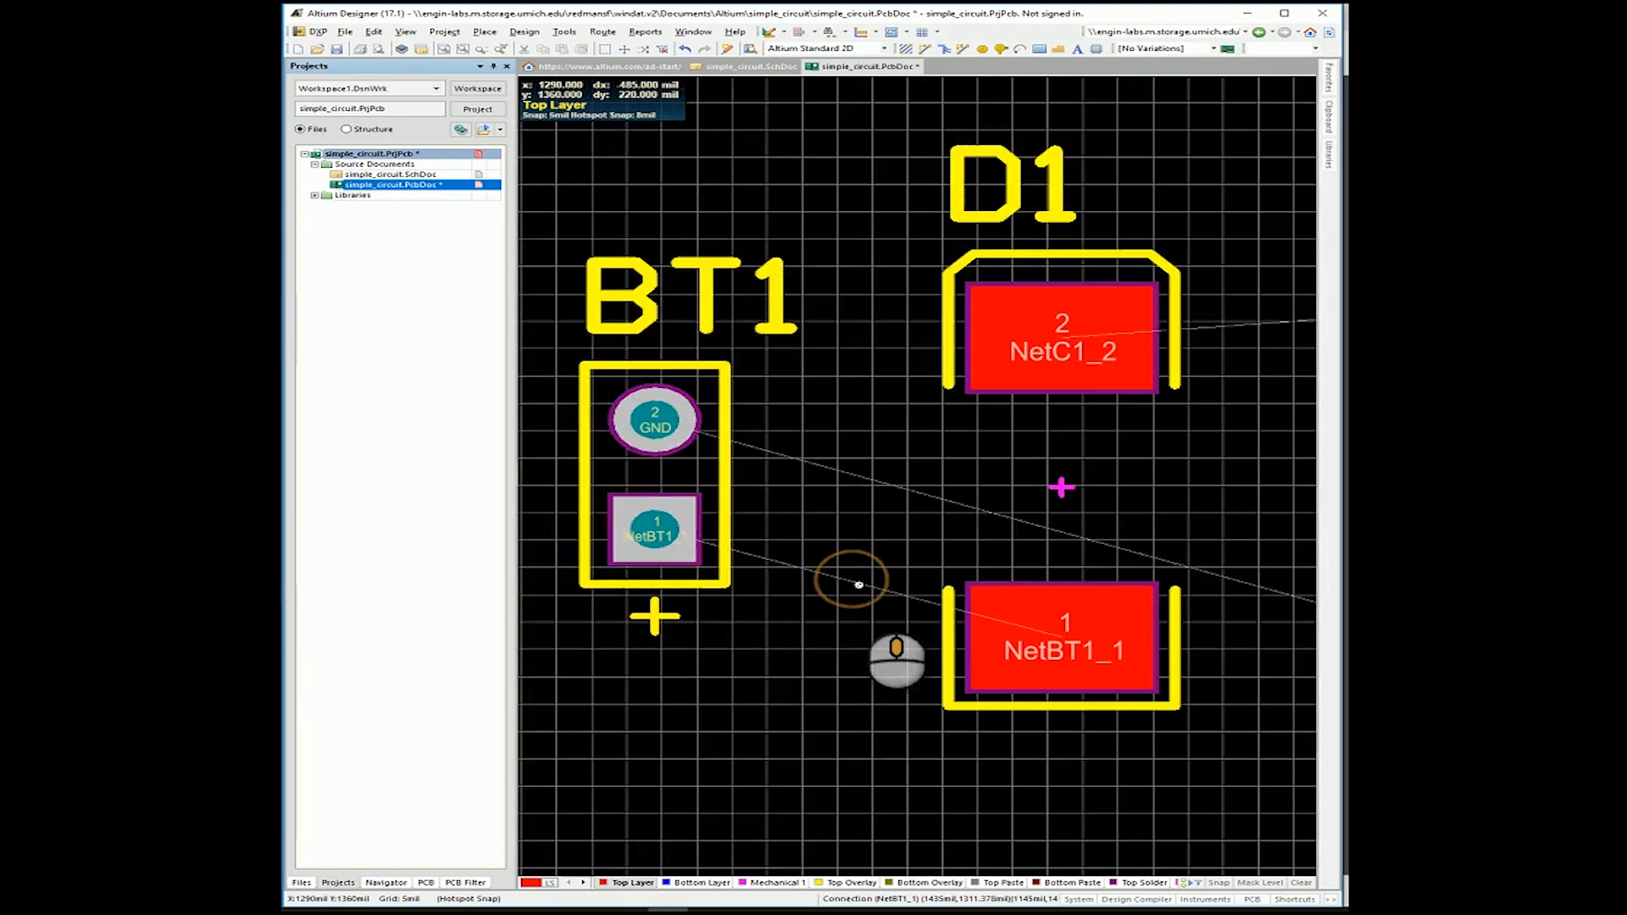
ctrl+scroll(707, 502, down, 2)
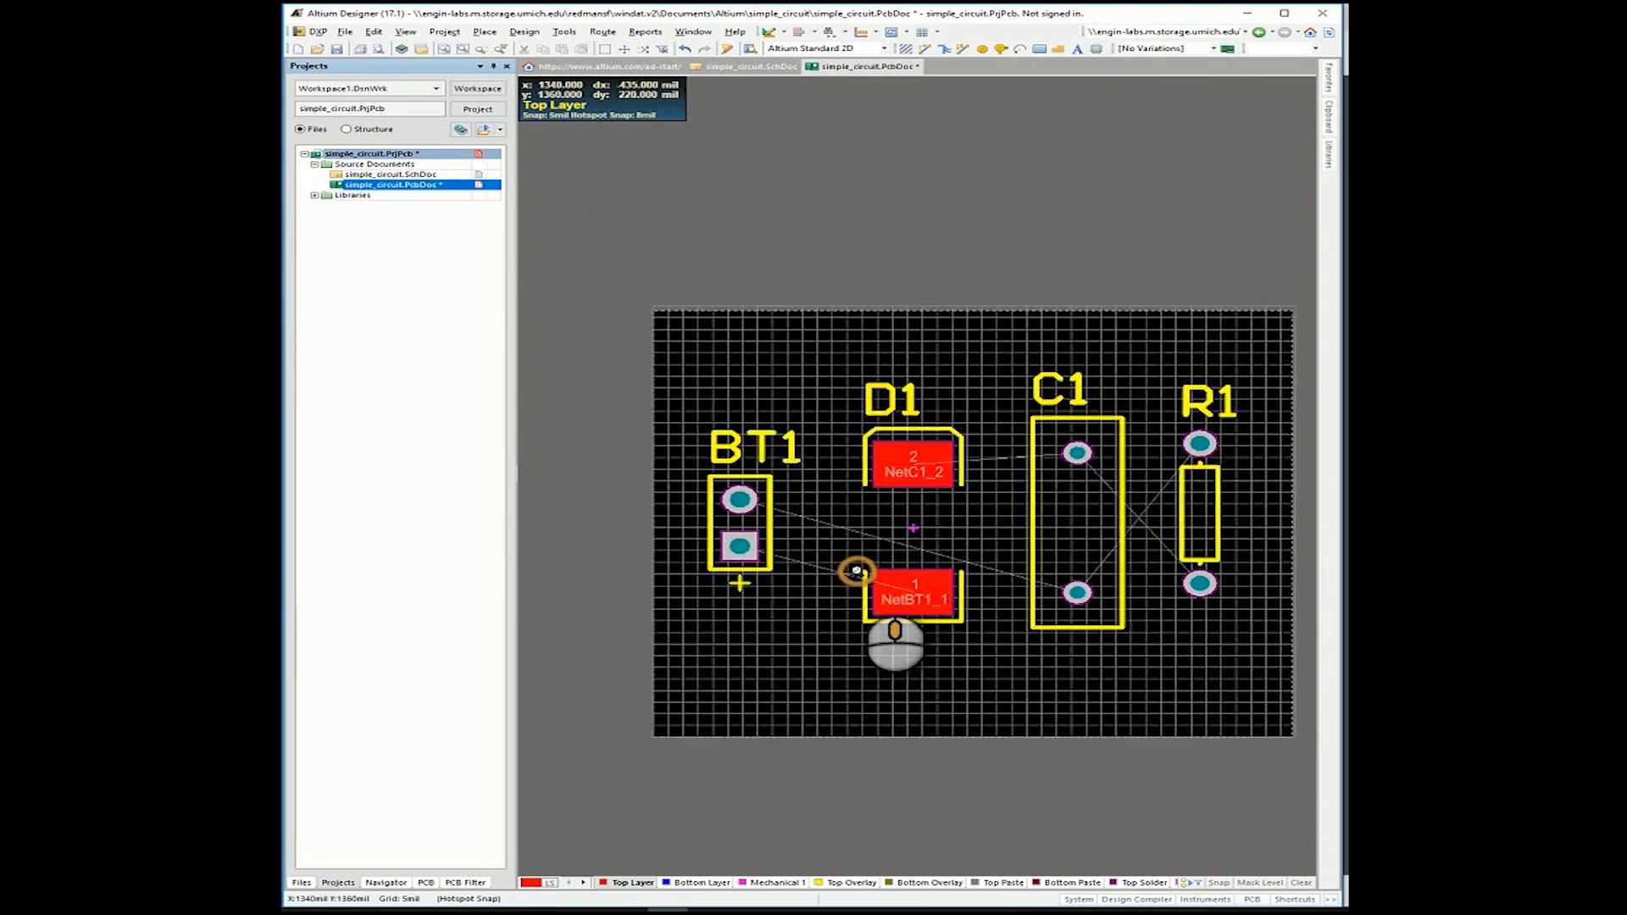
Rotate C1 by 180 degrees so its connections to R1 no longer cross, and adjust the spacing between C1 and R1.
right_drag(941, 599, 896, 634)
middle_drag(944, 634, 946, 634)
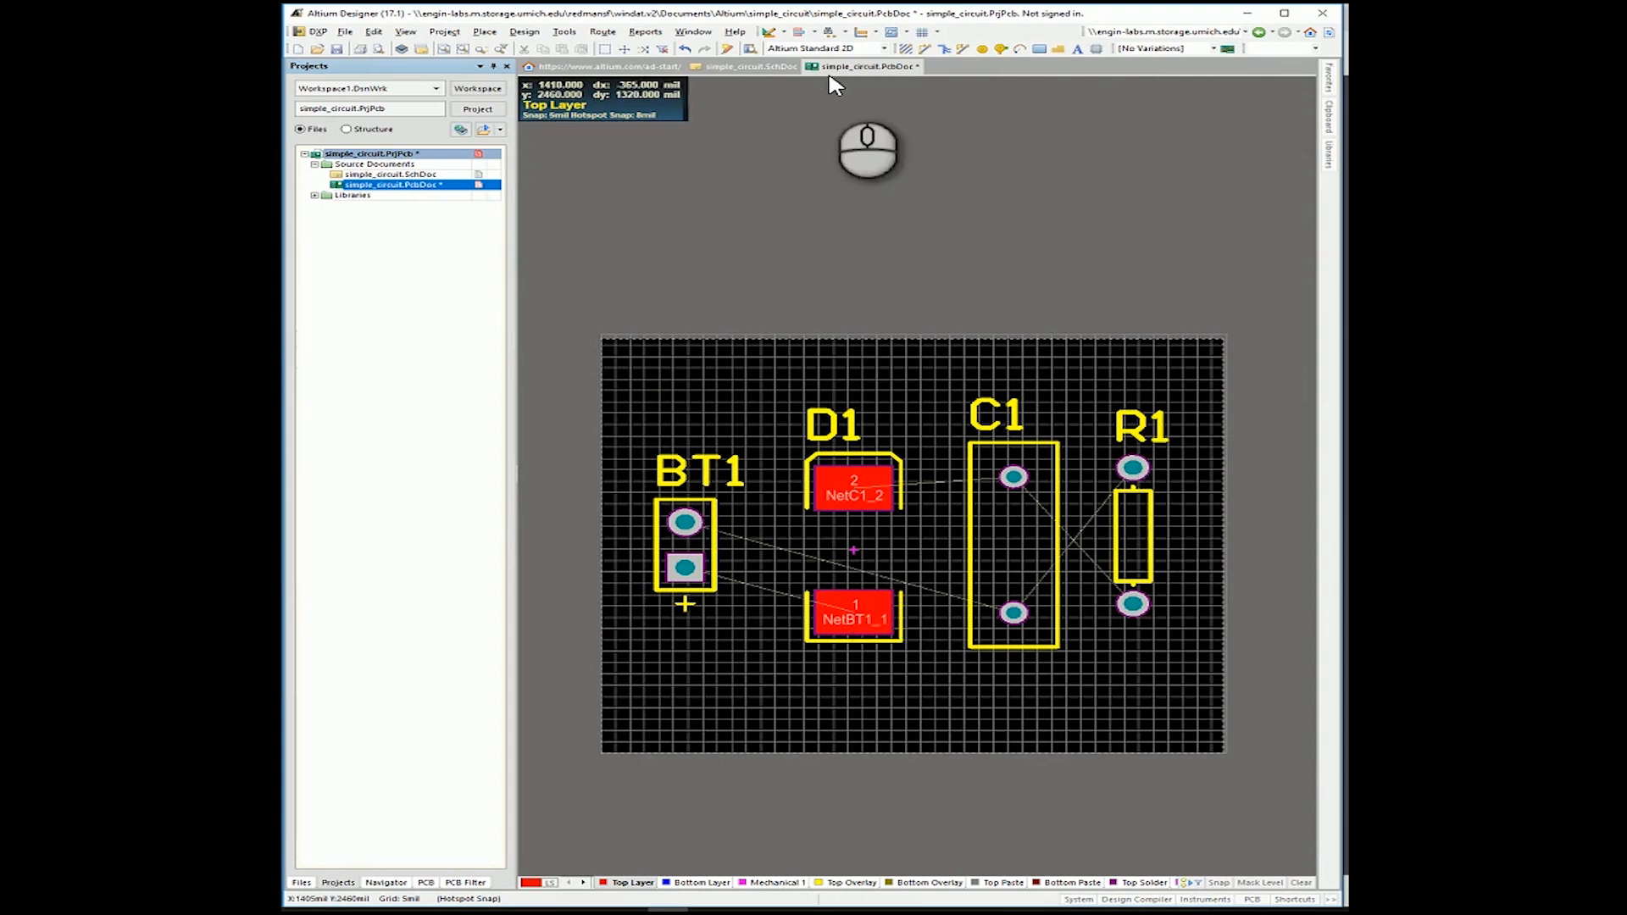
ctrl+scroll(941, 519, up, 1)
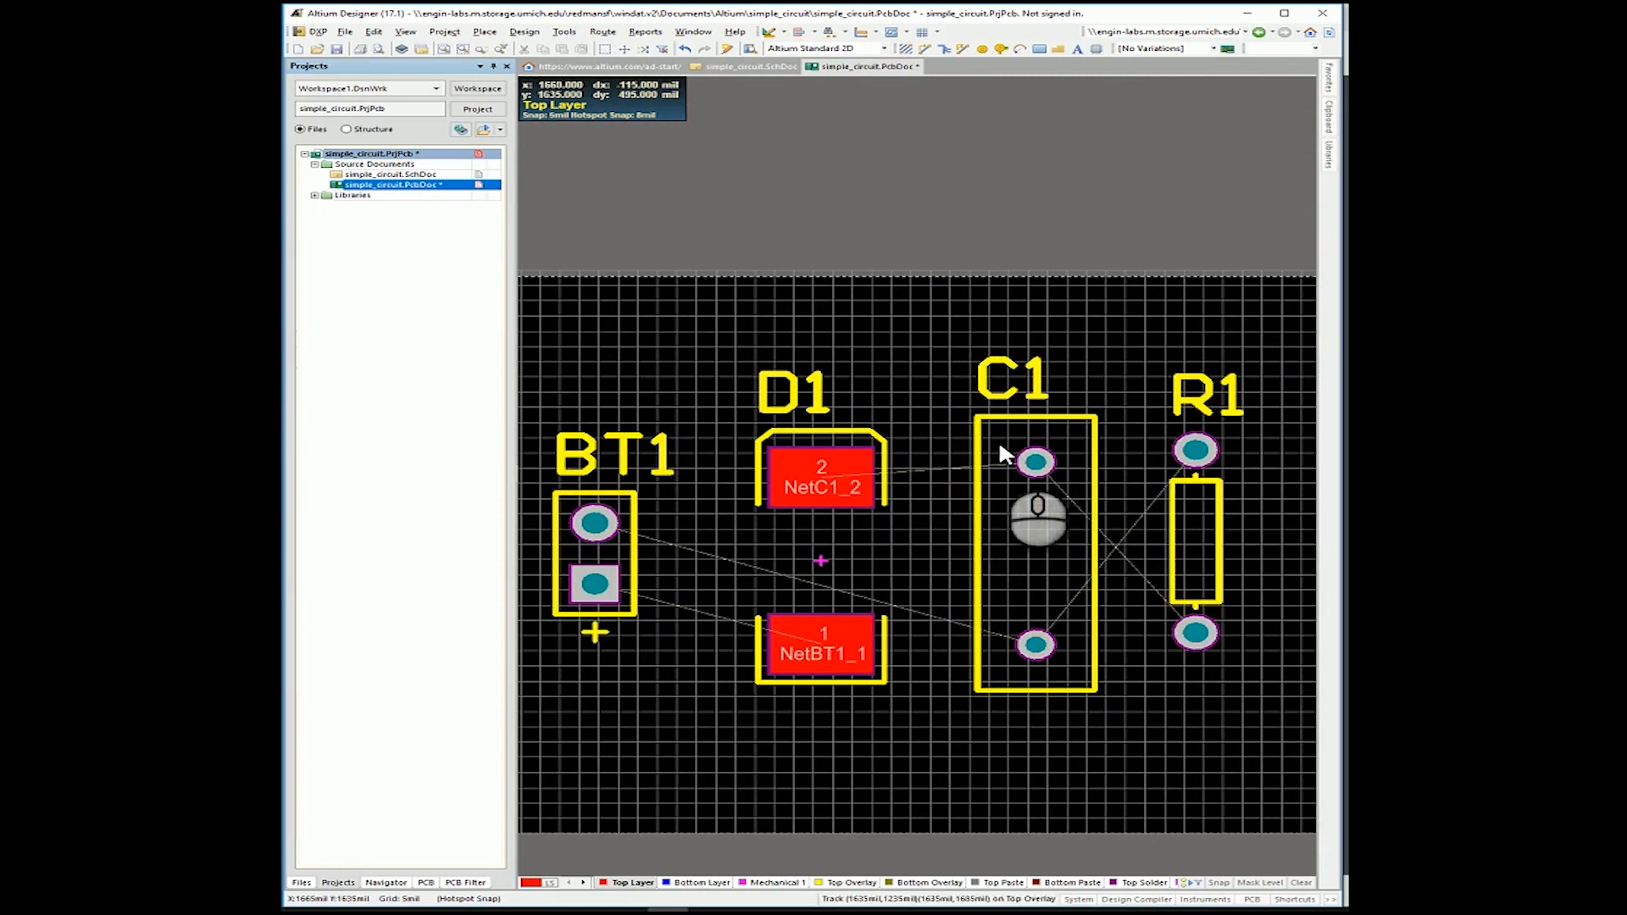
ctrl+scroll(915, 600, down, 1)
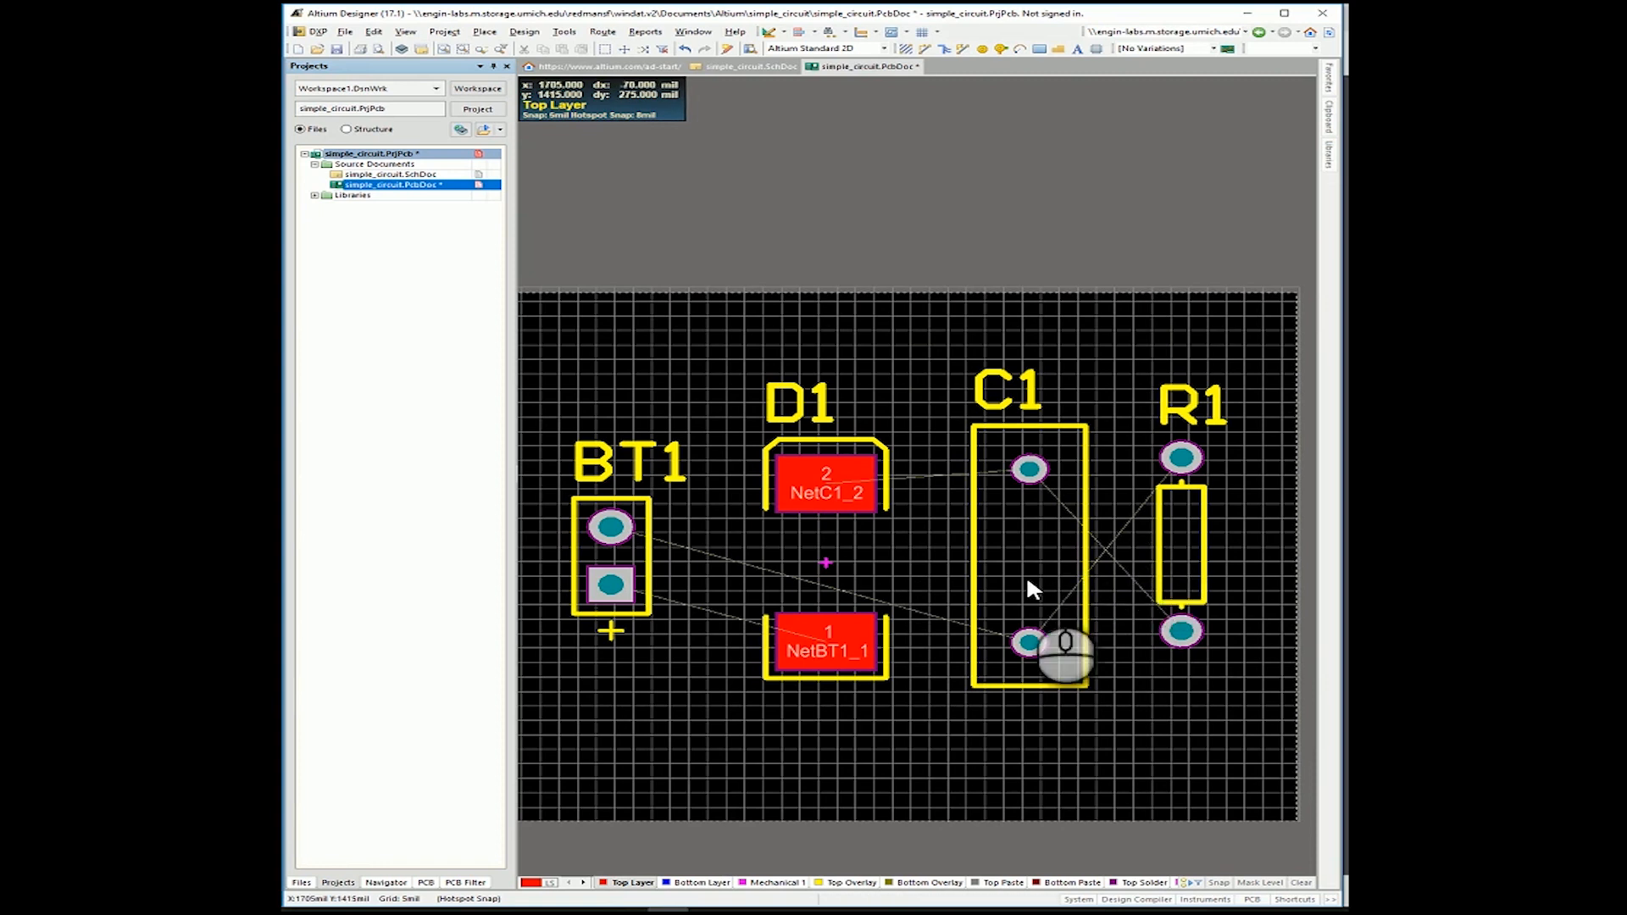
drag(1034, 566, 1034, 561)
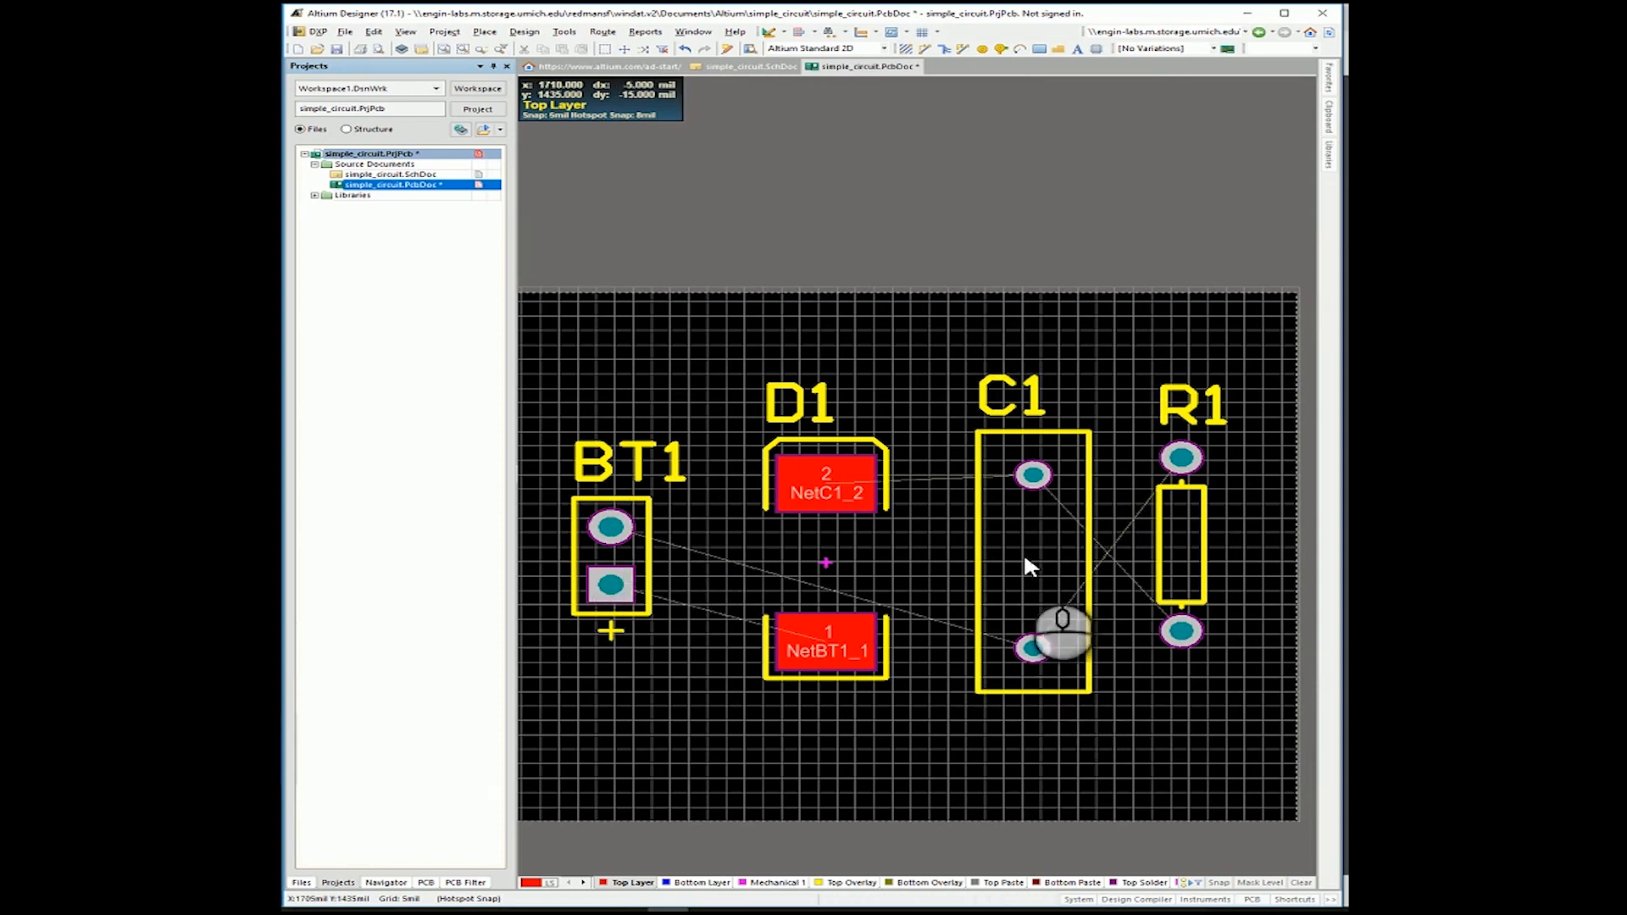
drag(1026, 559, 1035, 551)
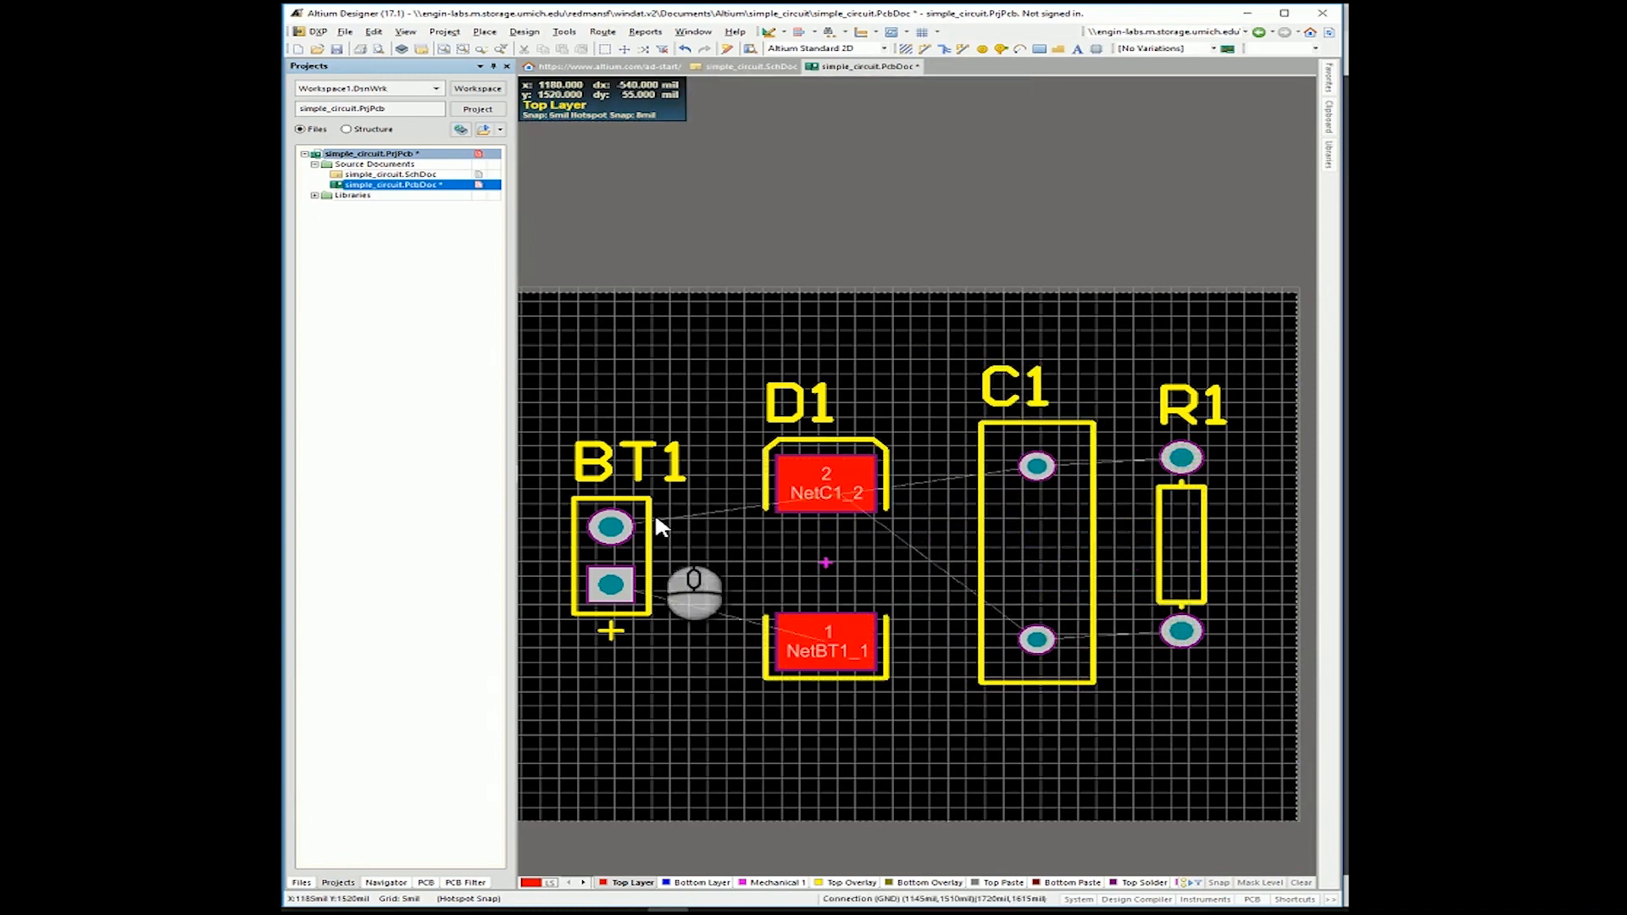
drag(1182, 548, 1203, 548)
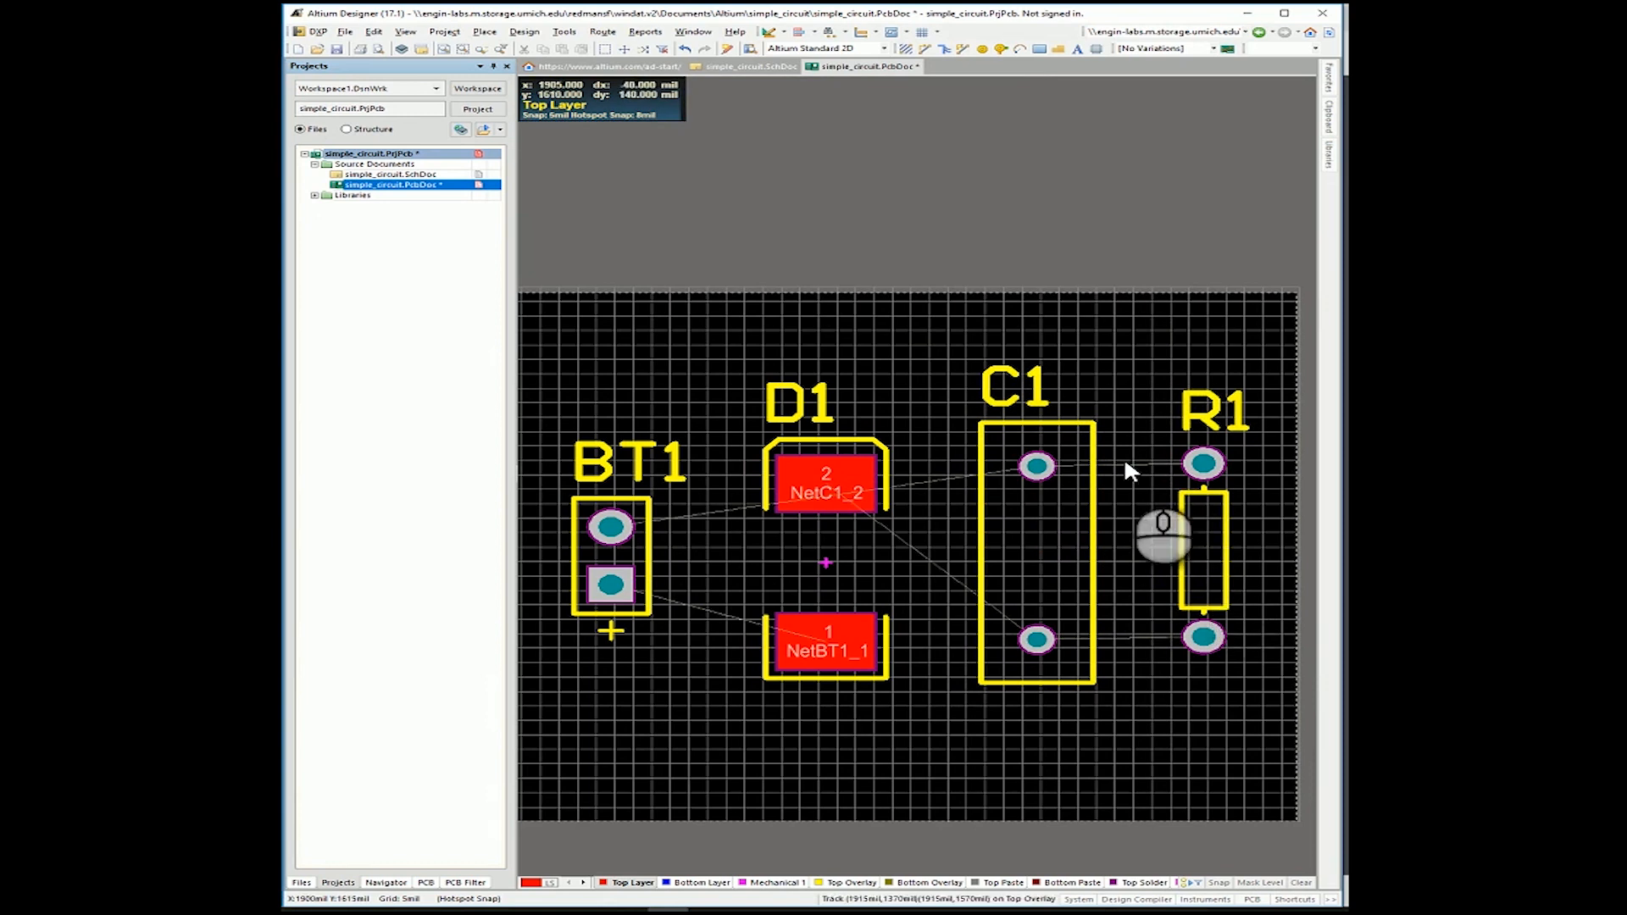
drag(1027, 556, 1042, 552)
Rotate D1 by 180 degrees in place, and fine-tune the positions of D1, C1 and R1.
drag(836, 556, 817, 540)
key(space)
key(space)
drag(823, 548, 826, 542)
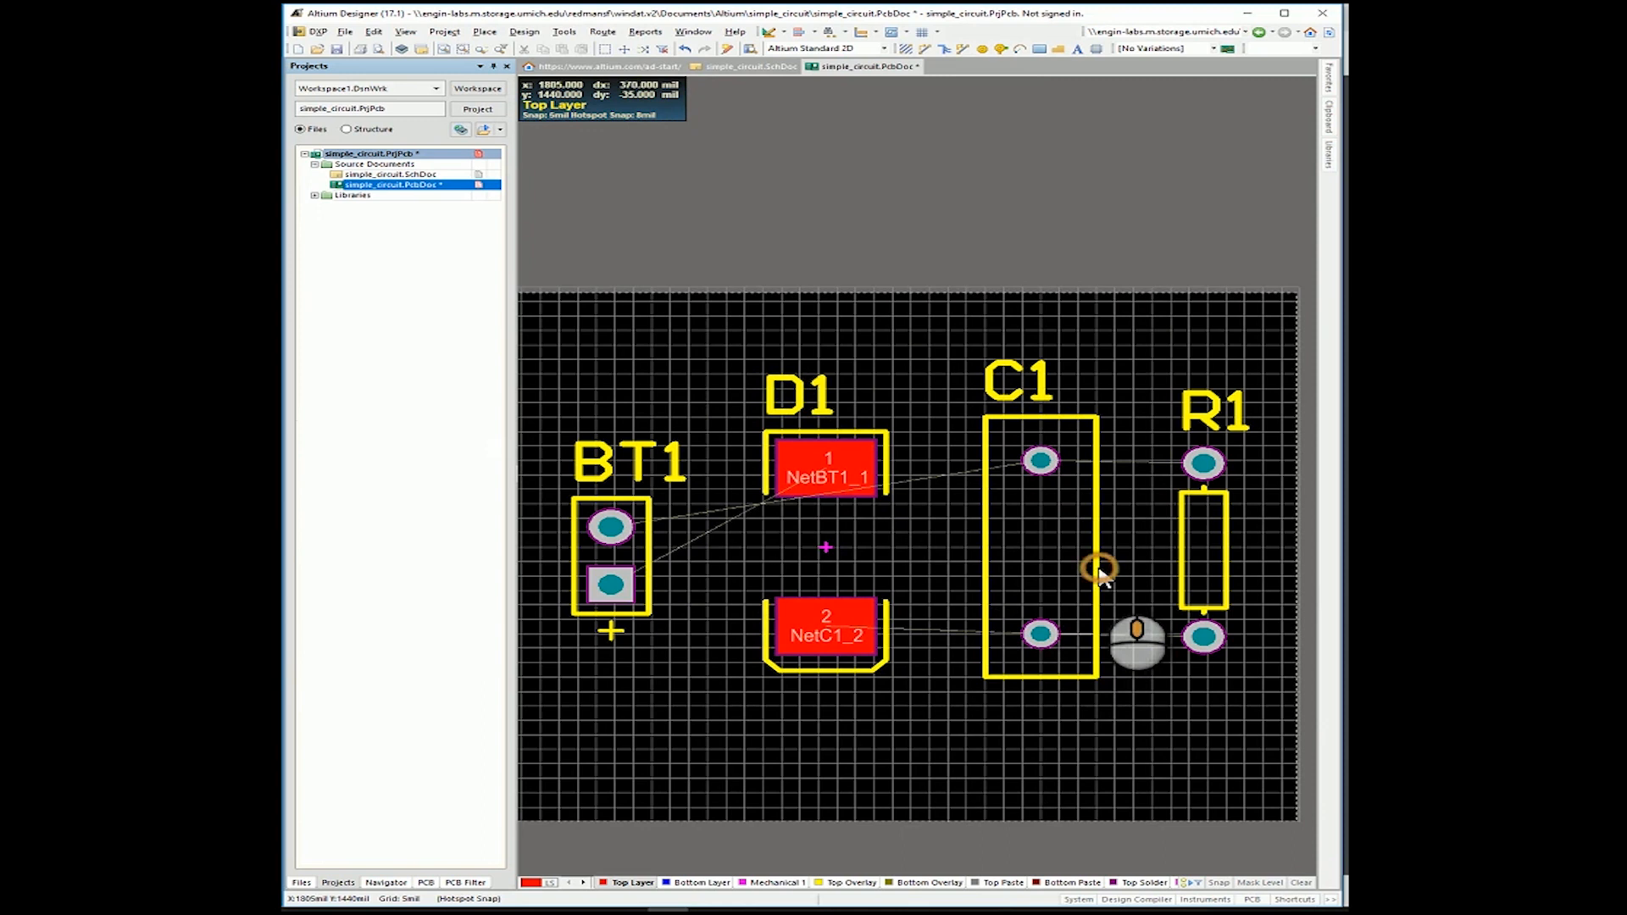
ctrl+scroll(1098, 571, down, 1)
drag(1066, 576, 1056, 570)
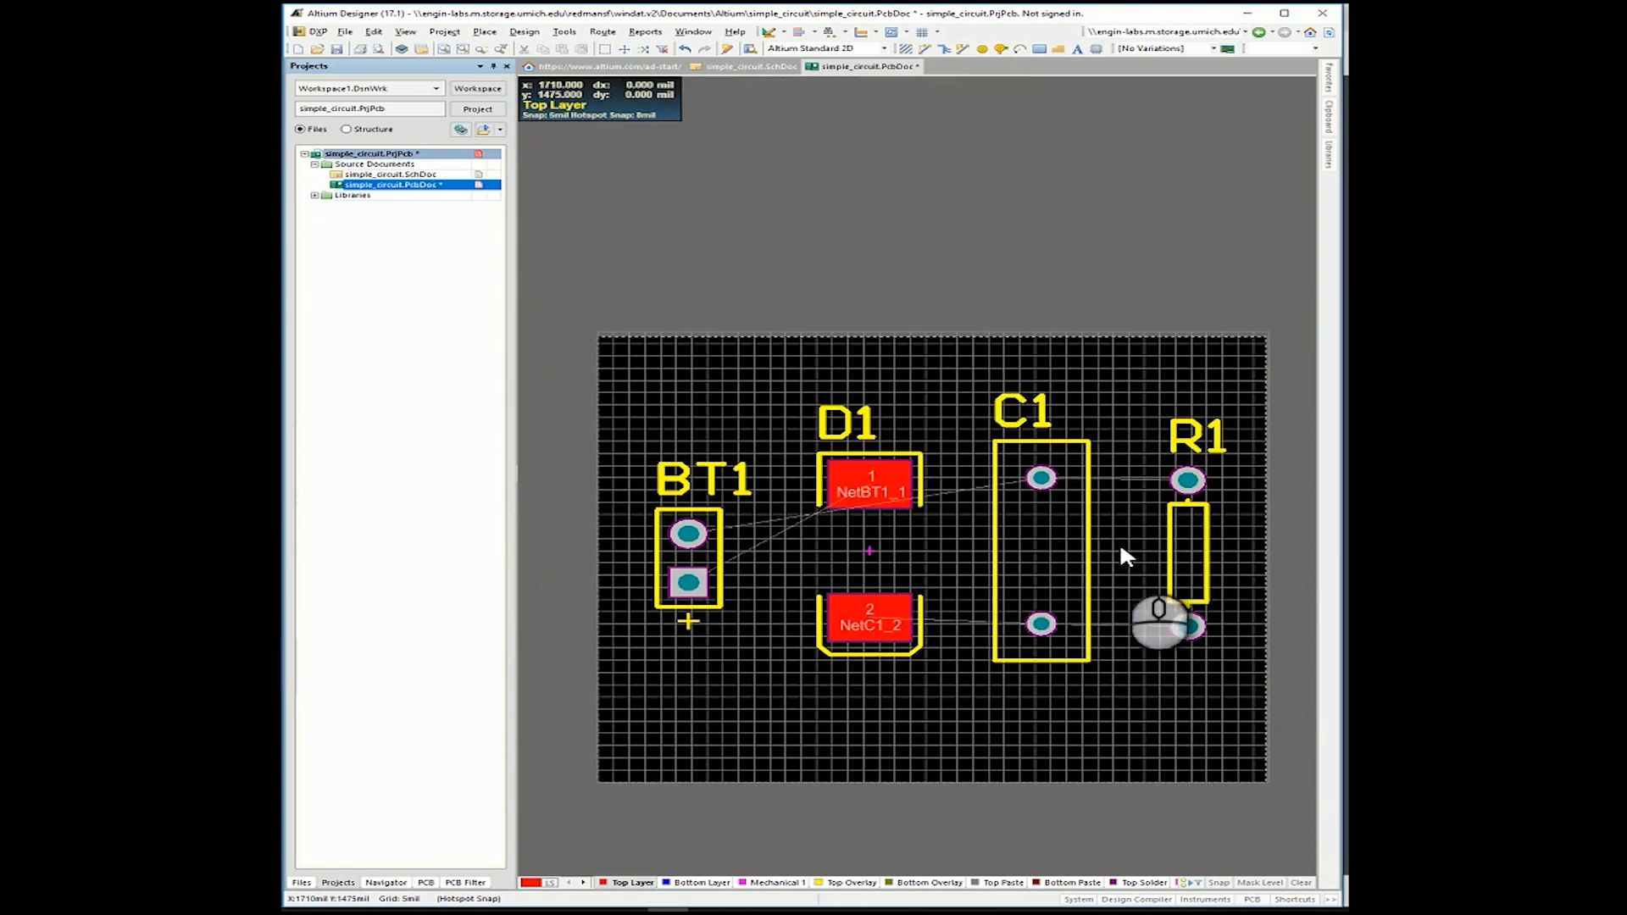
drag(1185, 555, 1174, 553)
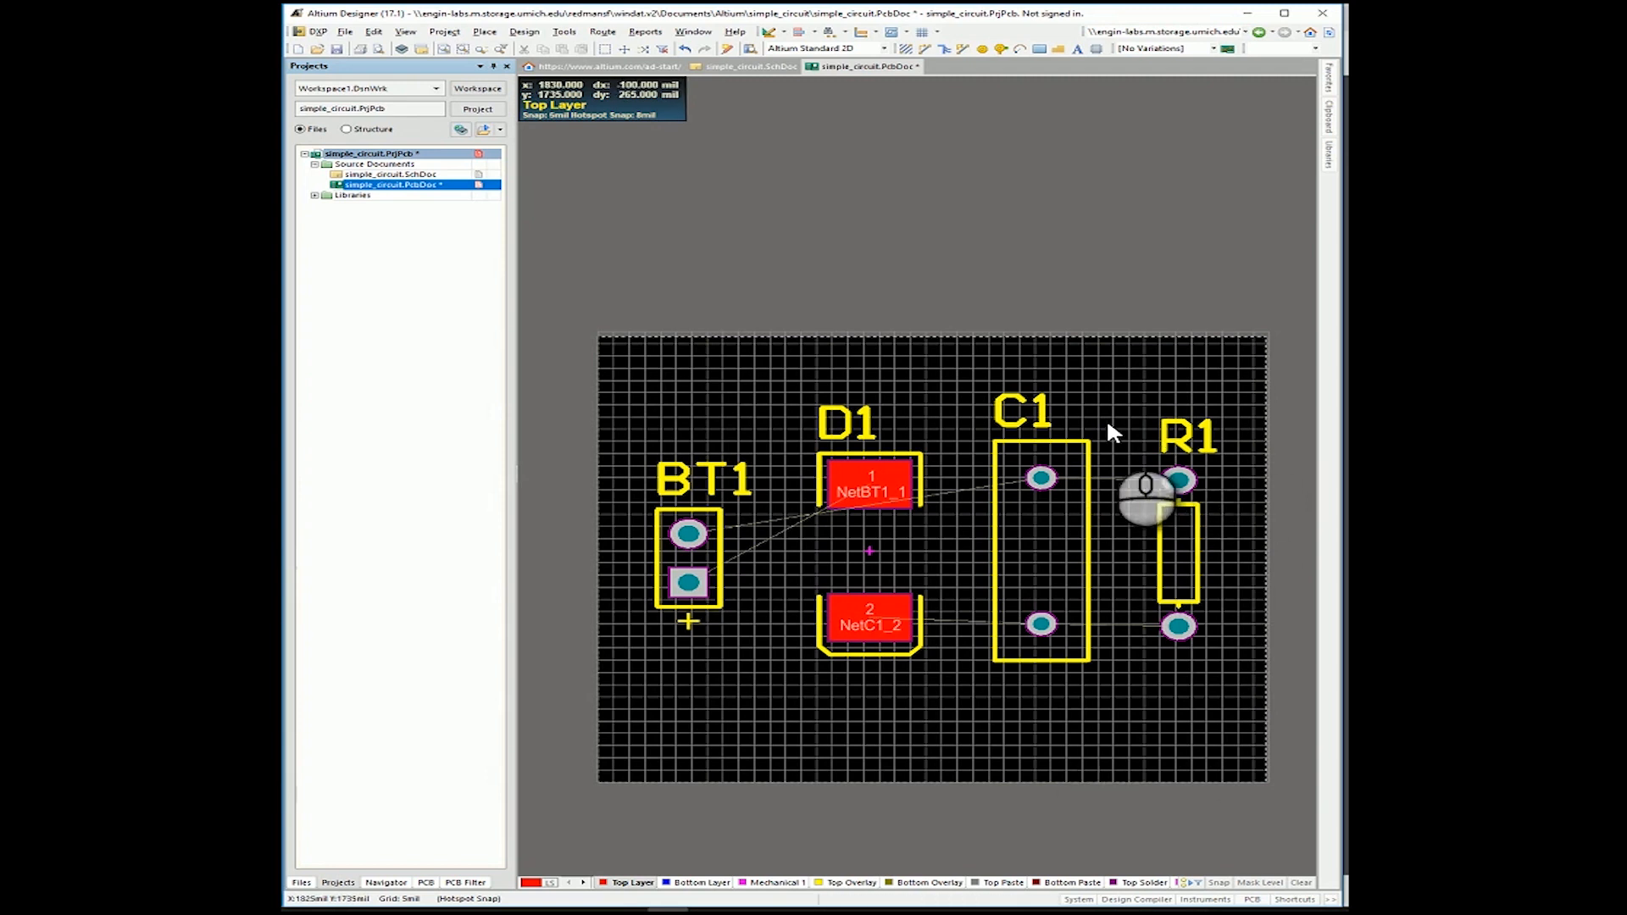
Glance at the simple_circuit schematic, return to the PCB document and save it.
click(757, 68)
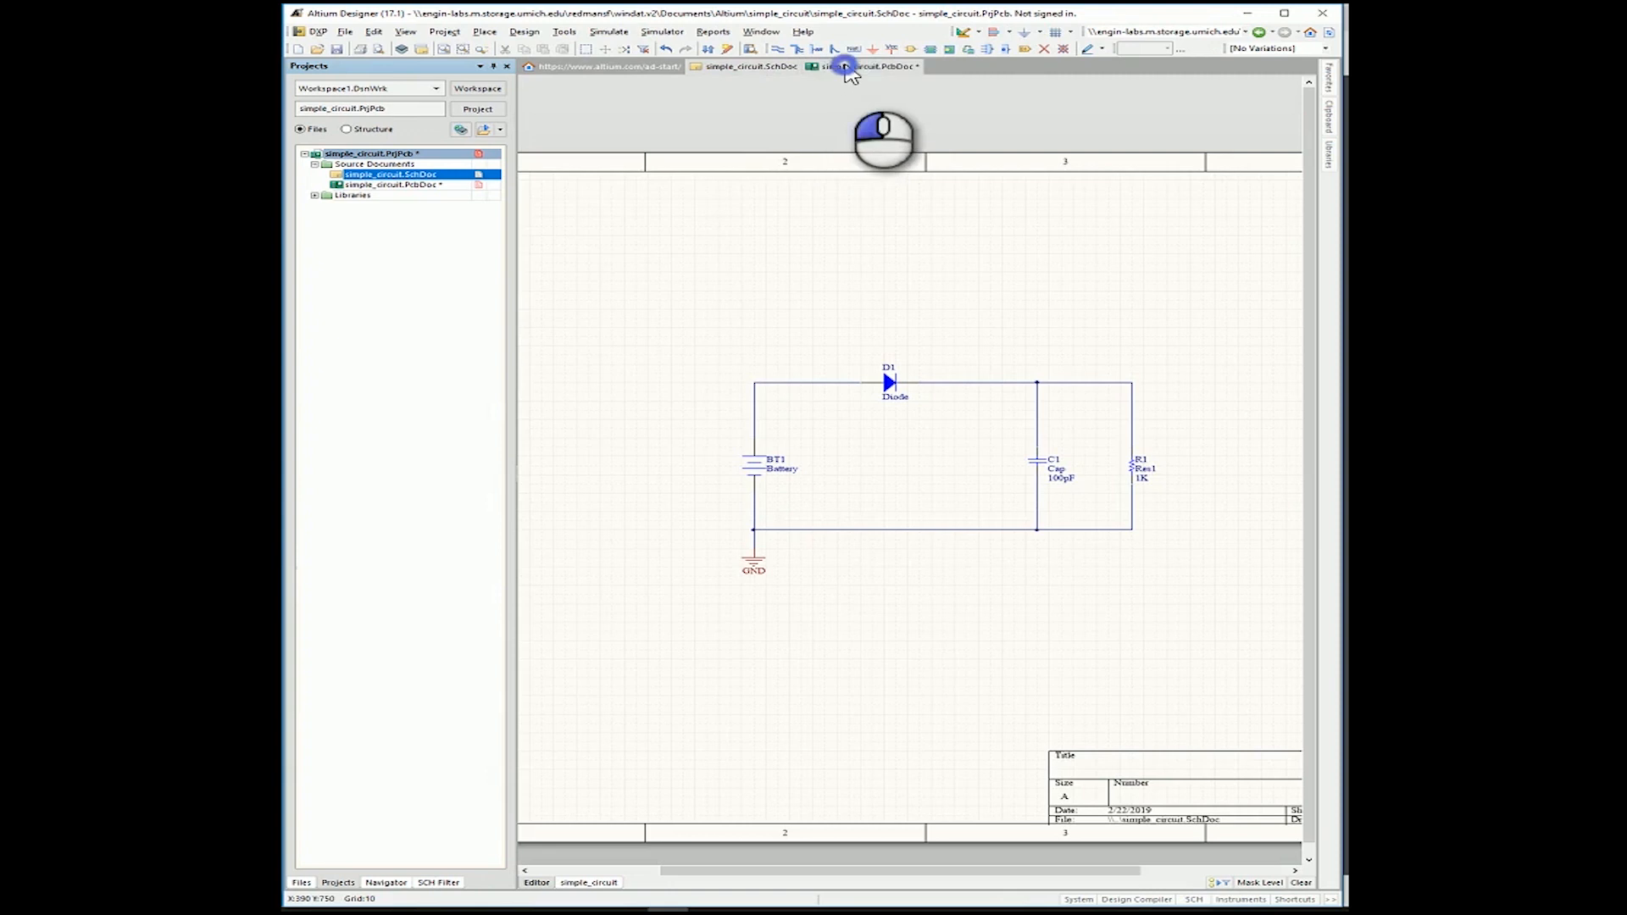
click(847, 66)
click(336, 49)
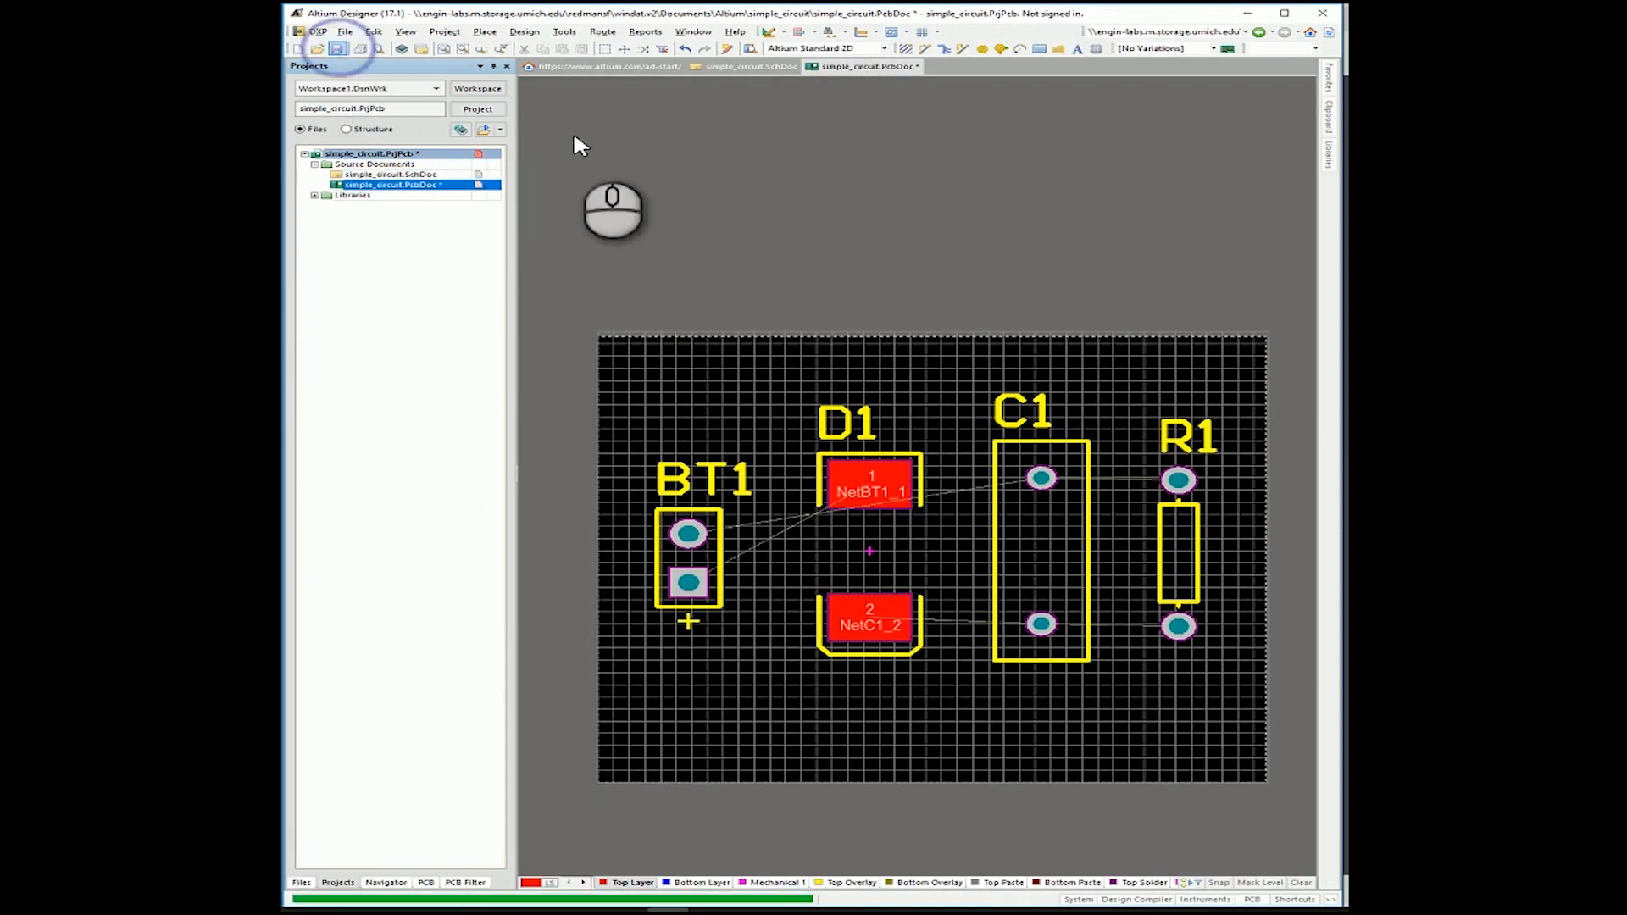
In the schematic, open capacitor C1's properties, start adding a footprint model and browse the footprint libraries.
click(749, 68)
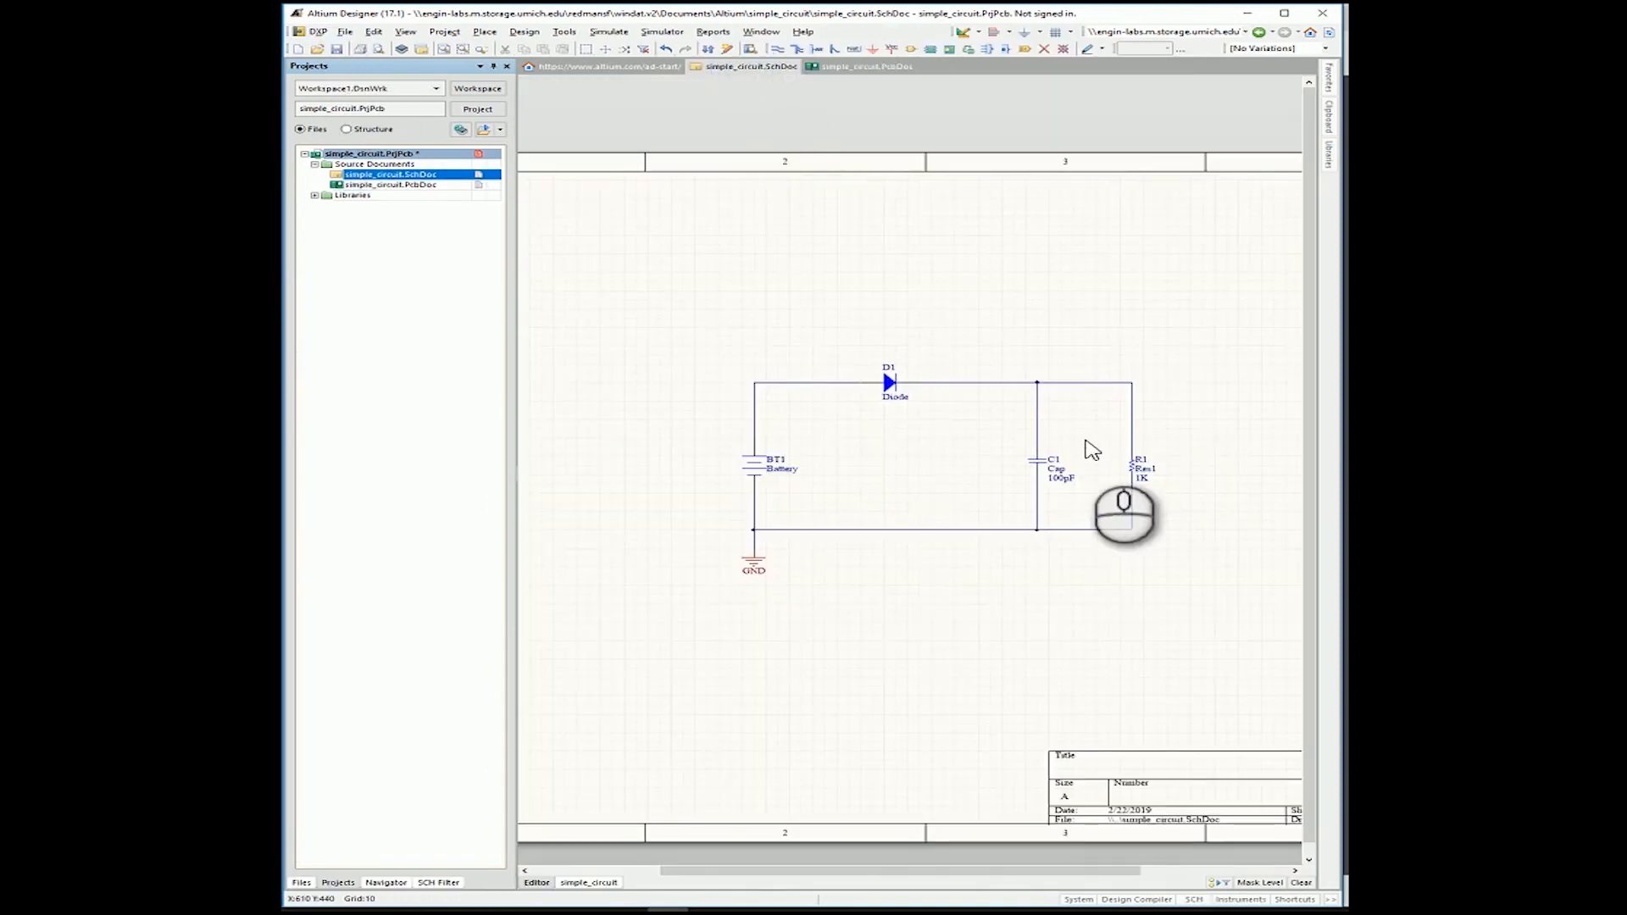
ctrl+scroll(1089, 471, up, 5)
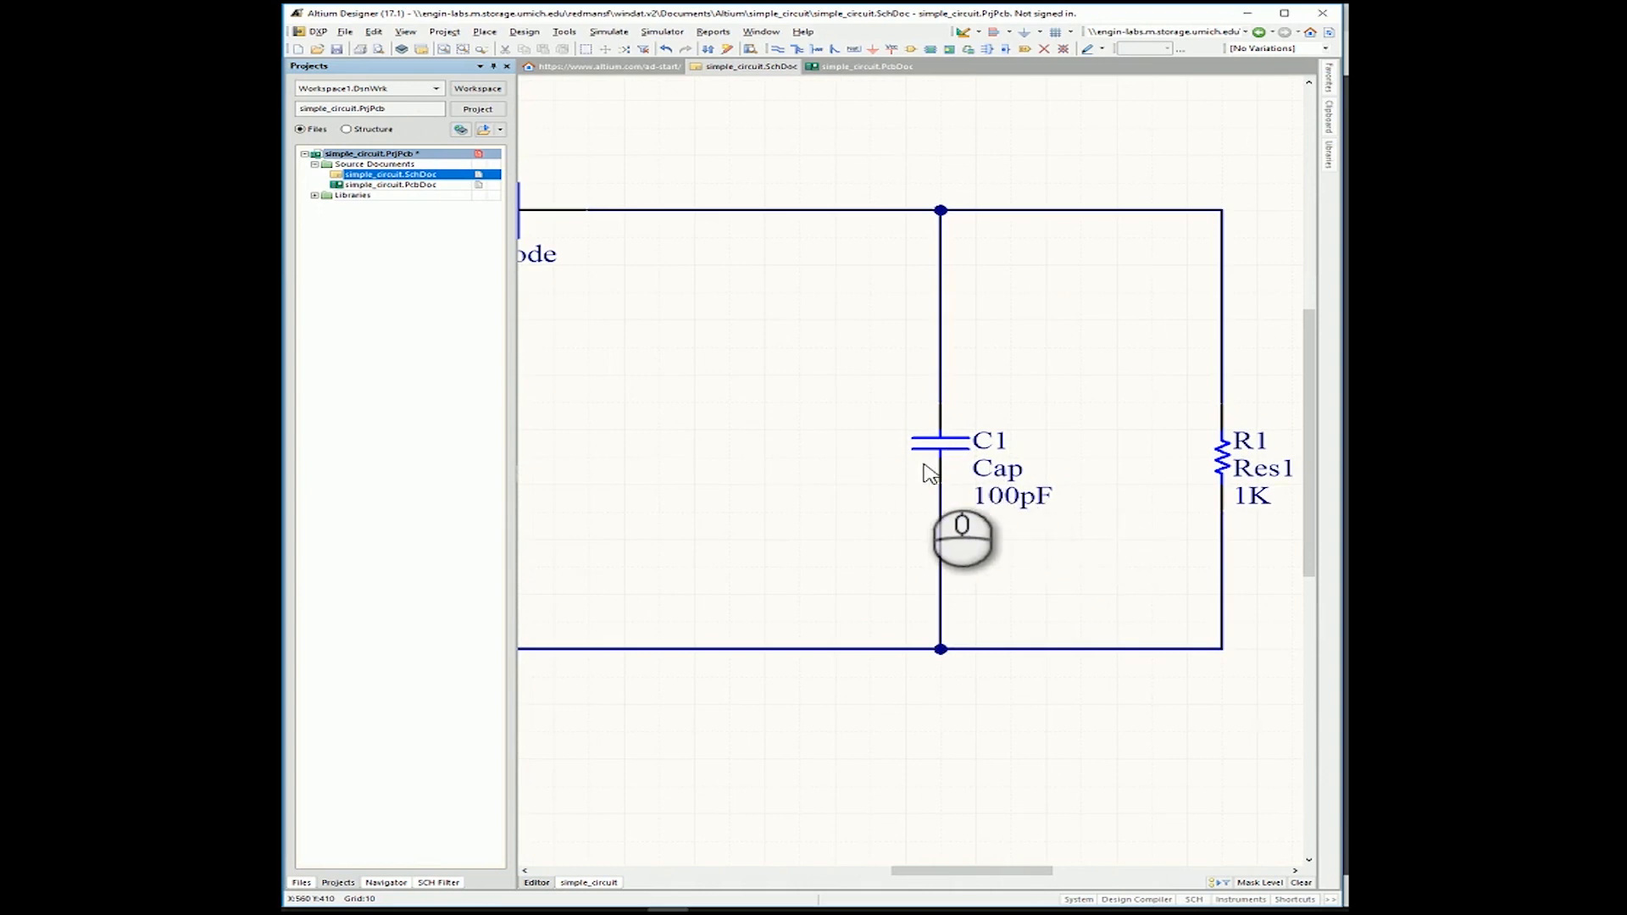
double_click(947, 443)
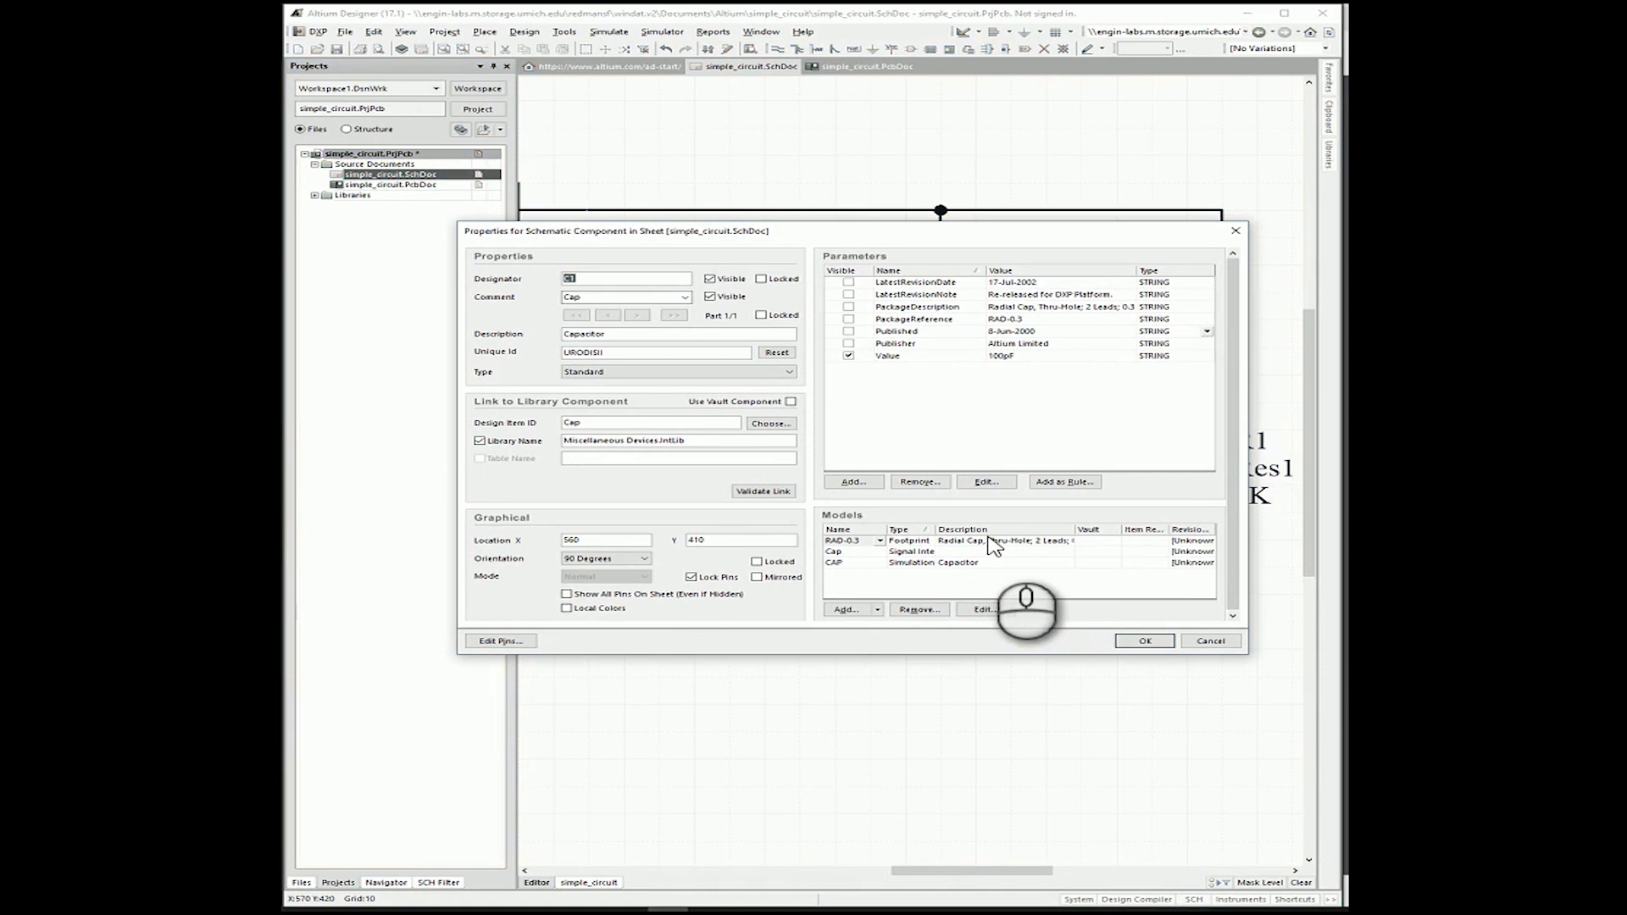
click(849, 610)
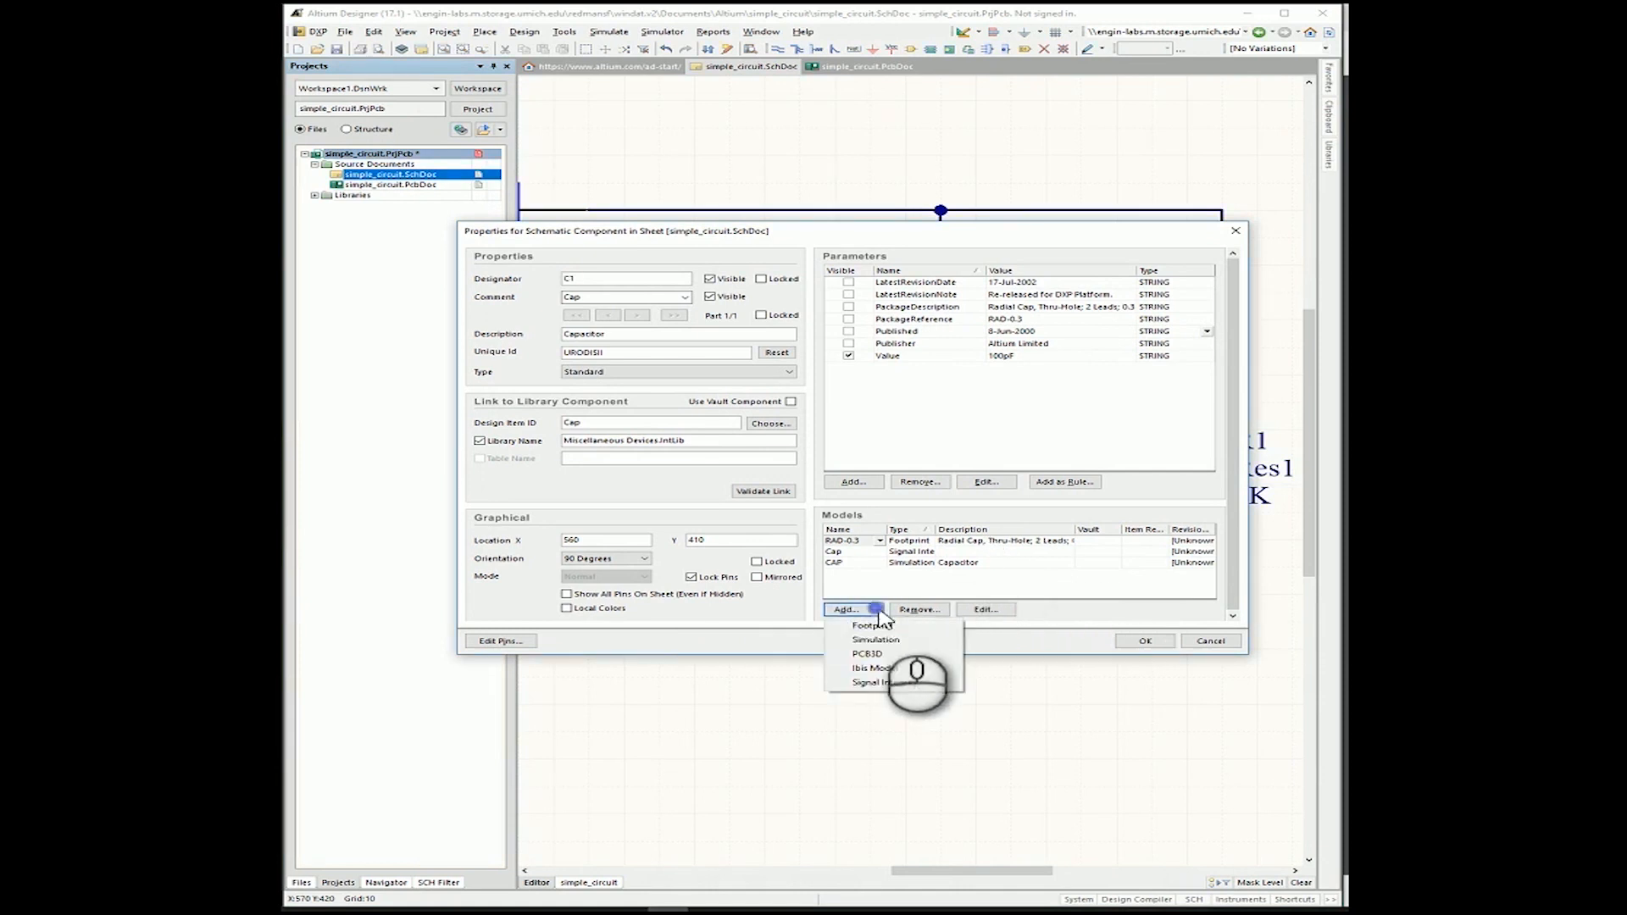
click(881, 625)
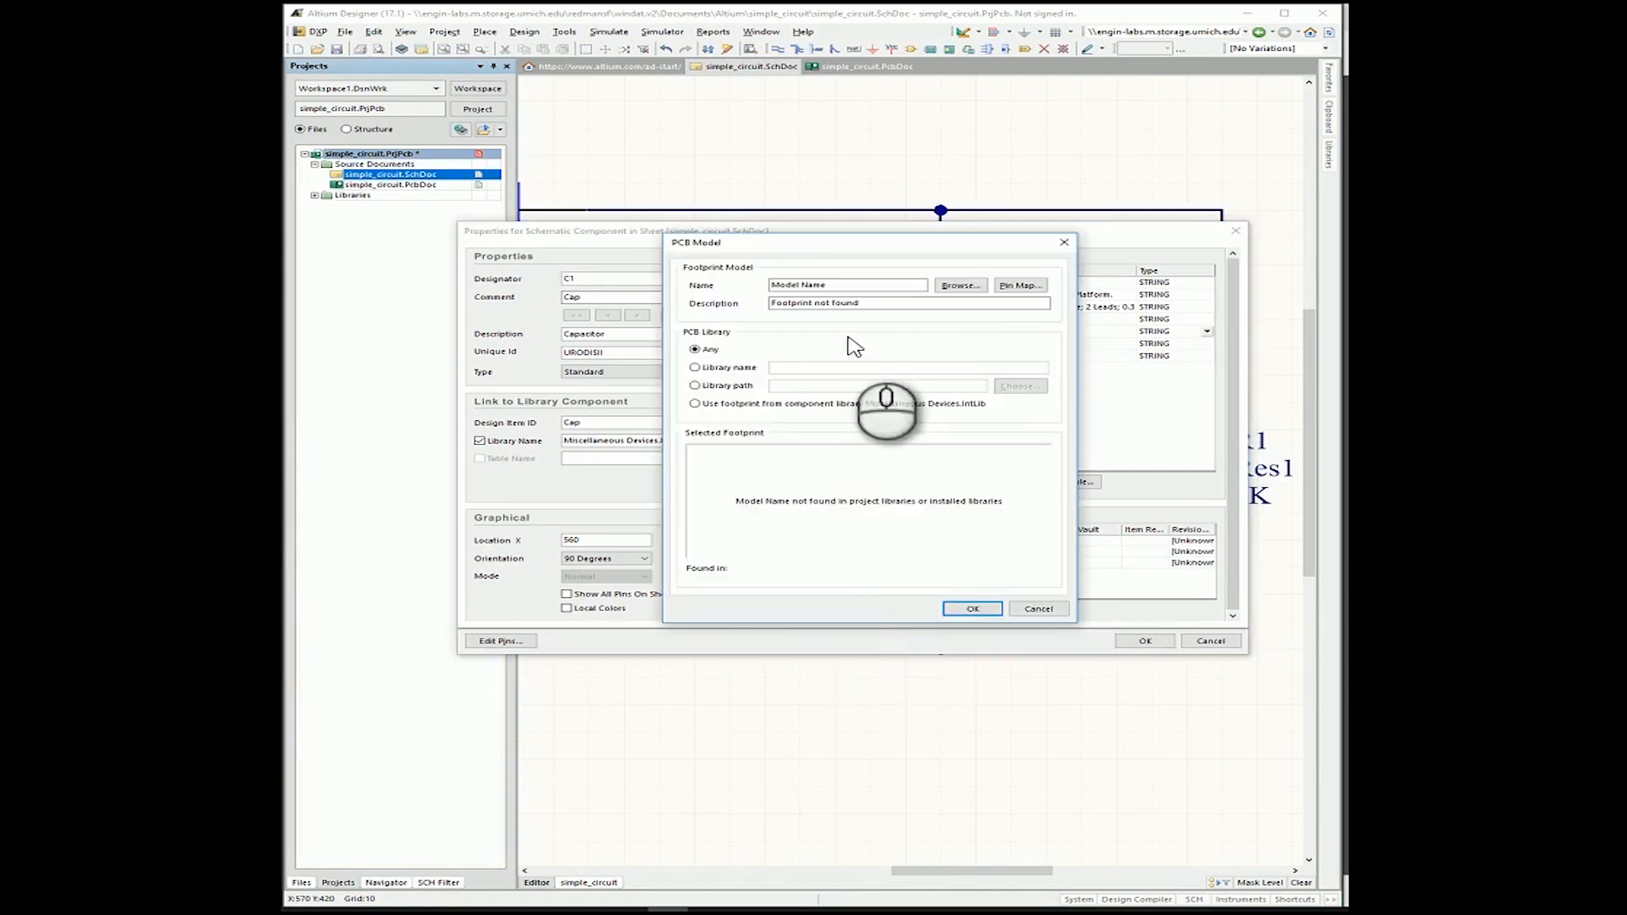
drag(942, 248, 929, 255)
click(939, 293)
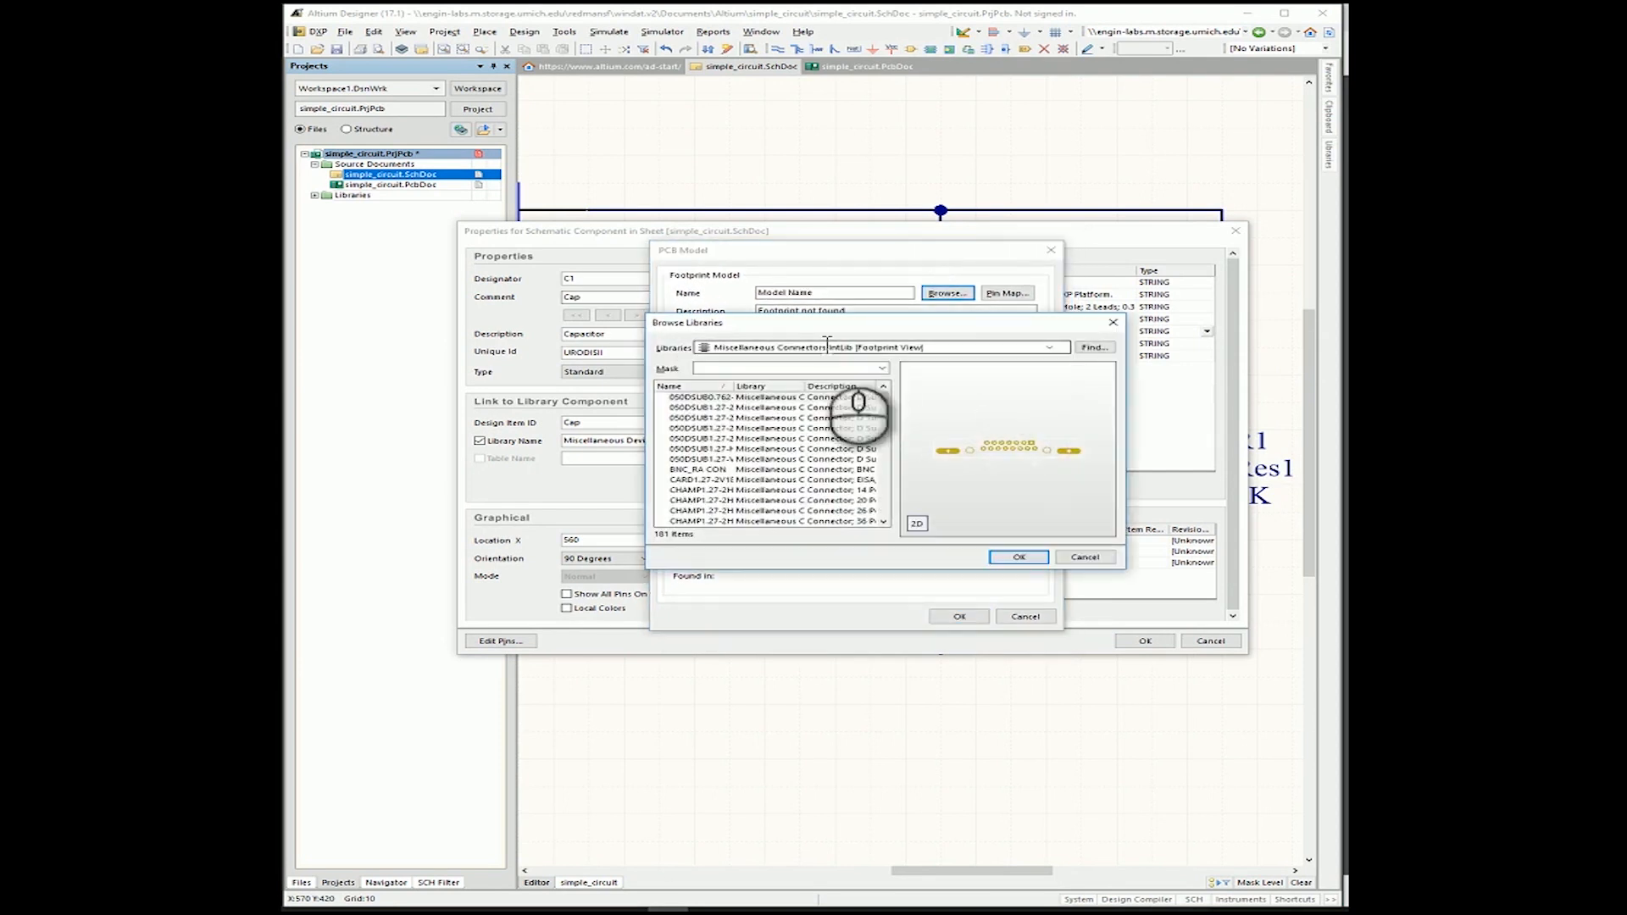
Choose the C1206 footprint from Miscellaneous Devices.IntLib for C1 and apply it to the component.
click(1051, 348)
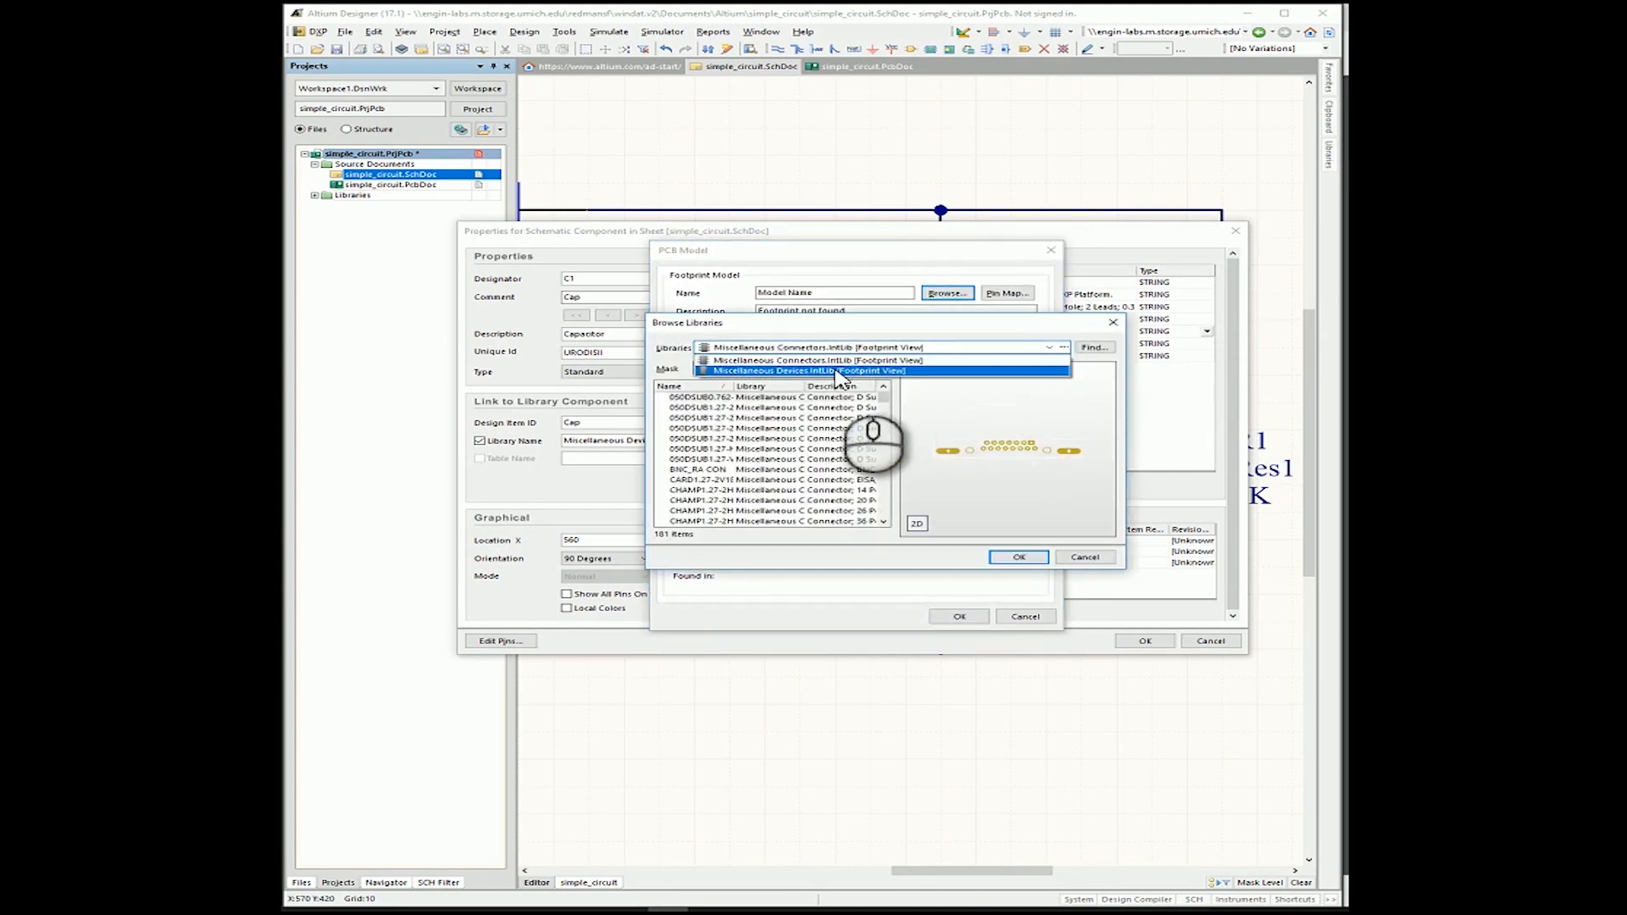
click(839, 366)
scroll(724, 438, down, 12)
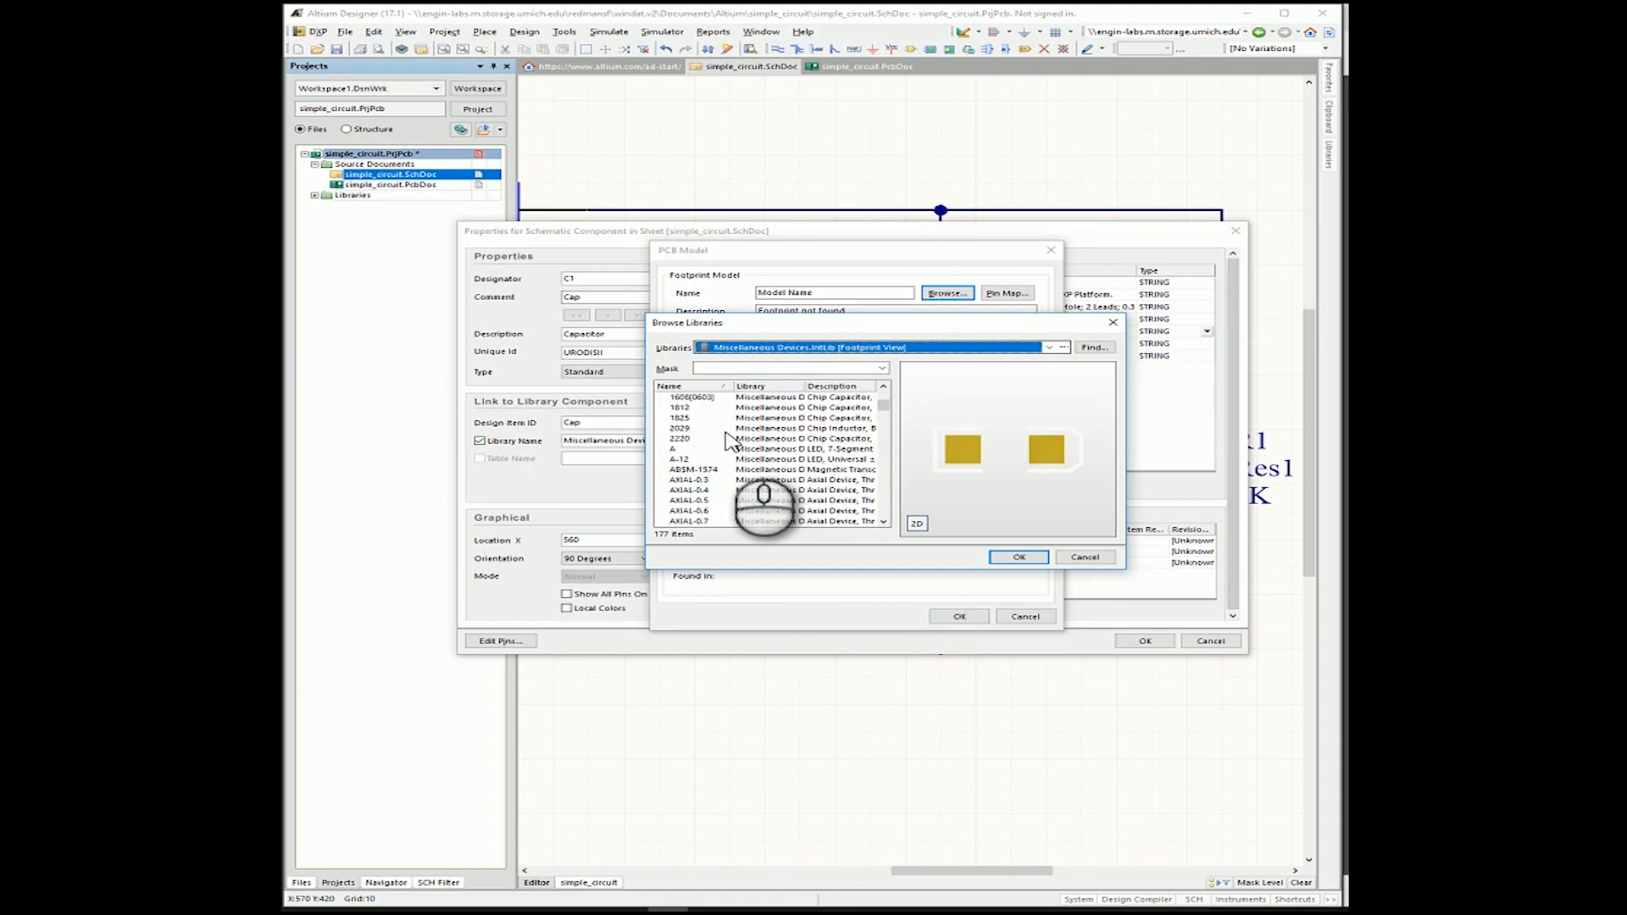
scroll(725, 439, up, 6)
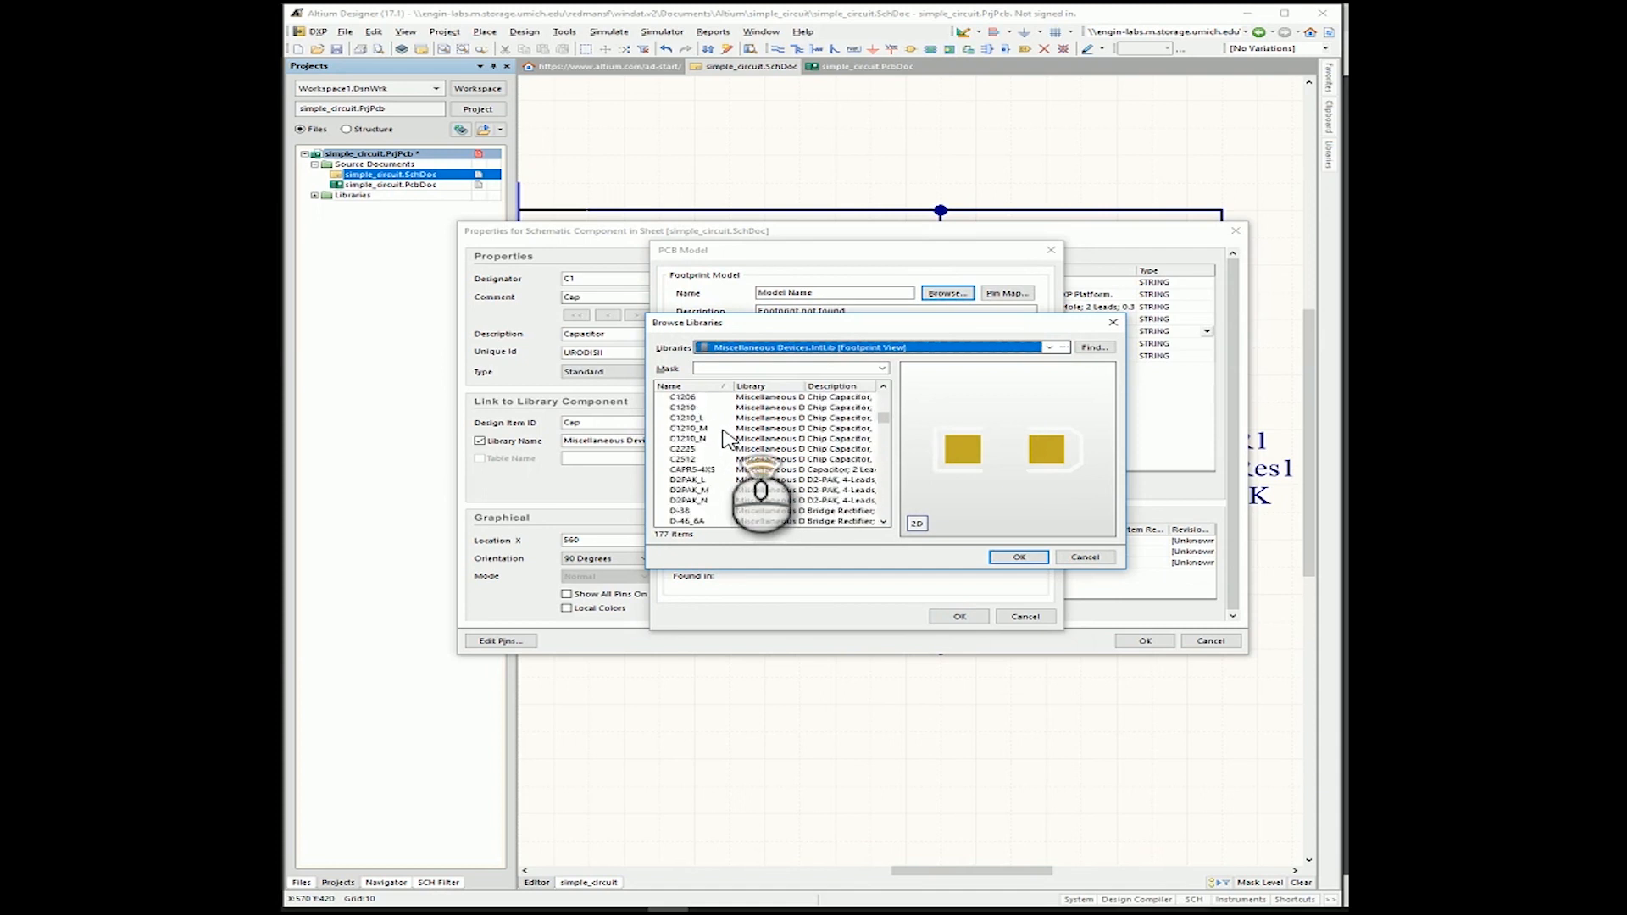
click(693, 429)
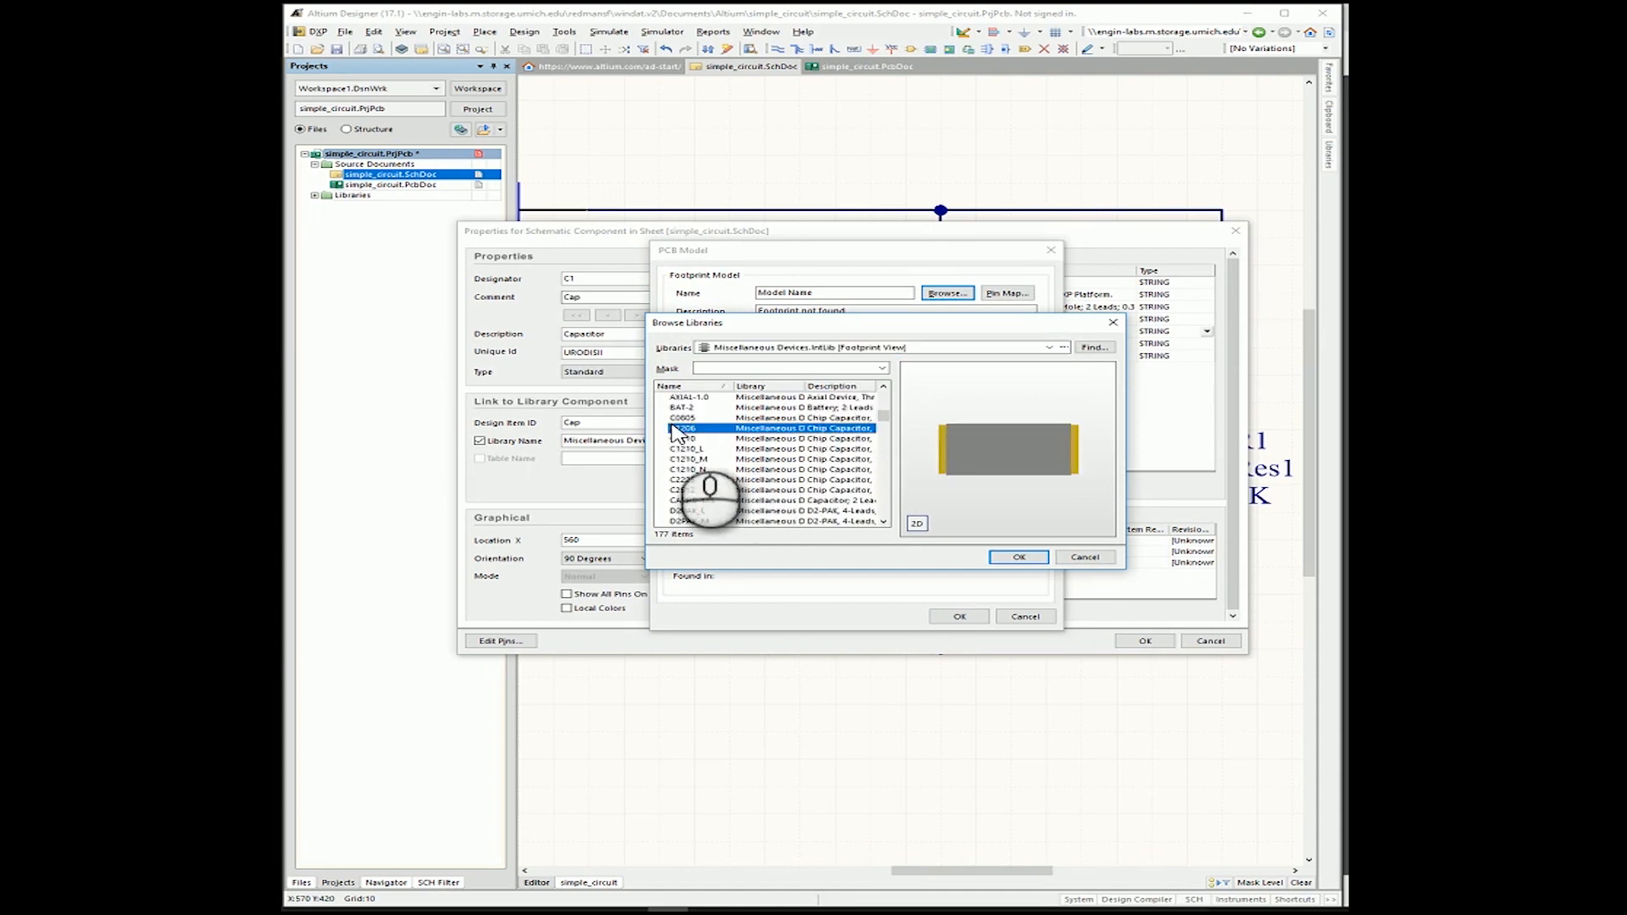
click(1000, 558)
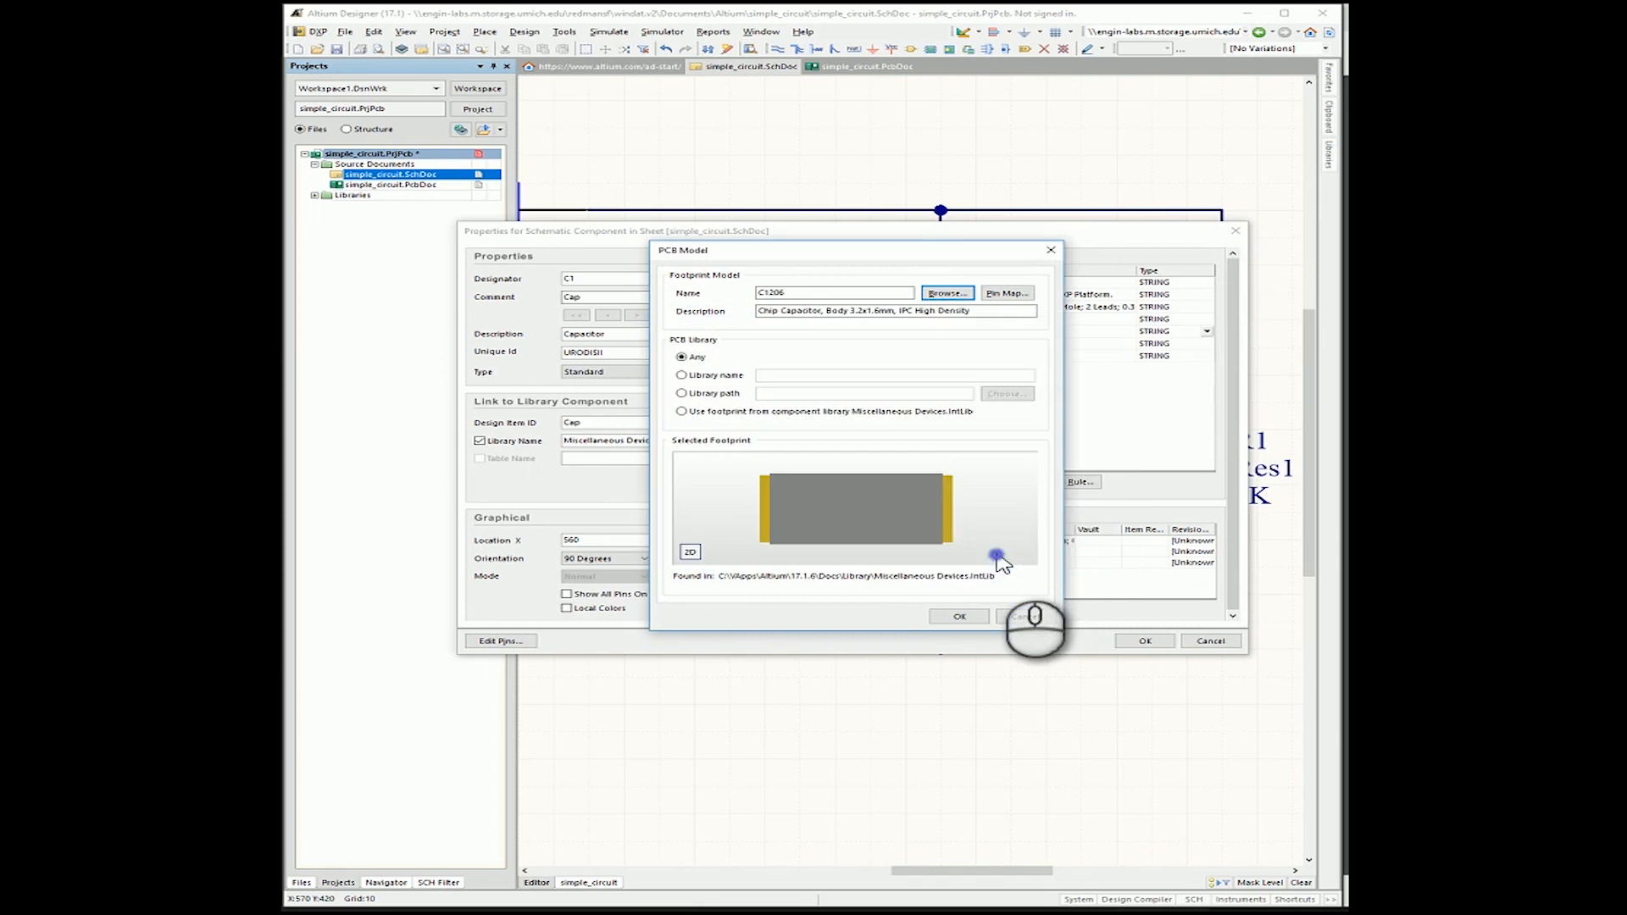
click(960, 617)
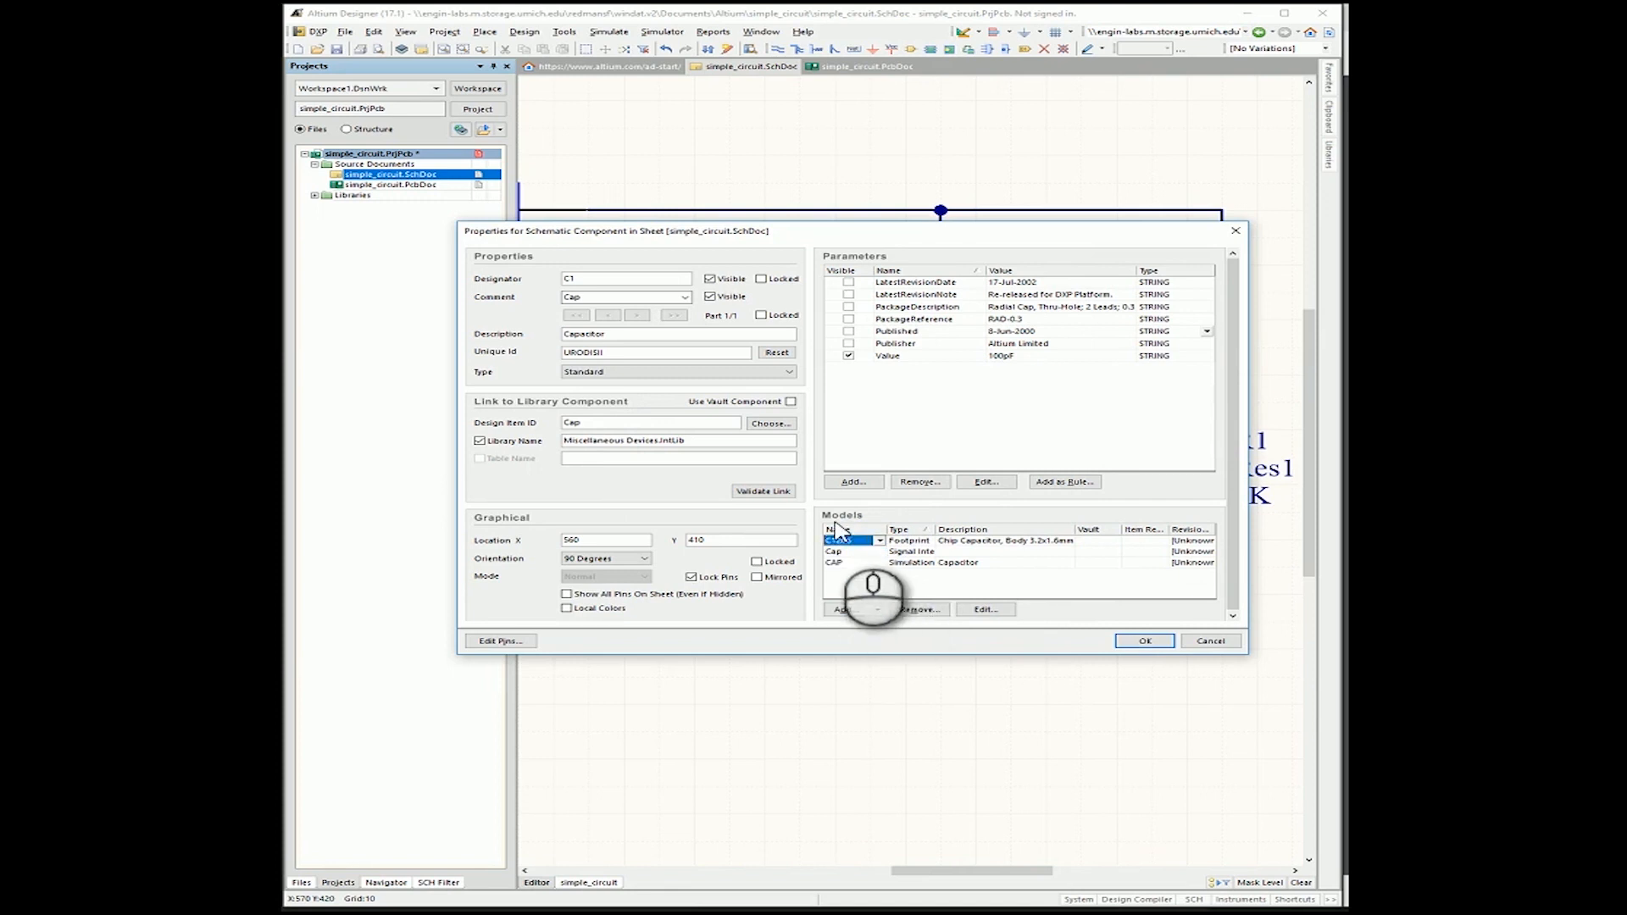
click(1144, 646)
Open resistor R1's properties, start adding a footprint model and browse the footprint libraries.
ctrl+scroll(1014, 421, down, 4)
right_drag(984, 434, 960, 467)
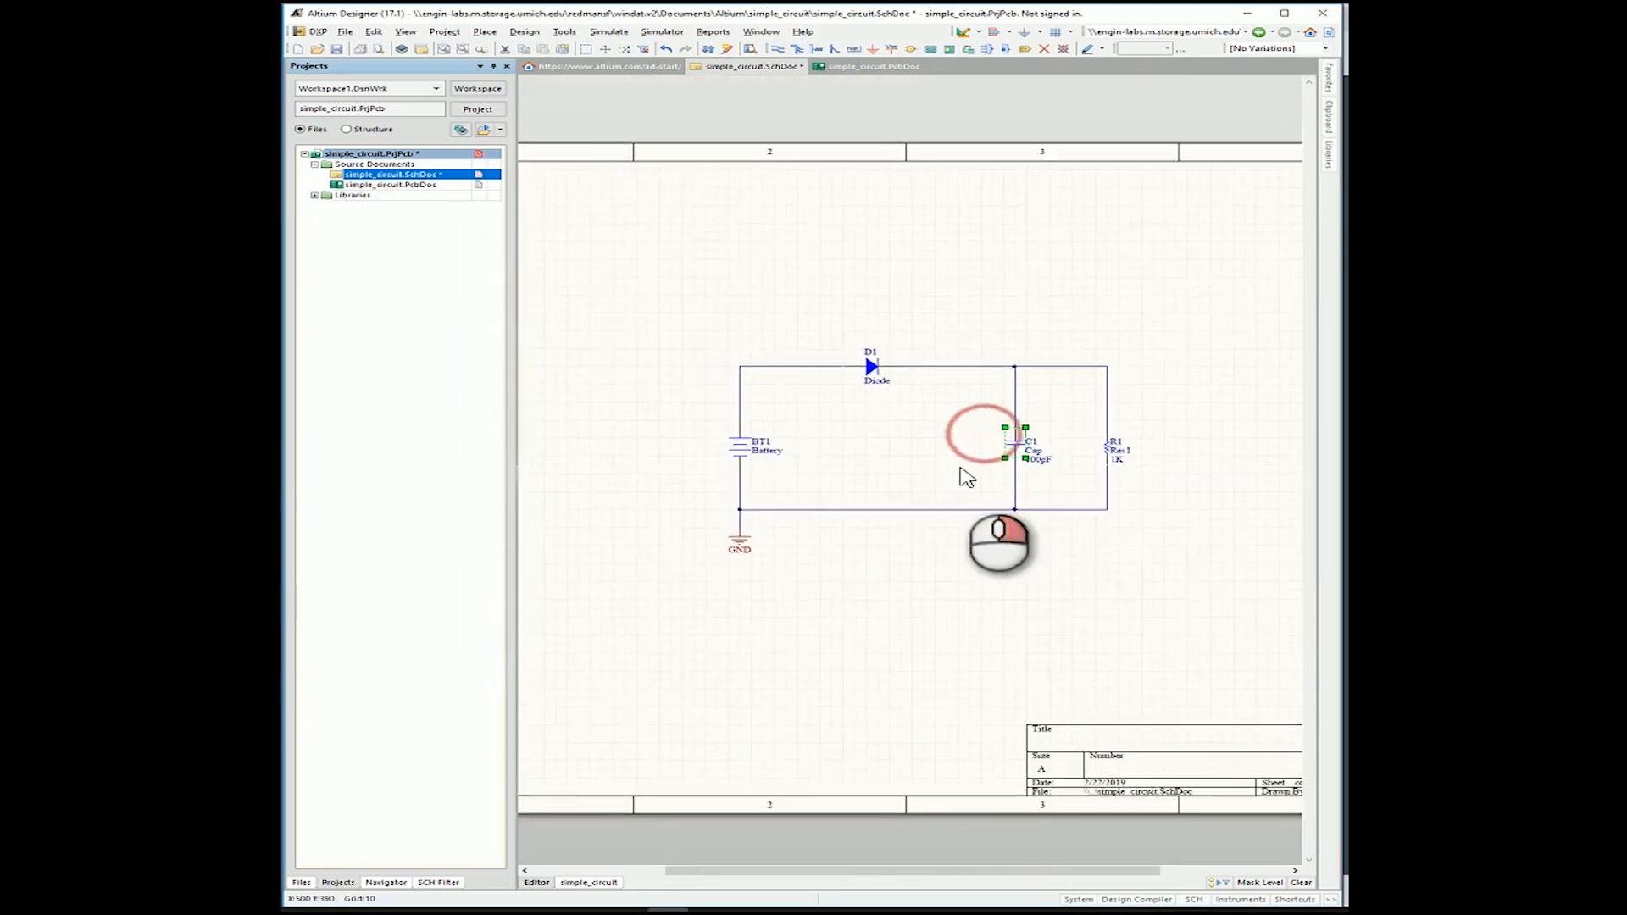
ctrl+scroll(1030, 458, up, 2)
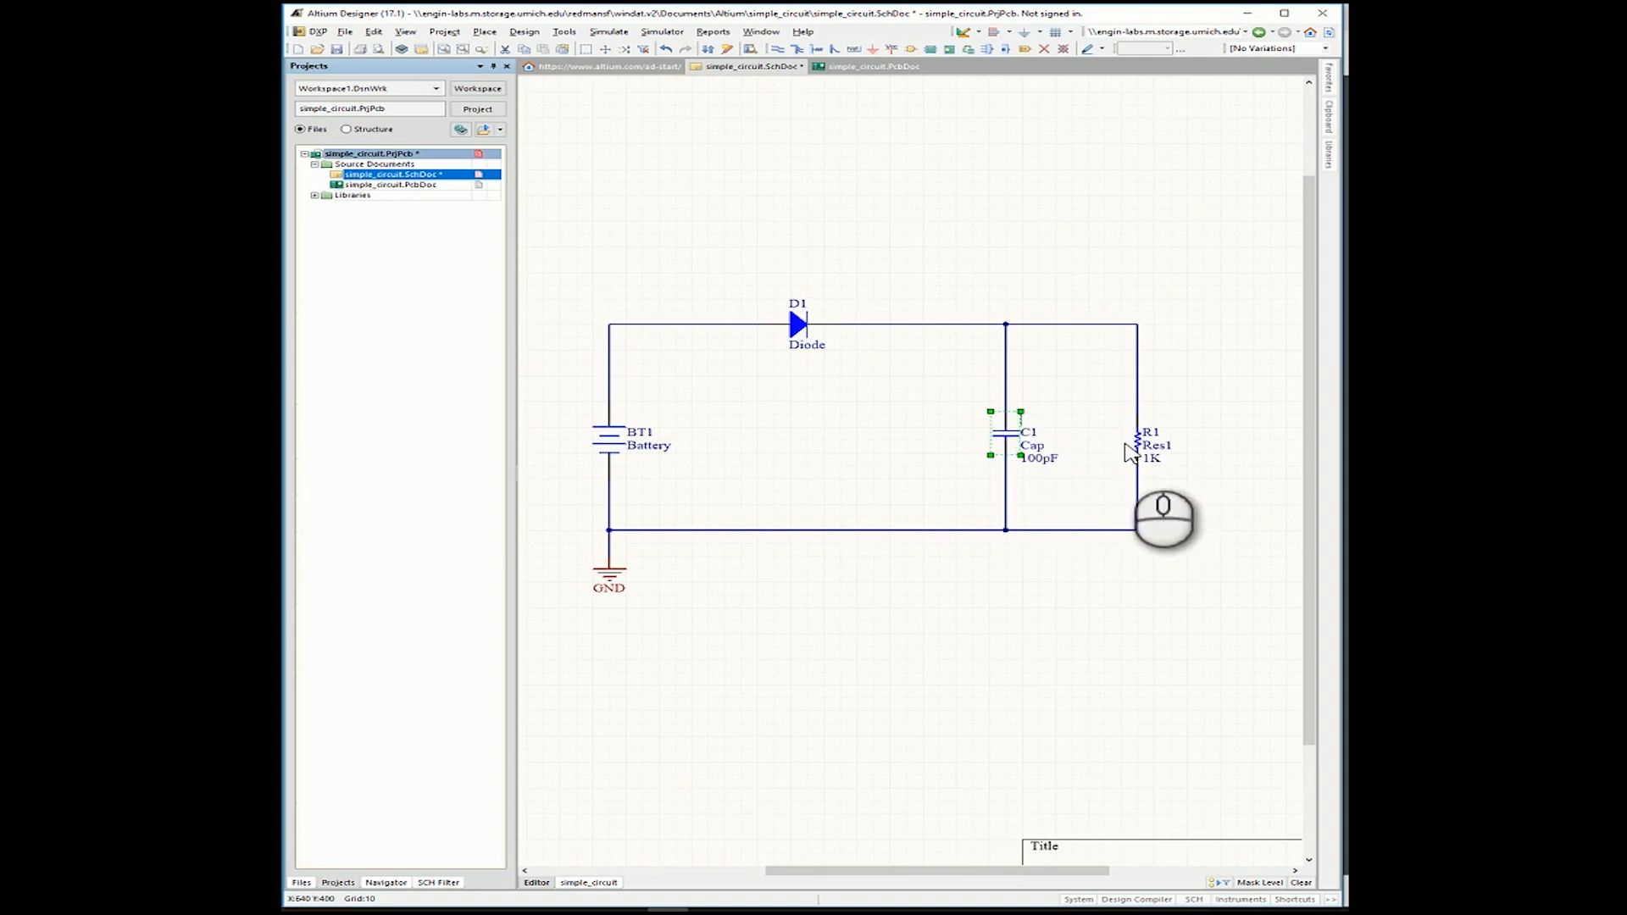
double_click(1139, 442)
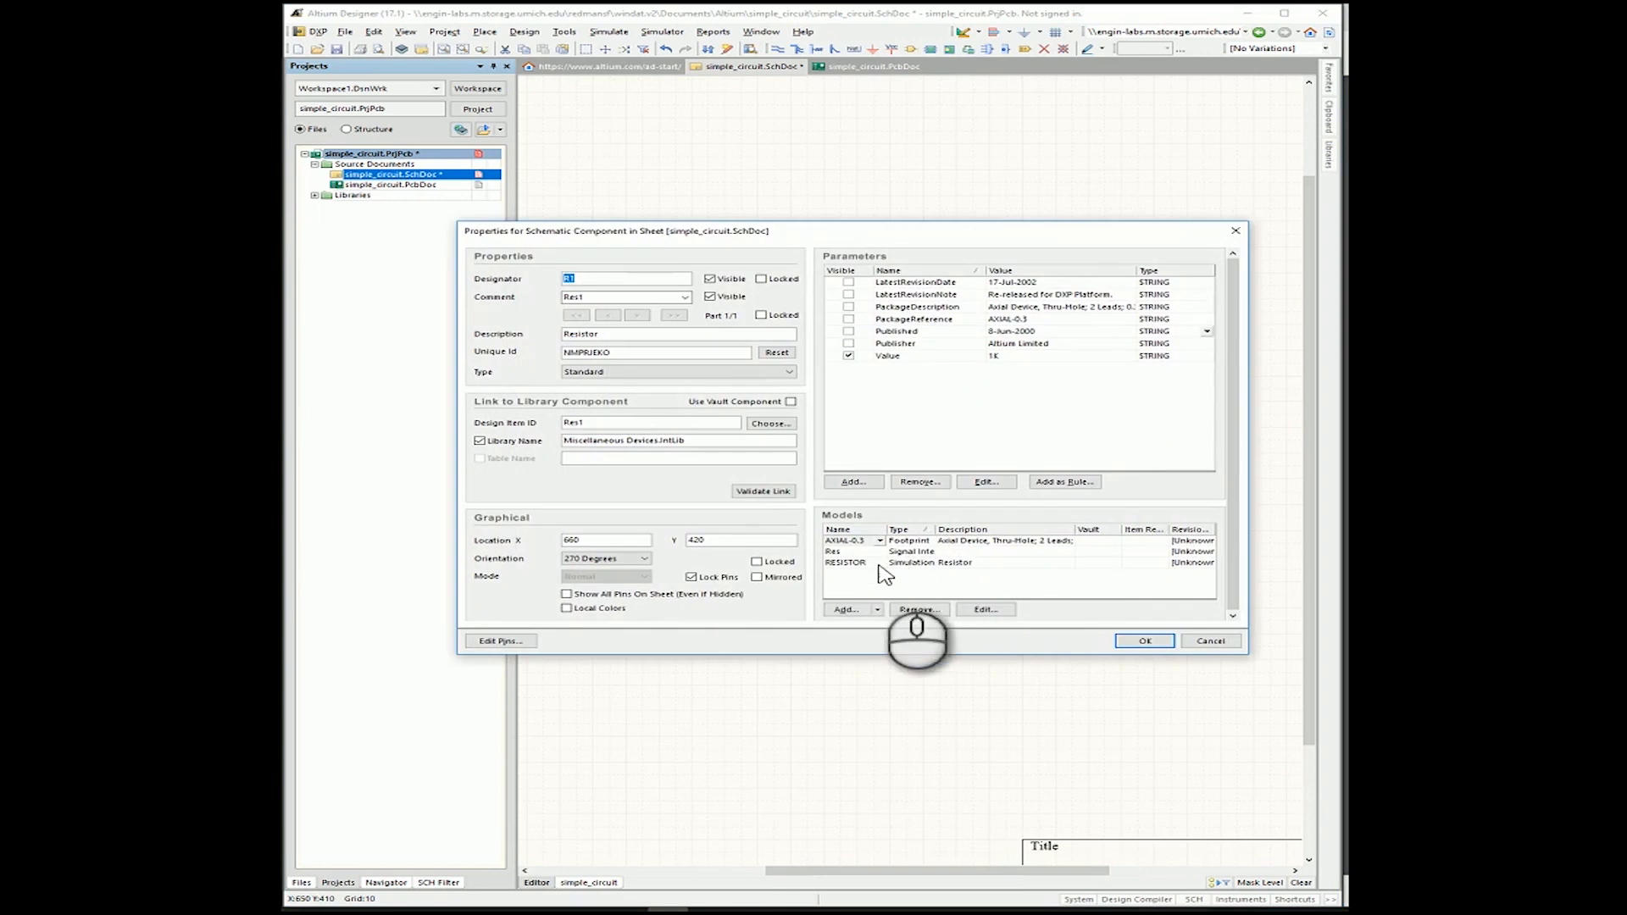
click(877, 610)
click(874, 625)
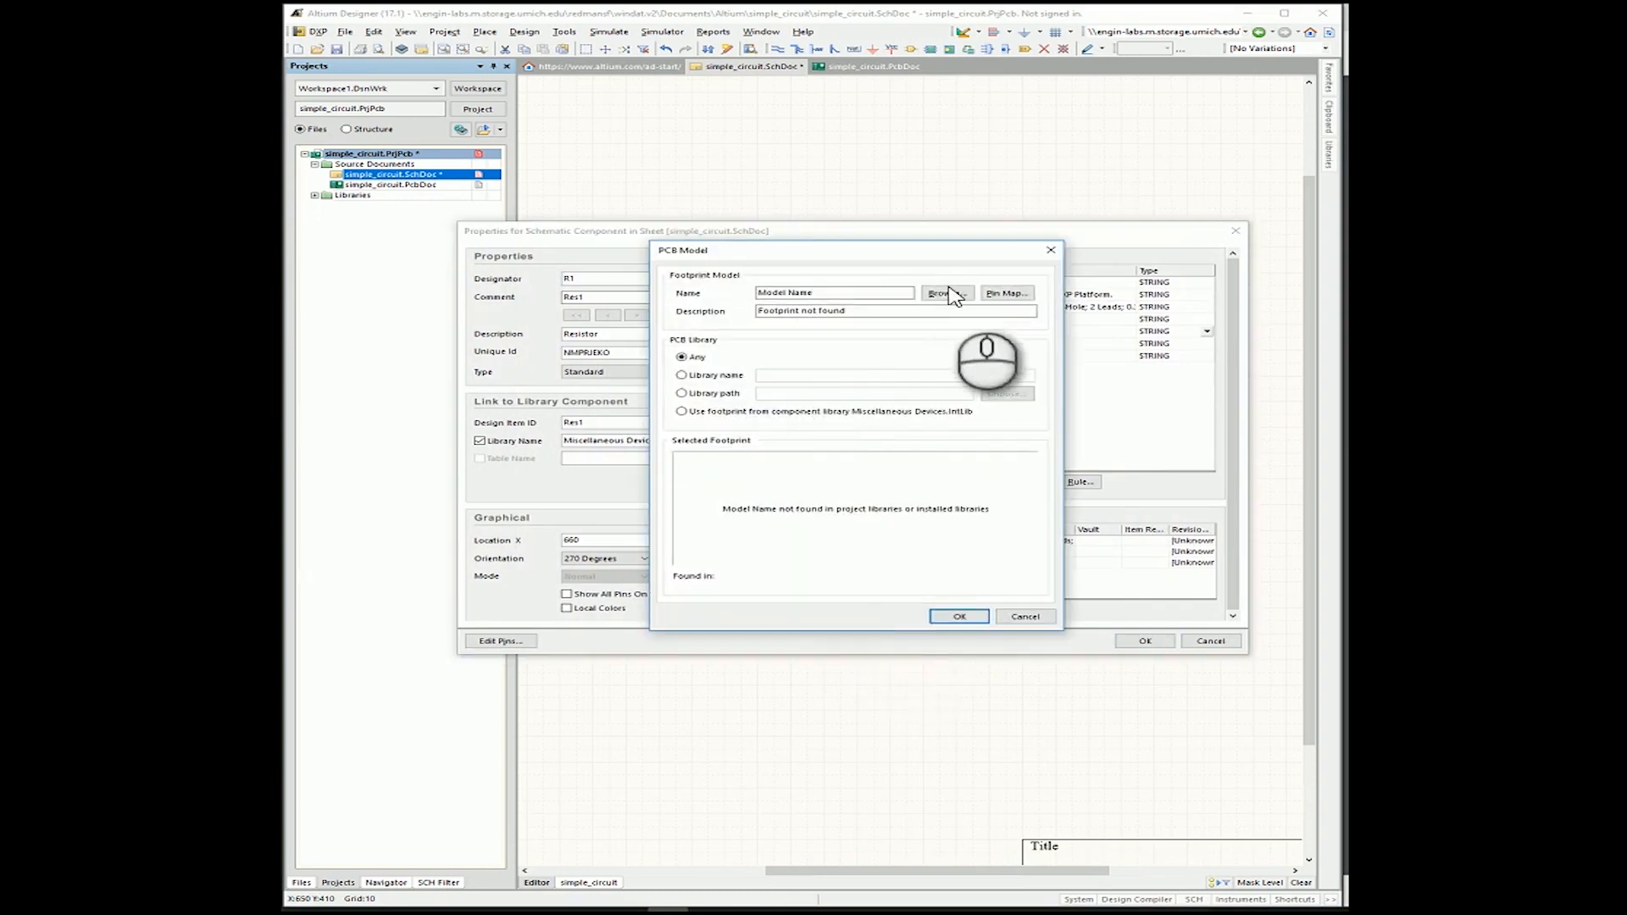
click(947, 296)
Assign the C1206 footprint from Miscellaneous Devices.IntLib to R1 and accept the component properties.
scroll(750, 437, down, 10)
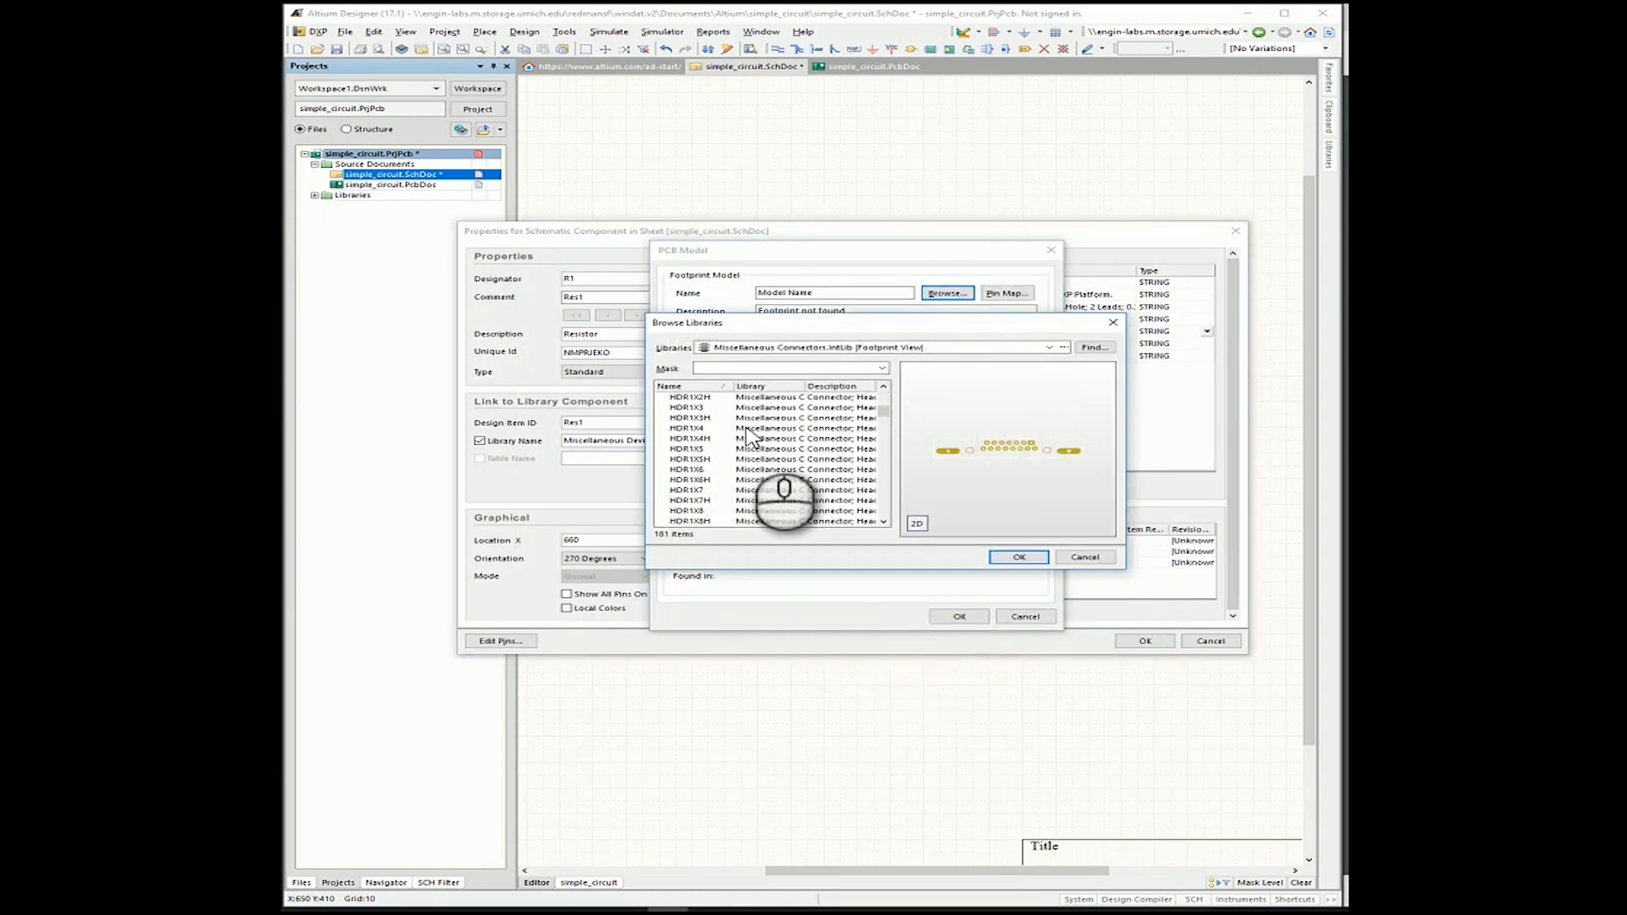
click(801, 347)
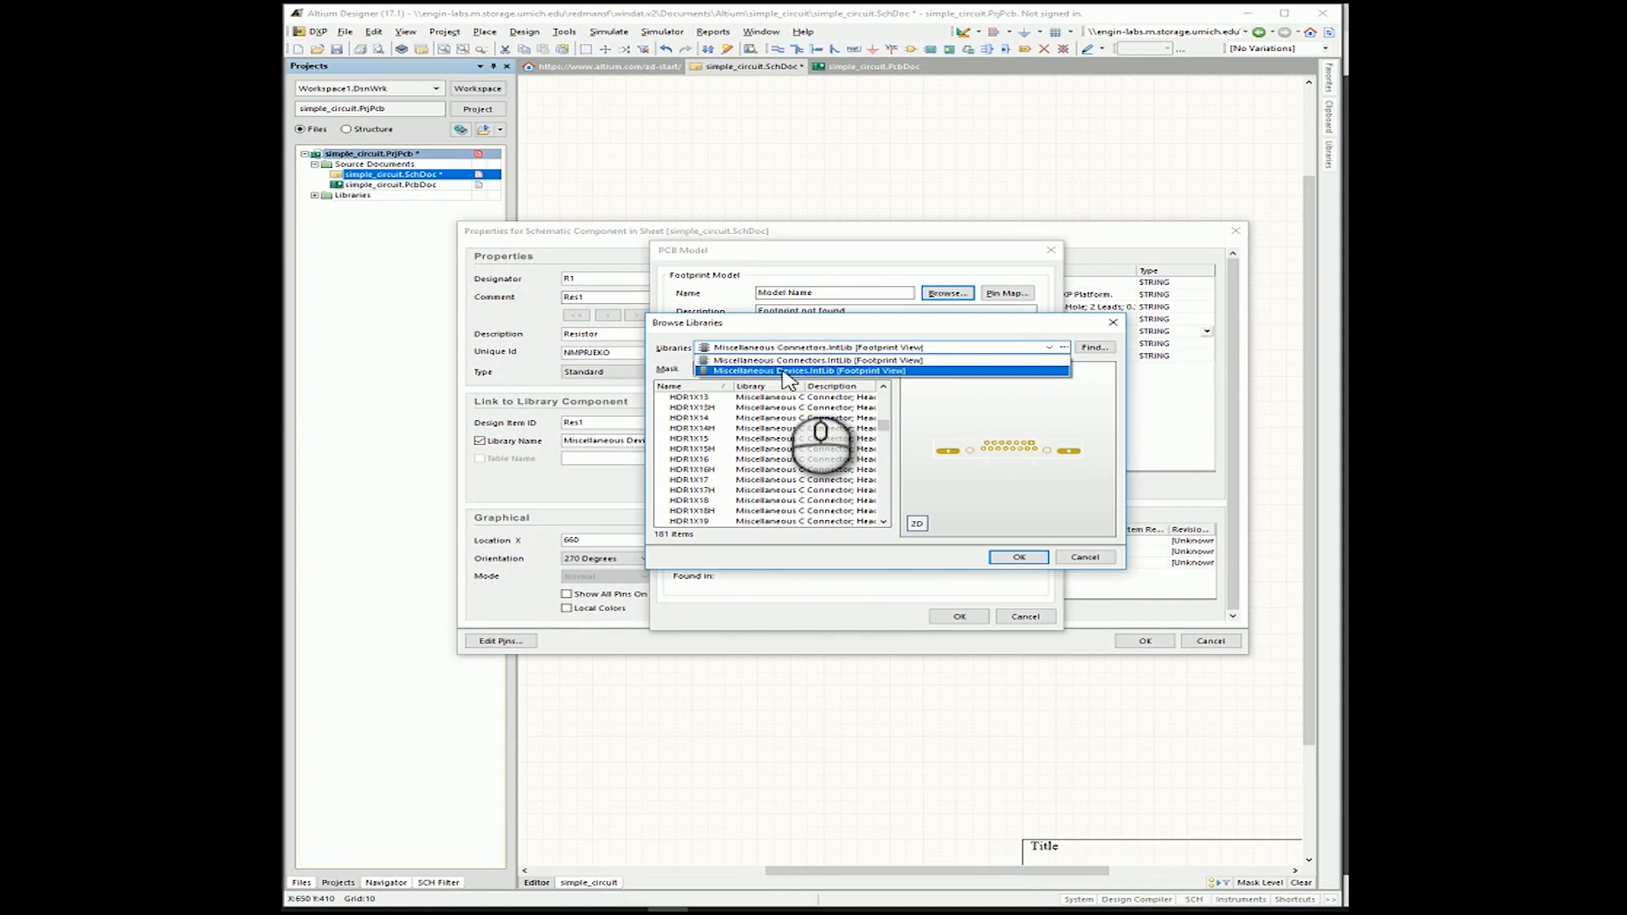
click(789, 371)
scroll(699, 454, down, 8)
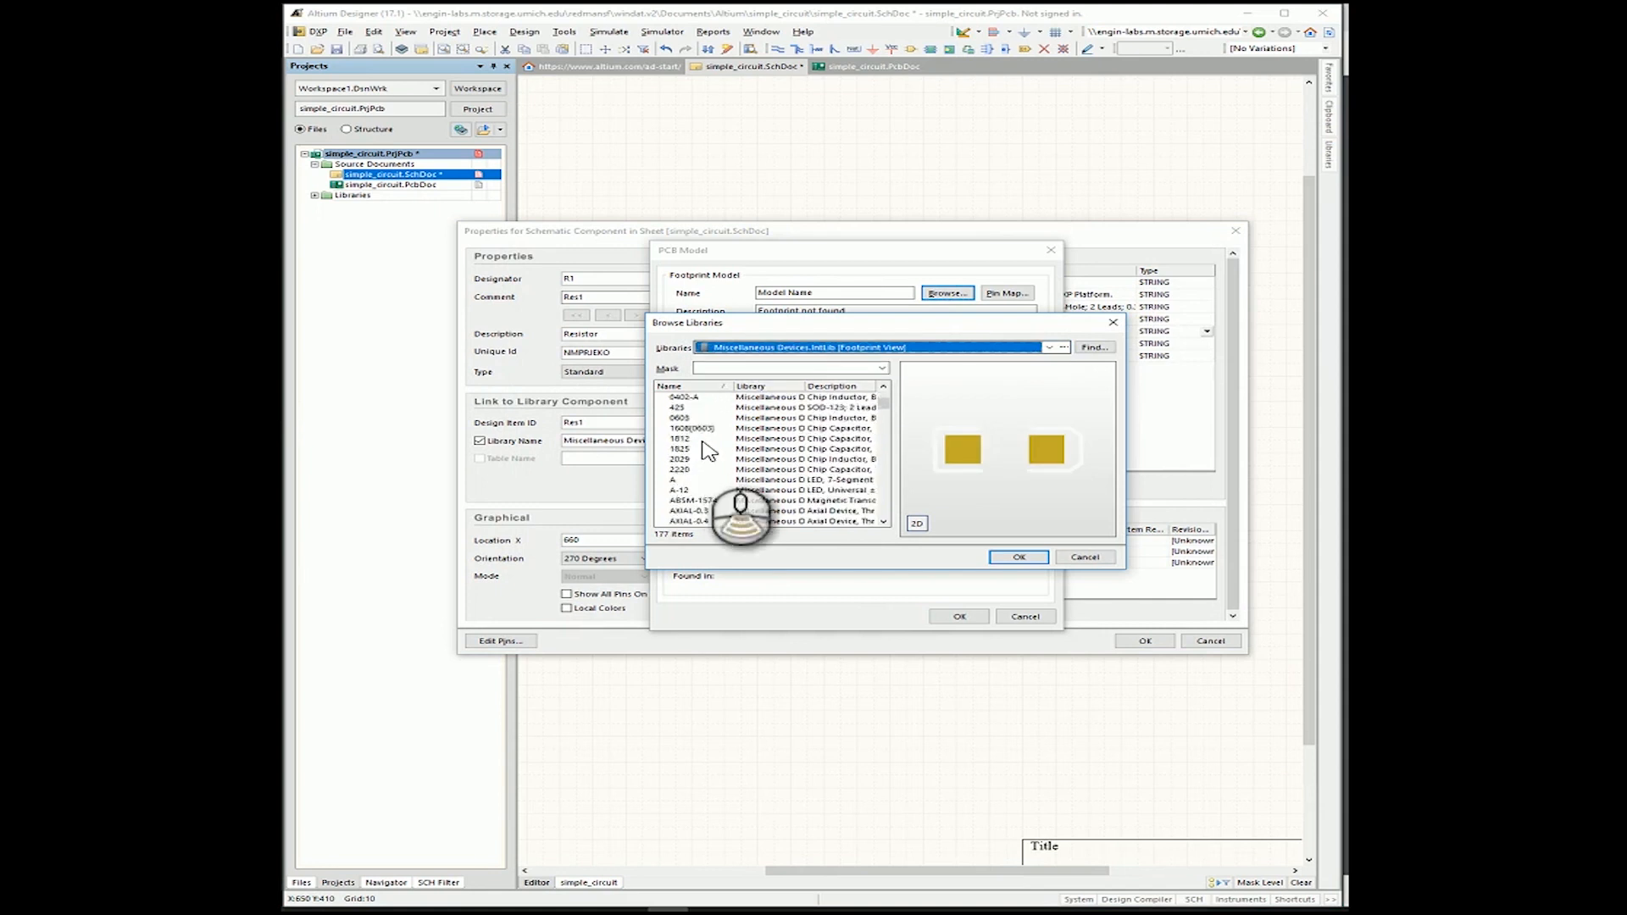
scroll(707, 454, down, 2)
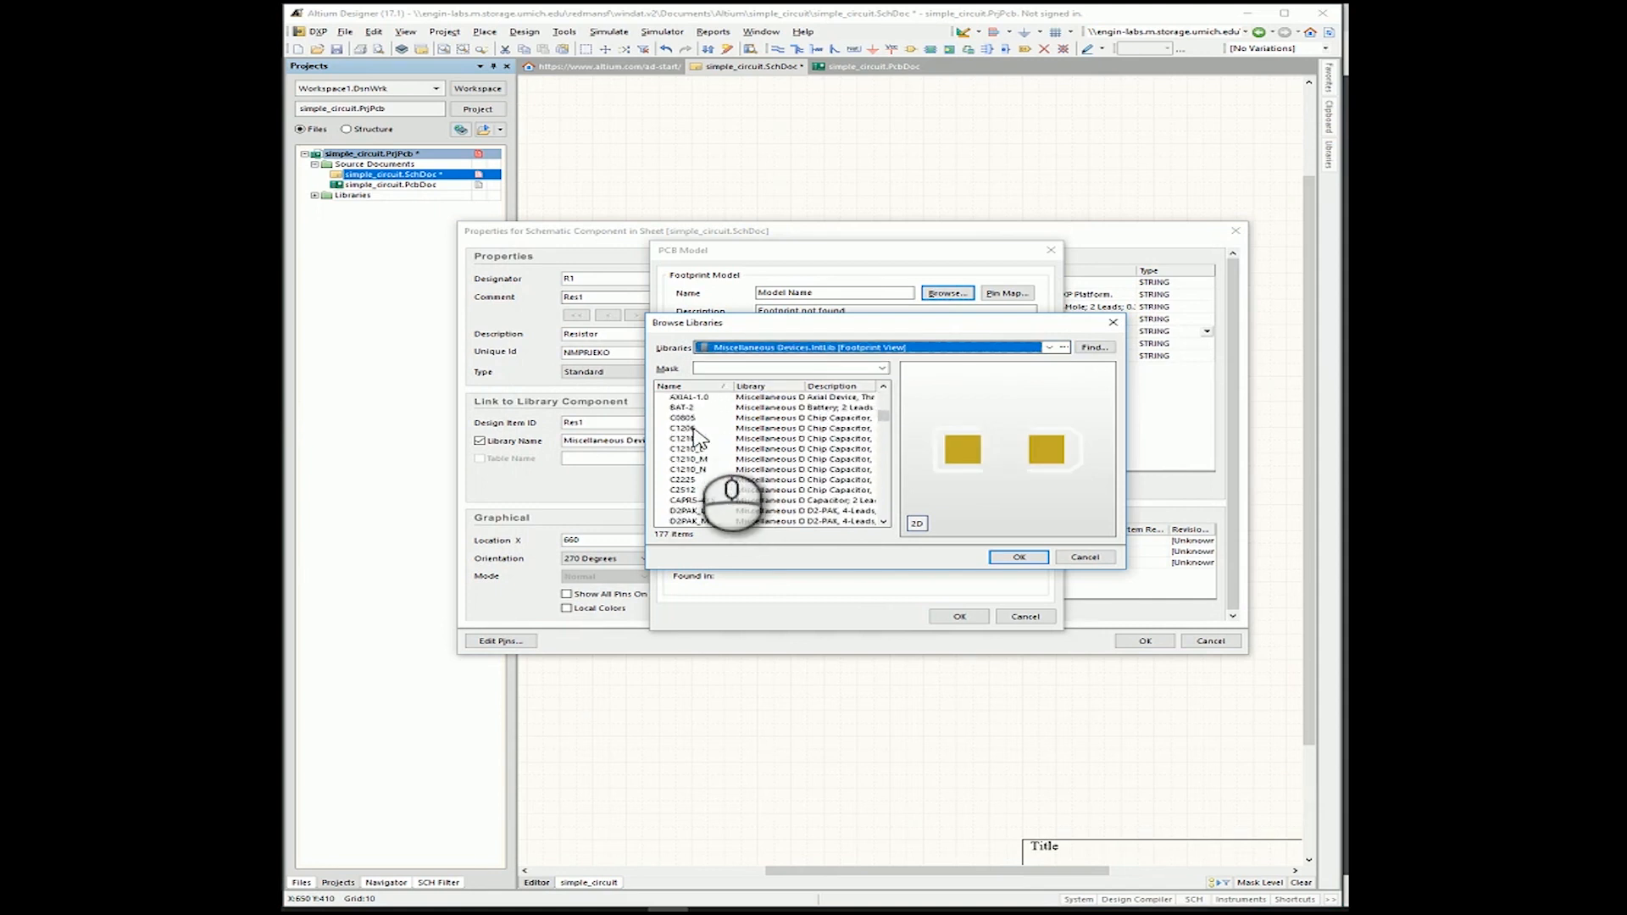
click(682, 396)
click(1020, 557)
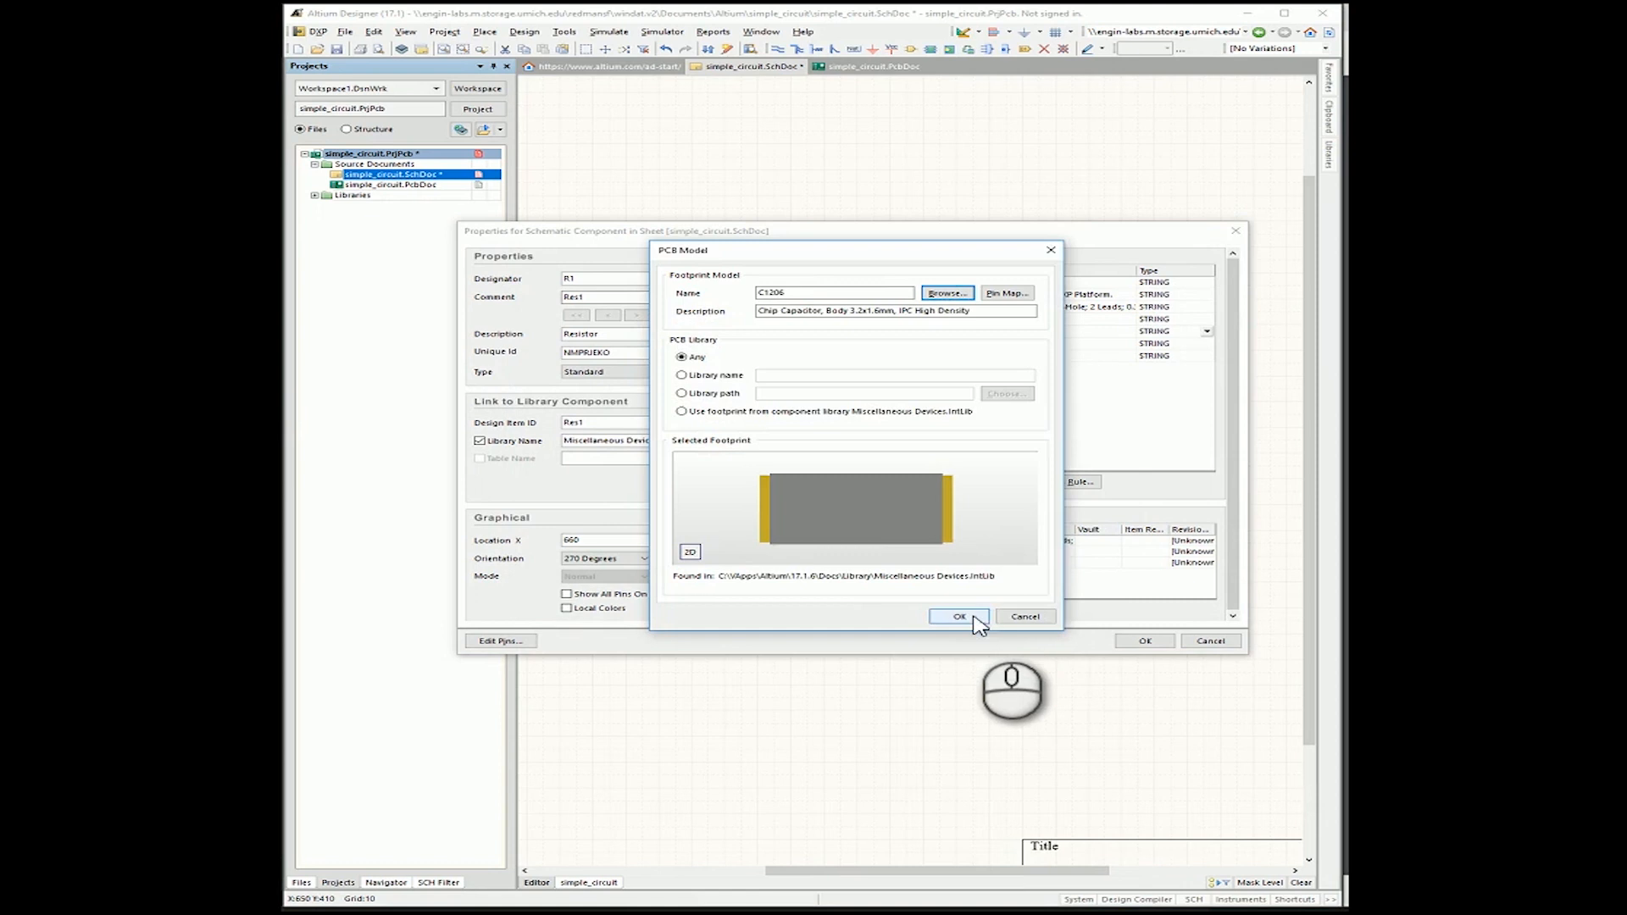
click(960, 616)
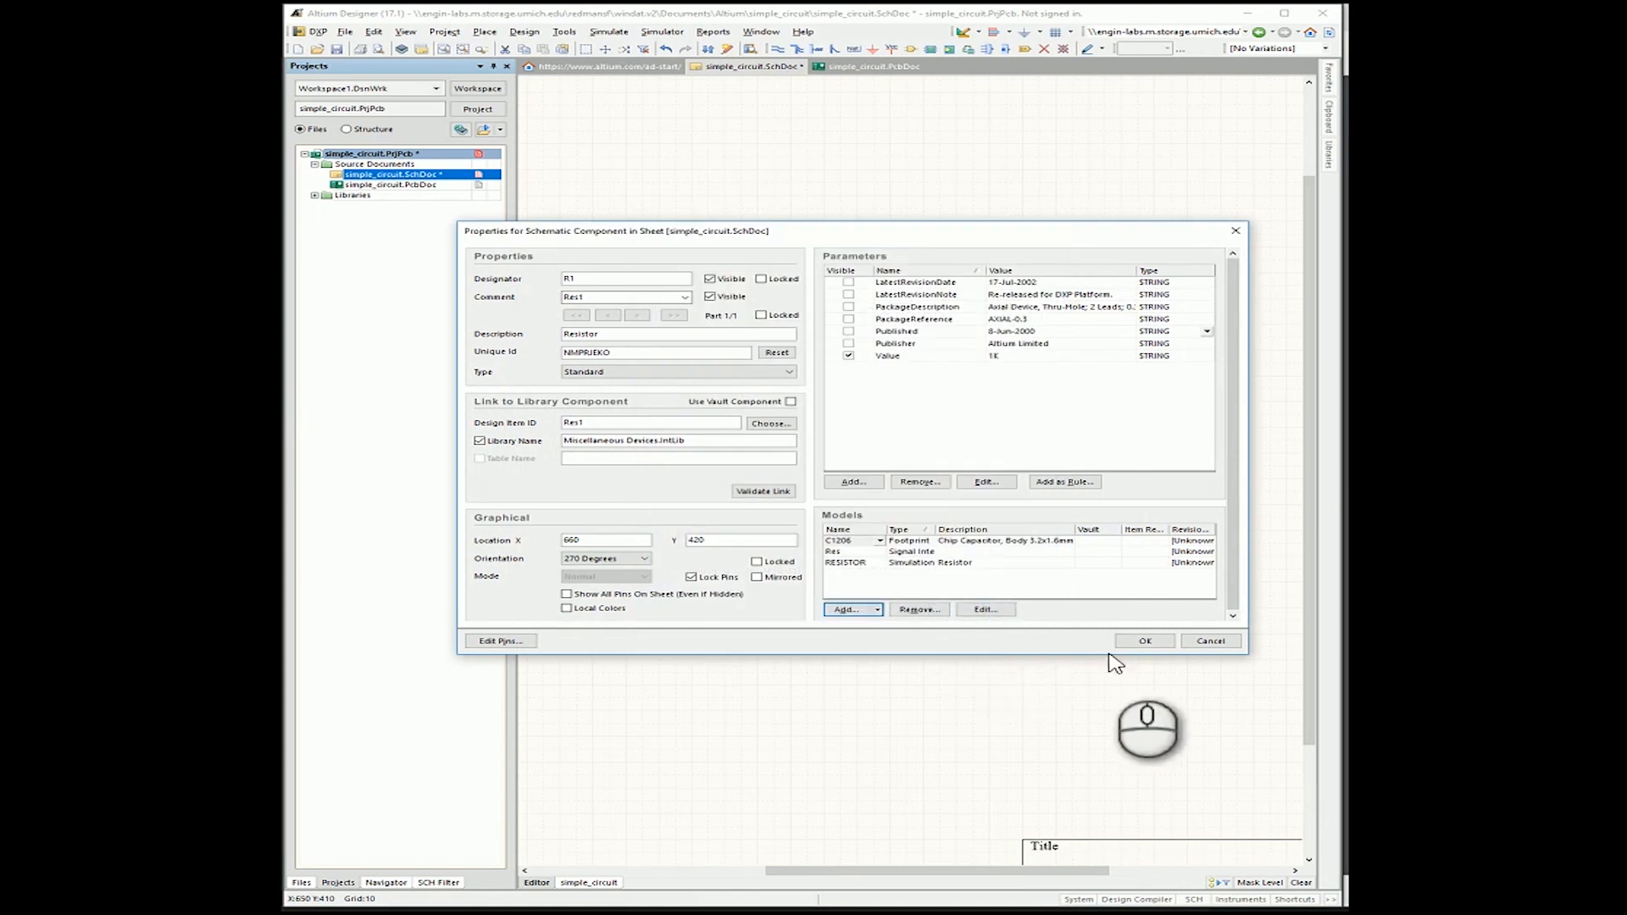
click(1145, 640)
Clear the selection, save the schematic and switch back to the simple_circuit PCB document.
click(1069, 601)
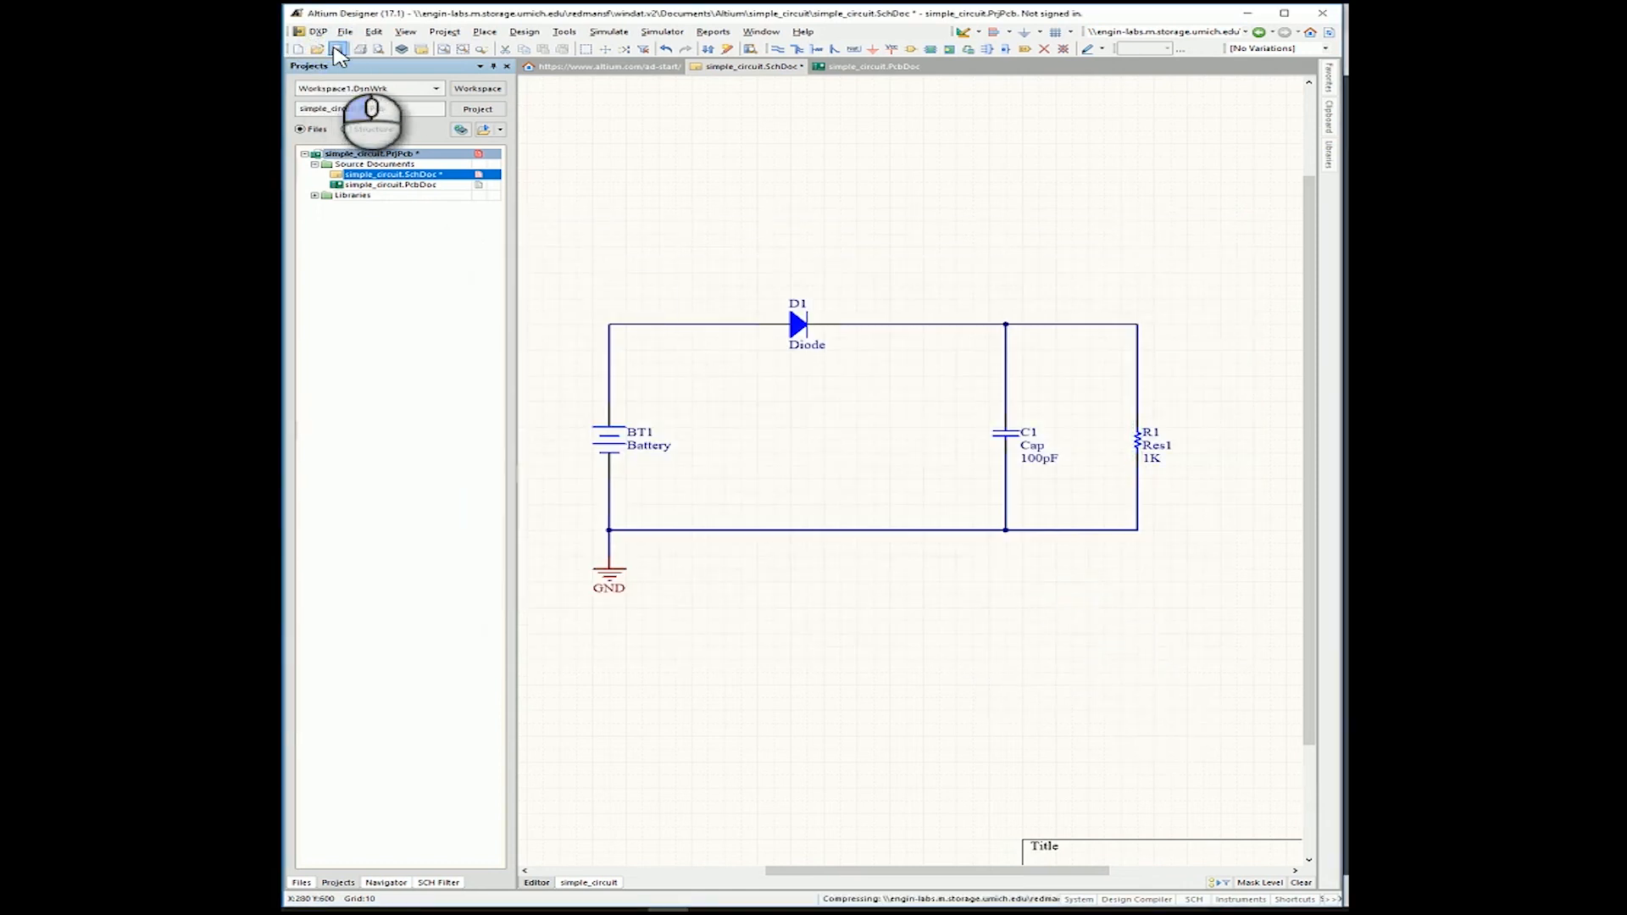
click(847, 67)
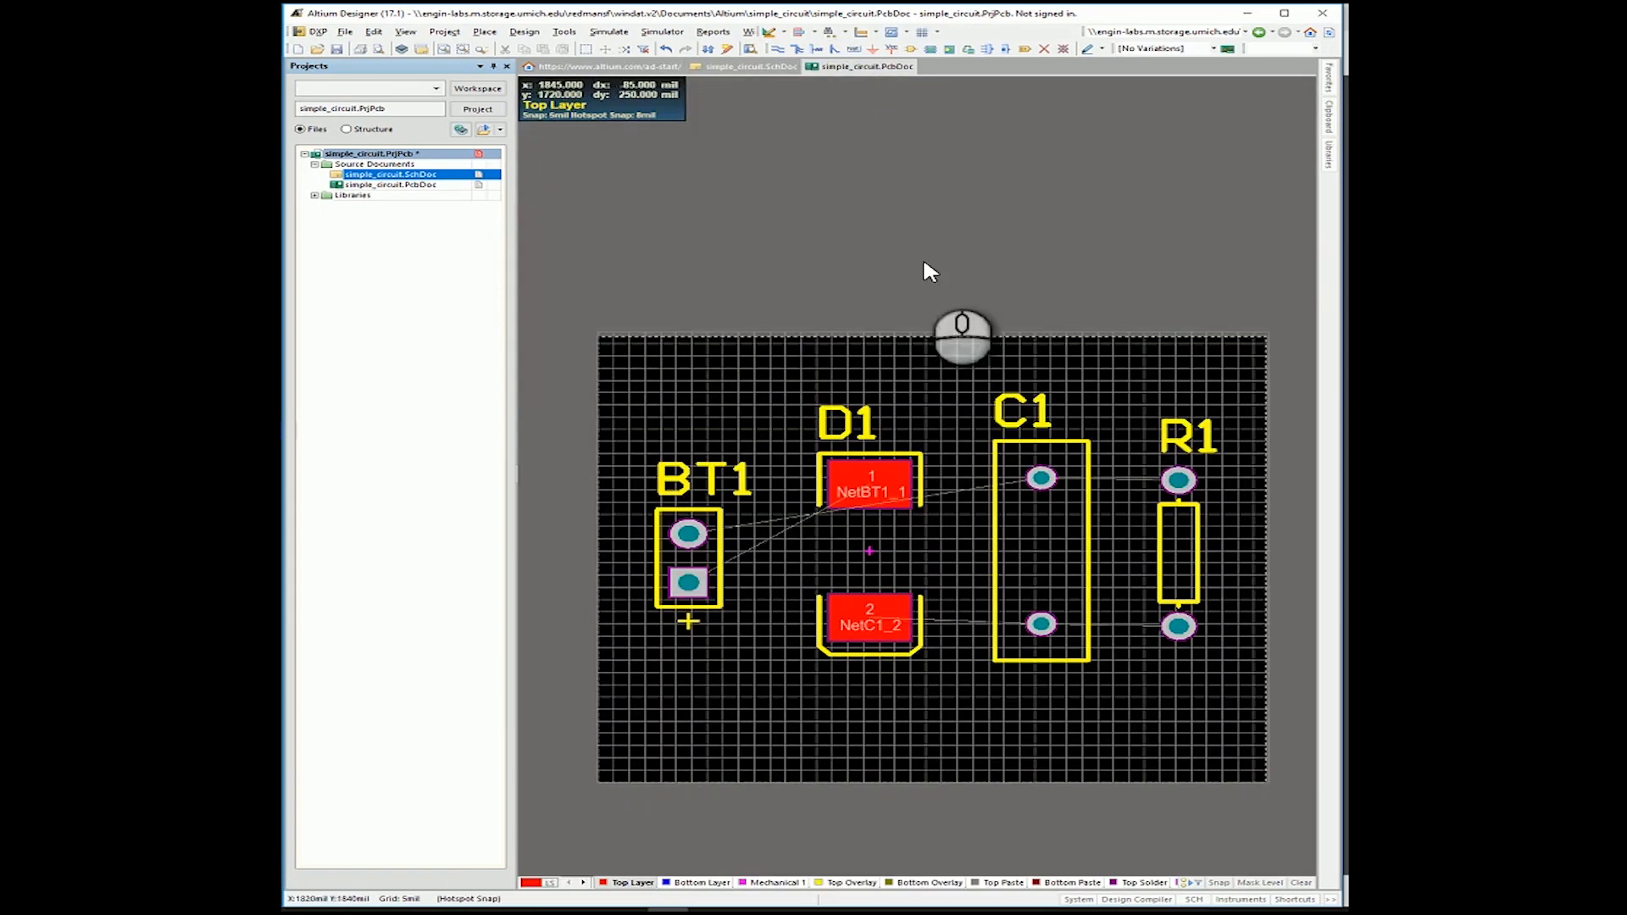
Import the project changes into the PCB without the room addition, validating and executing the C1206 footprint changes for R1 and C1.
click(524, 33)
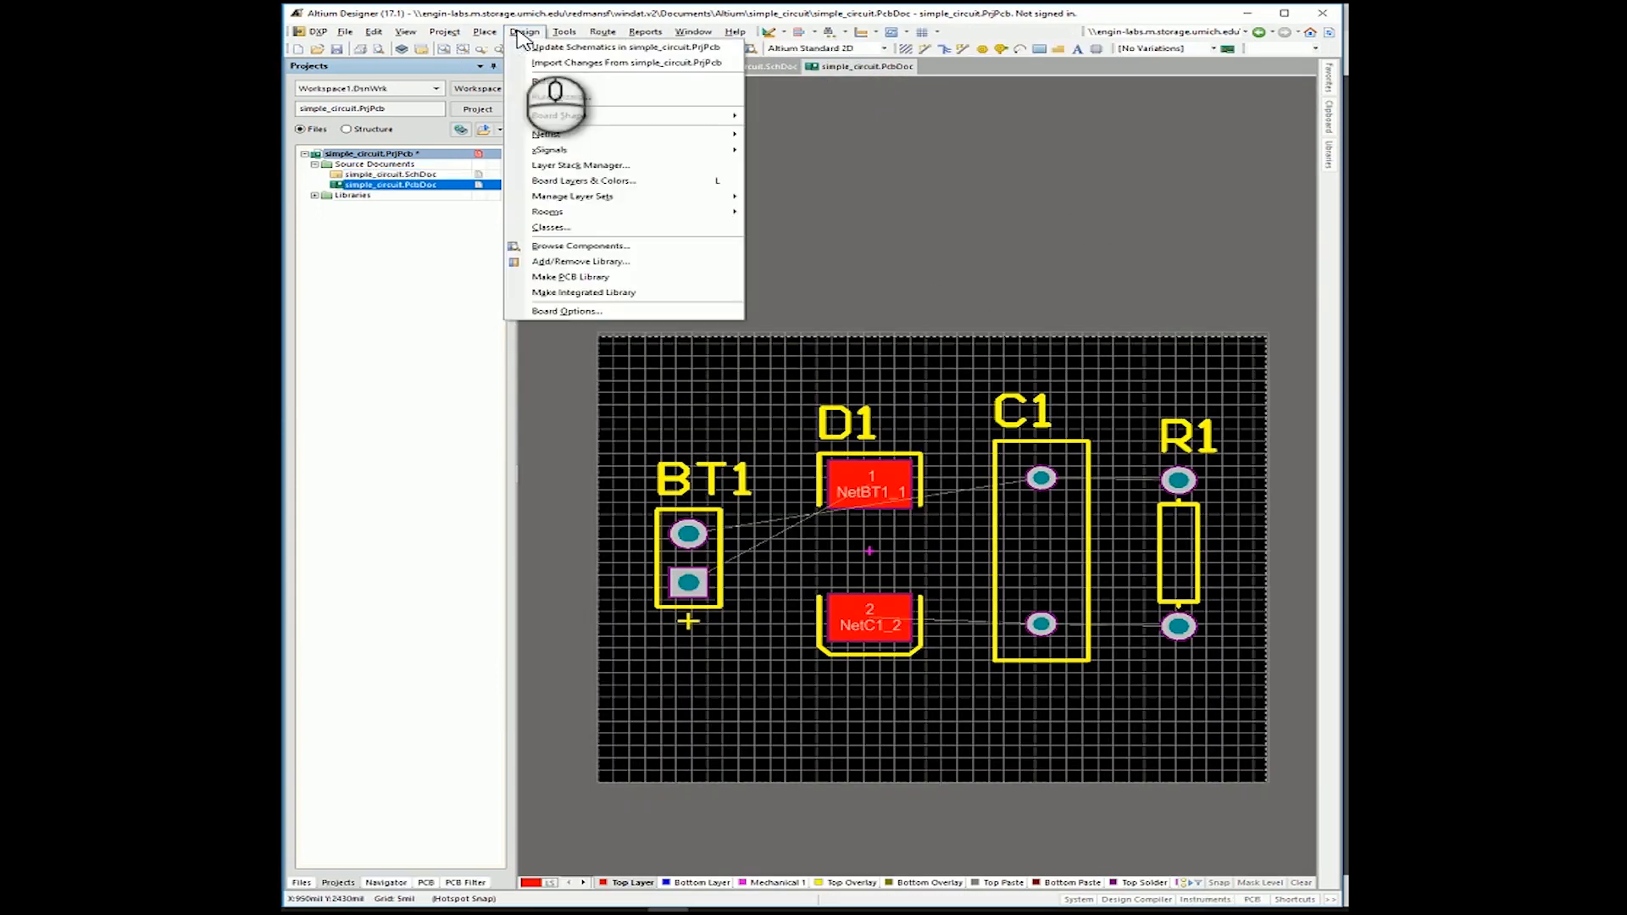
click(553, 63)
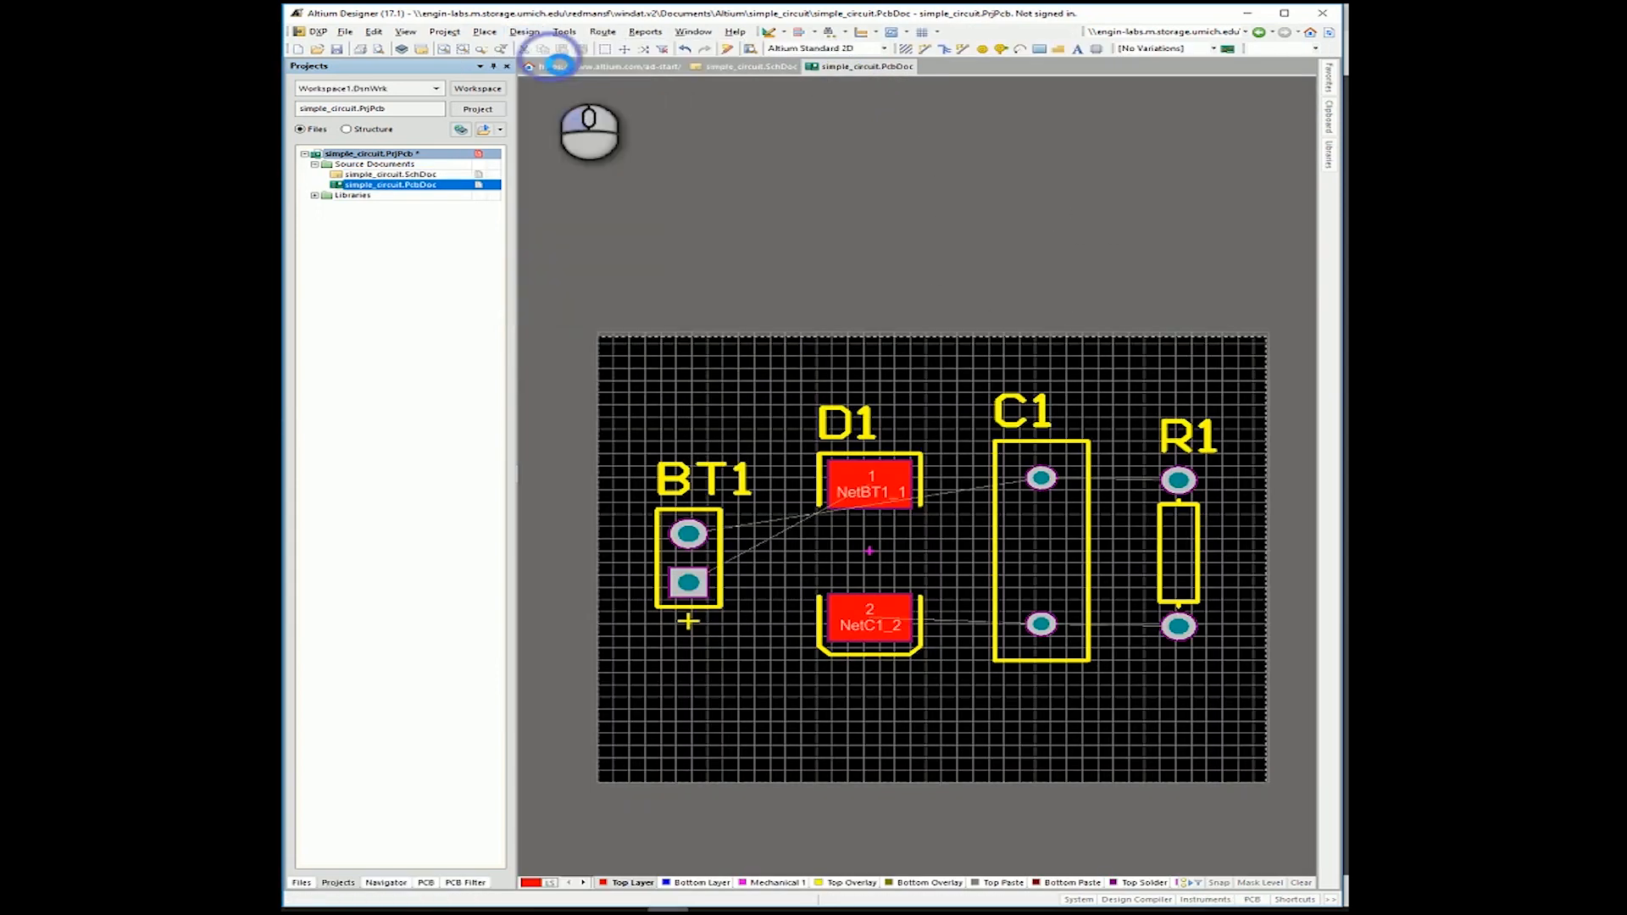
drag(839, 284, 810, 253)
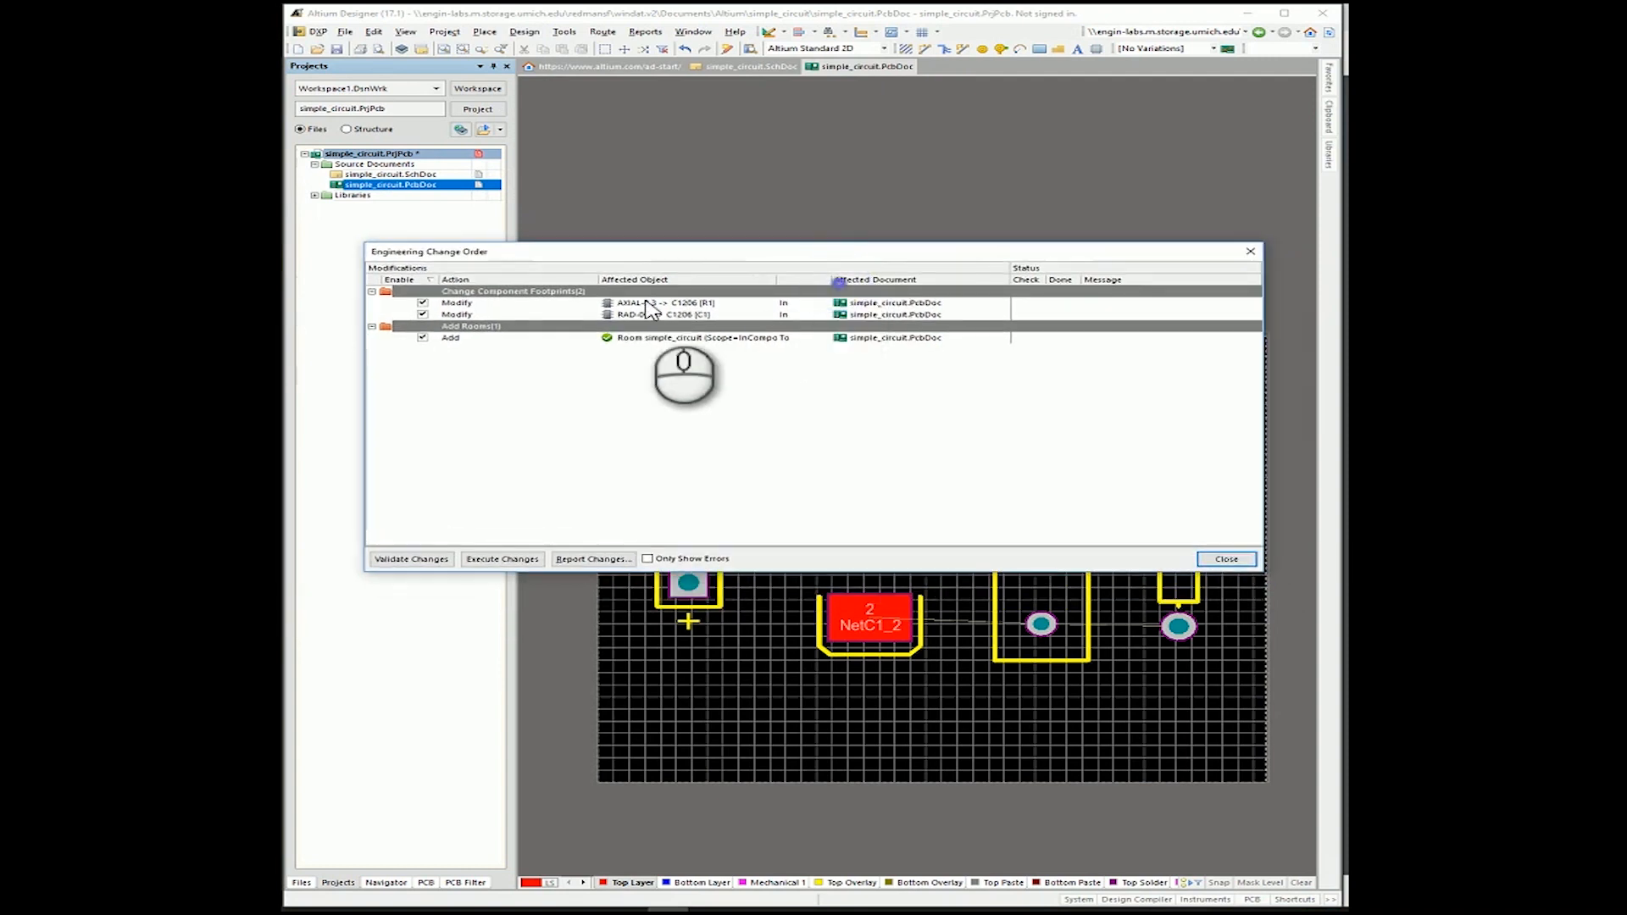
click(422, 337)
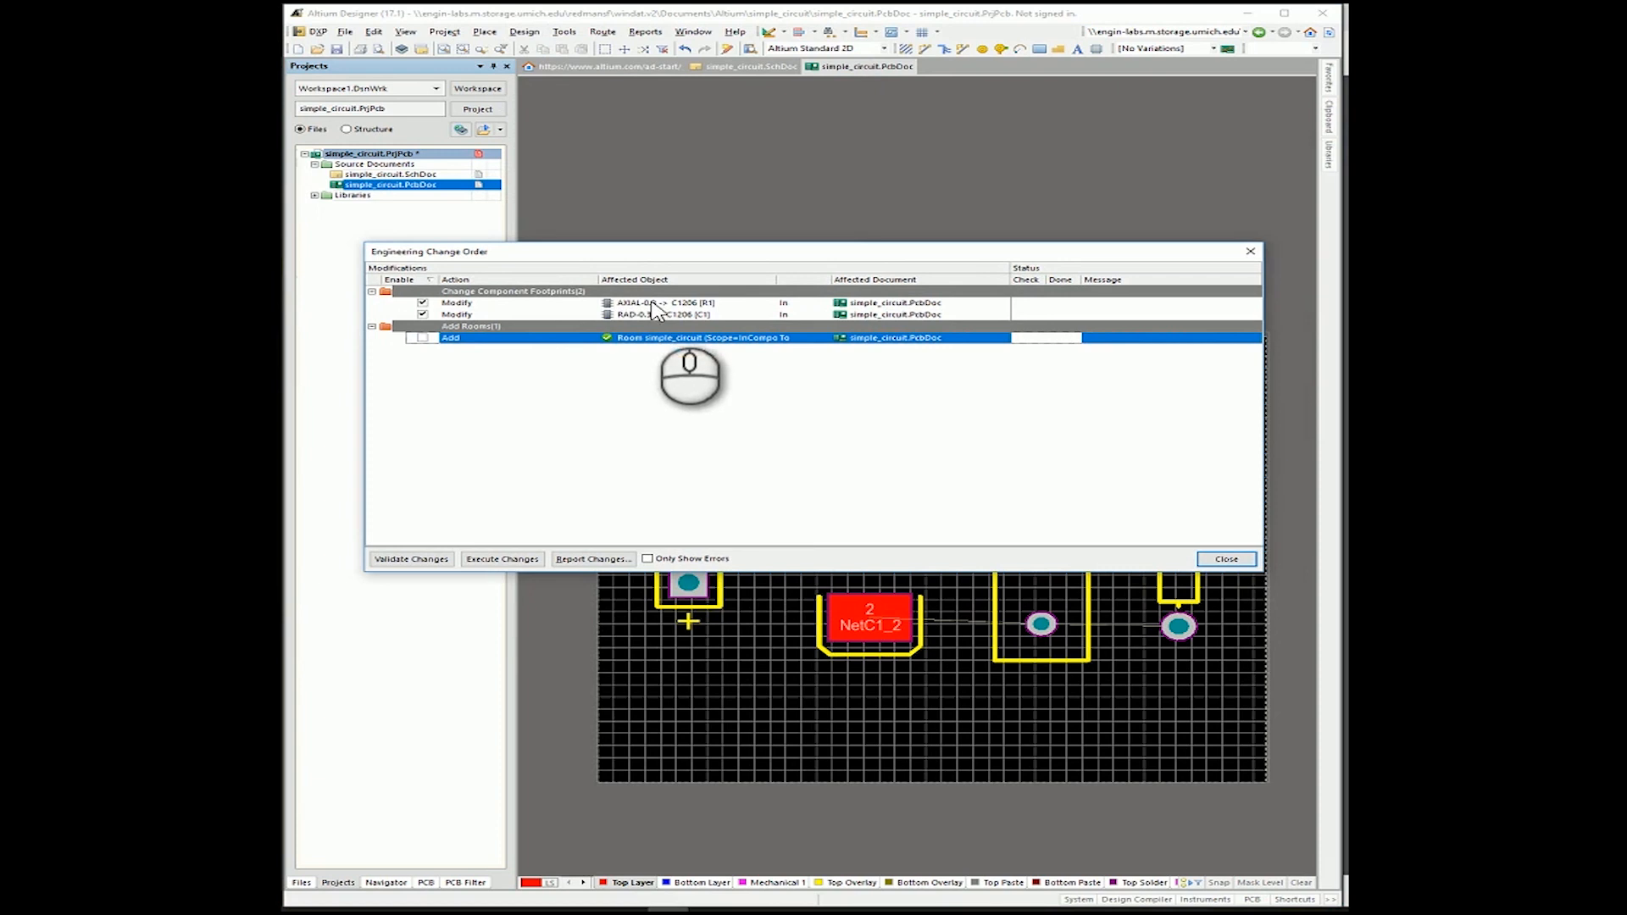
click(408, 561)
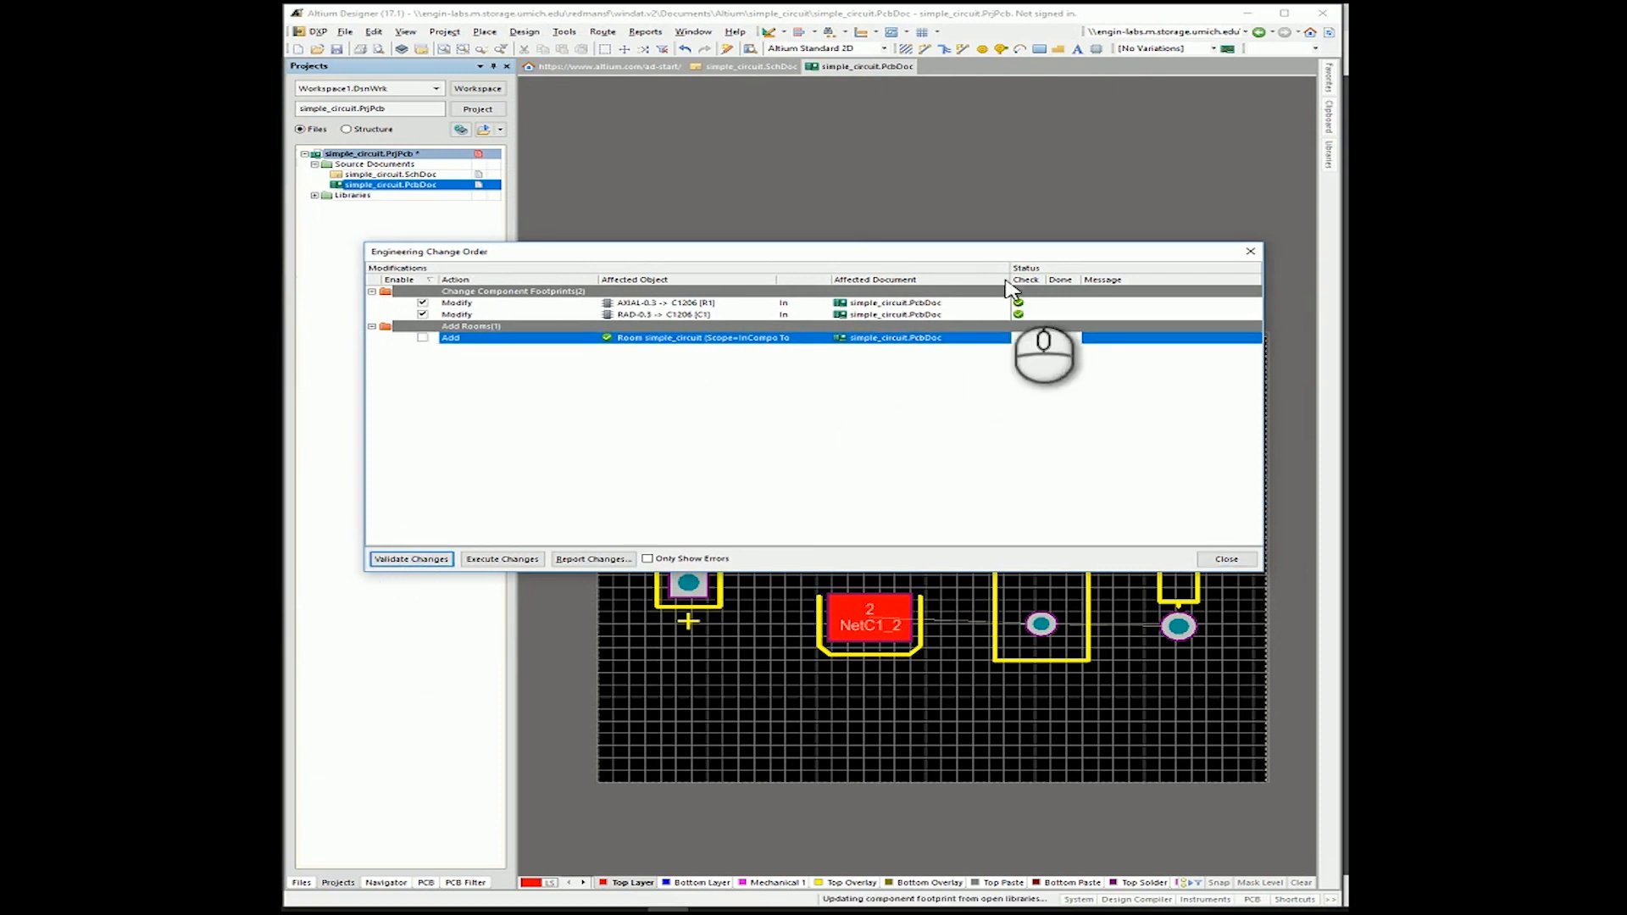
click(534, 559)
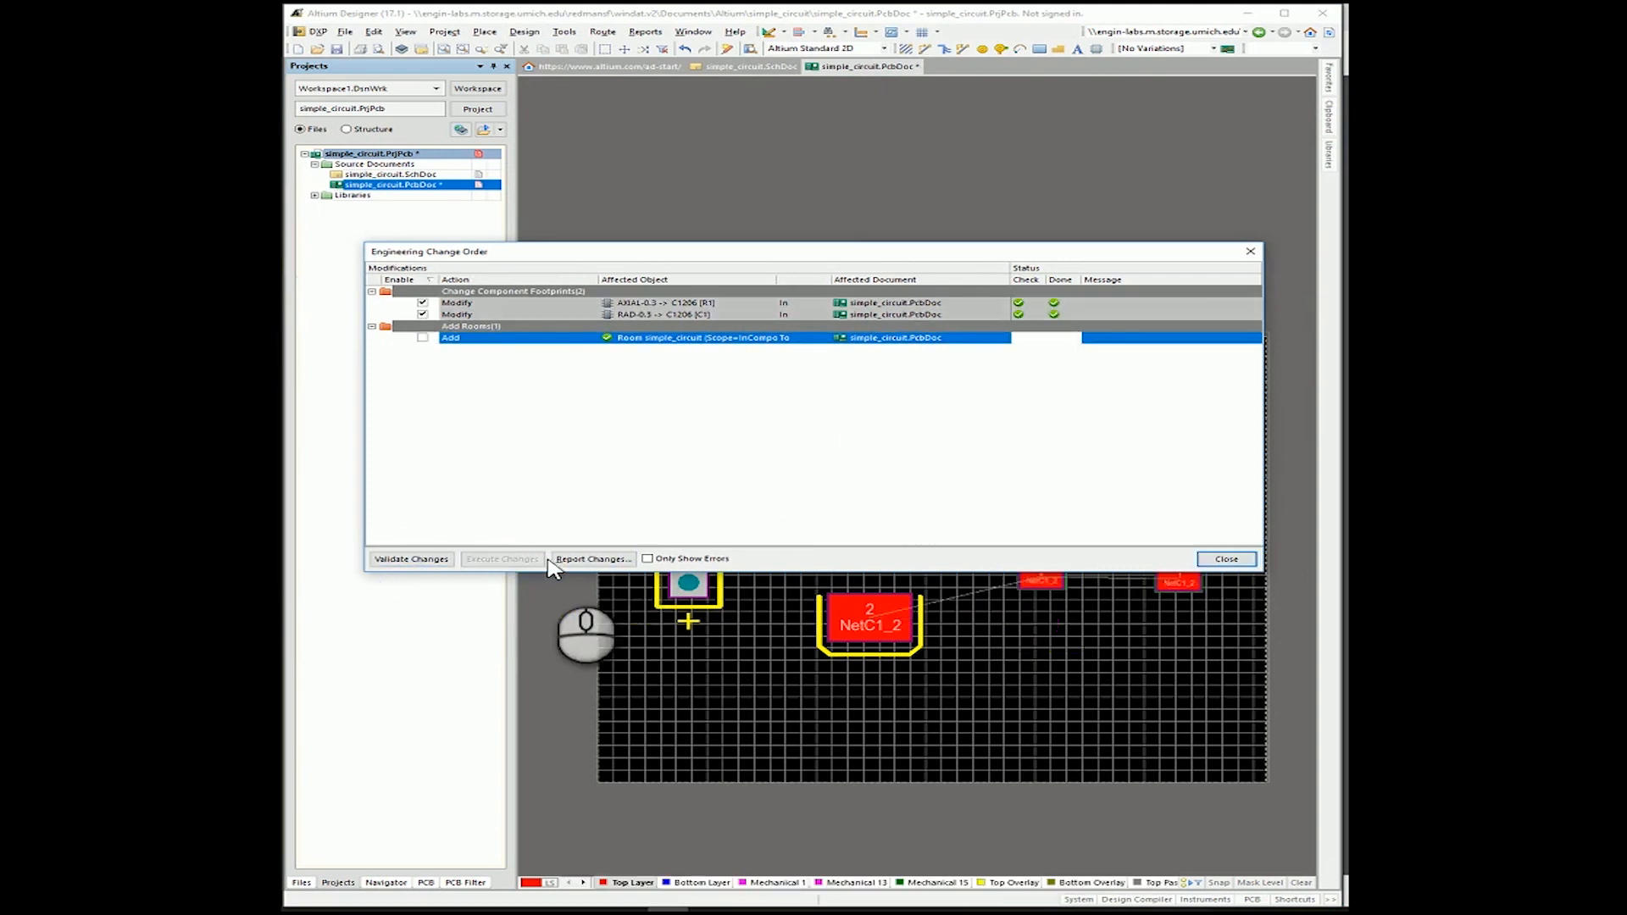
click(1227, 559)
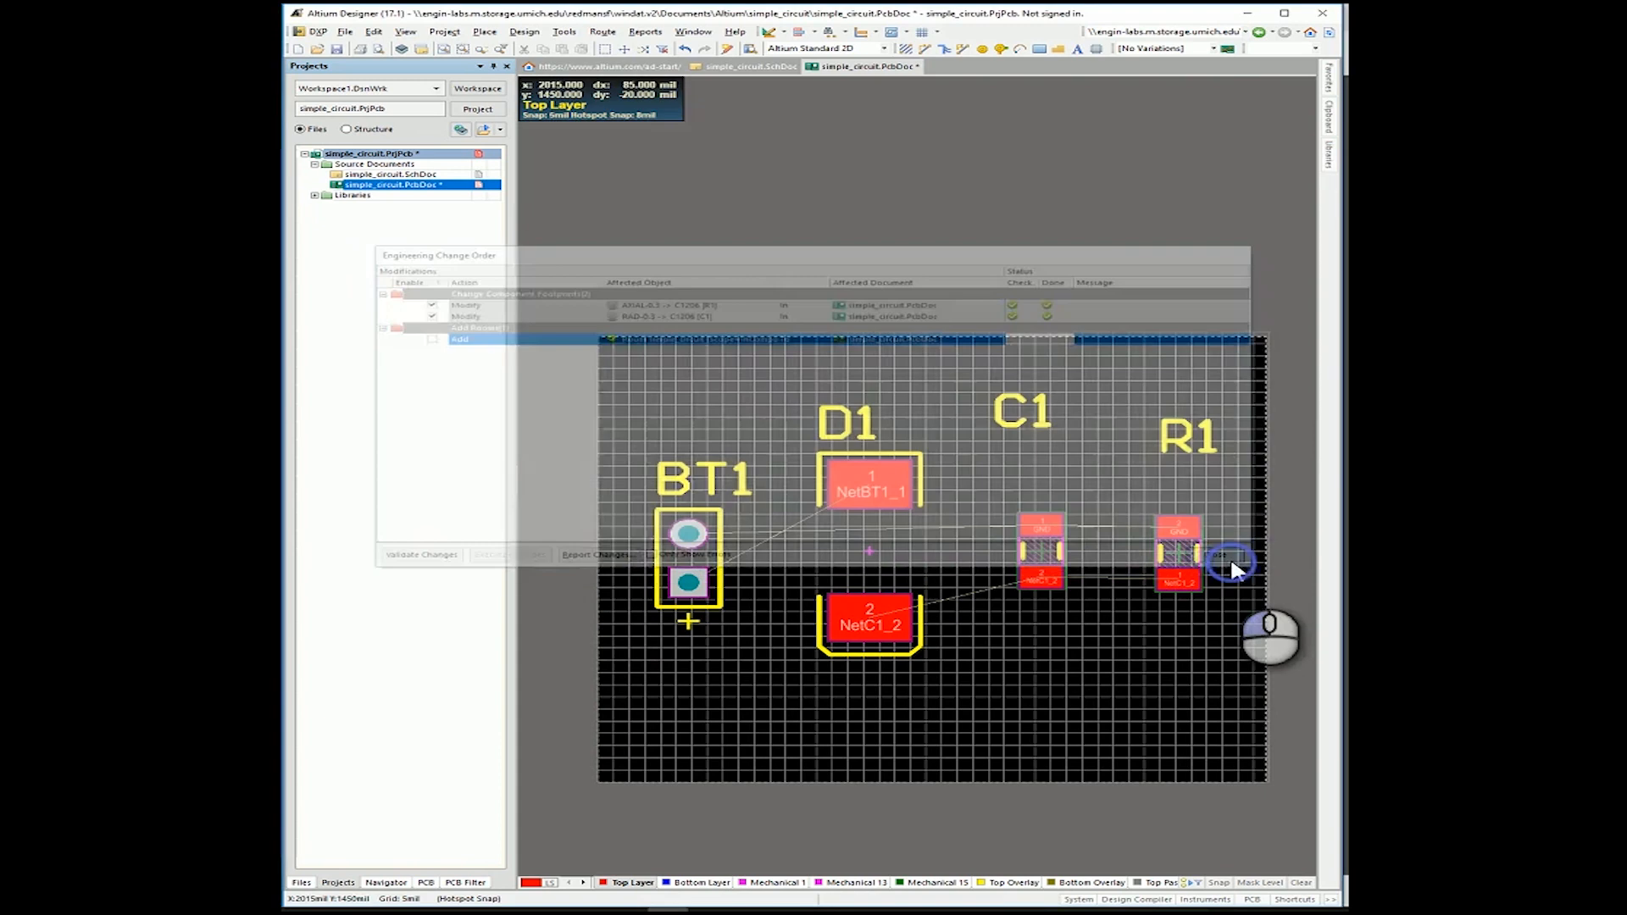
Move the C1 and R1 designator labels down so they sit just above their new surface-mount footprints.
middle_drag(1088, 611, 1093, 613)
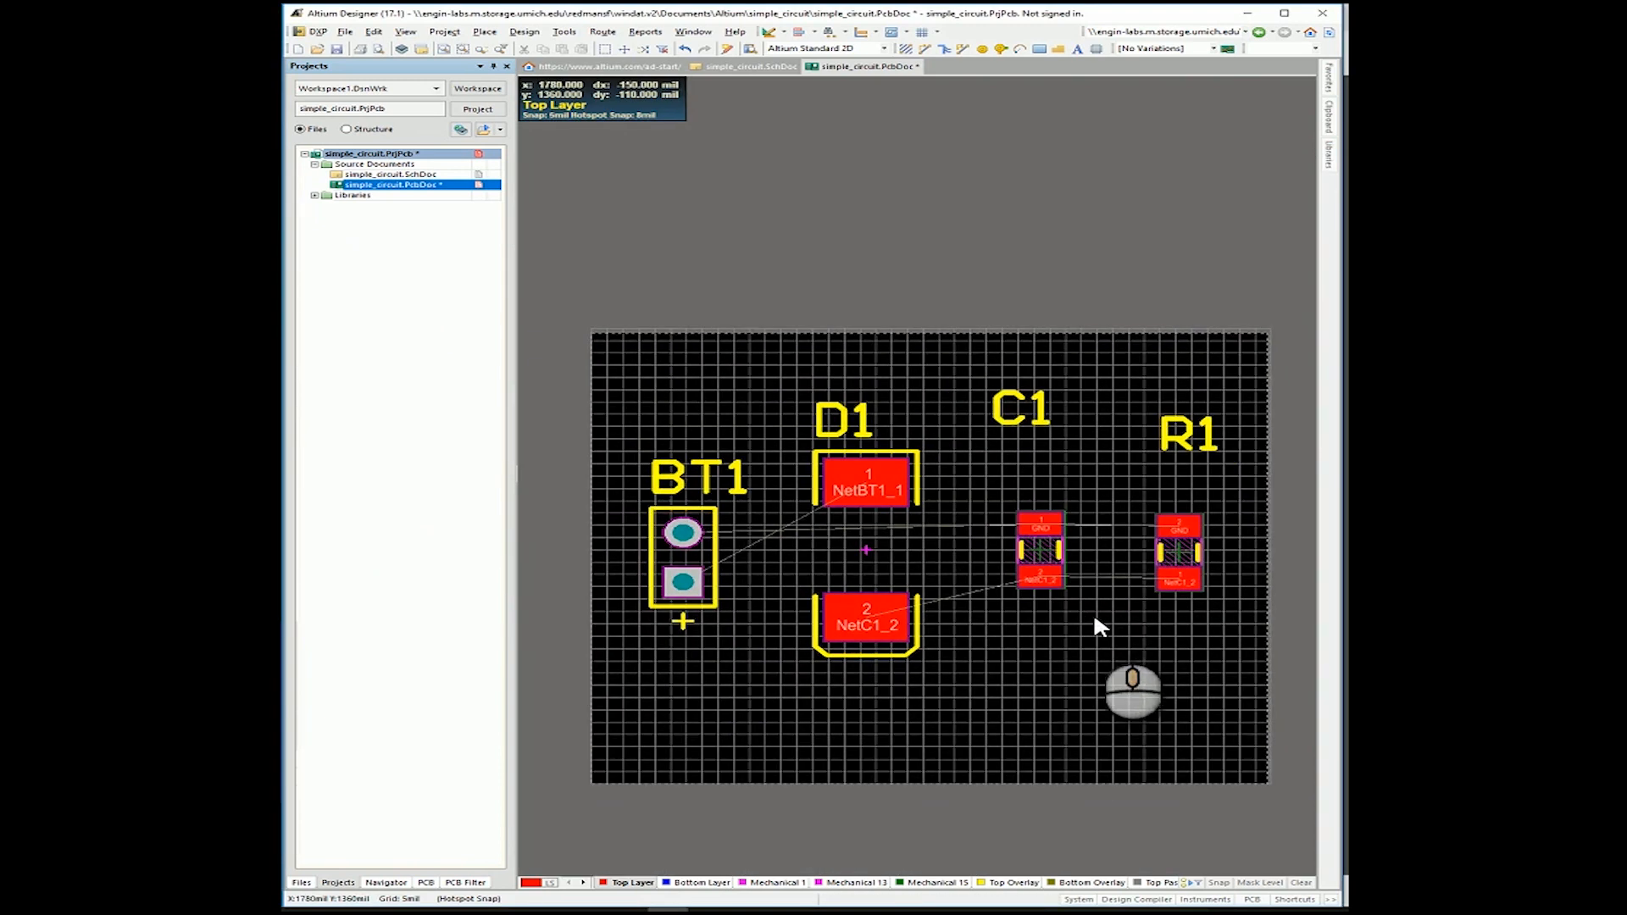
right_drag(1118, 651, 1122, 650)
drag(1017, 416, 1027, 492)
drag(1164, 455, 1163, 492)
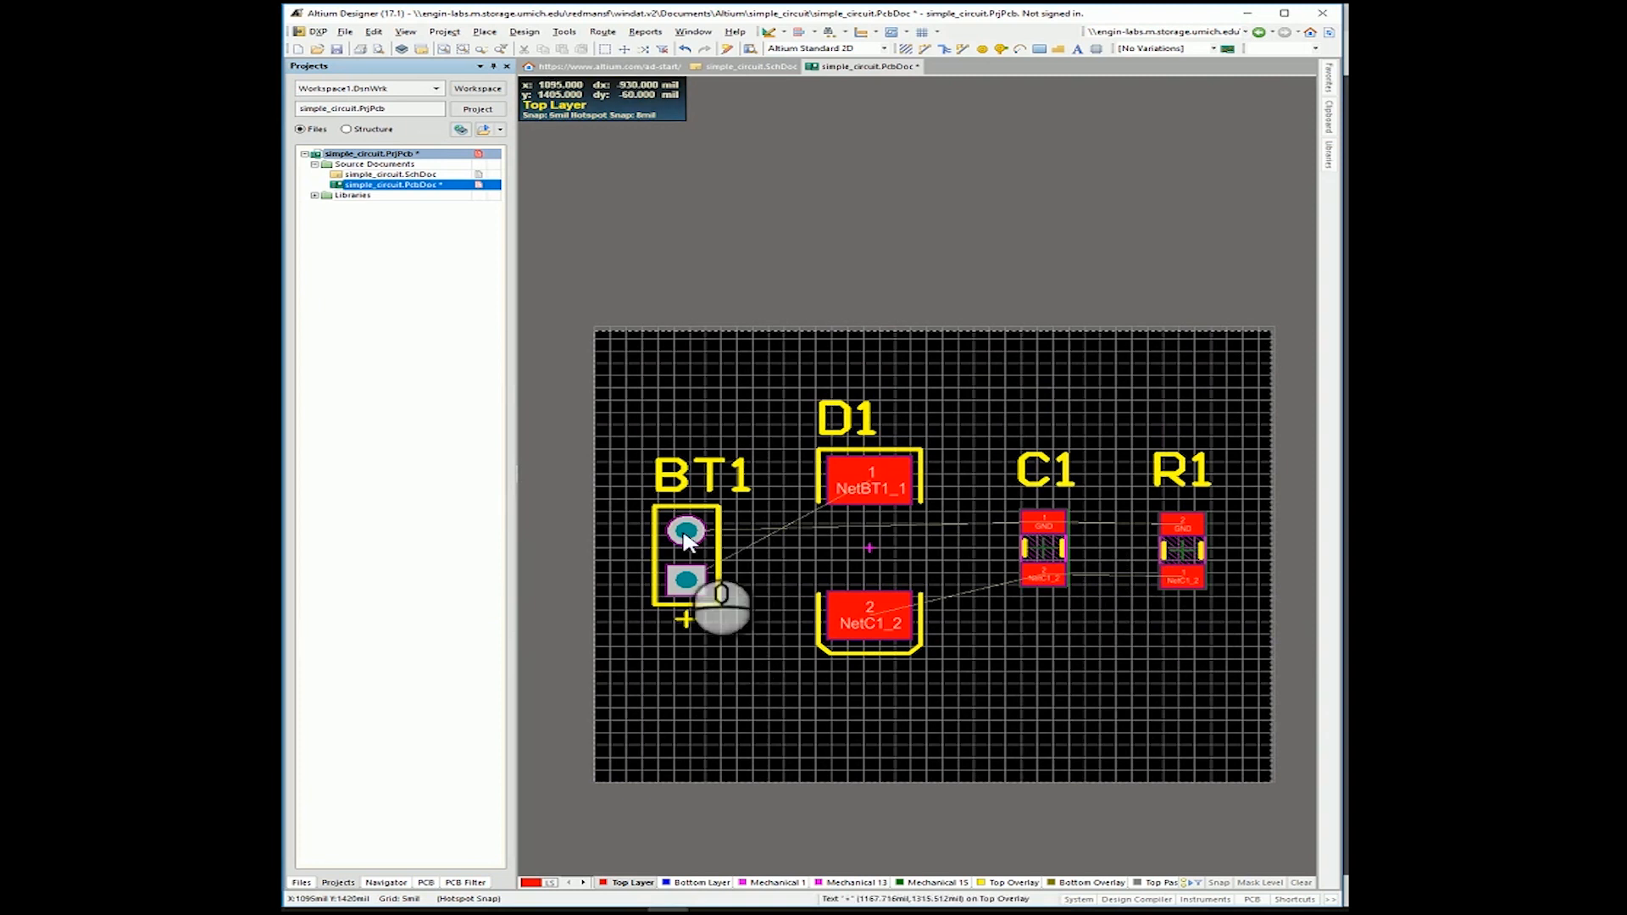
Use Interactive Routing on the Top Layer to connect BT1's square pad 1 to D1 pad 1.
ctrl+scroll(787, 568, up, 2)
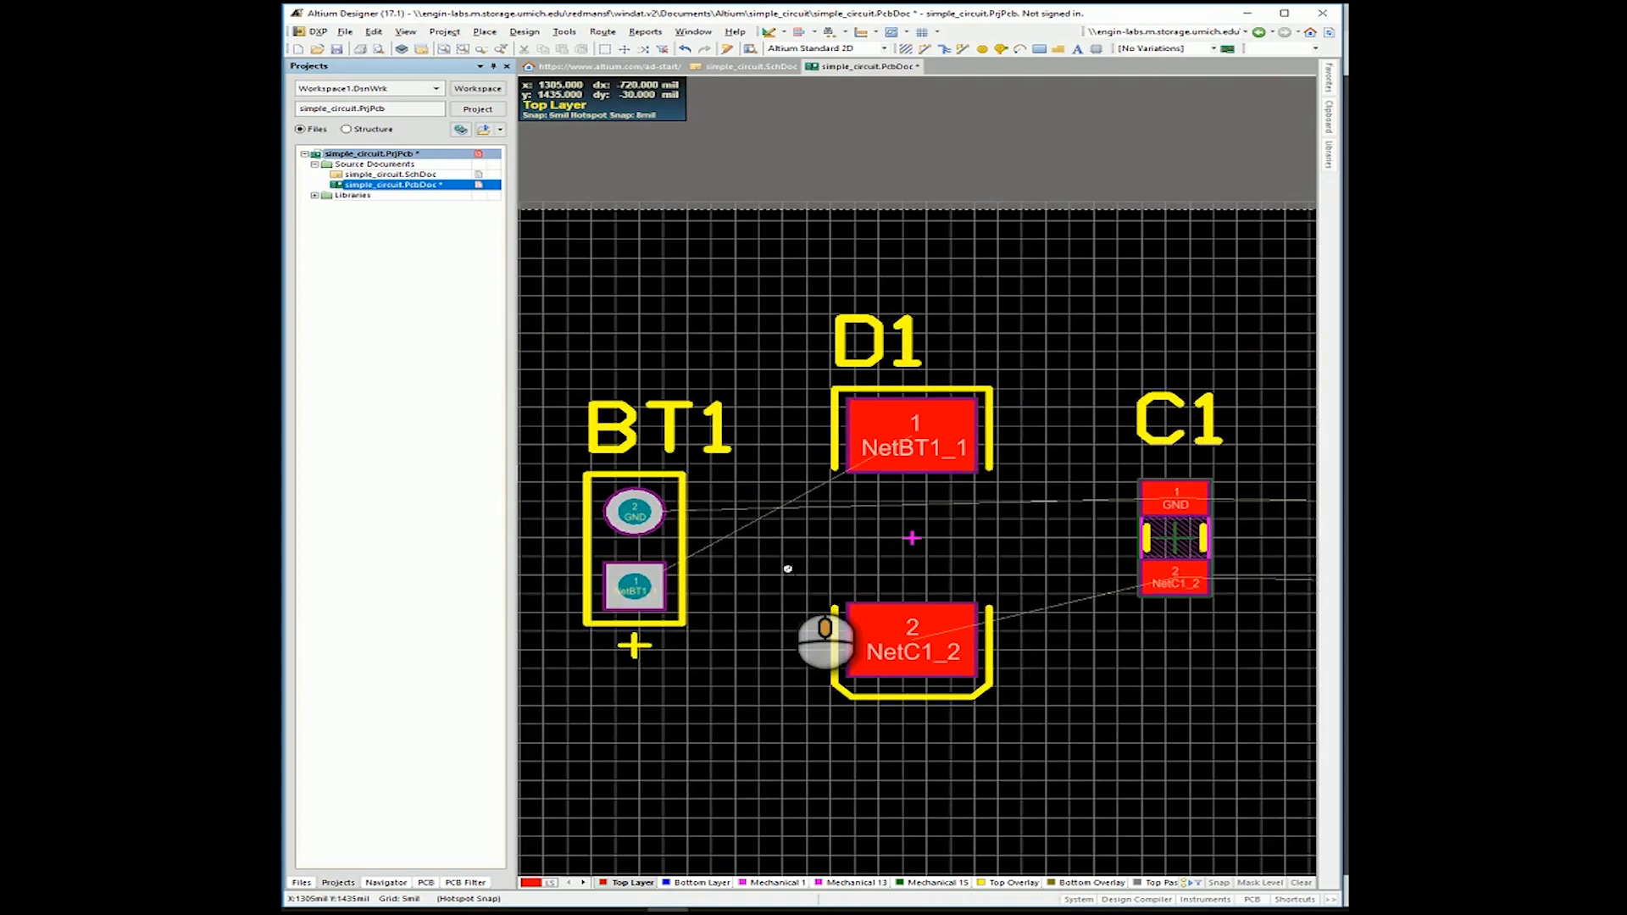
ctrl+scroll(788, 569, down, 2)
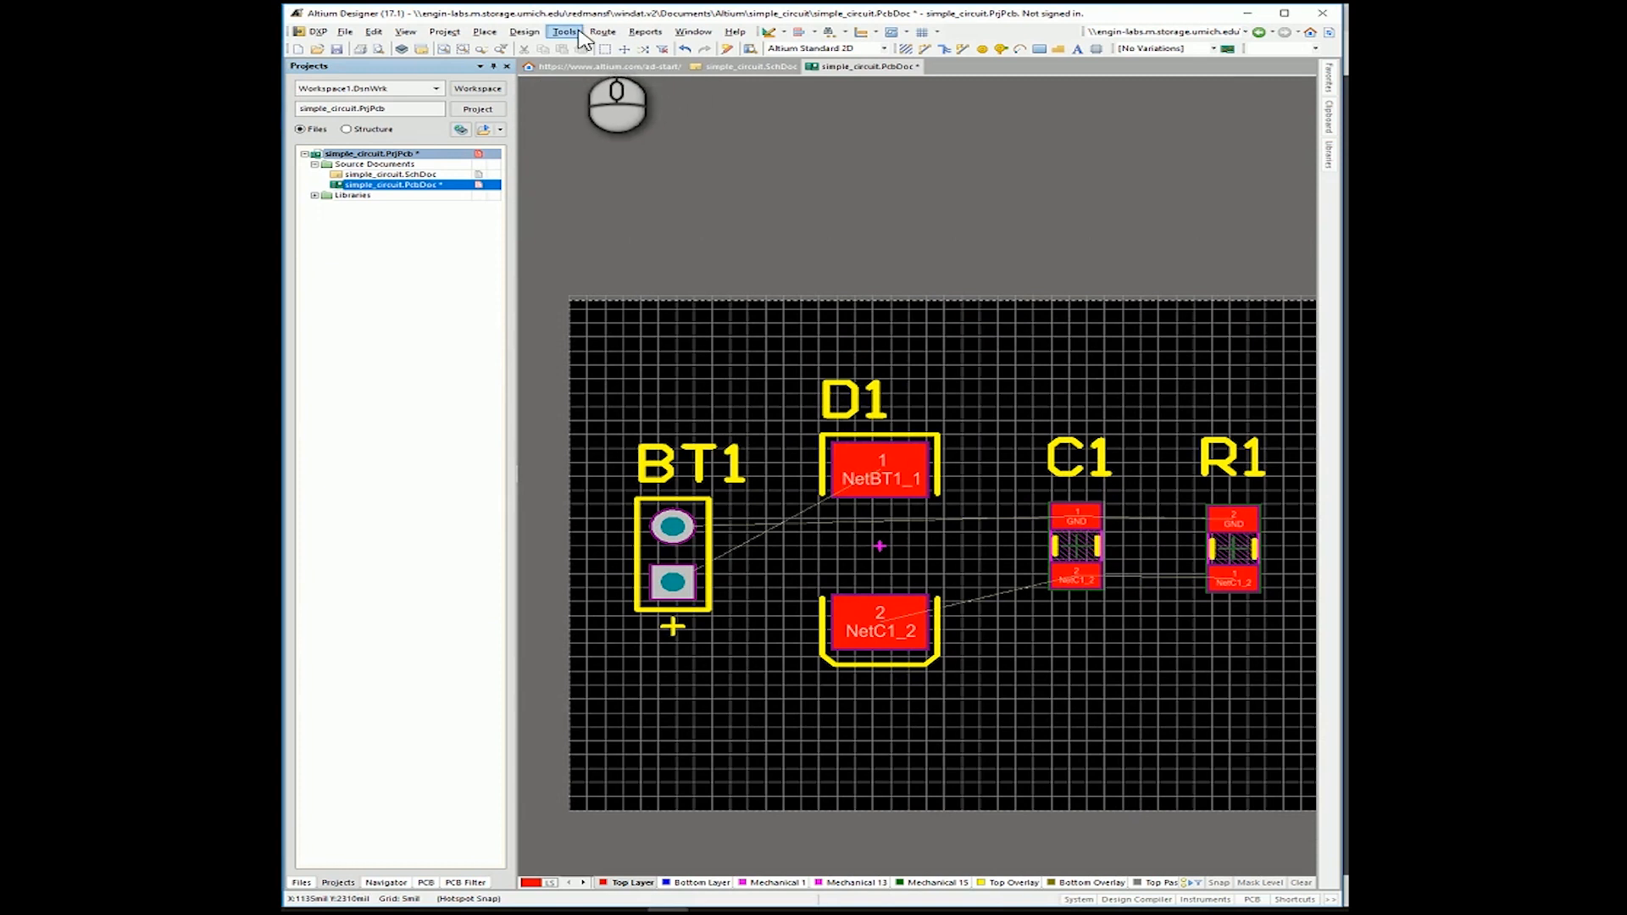
click(614, 34)
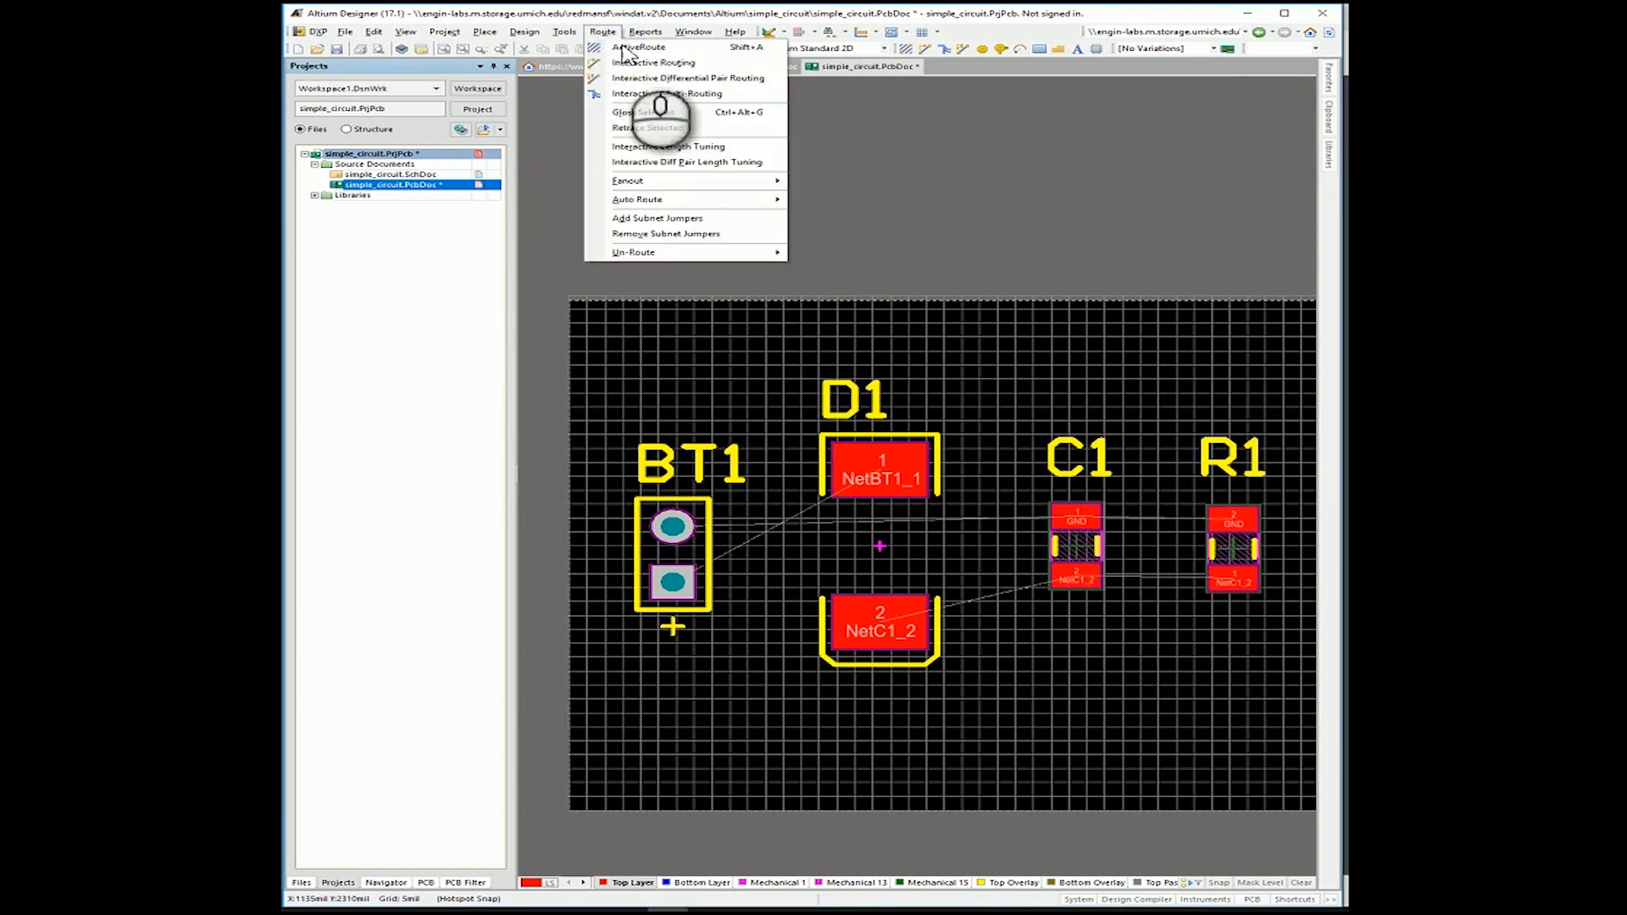
click(653, 63)
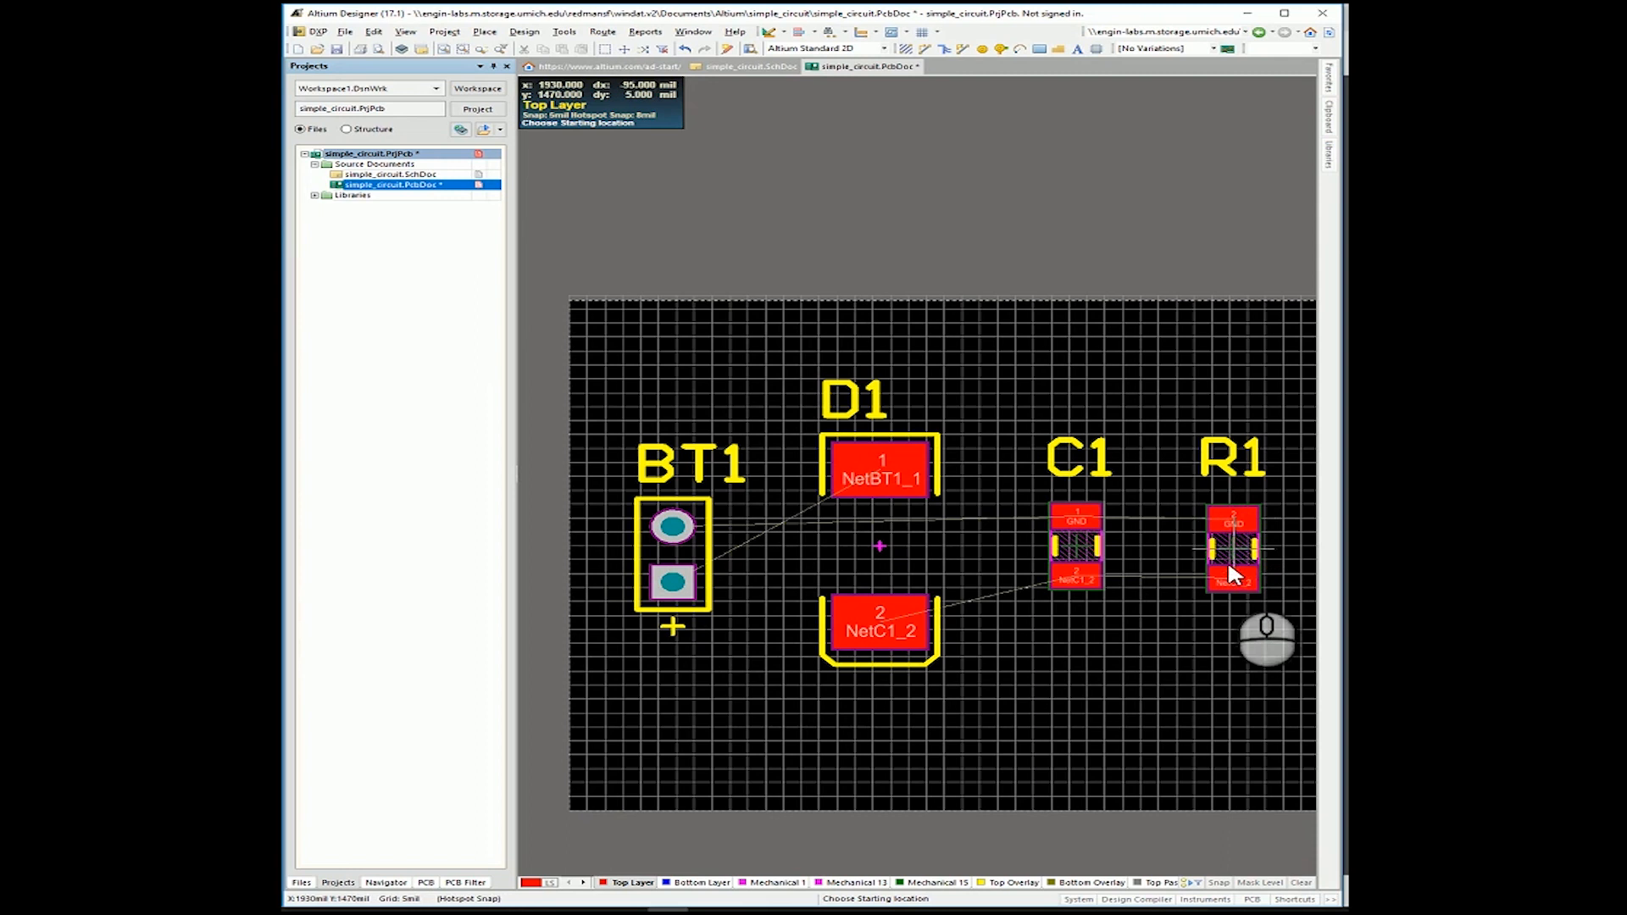
click(674, 583)
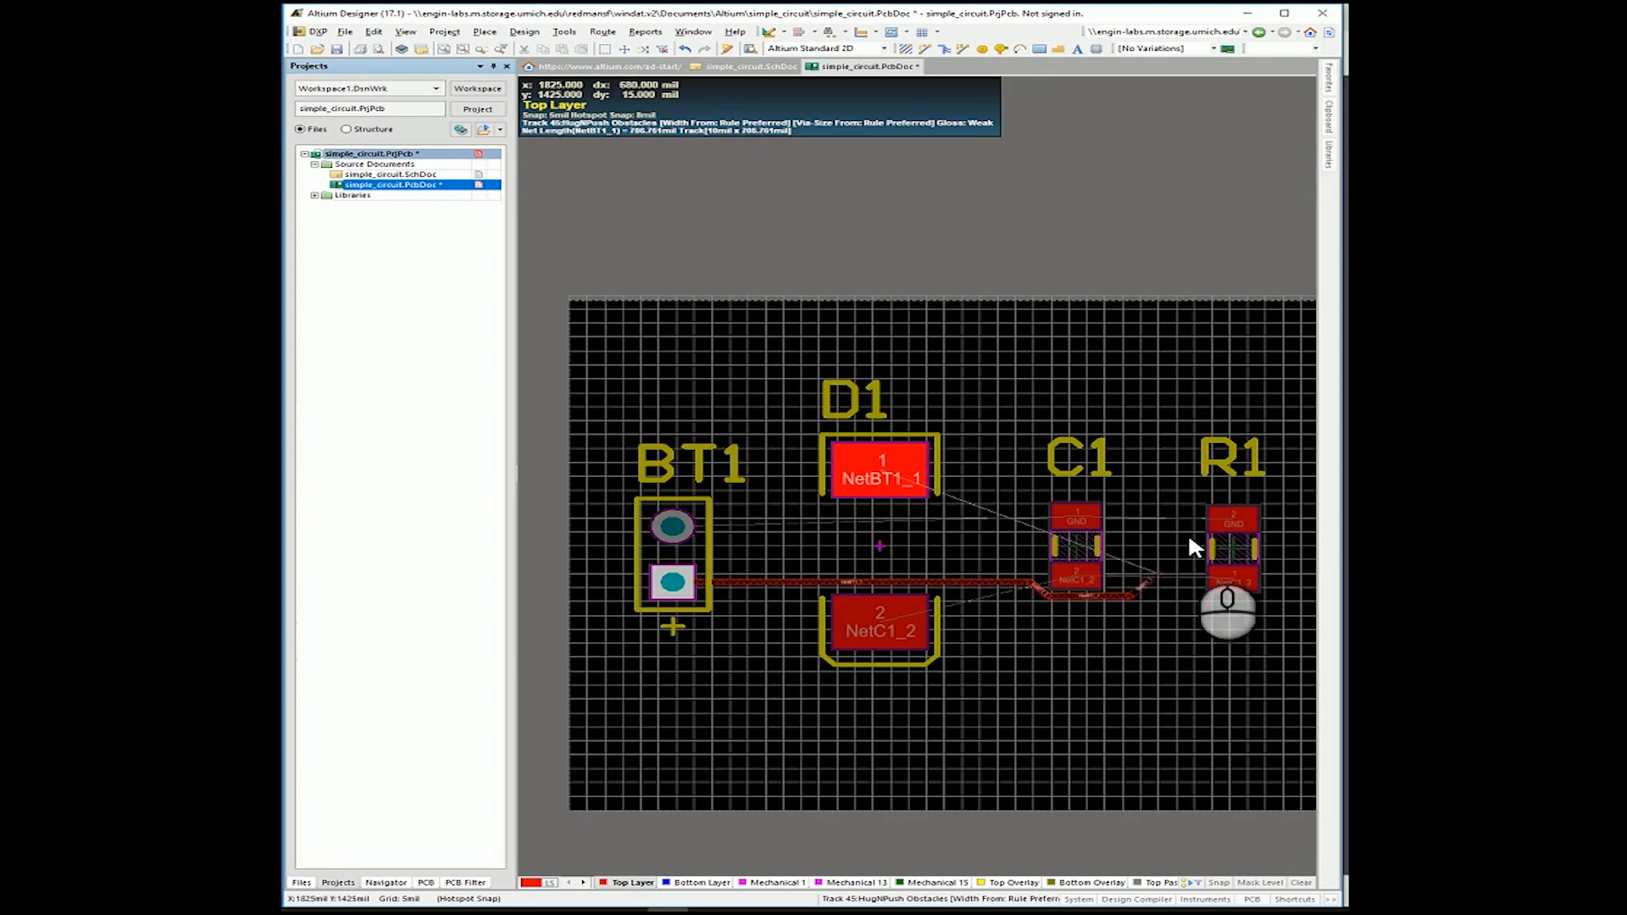
click(1217, 516)
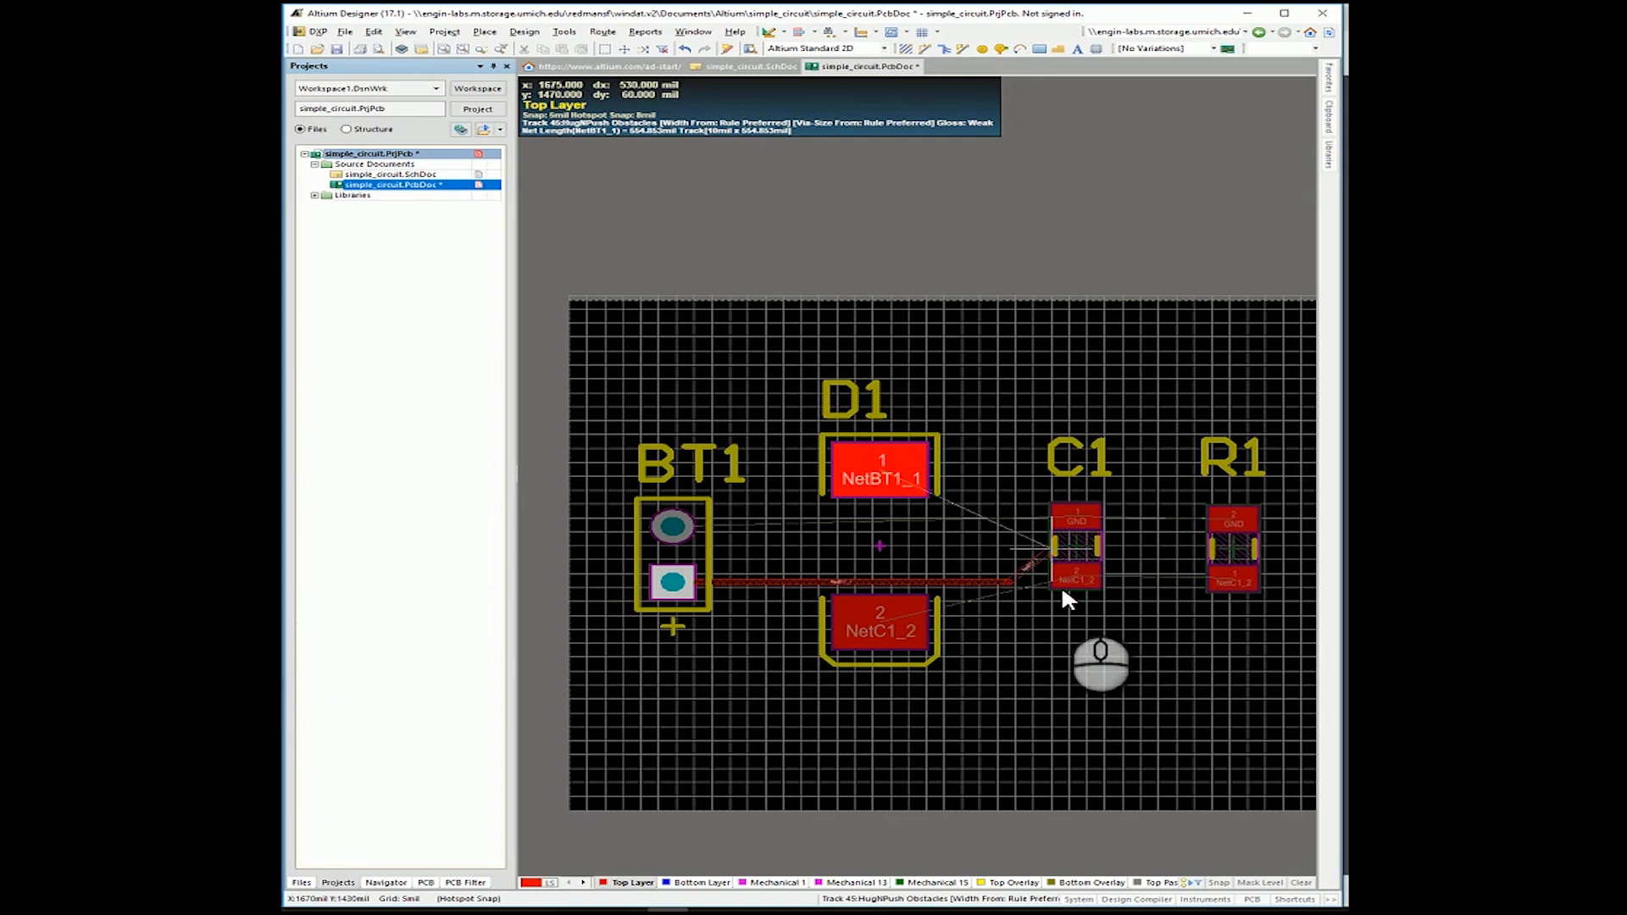
click(883, 475)
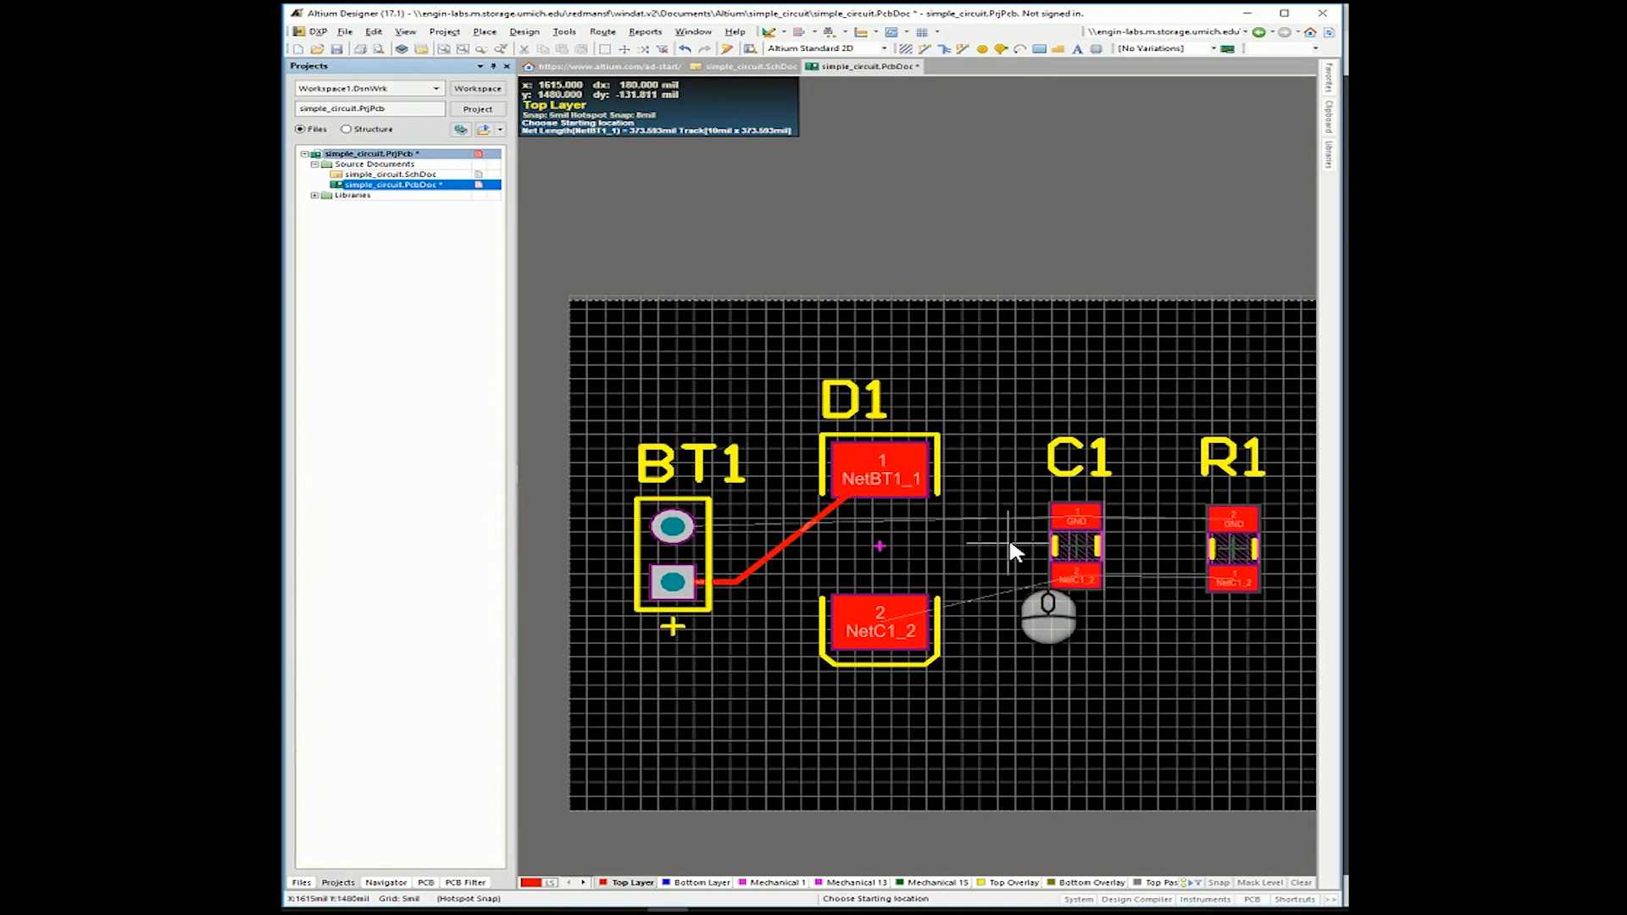
Route the NetC1_2 net from D1 pad 2 to C1 pad 2, and branch from that track's corner to R1 pad 1.
click(897, 626)
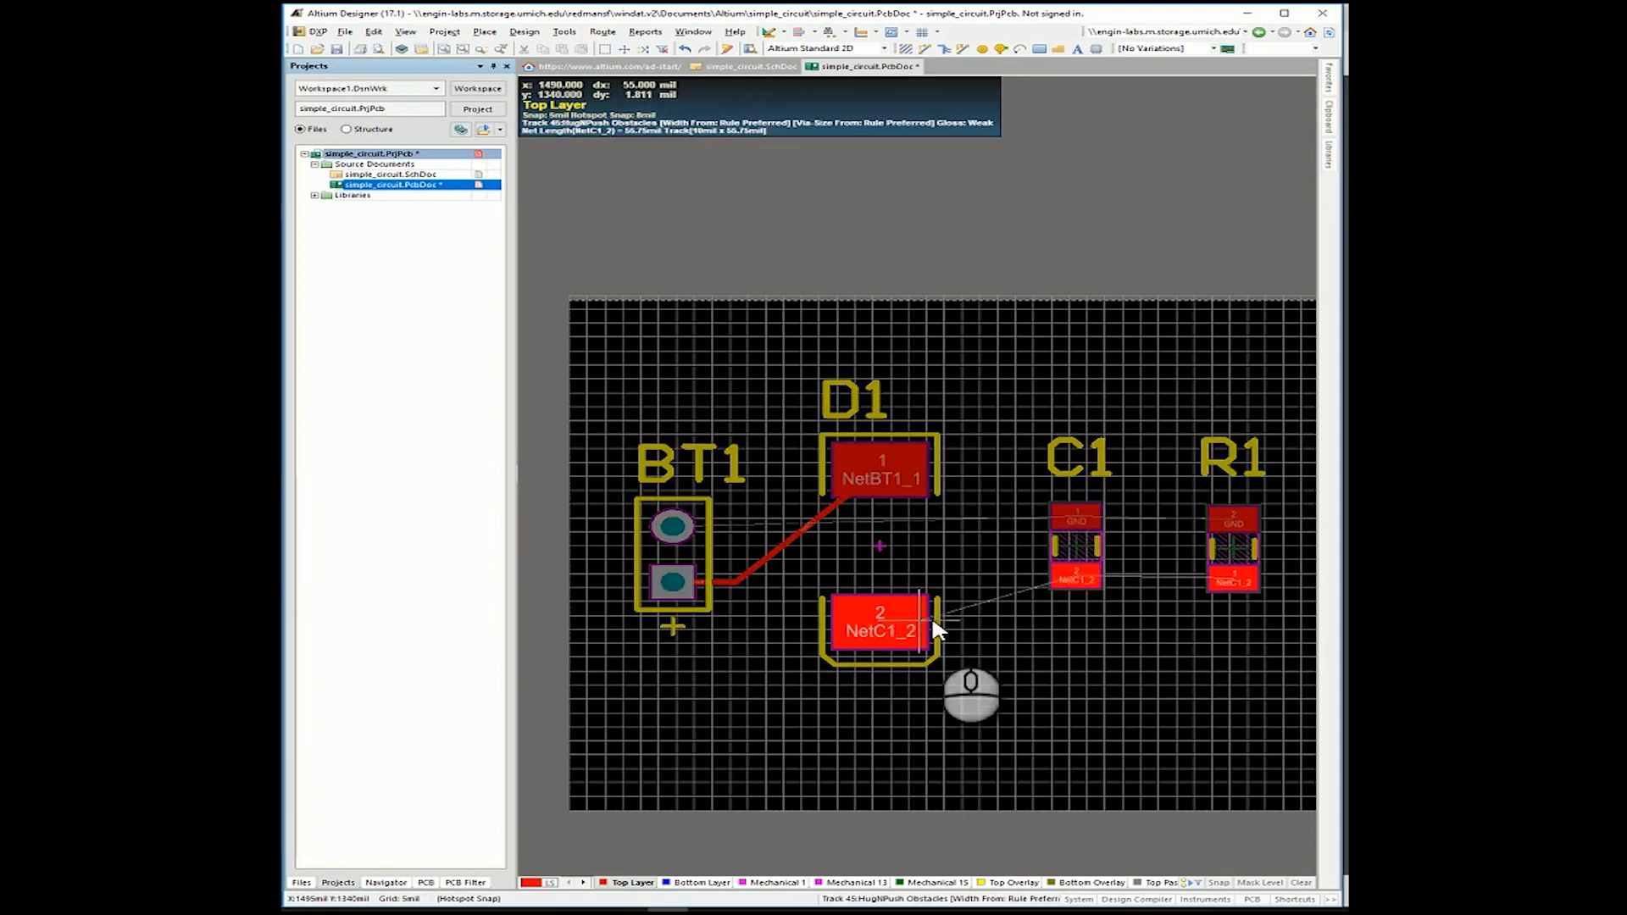
click(1072, 576)
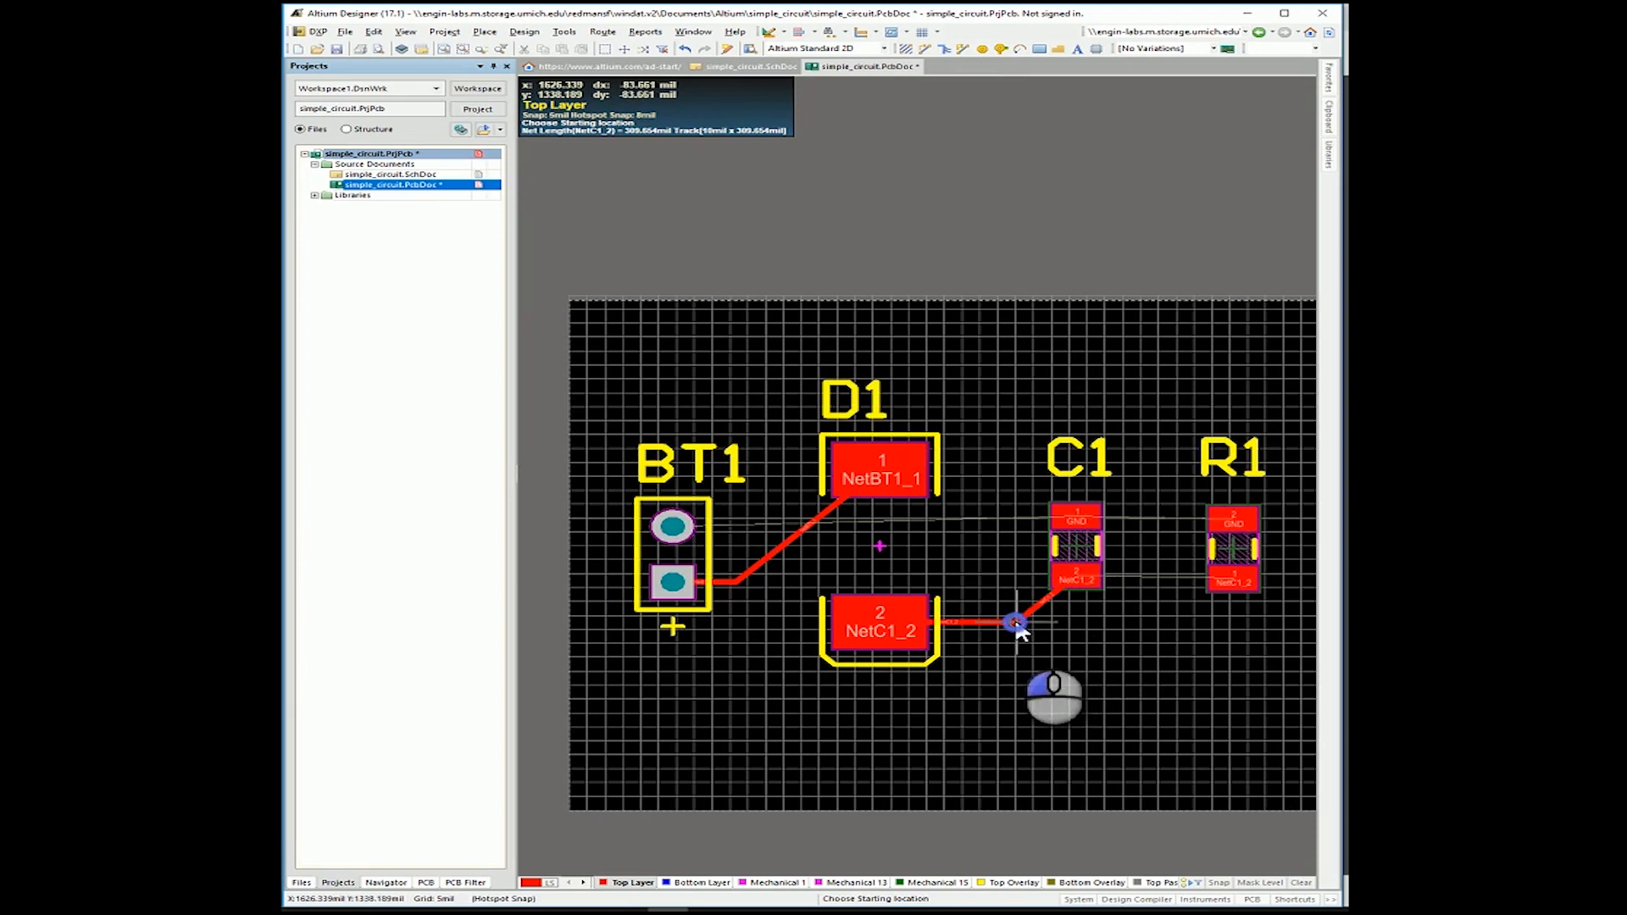
click(1016, 624)
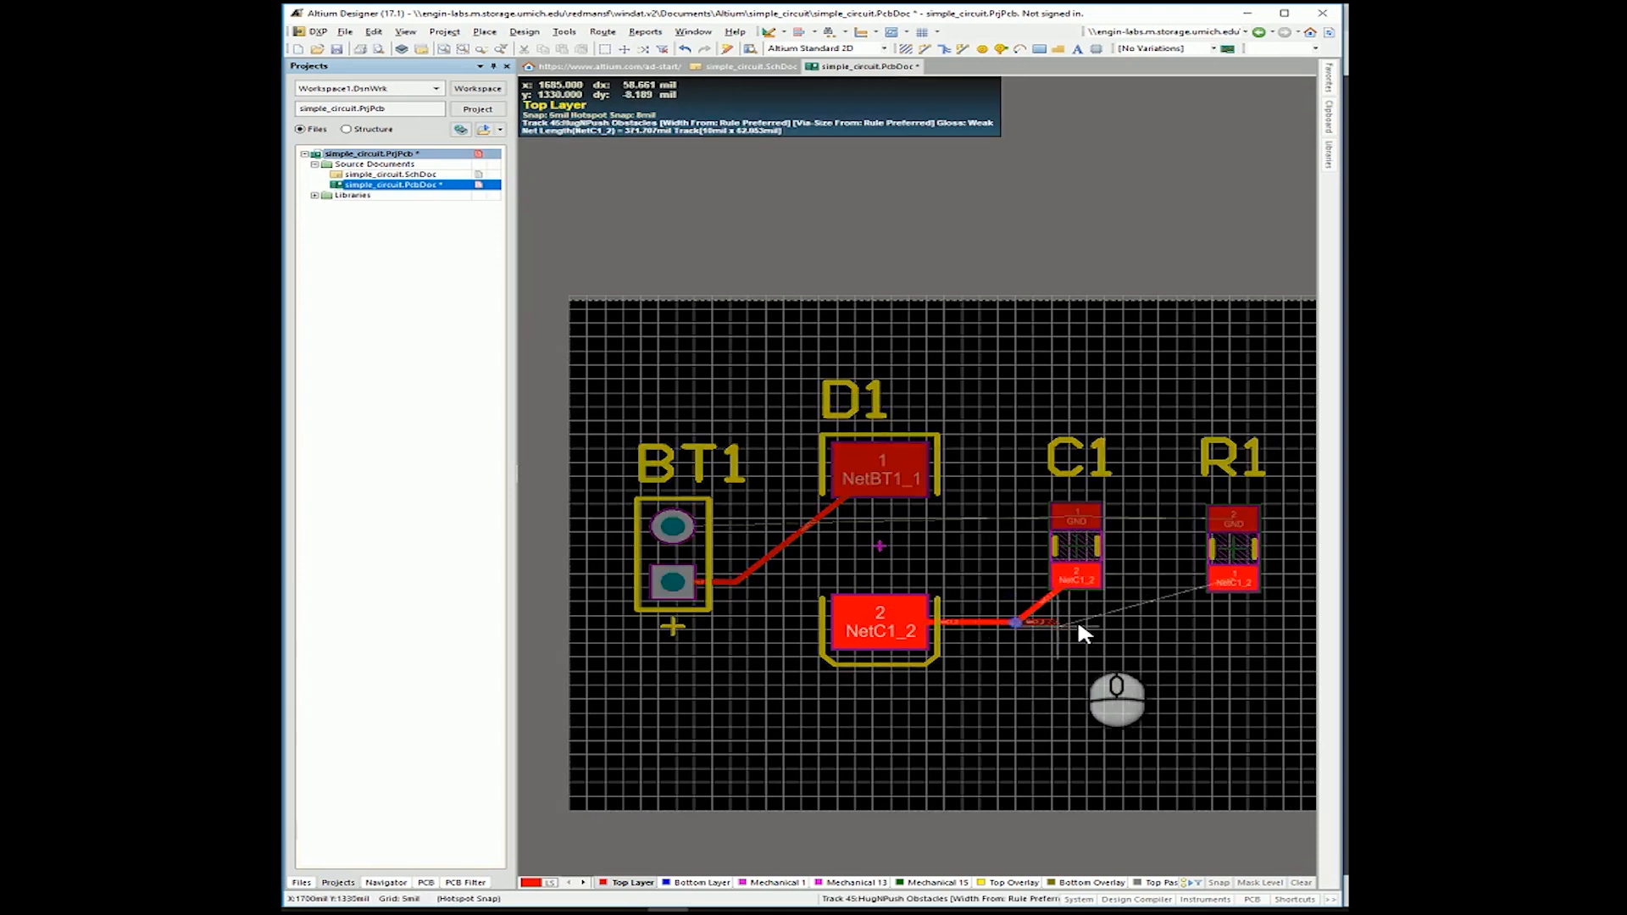
click(1235, 581)
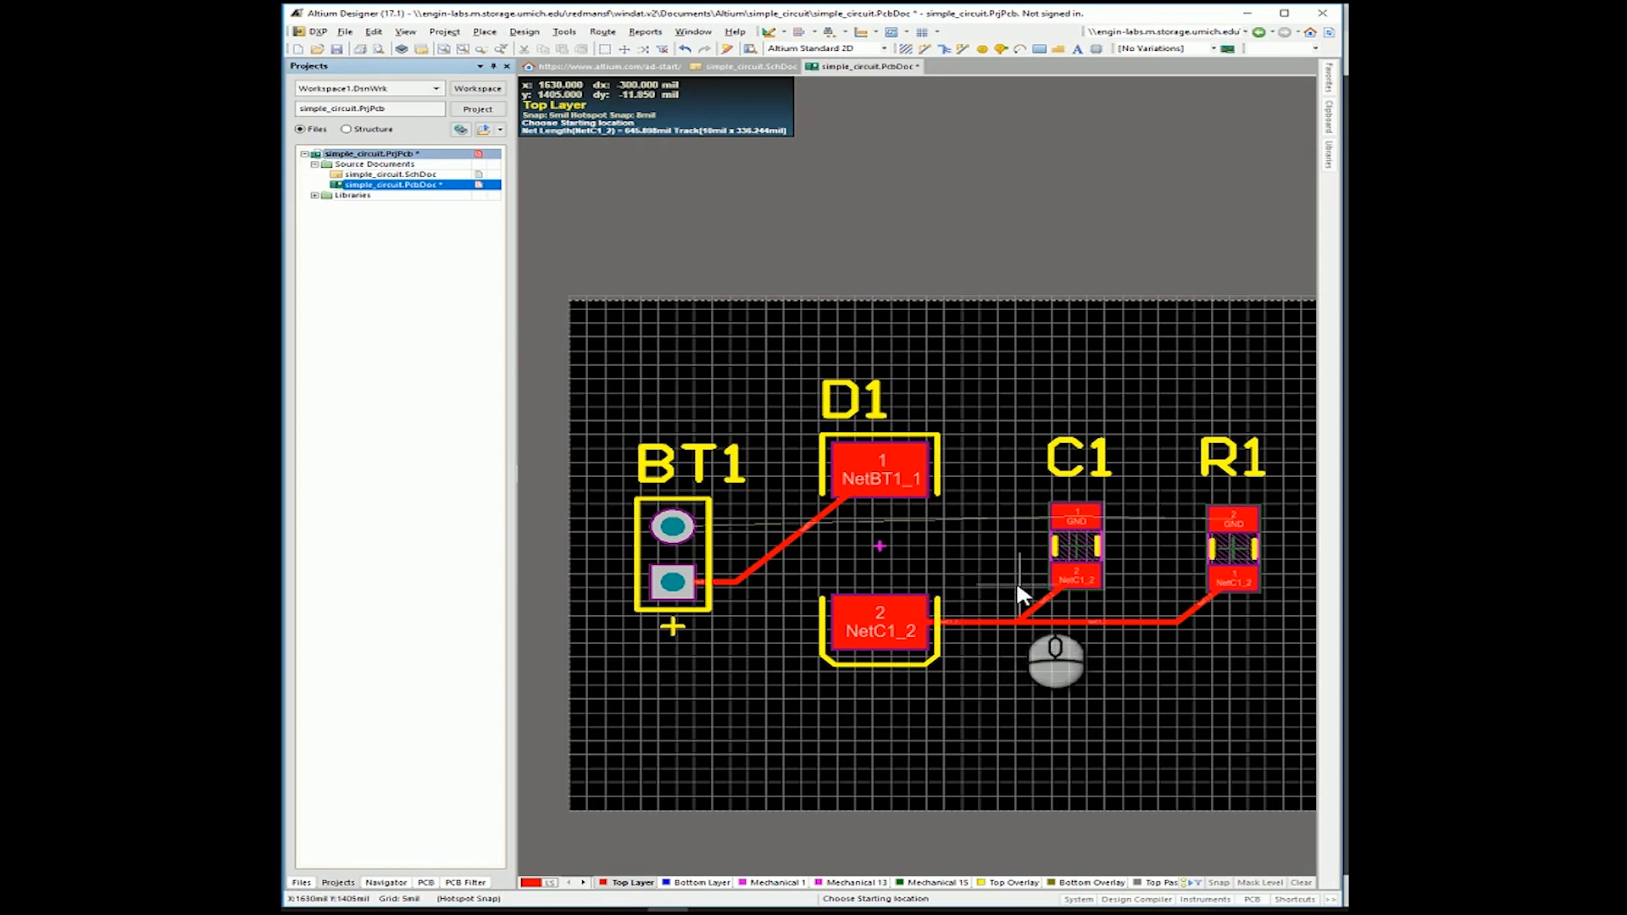
Route GND from R1 pad 2 via C1 pad 1 and above D1 to BT1 pad 2, and shift its diagonal segment clear of D1's label.
click(1235, 525)
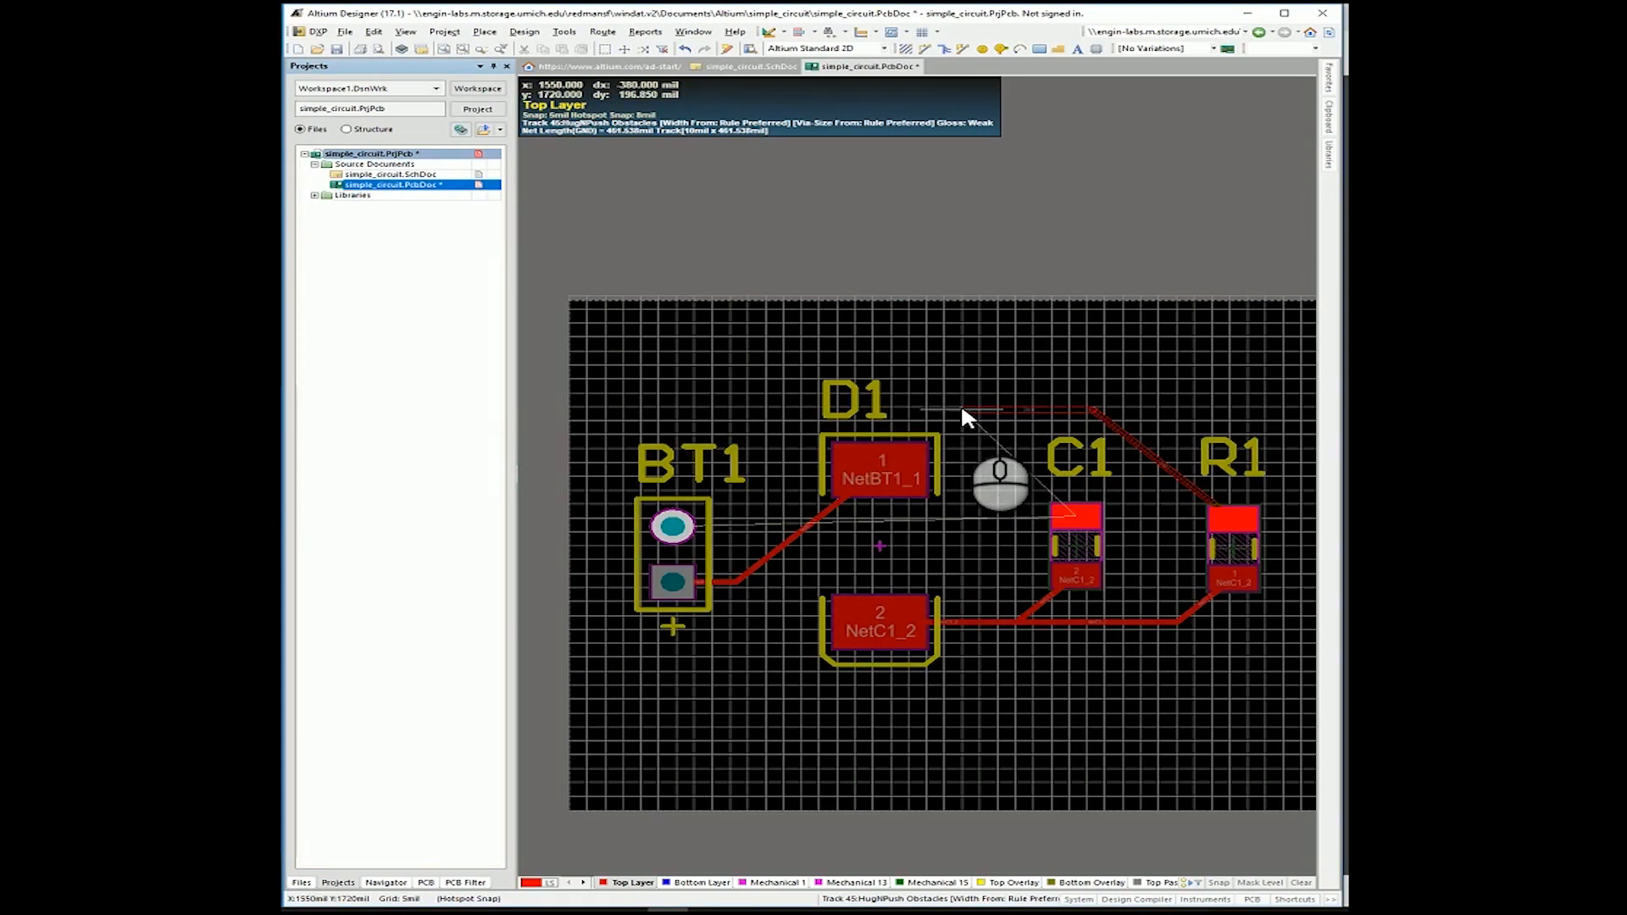
click(1073, 512)
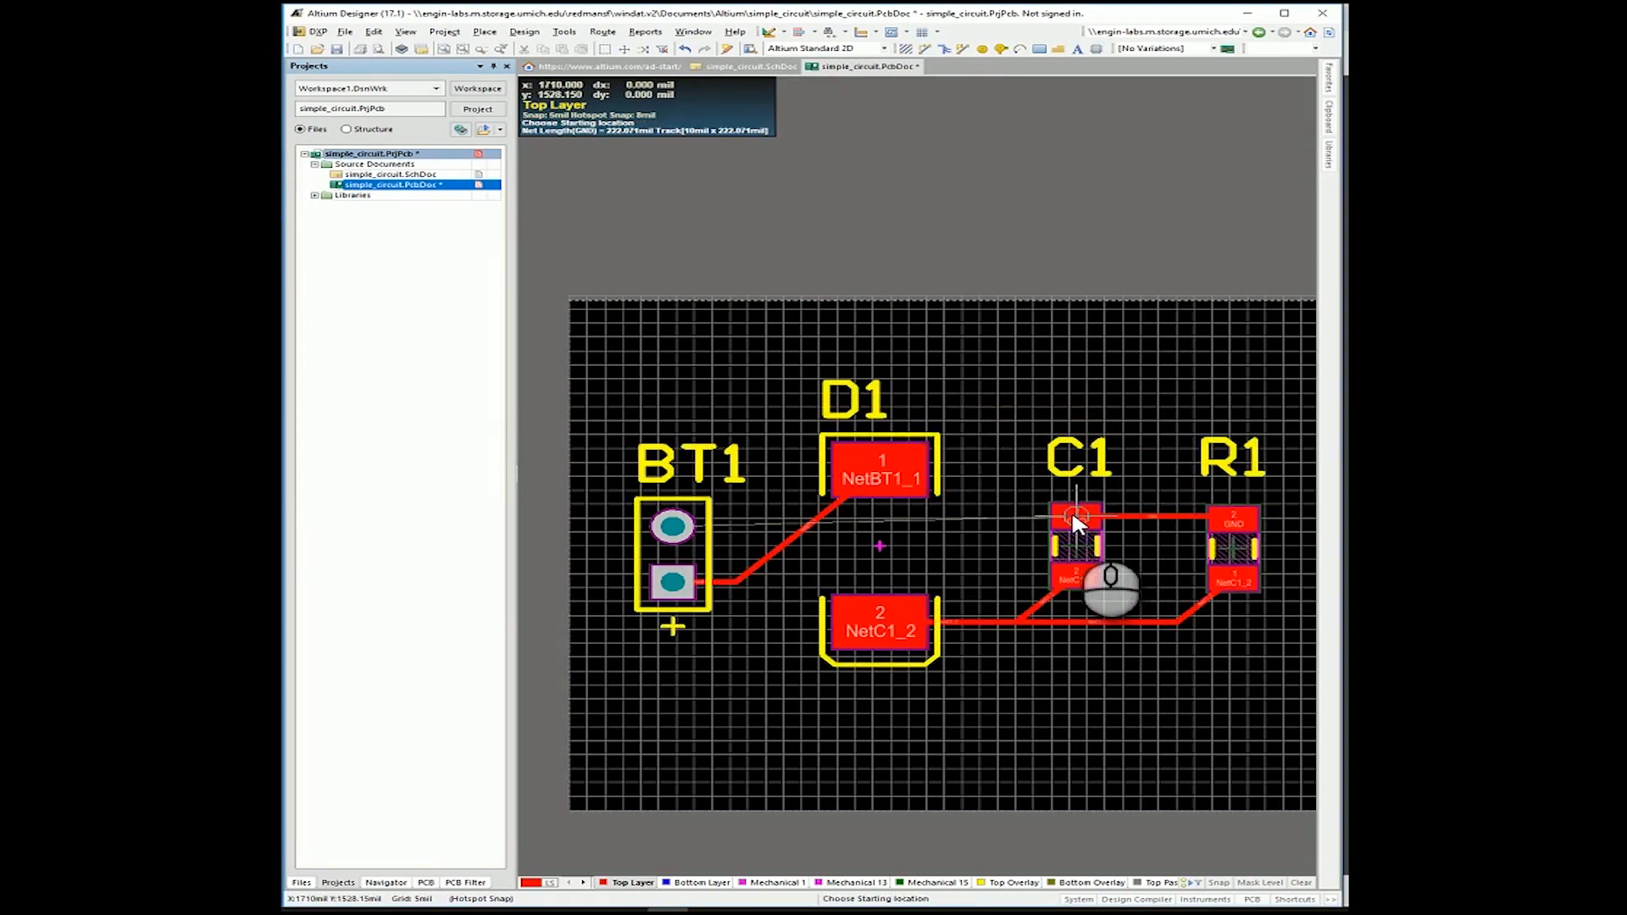
click(1077, 514)
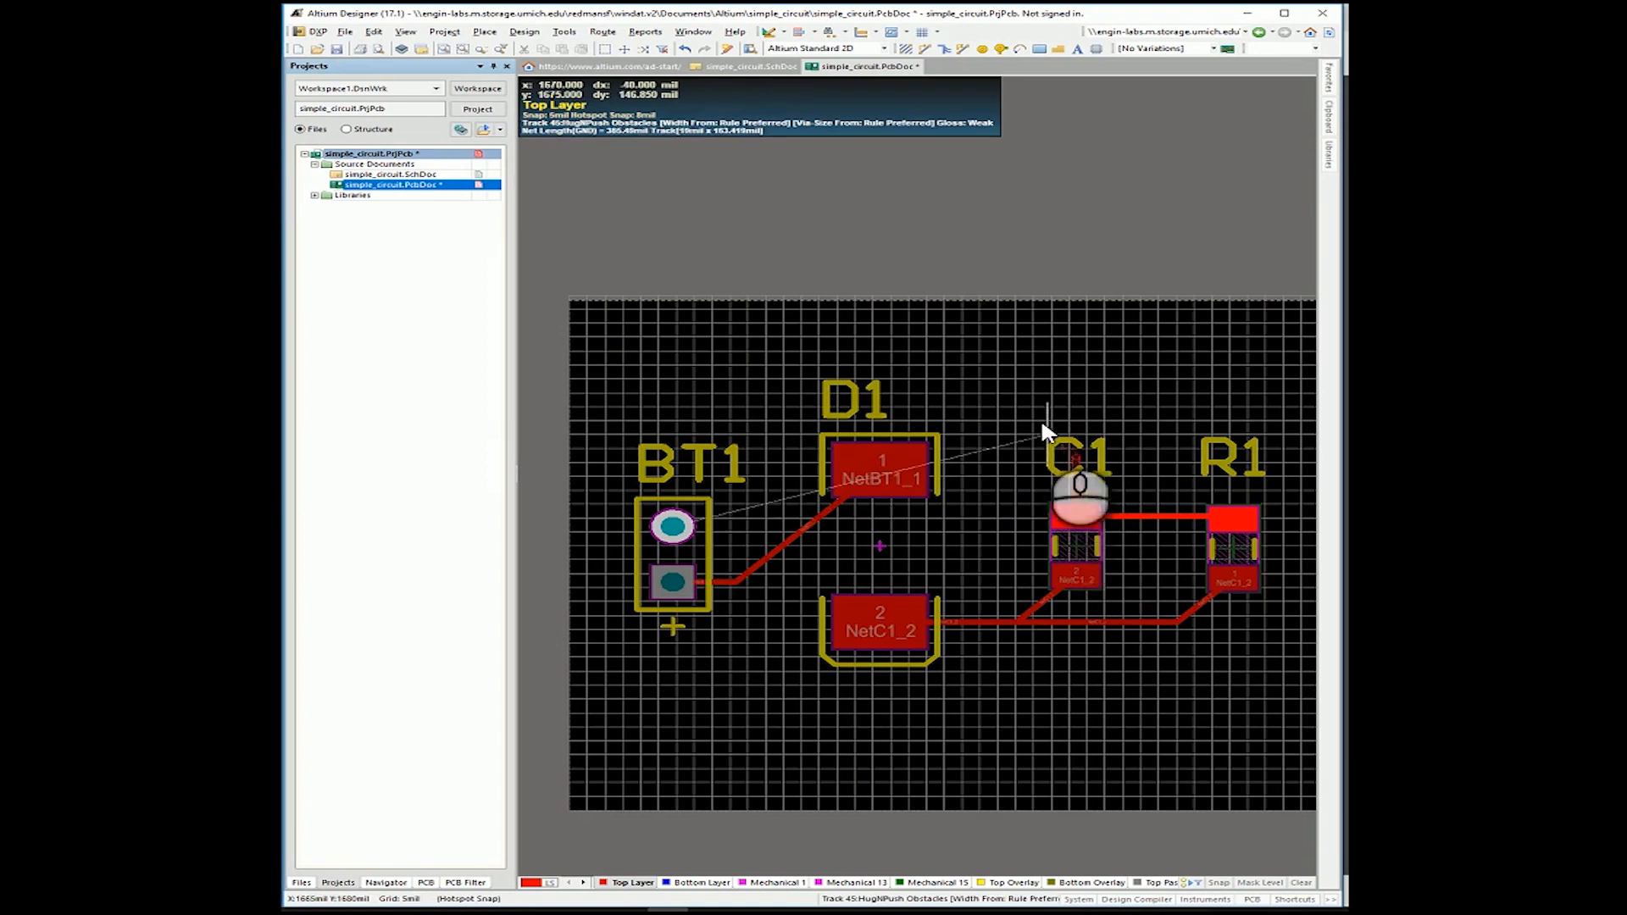
click(961, 365)
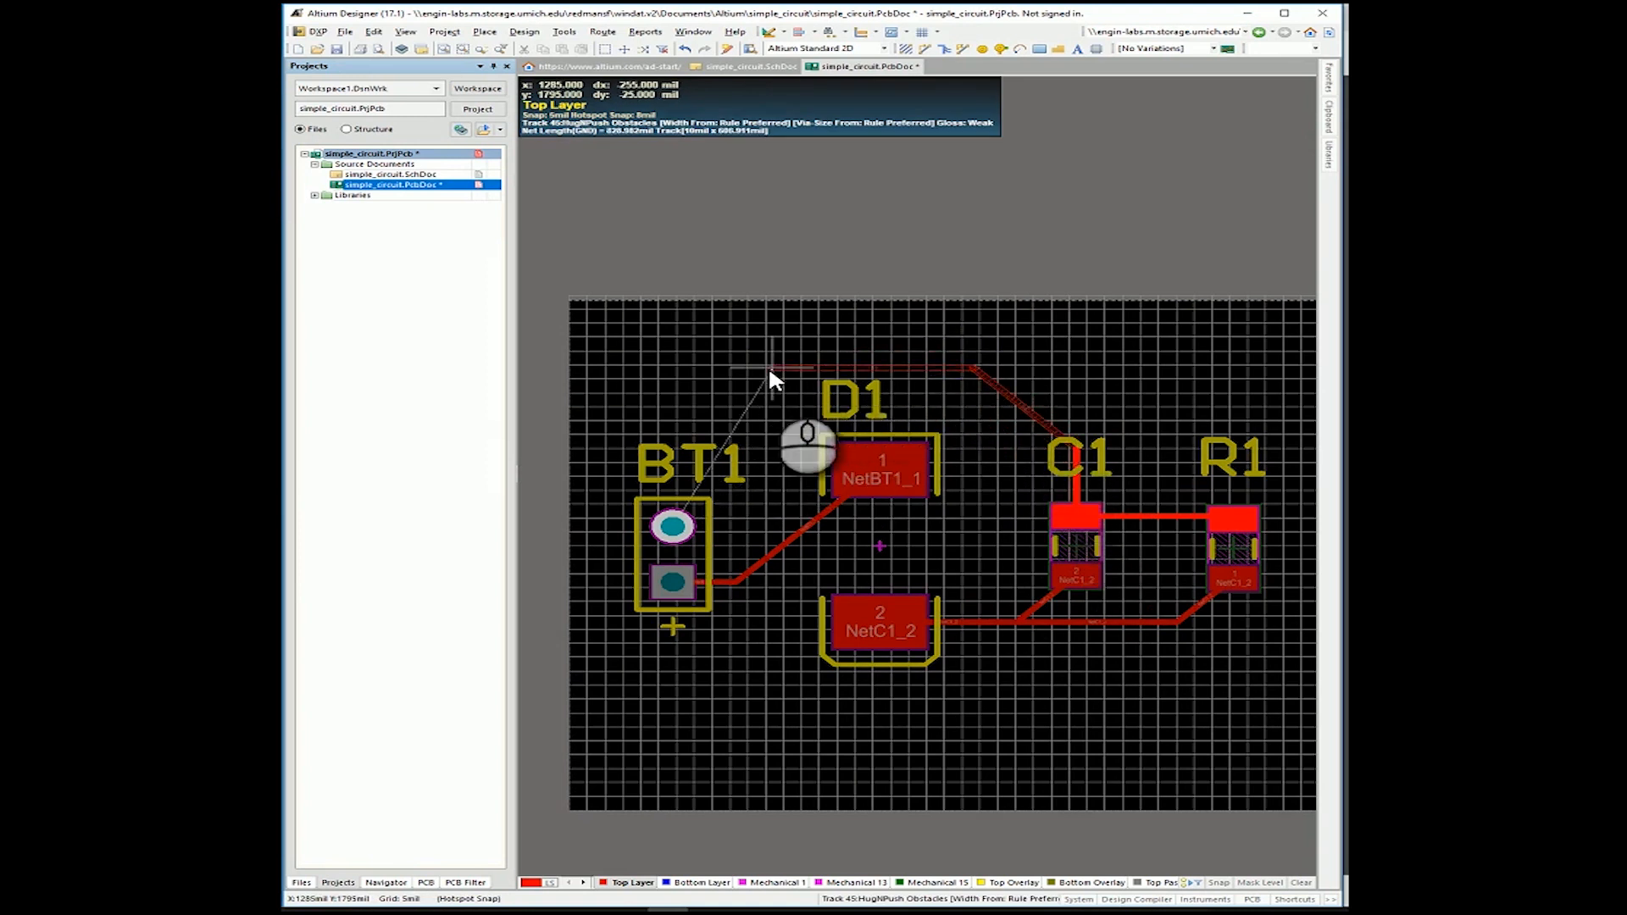
click(671, 529)
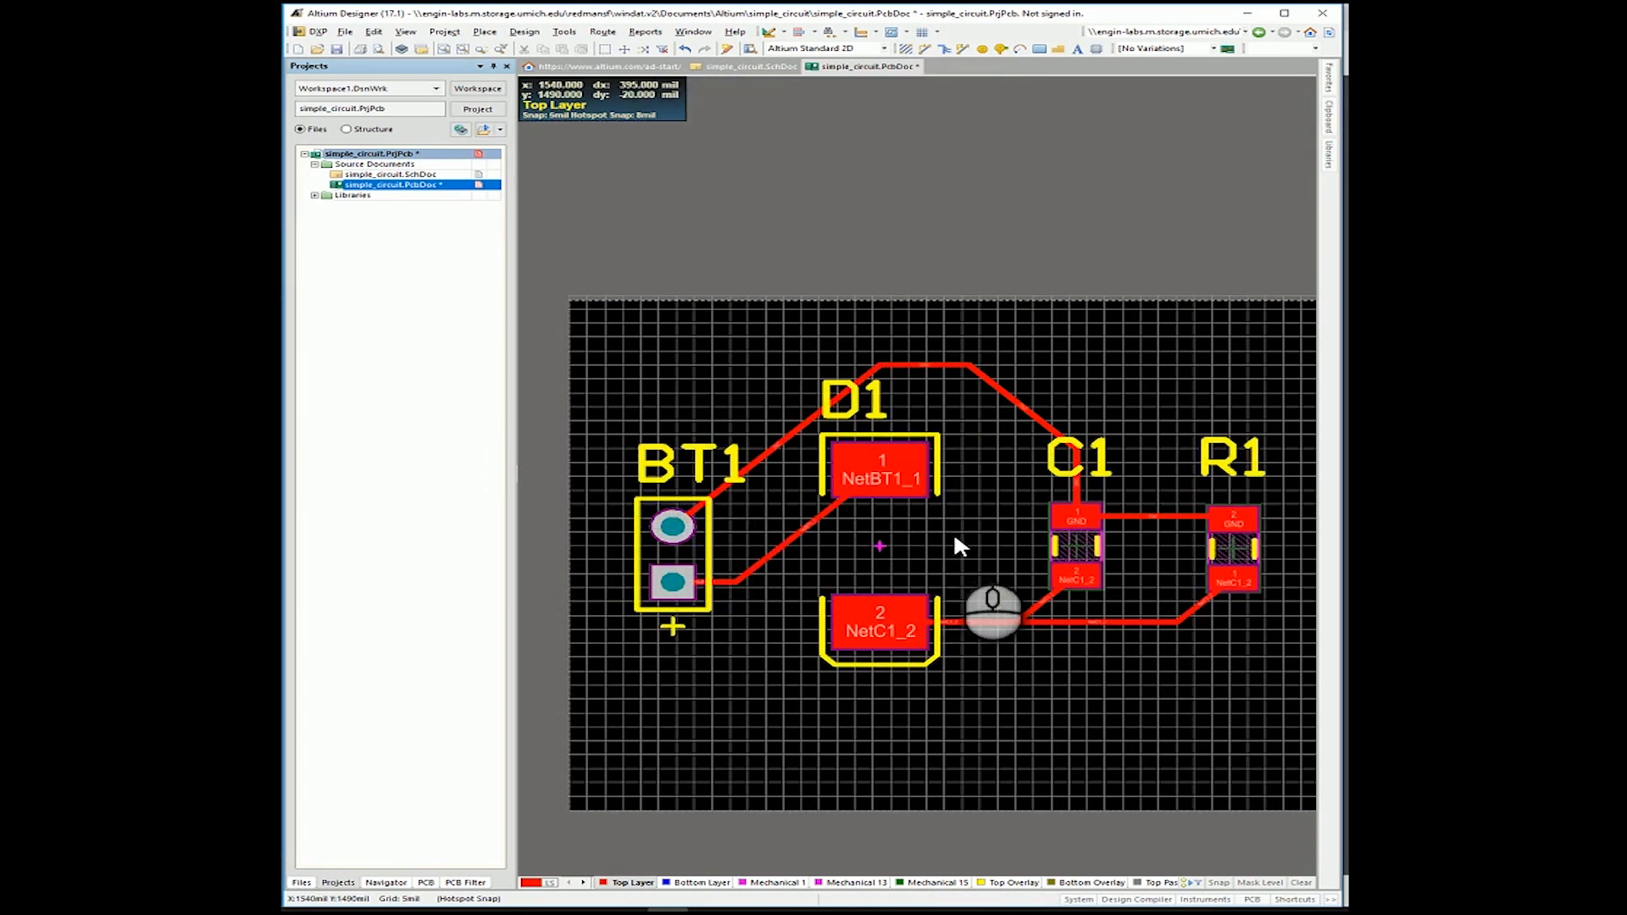
click(794, 424)
drag(792, 424, 756, 386)
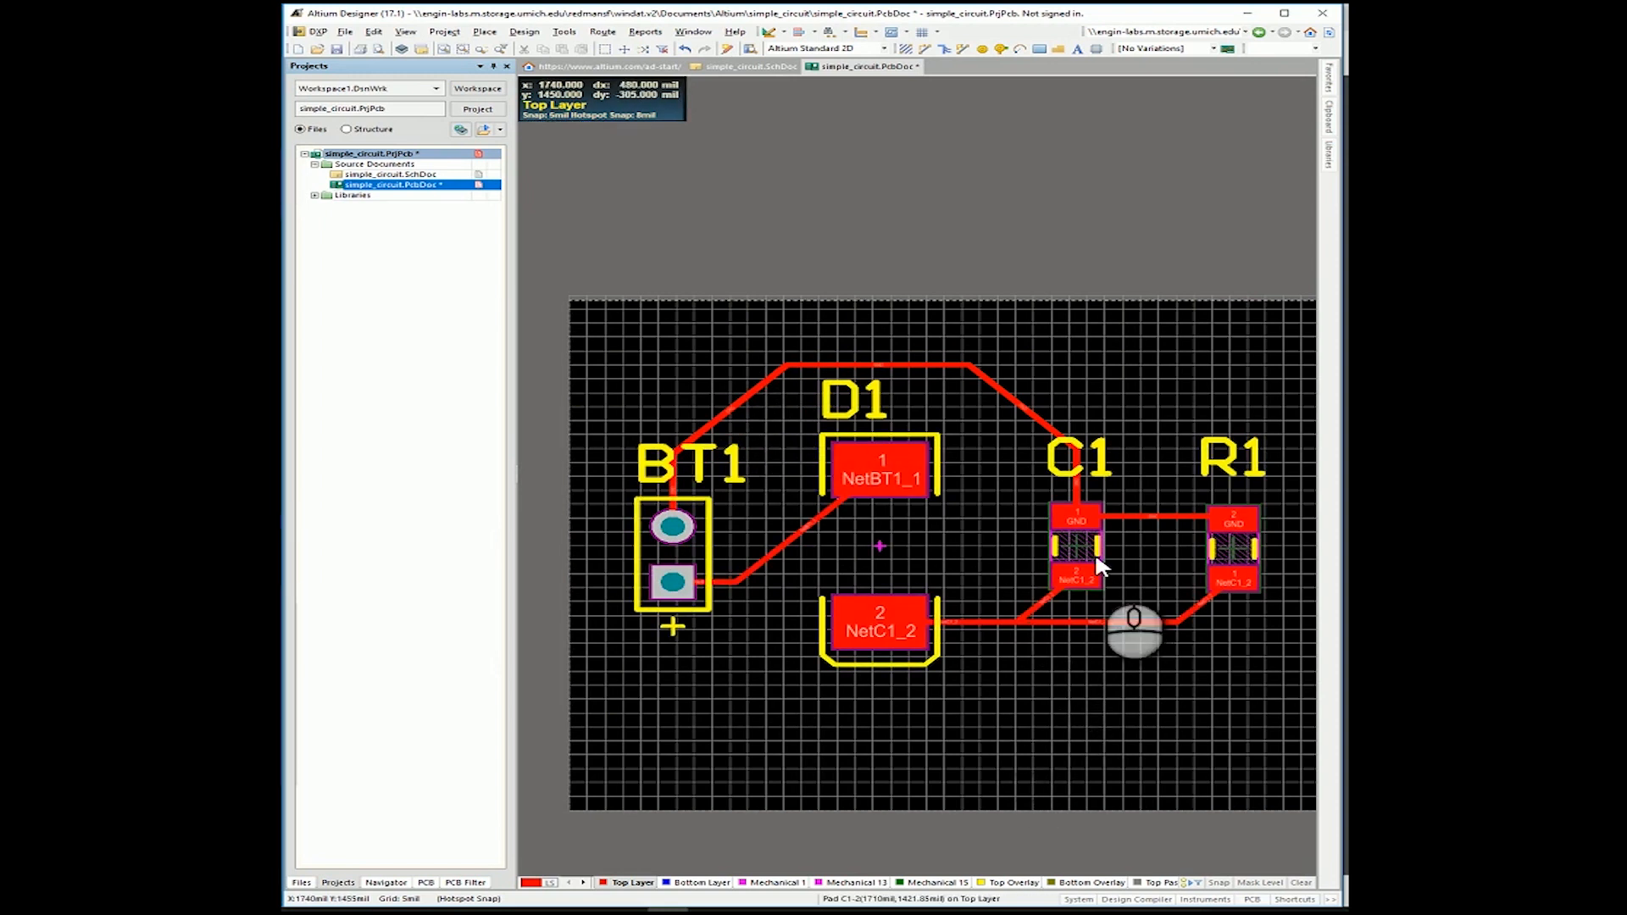
Move all components and tracks together slightly down on the board, clear the selection and save the PCB document.
ctrl+scroll(1134, 549, down, 2)
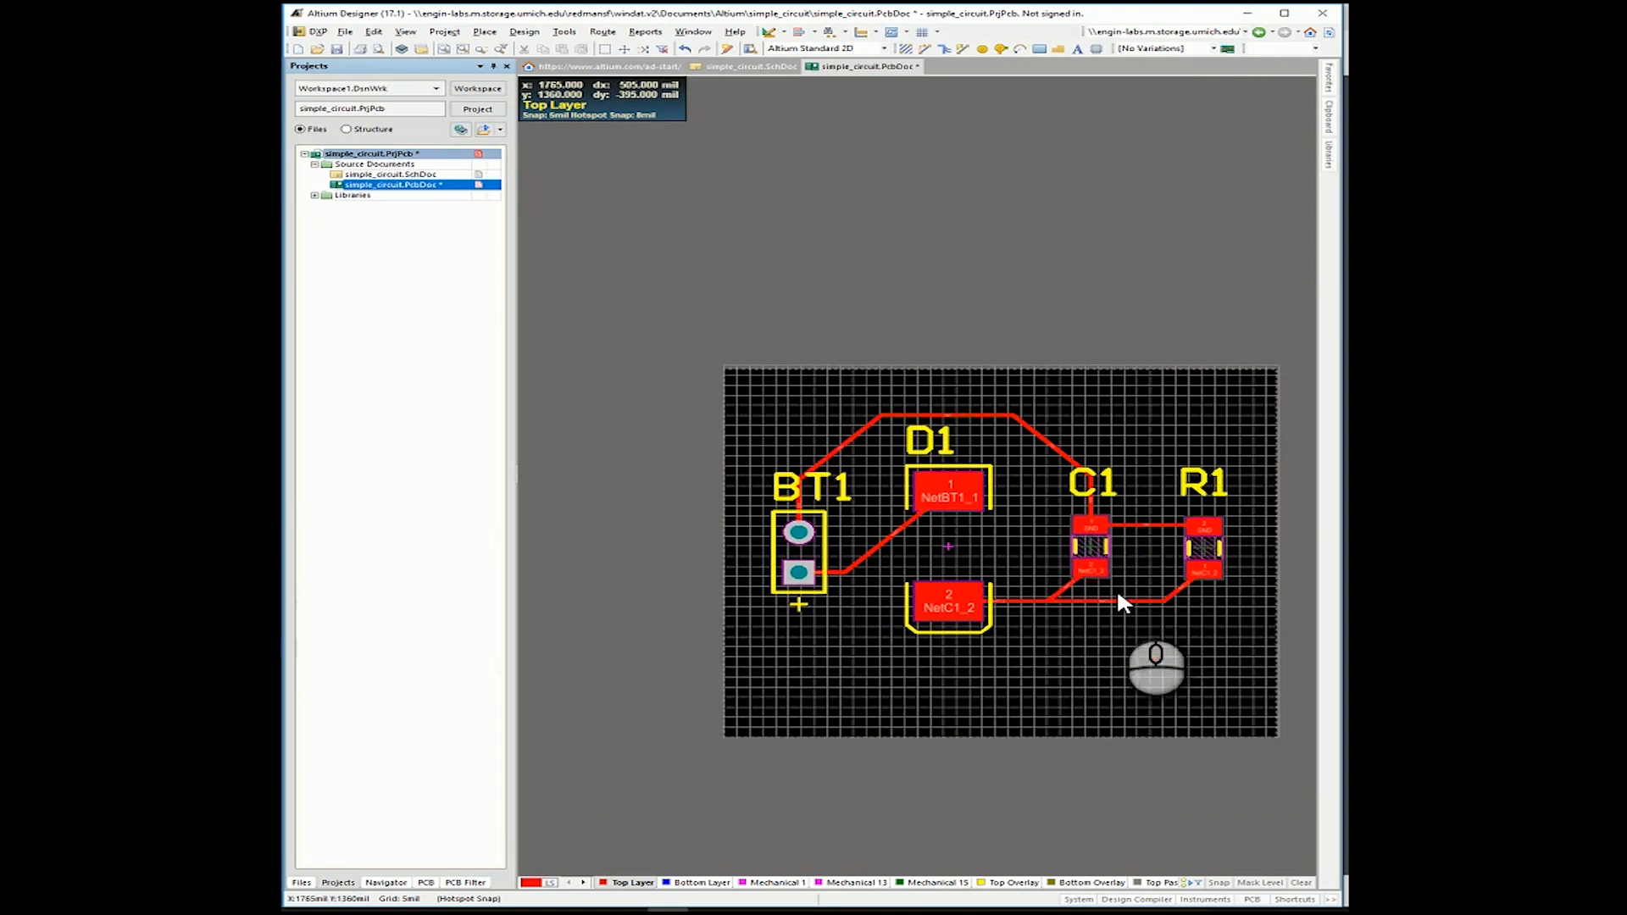
drag(727, 383, 1239, 668)
drag(964, 568, 968, 577)
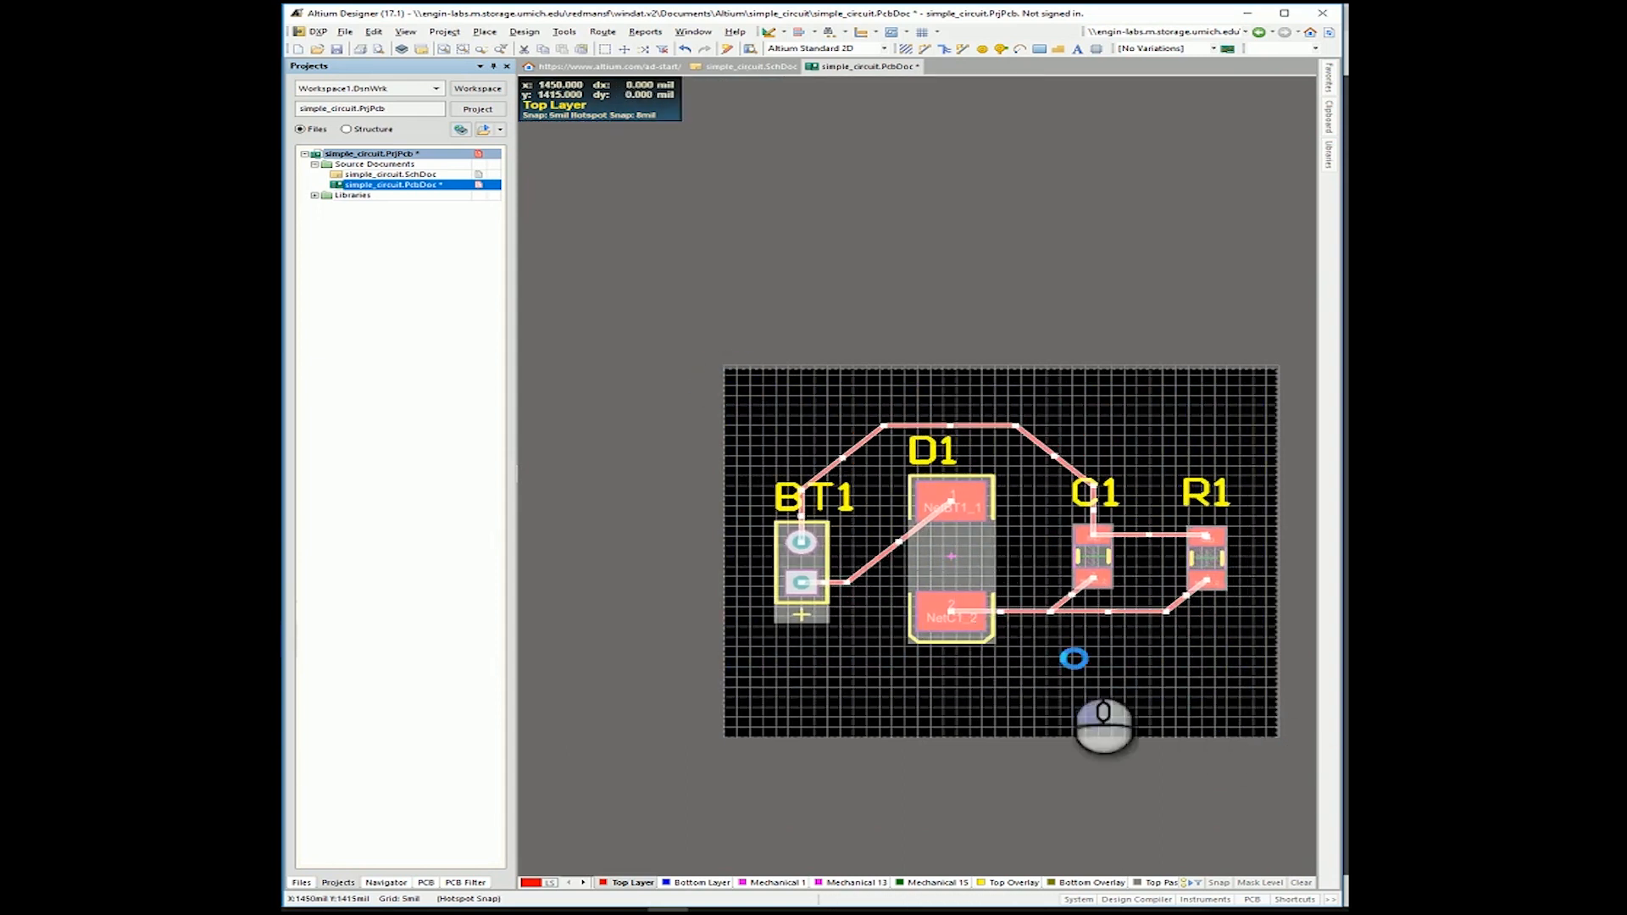
click(1122, 657)
ctrl+scroll(1122, 666, up, 1)
right_drag(1121, 666, 1087, 684)
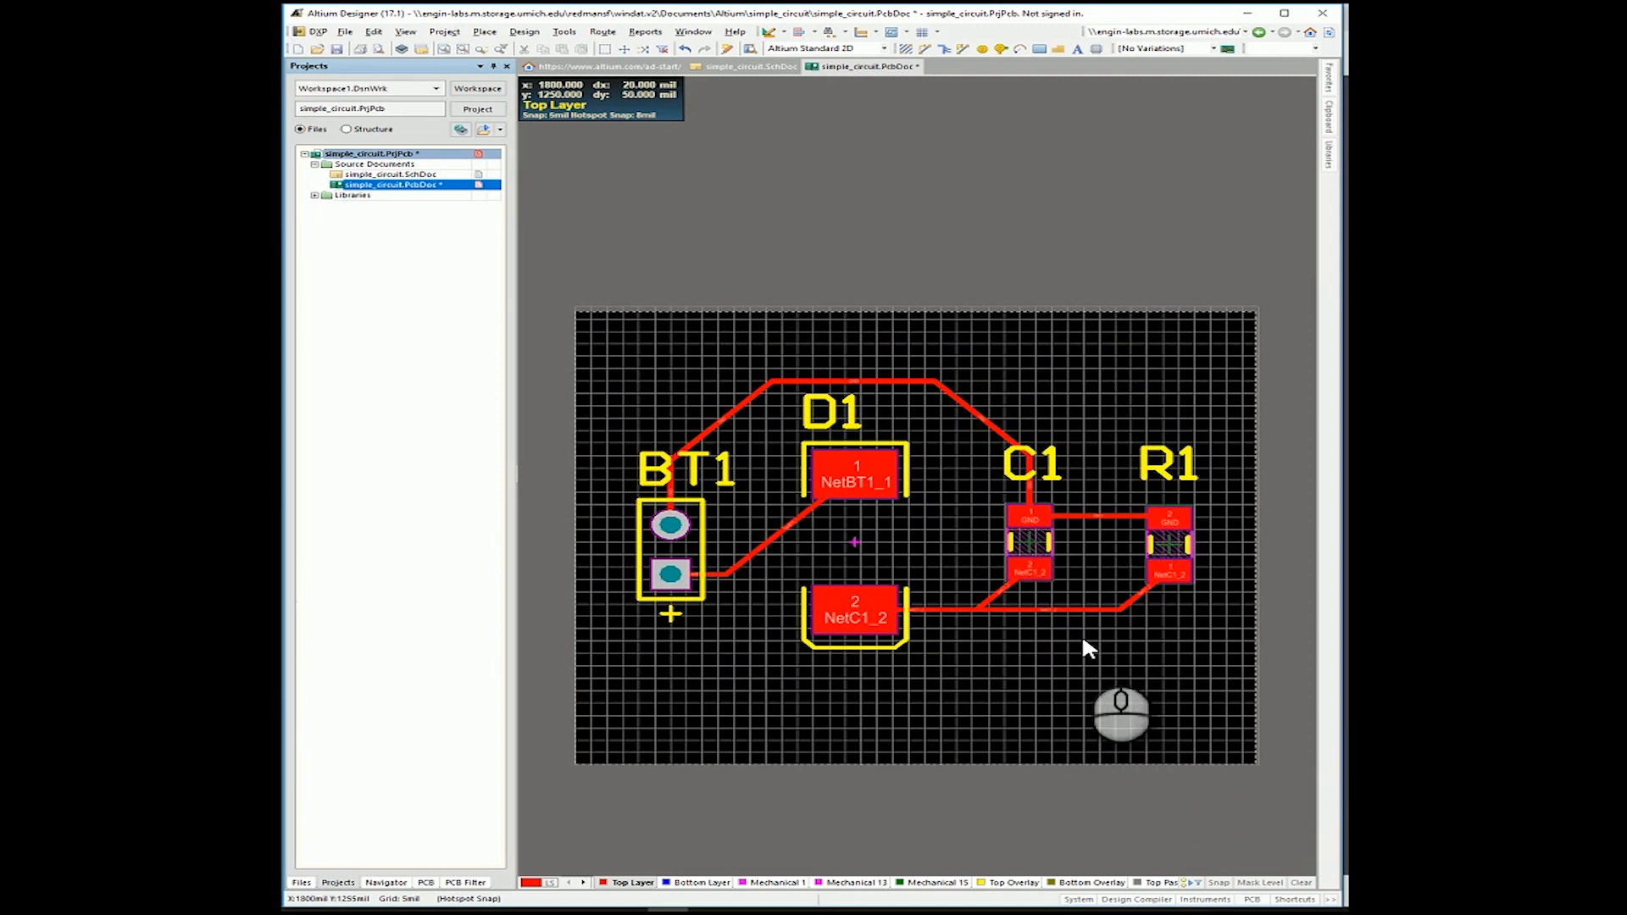
click(336, 49)
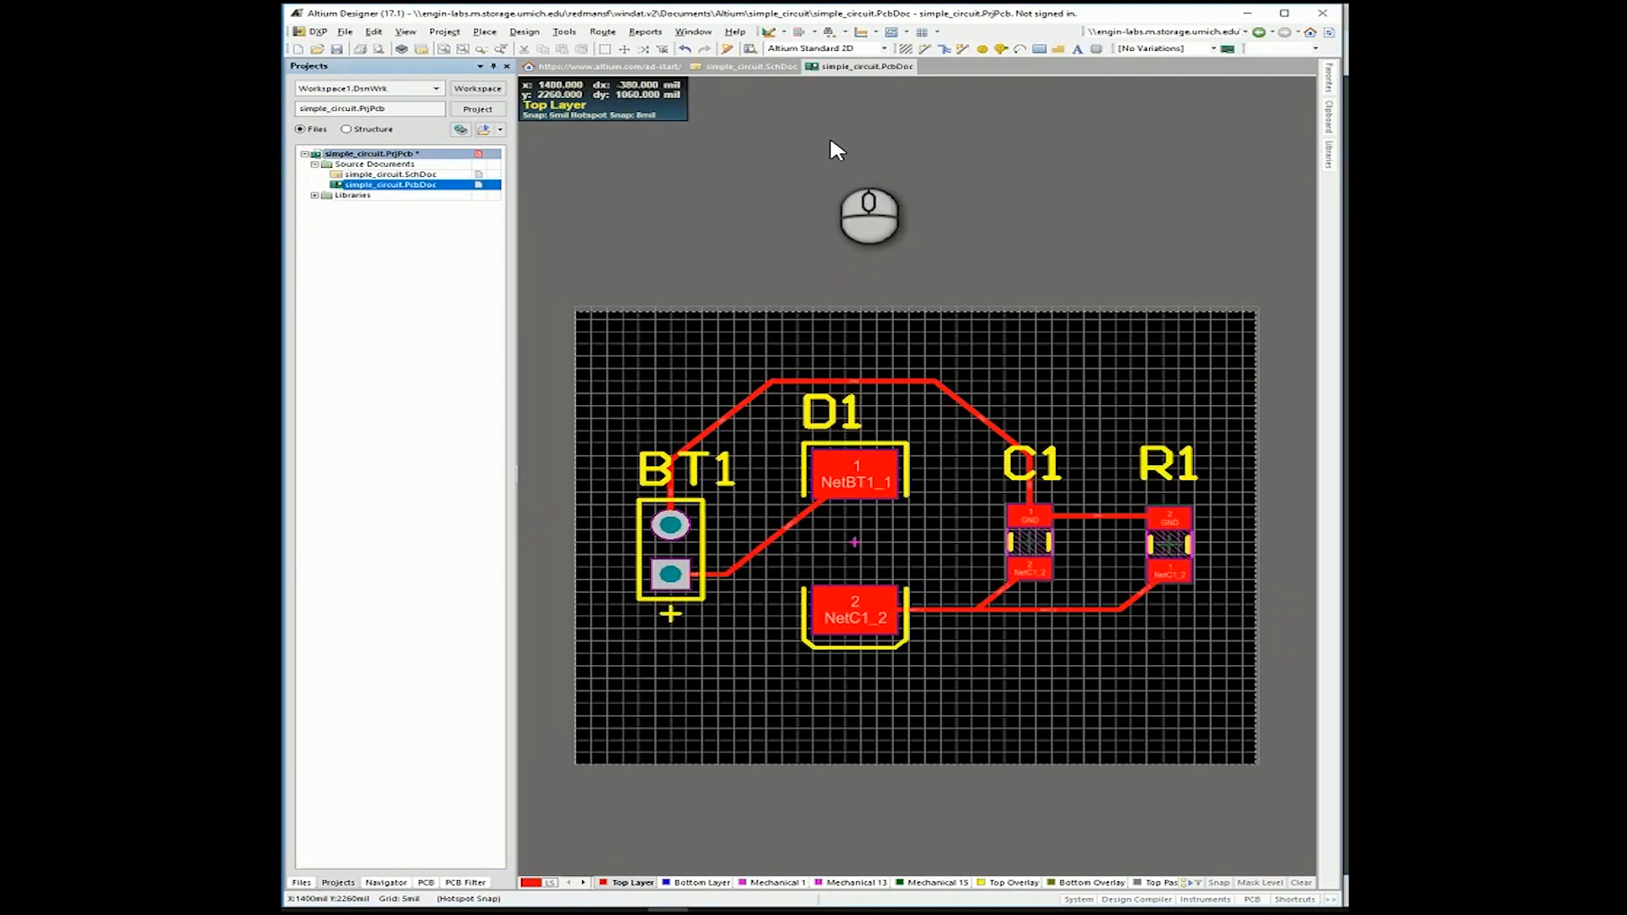
Open the PCB design rules editor and examine the rules listed under the Electrical and Routing categories.
click(565, 32)
mouse_move(526, 34)
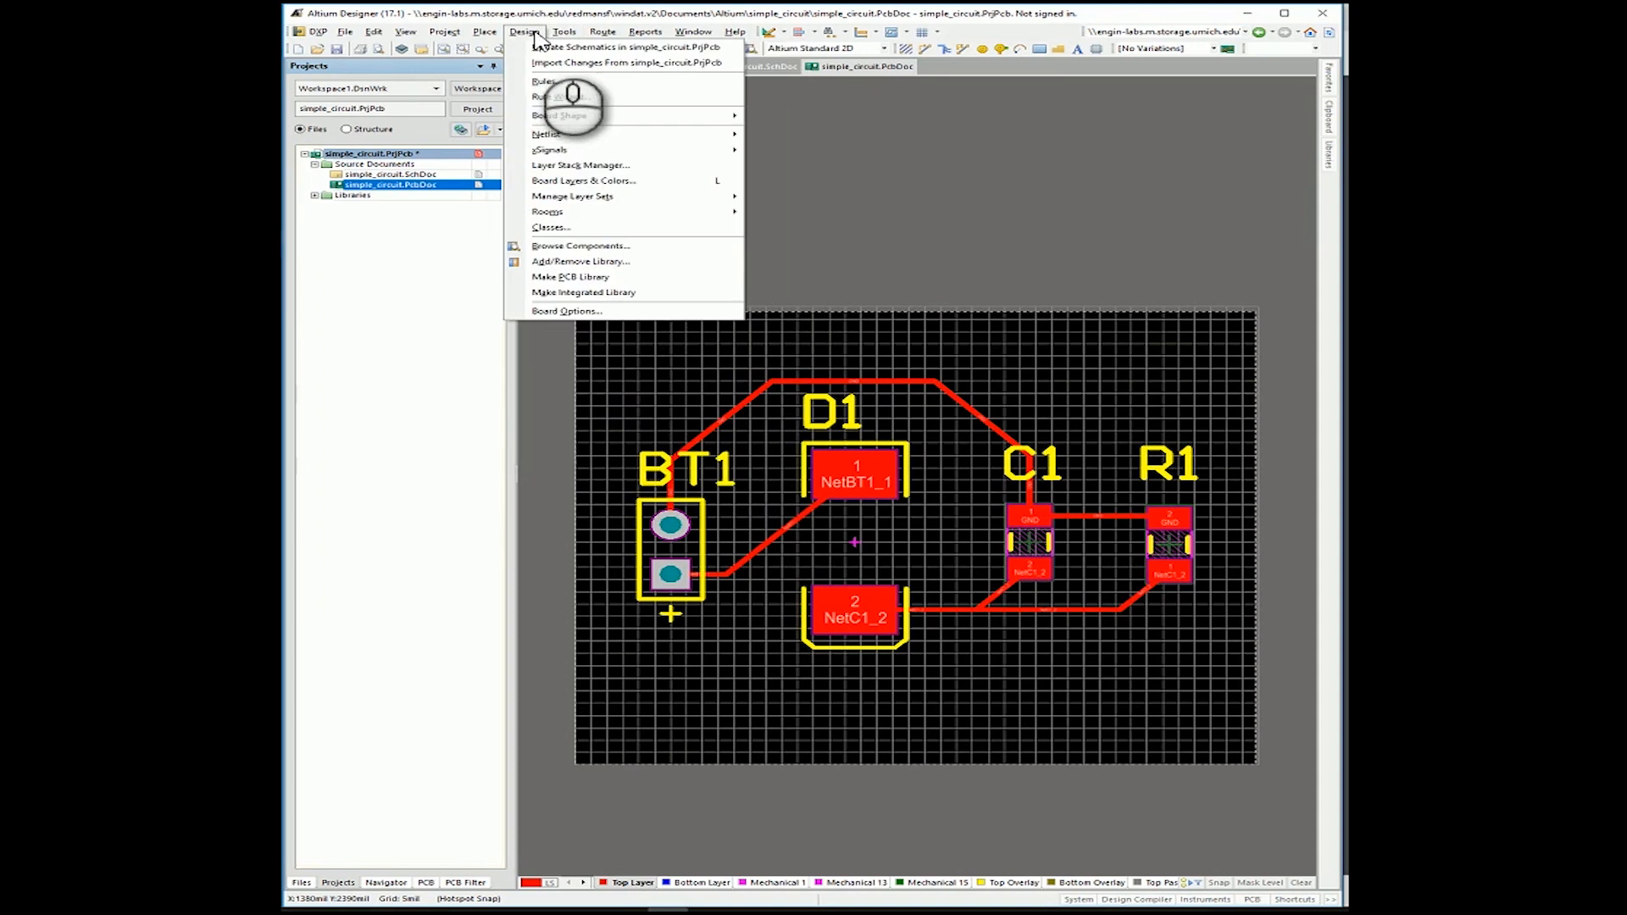
click(543, 82)
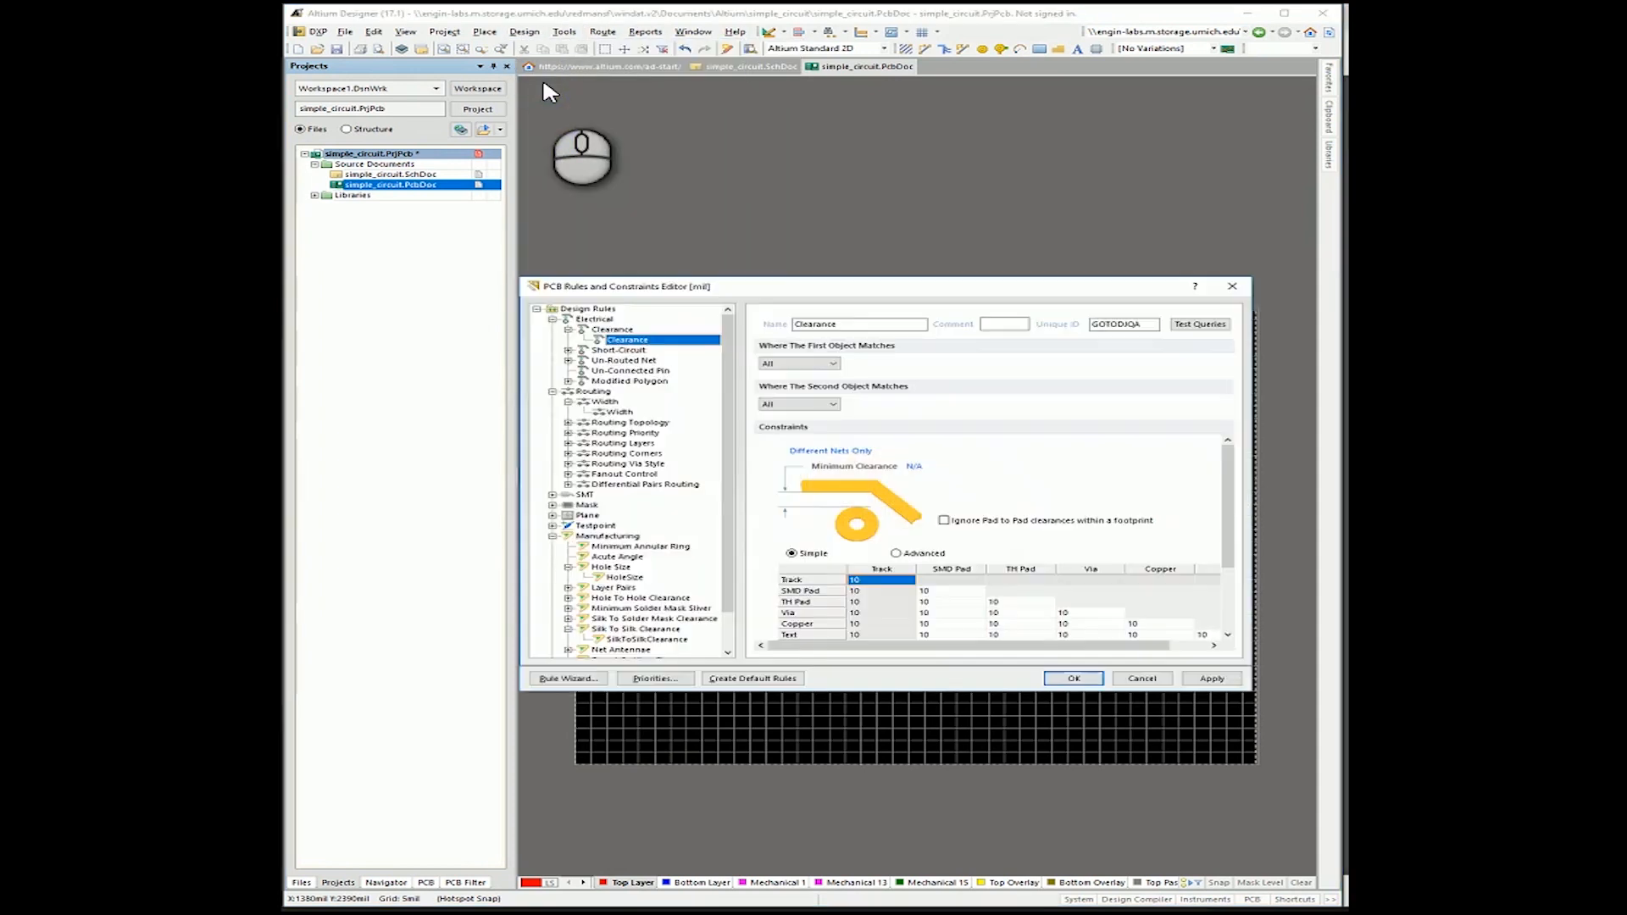
drag(768, 288, 768, 203)
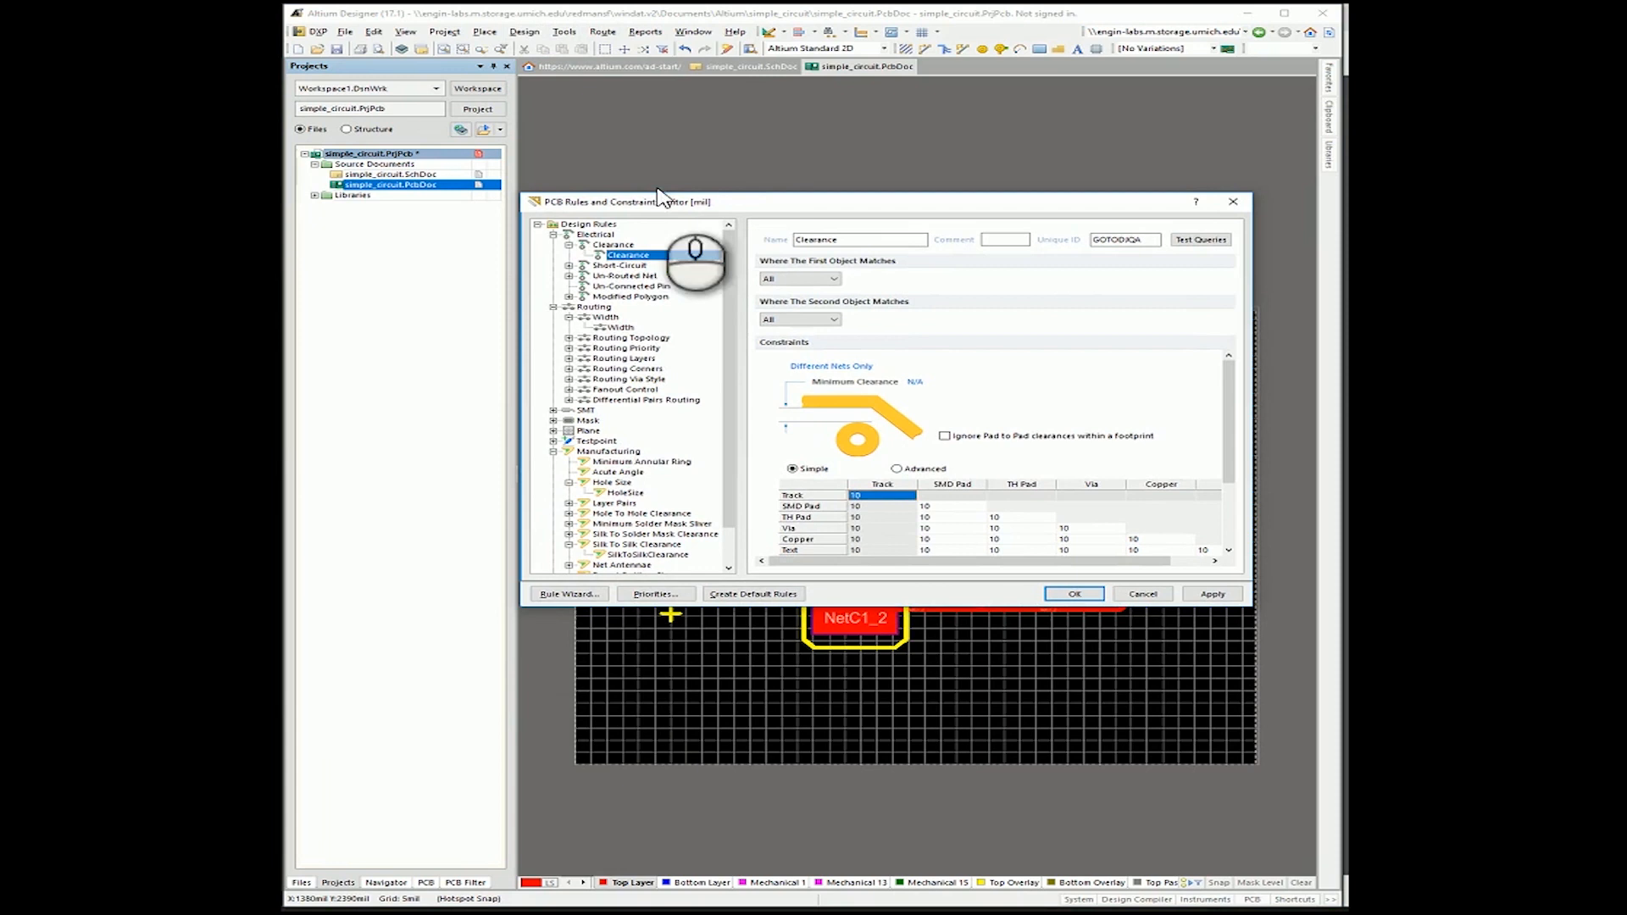
click(589, 225)
click(594, 234)
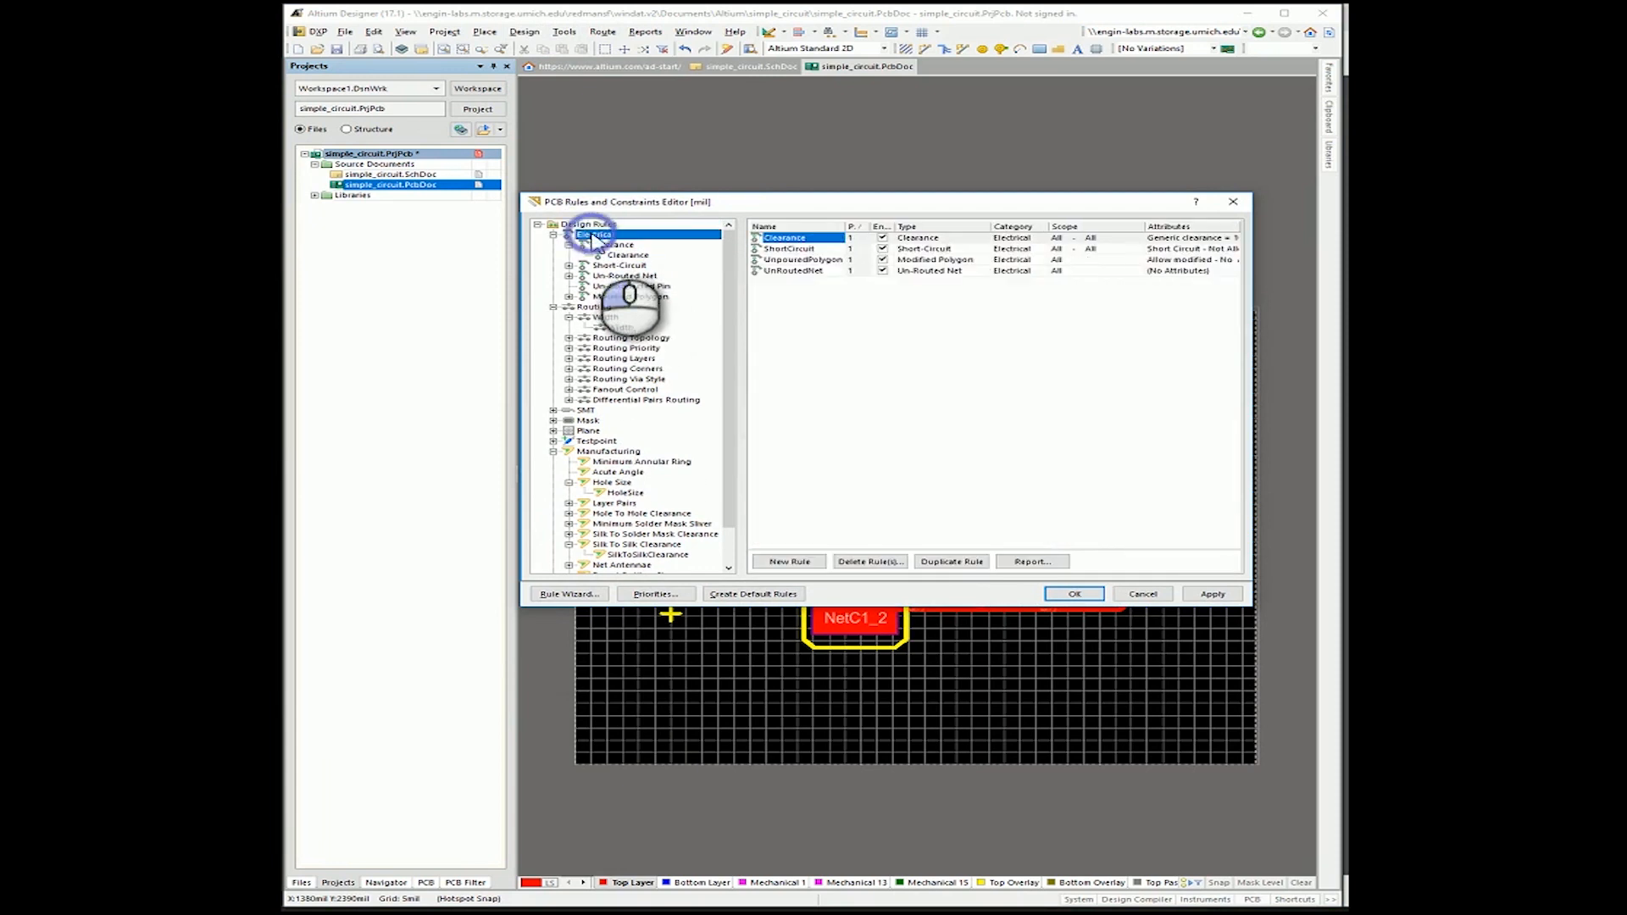
click(593, 307)
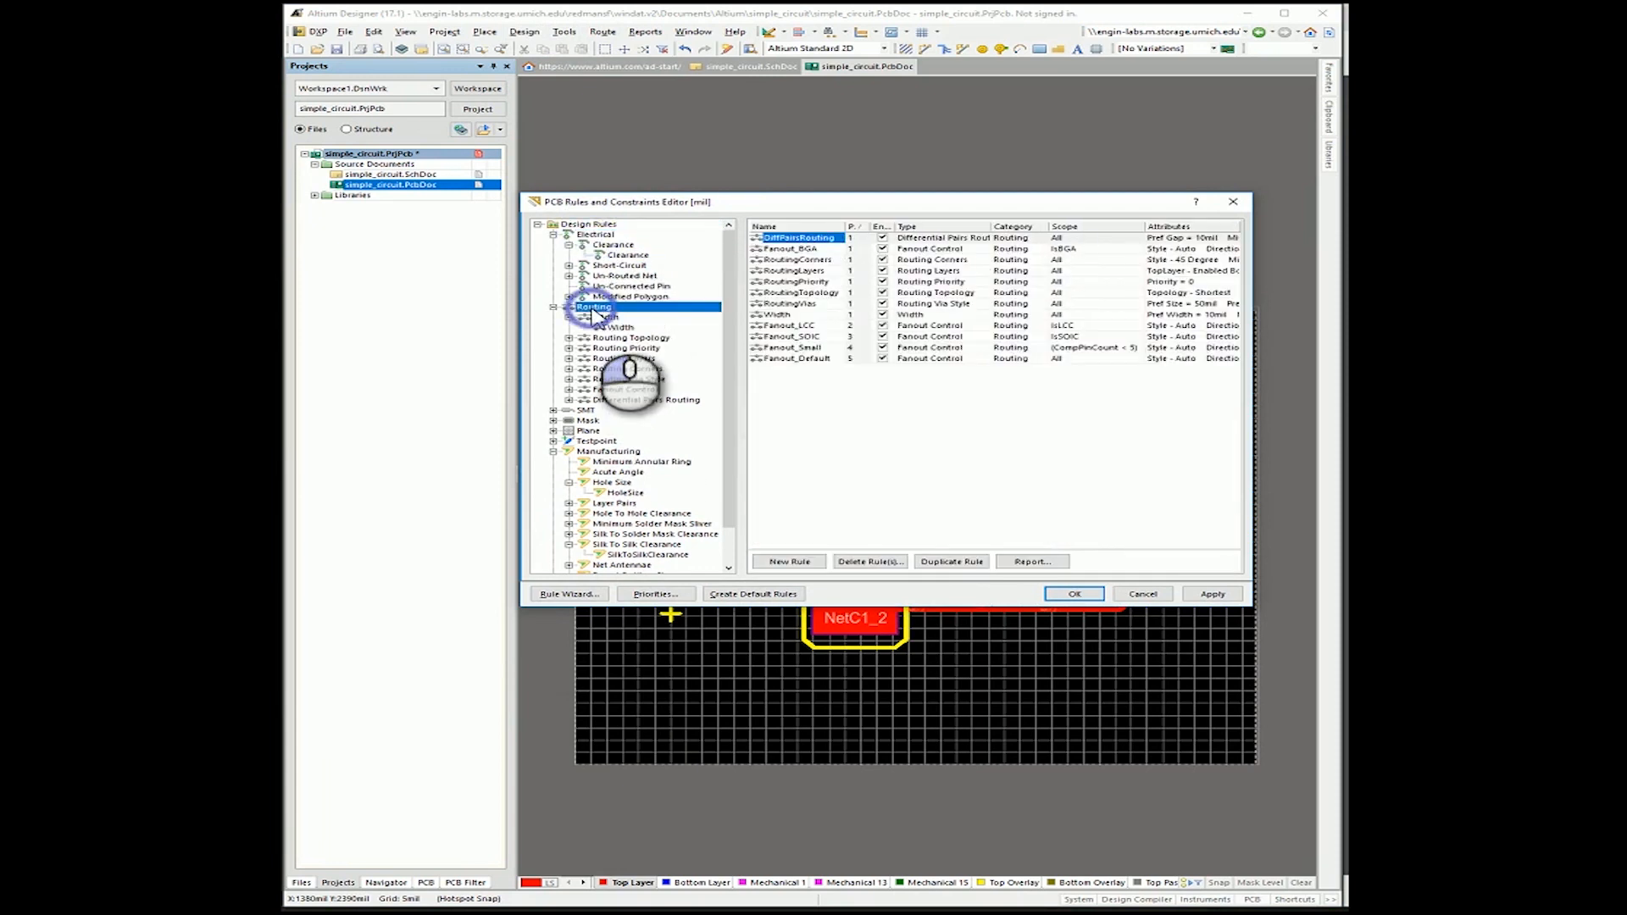
Examine the rules listed under the Manufacturing category and look through the full design rule tree.
click(587, 421)
click(609, 451)
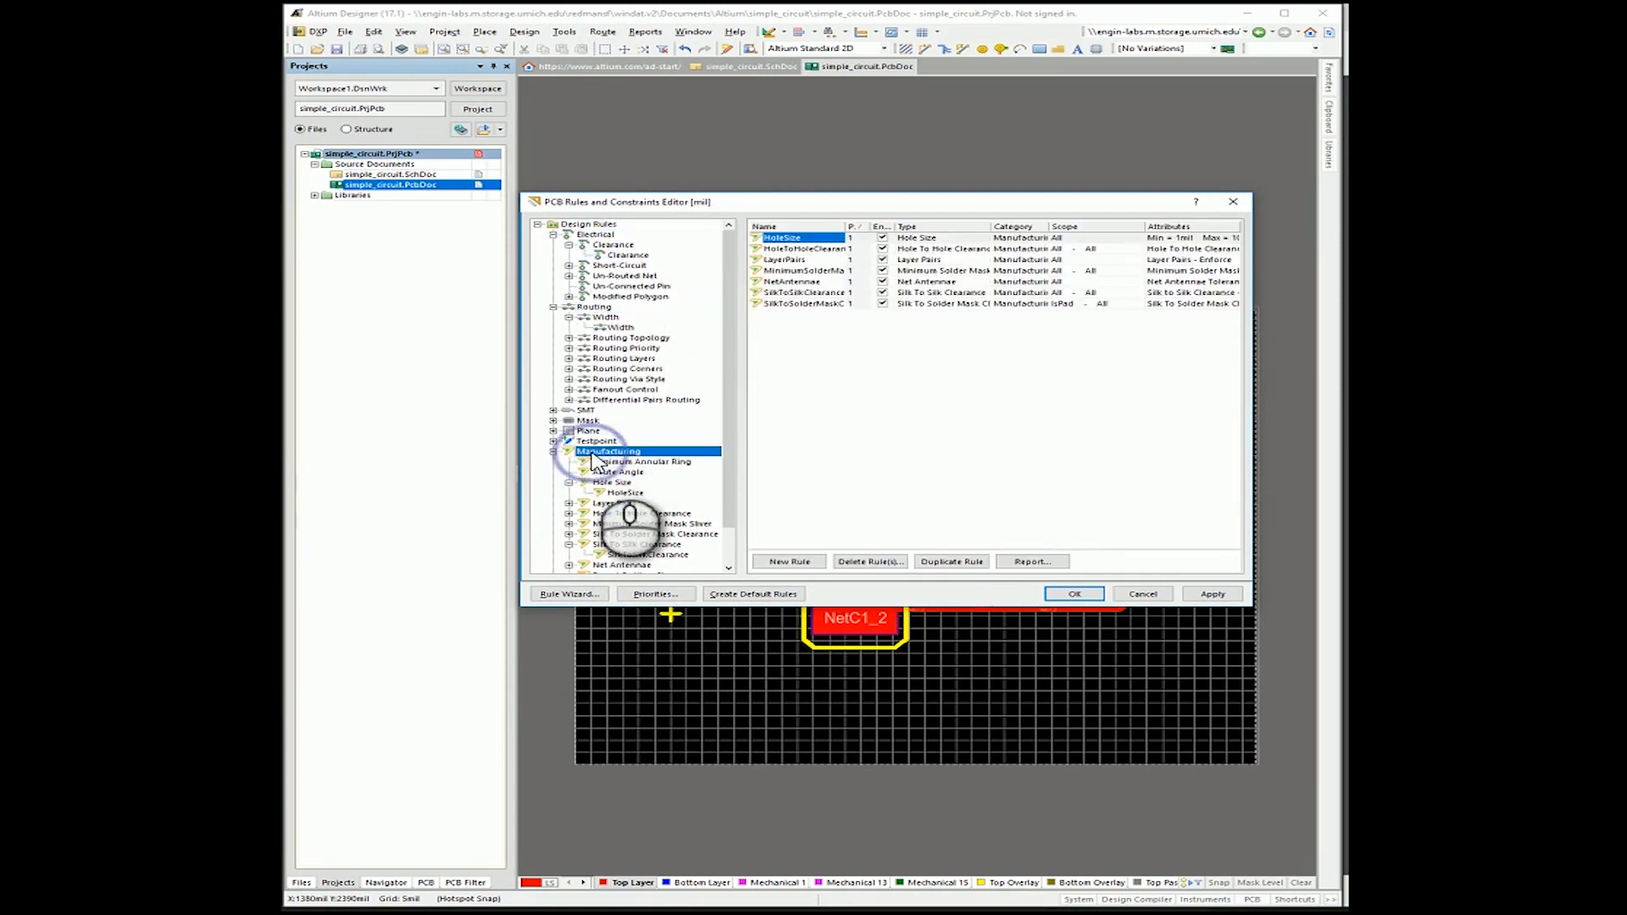
scroll(635, 509, down, 2)
scroll(642, 513, up, 2)
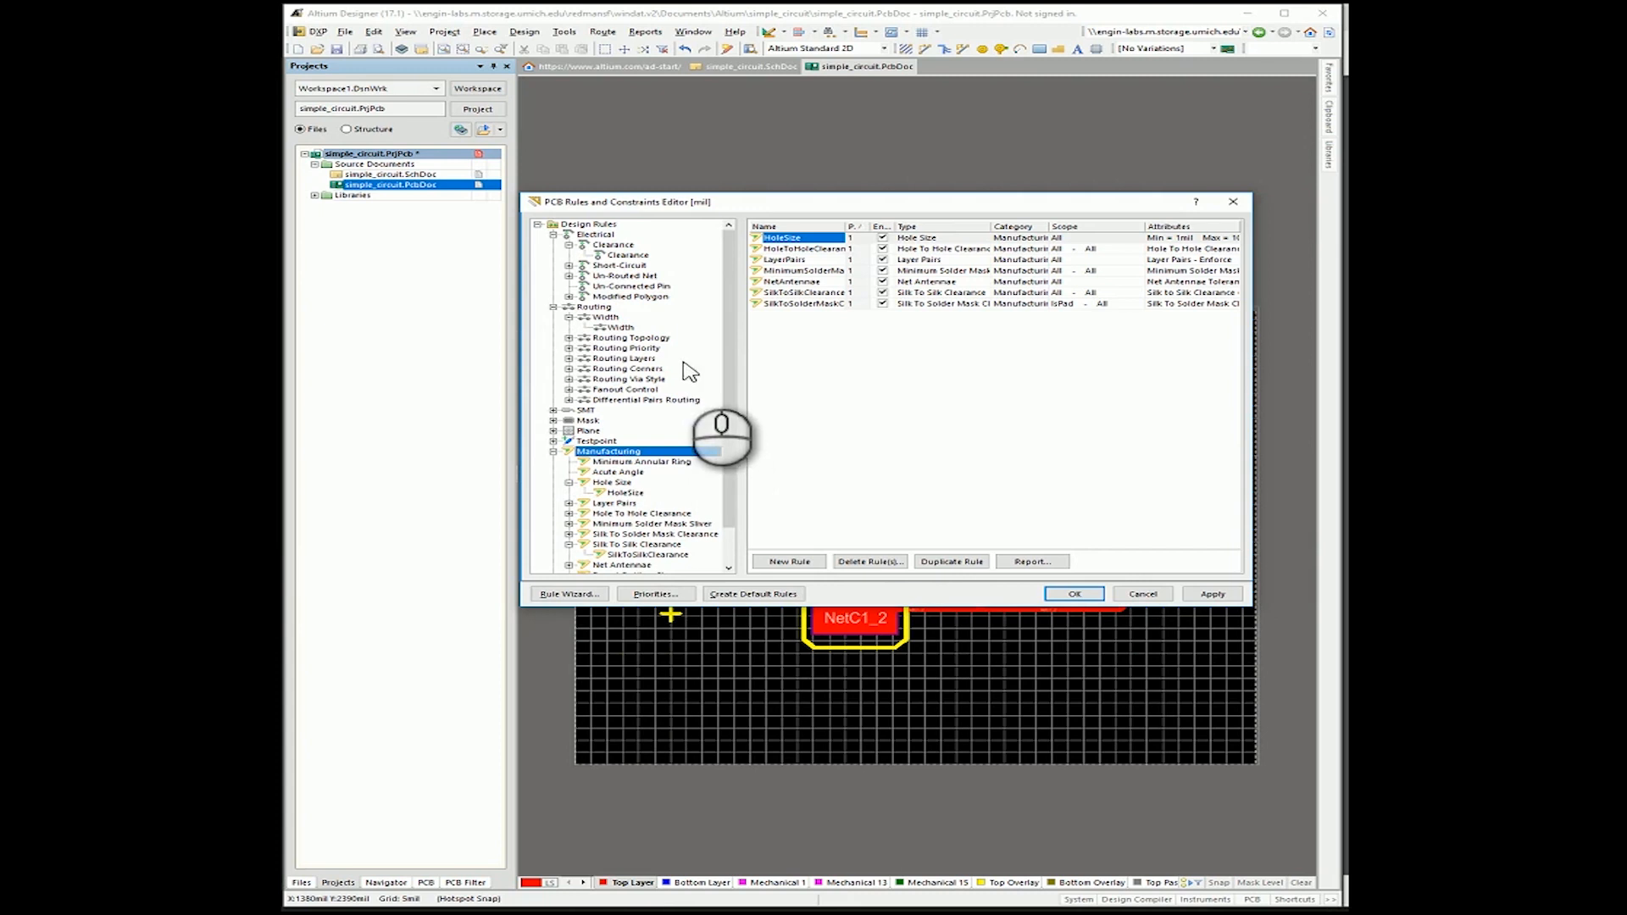
drag(777, 208, 790, 276)
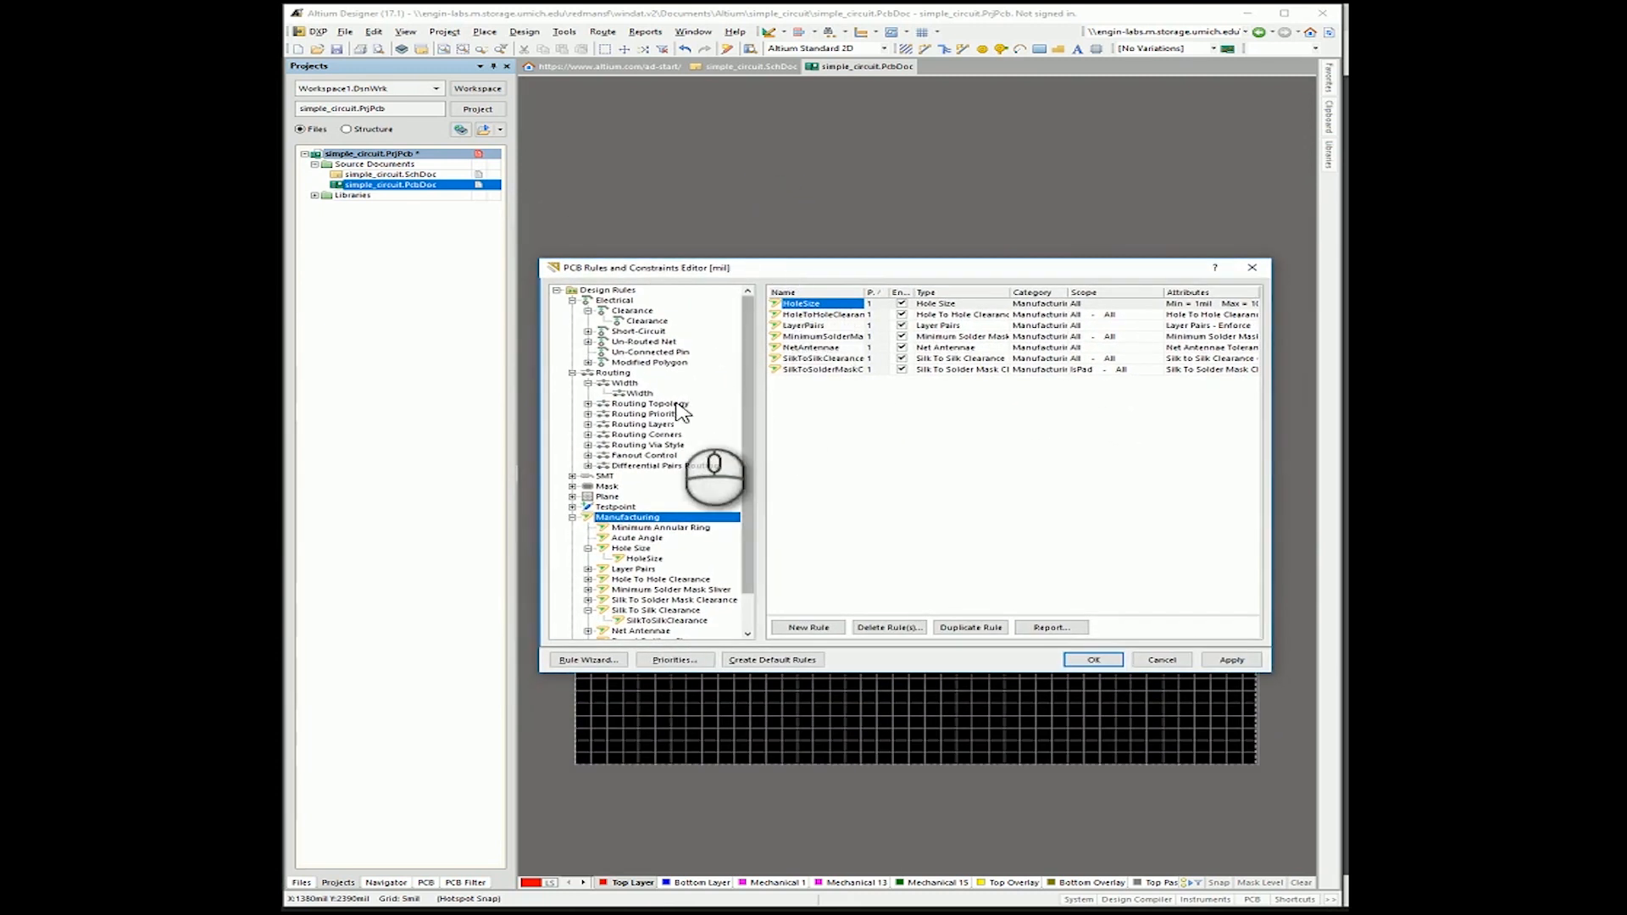
scroll(657, 445, down, 1)
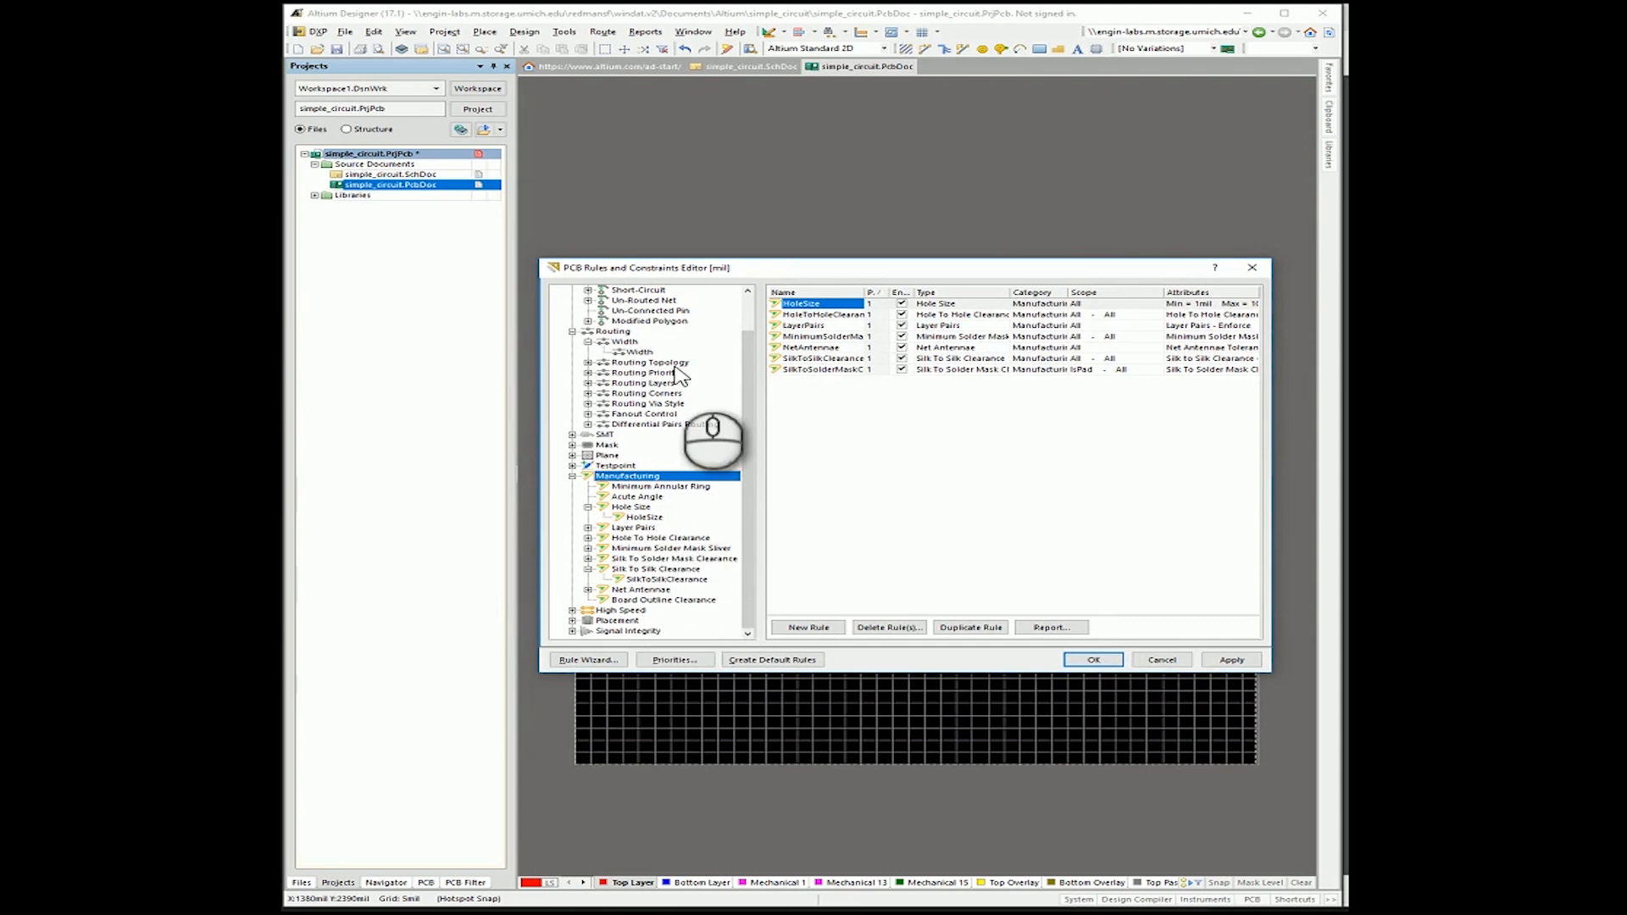
scroll(689, 360, up, 1)
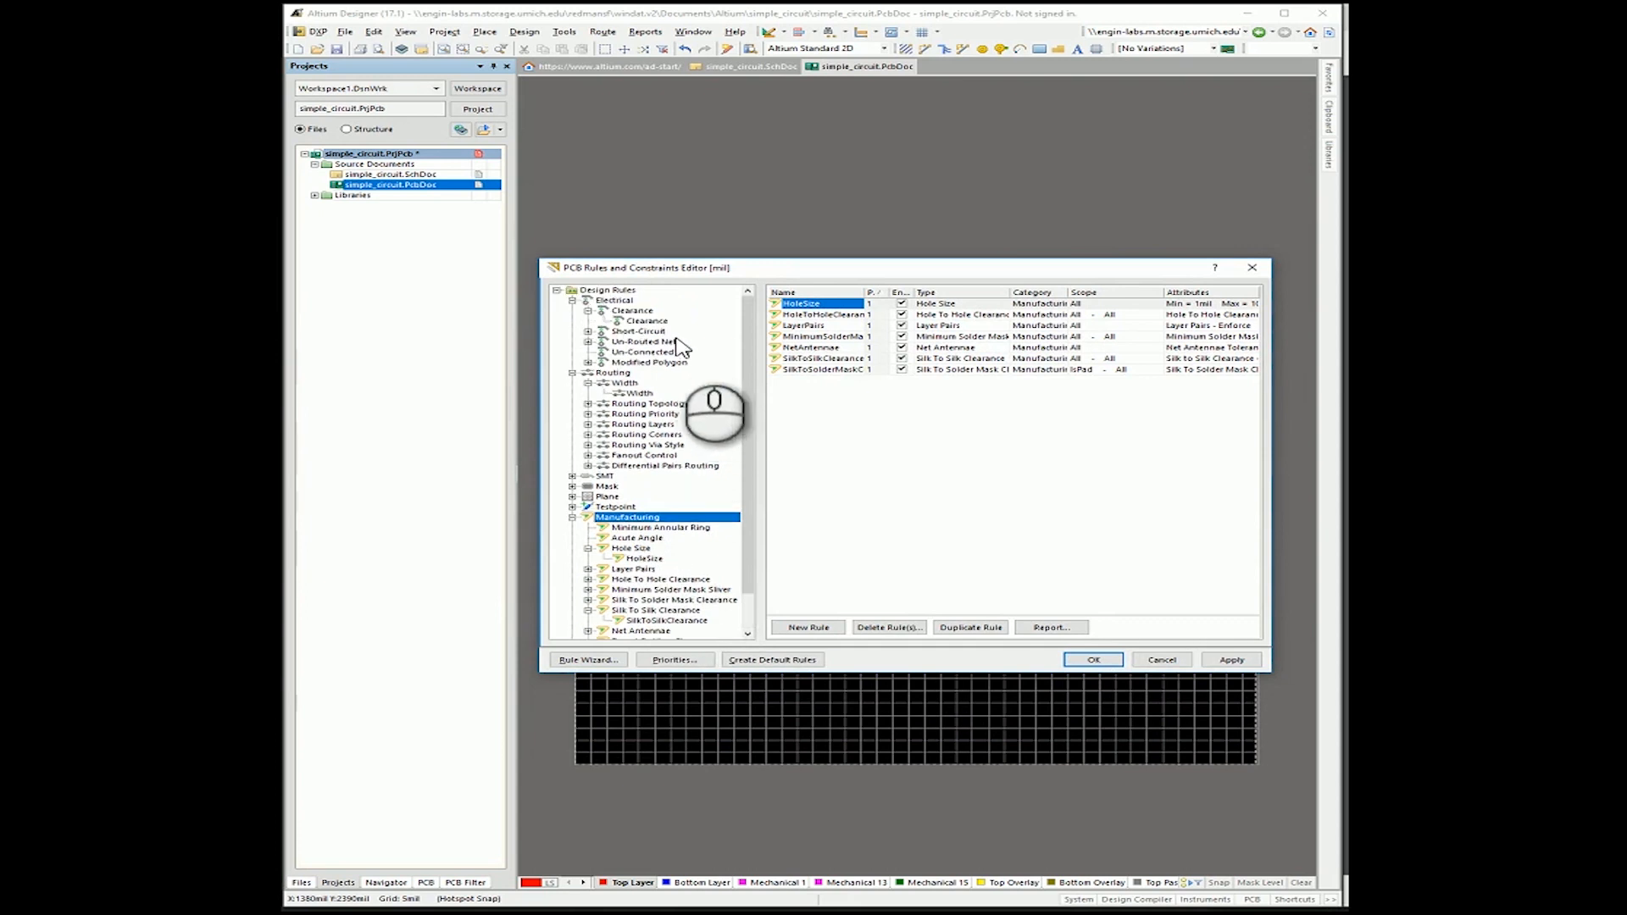
Set the electrical Clearance rule's minimum clearance to 6 mil and check the clearances listed for each object pair.
click(618, 301)
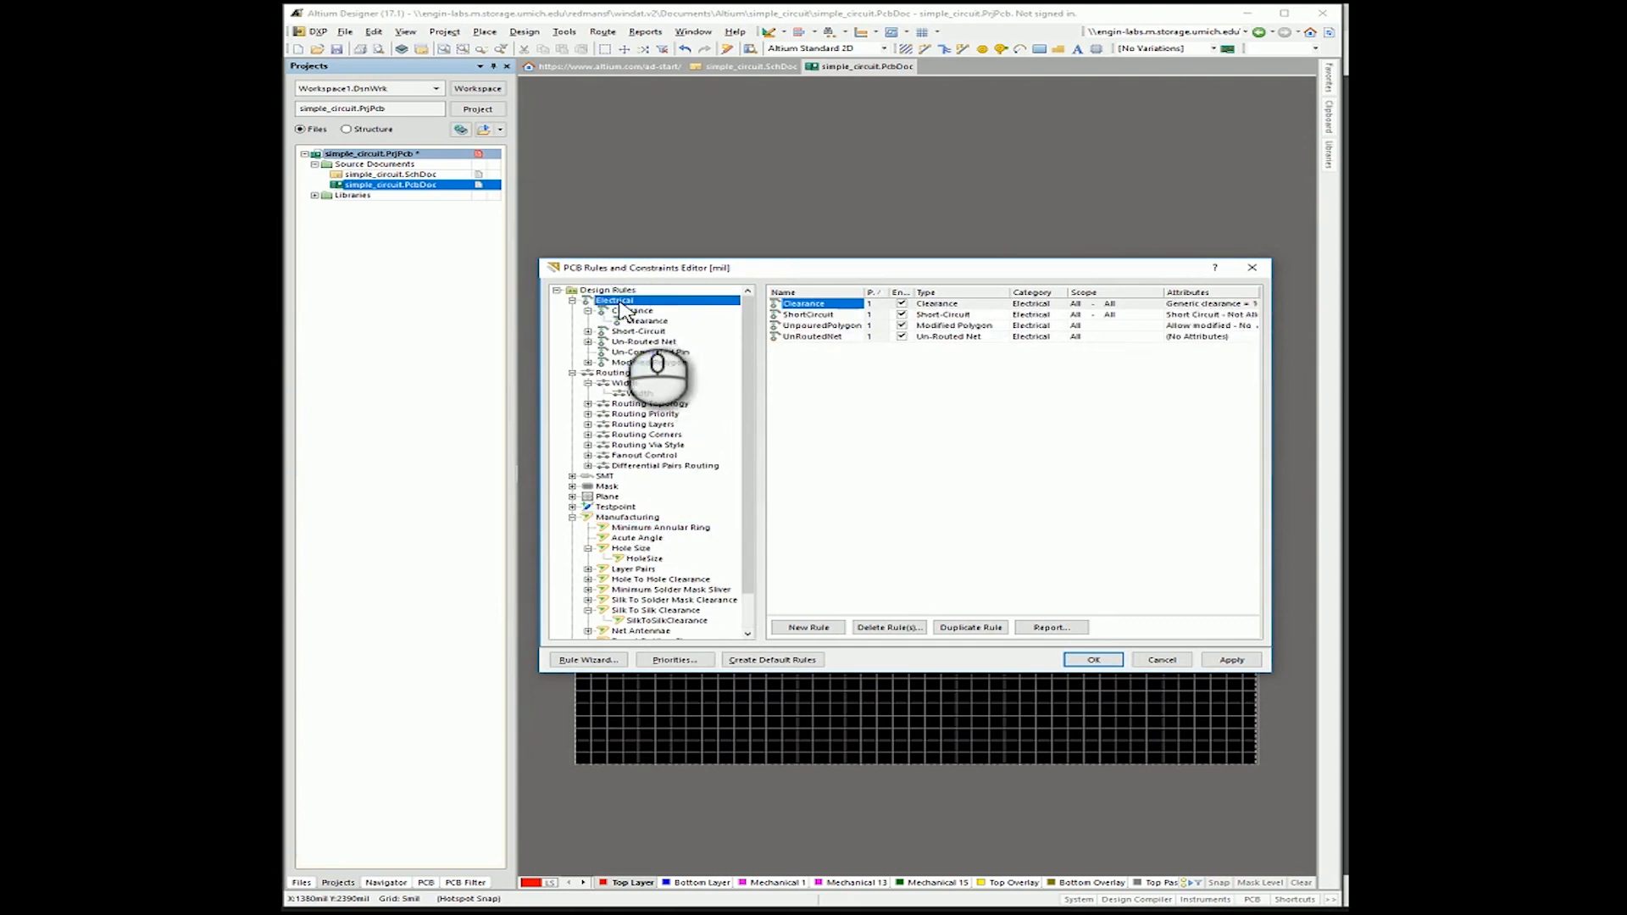
click(644, 322)
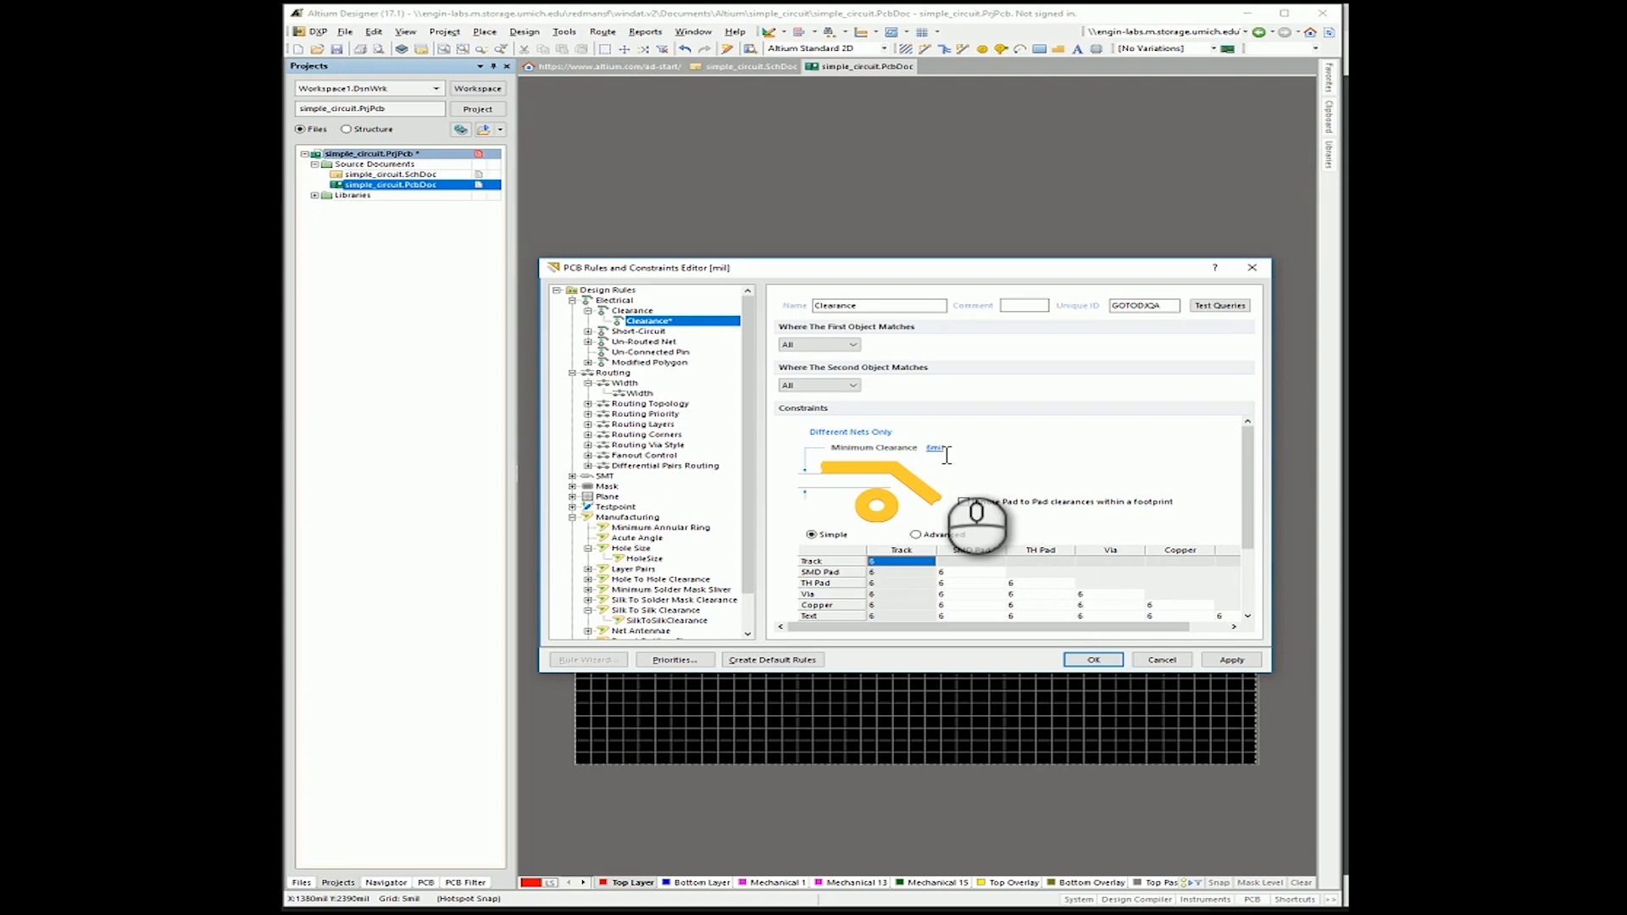
drag(1248, 492, 1115, 530)
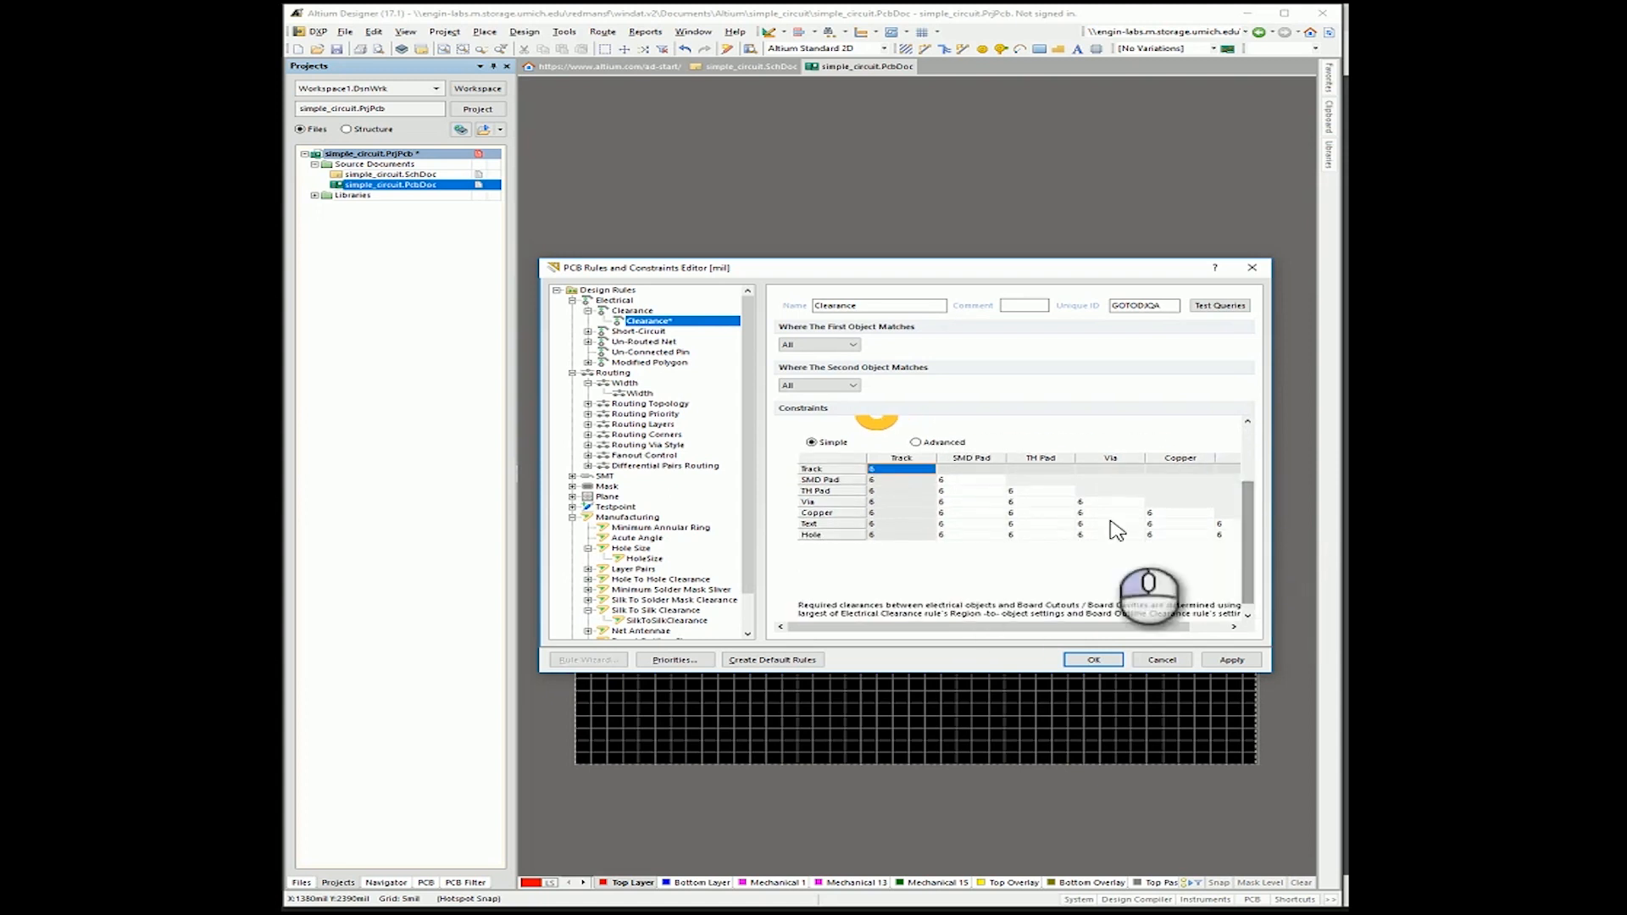
click(925, 628)
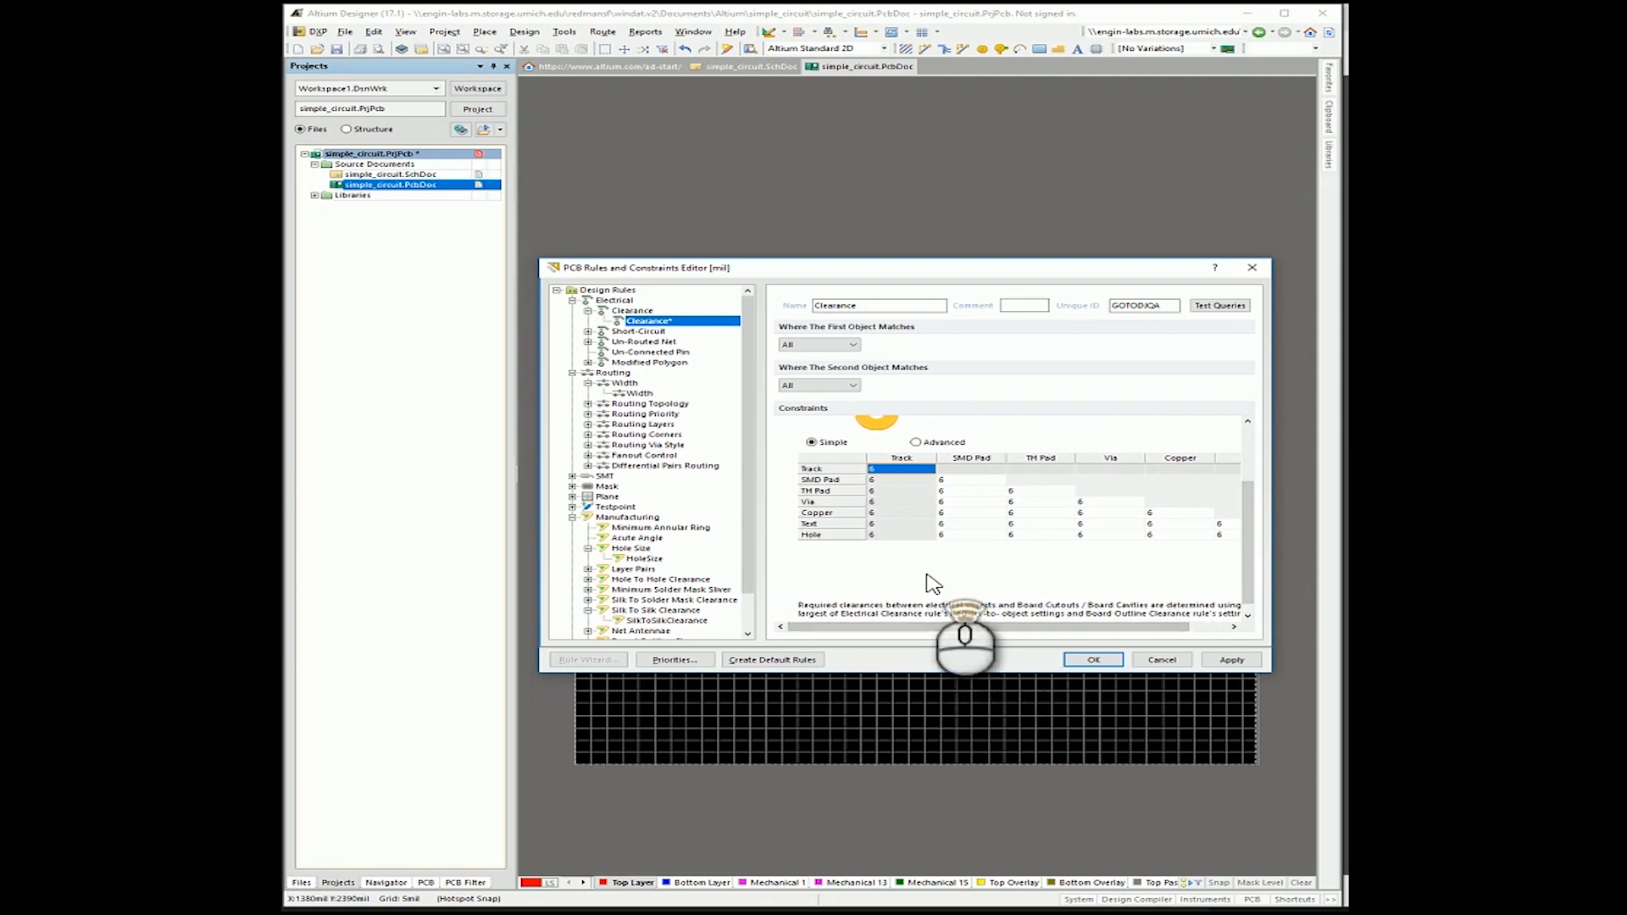
drag(1247, 542, 1247, 485)
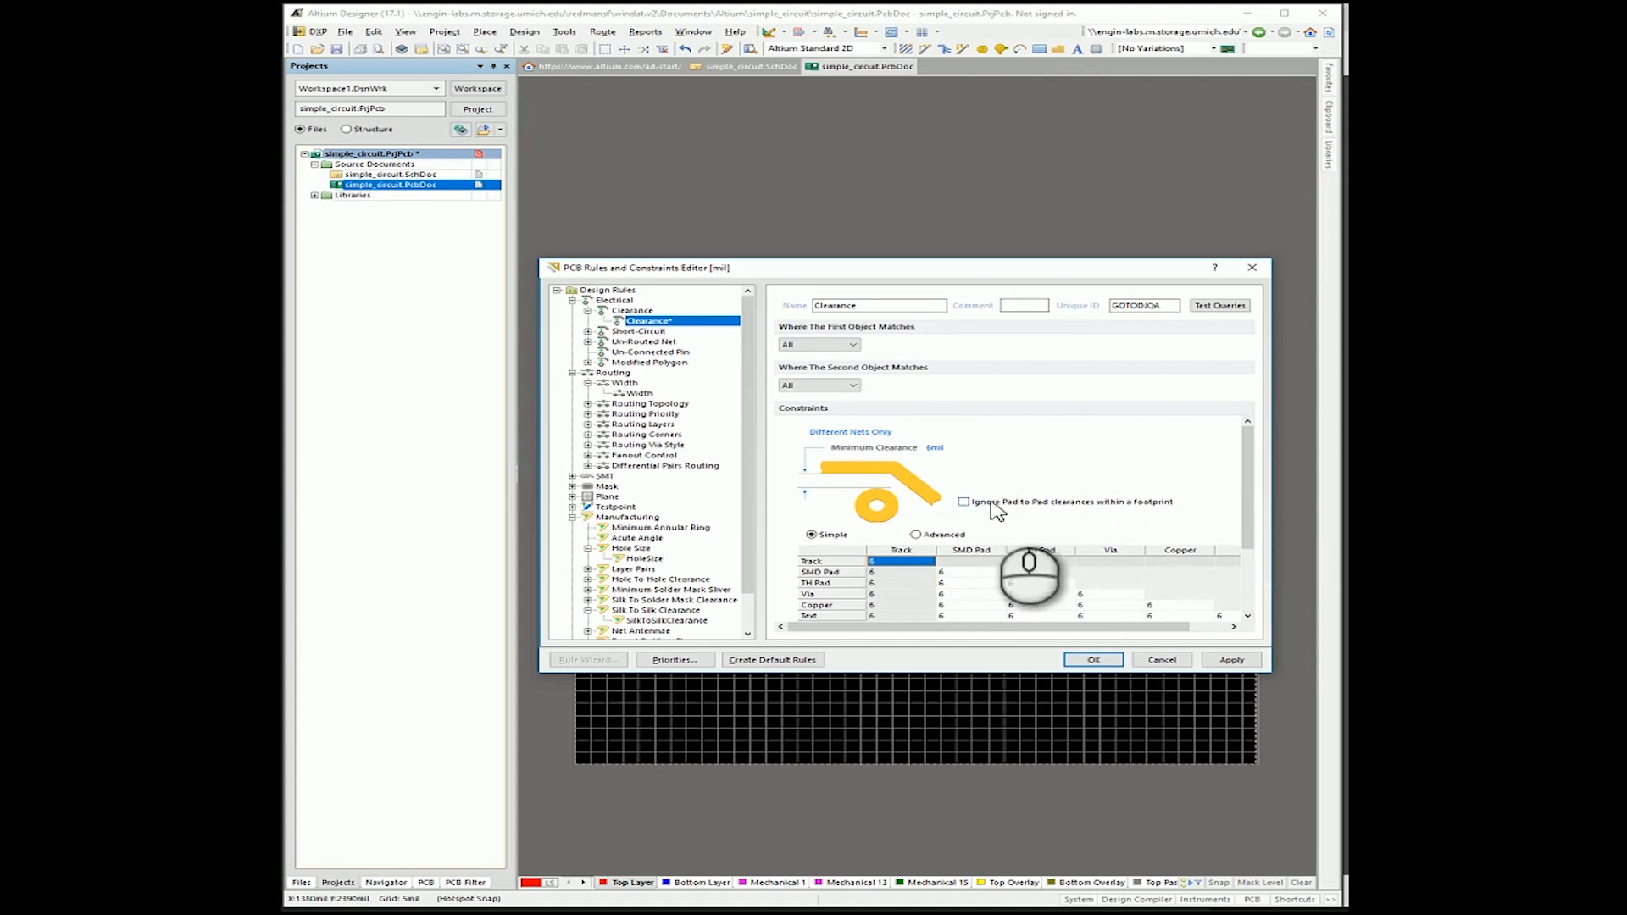
Make the Clearance rule ignore pad-to-pad clearances within a footprint and apply the change.
drag(952, 270, 970, 760)
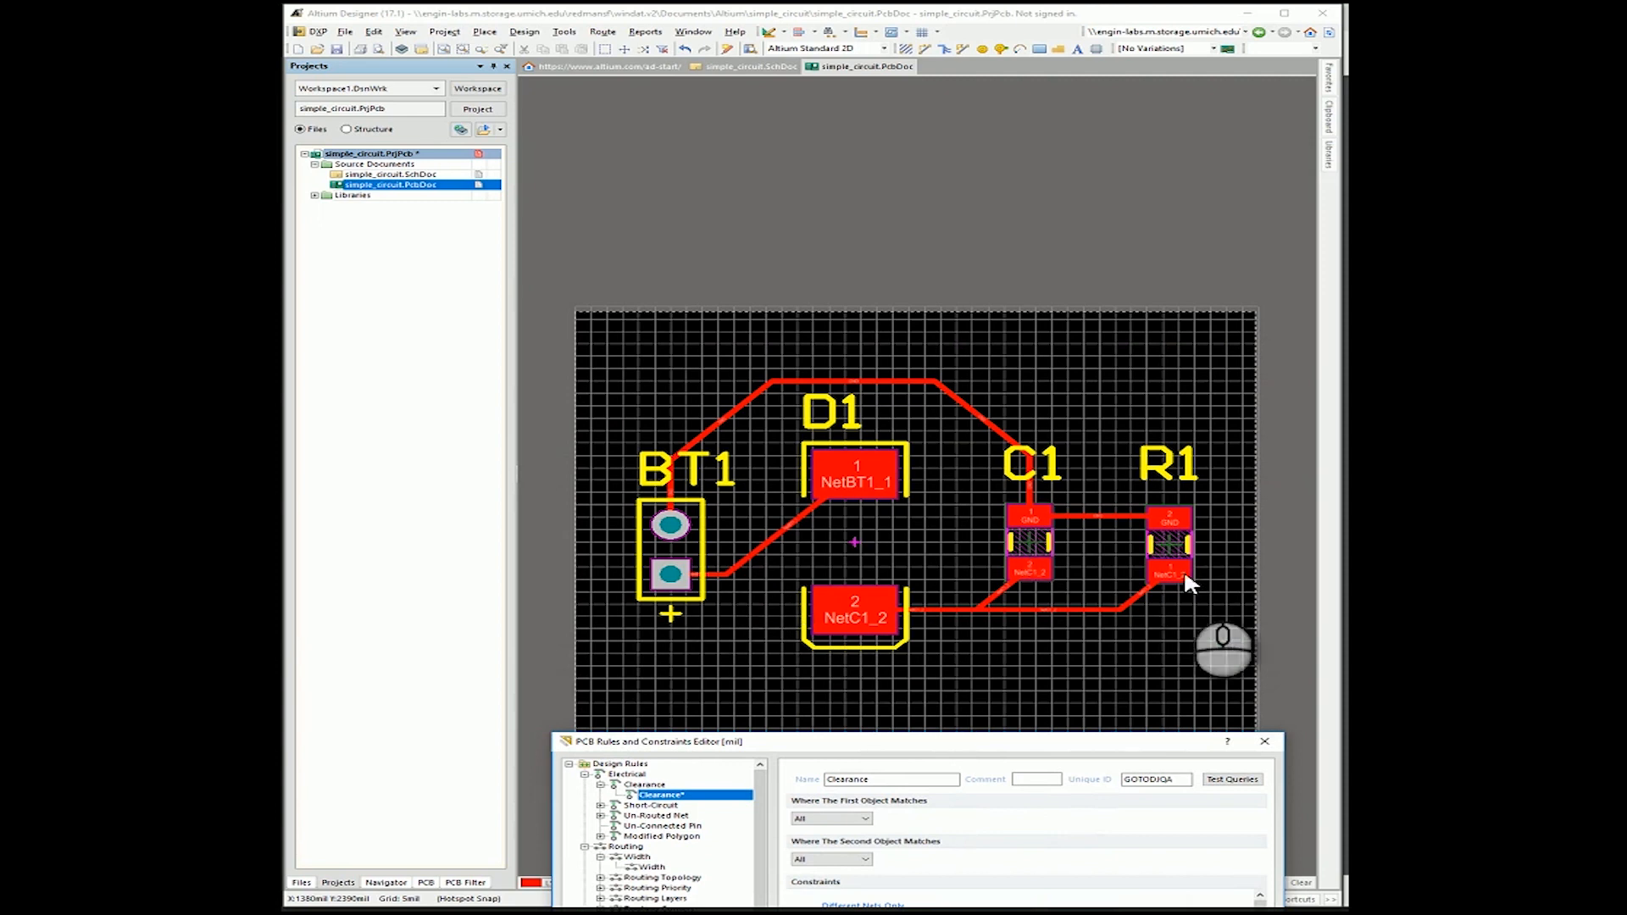
drag(1047, 740, 1047, 348)
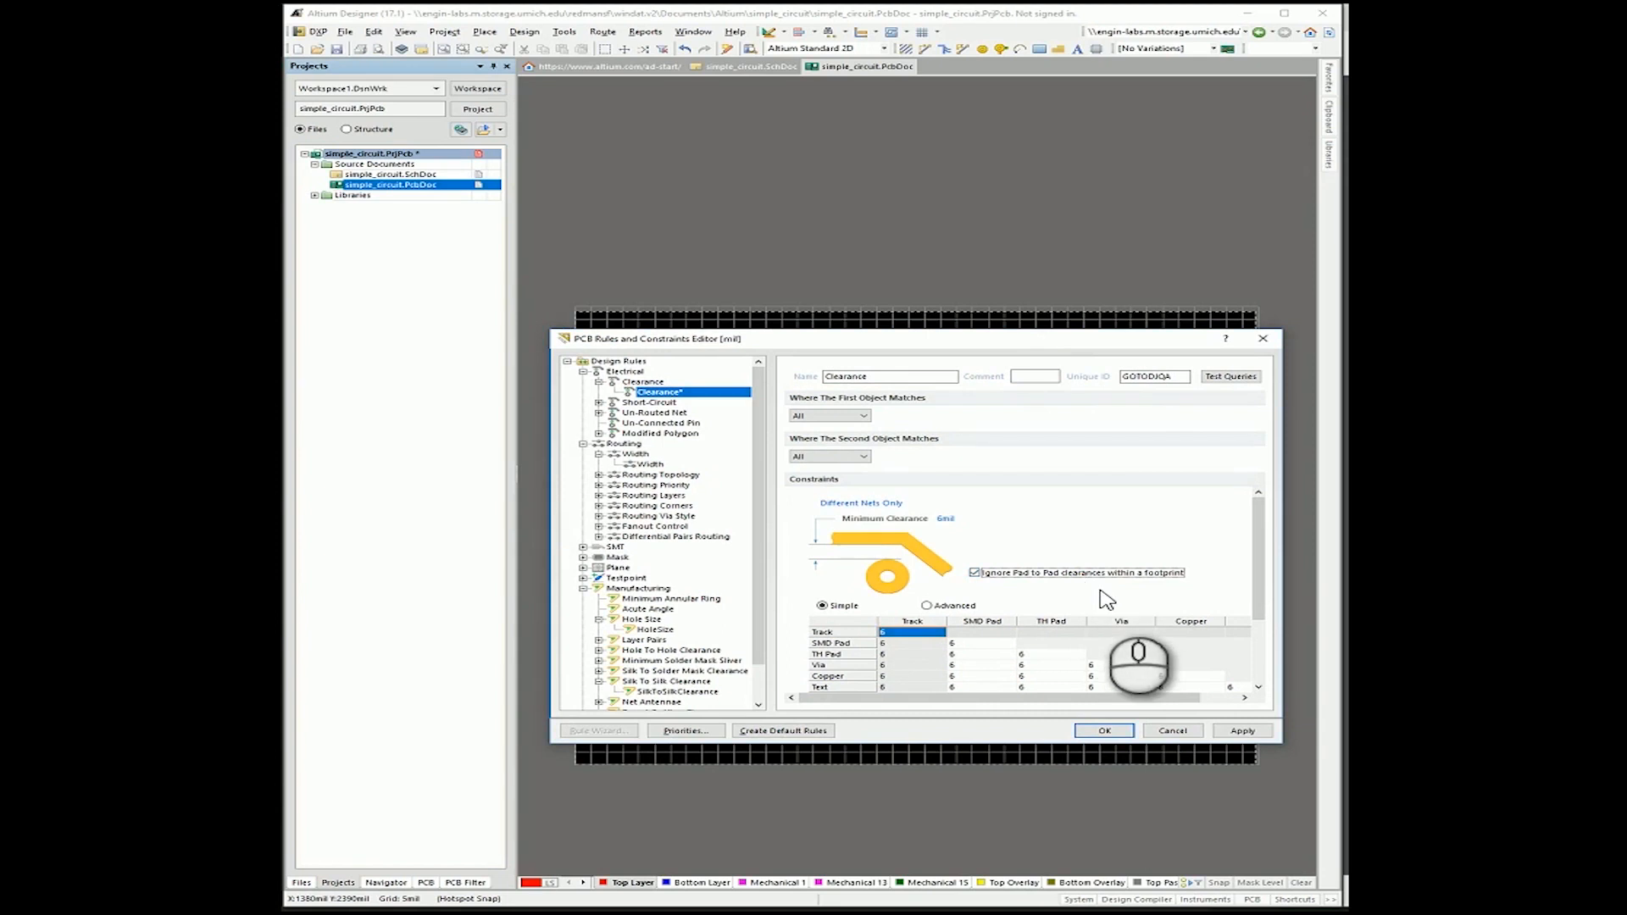
drag(1046, 352, 1017, 331)
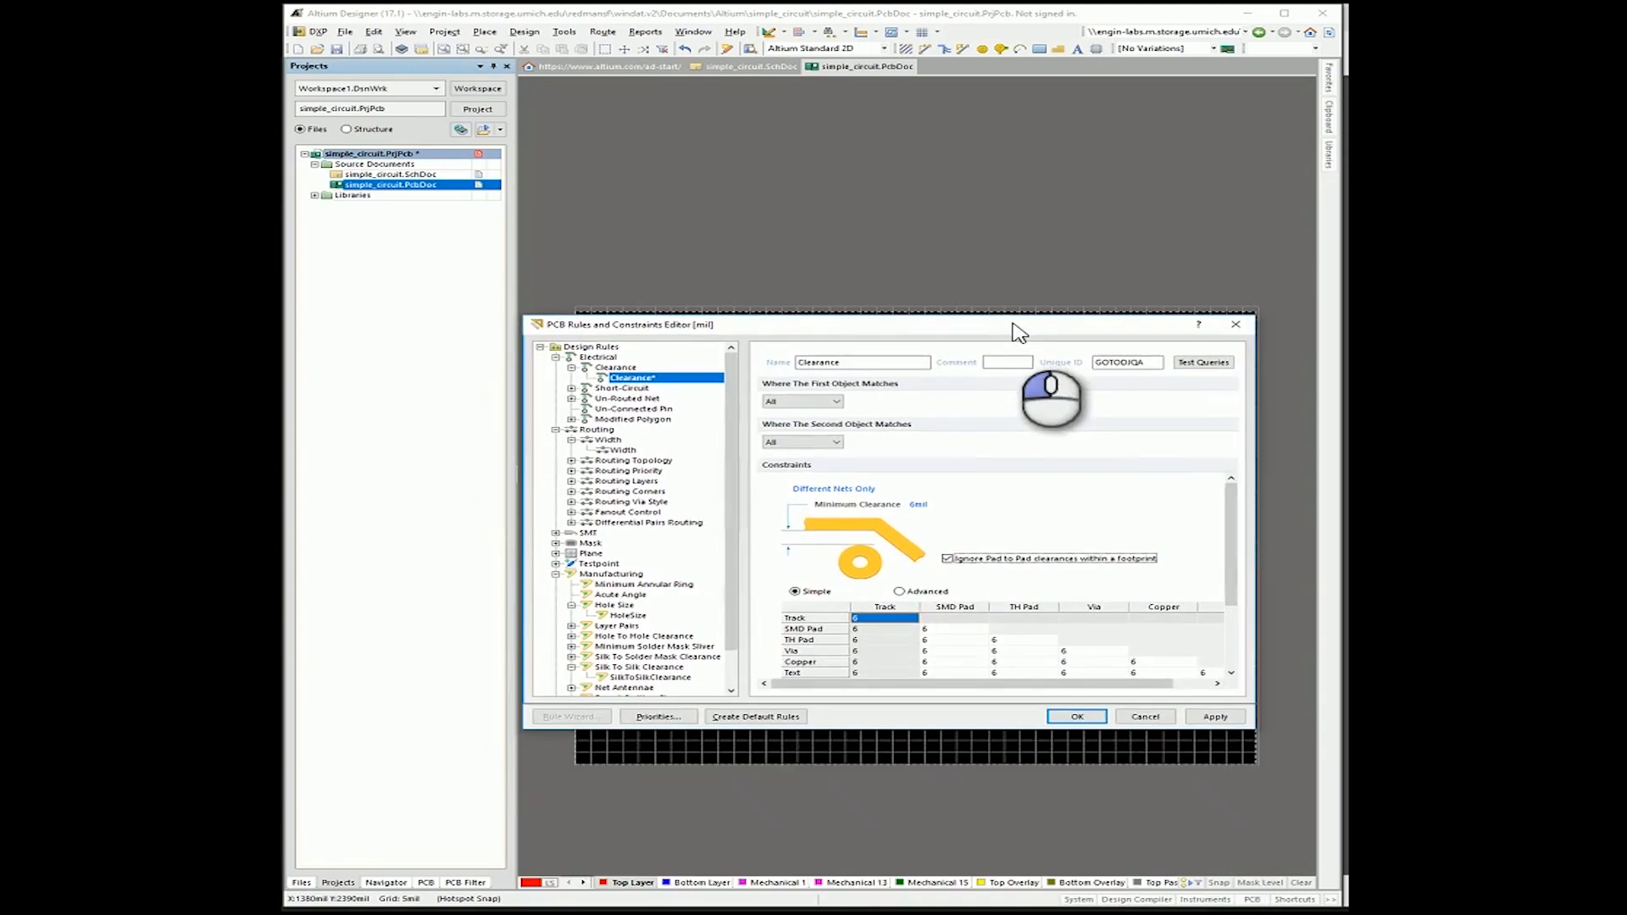
click(1215, 718)
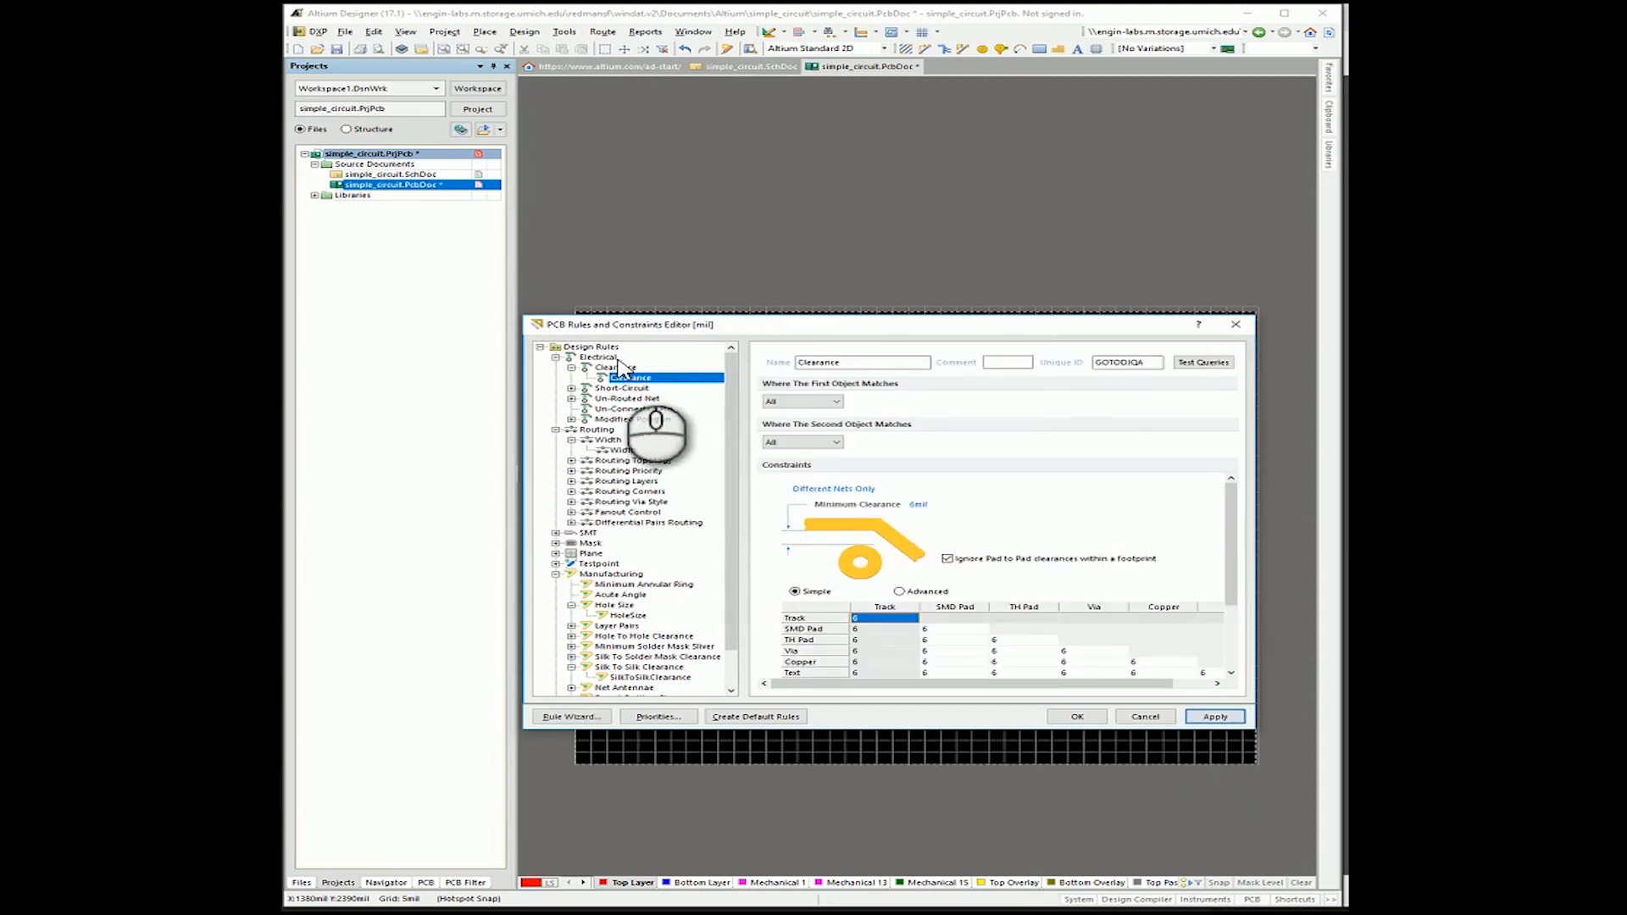
Set the routing Width rule to 6 mil minimum, 10 mil preferred and 40 mil maximum, and apply it.
click(620, 450)
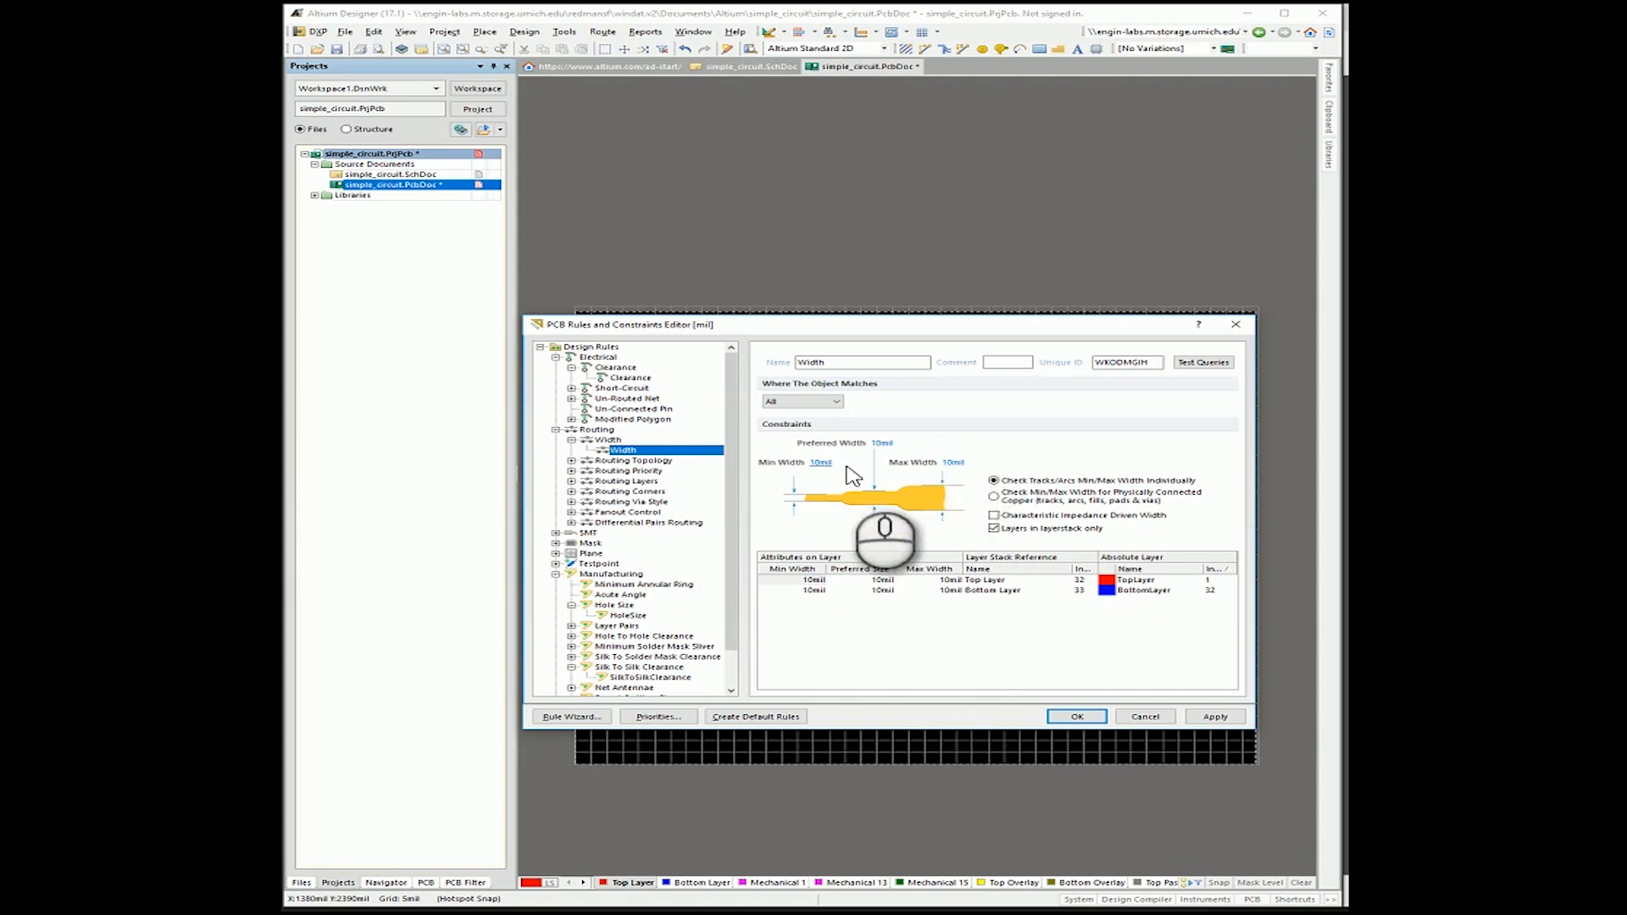
drag(873, 325, 1001, 329)
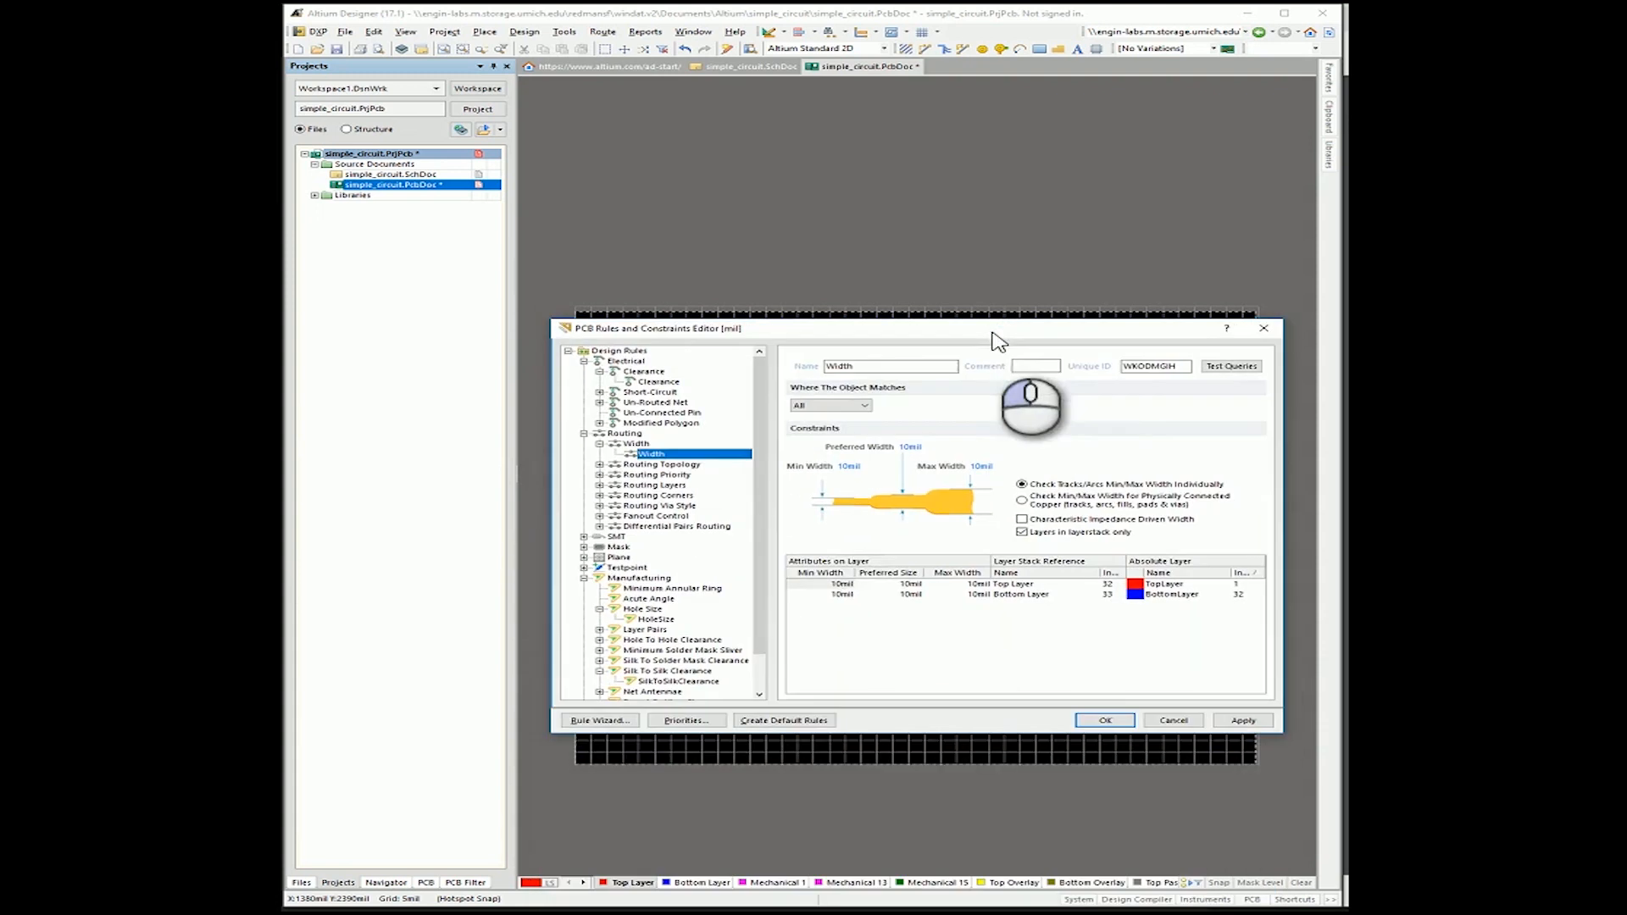
click(848, 471)
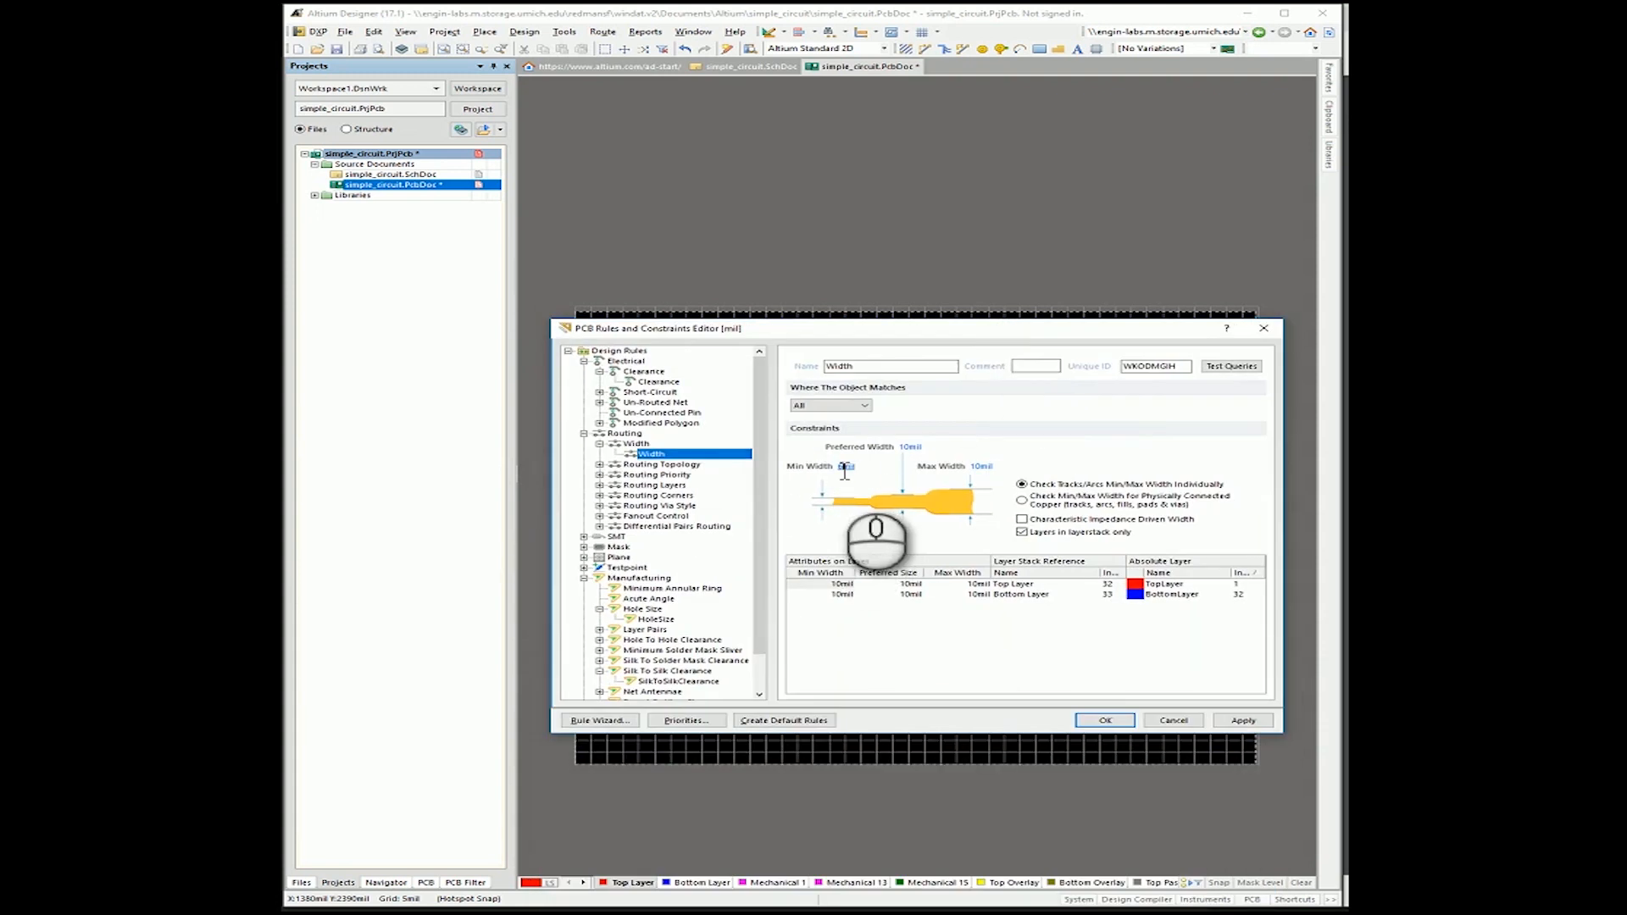
click(912, 448)
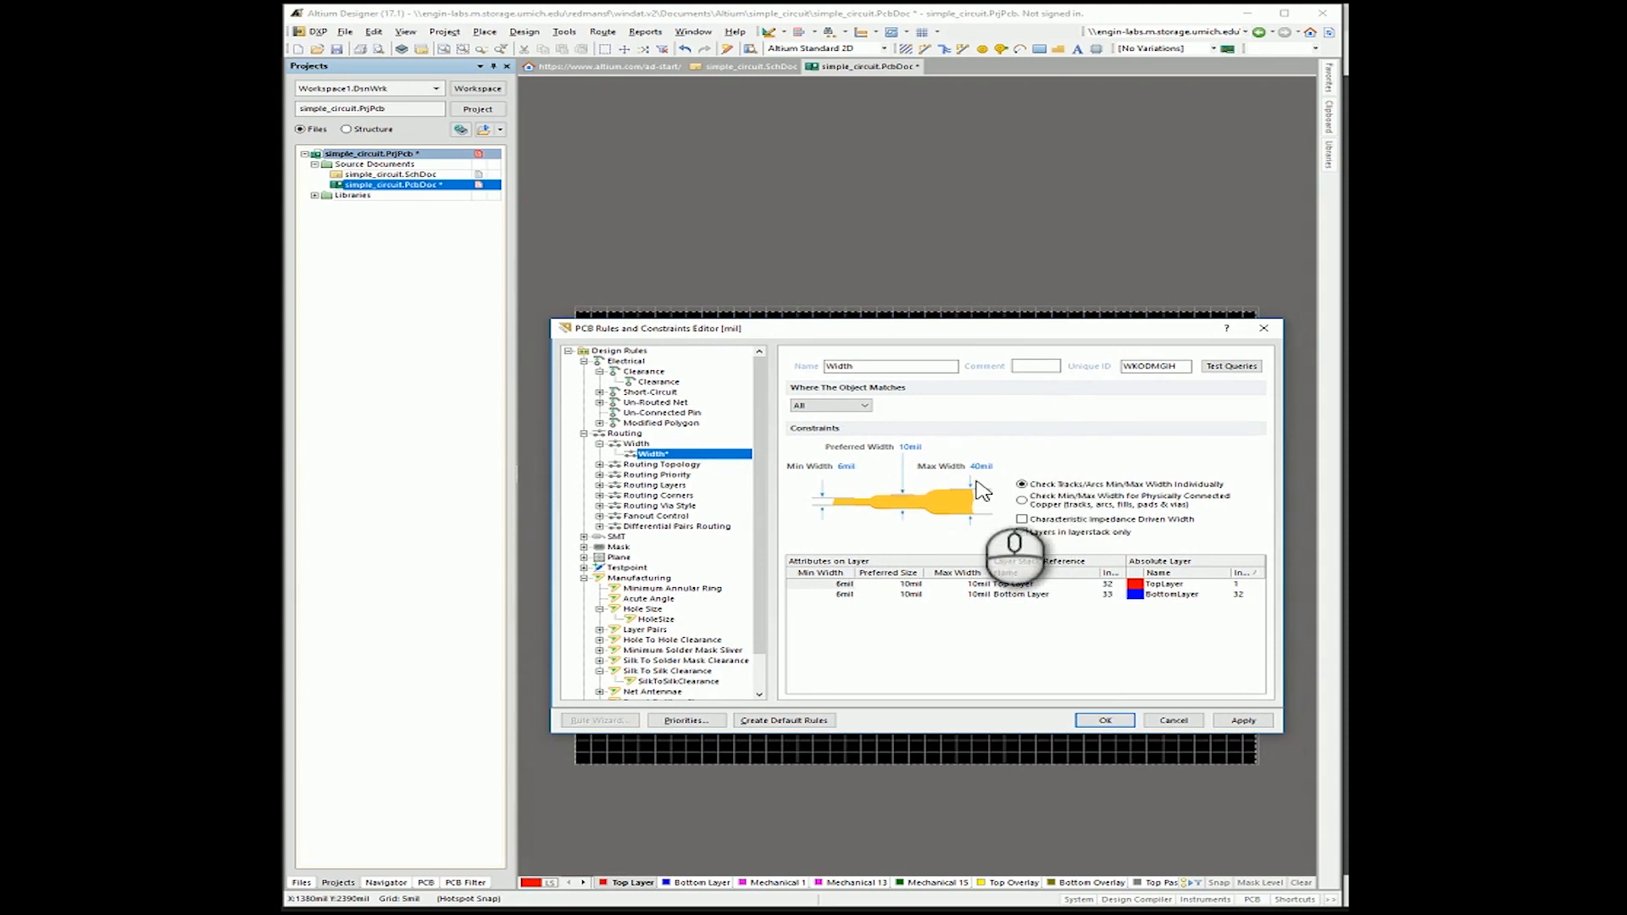
click(1239, 721)
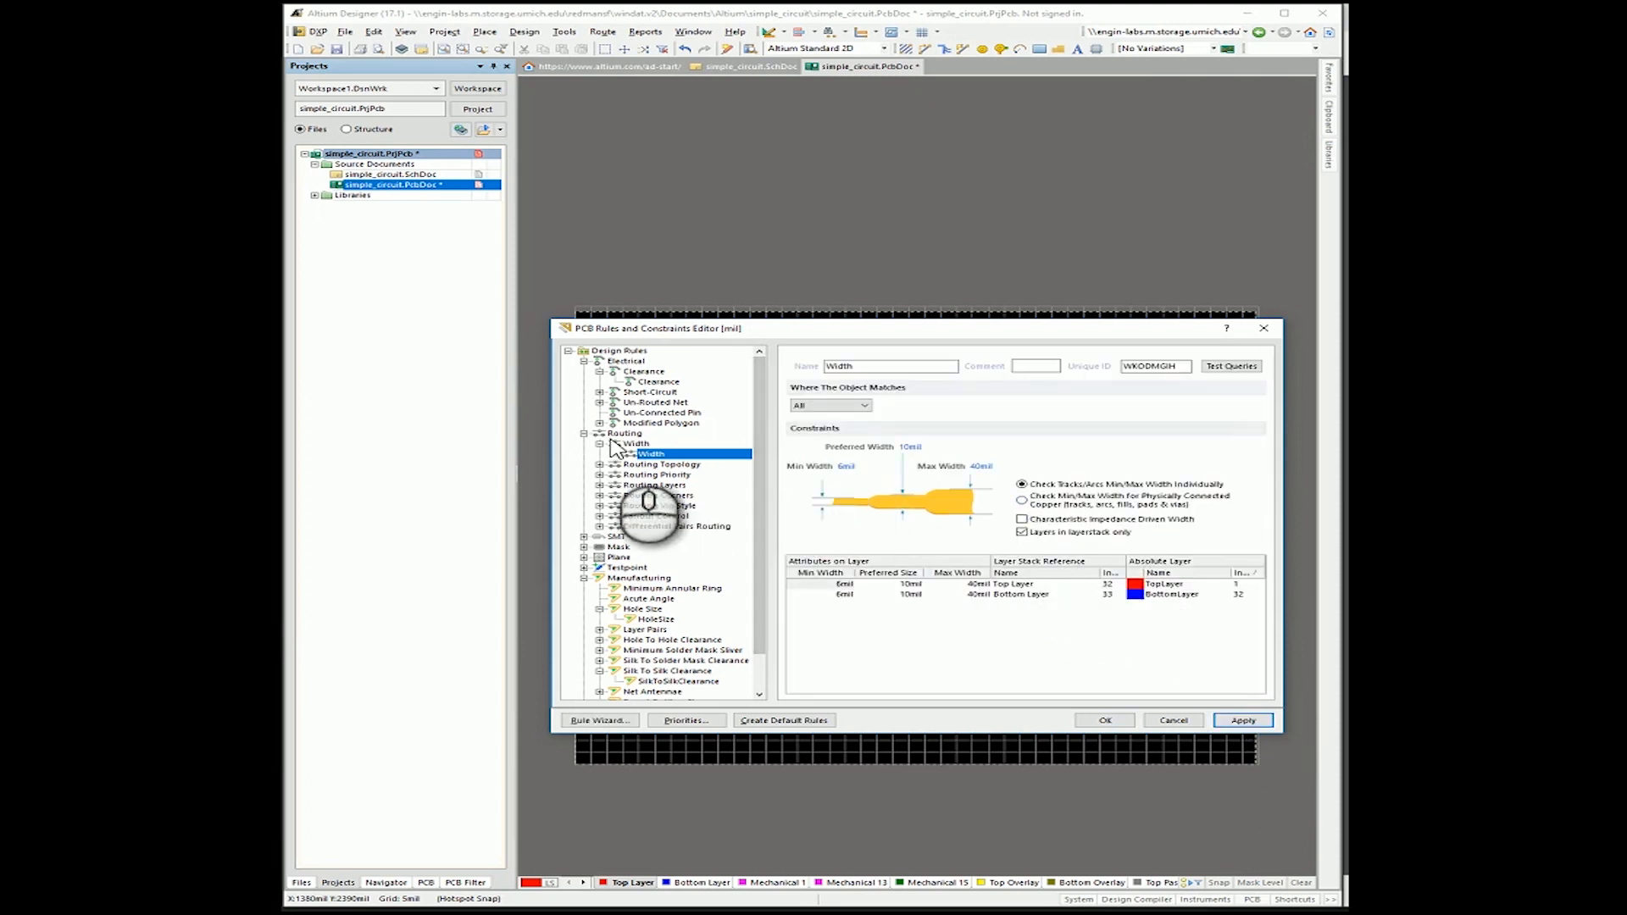
Set the minimum hole size in the manufacturing HoleSize rule to 13 mil.
click(632, 579)
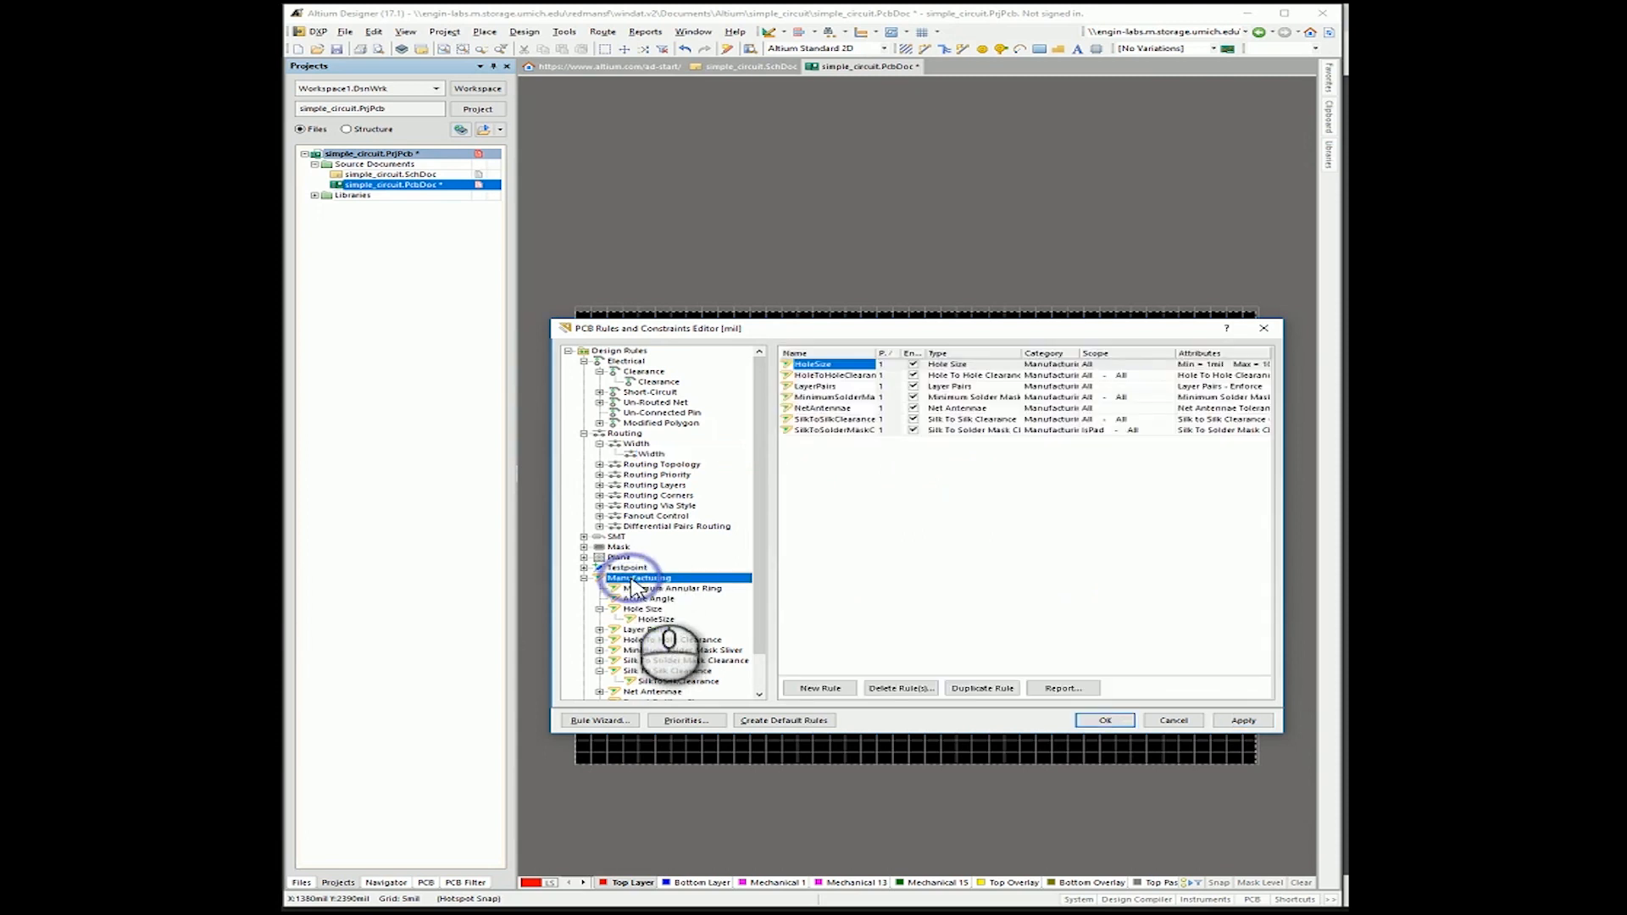
scroll(632, 674, down, 2)
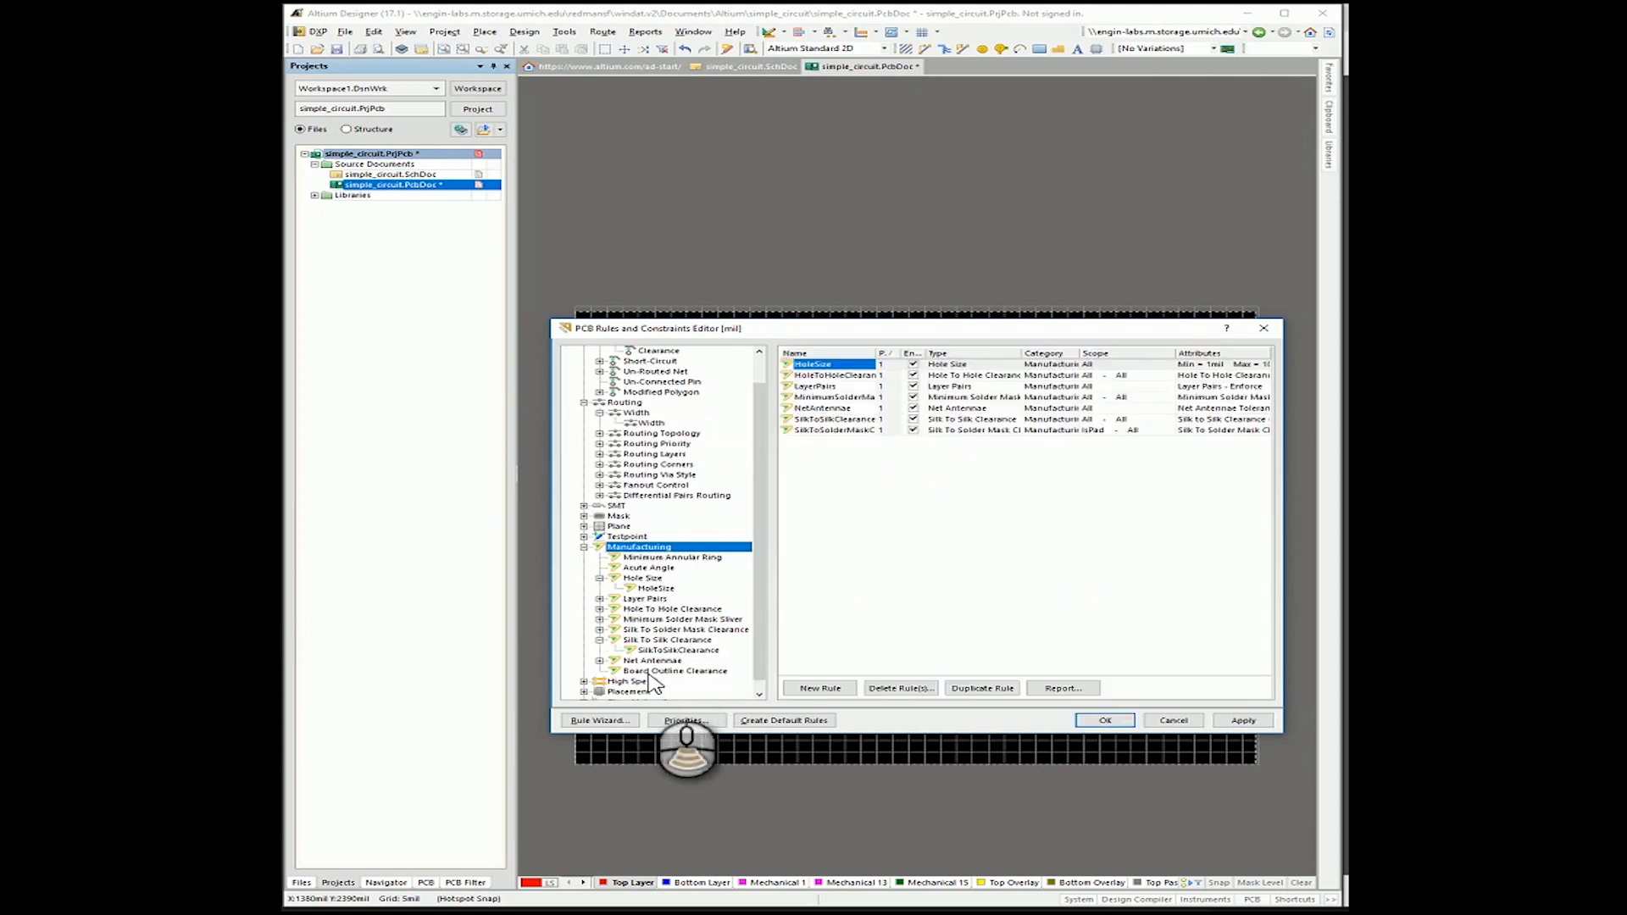
click(644, 568)
click(655, 578)
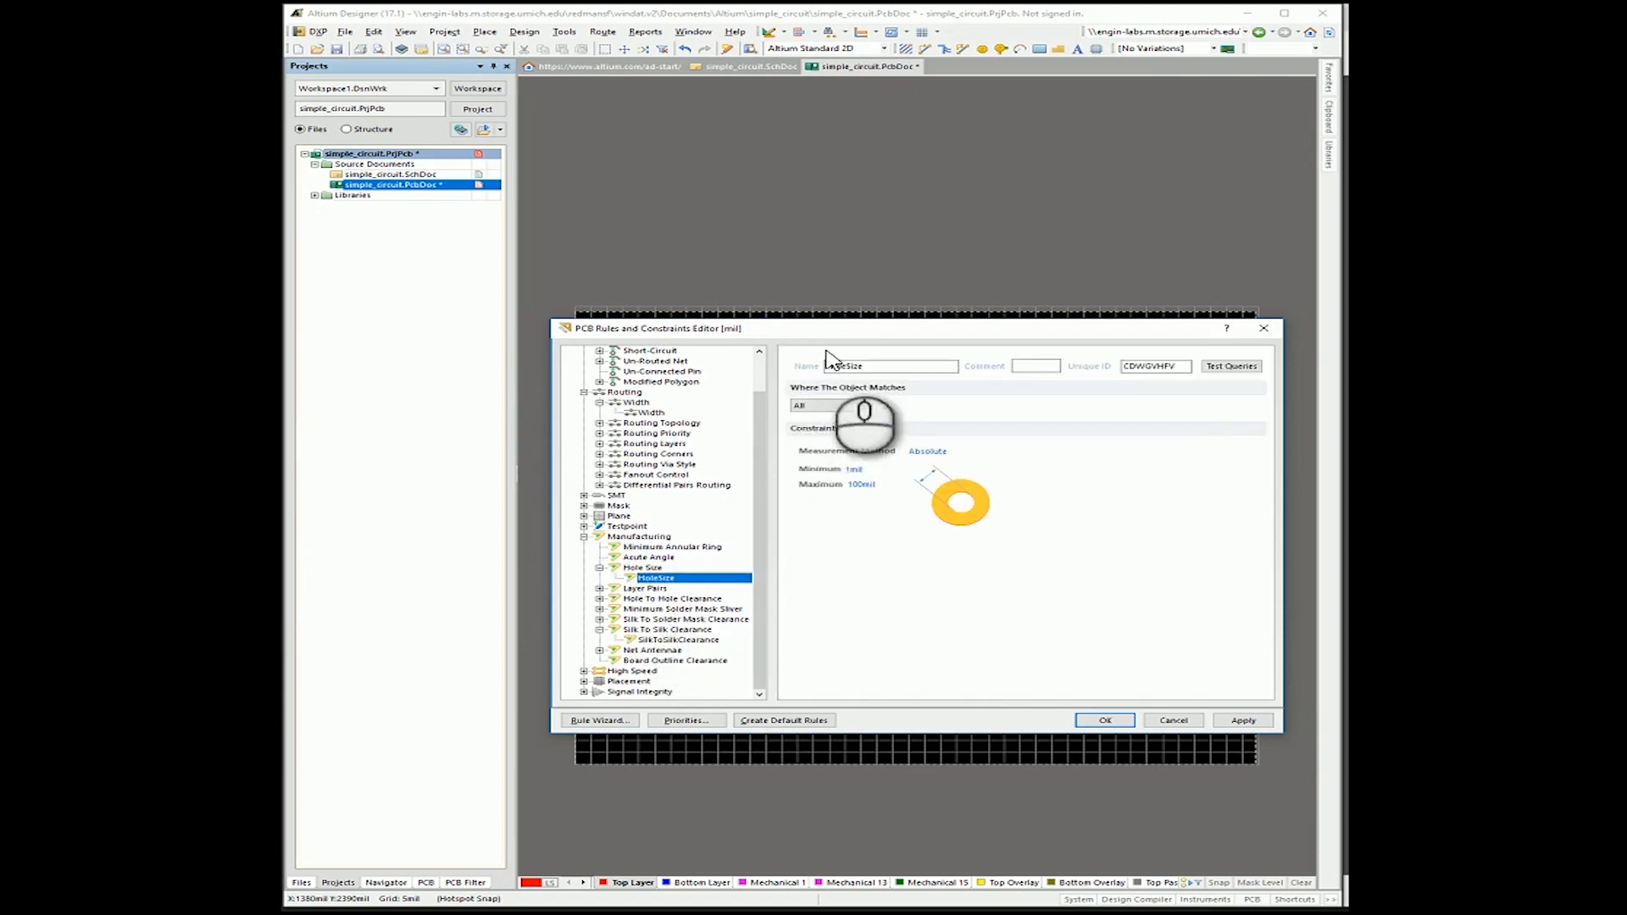
drag(864, 335, 848, 620)
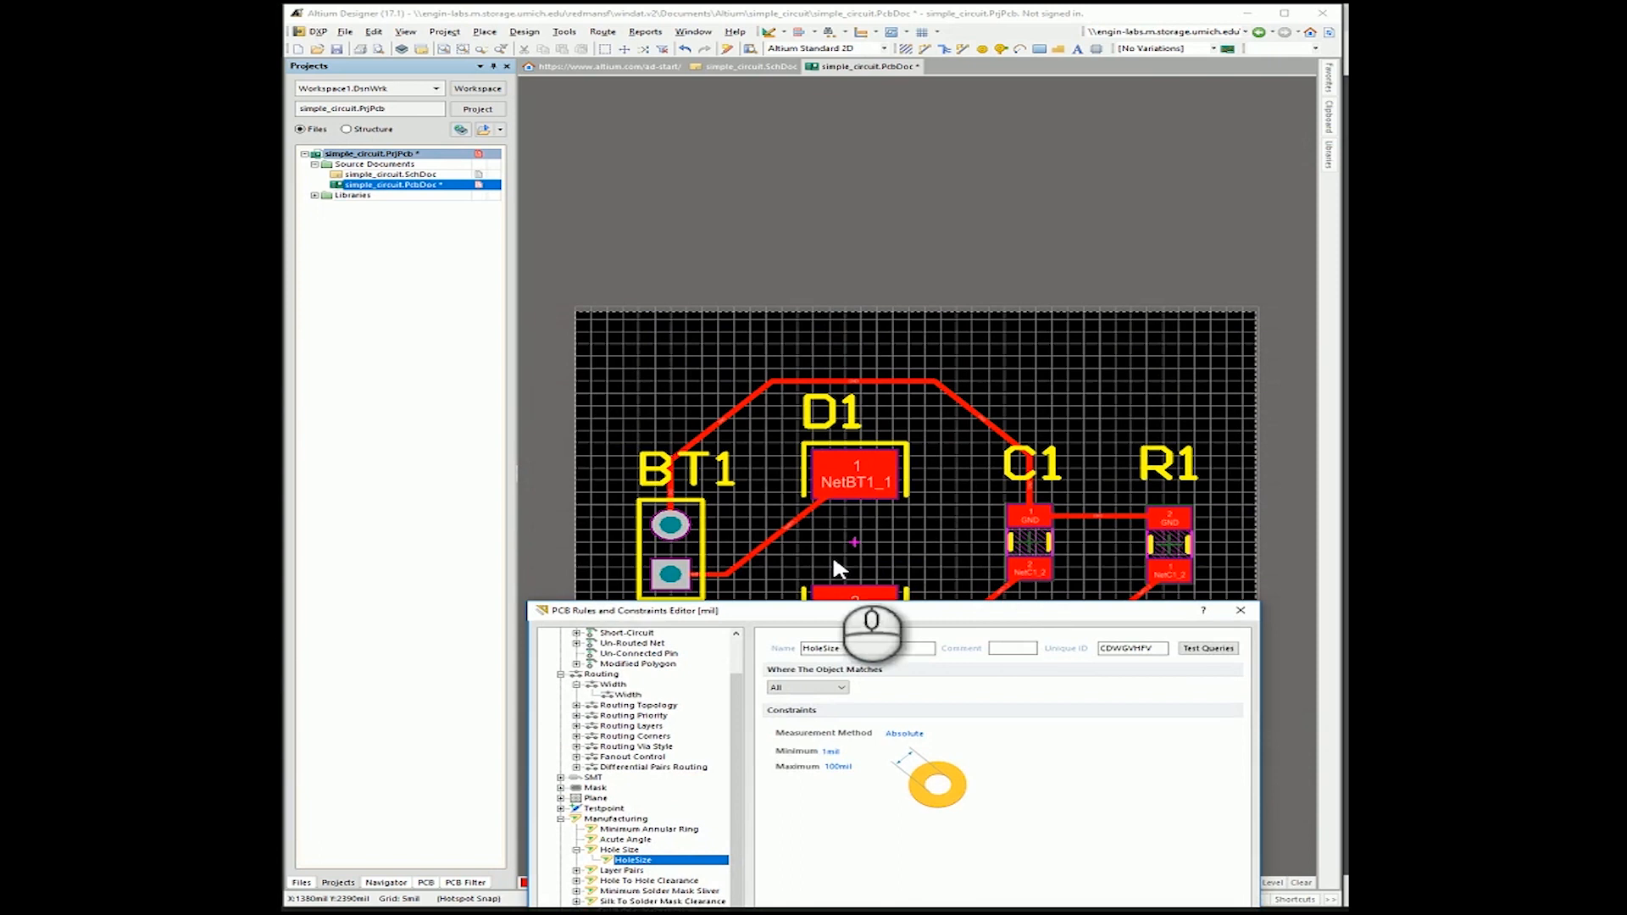
drag(1007, 611, 1010, 344)
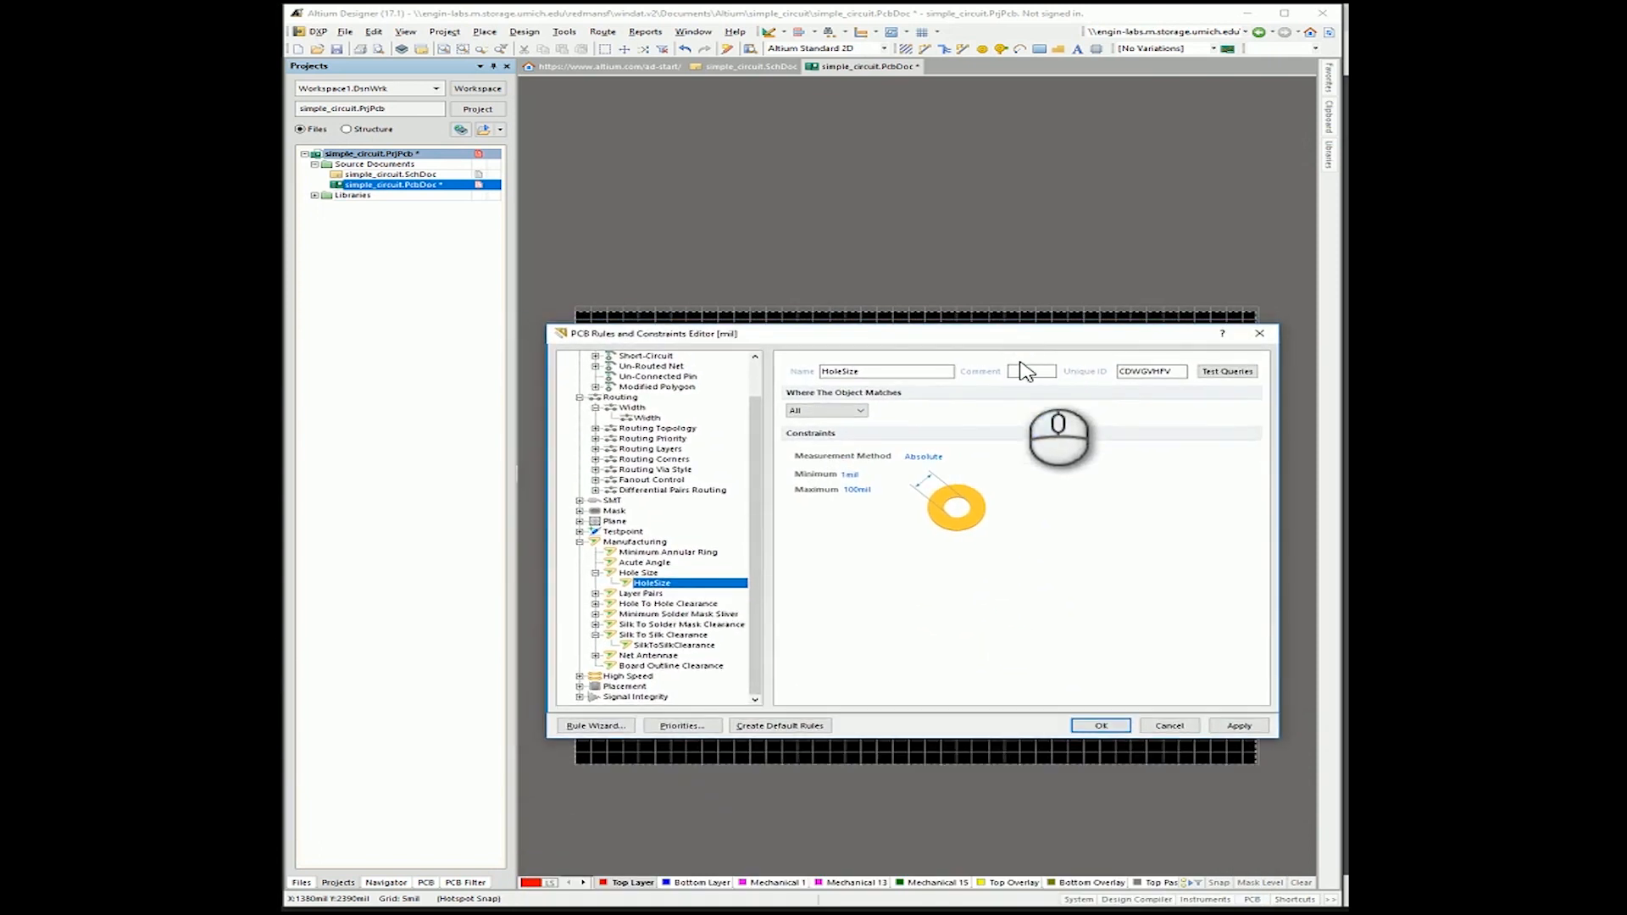
click(851, 474)
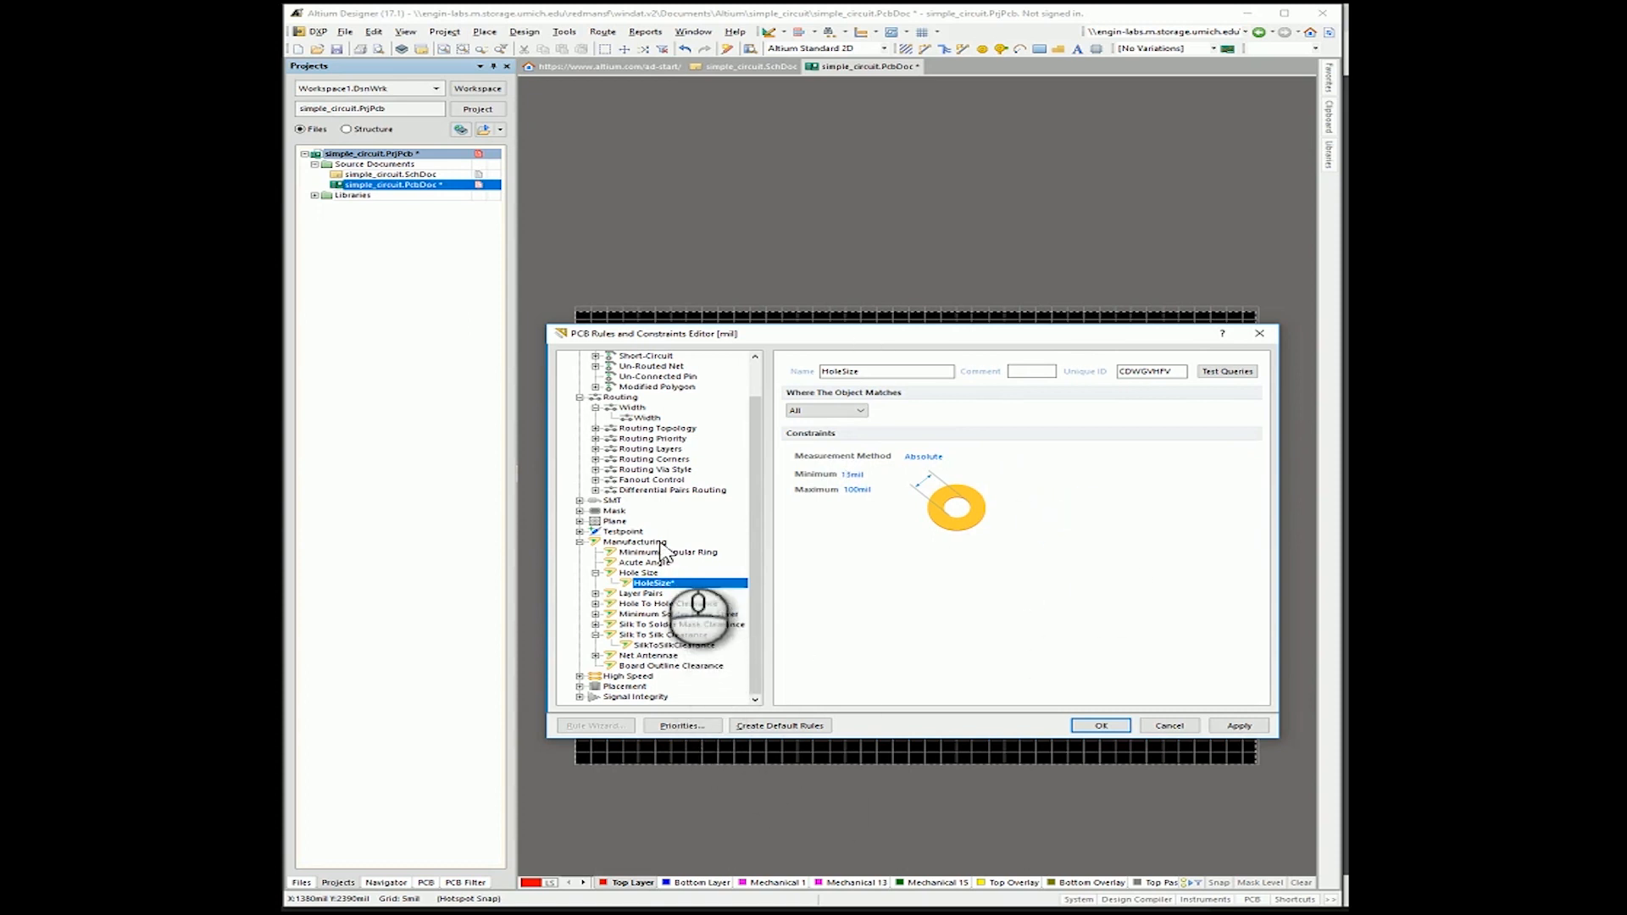
Set the SilkToSilkClearance rule's silk text to any silk object clearance to 6 mil and apply the pending rule changes.
click(666, 635)
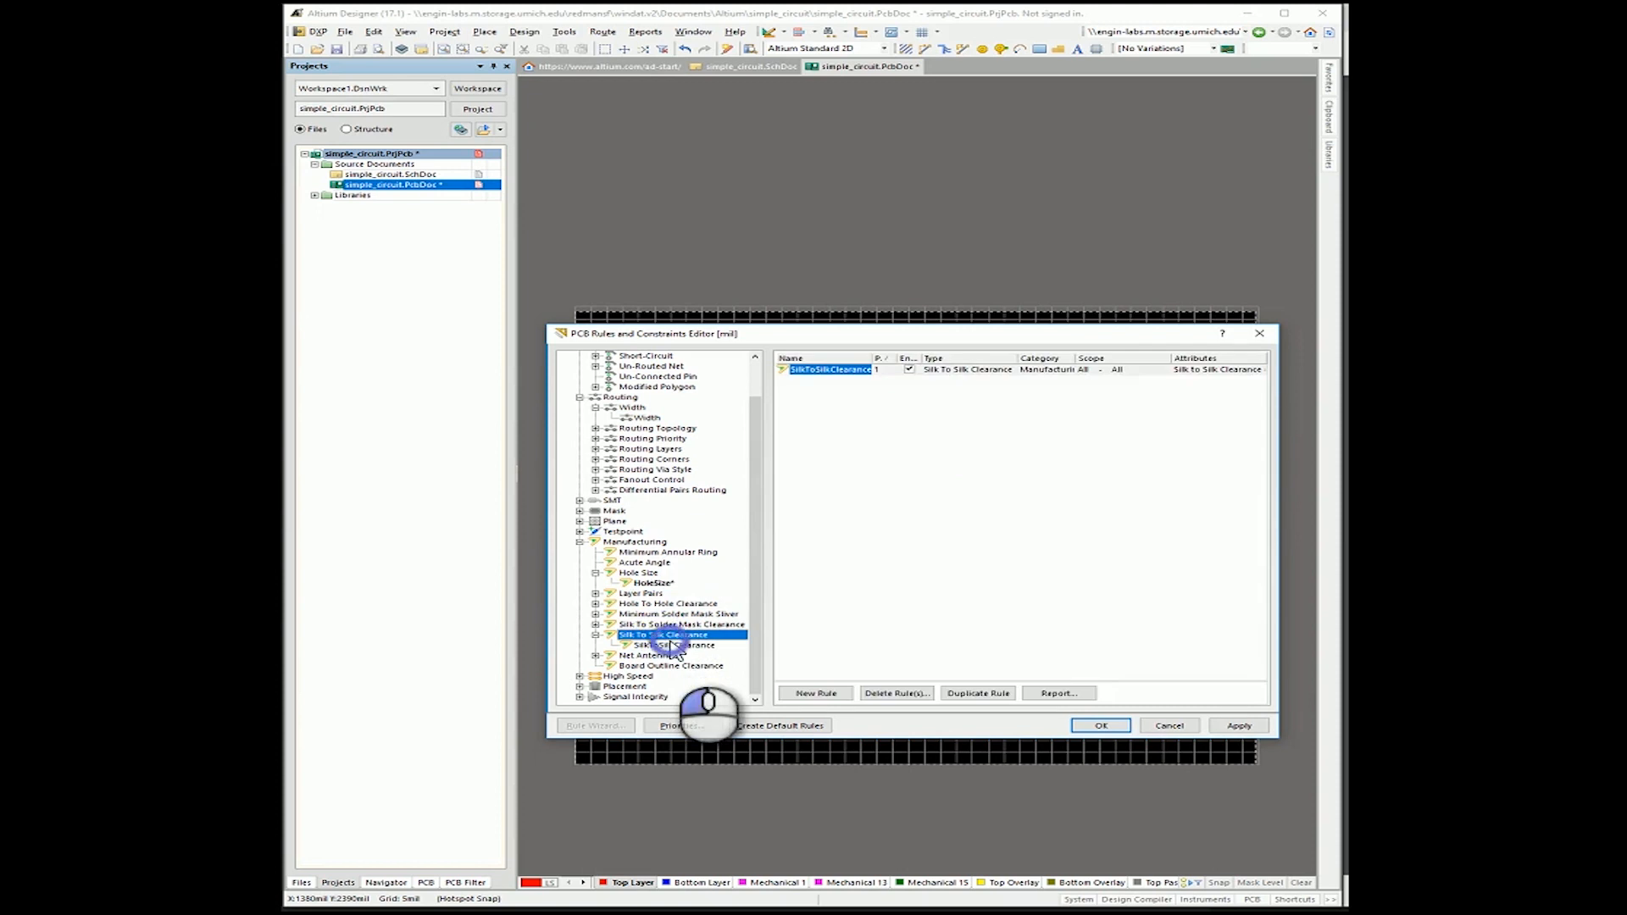
click(675, 645)
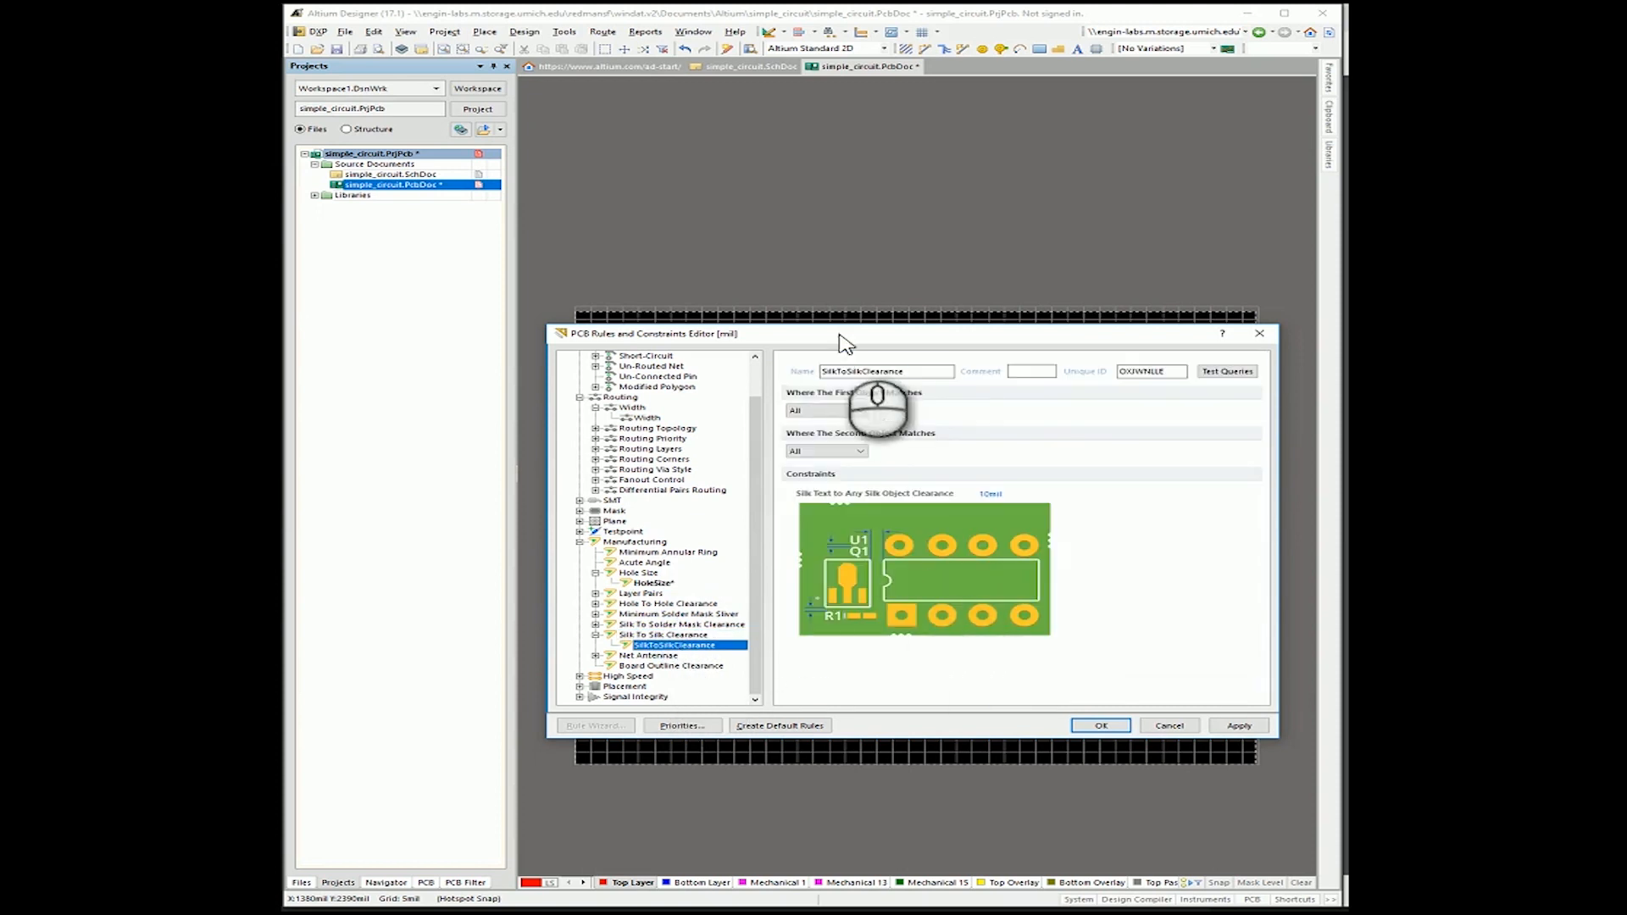
drag(845, 344, 841, 696)
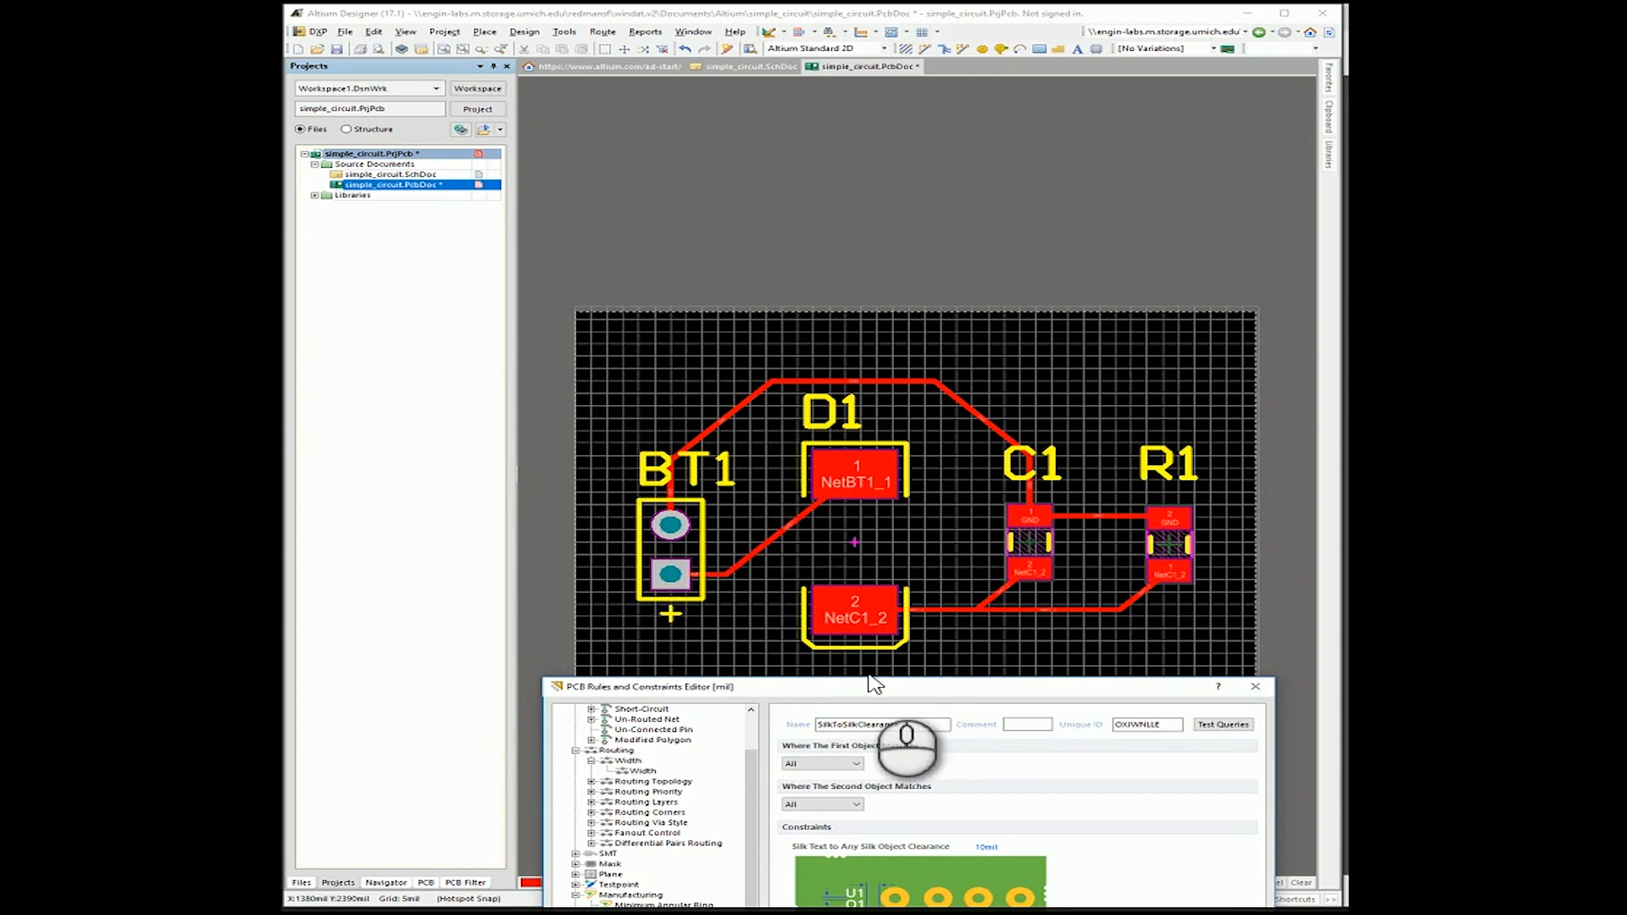
drag(873, 685, 889, 417)
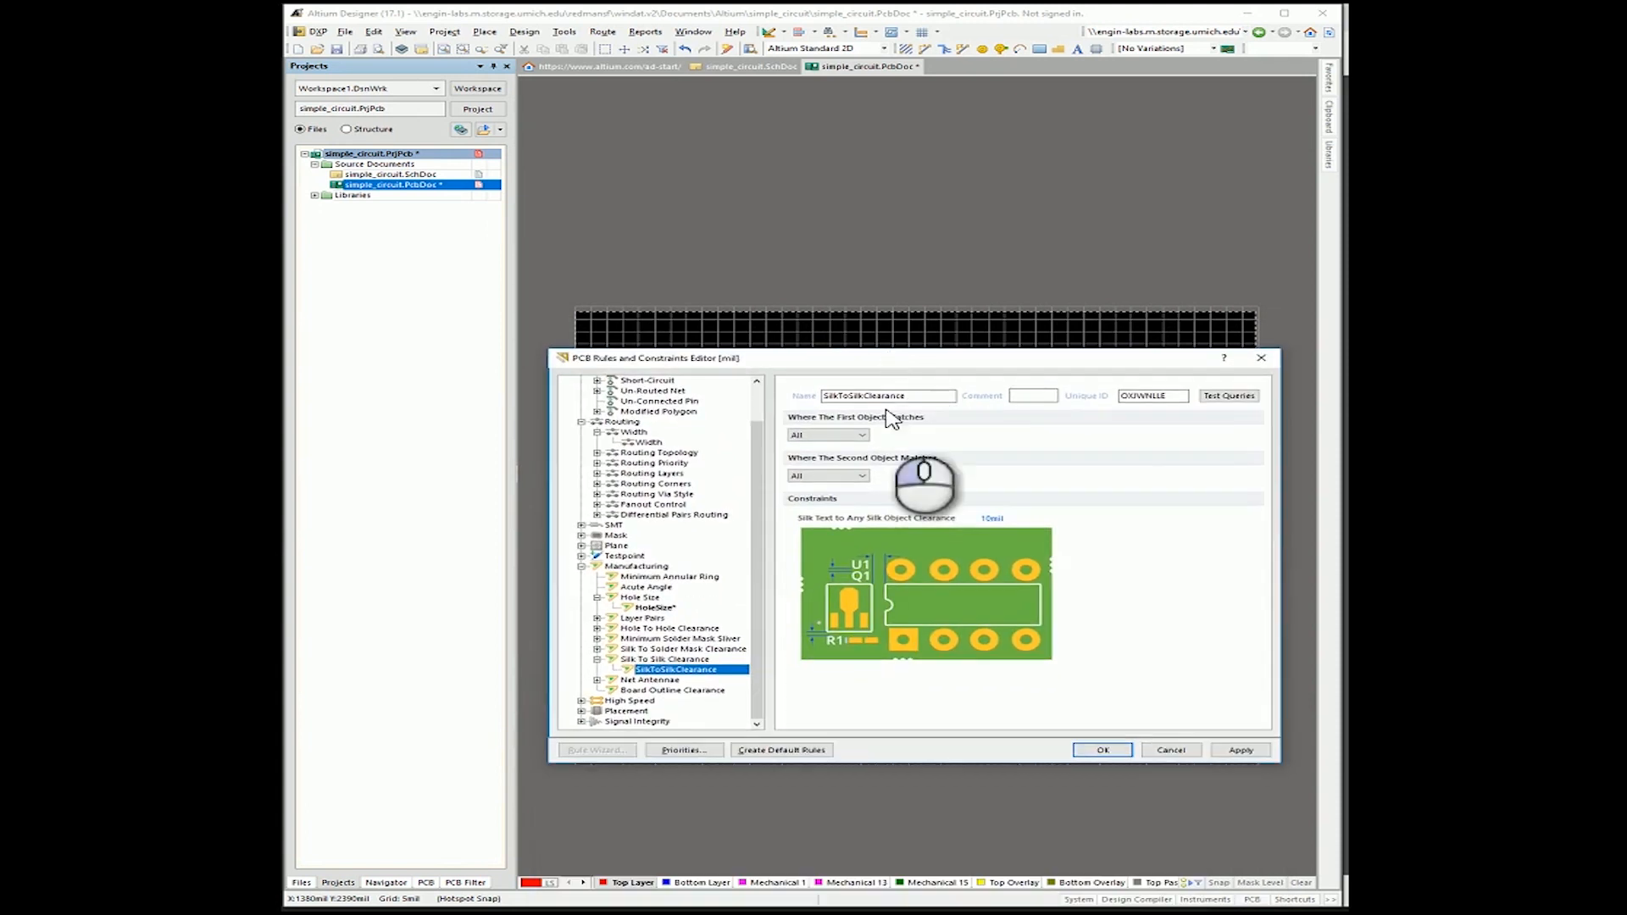
click(983, 518)
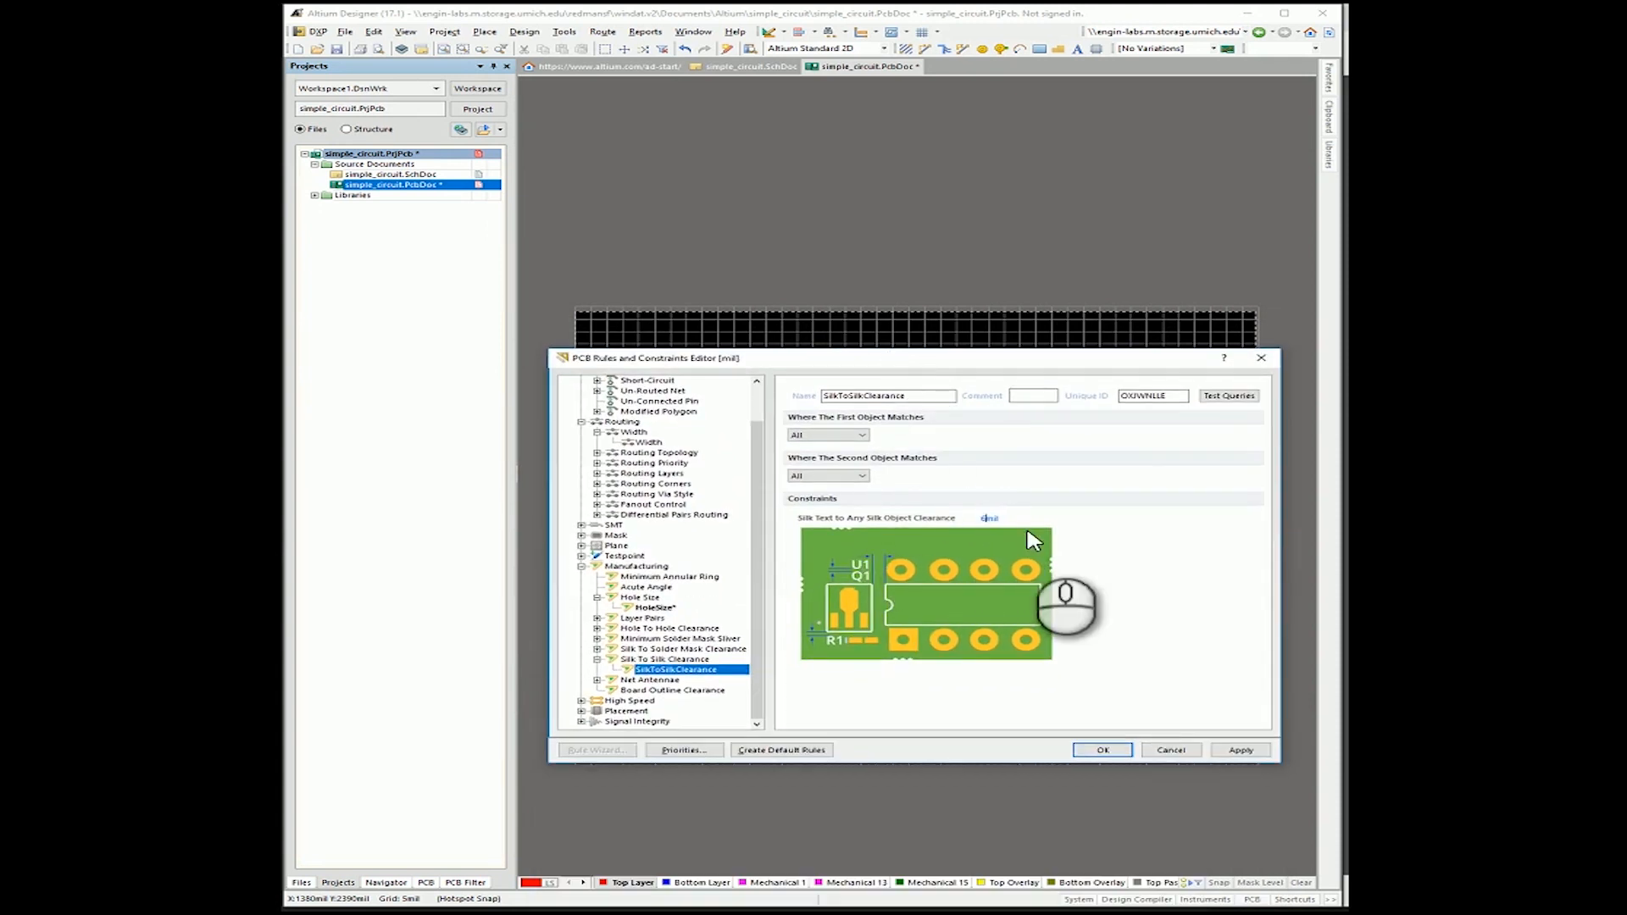
click(1240, 750)
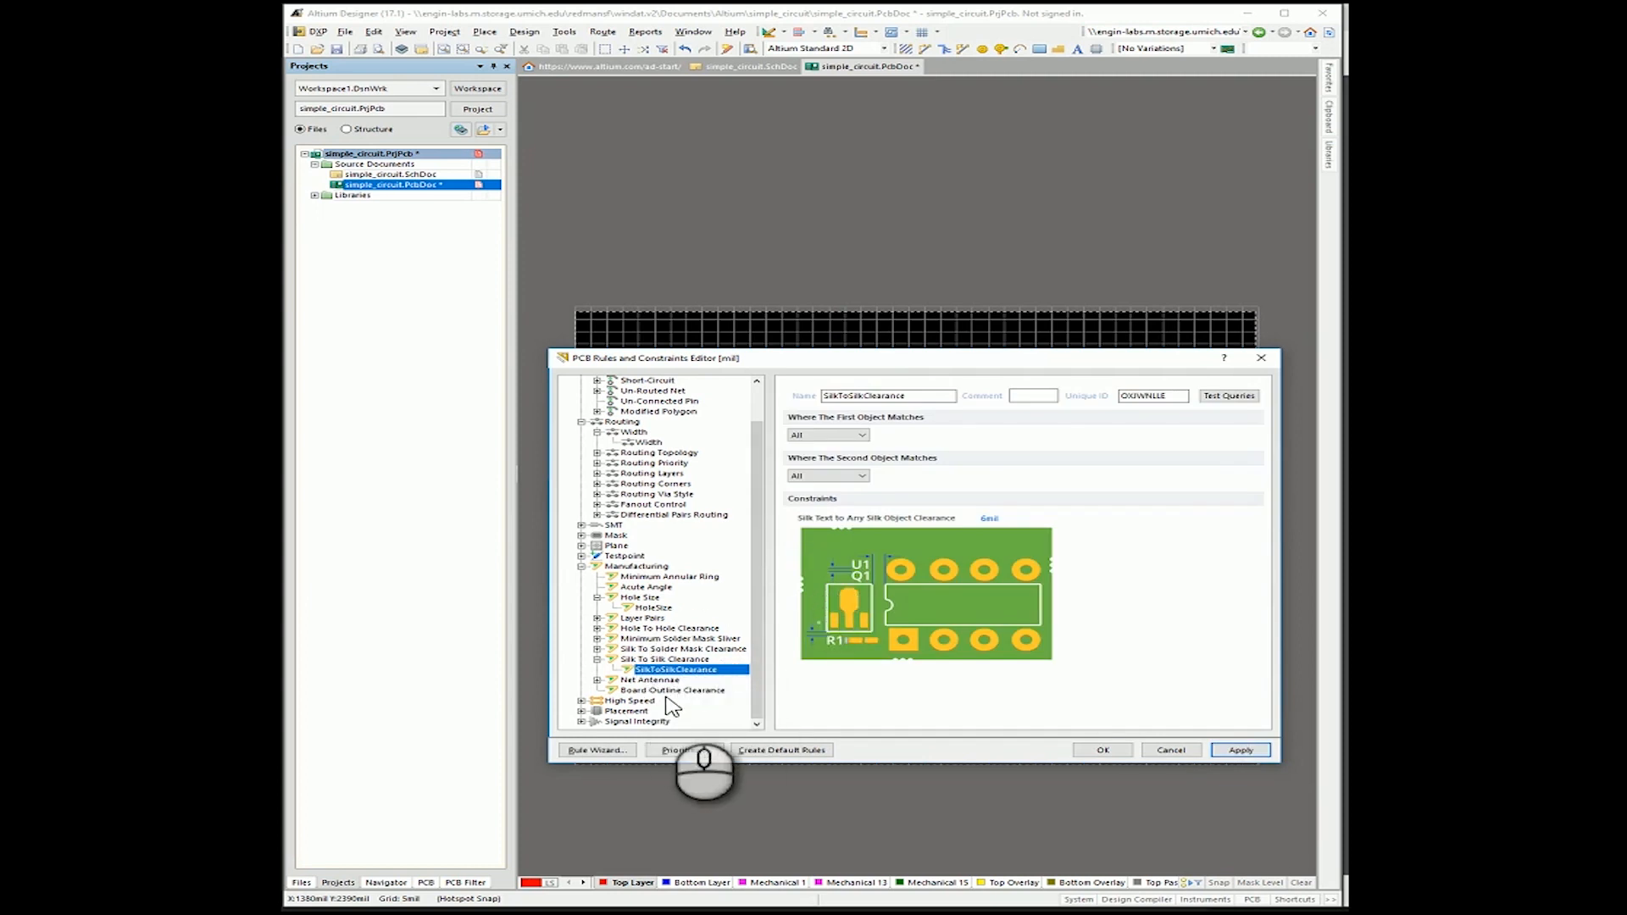
Add a Minimum Annular Ring manufacturing rule, set it to 7 mil, apply it and close the rules editor.
click(668, 577)
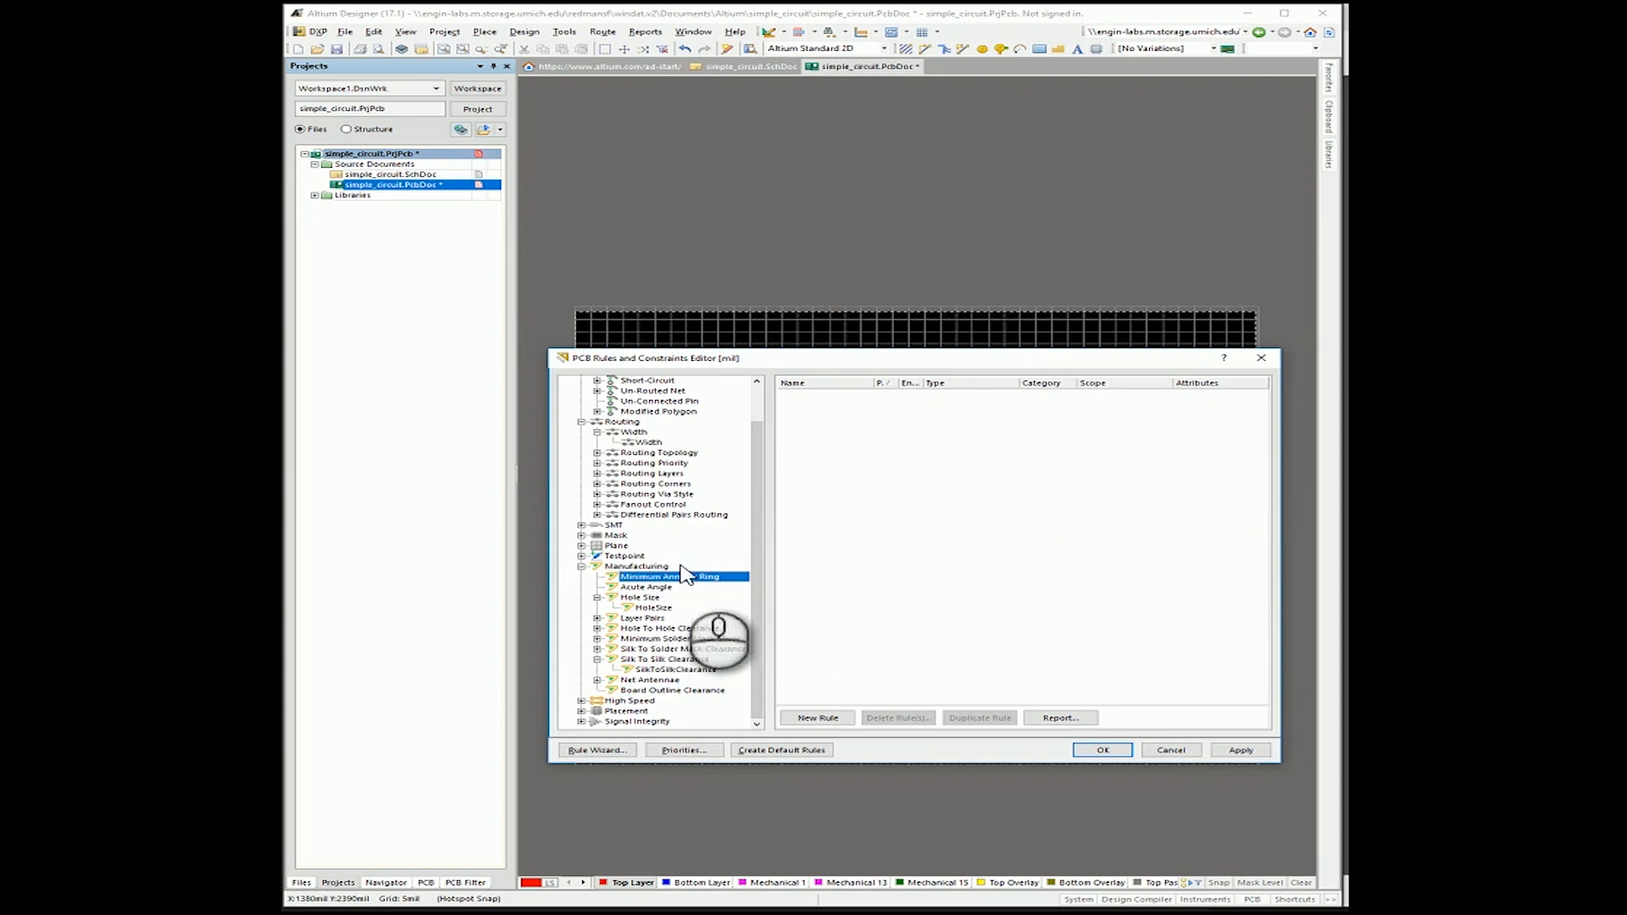
click(826, 721)
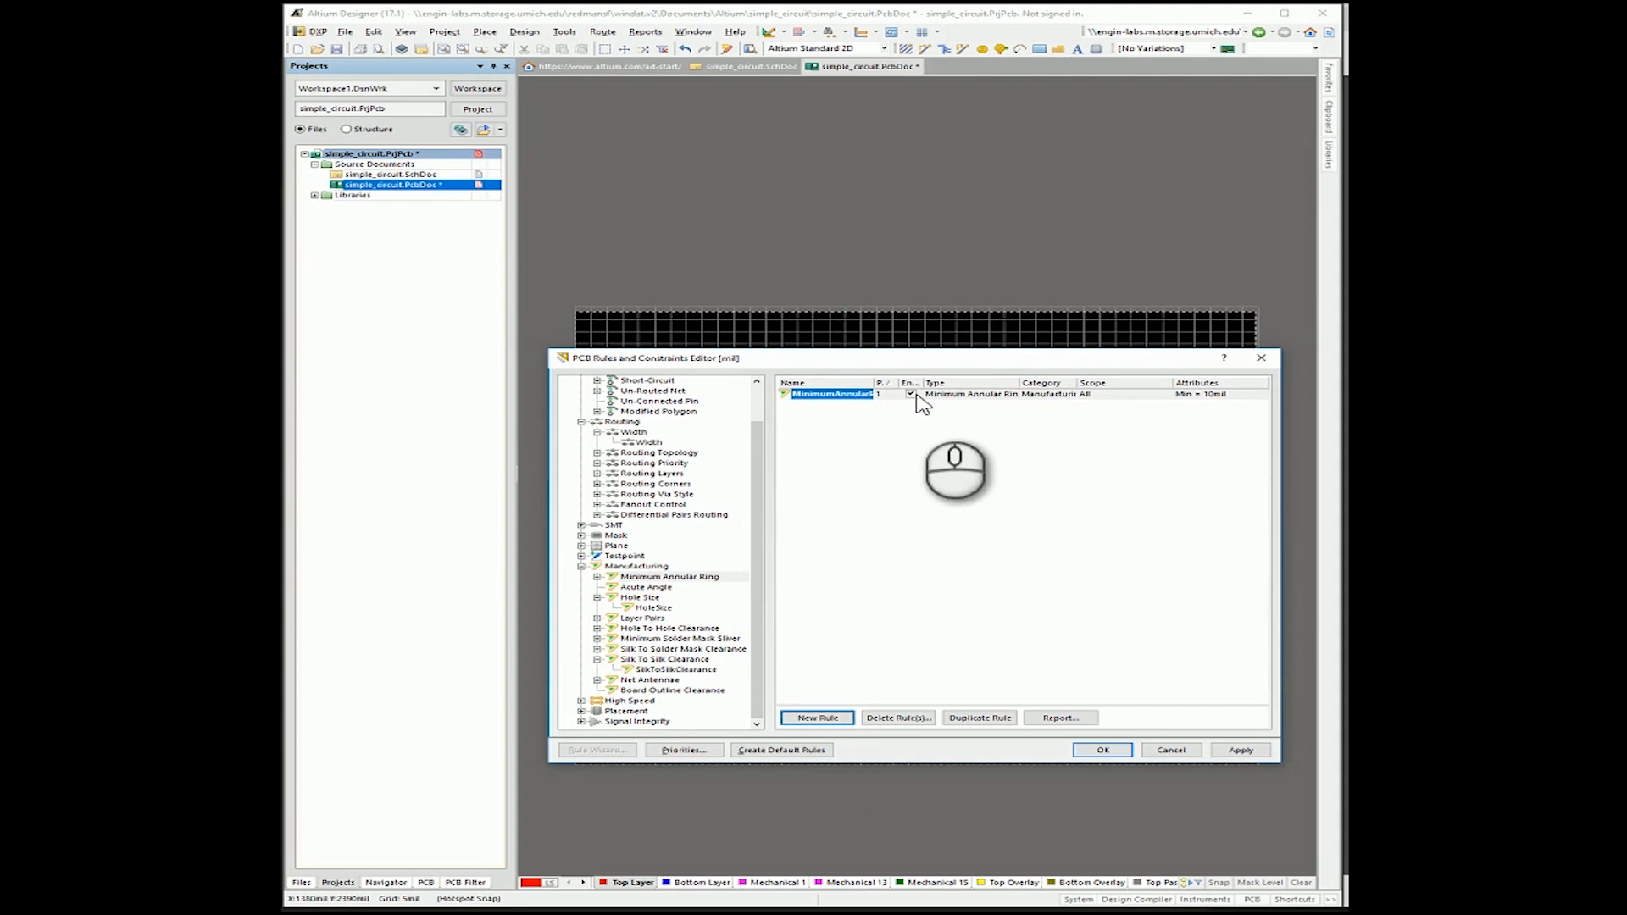
double_click(1211, 399)
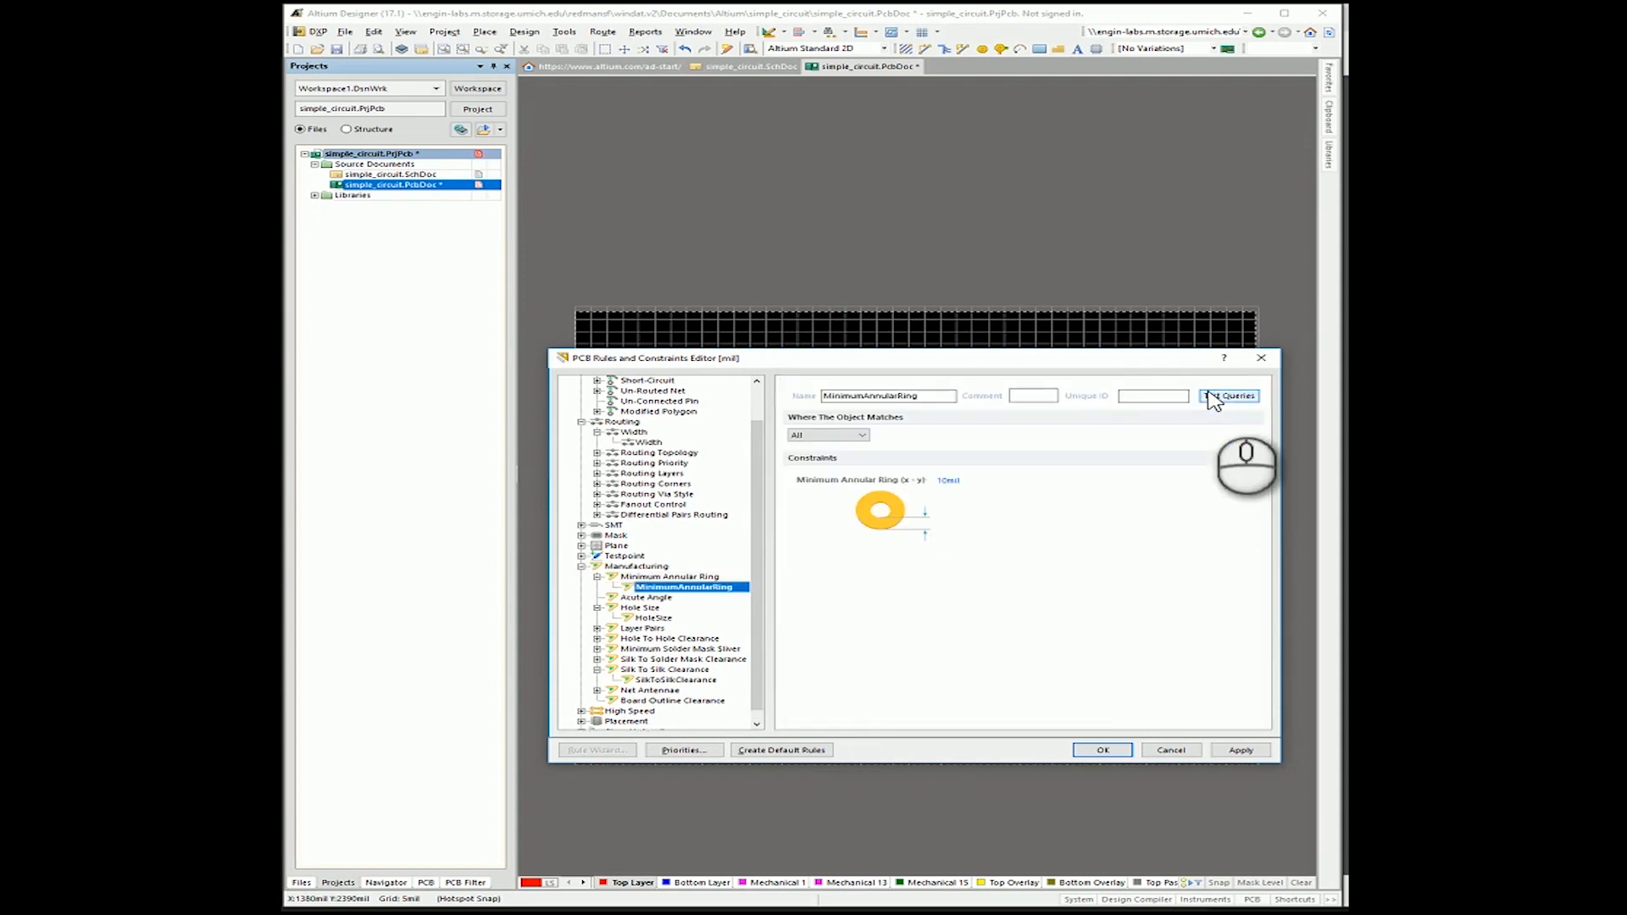
click(951, 481)
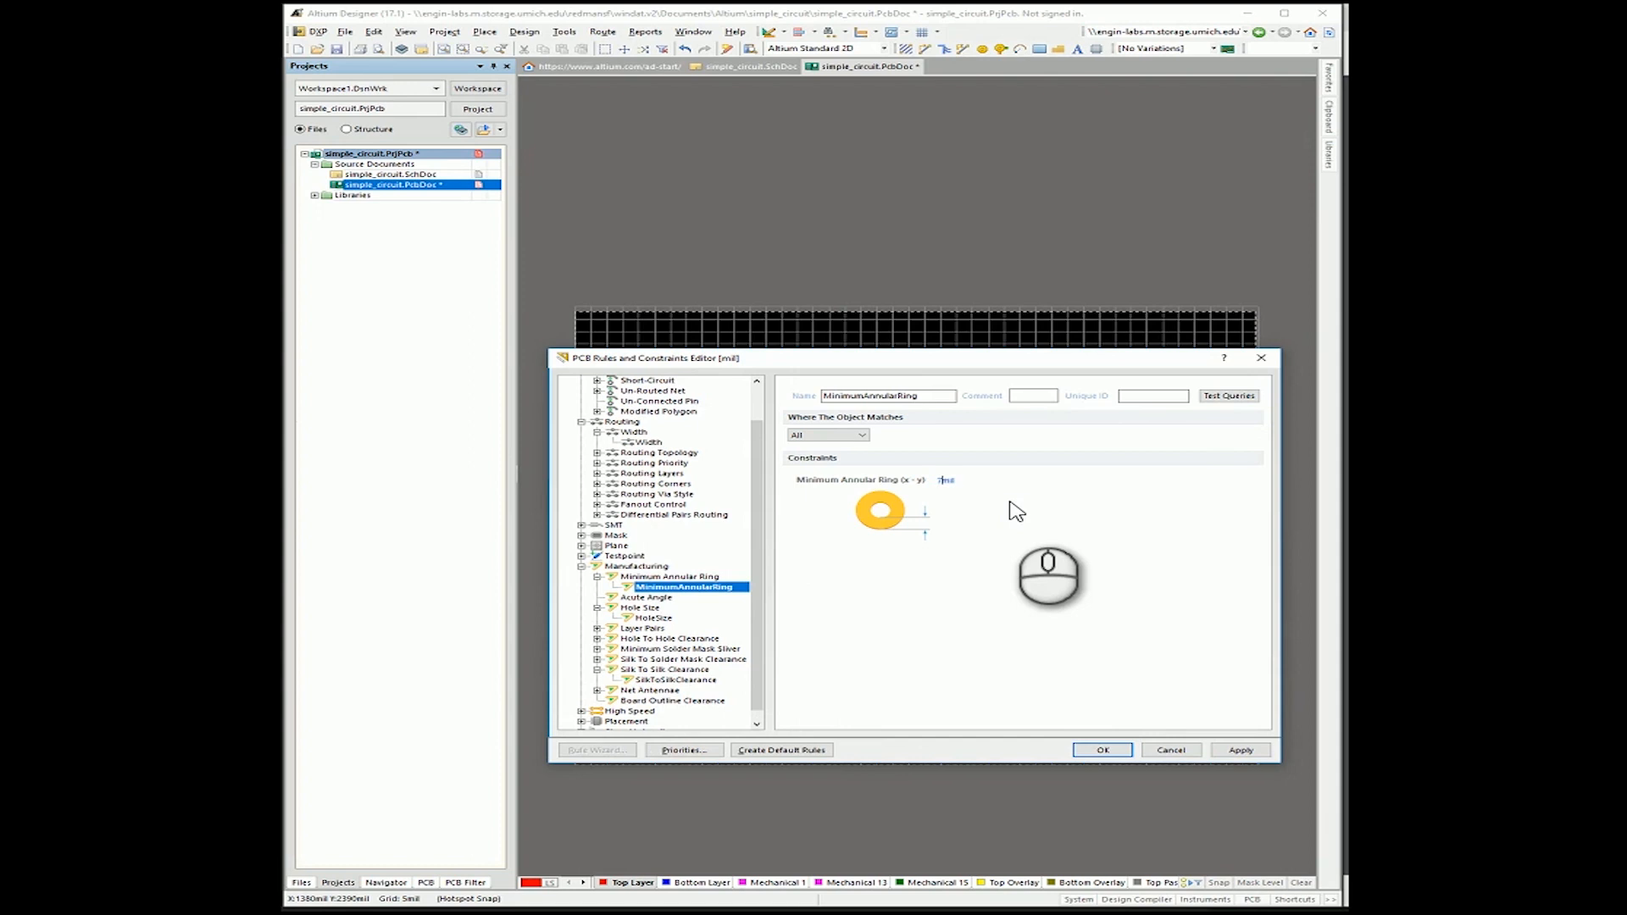
text(7)
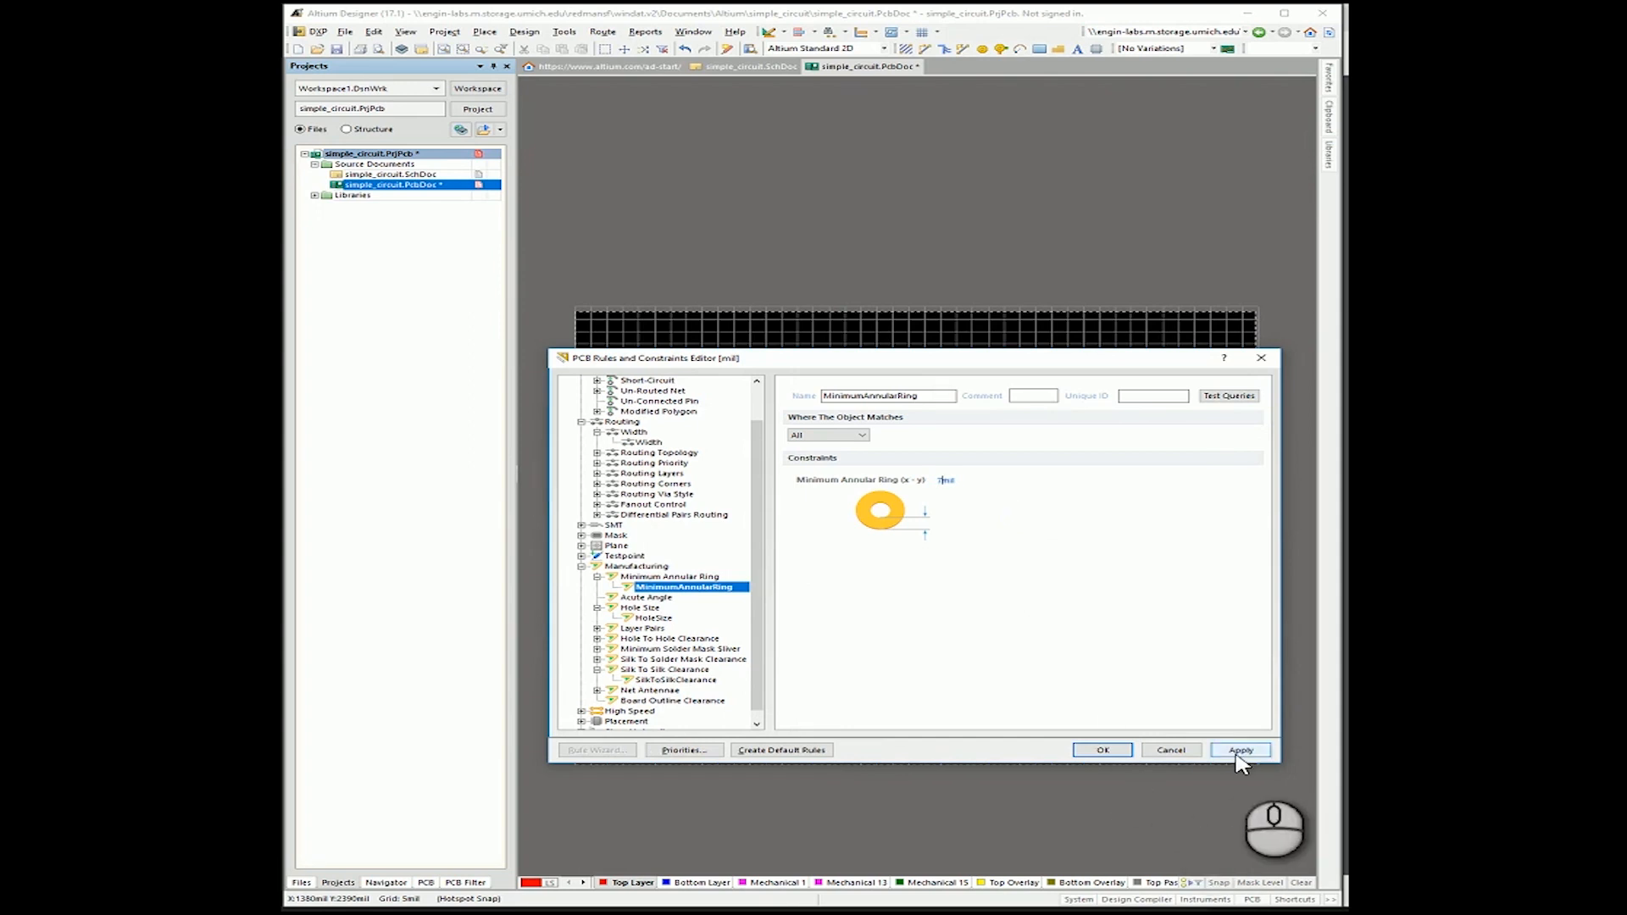
click(1241, 750)
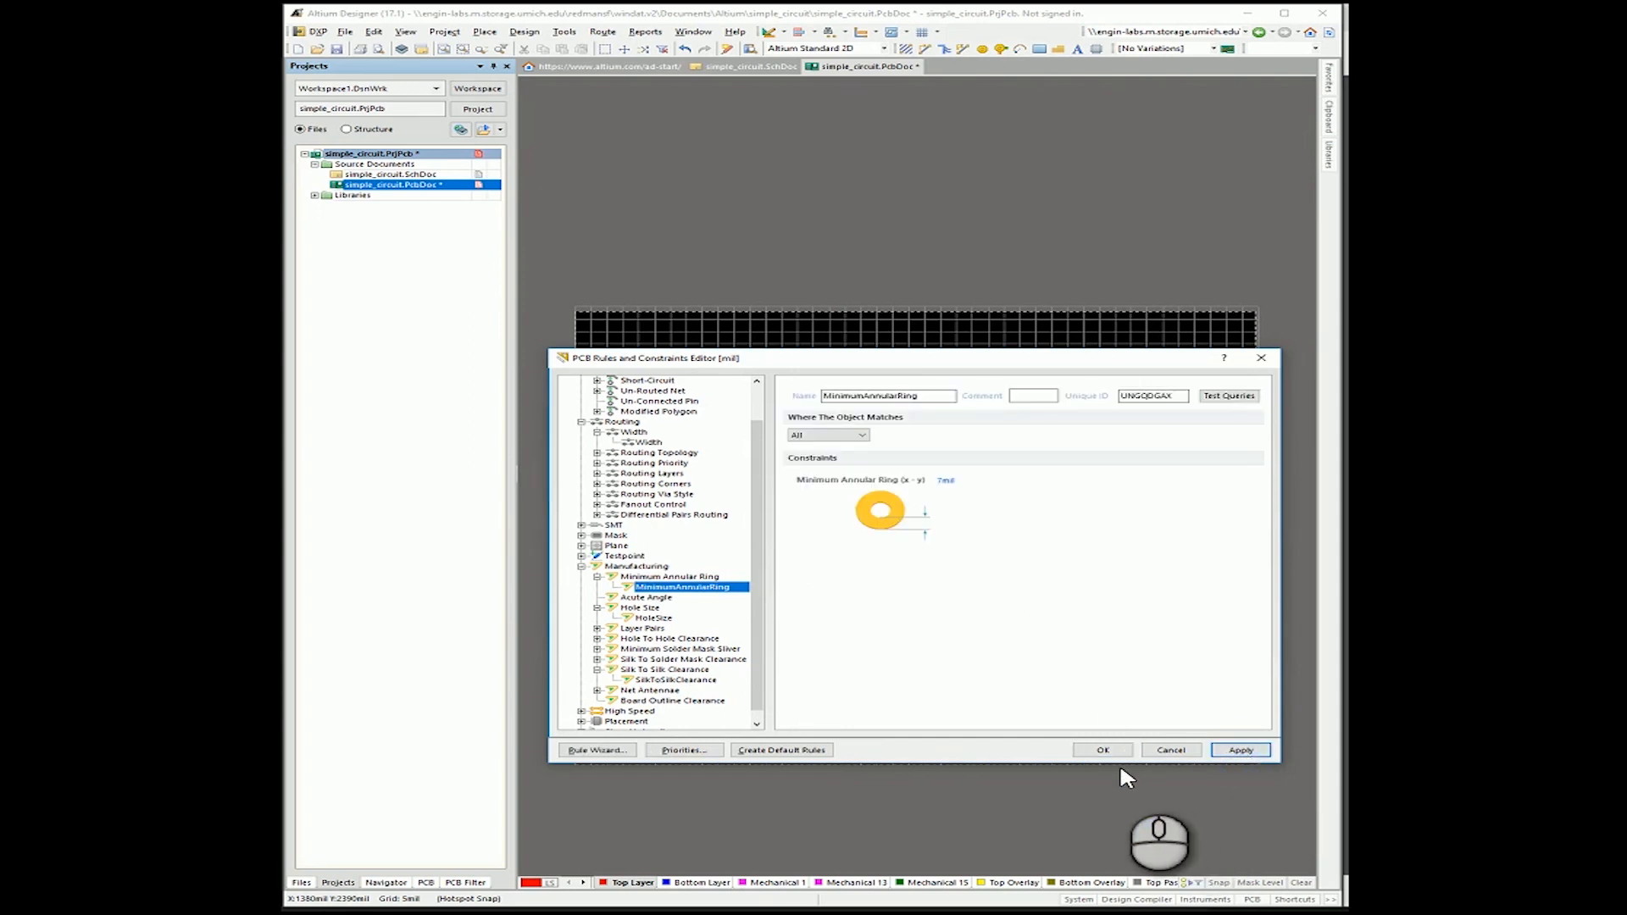
drag(754, 529, 788, 475)
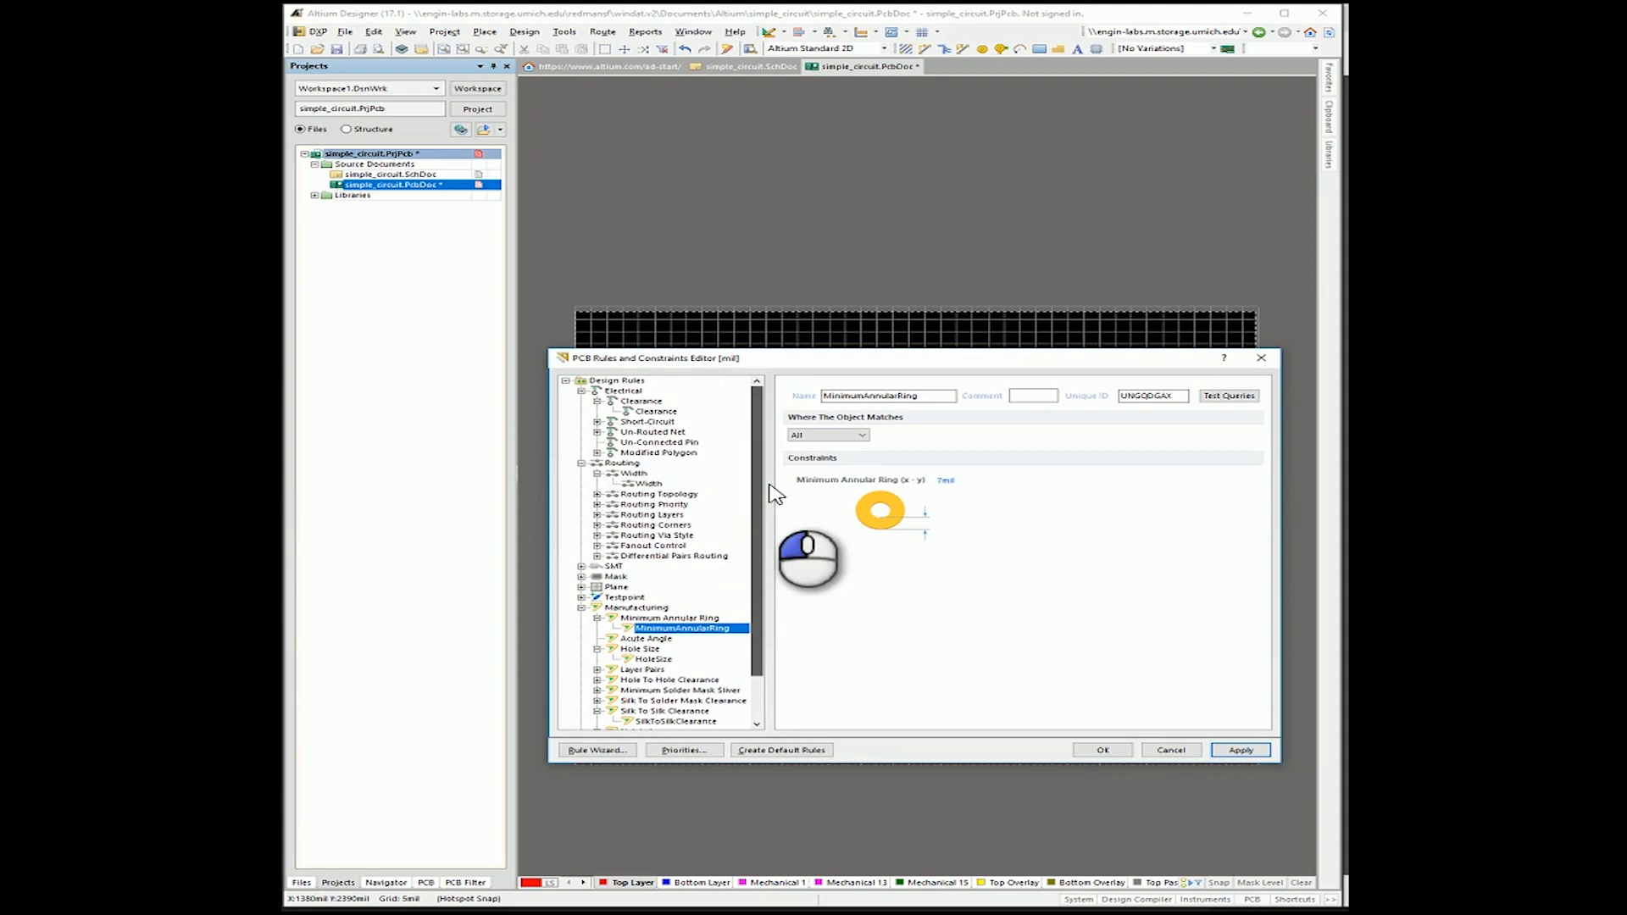
click(1102, 750)
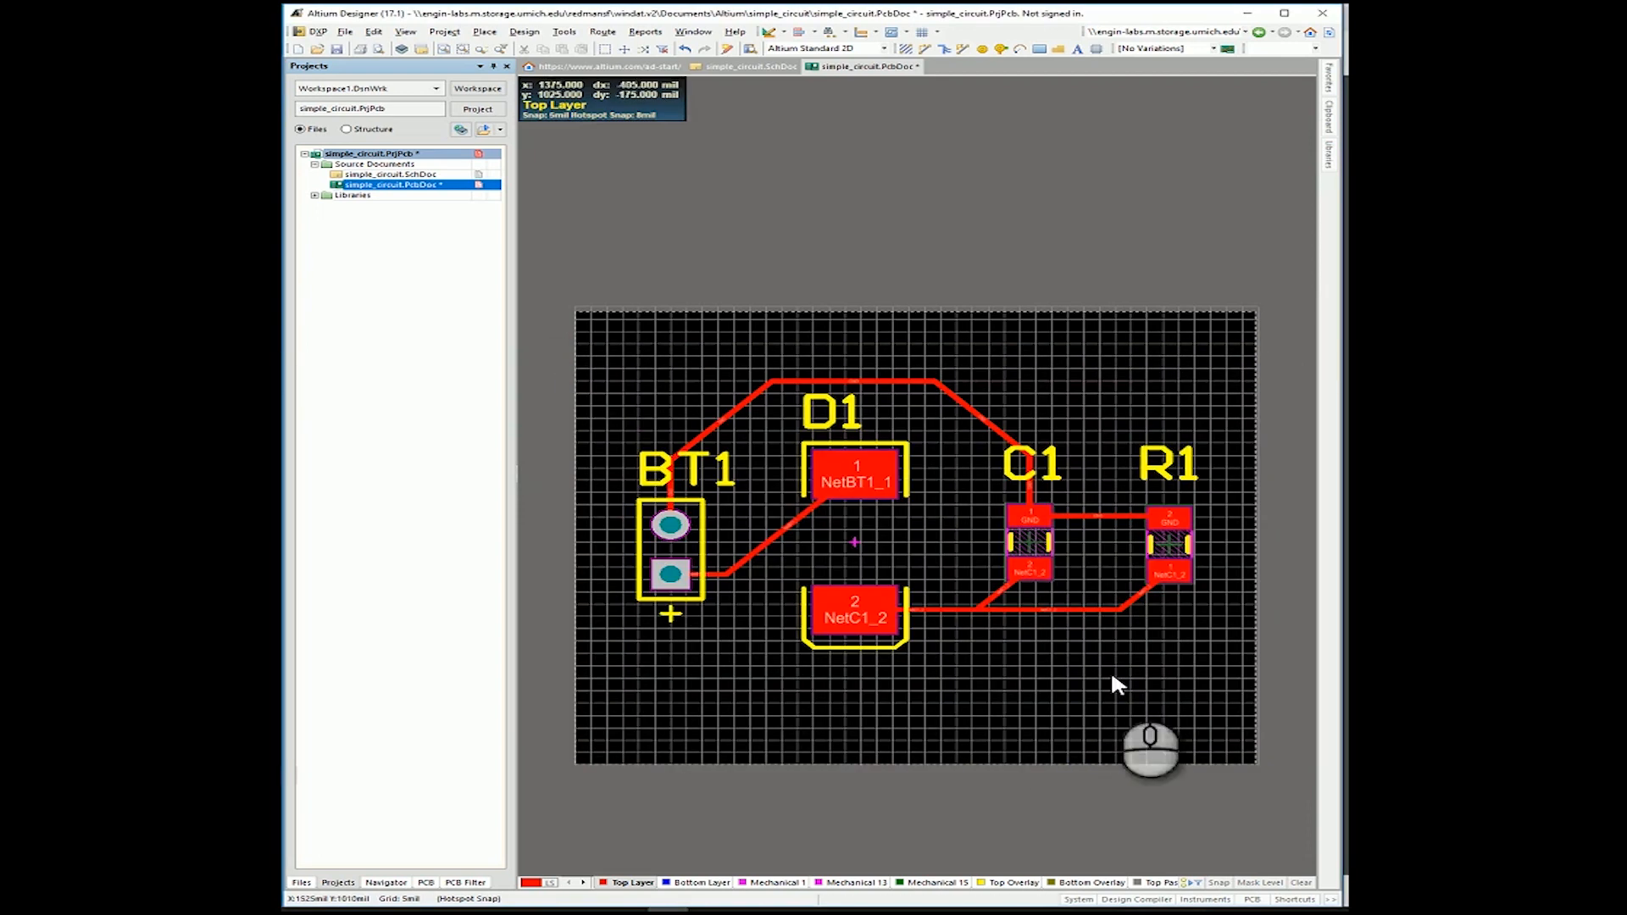
ctrl+scroll(867, 588, up, 3)
ctrl+scroll(868, 591, down, 4)
ctrl+scroll(866, 585, up, 2)
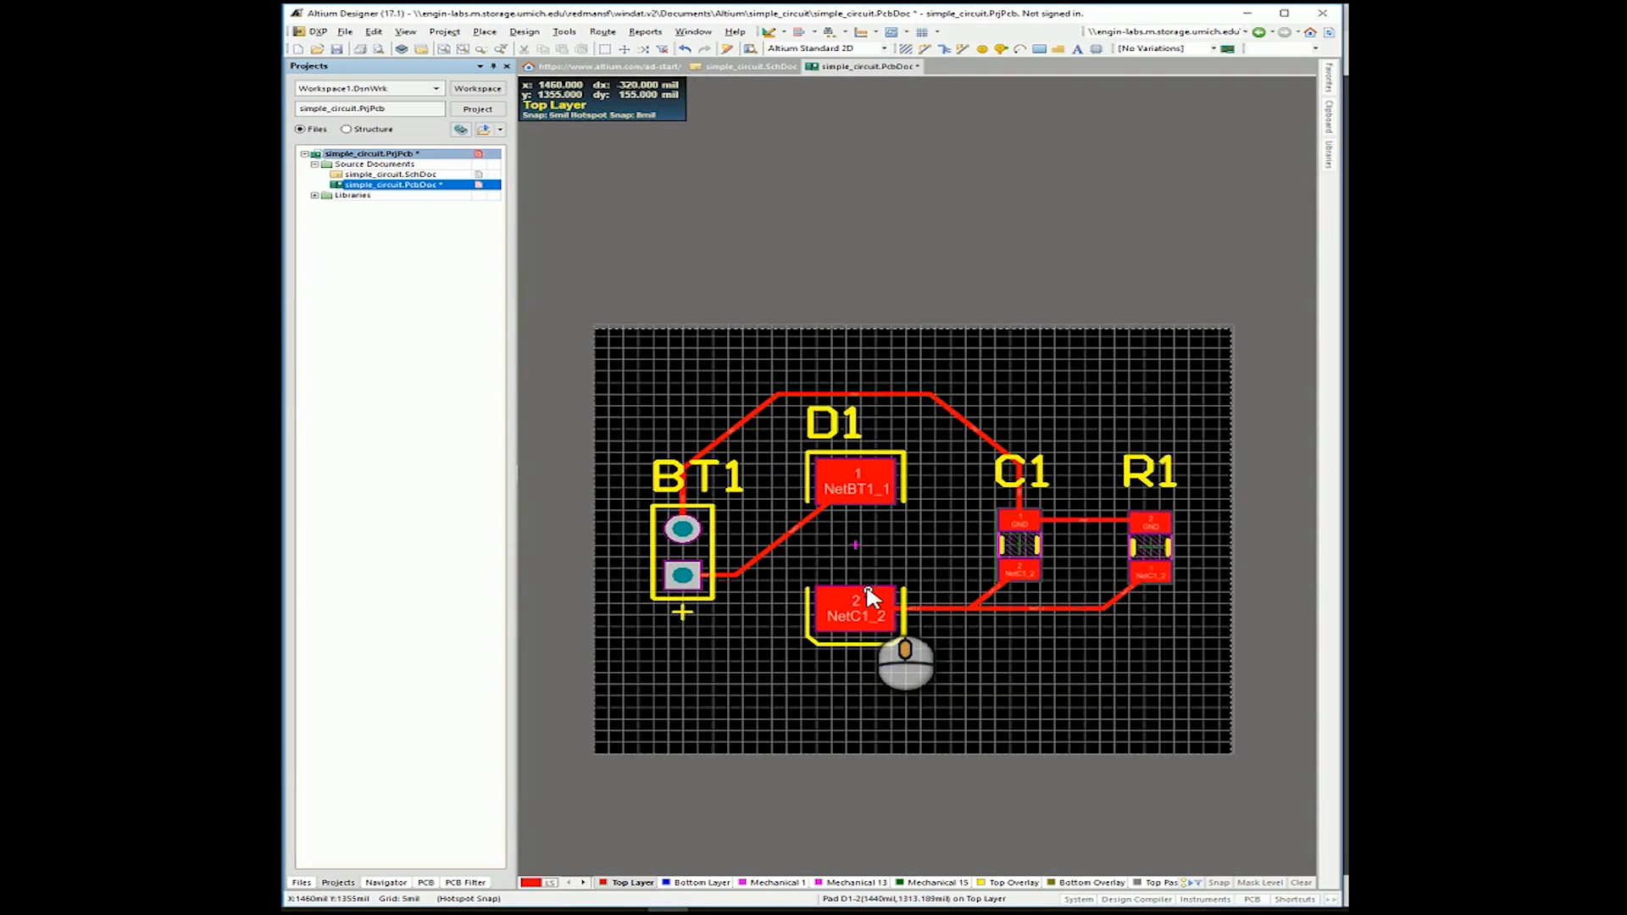
ctrl+scroll(866, 585, down, 1)
ctrl+scroll(866, 586, up, 3)
ctrl+scroll(866, 585, down, 1)
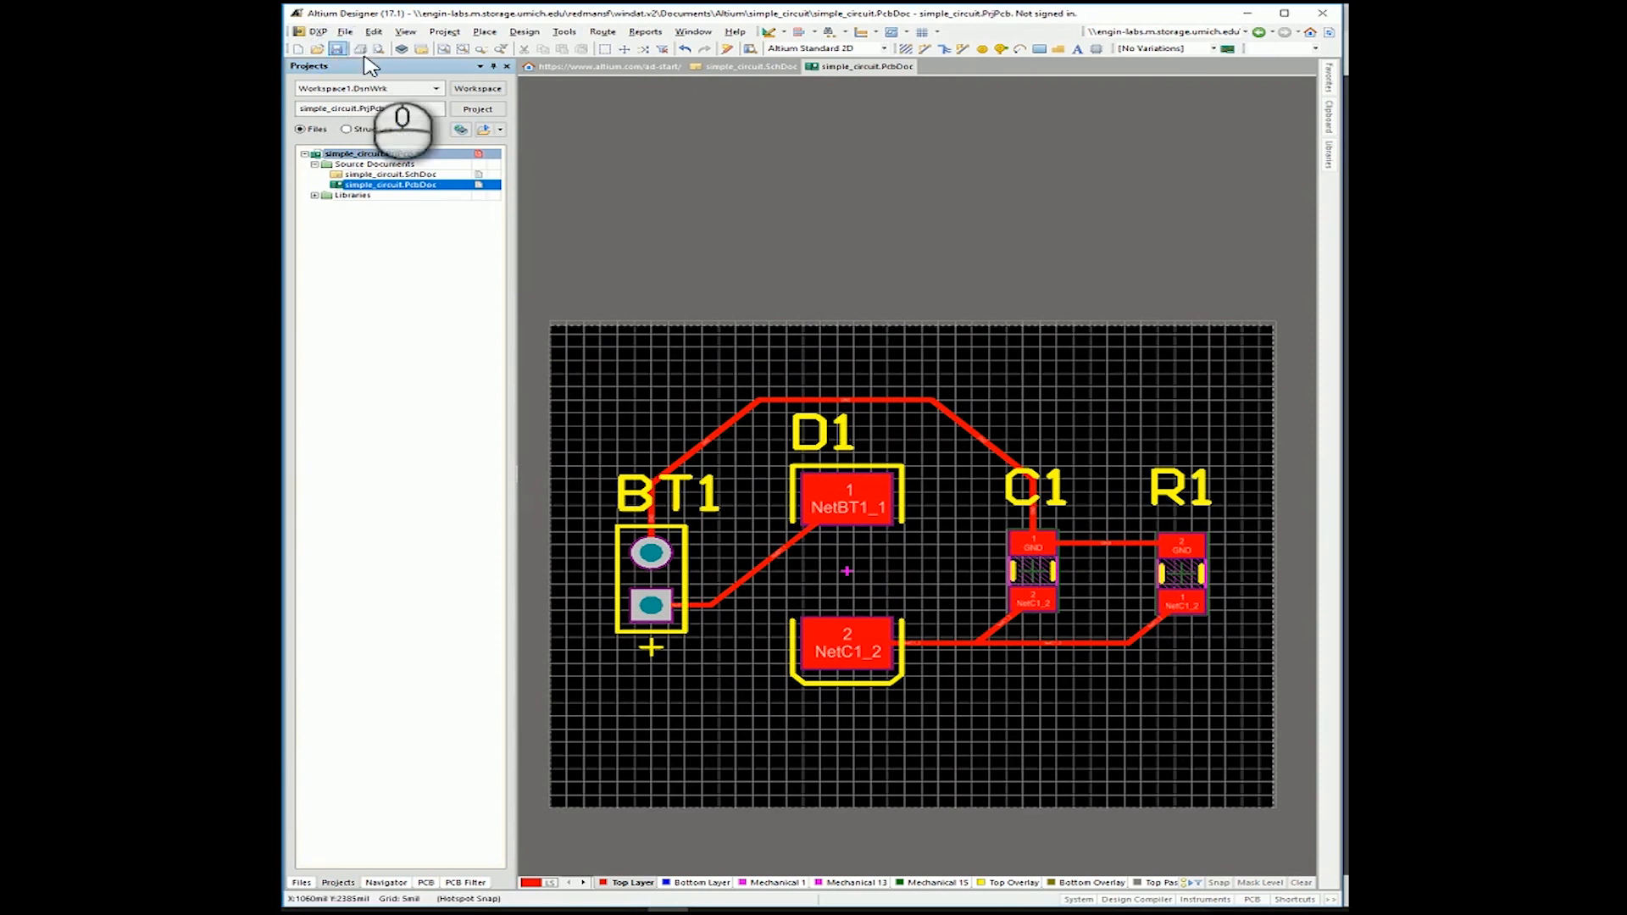
Run a design rule check on the saved PCB, dismiss the messages window and review the report's warning and violation counts.
click(564, 31)
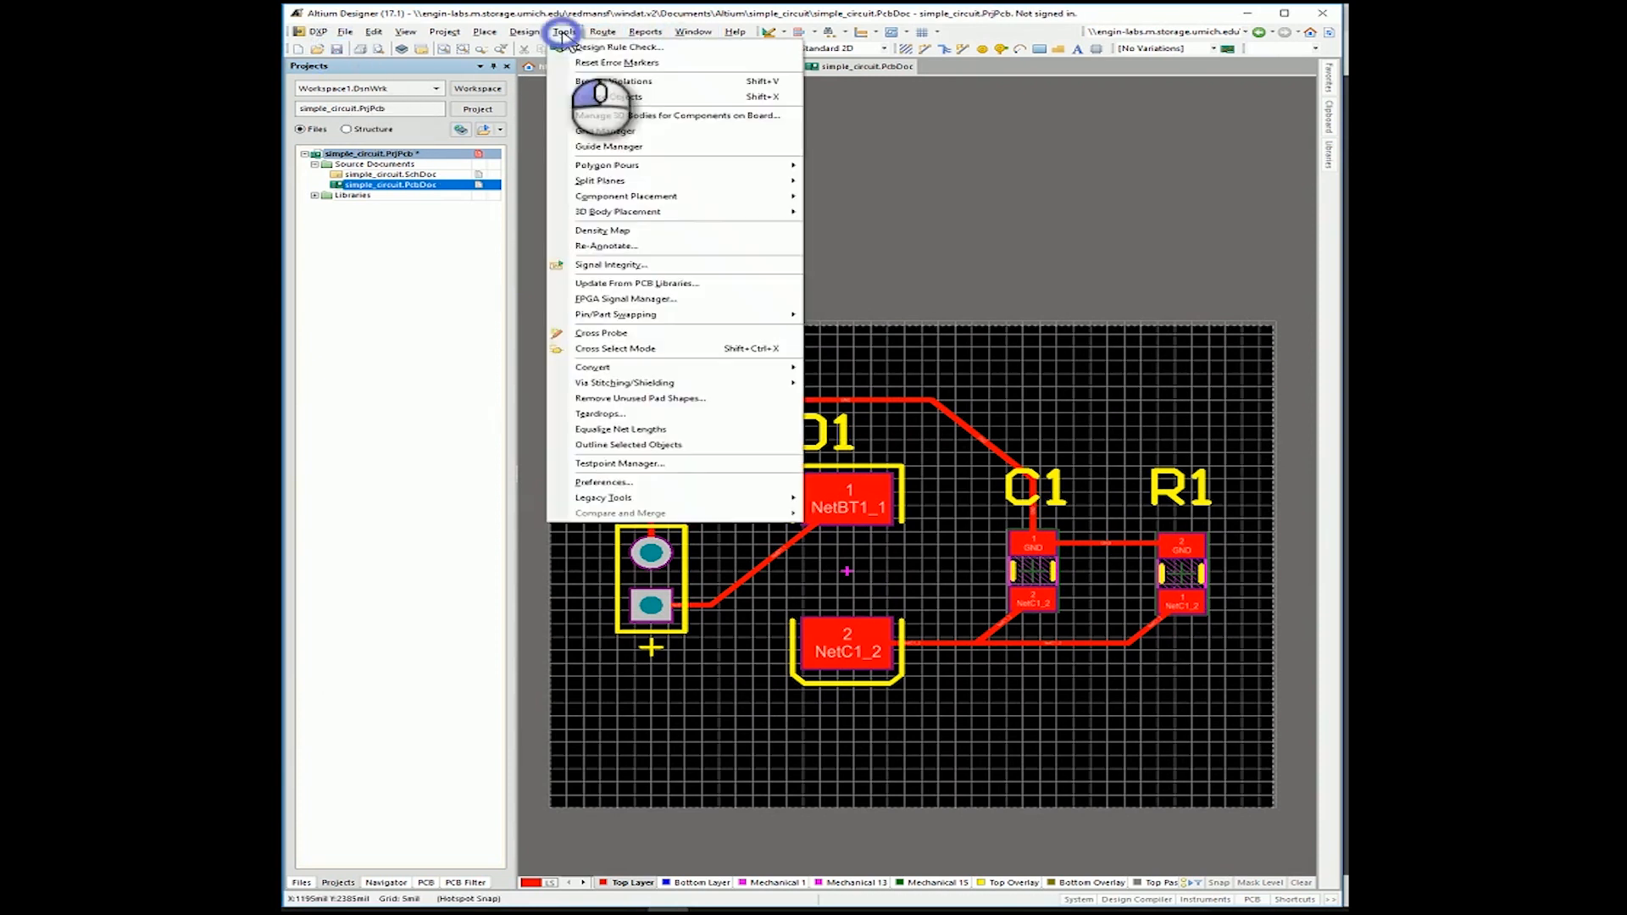
click(578, 47)
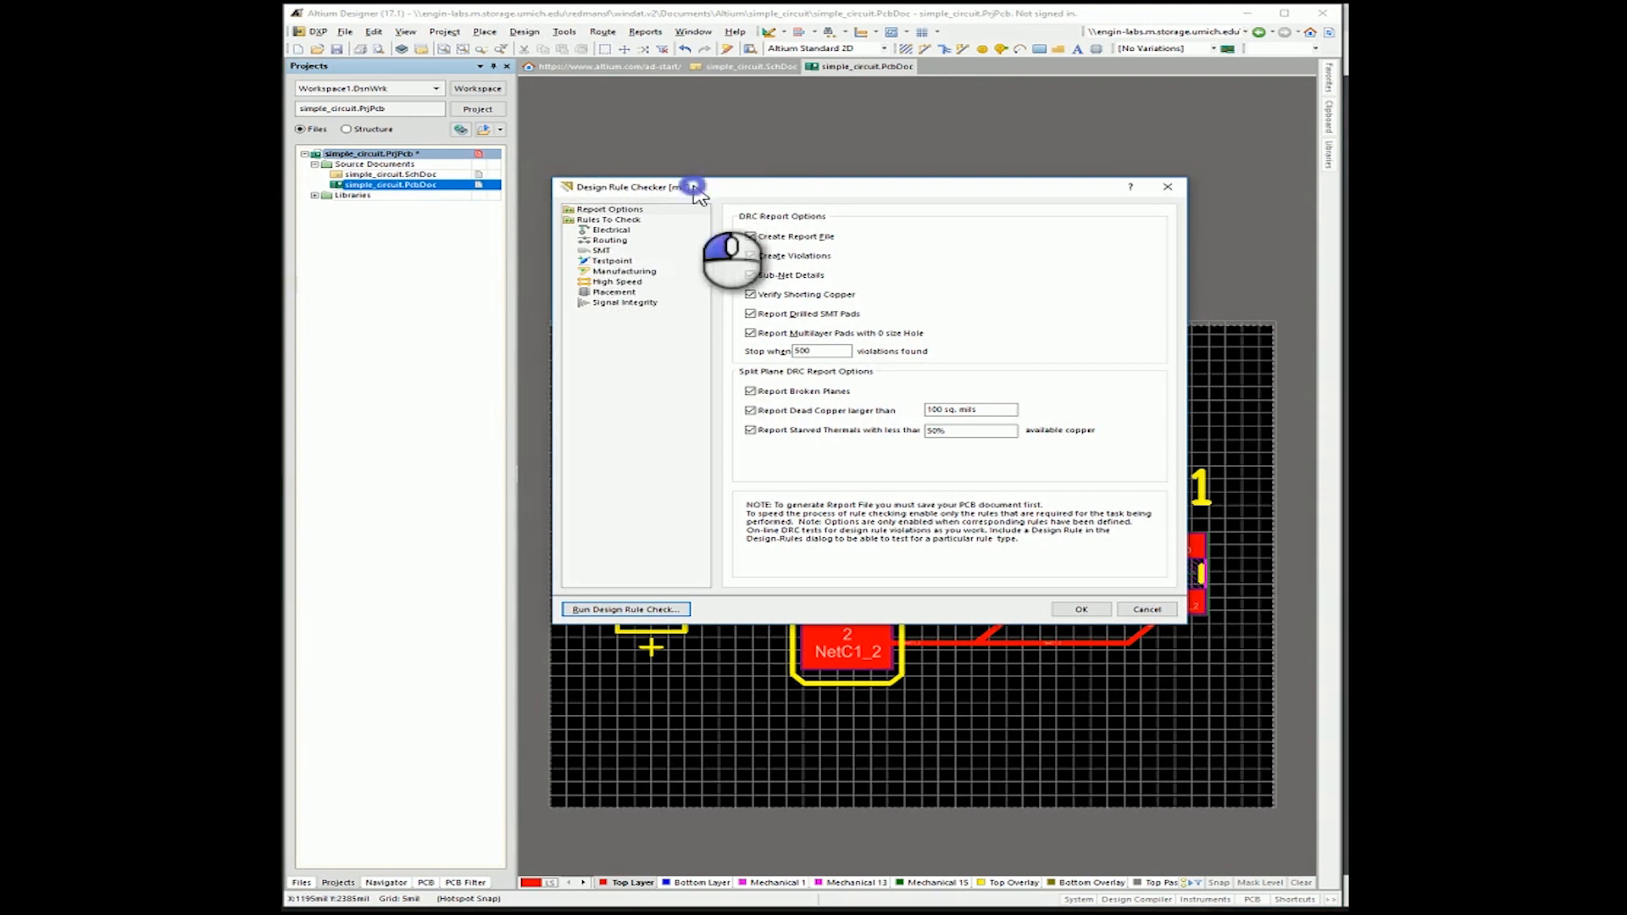
drag(694, 191, 731, 201)
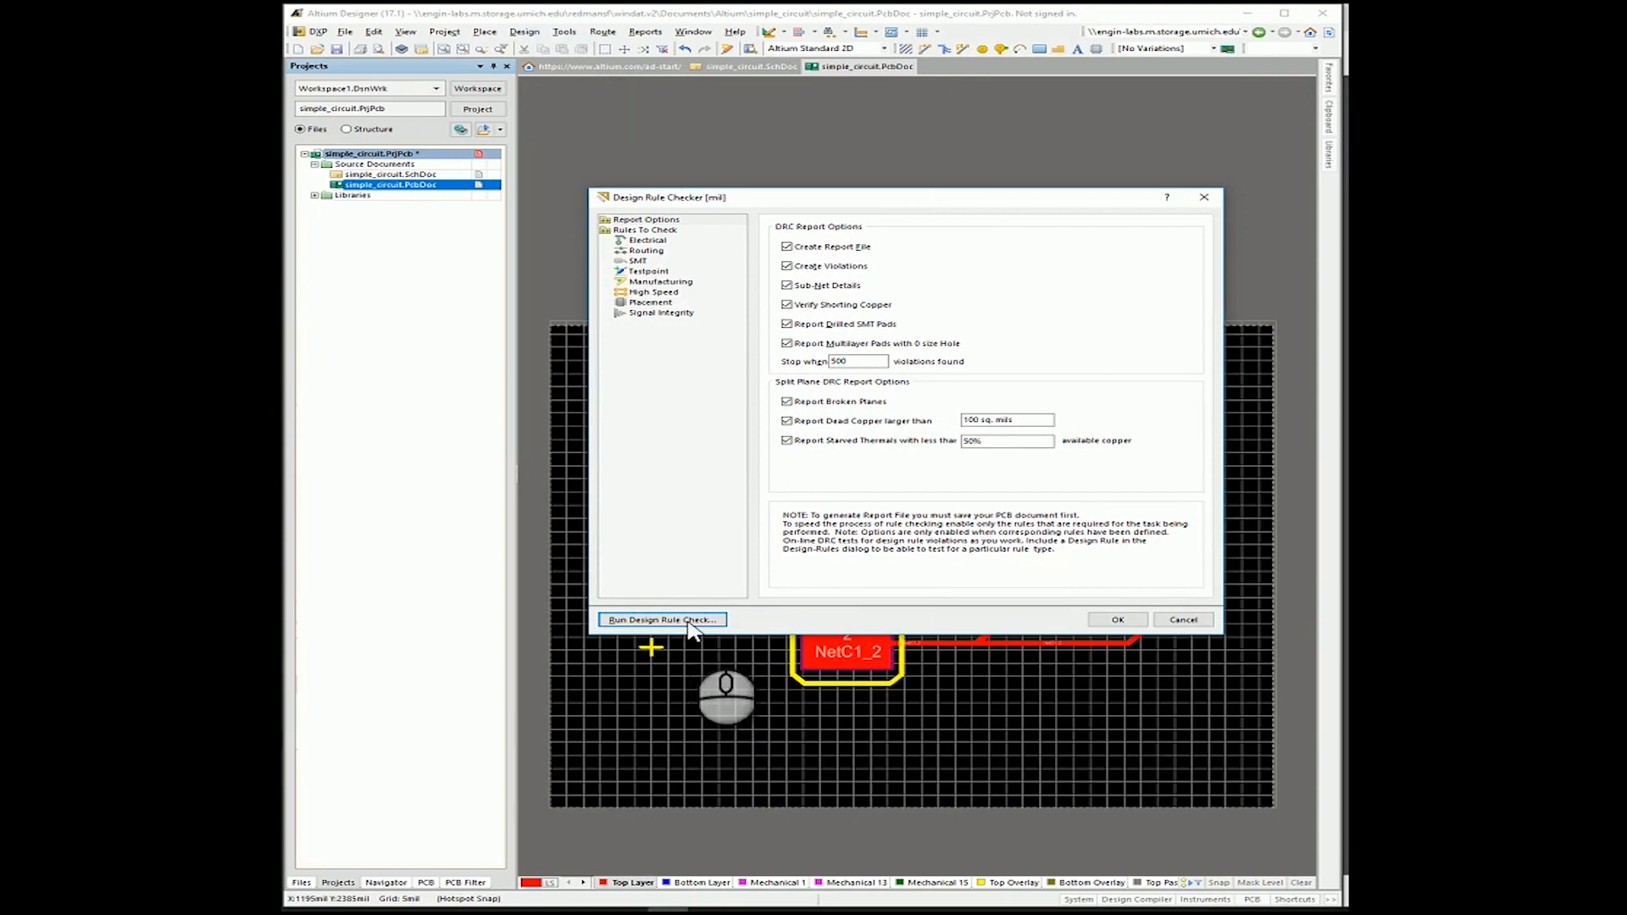
click(661, 619)
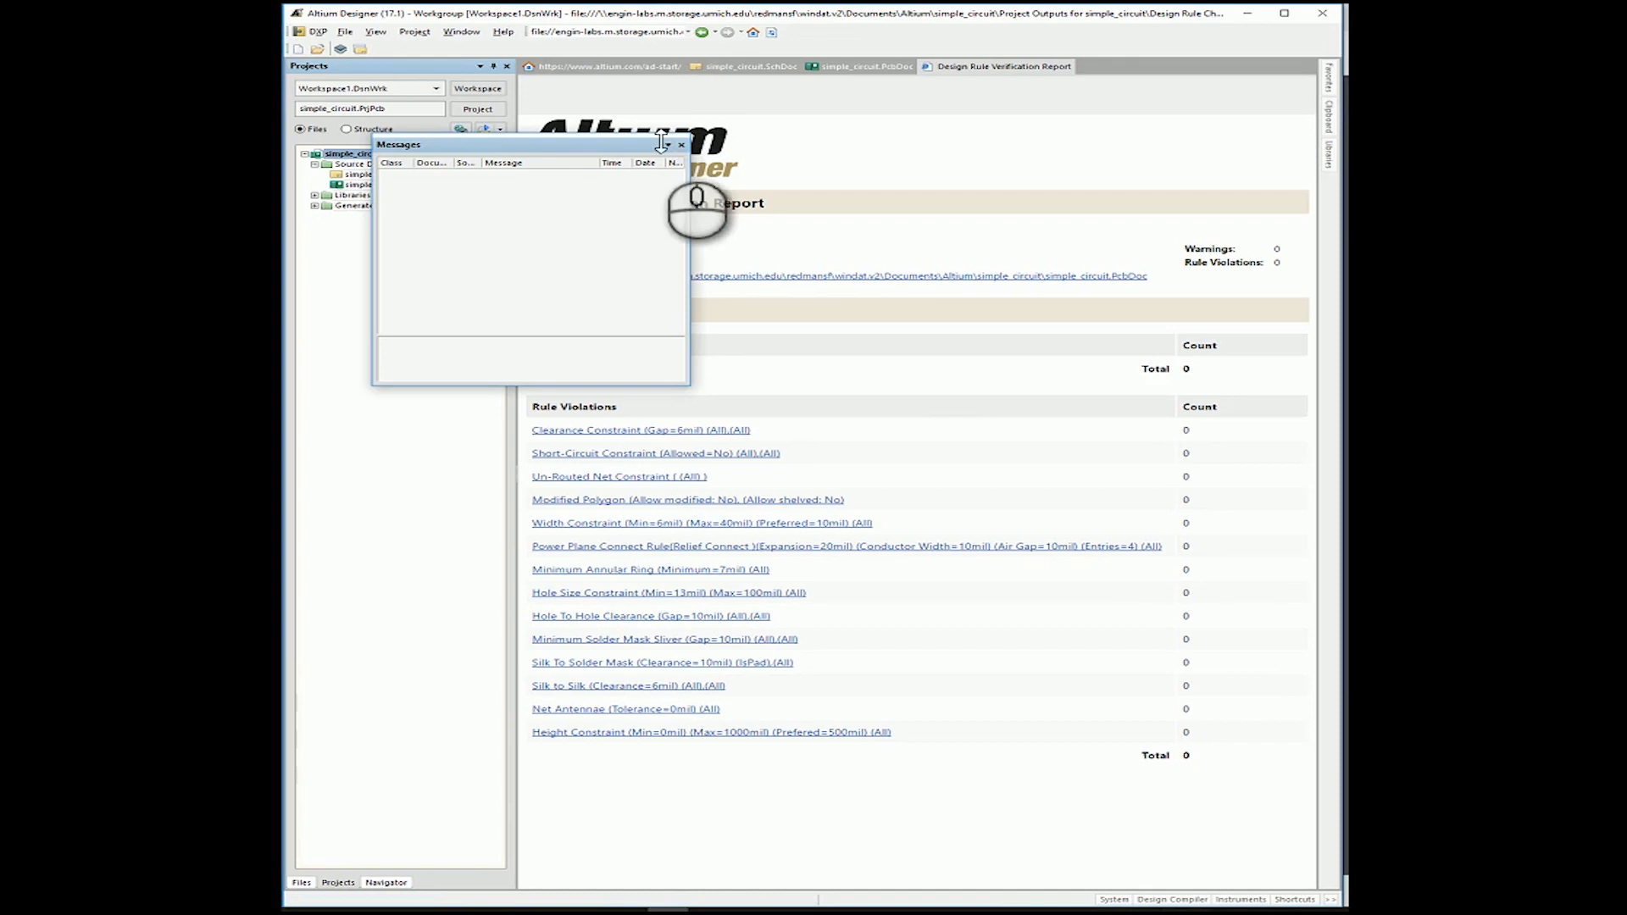
click(680, 147)
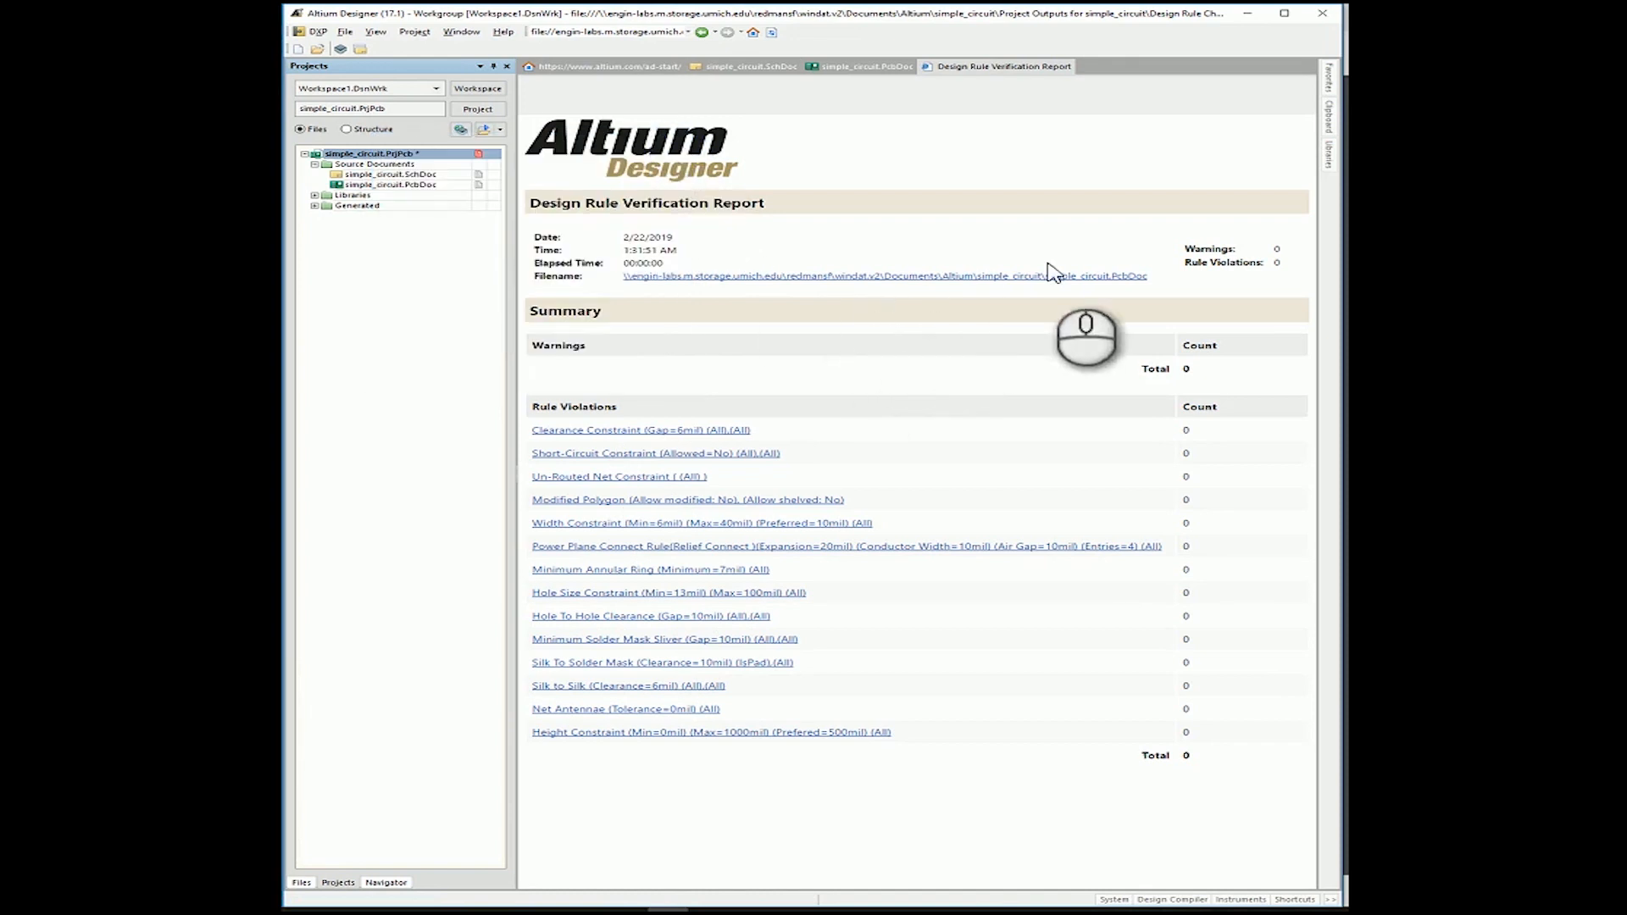
drag(1193, 248, 1303, 274)
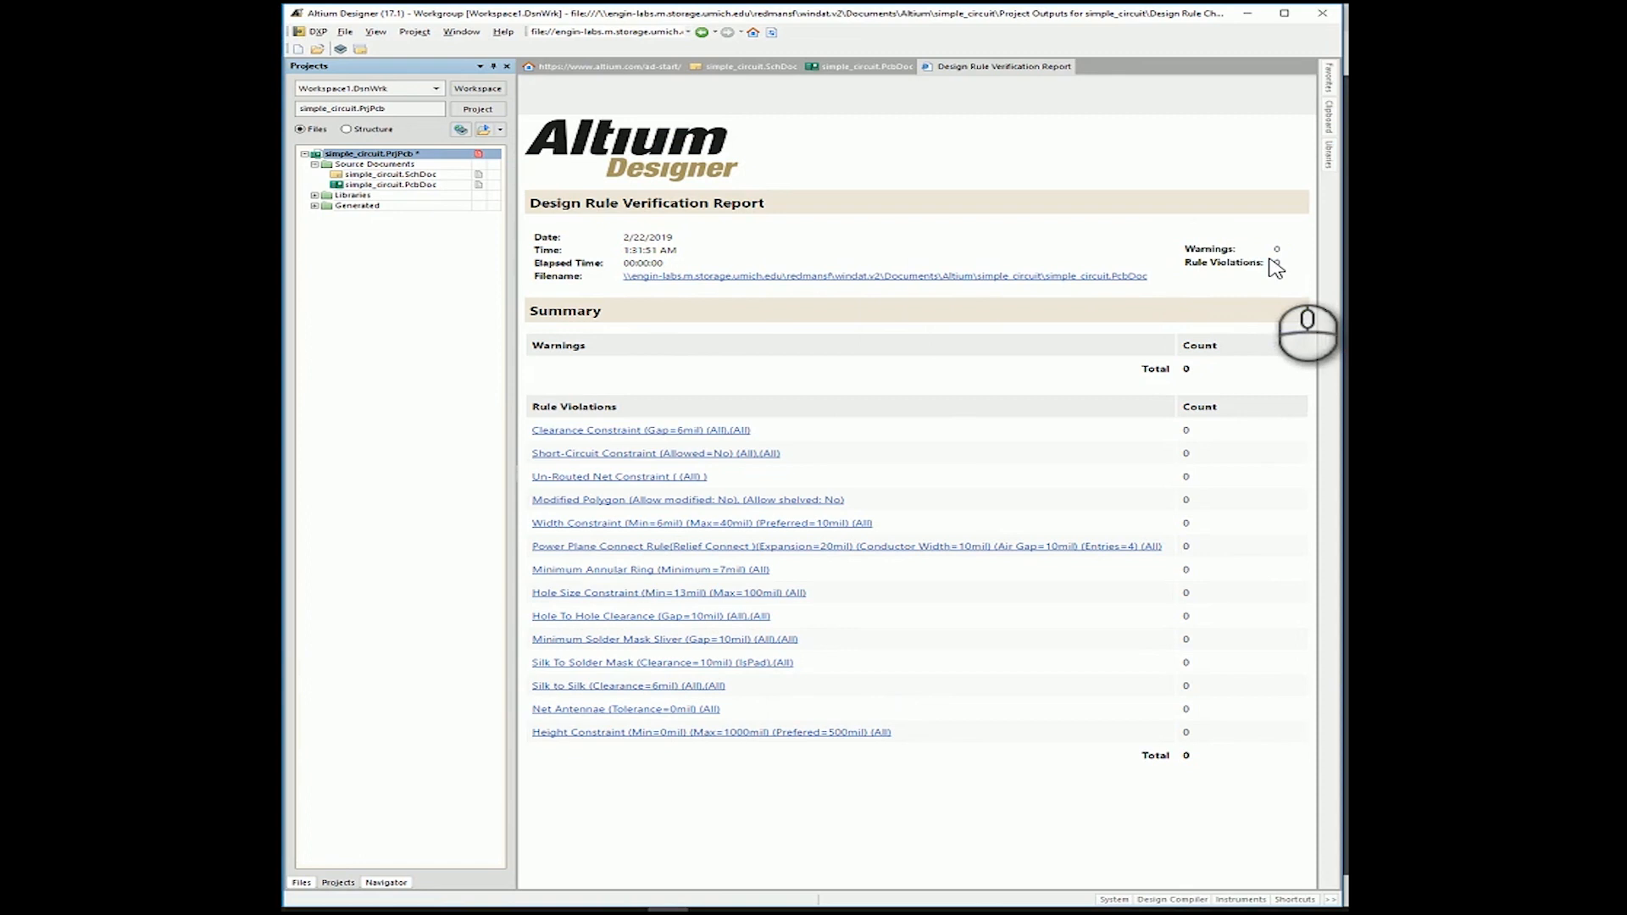
Inspect the routed board in 3D and return to the 2D layout.
click(881, 68)
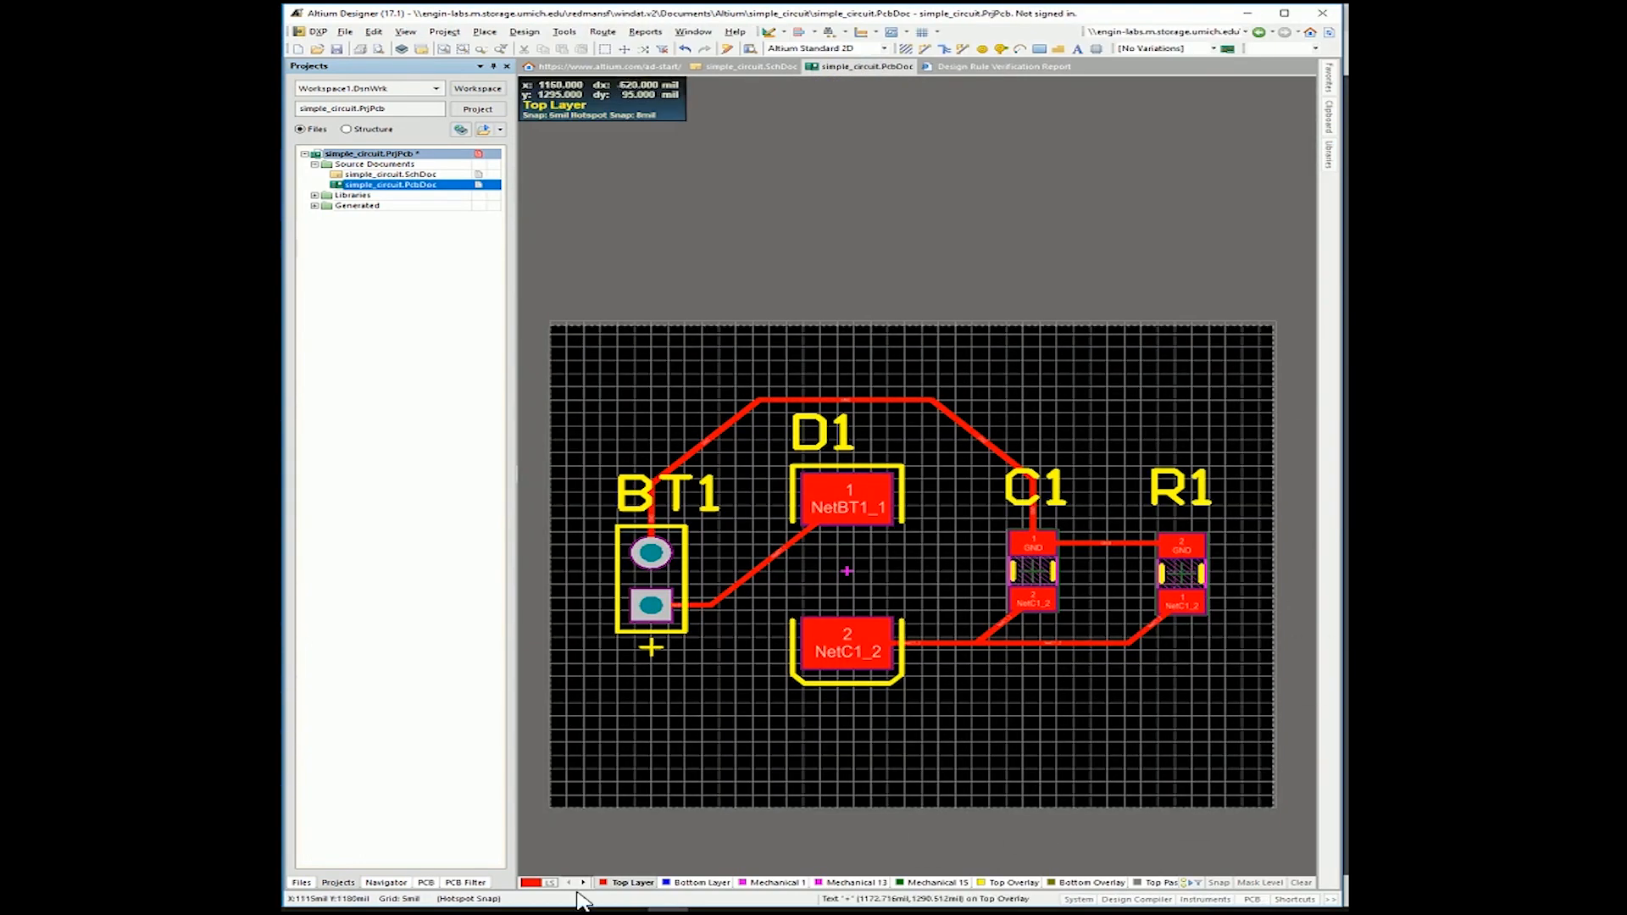
key(3)
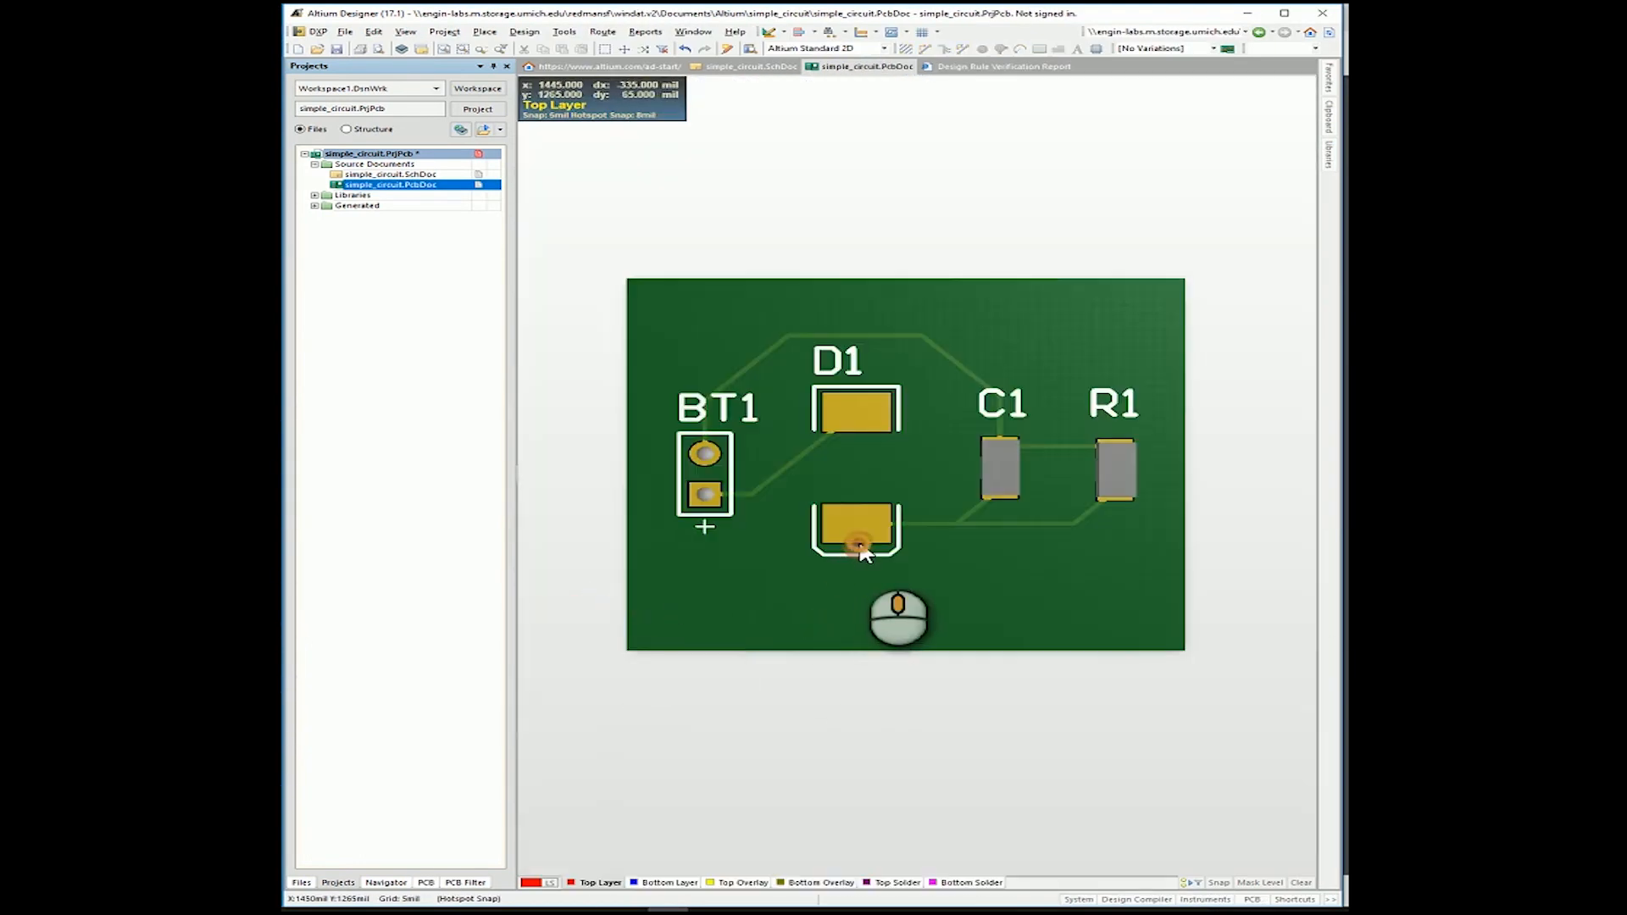
middle_drag(859, 545, 855, 523)
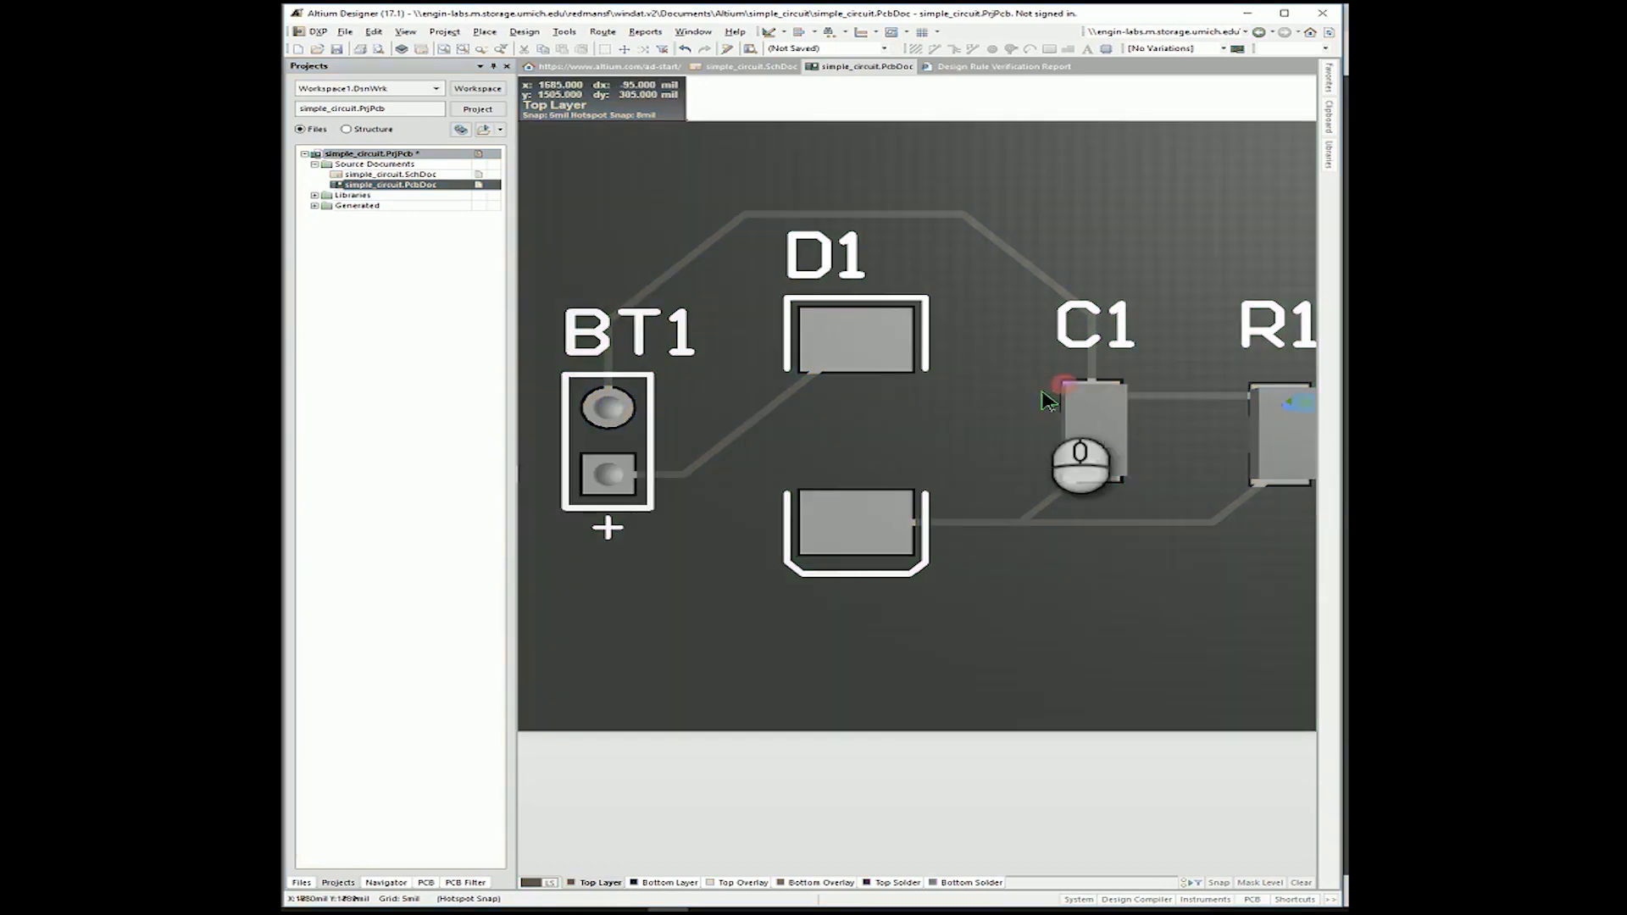
middle_drag(866, 396, 873, 410)
right_drag(934, 405, 919, 430)
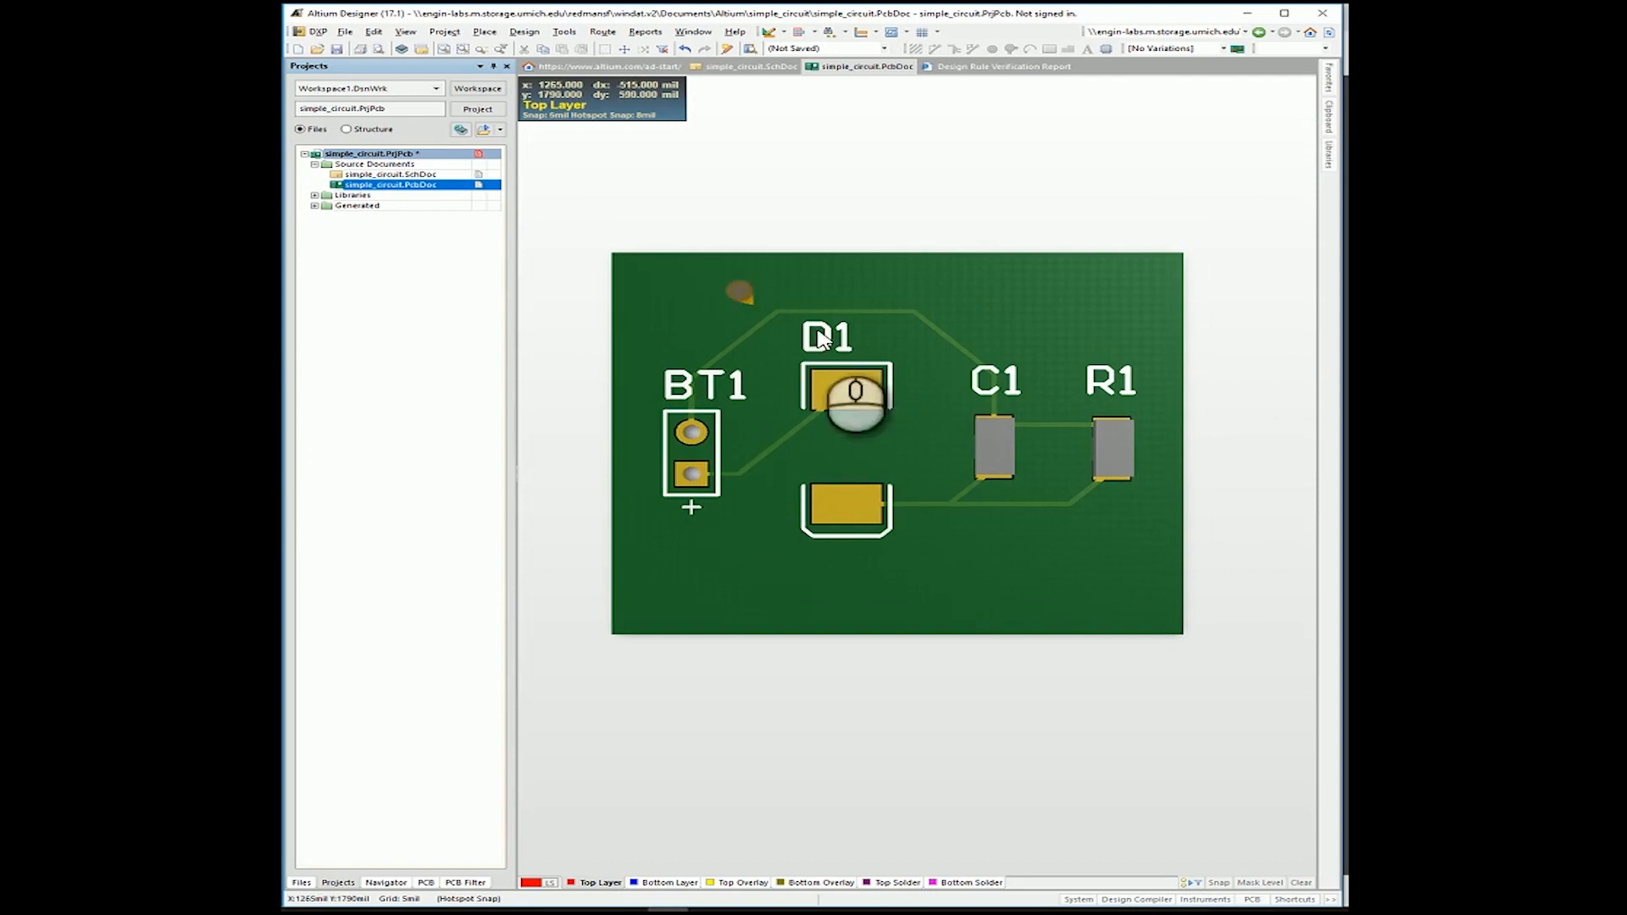
key(2)
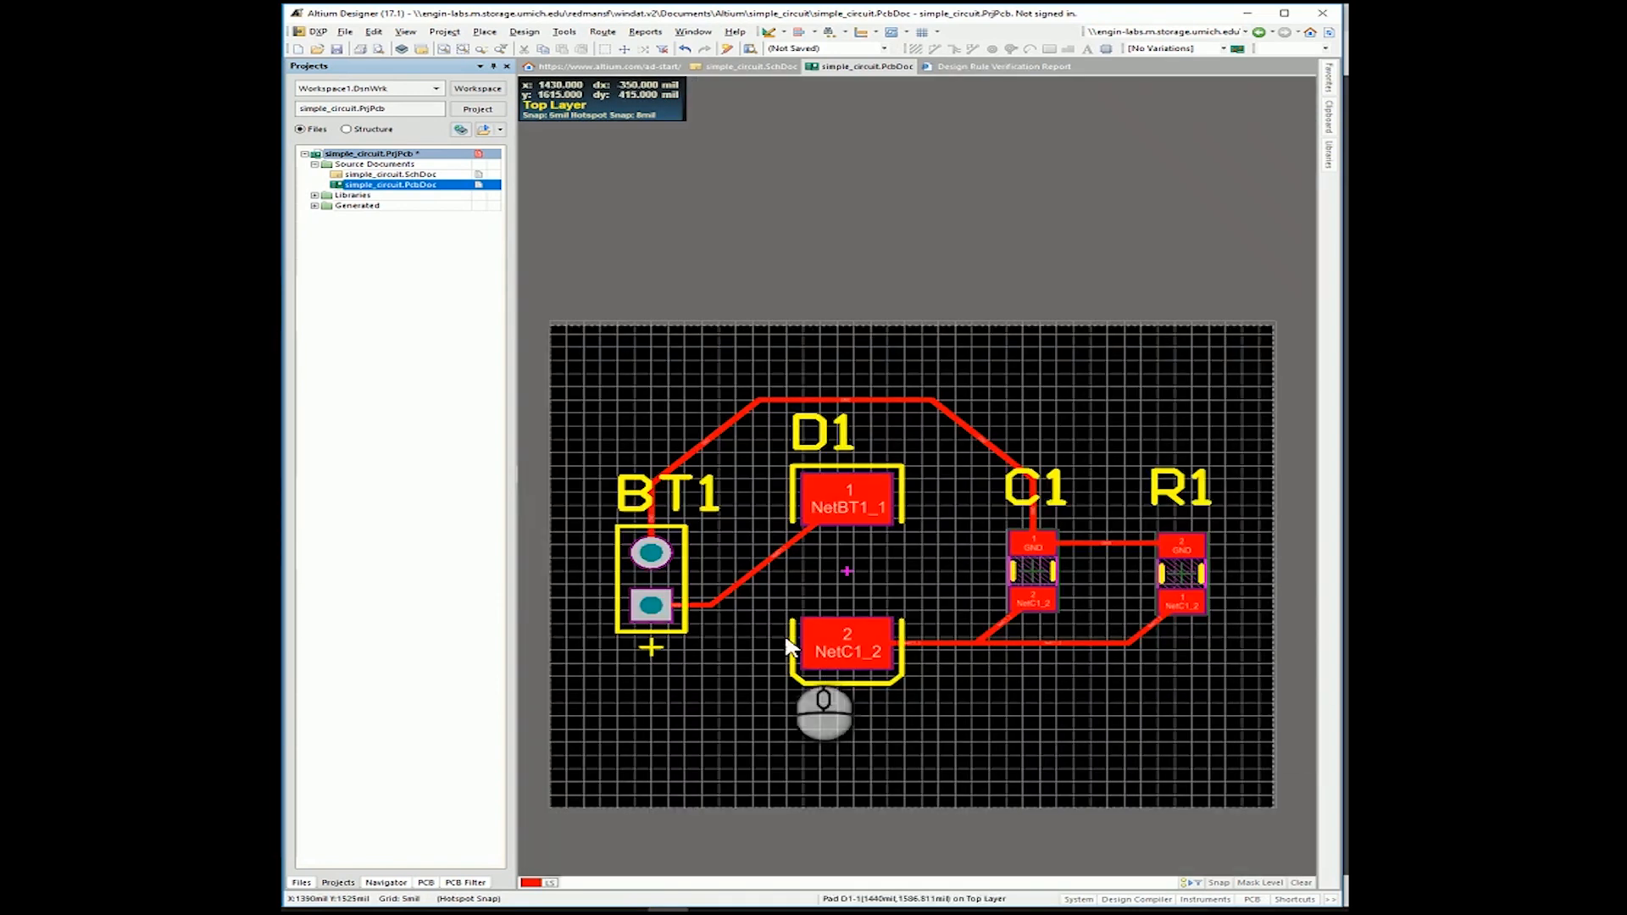
middle_drag(915, 607, 904, 591)
right_drag(929, 605, 932, 542)
middle_drag(916, 514, 925, 495)
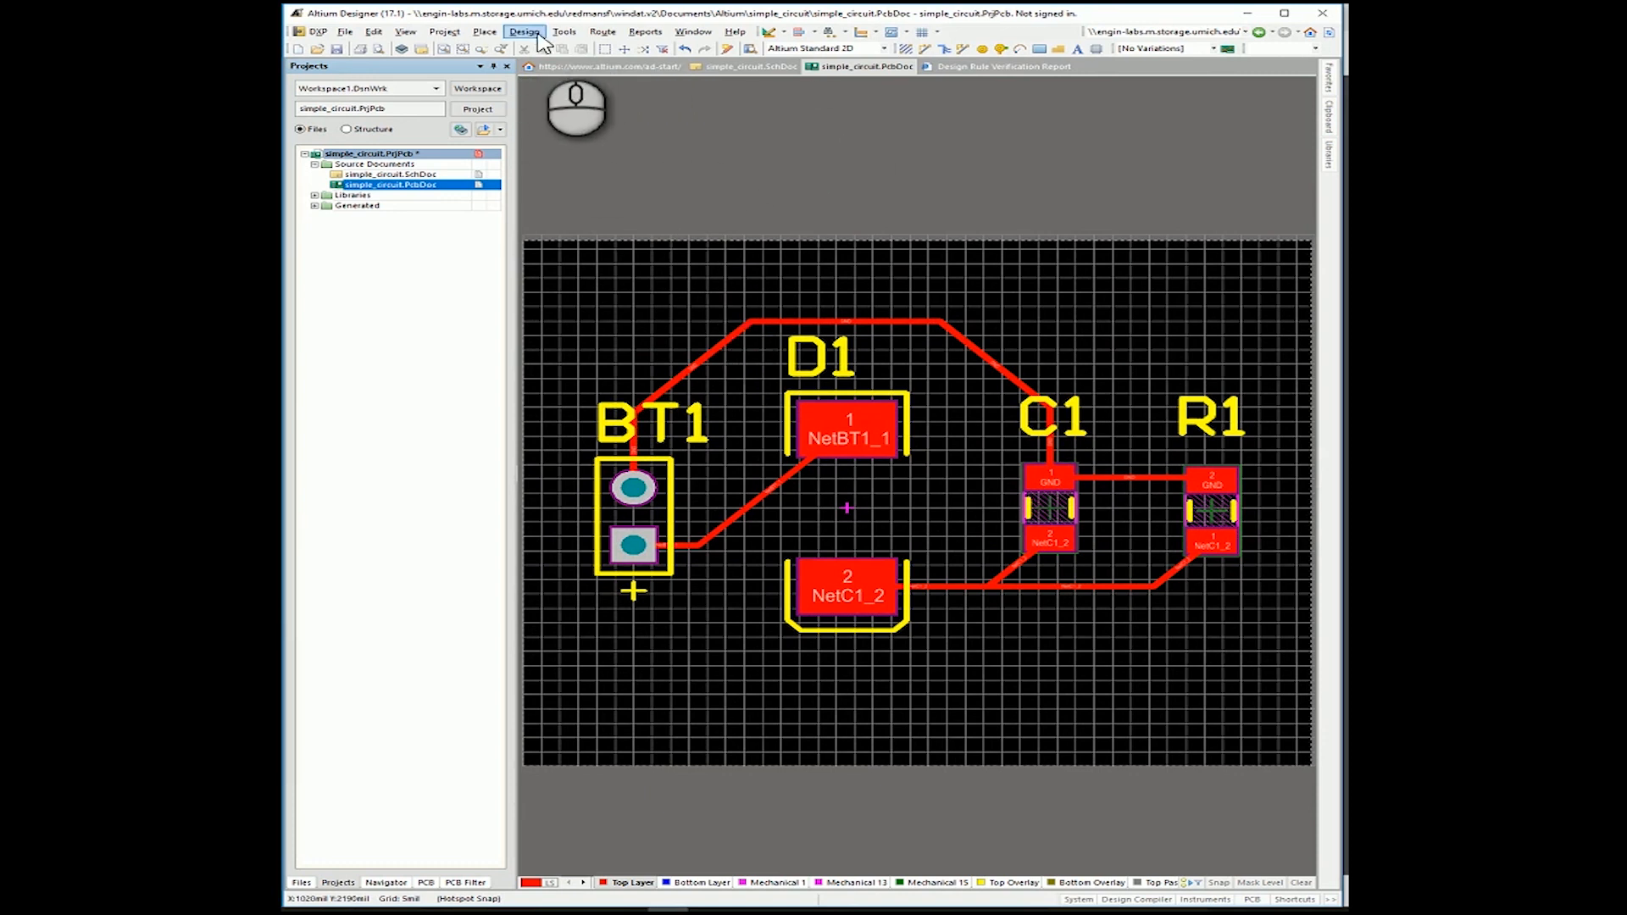
Route a dangling horizontal track about 295 mil long from the right corner of the upper GND trace, leaving its far end unconnected.
click(603, 32)
click(631, 47)
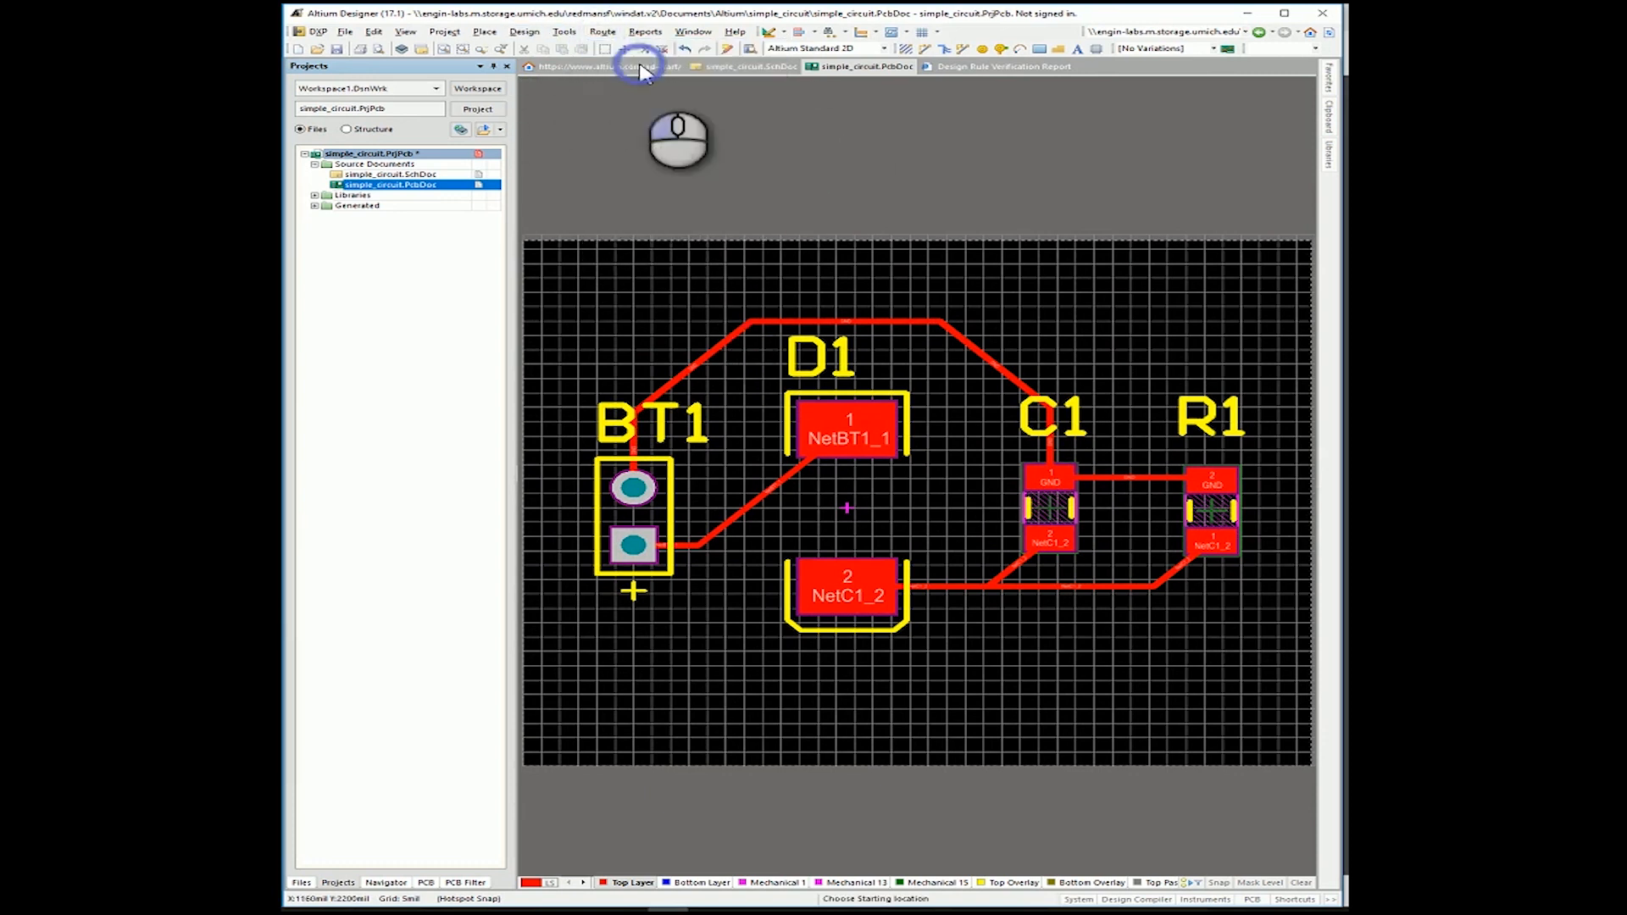
click(939, 322)
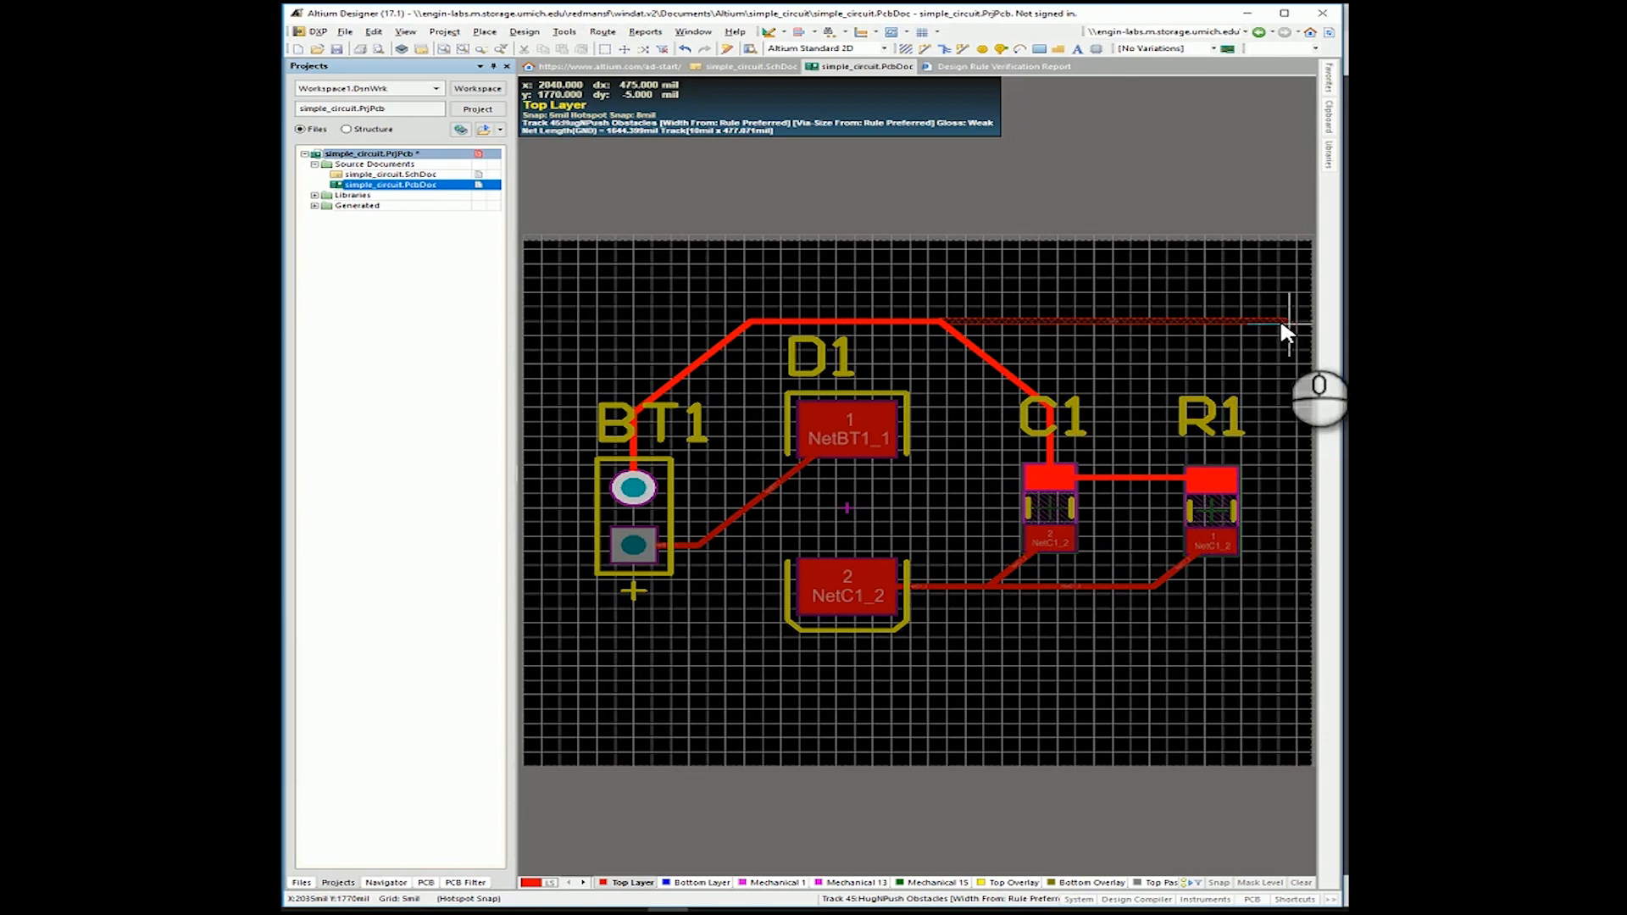
right_click(1204, 331)
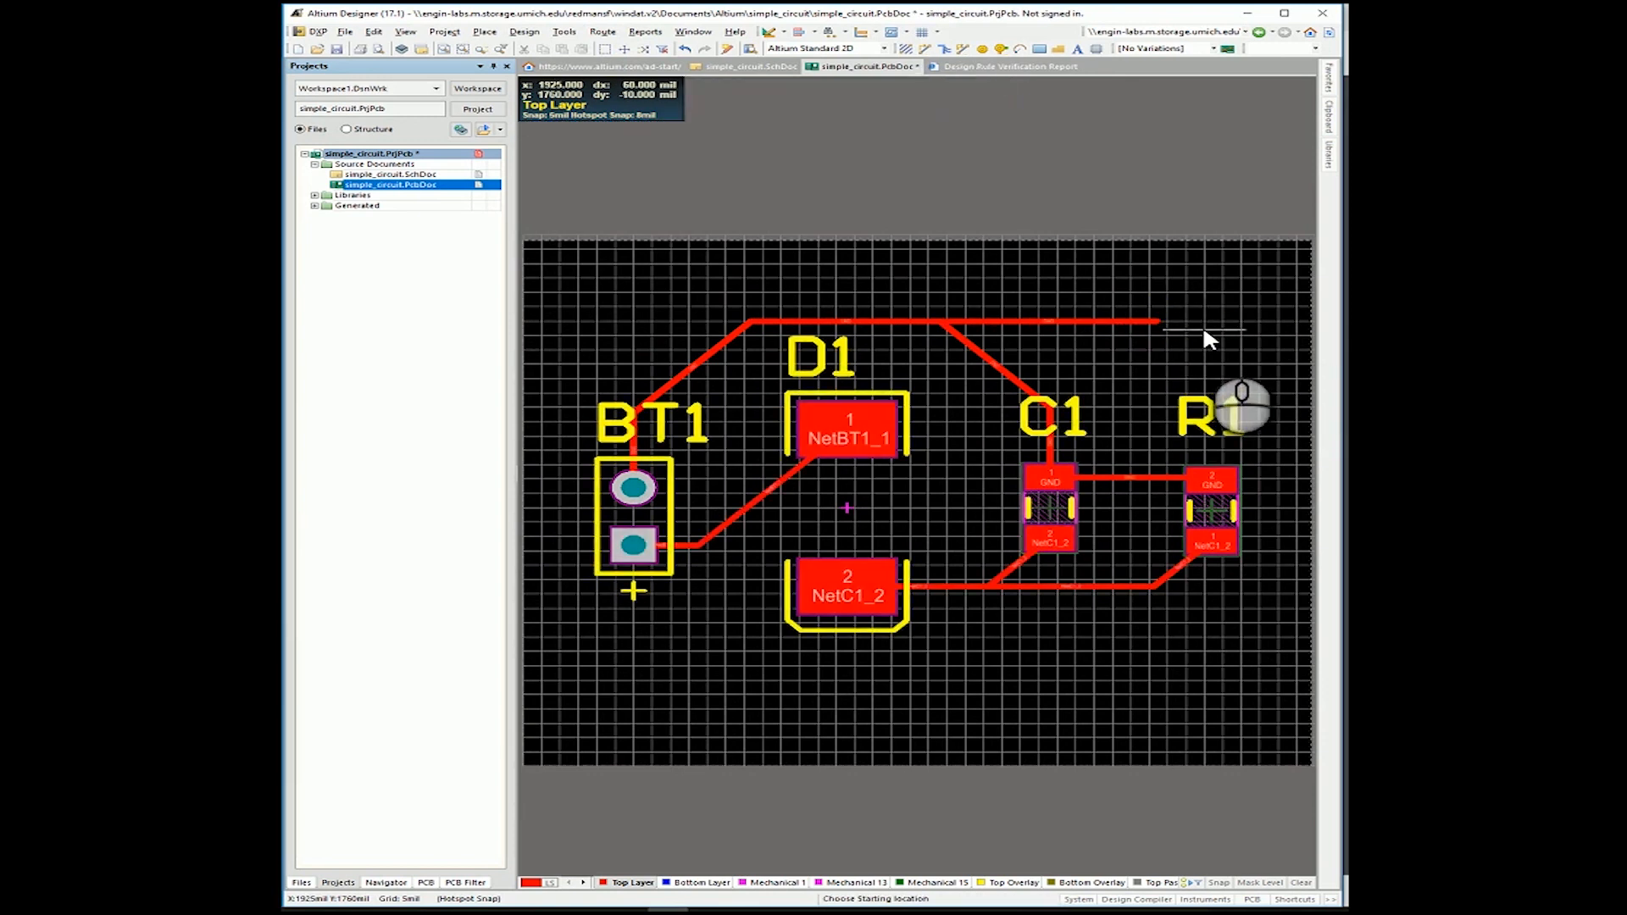
right_click(1201, 332)
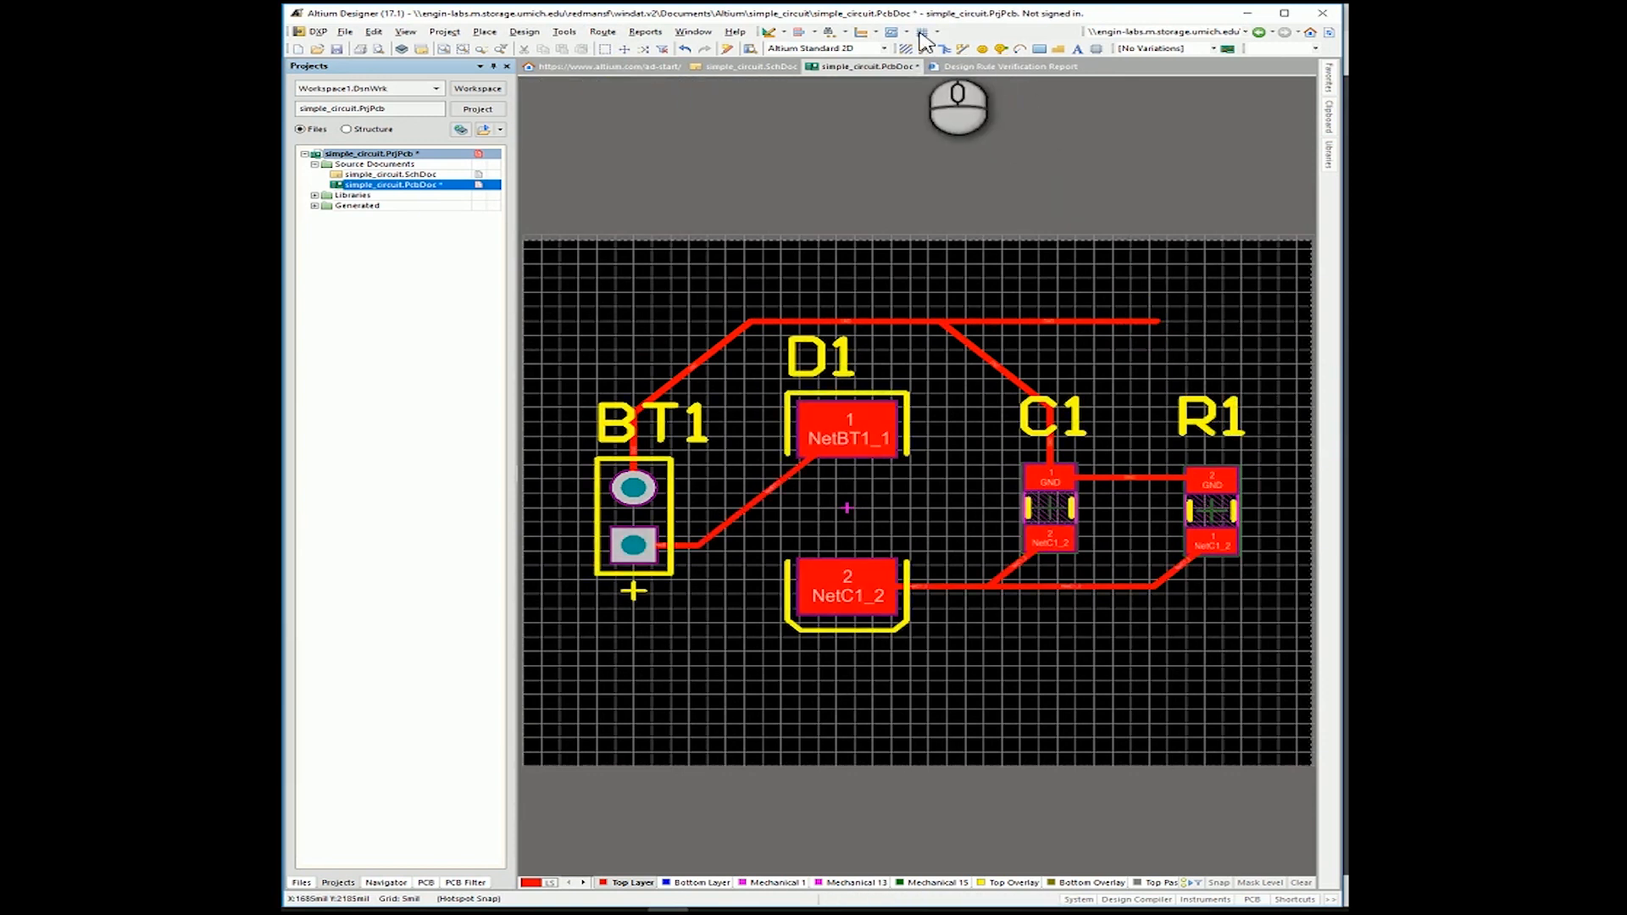
Run the design rule check again, examine the reported message and dismiss the messages window.
click(564, 32)
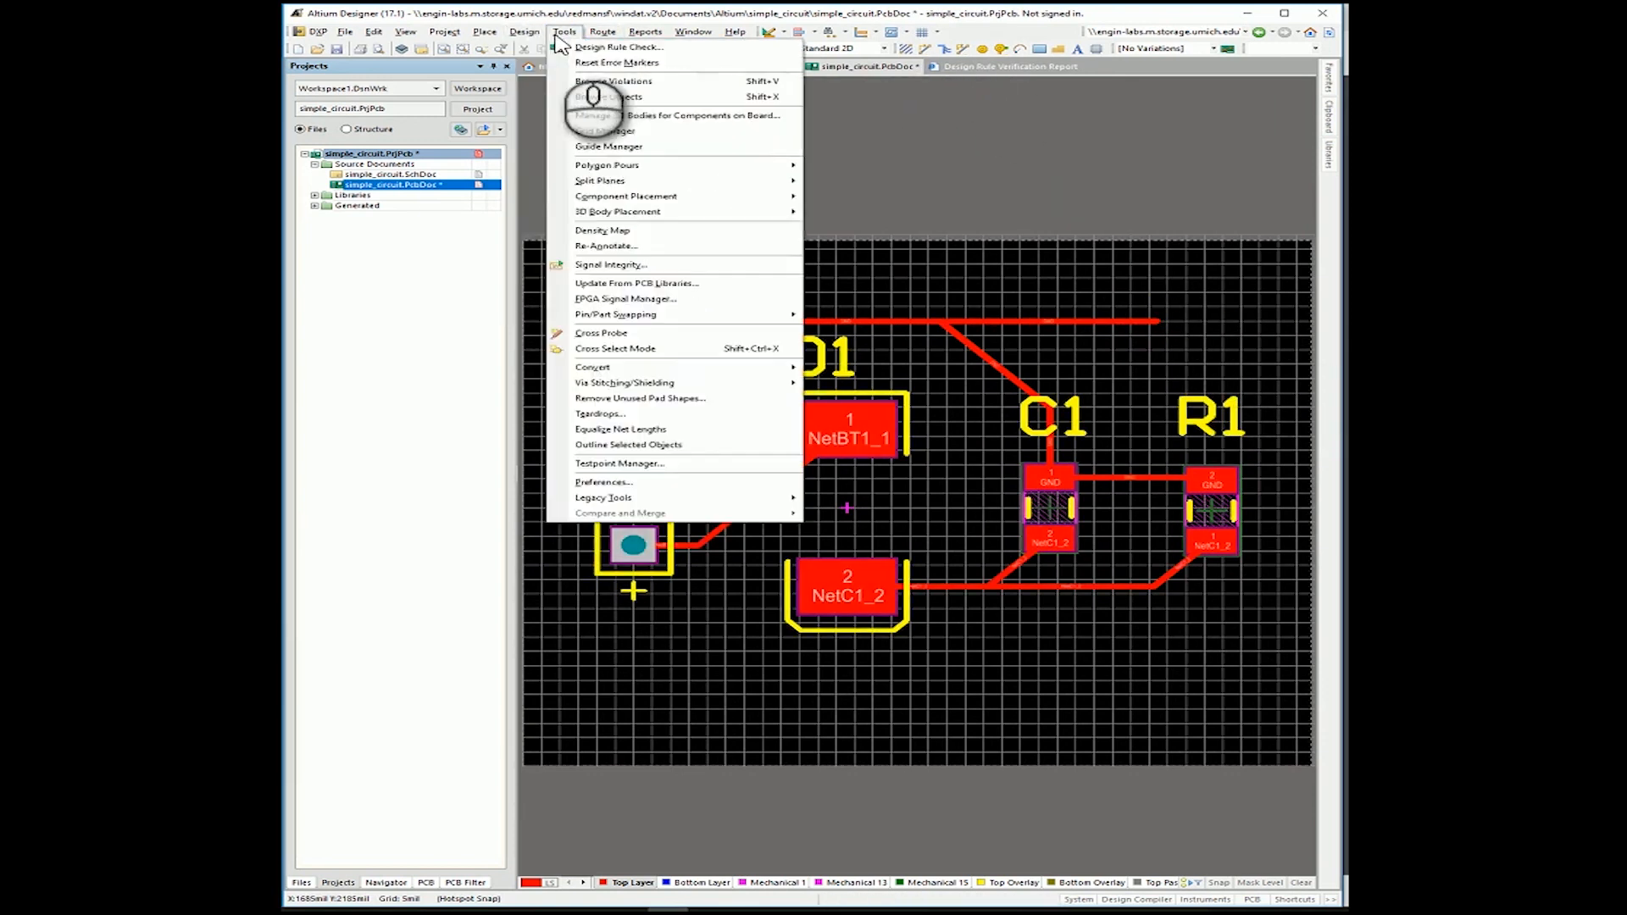
click(585, 48)
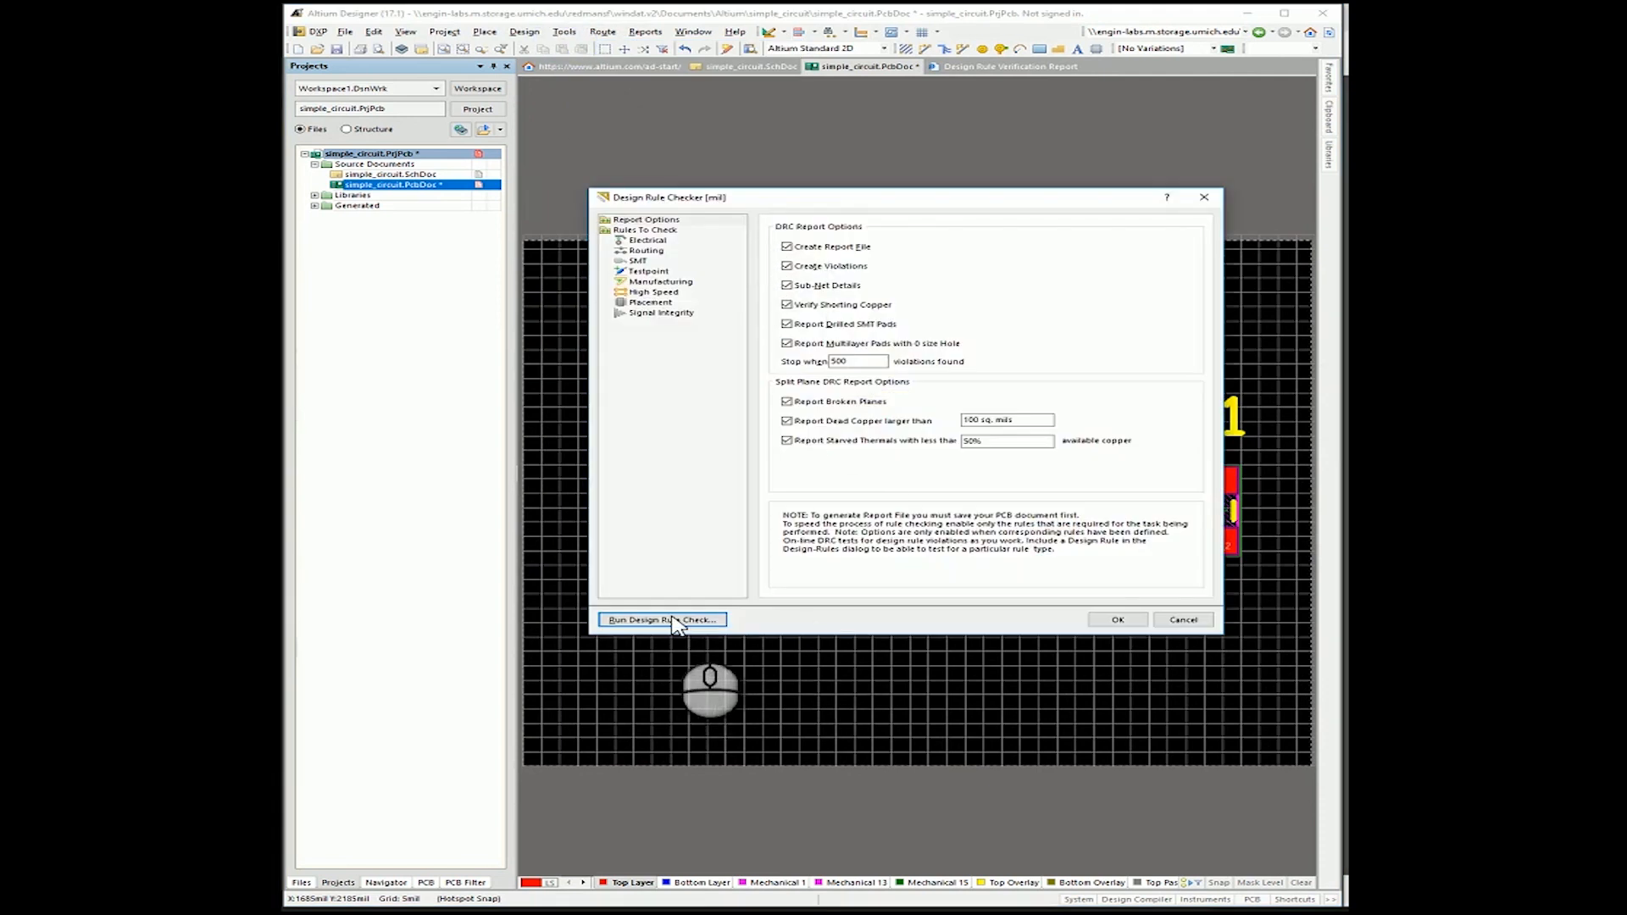
click(678, 618)
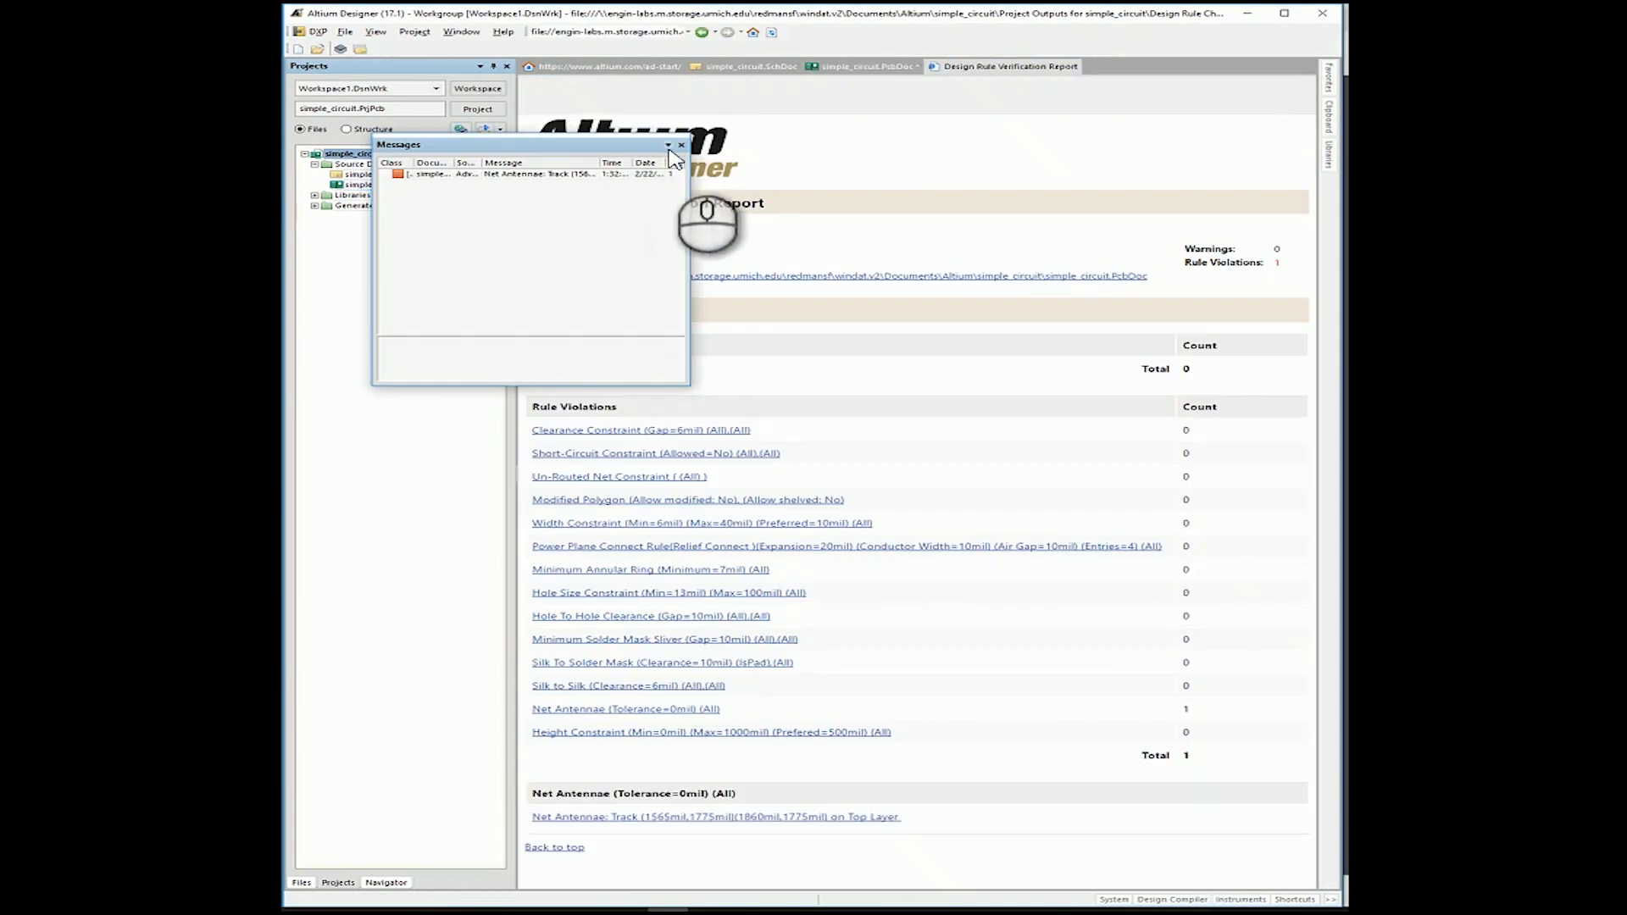
click(428, 173)
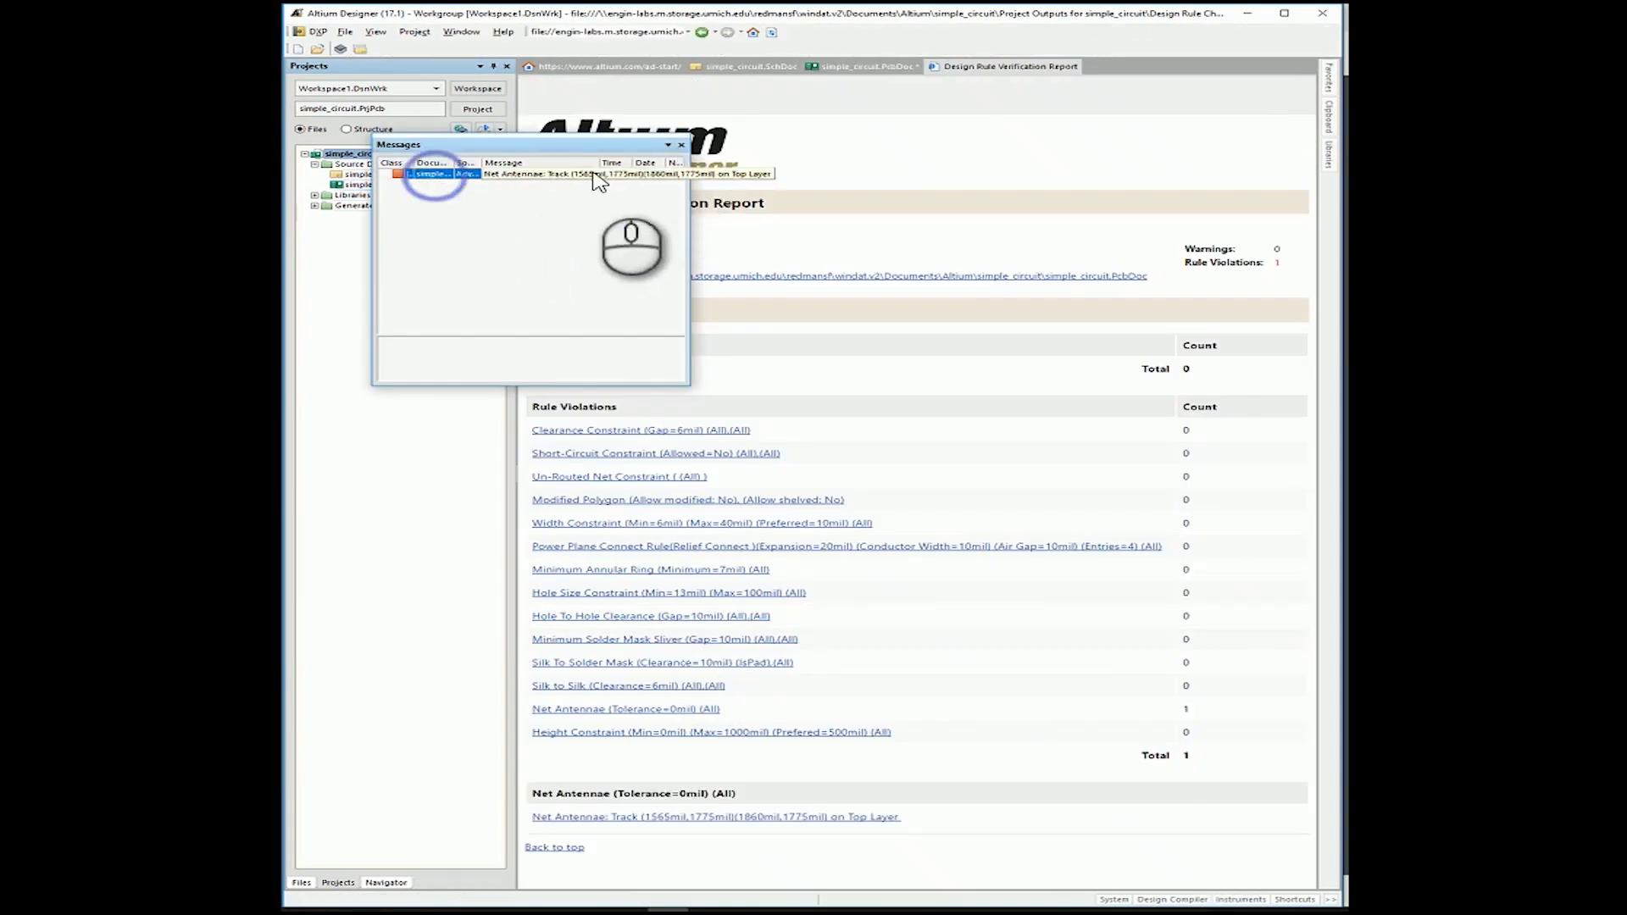
click(681, 145)
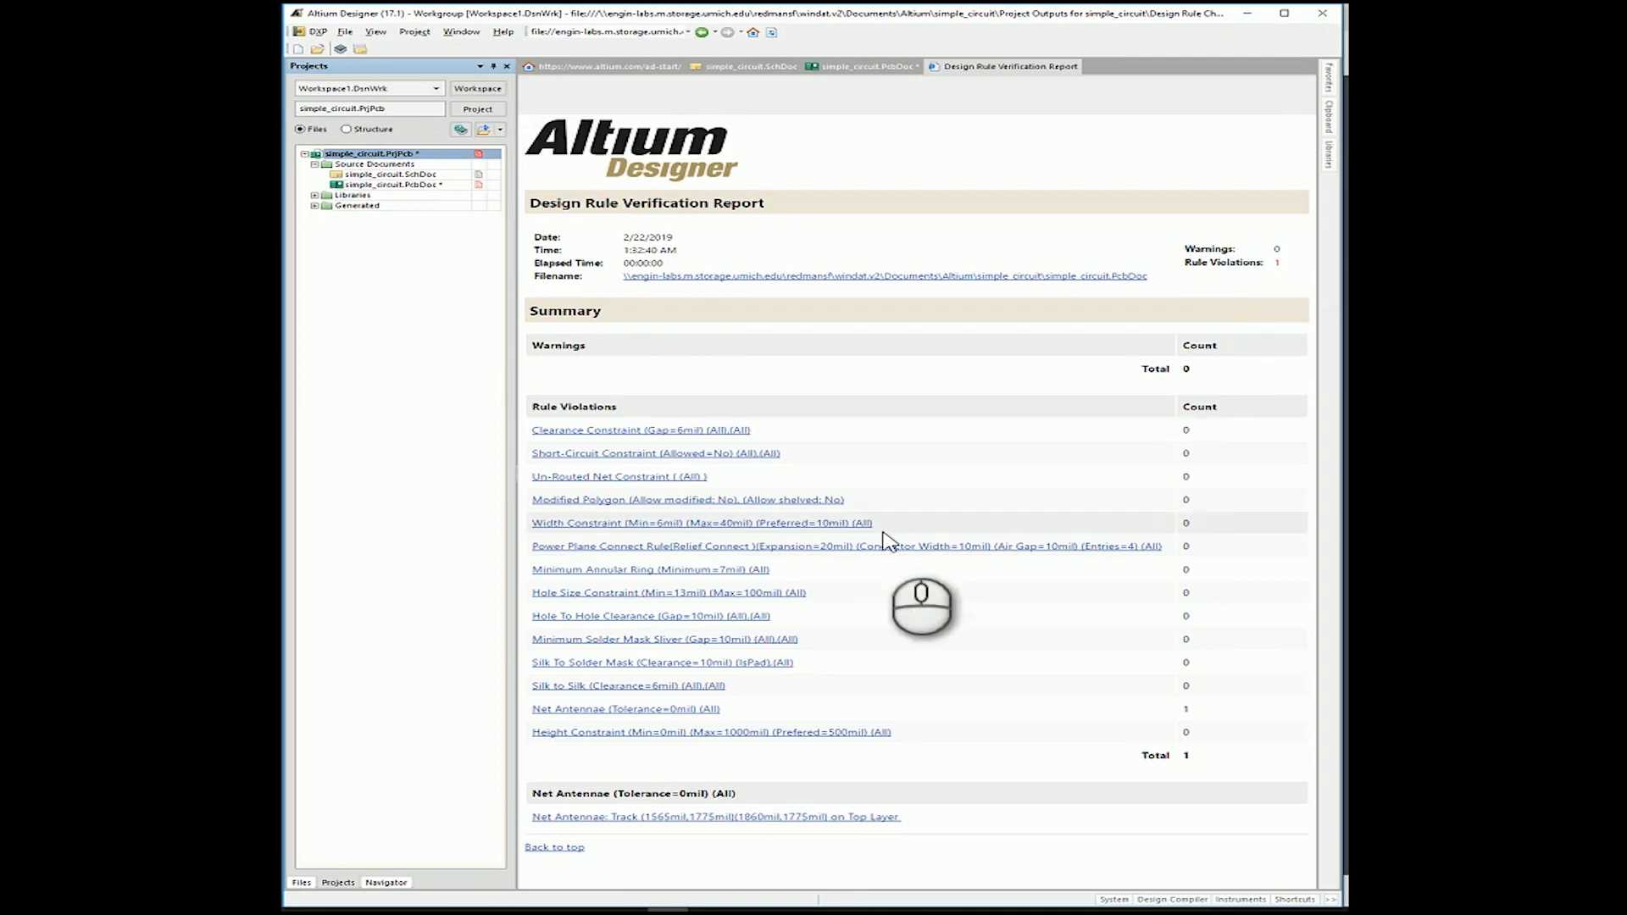
Follow the Net Antennae violation from the report to its track on the board, inspect the marker and return to the report.
click(553, 793)
drag(555, 793, 773, 805)
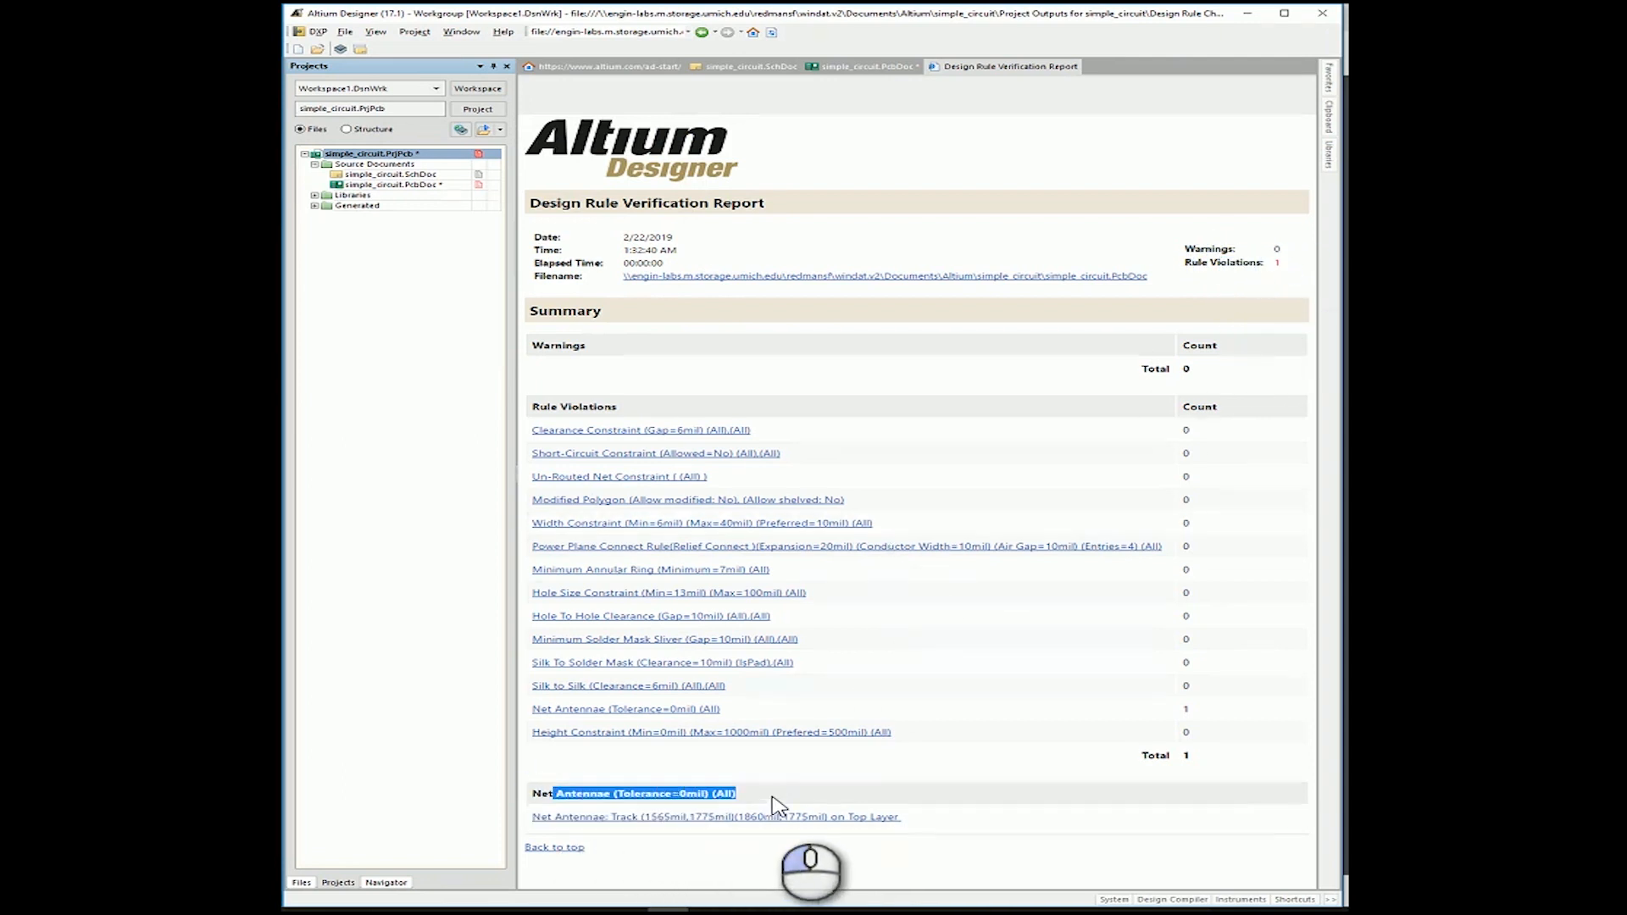
click(838, 817)
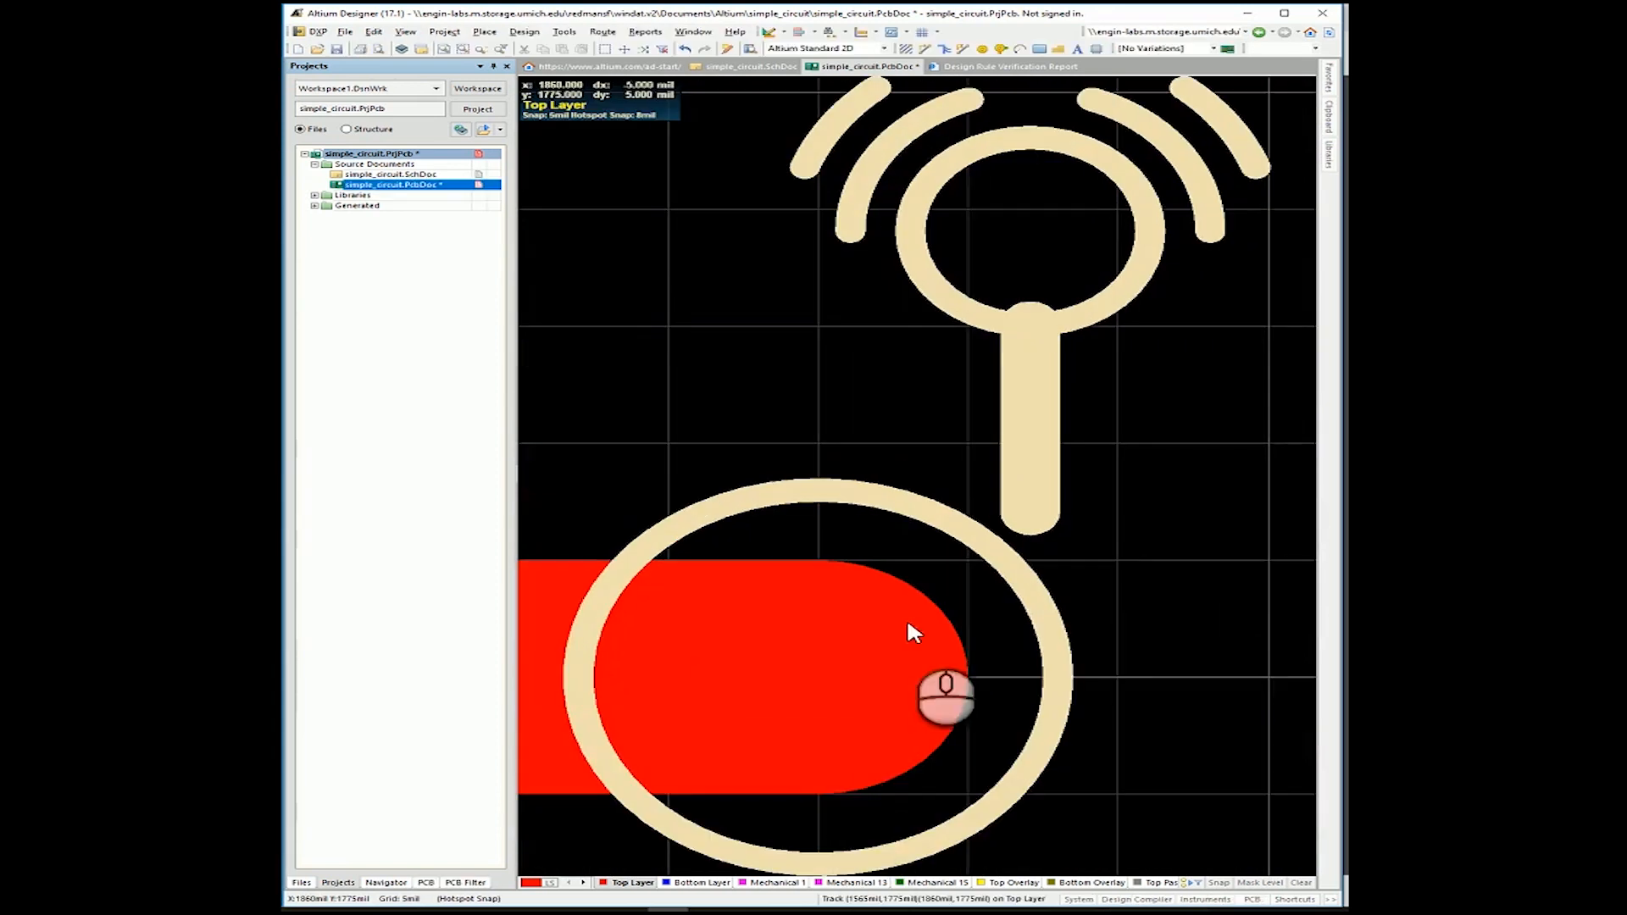
ctrl+scroll(900, 413, down, 5)
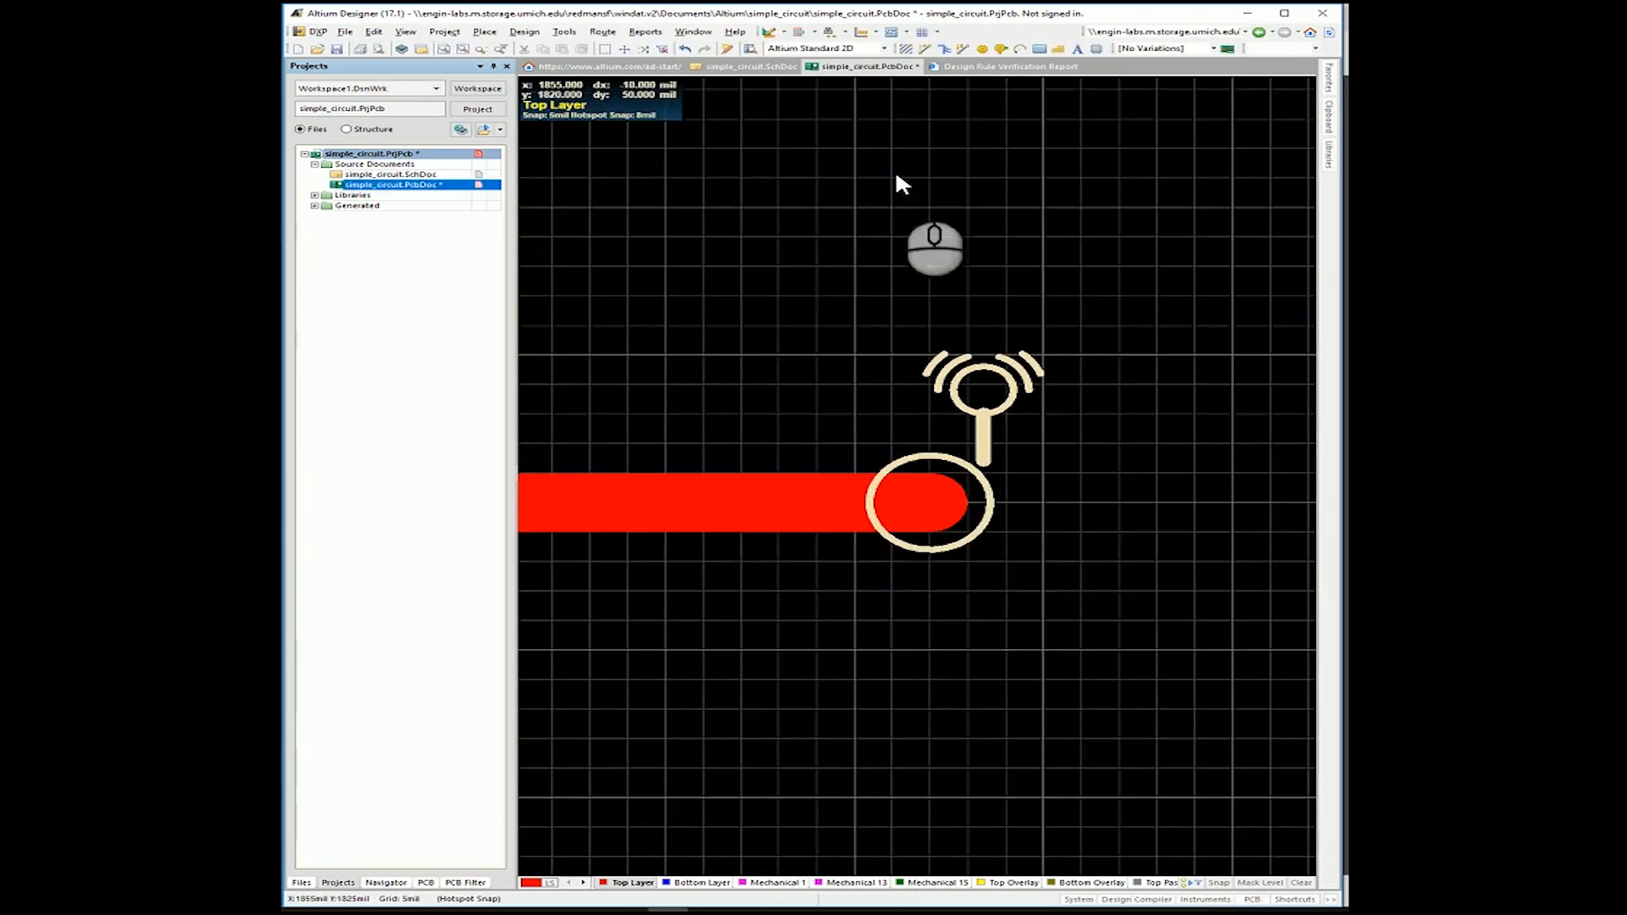
click(1005, 67)
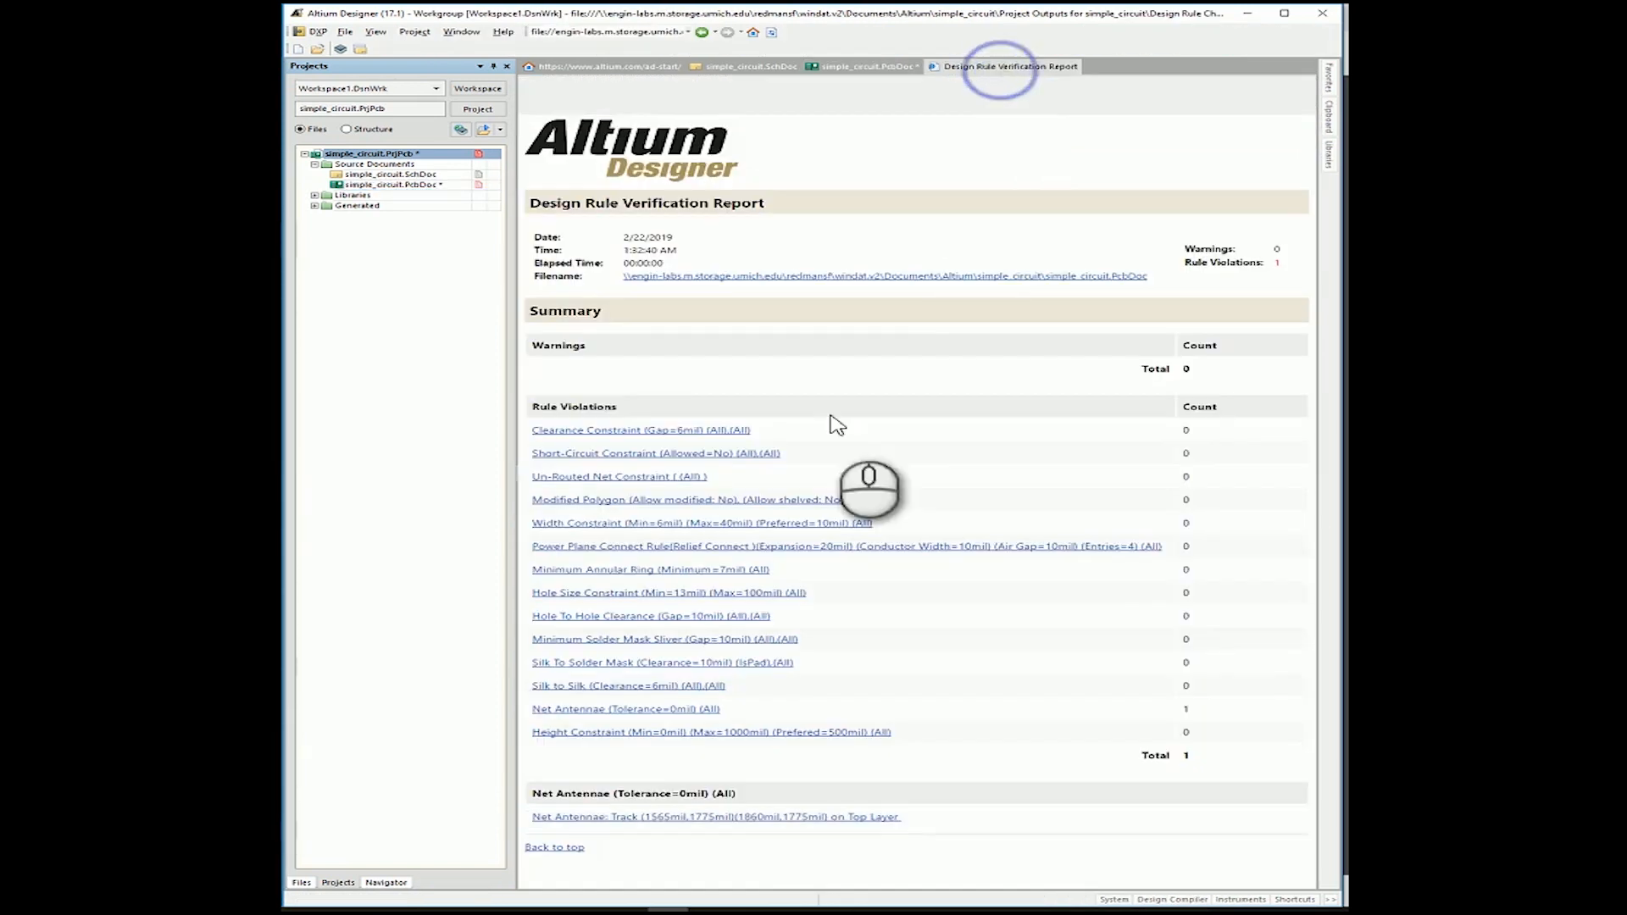
Locate the Net Antennae violation from the report and delete the dangling horizontal track right of the upper GND trace.
click(688, 817)
middle_drag(914, 585, 819, 678)
right_drag(812, 687, 978, 530)
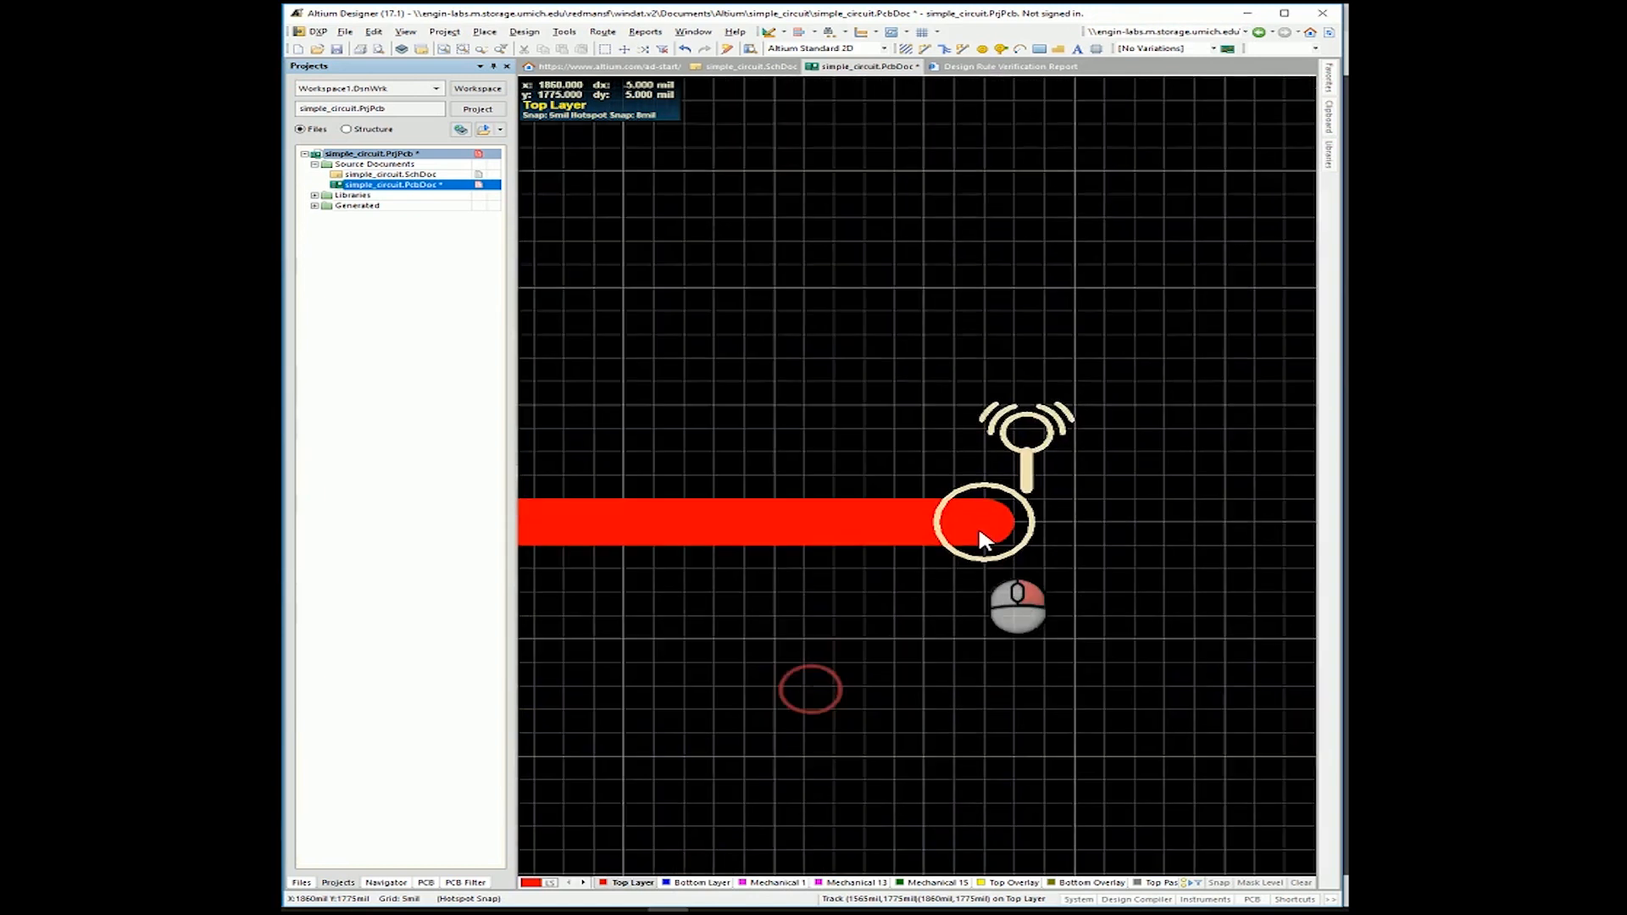
middle_drag(978, 530, 976, 547)
right_drag(950, 579, 980, 555)
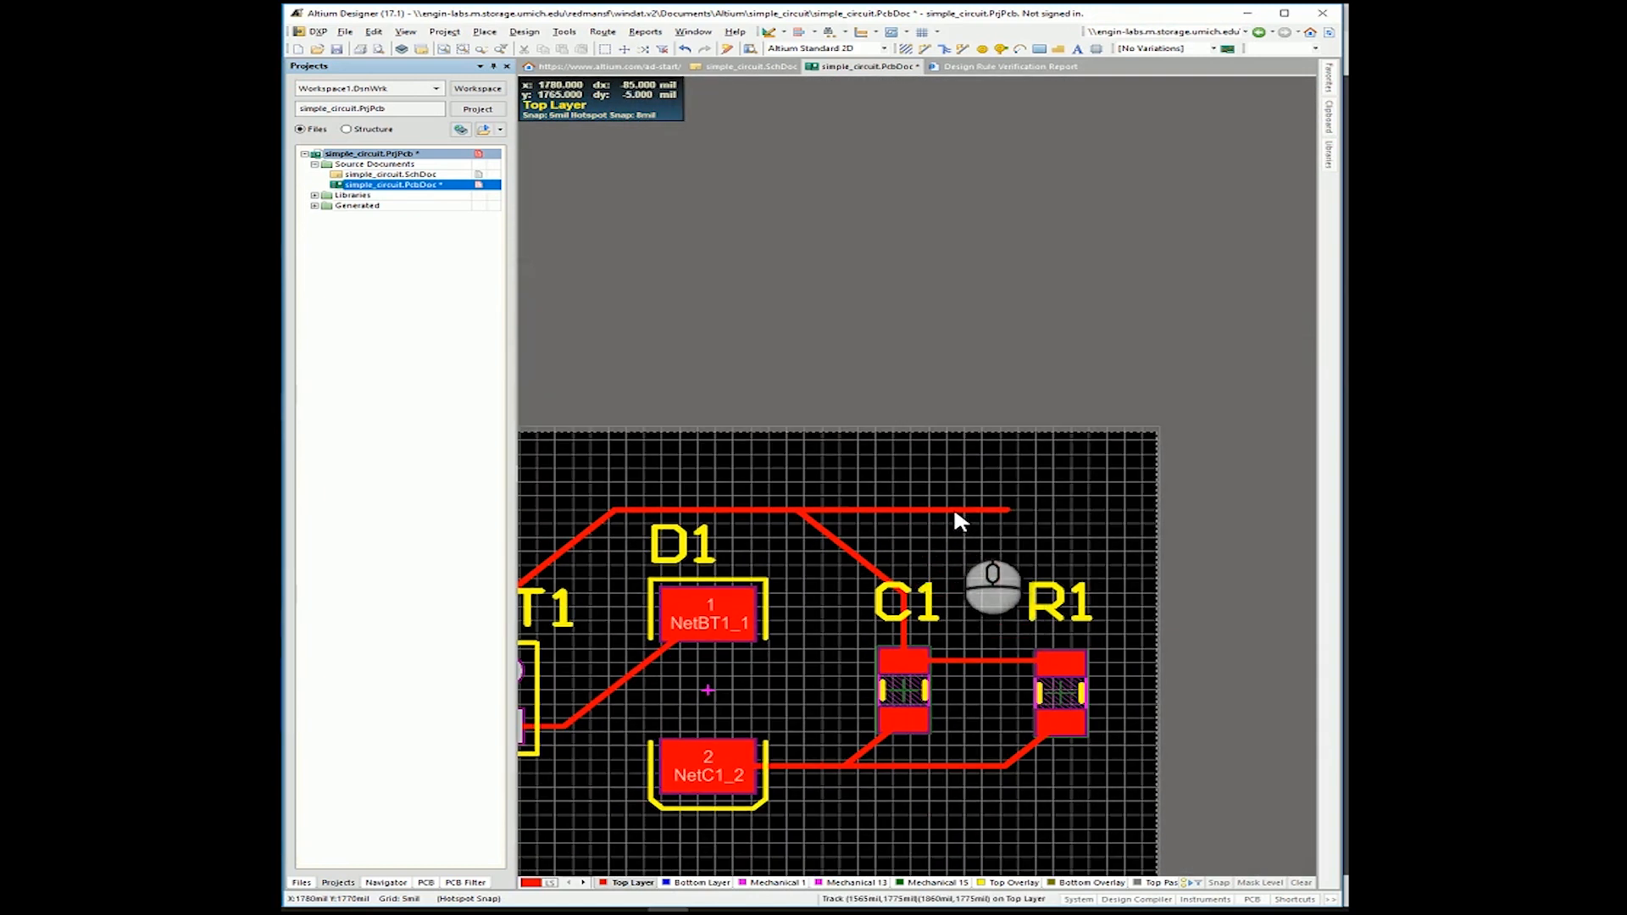
click(932, 508)
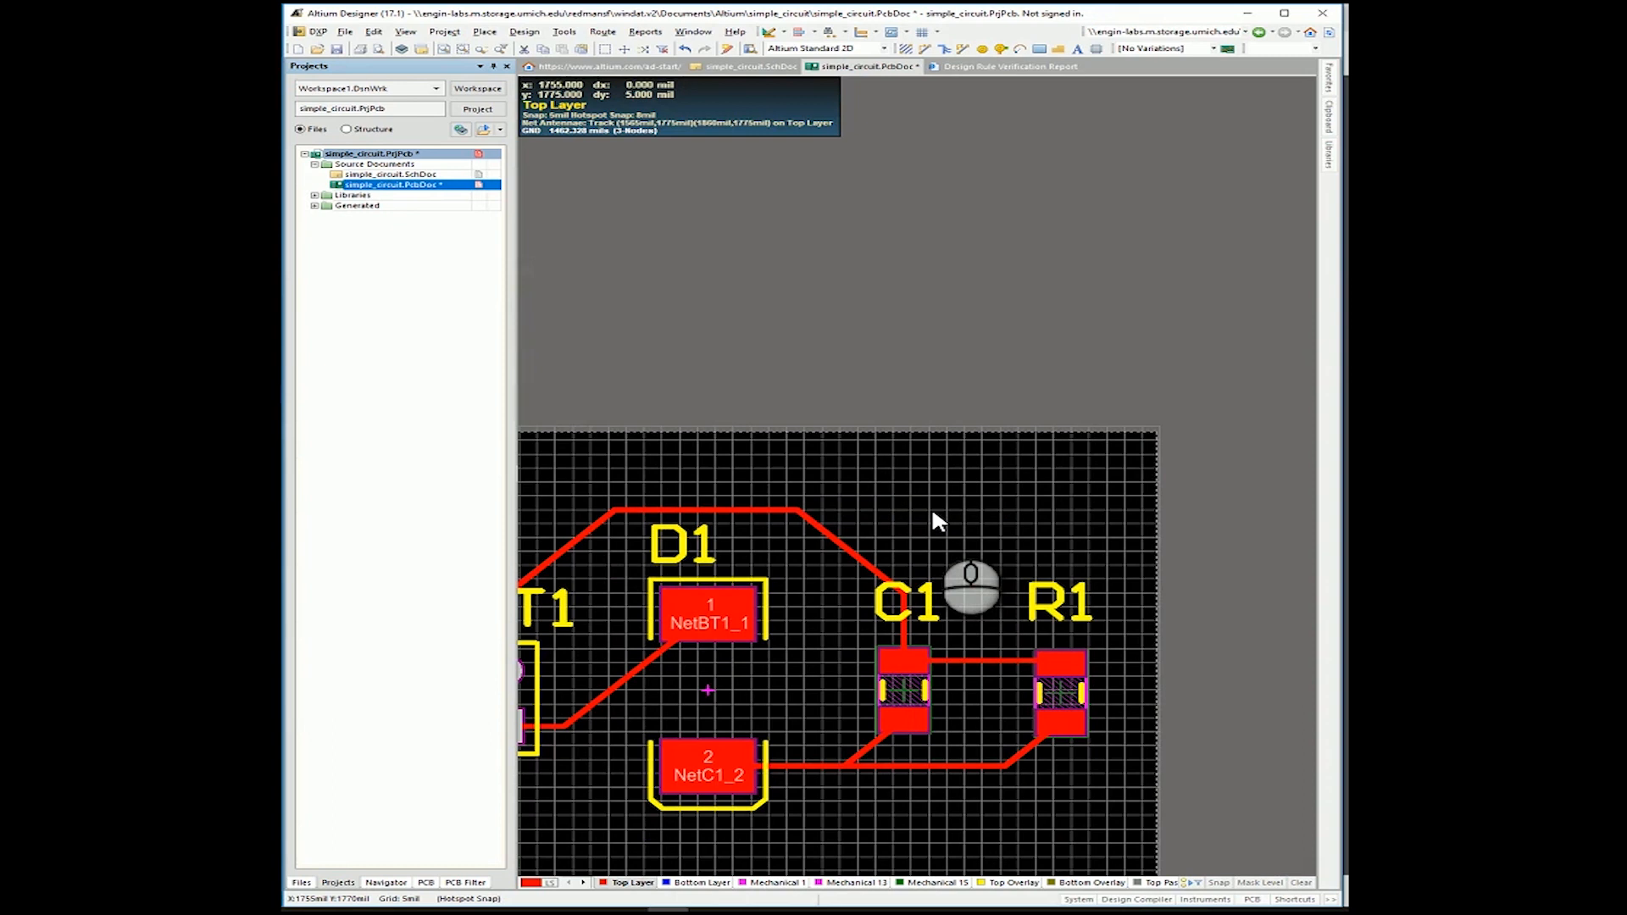
middle_drag(952, 500, 953, 519)
right_drag(953, 522, 1085, 384)
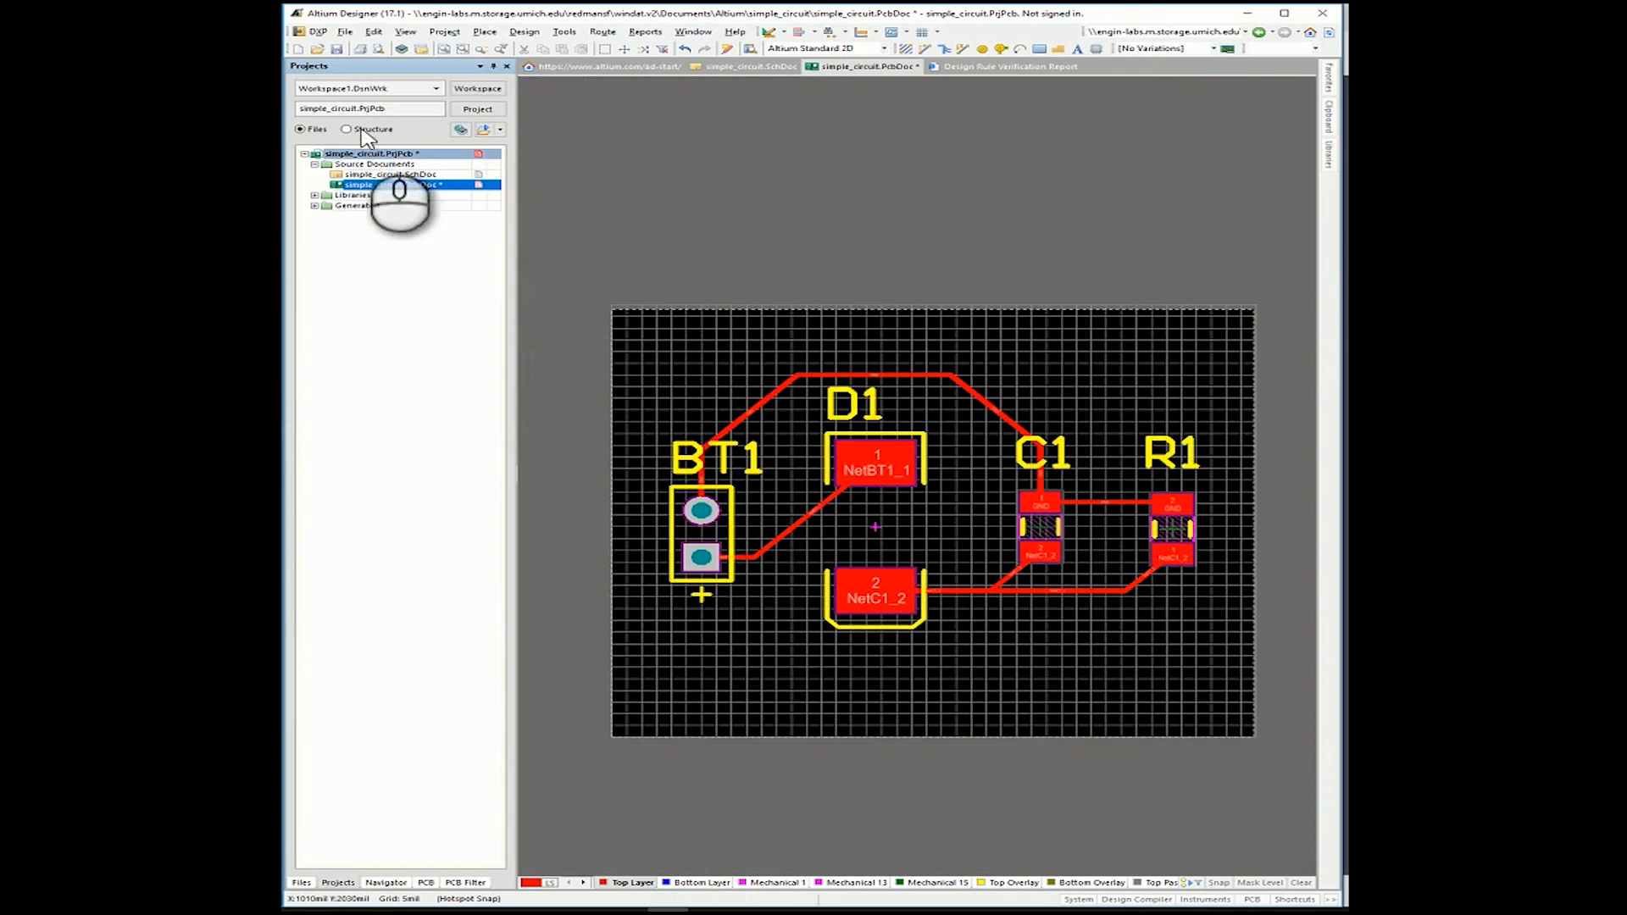
Save the PCB document, run the design rule check again and dismiss the messages window.
click(336, 49)
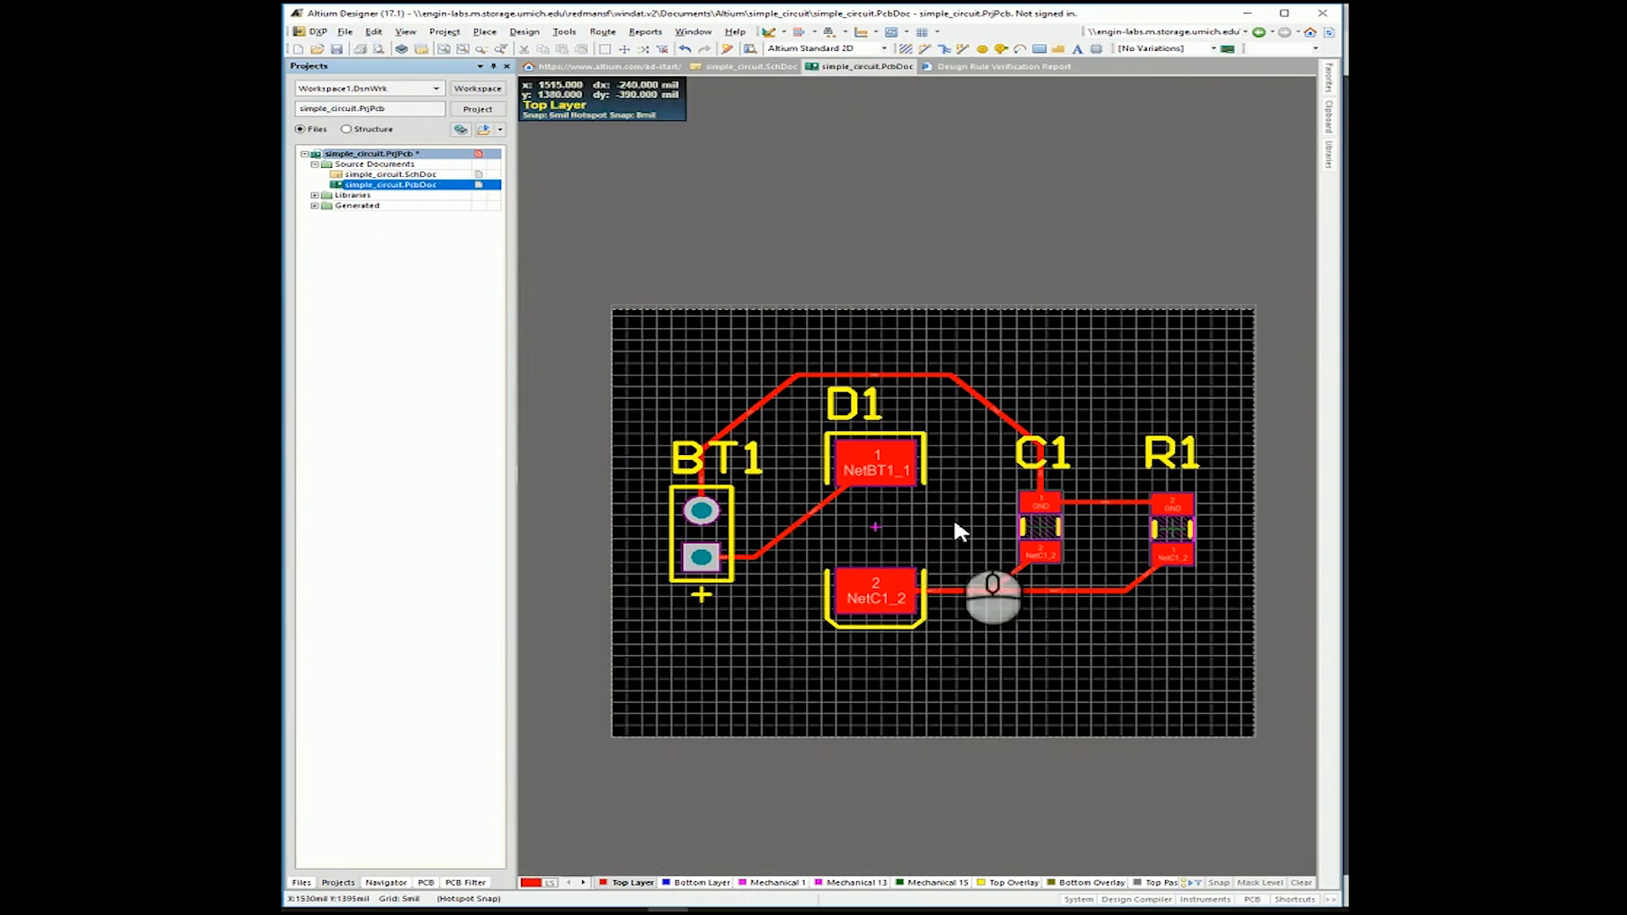
click(564, 31)
click(608, 46)
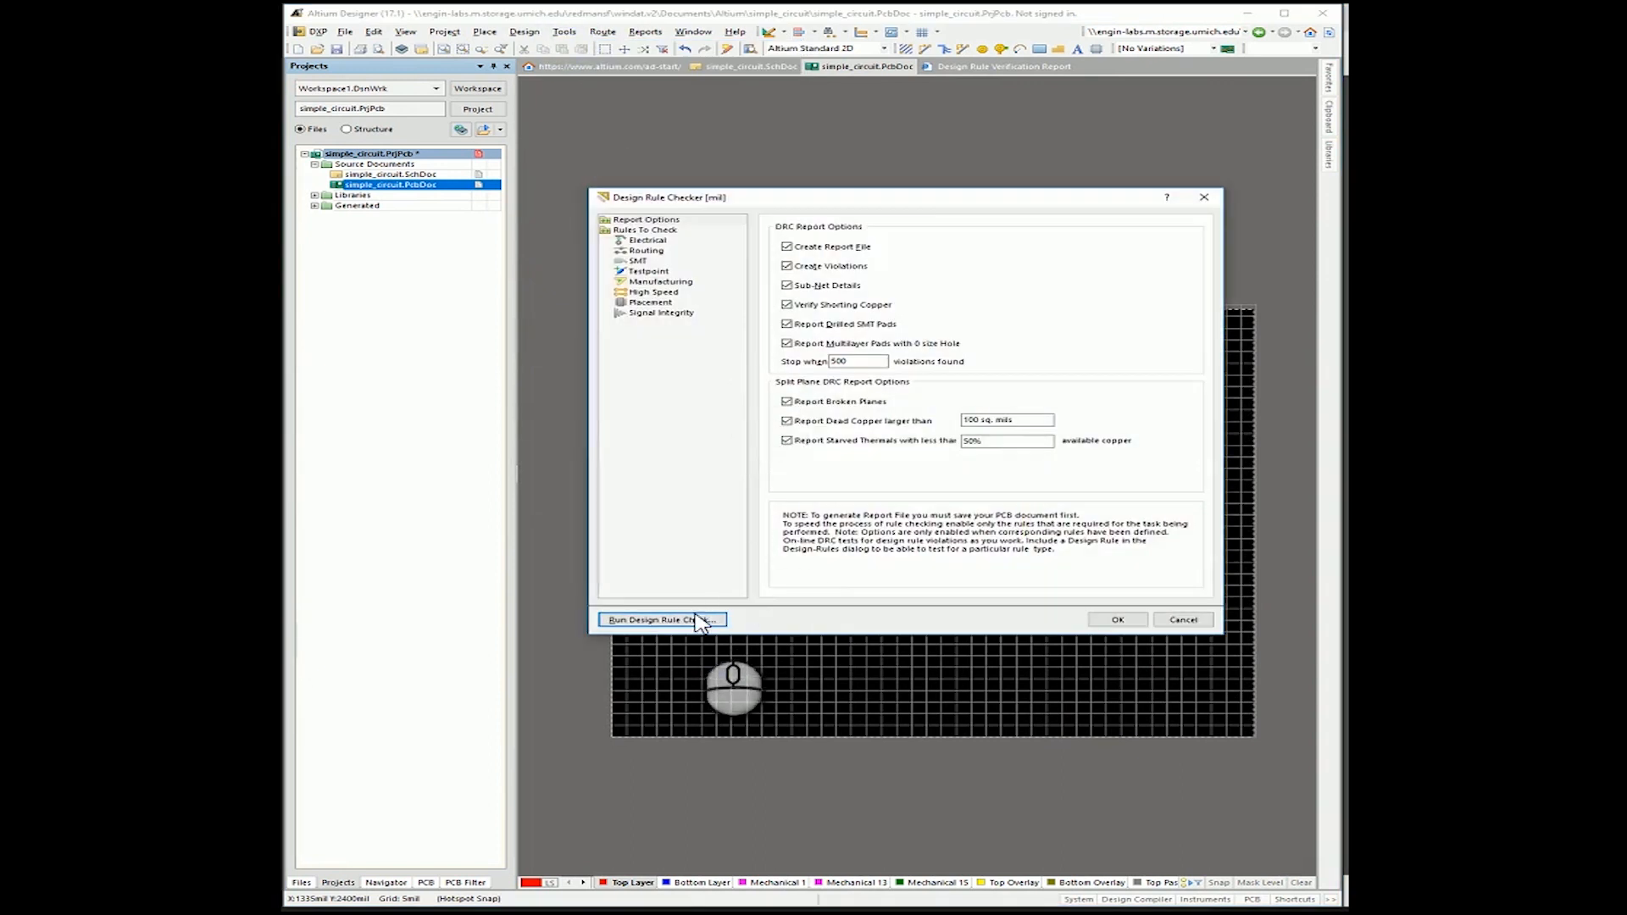
click(703, 621)
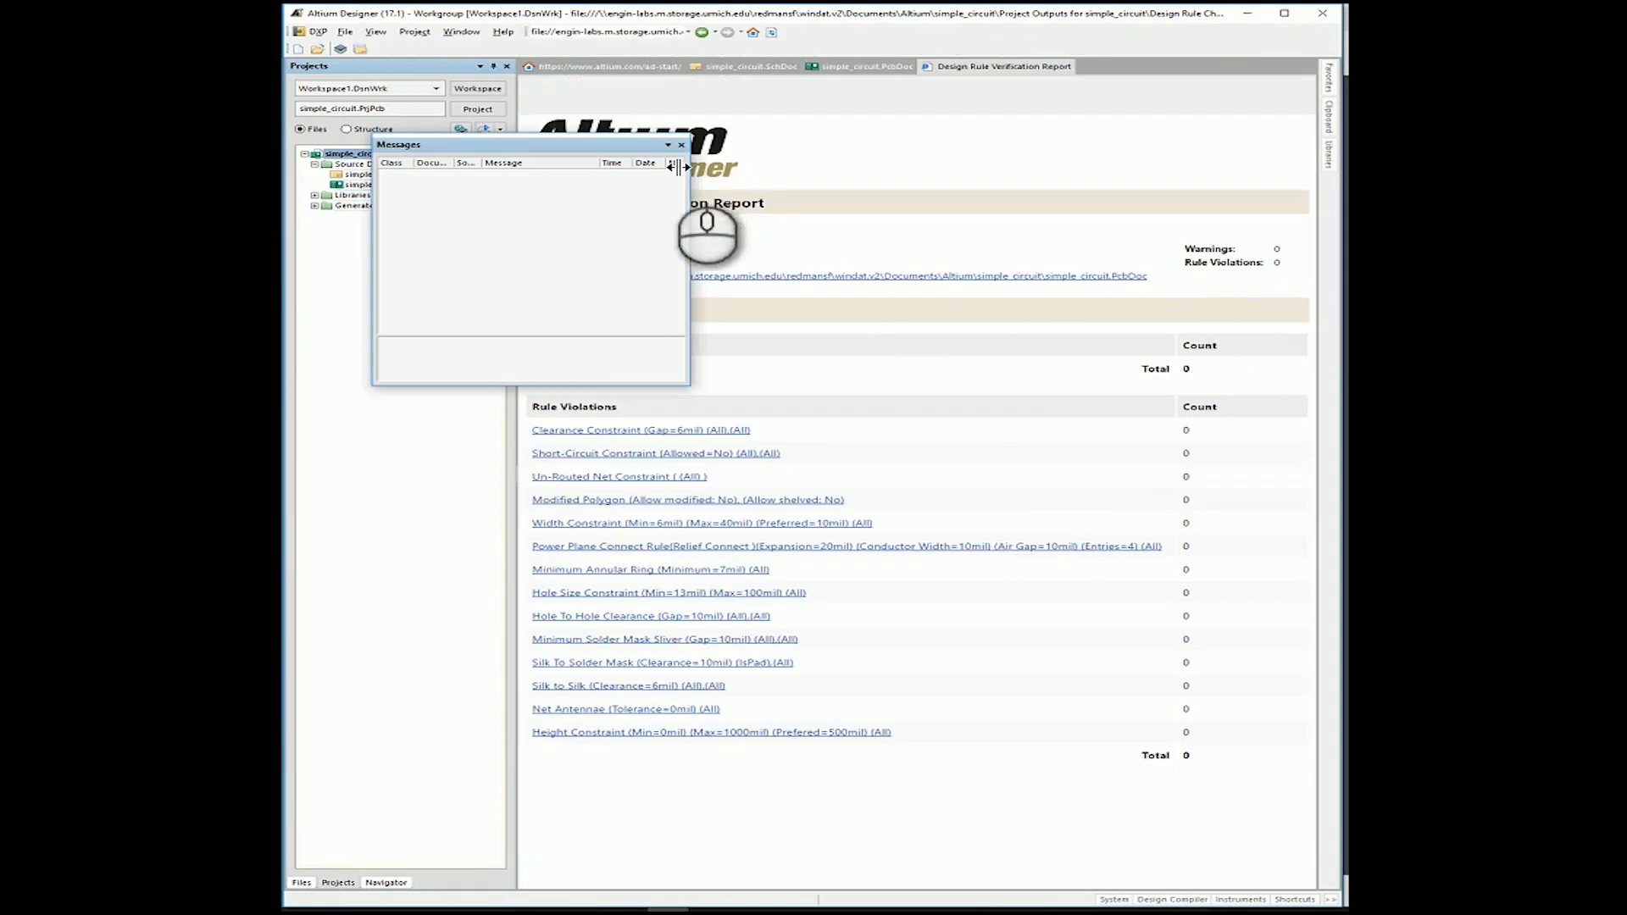
click(682, 145)
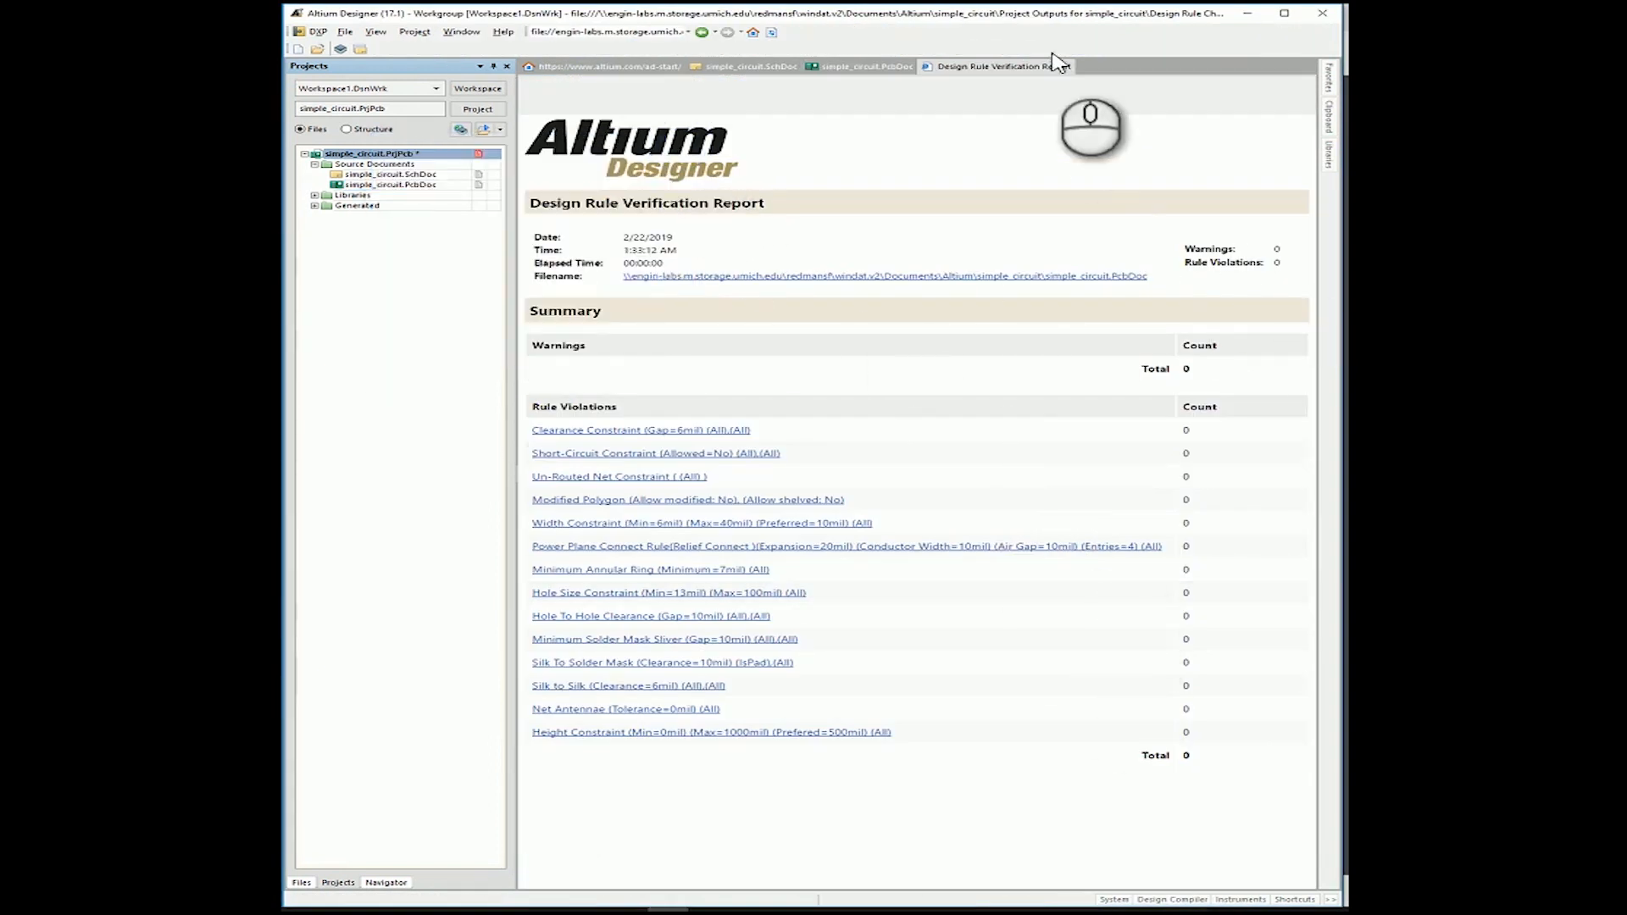
Close the Design Rule Verification Report and return to the simple_circuit.PcbDoc layout.
click(977, 66)
right_click(977, 67)
click(1115, 75)
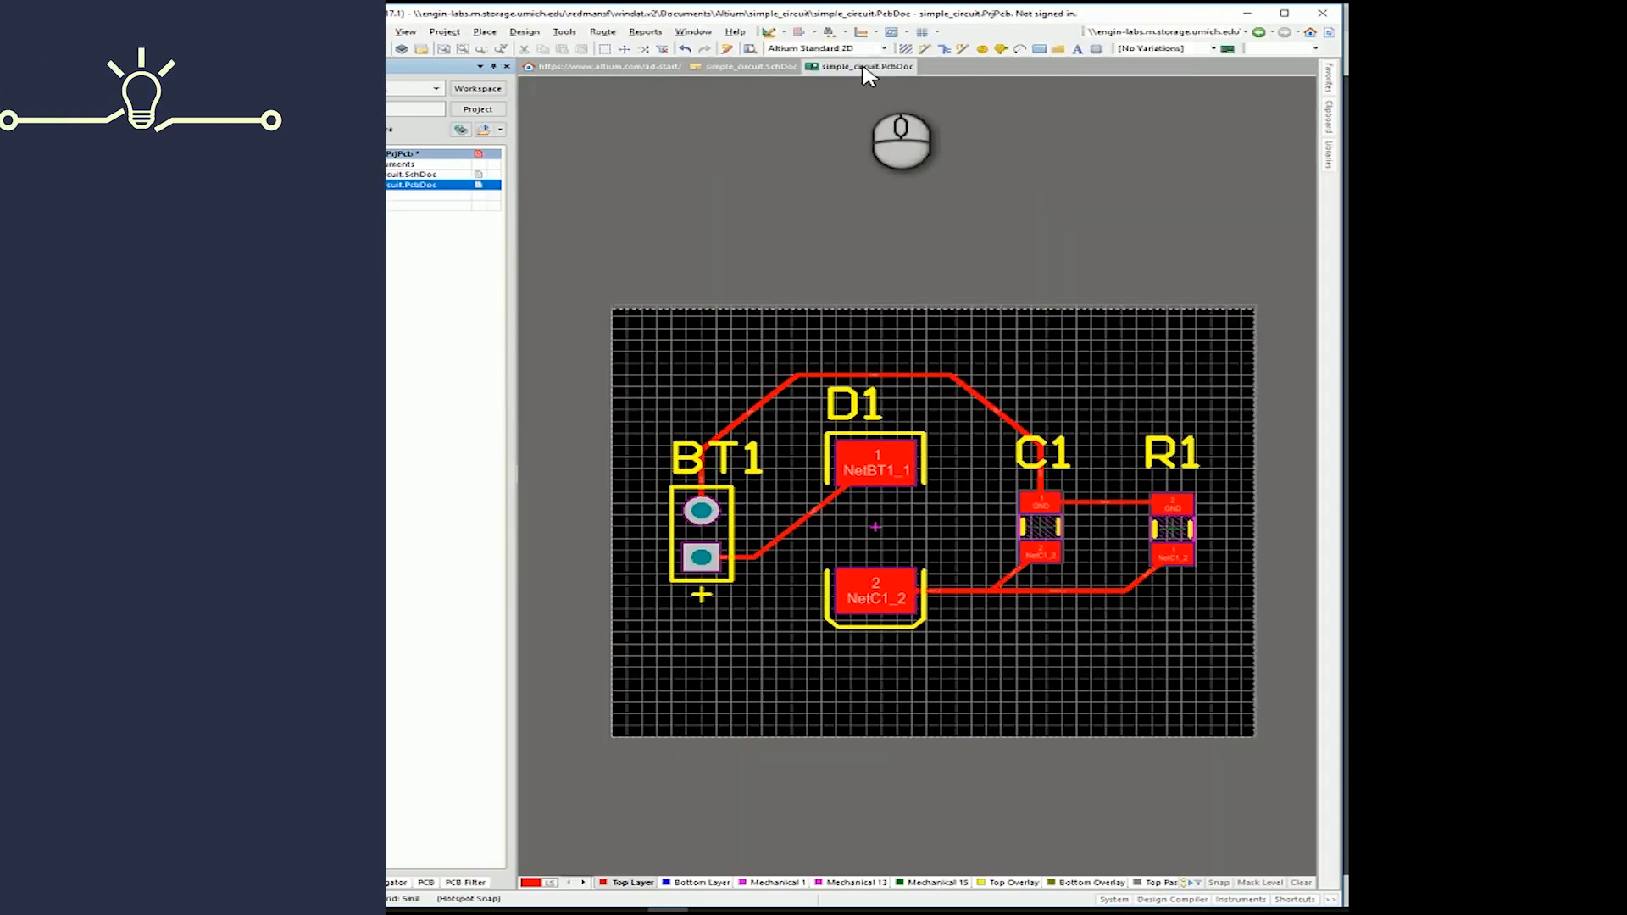
click(862, 67)
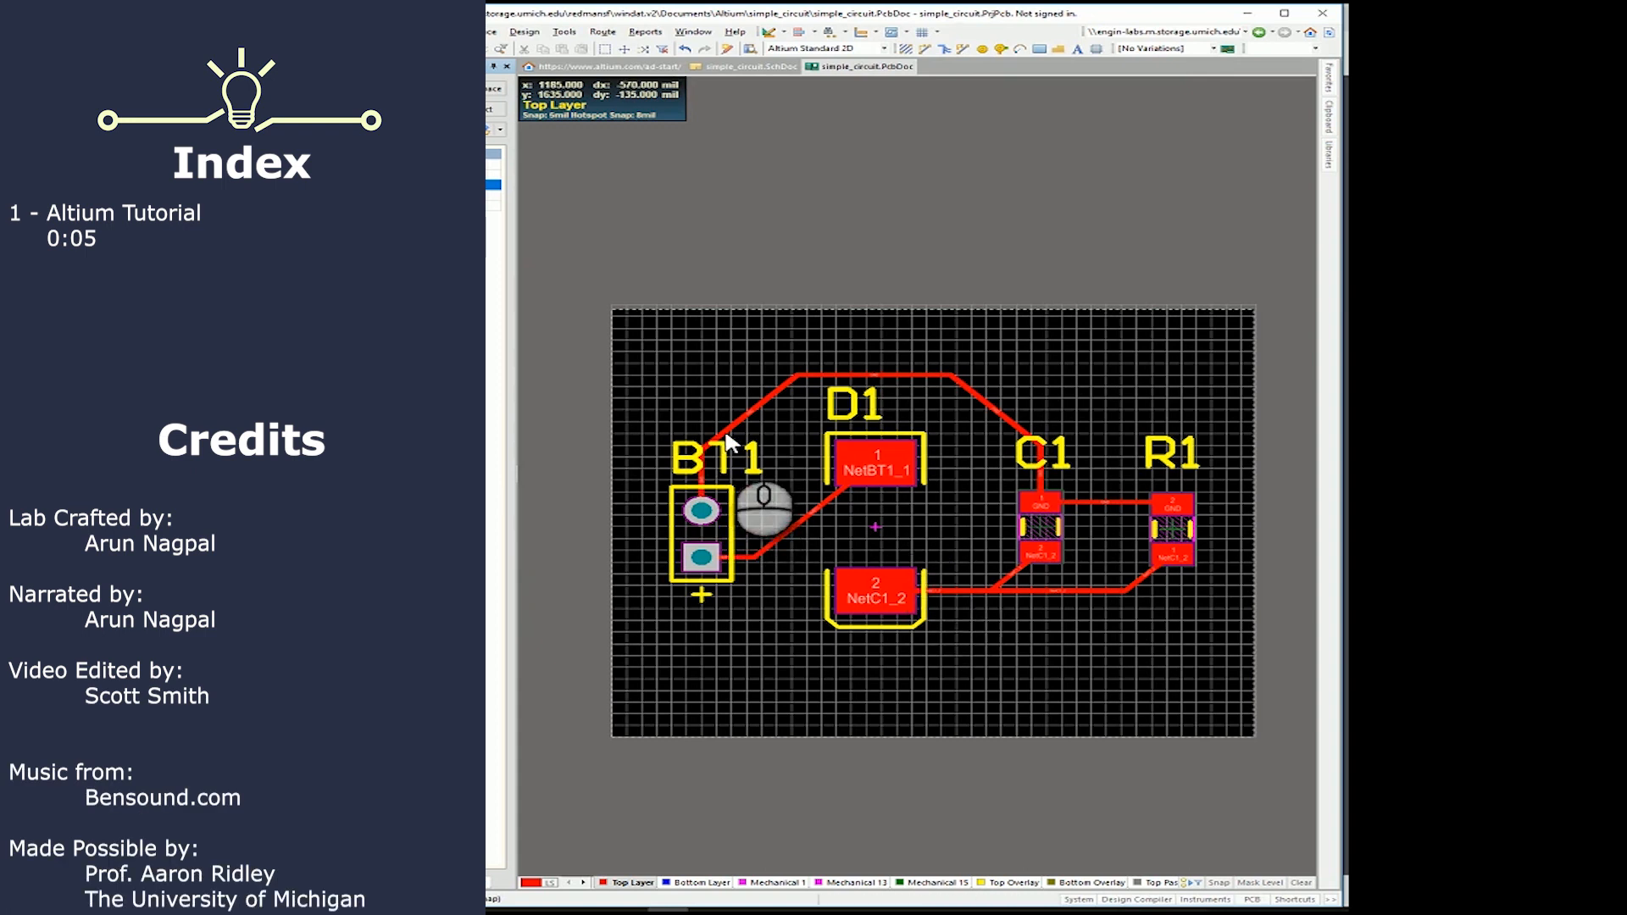
drag(749, 416, 750, 415)
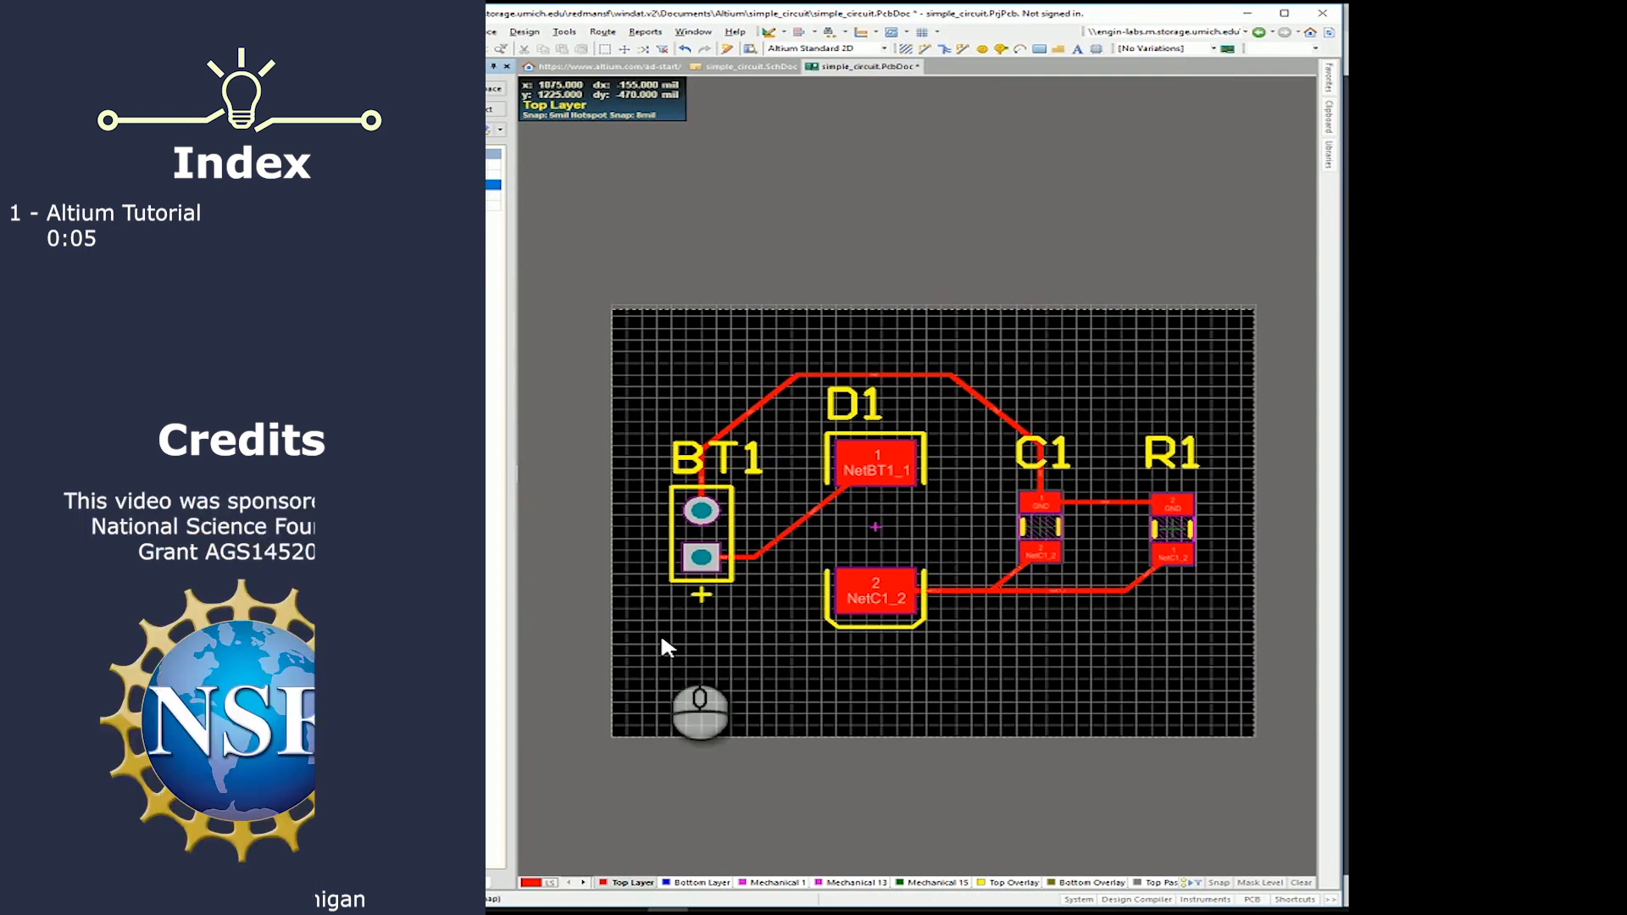
click(785, 728)
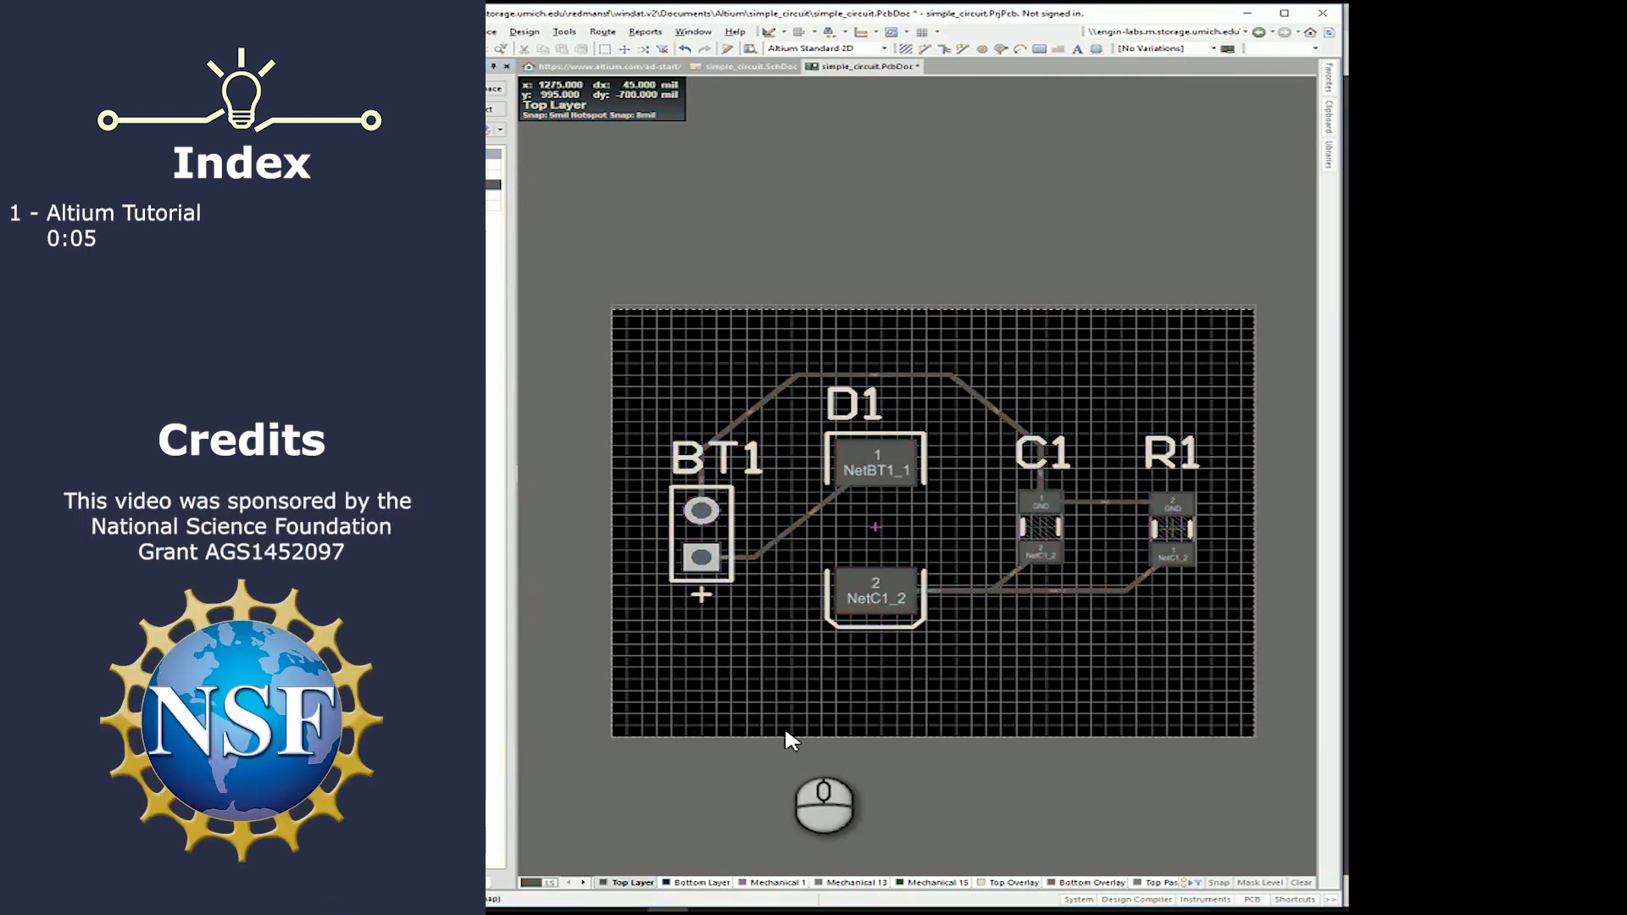
drag(786, 731, 869, 712)
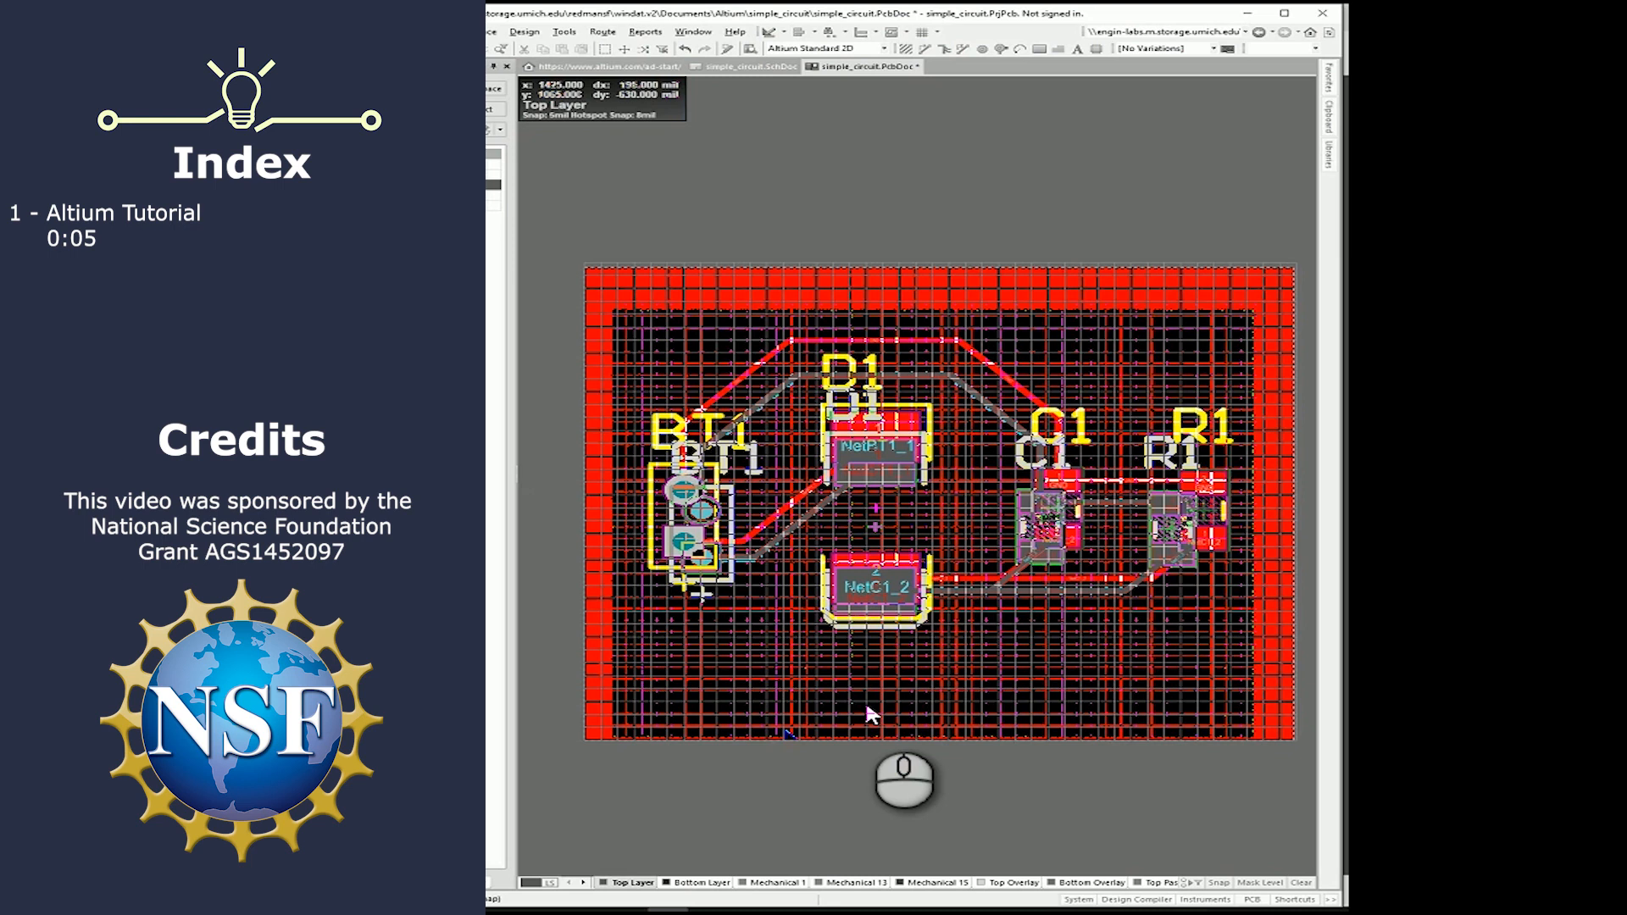